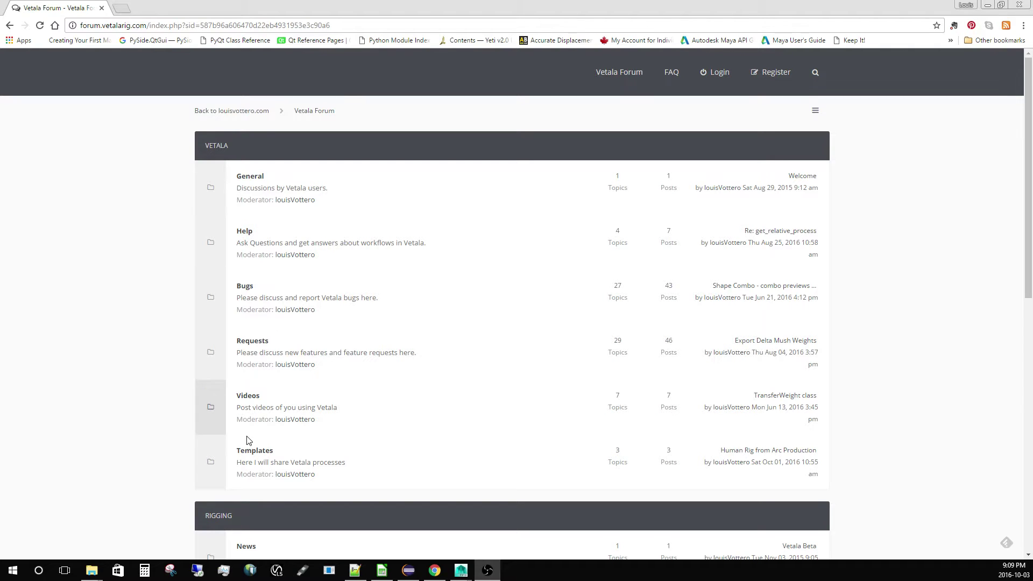
# Step: View the download options for the Human Setup file linked in the Templates topic Human Rig from Arc Production, and return to the topic
pyautogui.click(266, 452)
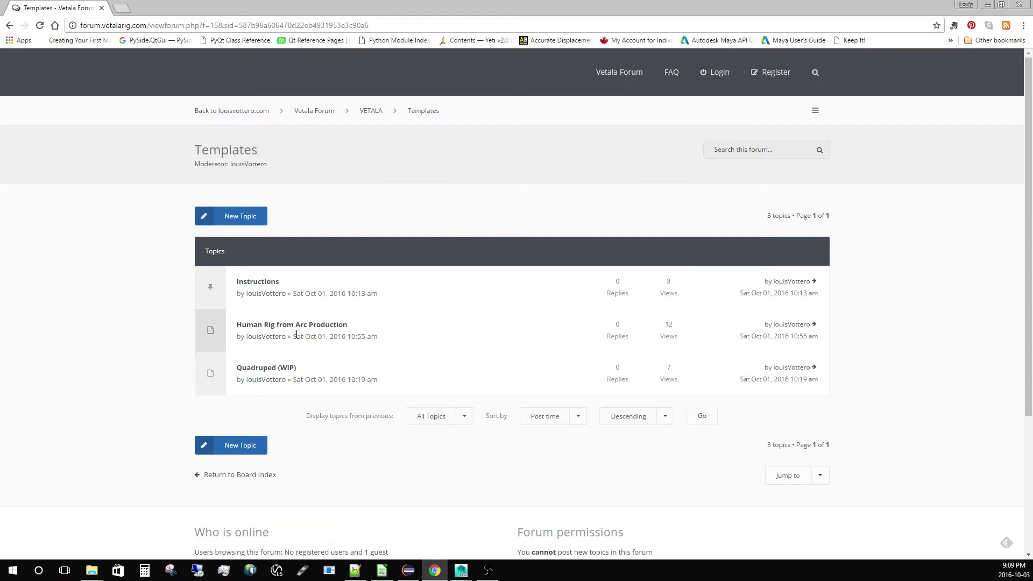
pyautogui.click(316, 326)
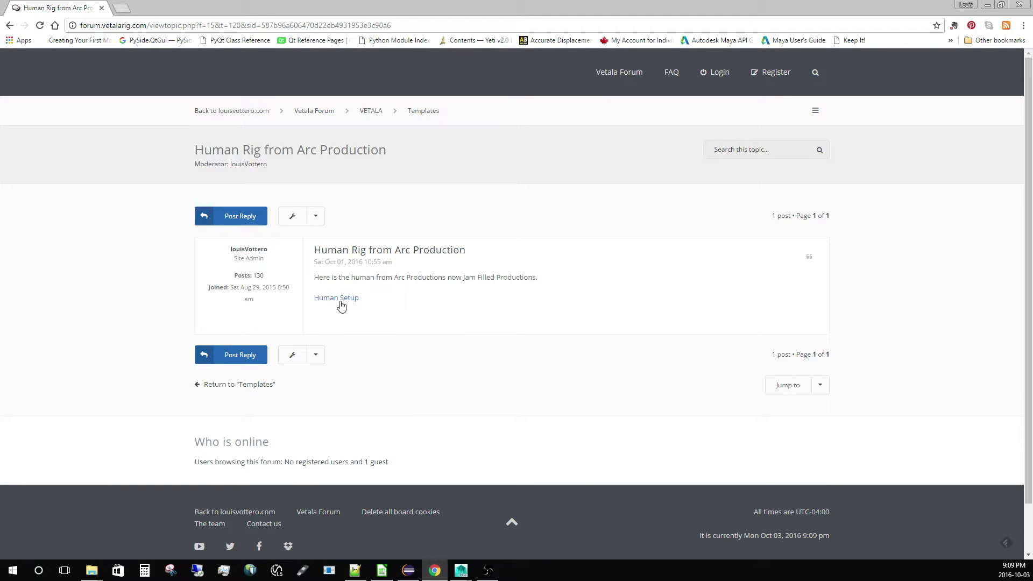
pyautogui.click(338, 301)
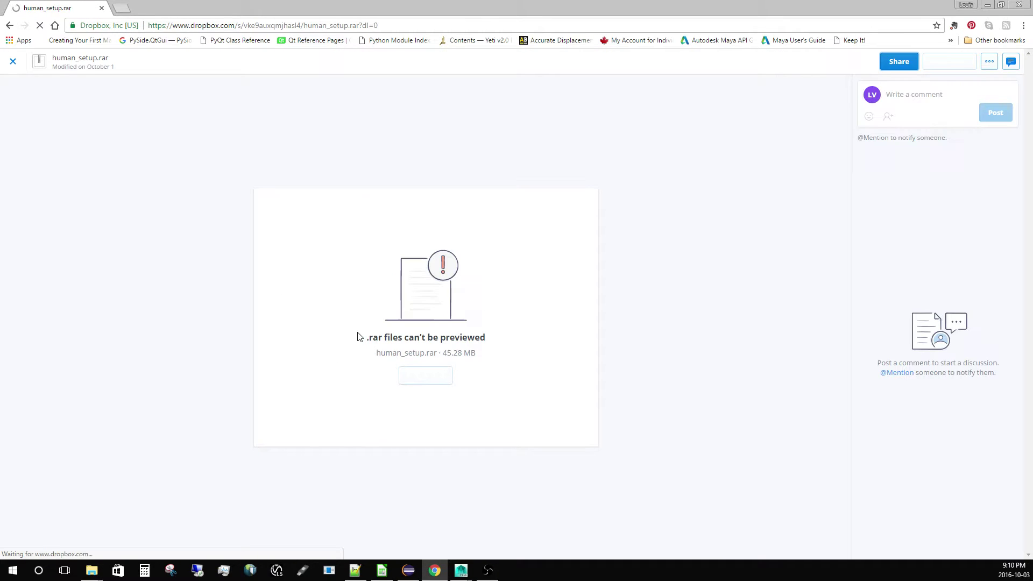
pyautogui.click(988, 64)
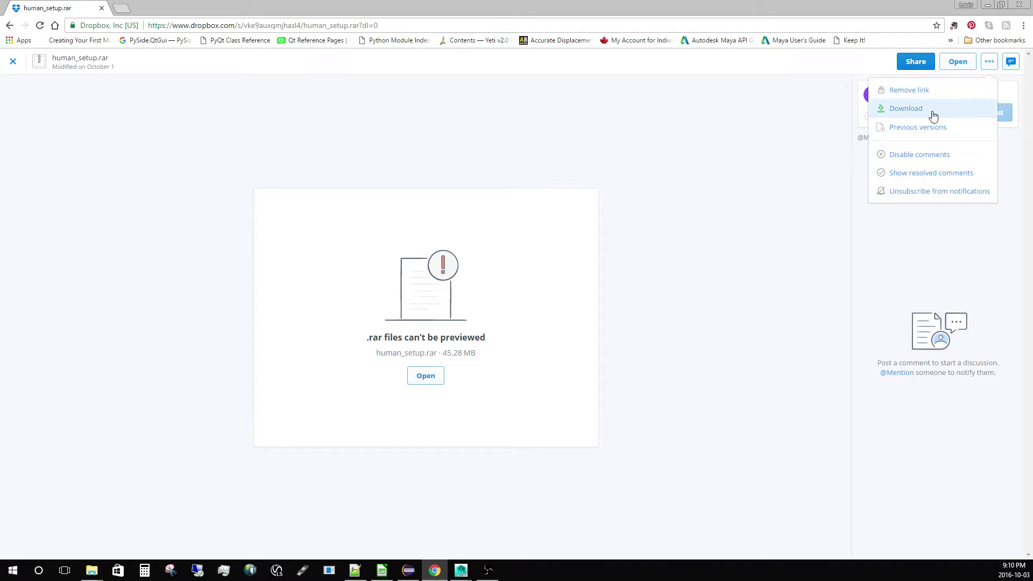
pyautogui.click(10, 25)
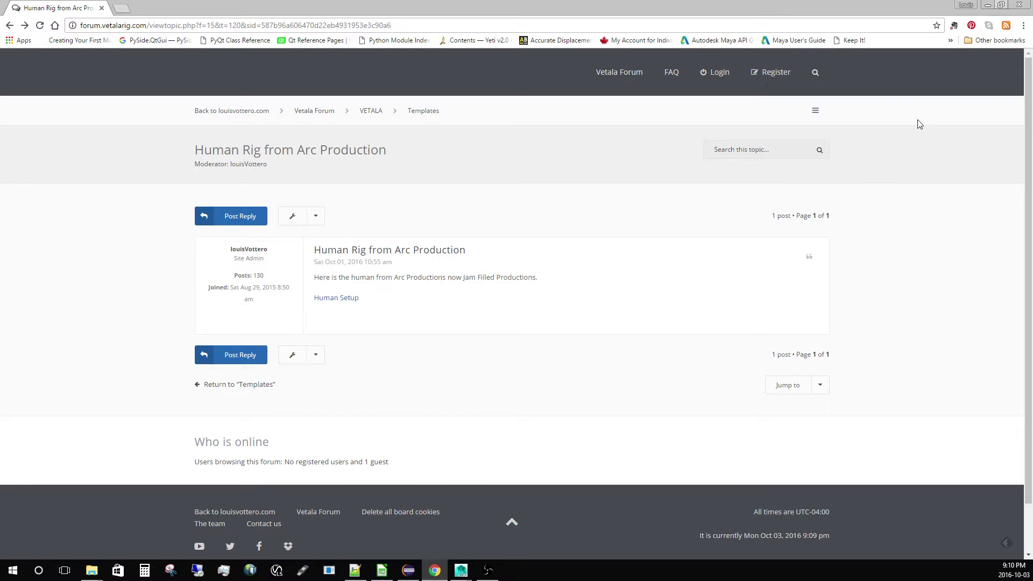
# Step: Switch to Maya and browse the folder of the body process on disk from Vetala's process view
pyautogui.click(986, 5)
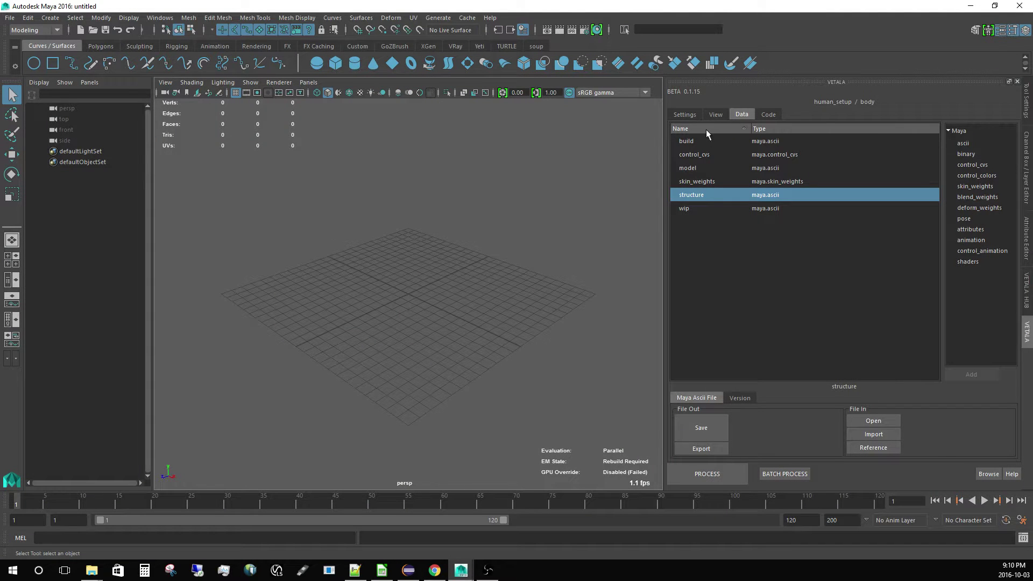
pyautogui.click(92, 570)
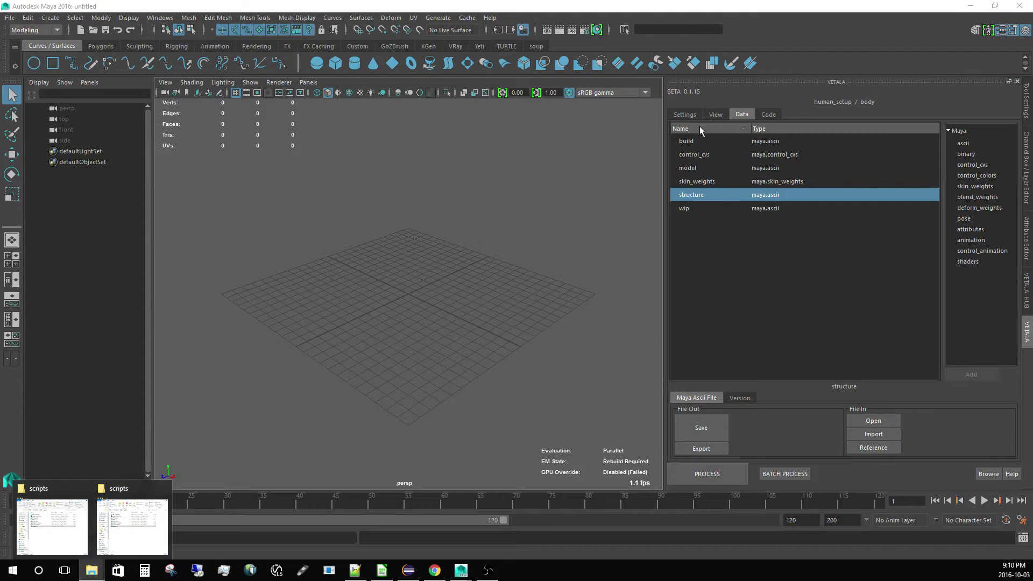
pyautogui.click(716, 114)
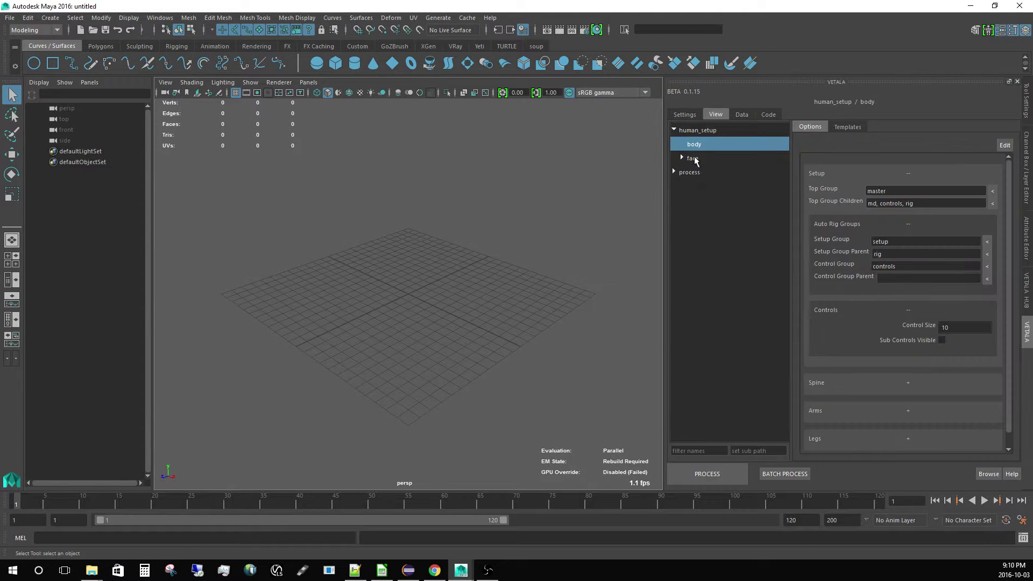
pyautogui.click(984, 476)
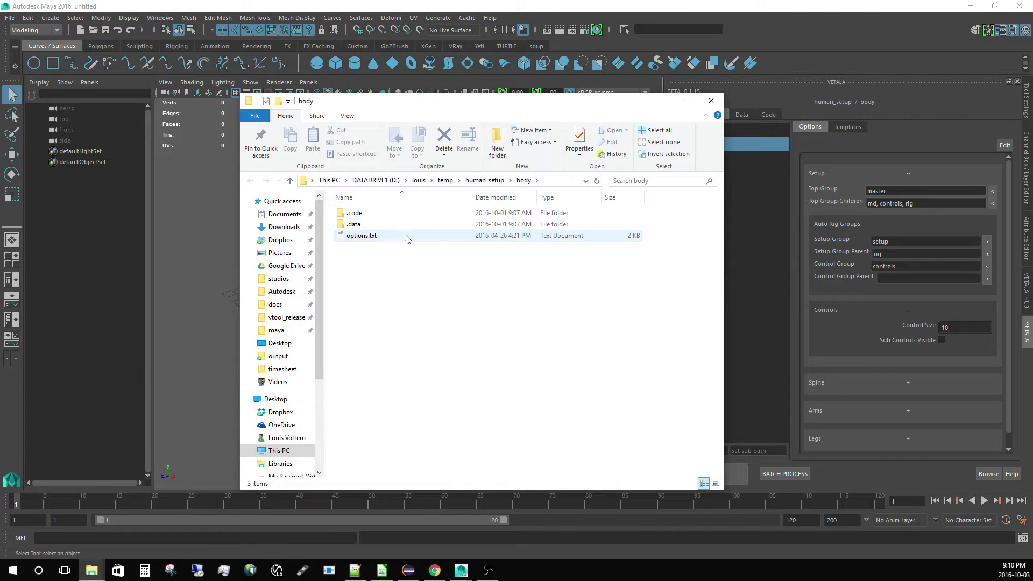
# Step: Go up to the temp project folder, look inside its human_setup folder, and return to the project folder
pyautogui.click(445, 180)
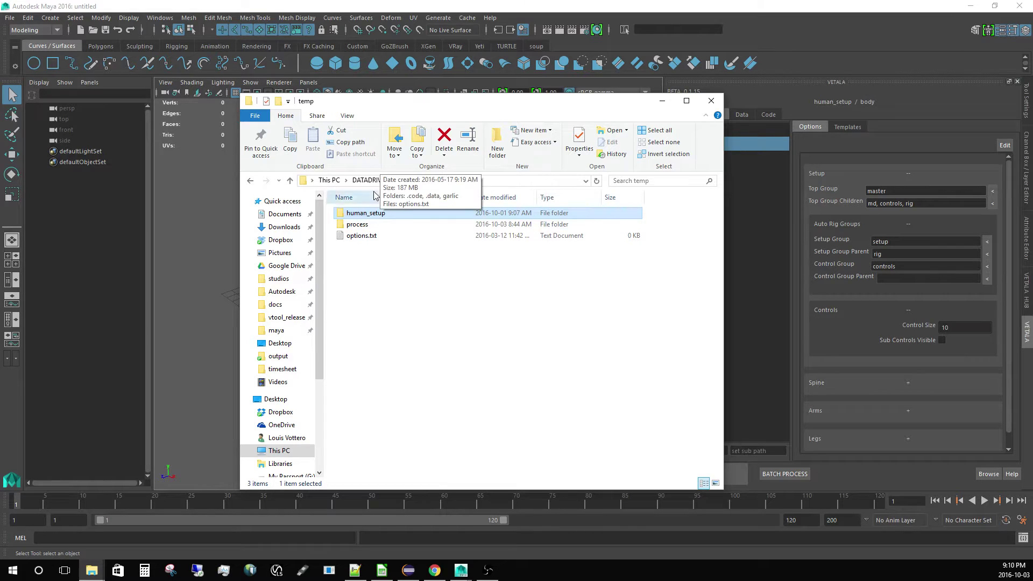
pyautogui.click(396, 279)
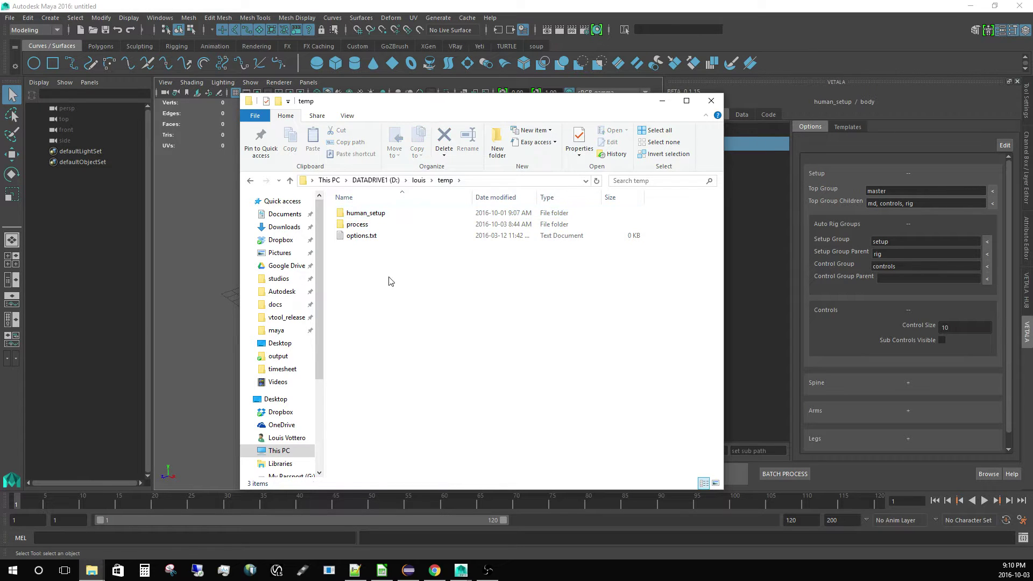
pyautogui.doubleClick(366, 213)
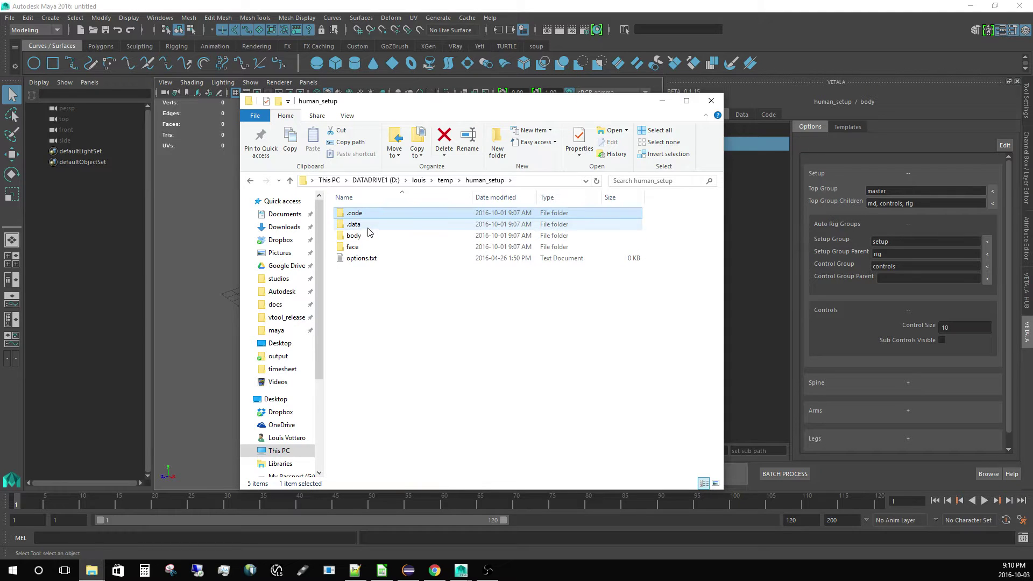
pyautogui.click(368, 225)
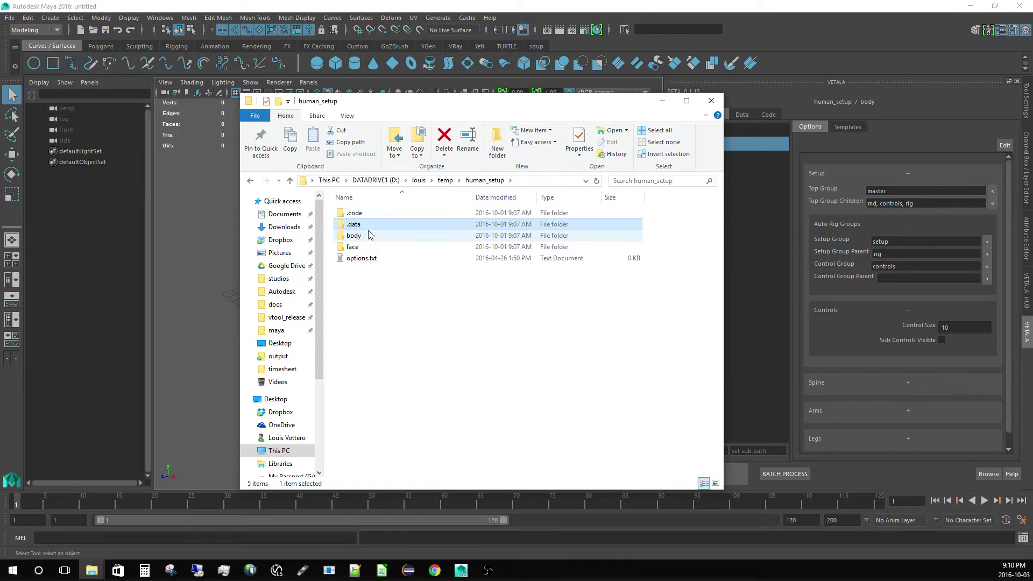
pyautogui.click(446, 181)
pyautogui.moveTo(519, 107); pyautogui.dragTo(415, 100)
# Step: Refresh the Vetala process list in Maya and collapse the human_setup process
pyautogui.rightClick(720, 250)
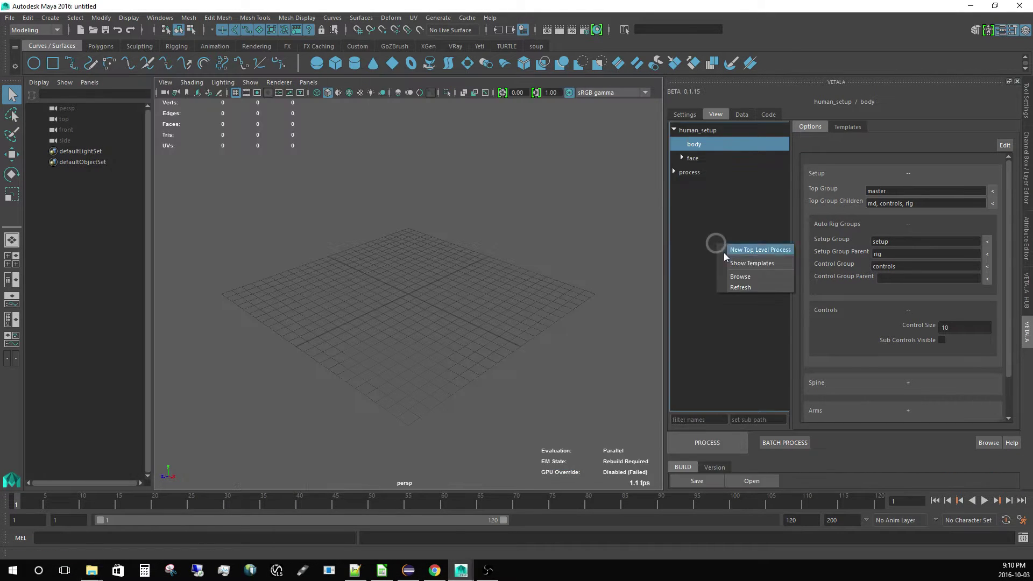
pyautogui.click(734, 283)
pyautogui.click(673, 133)
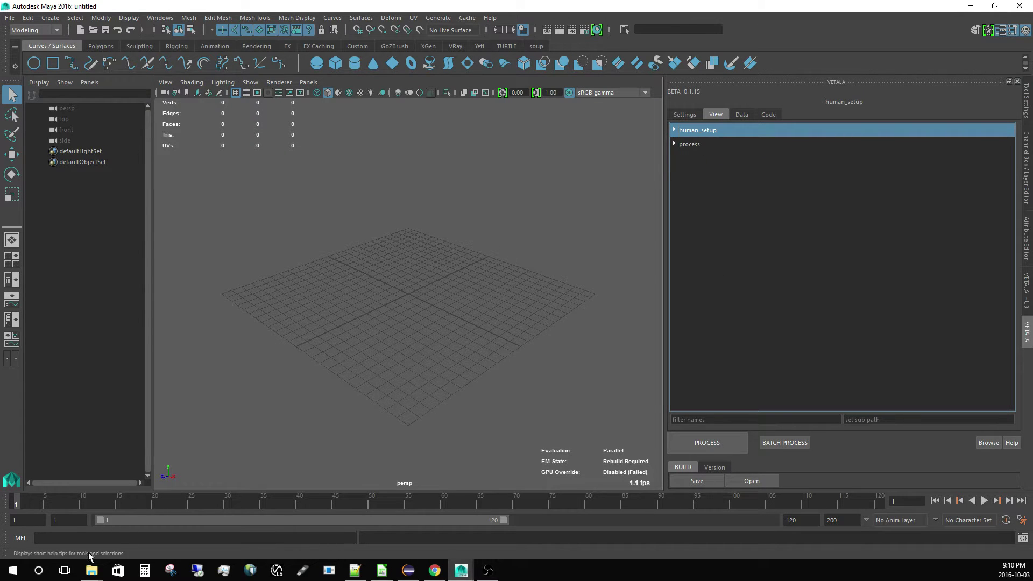
# Step: Switch to File Explorer and create a subfolder named temp in the project folder
pyautogui.moveTo(92, 569)
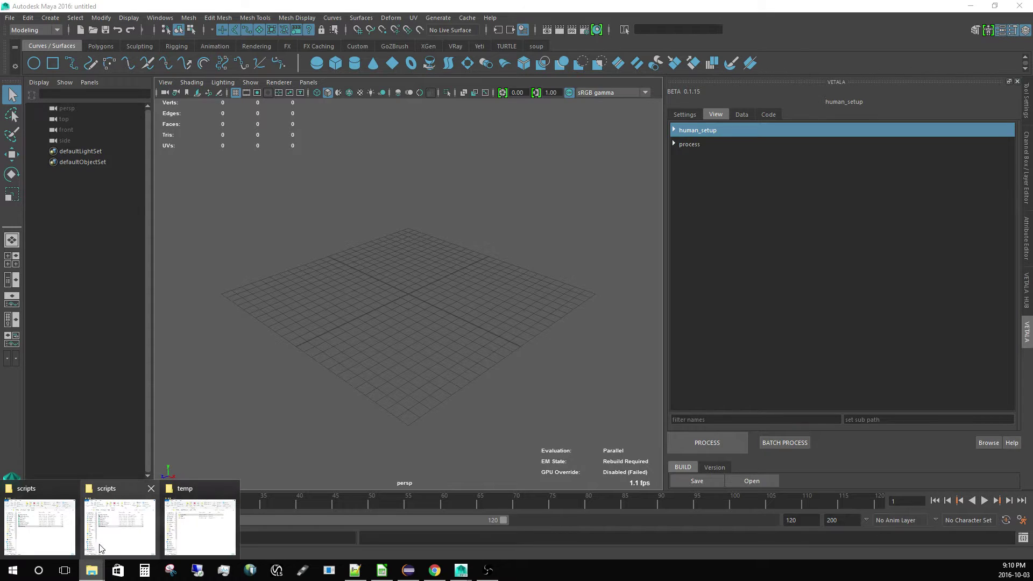
pyautogui.click(201, 527)
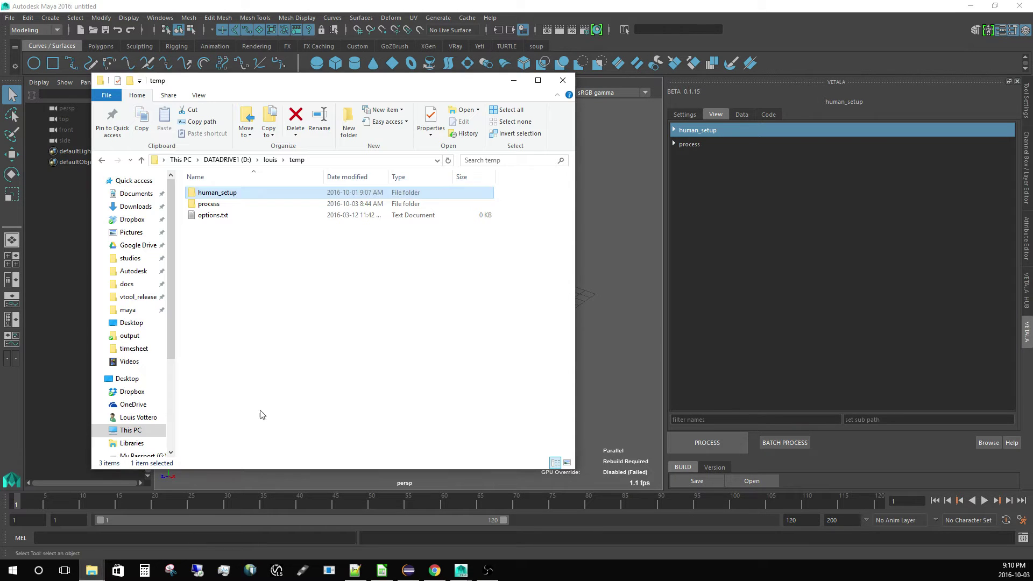
pyautogui.rightClick(253, 246)
pyautogui.moveTo(291, 397)
pyautogui.click(434, 399)
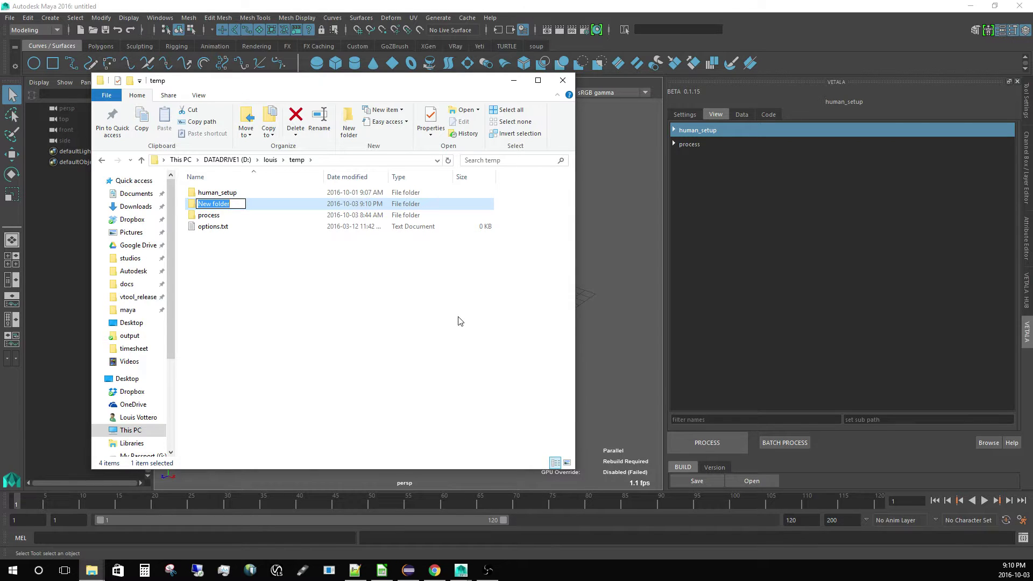
pyautogui.write('temp')
pyautogui.press('Return')
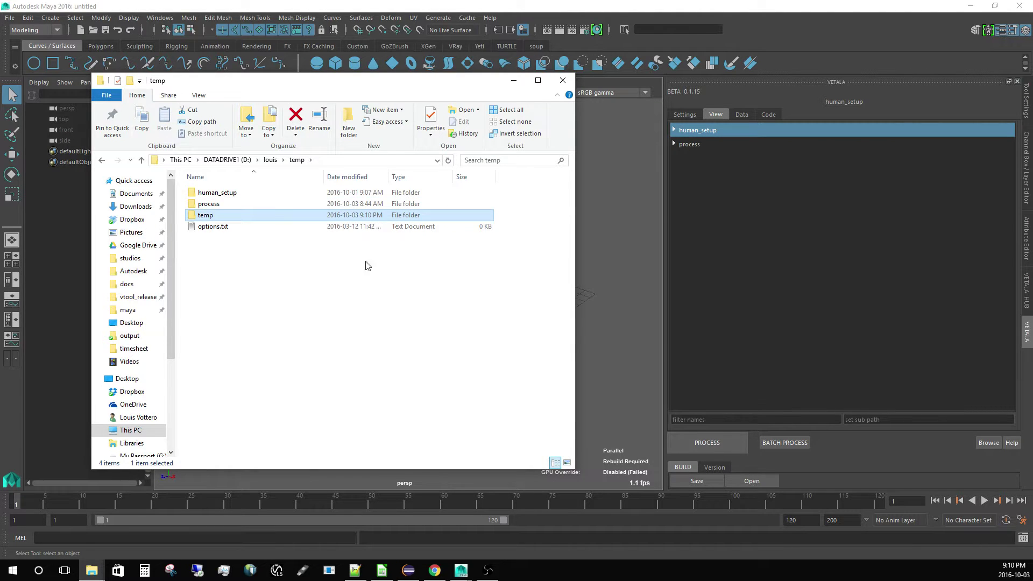
# Step: Move the human_setup folder into the new temp subfolder and refresh the Vetala process list in Maya
pyautogui.click(234, 195)
pyautogui.moveTo(233, 195); pyautogui.dragTo(233, 216)
pyautogui.rightClick(777, 276)
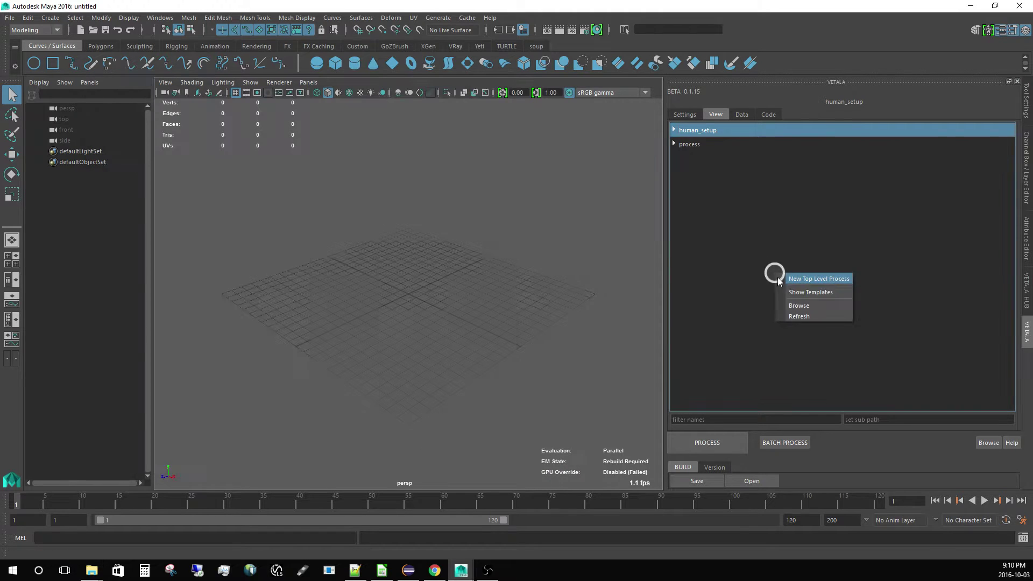
pyautogui.click(800, 315)
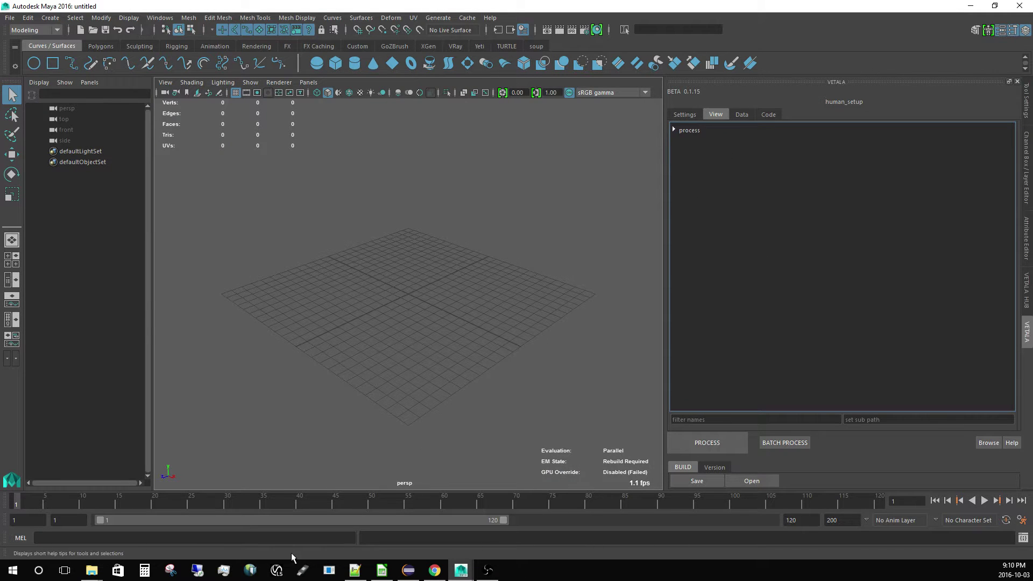
# Step: Switch to File Explorer and examine the contents of the process folder and the temp subfolder
pyautogui.click(92, 570)
pyautogui.click(173, 538)
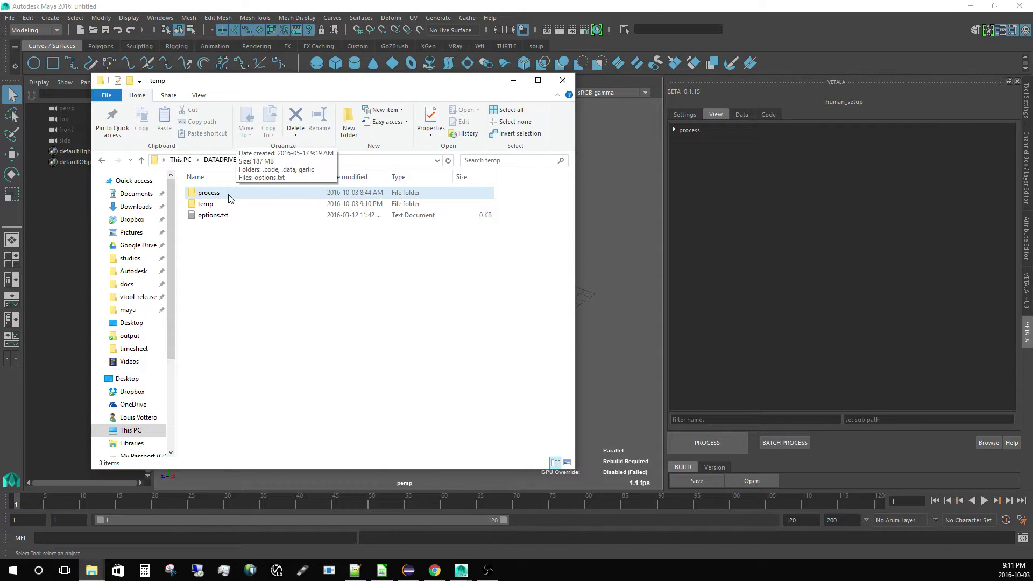
pyautogui.click(214, 205)
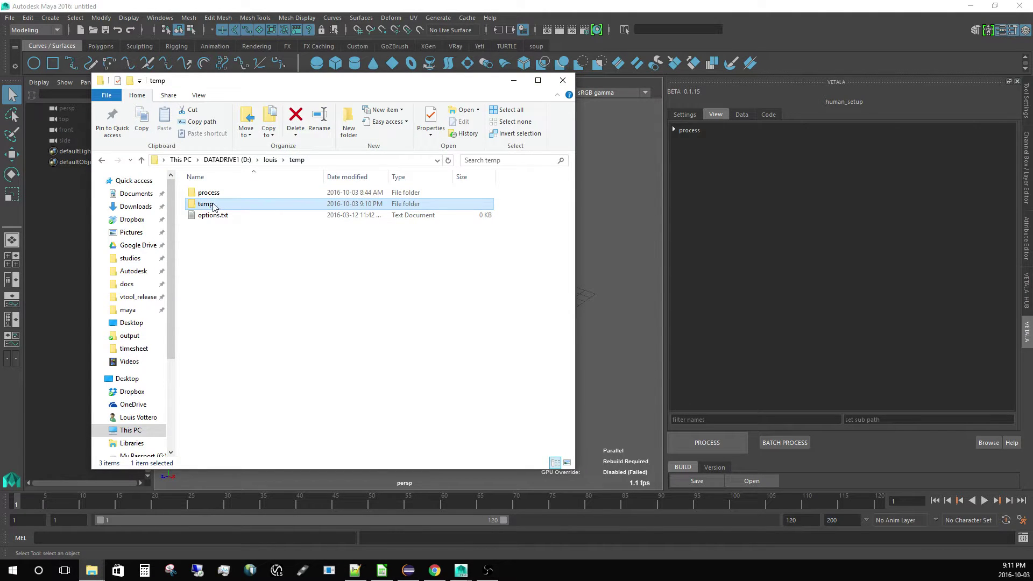
pyautogui.doubleClick(208, 192)
pyautogui.click(205, 190)
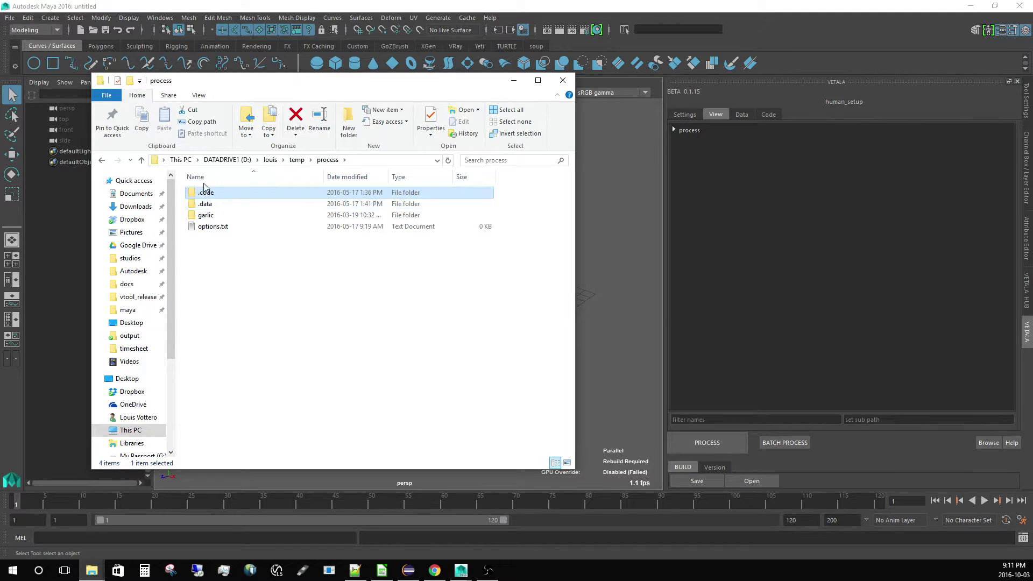
pyautogui.click(102, 159)
pyautogui.doubleClick(215, 204)
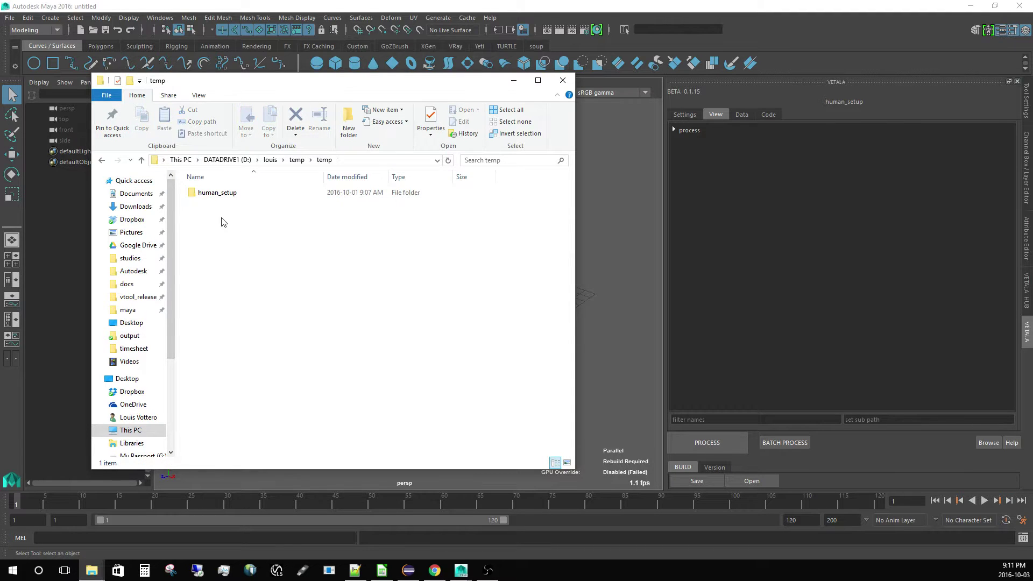
# Step: Move the human_setup folder out of the temp subfolder, back into the project folder
pyautogui.click(220, 198)
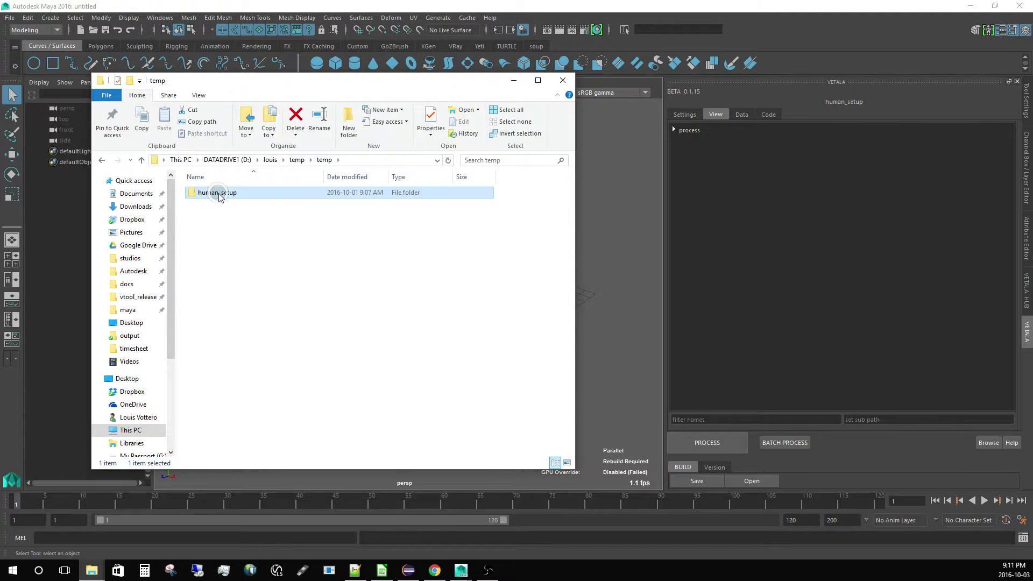
pyautogui.rightClick(218, 194)
pyautogui.click(245, 449)
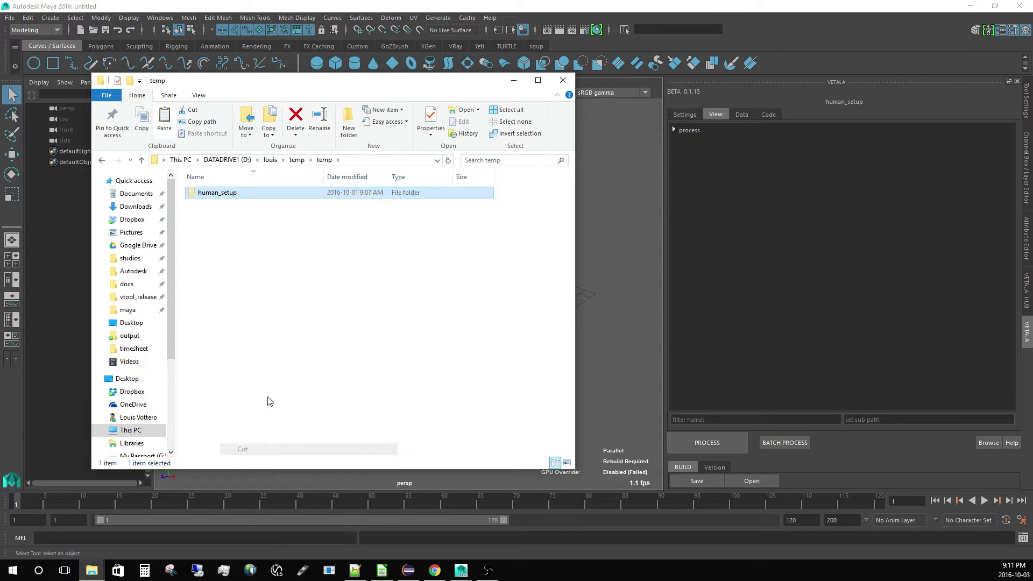
pyautogui.click(296, 160)
pyautogui.rightClick(265, 263)
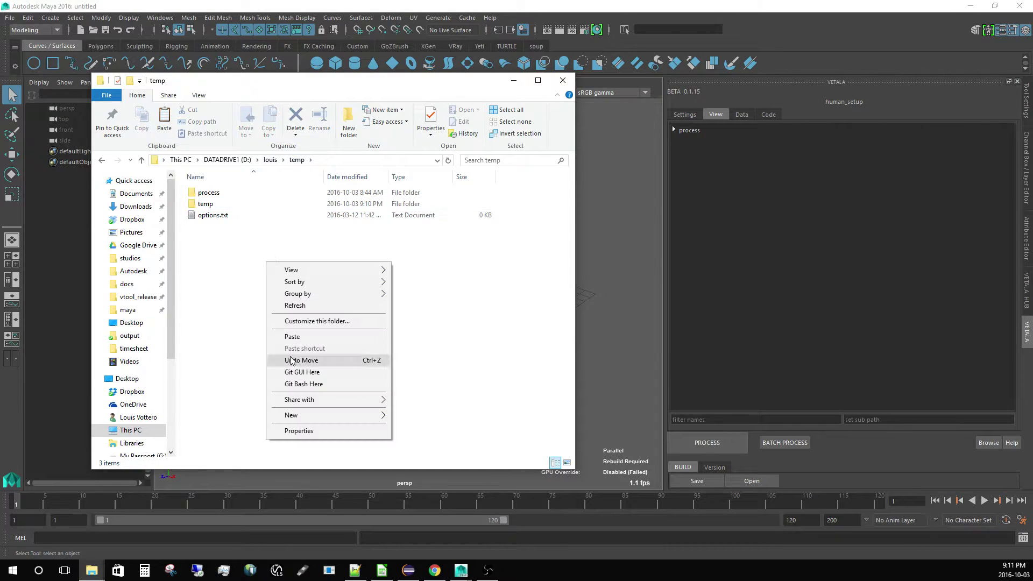
pyautogui.click(292, 336)
pyautogui.click(223, 227)
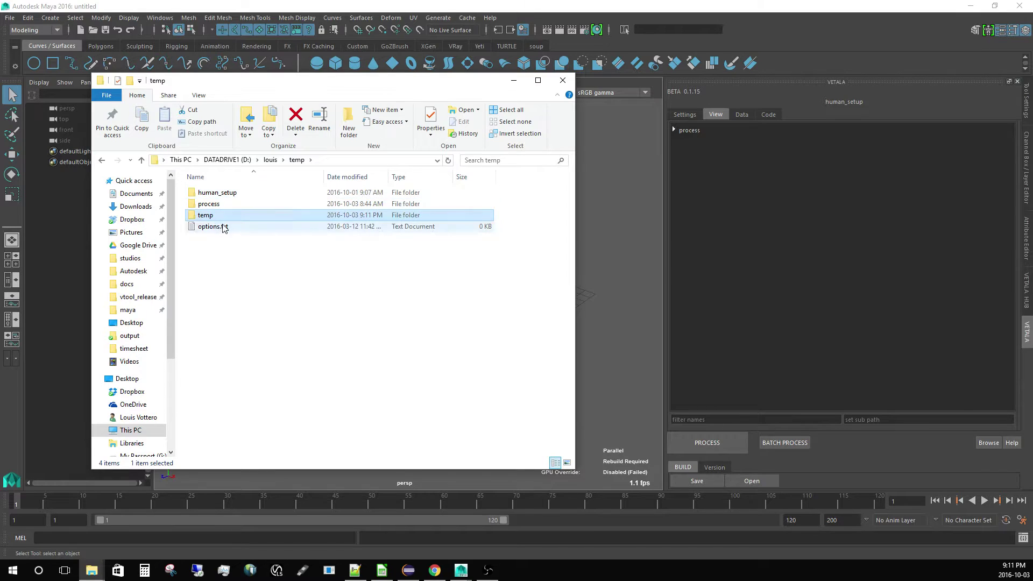
# Step: Return to Maya, refresh the Vetala process list, and expand the human_setup process
pyautogui.click(695, 253)
pyautogui.rightClick(708, 233)
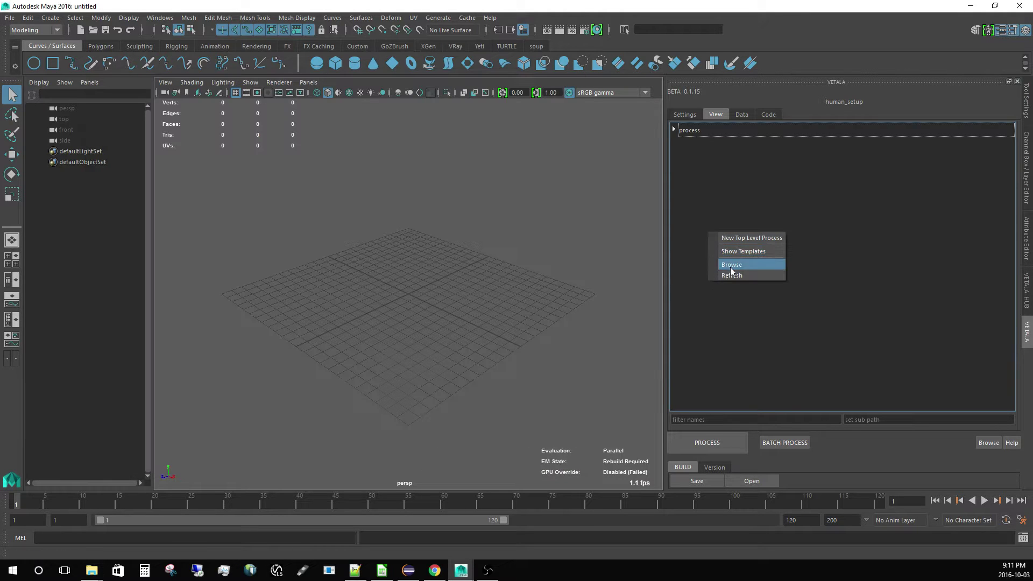
pyautogui.click(734, 264)
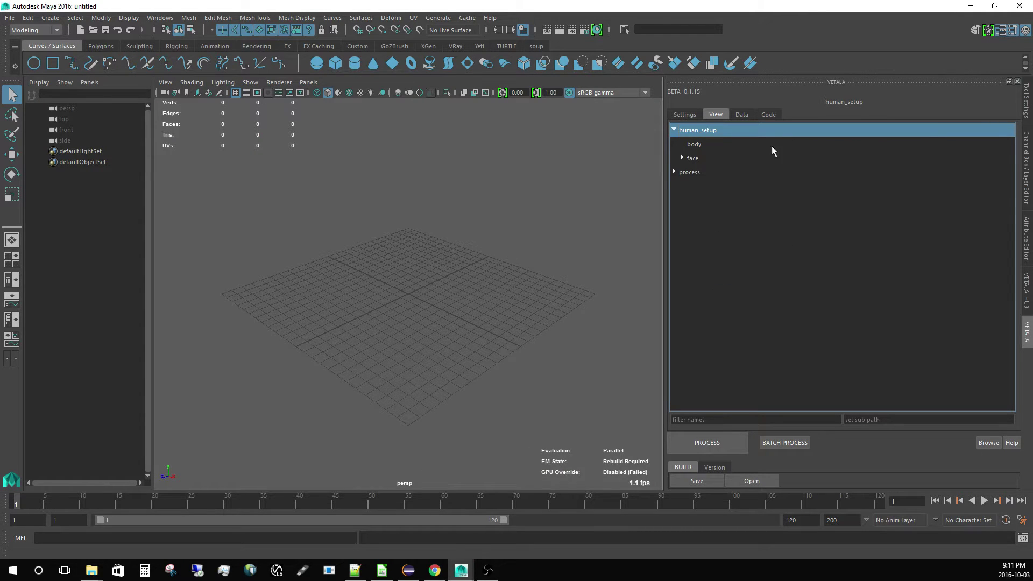
# Step: Open the data list of human_setup's body process and select the structure entry
pyautogui.click(699, 144)
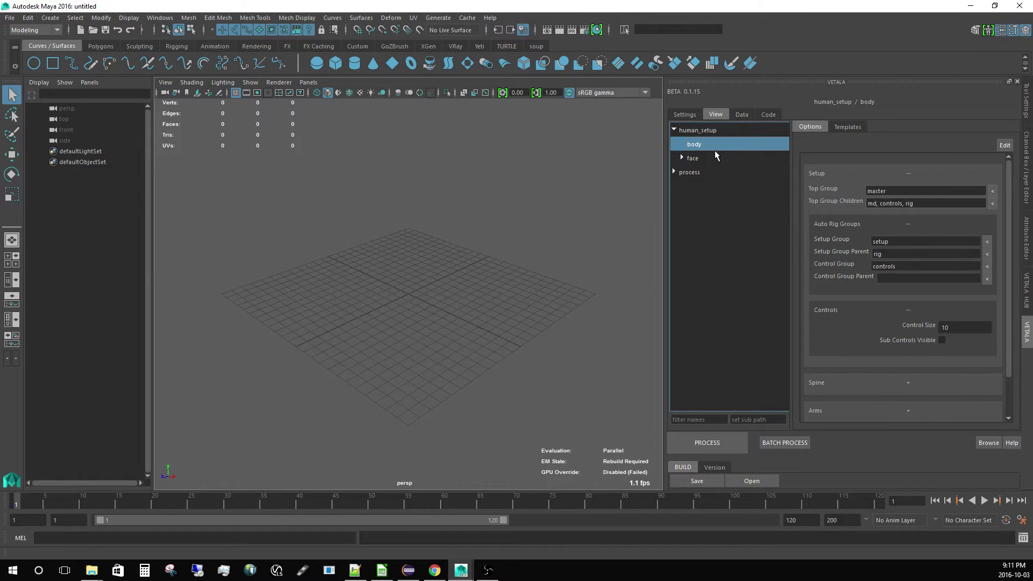
pyautogui.click(743, 115)
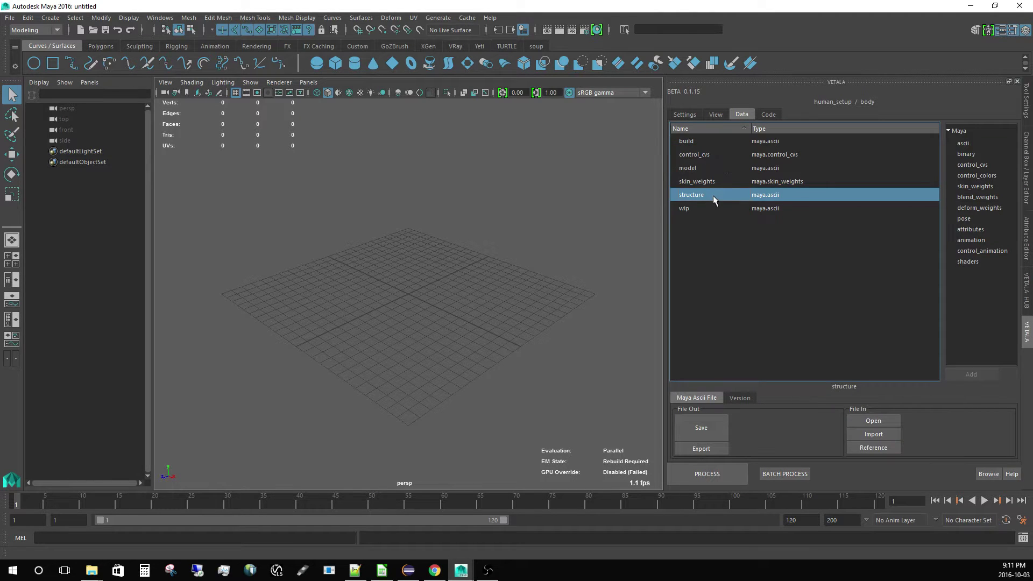
pyautogui.click(705, 169)
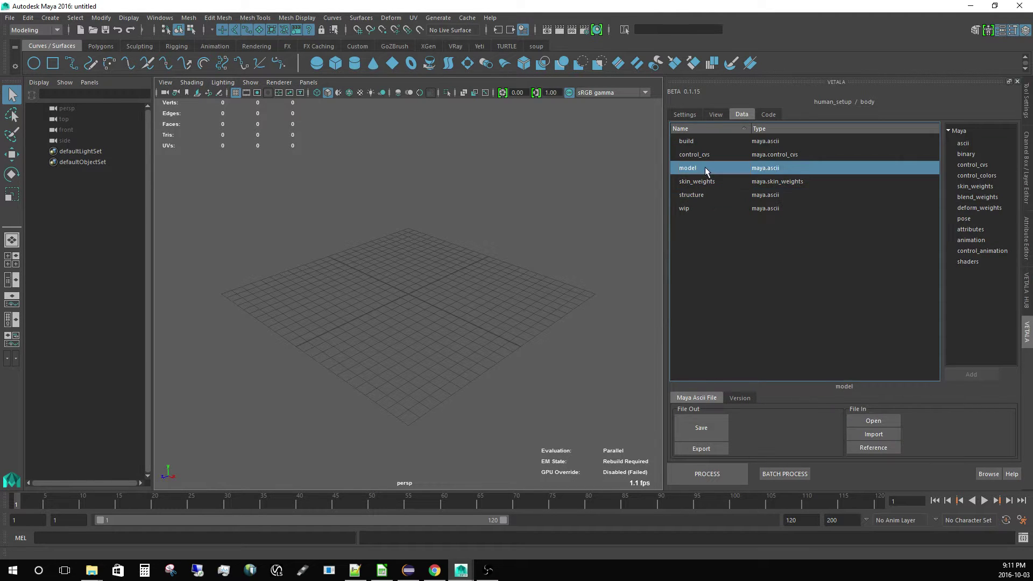
pyautogui.click(709, 195)
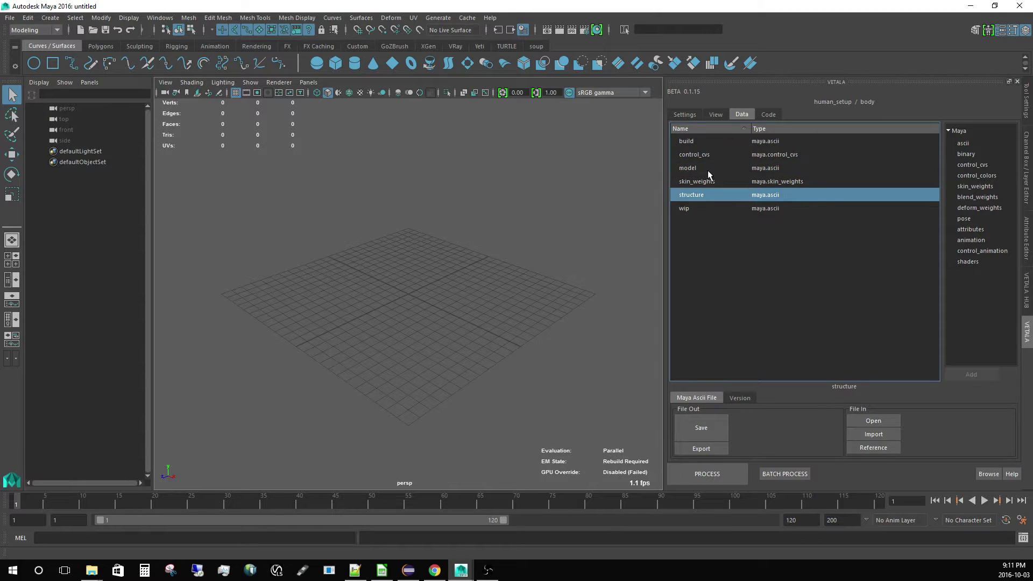
# Step: Open the model scene of human_setup's body process, and replace it with its structure scene without saving the changes
pyautogui.click(706, 172)
pyautogui.click(863, 421)
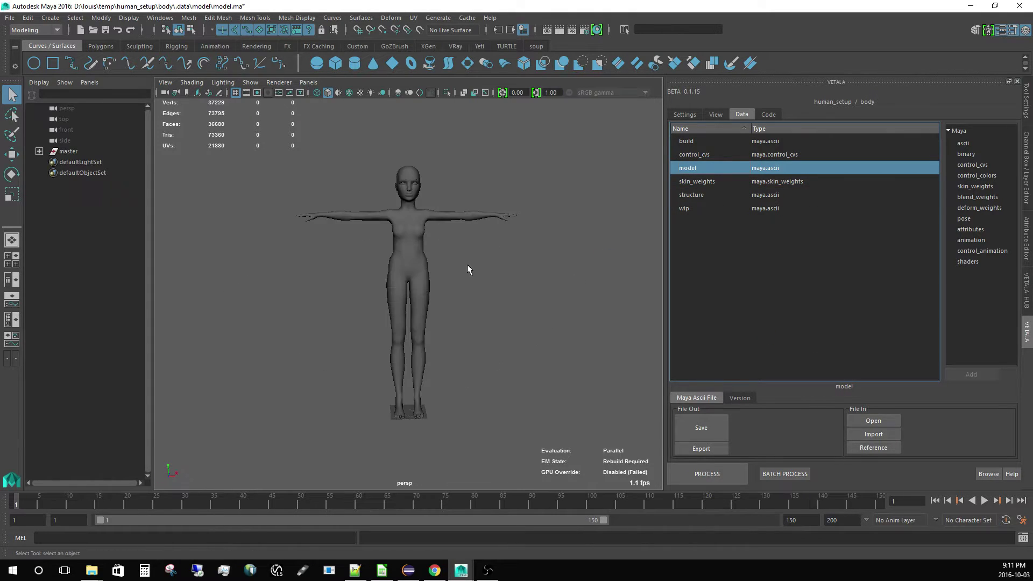
pyautogui.click(721, 195)
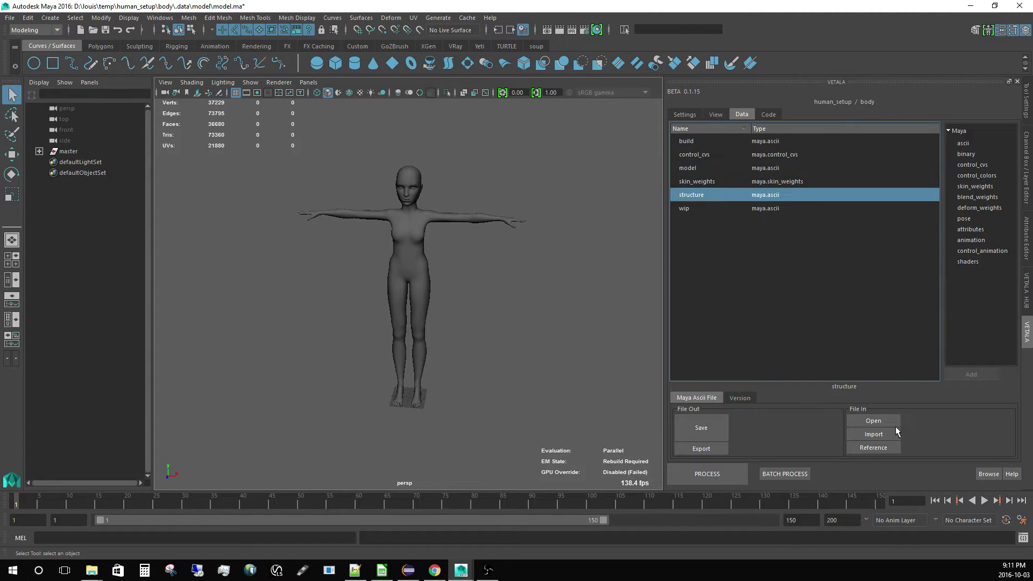
pyautogui.click(877, 421)
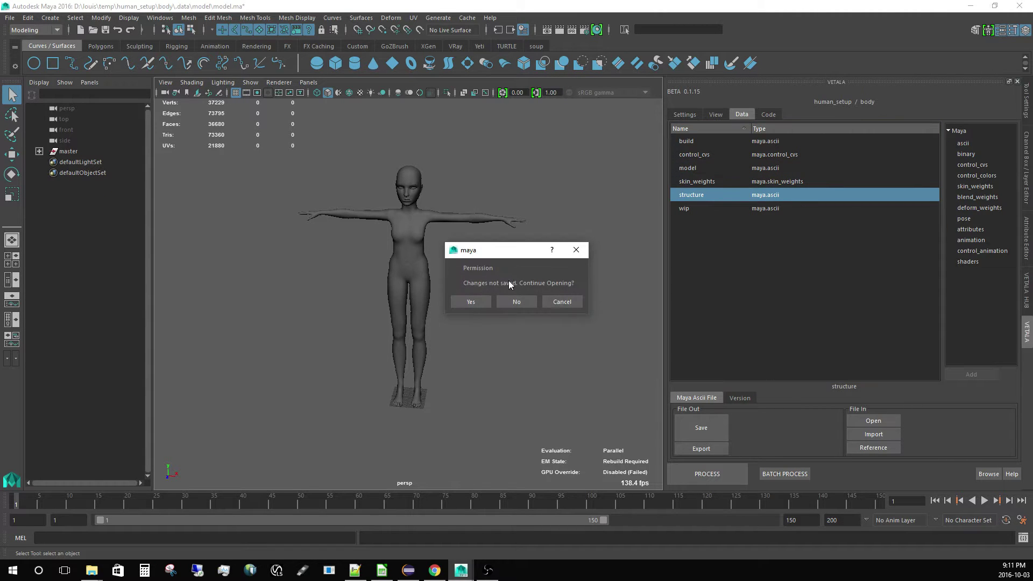
pyautogui.click(477, 303)
# Step: Examine the structure scene's joint skeleton from several angles, including the legs, feet, arms and torso
pyautogui.keyDown('alt'); pyautogui.moveTo(477, 307); pyautogui.dragTo(505, 311); pyautogui.keyUp('alt')
pyautogui.keyDown('alt'); pyautogui.moveTo(505, 311); pyautogui.dragTo(409, 247, button='right'); pyautogui.keyUp('alt')
pyautogui.keyDown('alt'); pyautogui.moveTo(409, 247); pyautogui.dragTo(407, 386, button='middle'); pyautogui.keyUp('alt')
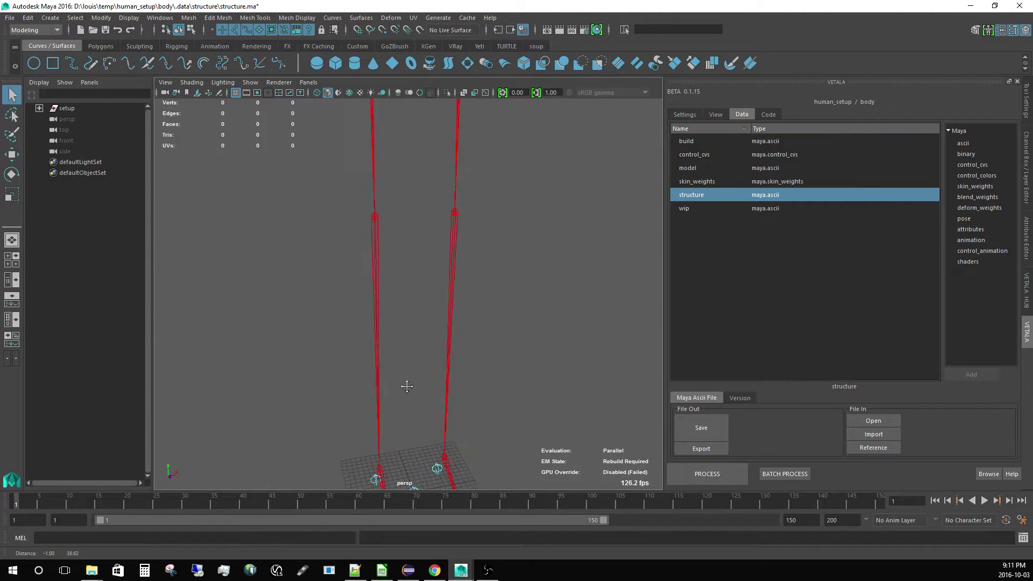
pyautogui.keyDown('alt'); pyautogui.moveTo(407, 387); pyautogui.dragTo(295, 203, button='right'); pyautogui.keyUp('alt')
pyautogui.keyDown('alt'); pyautogui.moveTo(295, 203); pyautogui.dragTo(276, 212); pyautogui.keyUp('alt')
pyautogui.keyDown('alt'); pyautogui.moveTo(307, 173); pyautogui.dragTo(318, 219, button='middle'); pyautogui.keyUp('alt')
pyautogui.keyDown('alt'); pyautogui.moveTo(318, 219); pyautogui.dragTo(368, 262, button='right'); pyautogui.keyUp('alt')
pyautogui.keyDown('alt'); pyautogui.moveTo(368, 262); pyautogui.dragTo(366, 263); pyautogui.keyUp('alt')
pyautogui.keyDown('alt'); pyautogui.moveTo(366, 262); pyautogui.dragTo(311, 217, button='right'); pyautogui.keyUp('alt')
pyautogui.keyDown('alt'); pyautogui.moveTo(311, 217); pyautogui.dragTo(323, 260); pyautogui.keyUp('alt')
pyautogui.keyDown('alt'); pyautogui.moveTo(322, 260); pyautogui.dragTo(414, 285, button='right'); pyautogui.keyUp('alt')
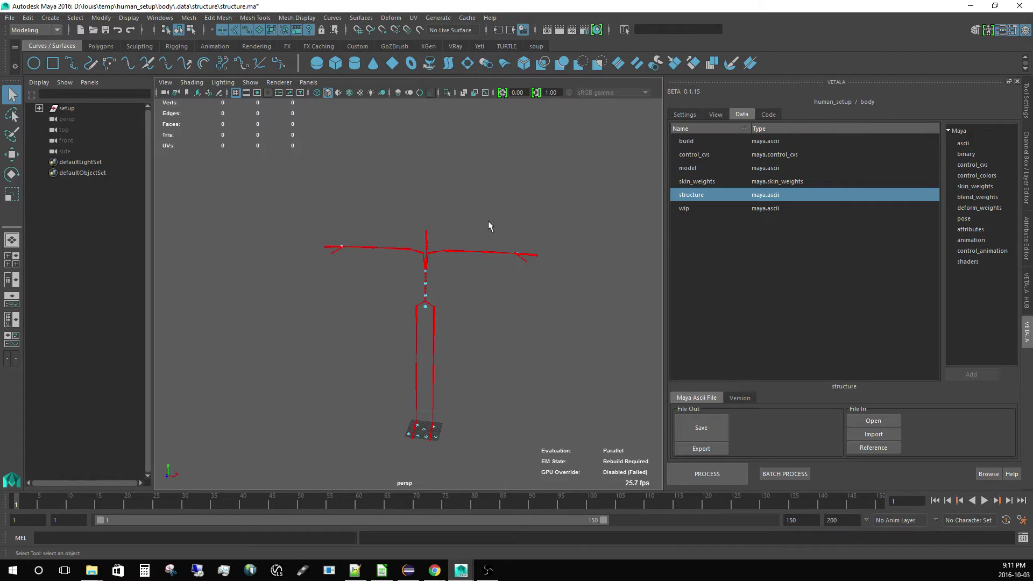
# Step: Return to the process list, copy the human_setup process and paste the copy
pyautogui.click(702, 169)
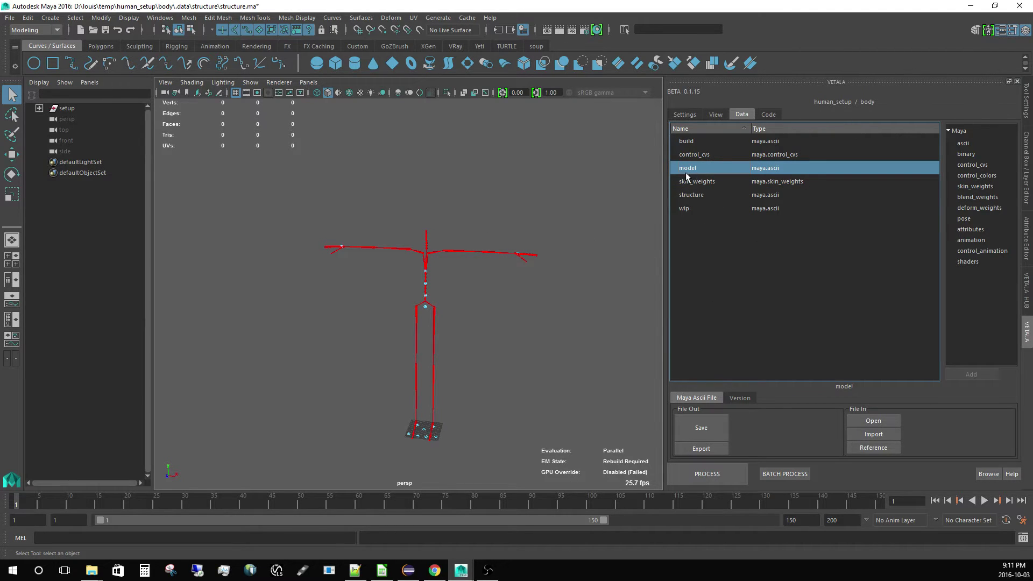
pyautogui.click(715, 115)
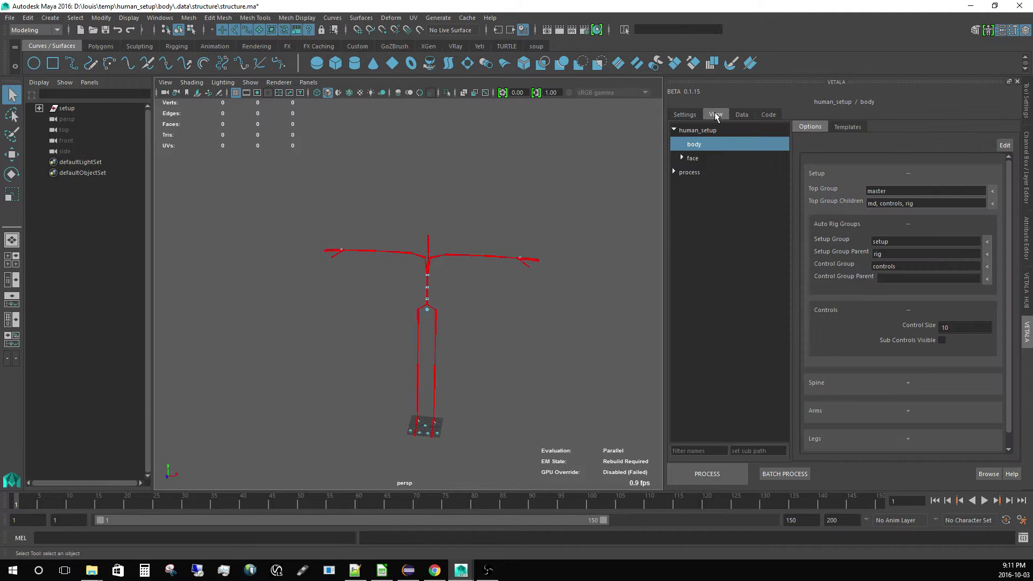
pyautogui.click(694, 131)
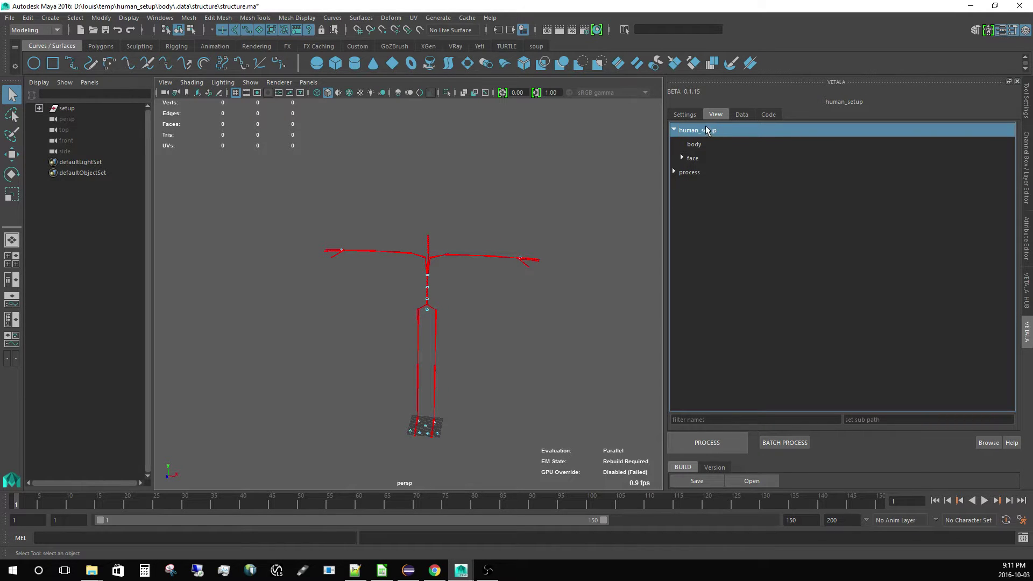
pyautogui.rightClick(707, 130)
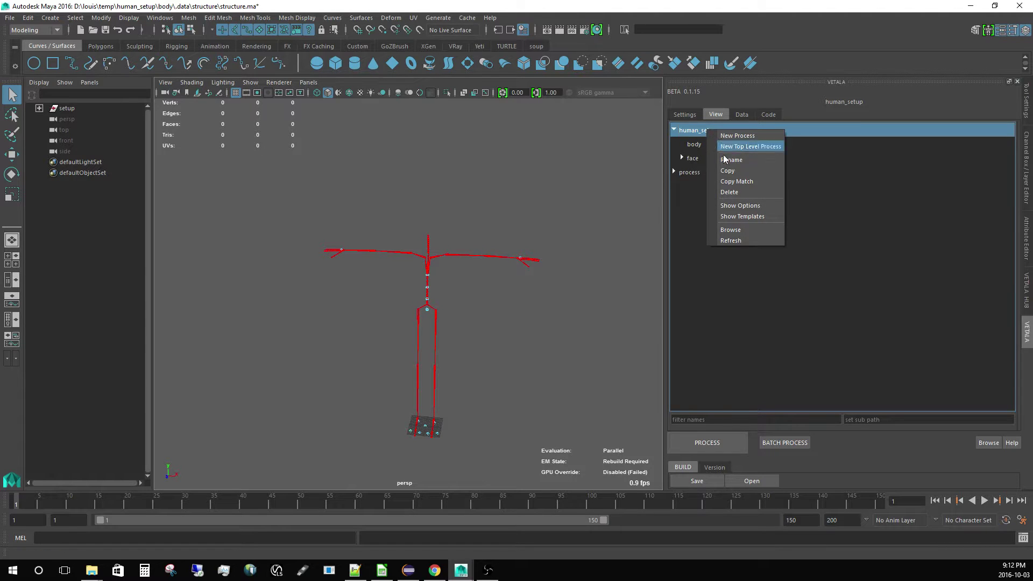
pyautogui.click(729, 175)
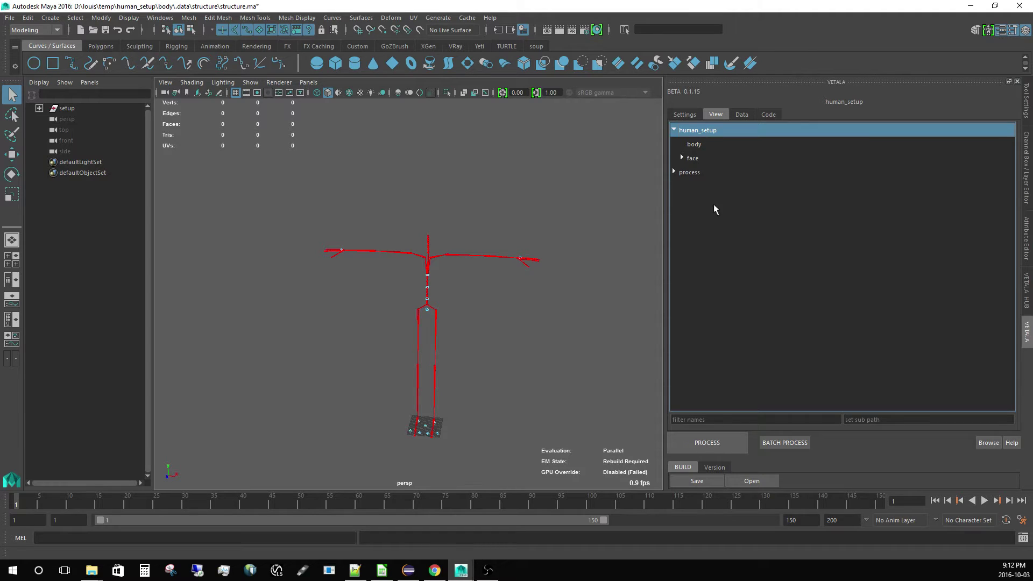
pyautogui.rightClick(716, 221)
pyautogui.click(742, 236)
# Step: Move the pasted copy out of human_setup to the top level of the process list and confirm the move
pyautogui.press('Left')
pyautogui.click(674, 130)
pyautogui.click(698, 173)
pyautogui.moveTo(700, 173); pyautogui.dragTo(696, 211)
pyautogui.click(472, 301)
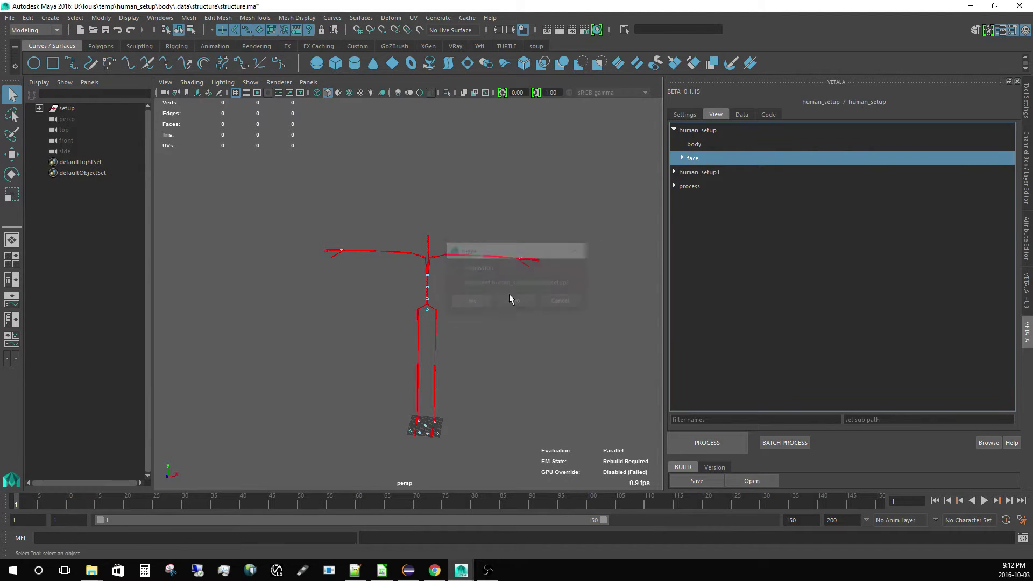
# Step: Expand the human_setup1 process and rename it as alien
pyautogui.click(674, 172)
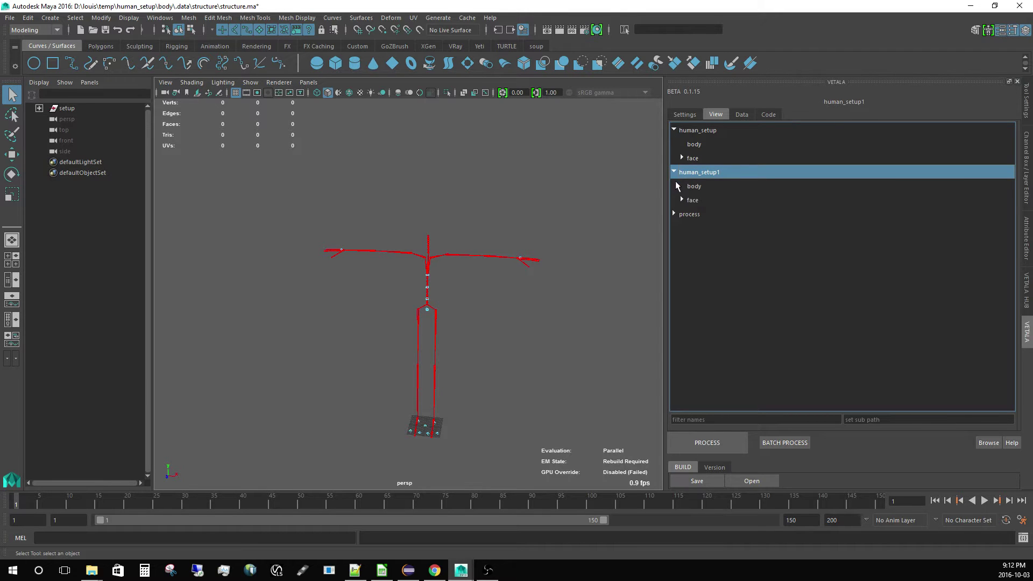
pyautogui.rightClick(705, 174)
pyautogui.click(724, 213)
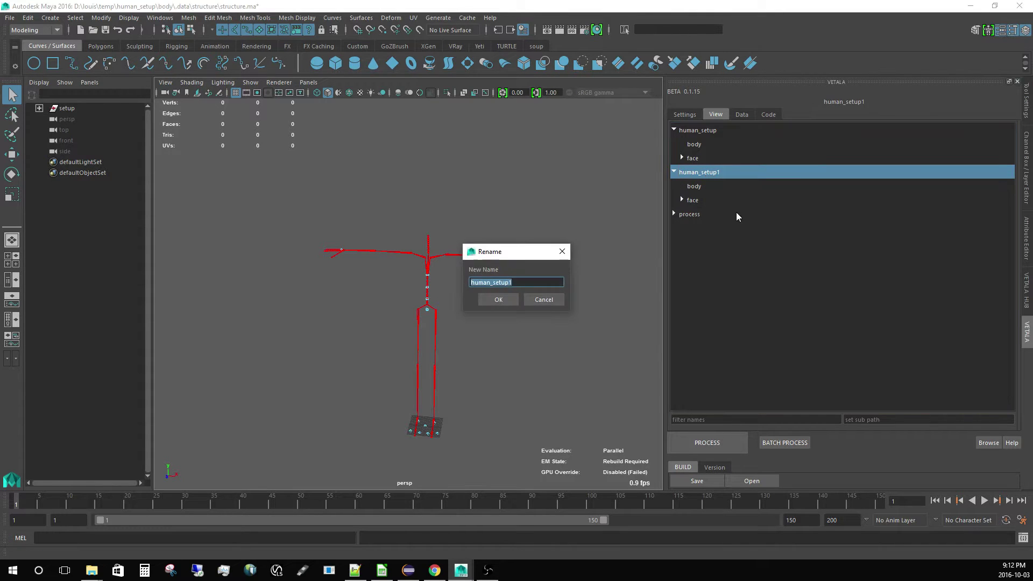
pyautogui.write('alien')
pyautogui.press('Return')
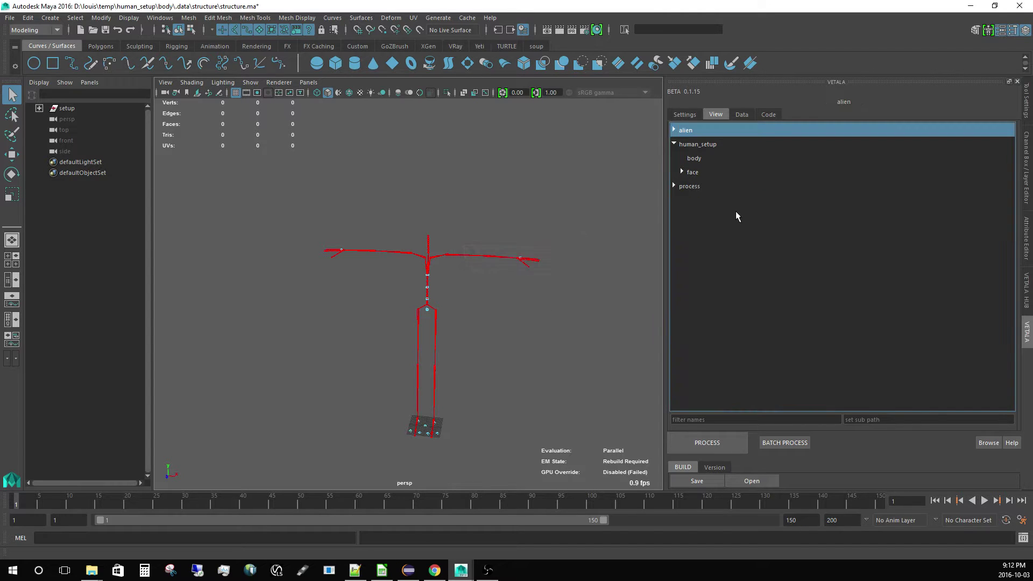
# Step: Open the data list of the alien process's body and select its model entry
pyautogui.click(672, 129)
pyautogui.click(695, 145)
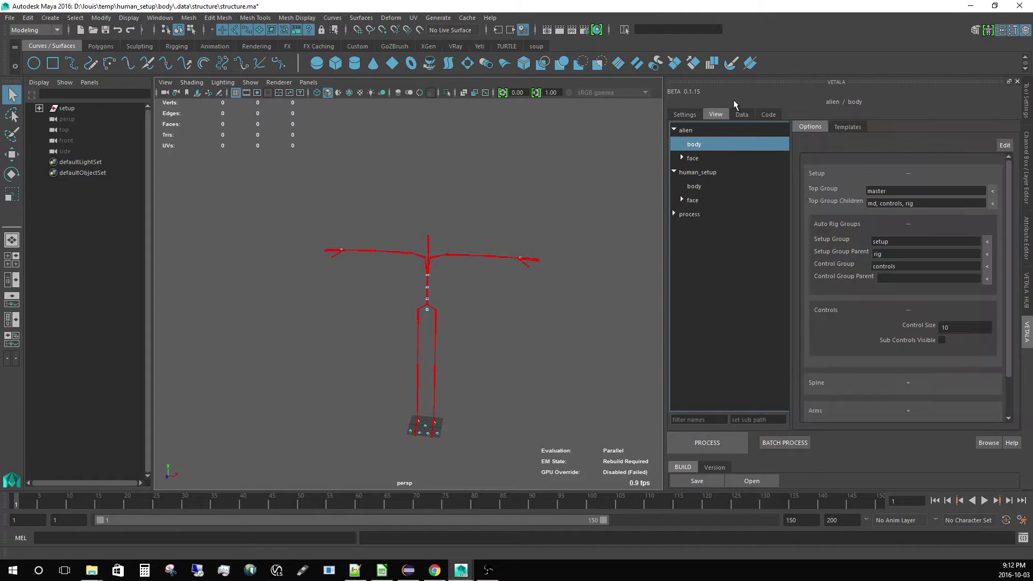
pyautogui.click(740, 115)
pyautogui.click(698, 167)
pyautogui.moveTo(487, 293)
pyautogui.keyDown('alt'); pyautogui.mouseDown()
pyautogui.moveTo(461, 282)
pyautogui.moveTo(514, 302)
pyautogui.moveTo(495, 309)
pyautogui.mouseUp(); pyautogui.keyUp('alt')
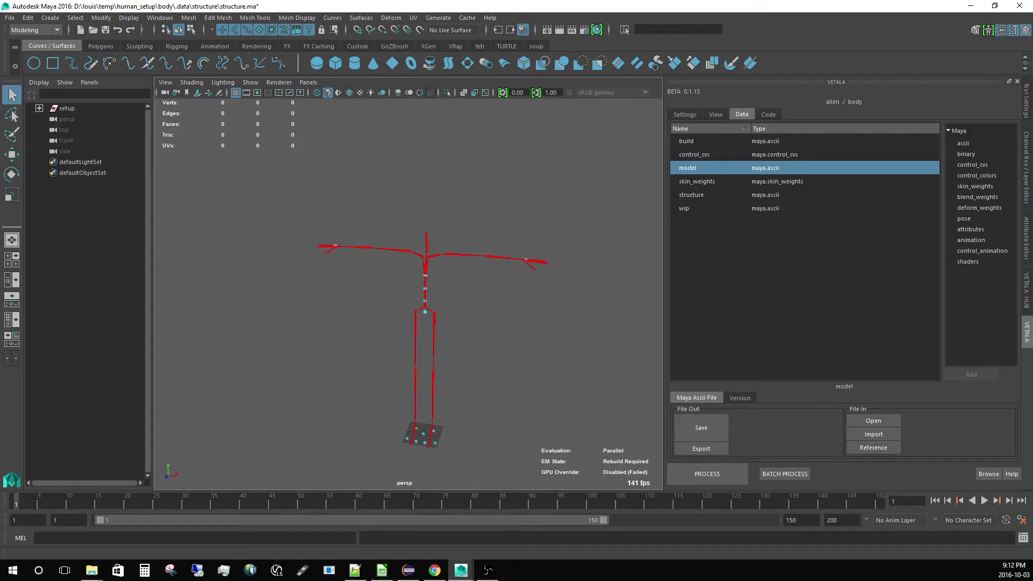
# Step: Open the scene file model.ma from the Desktop
pyautogui.click(11, 19)
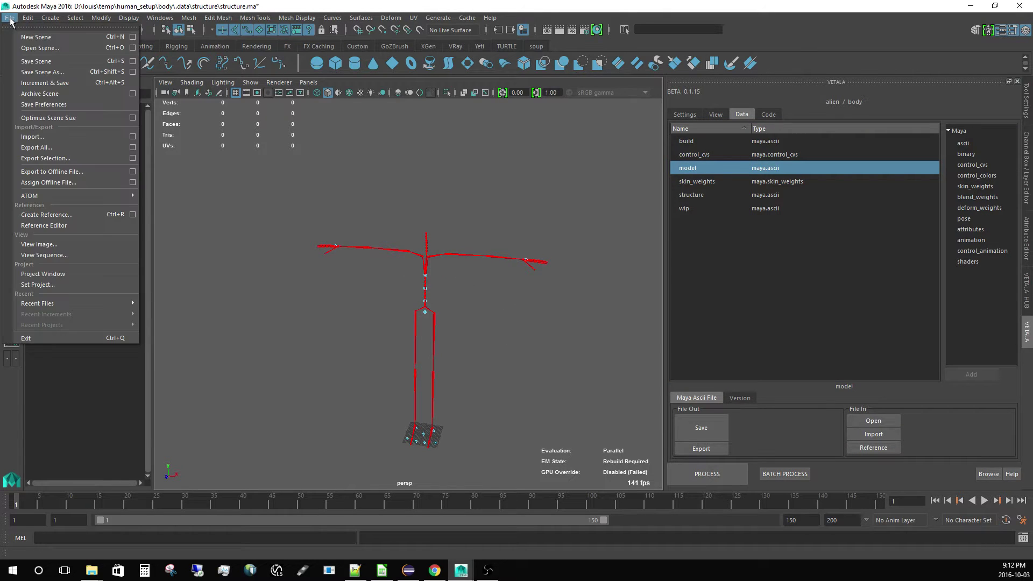
pyautogui.click(38, 48)
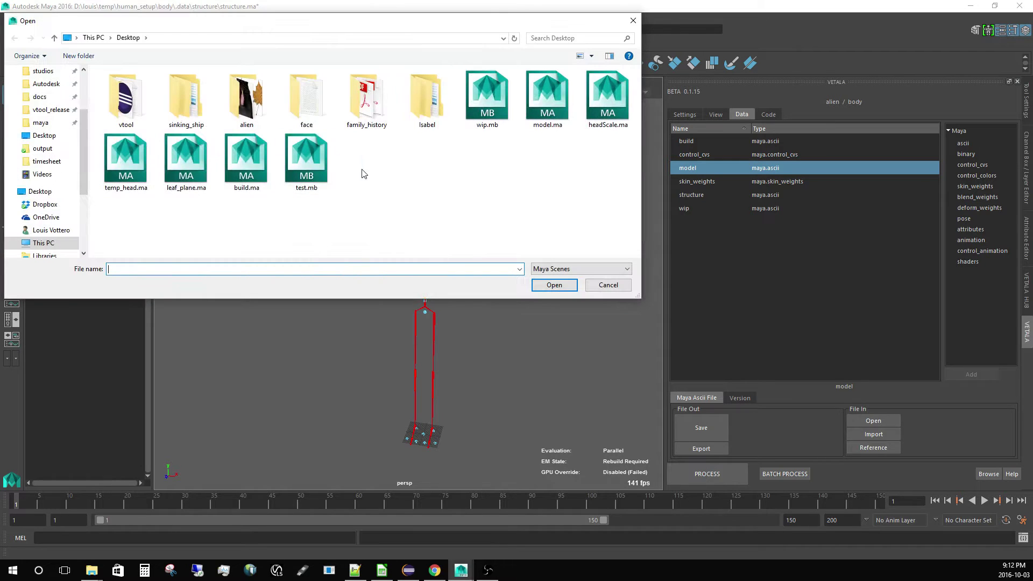
pyautogui.click(547, 97)
pyautogui.click(553, 285)
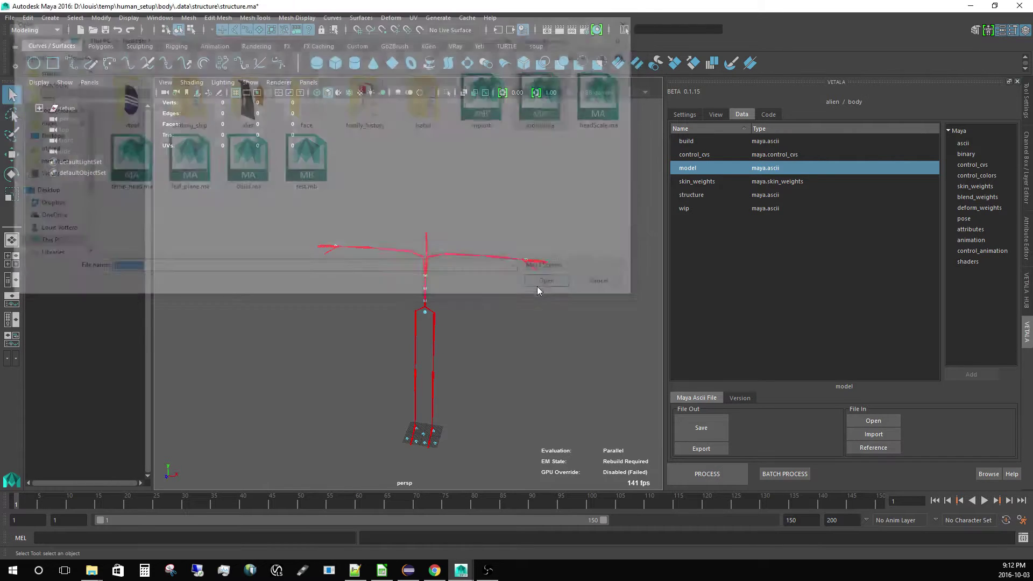
pyautogui.click(511, 286)
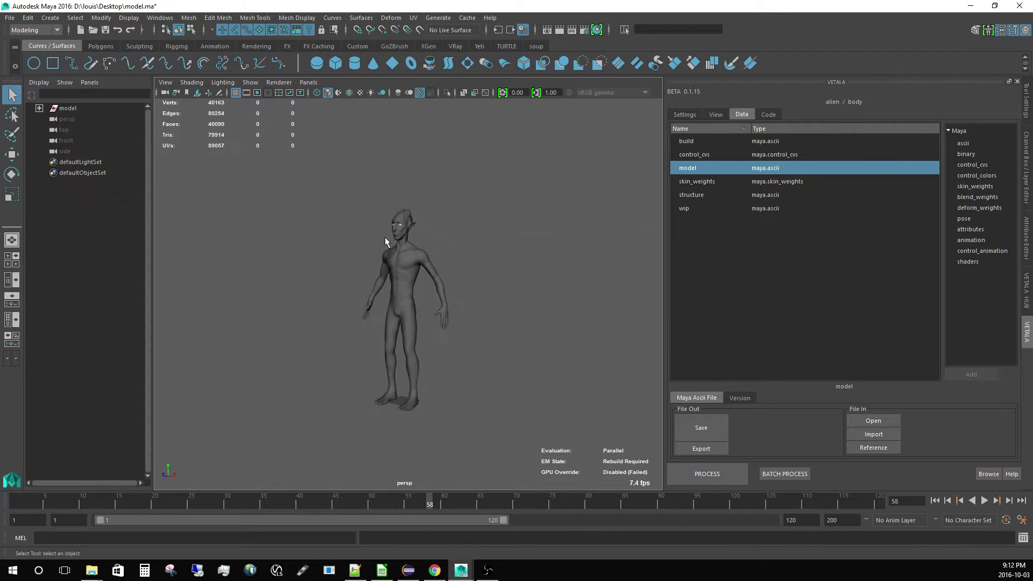
# Step: Save the scene into the model data of alien's body process with the comment "initial", accepting the different root directory
pyautogui.keyDown('alt'); pyautogui.moveTo(385, 242); pyautogui.dragTo(430, 247); pyautogui.keyUp('alt')
pyautogui.keyDown('alt'); pyautogui.moveTo(430, 248); pyautogui.dragTo(443, 316, button='right'); pyautogui.keyUp('alt')
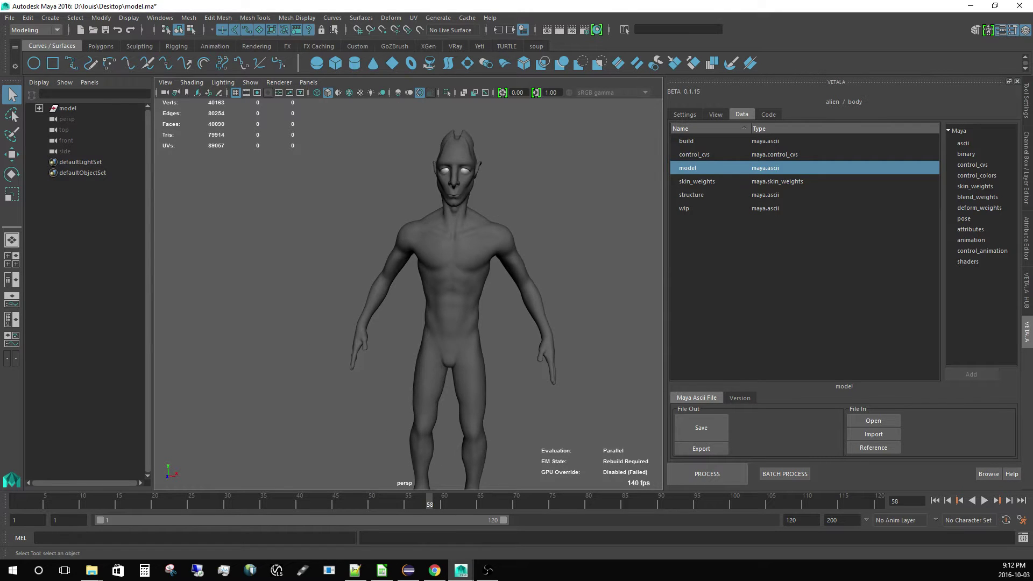
pyautogui.keyDown('alt'); pyautogui.moveTo(484, 223); pyautogui.dragTo(516, 272); pyautogui.keyUp('alt')
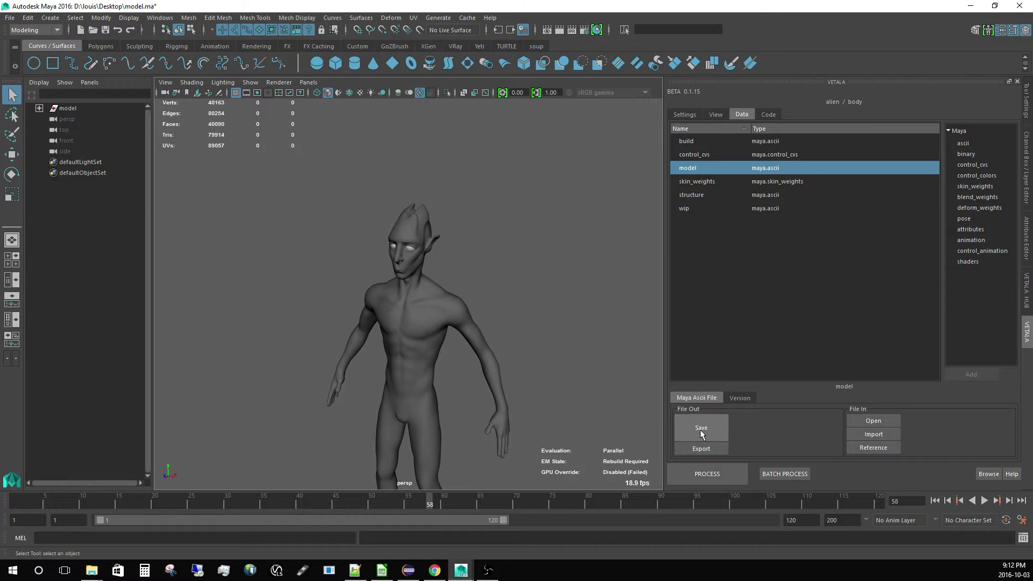
pyautogui.click(702, 431)
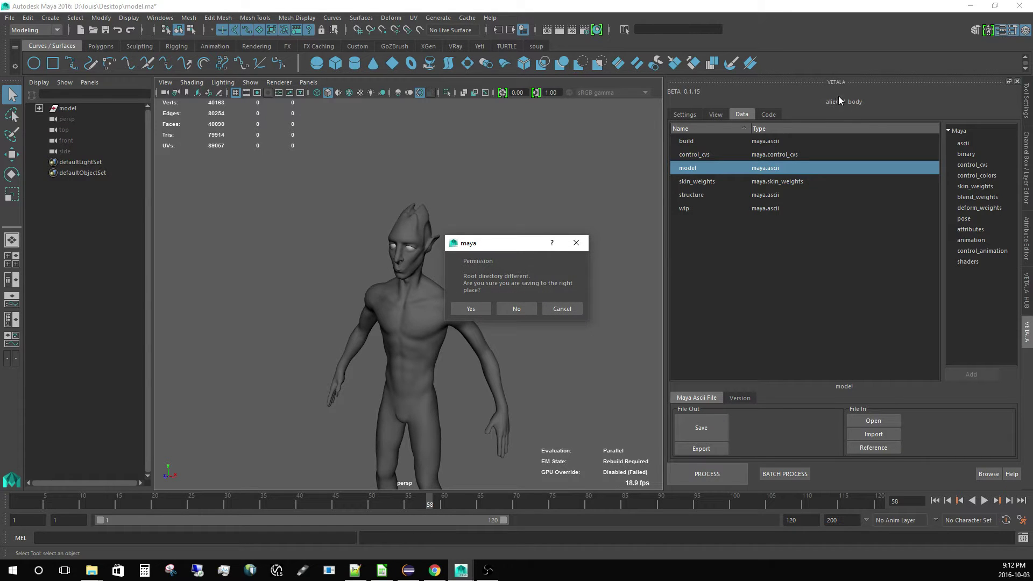
pyautogui.click(470, 309)
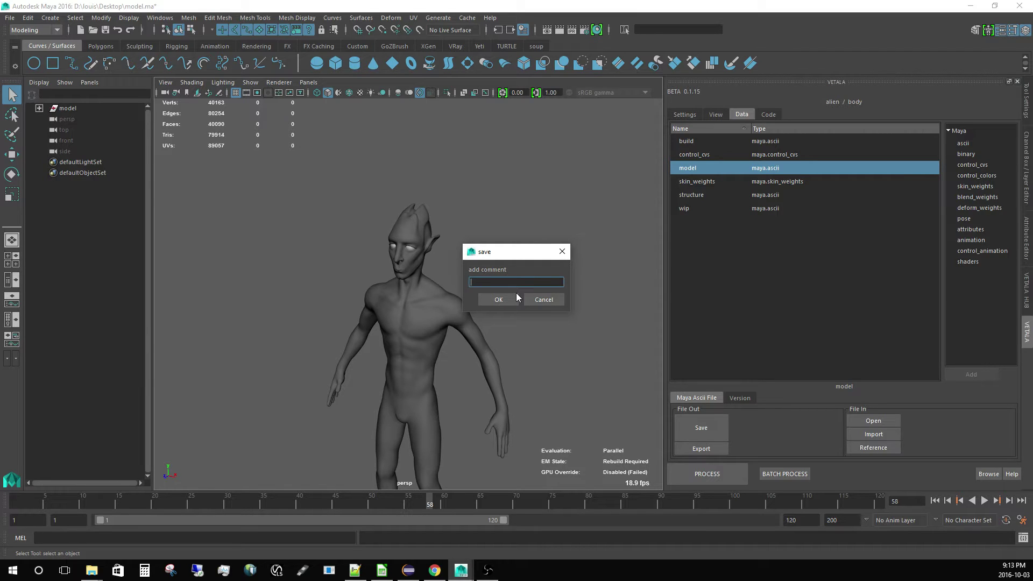
pyautogui.write('model')
pyautogui.press('Return')
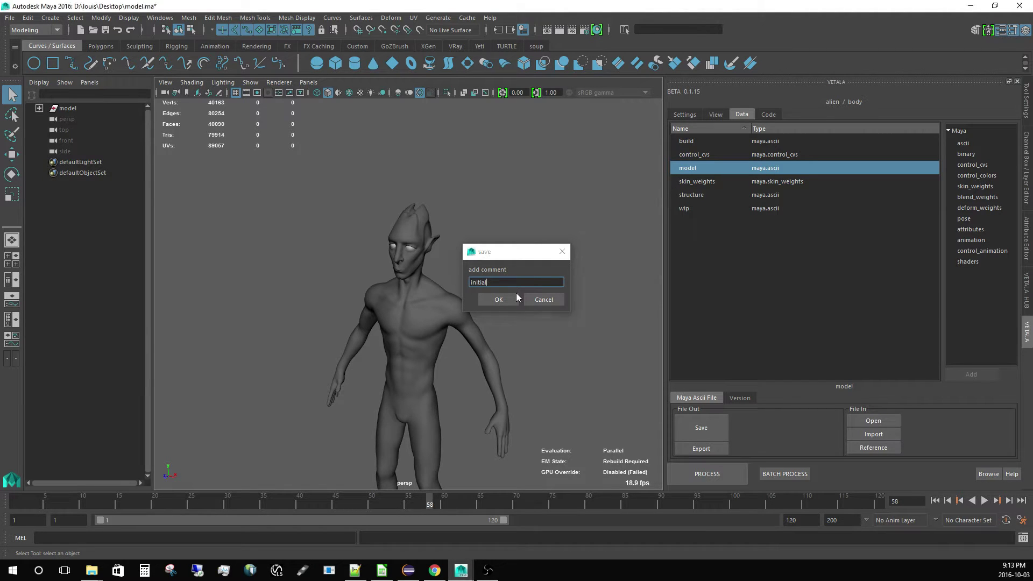
pyautogui.click(508, 303)
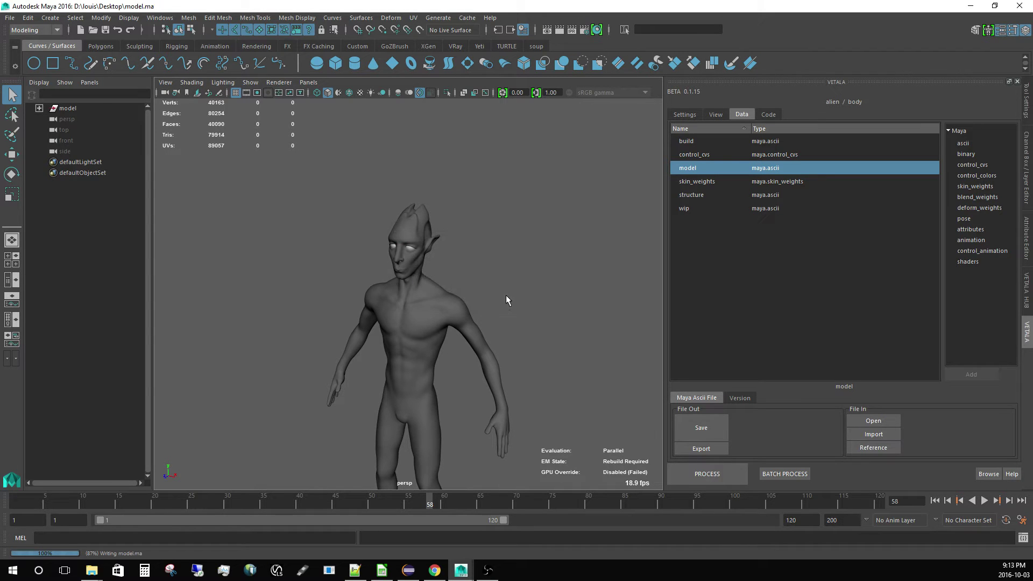
# Step: Import the structure data of alien's body process into the alien model scene
pyautogui.keyDown('alt'); pyautogui.moveTo(524, 295); pyautogui.dragTo(553, 270, button='middle'); pyautogui.keyUp('alt')
pyautogui.keyDown('alt'); pyautogui.moveTo(553, 270); pyautogui.dragTo(521, 276, button='right'); pyautogui.keyUp('alt')
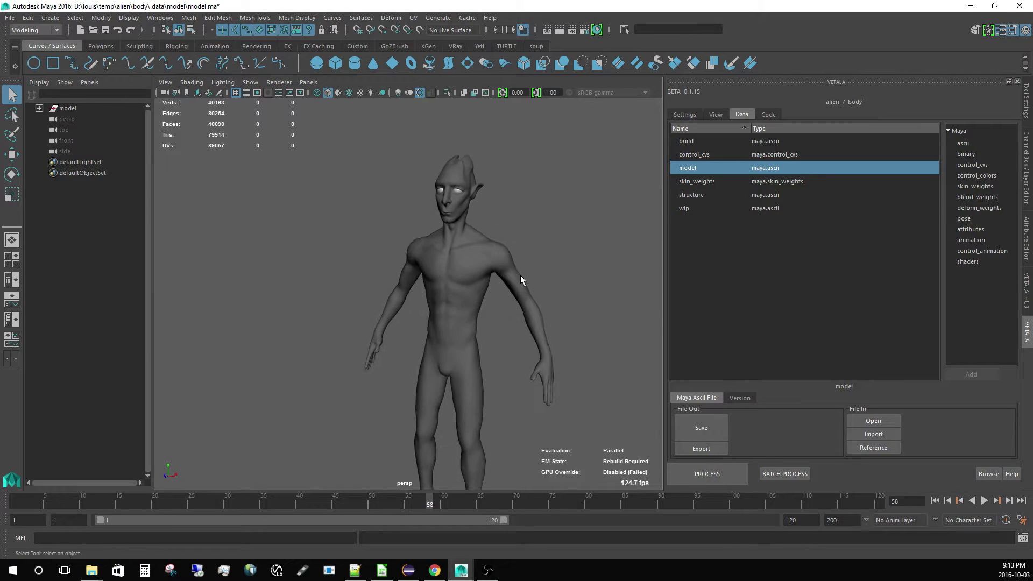
pyautogui.keyDown('alt'); pyautogui.moveTo(504, 289); pyautogui.dragTo(473, 282, button='middle'); pyautogui.keyUp('alt')
pyautogui.keyDown('alt'); pyautogui.moveTo(474, 286); pyautogui.dragTo(489, 275); pyautogui.keyUp('alt')
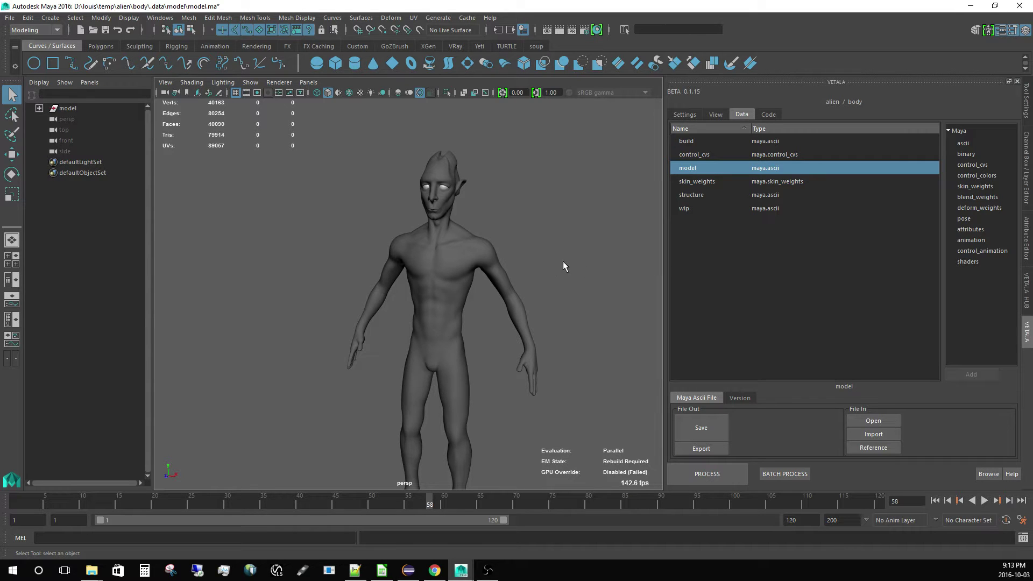
pyautogui.keyDown('alt'); pyautogui.moveTo(557, 246); pyautogui.dragTo(550, 253, button='middle'); pyautogui.keyUp('alt')
pyautogui.moveTo(530, 258)
pyautogui.keyDown('alt'); pyautogui.mouseDown(button='right')
pyautogui.moveTo(532, 284)
pyautogui.moveTo(510, 258)
pyautogui.mouseUp(button='right'); pyautogui.keyUp('alt')
pyautogui.click(694, 196)
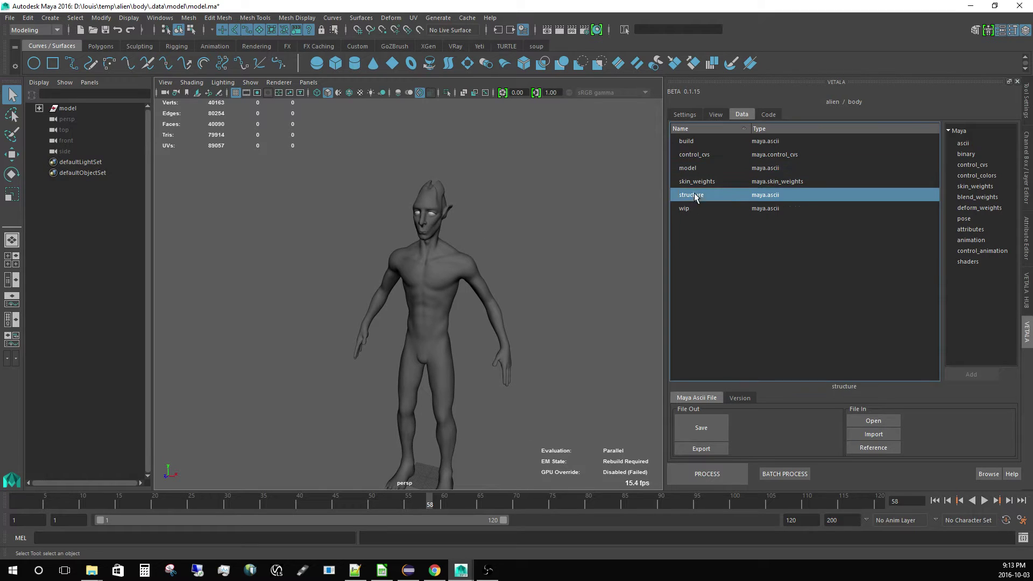
pyautogui.click(847, 433)
# Step: Examine how the imported skeleton lines up with the alien model's body, arms and feet
pyautogui.keyDown('alt'); pyautogui.moveTo(428, 333); pyautogui.dragTo(331, 258, button='right'); pyautogui.keyUp('alt')
pyautogui.keyDown('alt'); pyautogui.moveTo(331, 258); pyautogui.dragTo(371, 258); pyautogui.keyUp('alt')
pyautogui.keyDown('alt'); pyautogui.moveTo(371, 258); pyautogui.dragTo(484, 403, button='right'); pyautogui.keyUp('alt')
pyautogui.keyDown('alt'); pyautogui.moveTo(484, 403); pyautogui.dragTo(444, 228, button='middle'); pyautogui.keyUp('alt')
pyautogui.keyDown('alt'); pyautogui.moveTo(445, 228); pyautogui.dragTo(432, 249, button='right'); pyautogui.keyUp('alt')
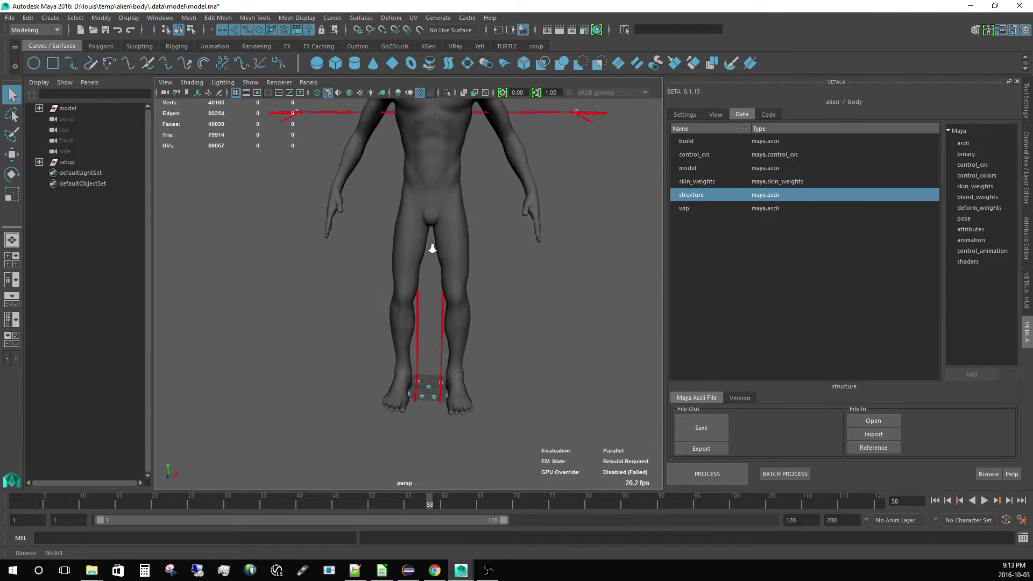
pyautogui.scroll(-3, 432, 248)
pyautogui.keyDown('alt'); pyautogui.moveTo(339, 270); pyautogui.dragTo(320, 306); pyautogui.keyUp('alt')
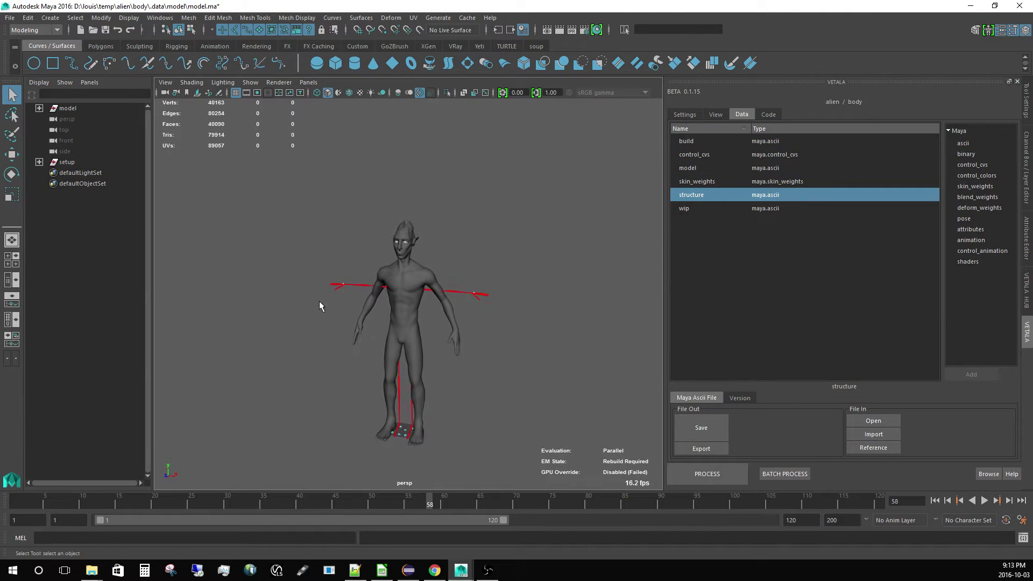
# Step: Scale the setup group uniformly by about 1.114 to match the skeleton to the alien model's height
pyautogui.click(69, 163)
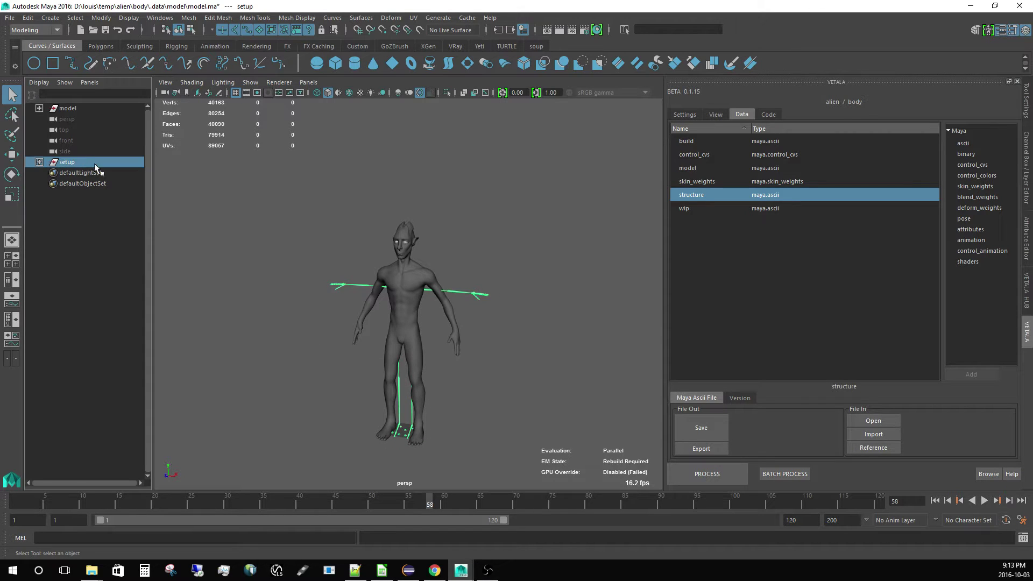
pyautogui.keyDown('alt'); pyautogui.moveTo(484, 322); pyautogui.dragTo(500, 328); pyautogui.keyUp('alt')
pyautogui.press('r')
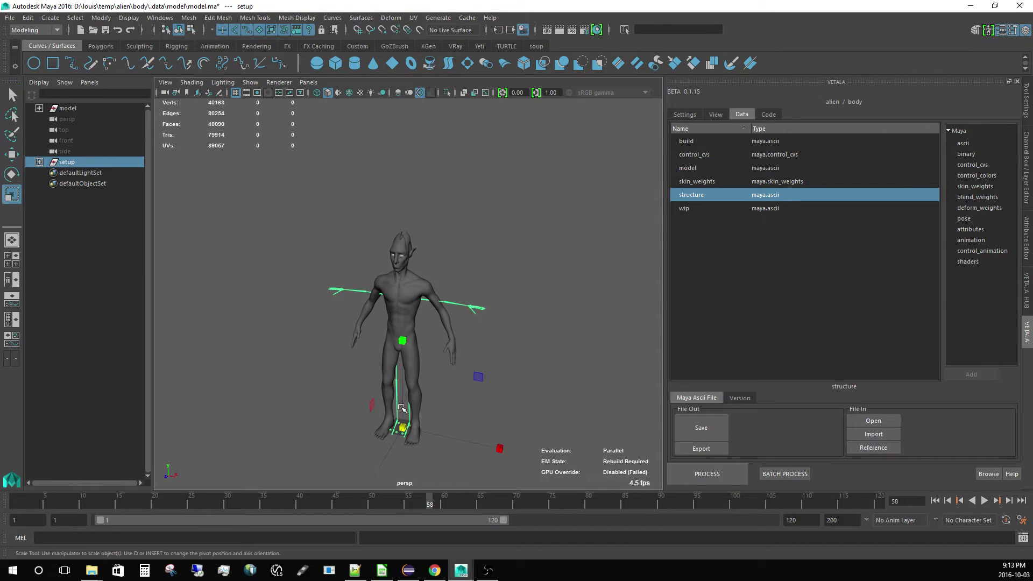
pyautogui.moveTo(425, 433); pyautogui.dragTo(425, 429, button='middle')
pyautogui.keyDown('alt'); pyautogui.moveTo(426, 428); pyautogui.dragTo(337, 297); pyautogui.keyUp('alt')
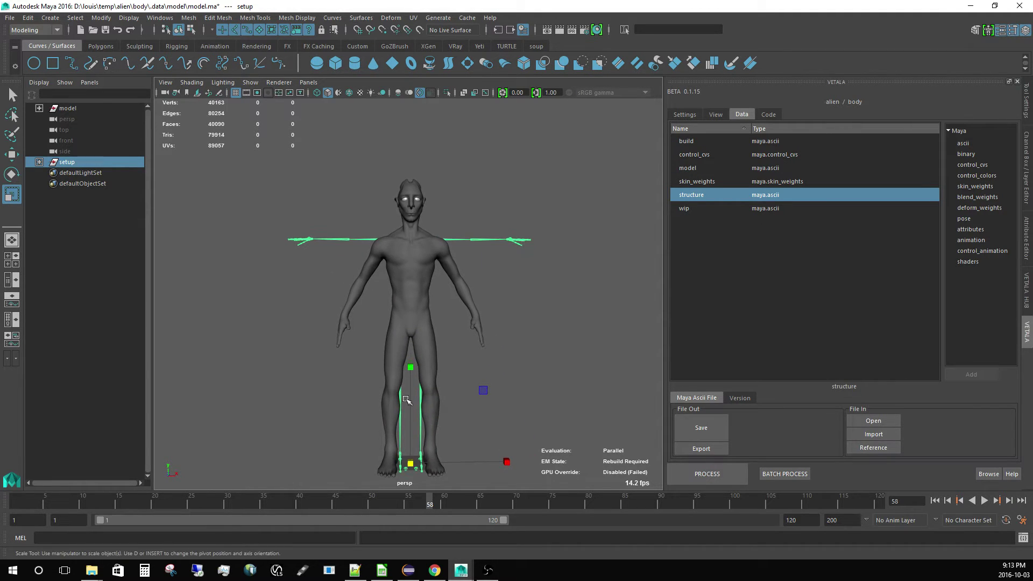
pyautogui.moveTo(408, 458); pyautogui.dragTo(407, 463, button='middle')
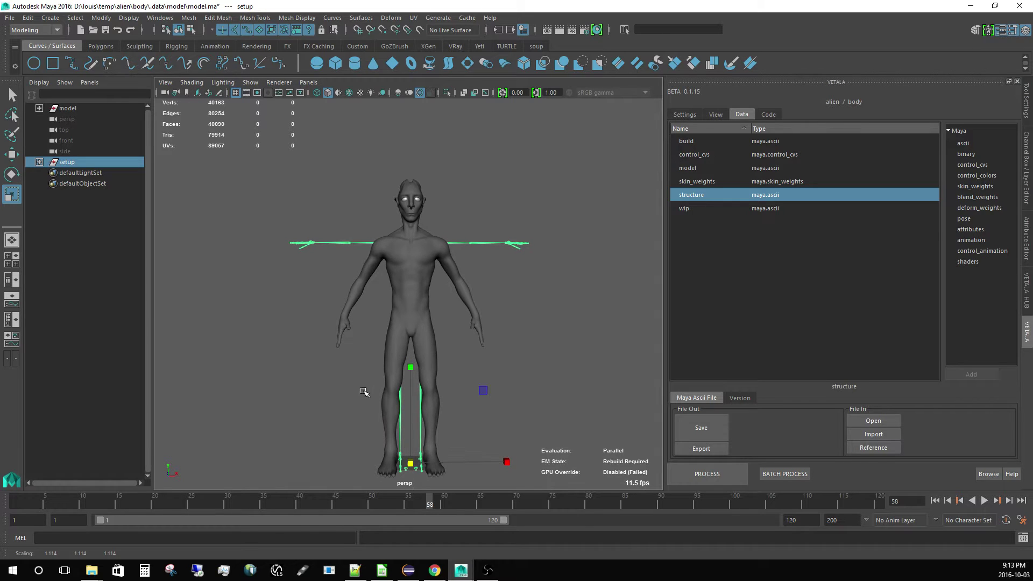
# Step: Freeze the setup group's transformations, check its channel values and expand its hierarchy
pyautogui.click(344, 385)
pyautogui.keyDown('alt'); pyautogui.moveTo(322, 378); pyautogui.dragTo(274, 332); pyautogui.keyUp('alt')
pyautogui.click(86, 162)
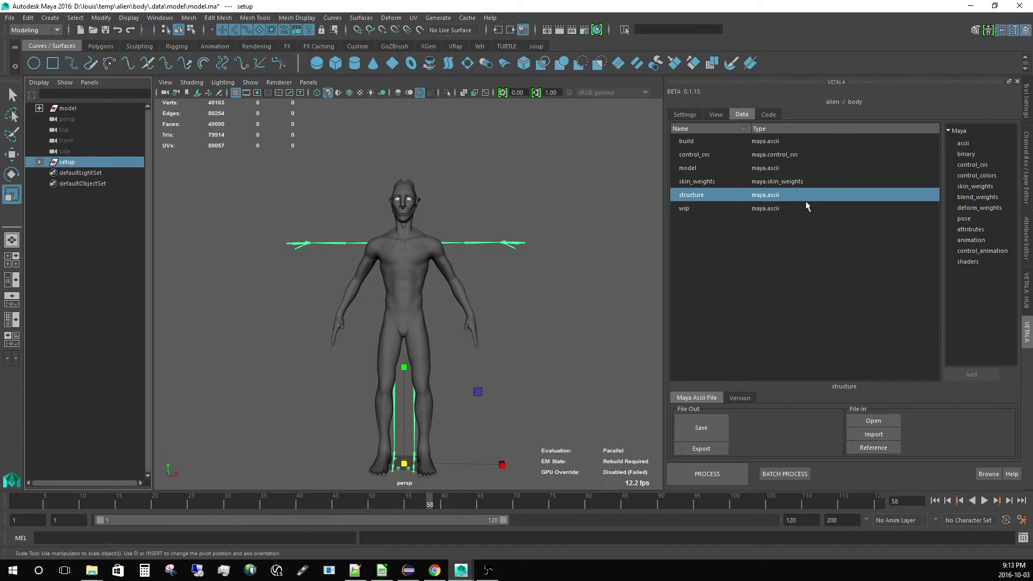
pyautogui.click(97, 18)
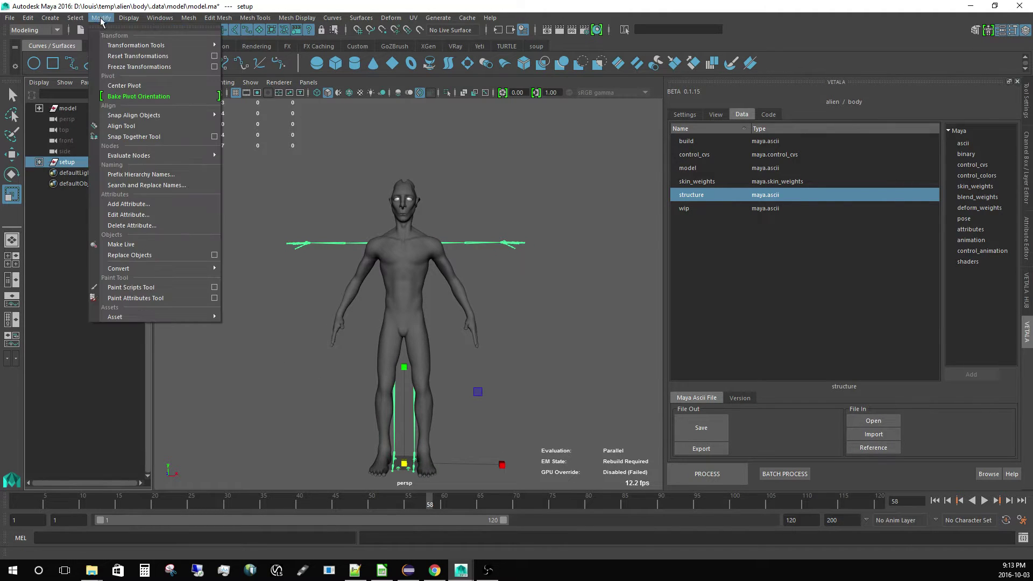
pyautogui.click(116, 68)
pyautogui.click(269, 203)
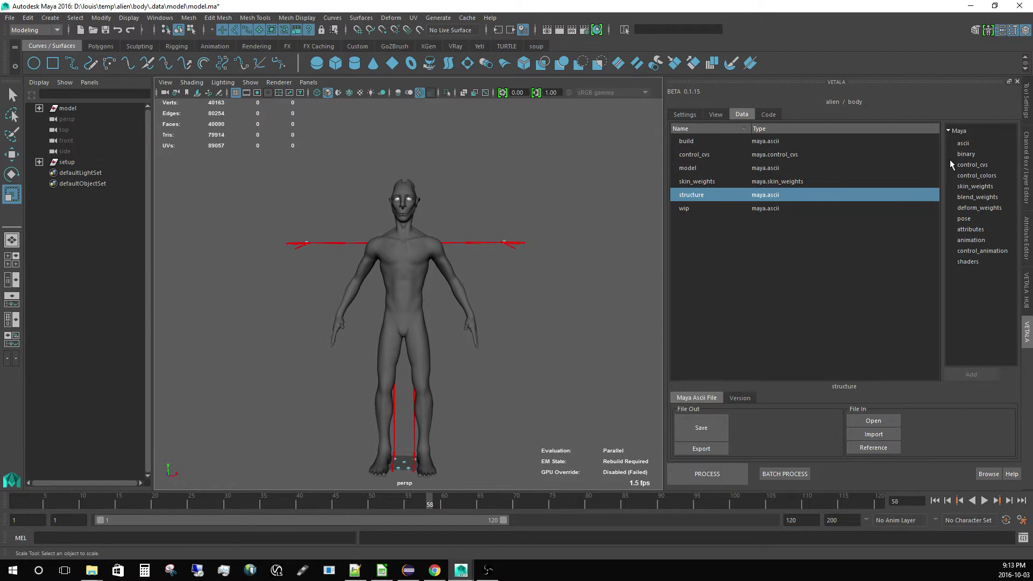
pyautogui.click(1026, 154)
pyautogui.click(81, 161)
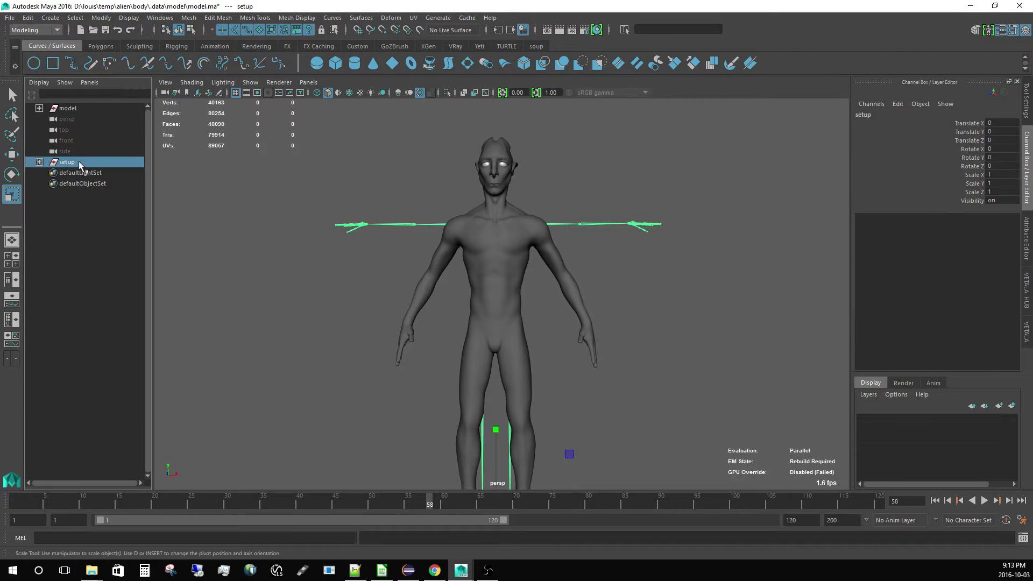
pyautogui.click(40, 162)
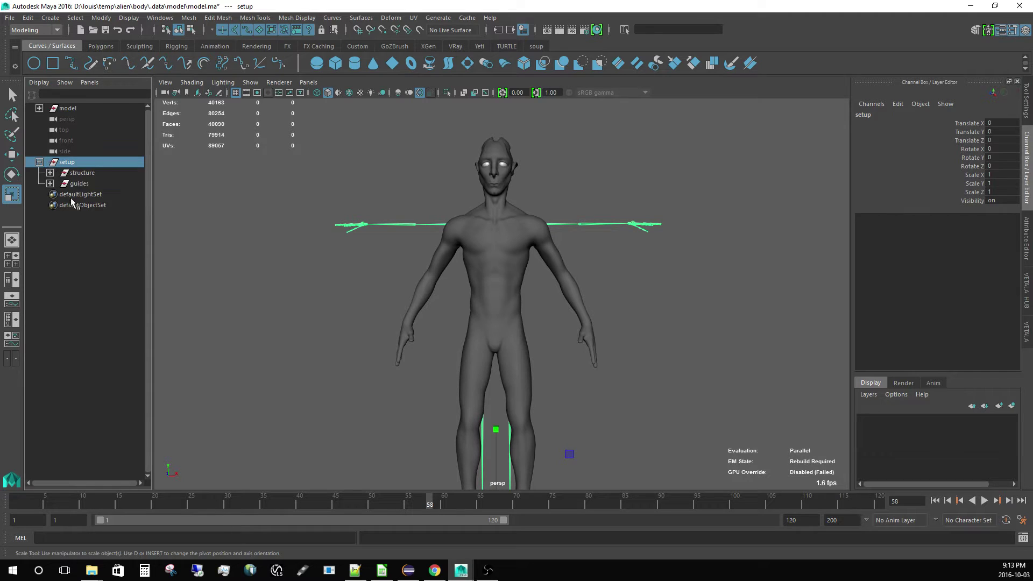
# Step: Turn on X-ray joint display so the skeleton shows through the alien's body
pyautogui.keyDown('alt'); pyautogui.moveTo(495, 318); pyautogui.dragTo(445, 341); pyautogui.keyUp('alt')
pyautogui.keyDown('alt'); pyautogui.moveTo(445, 341); pyautogui.dragTo(611, 318, button='right'); pyautogui.keyUp('alt')
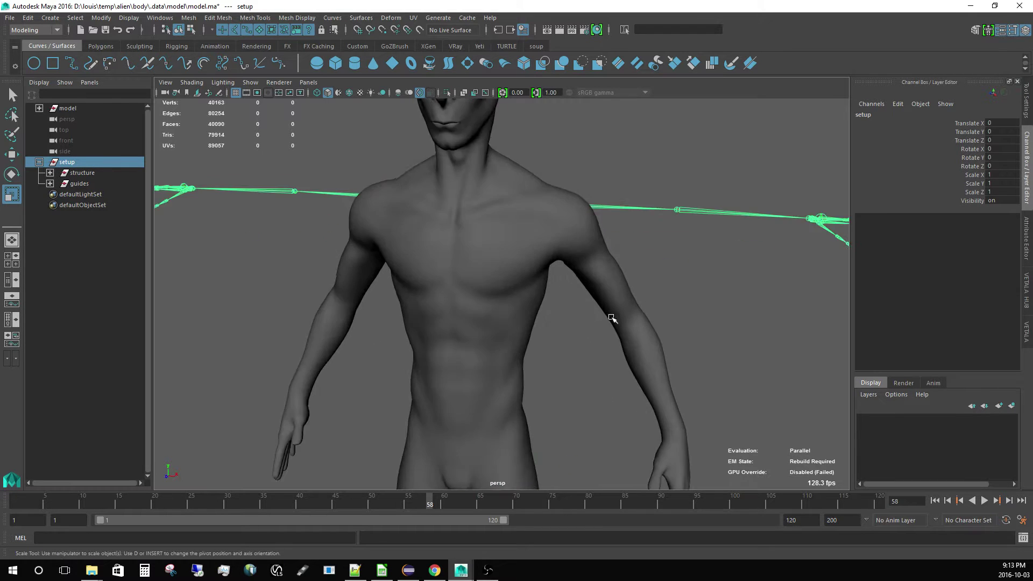
pyautogui.keyDown('alt'); pyautogui.moveTo(611, 318); pyautogui.dragTo(678, 263); pyautogui.keyUp('alt')
pyautogui.click(678, 263)
pyautogui.keyDown('alt'); pyautogui.moveTo(586, 248); pyautogui.dragTo(487, 189, button='right'); pyautogui.keyUp('alt')
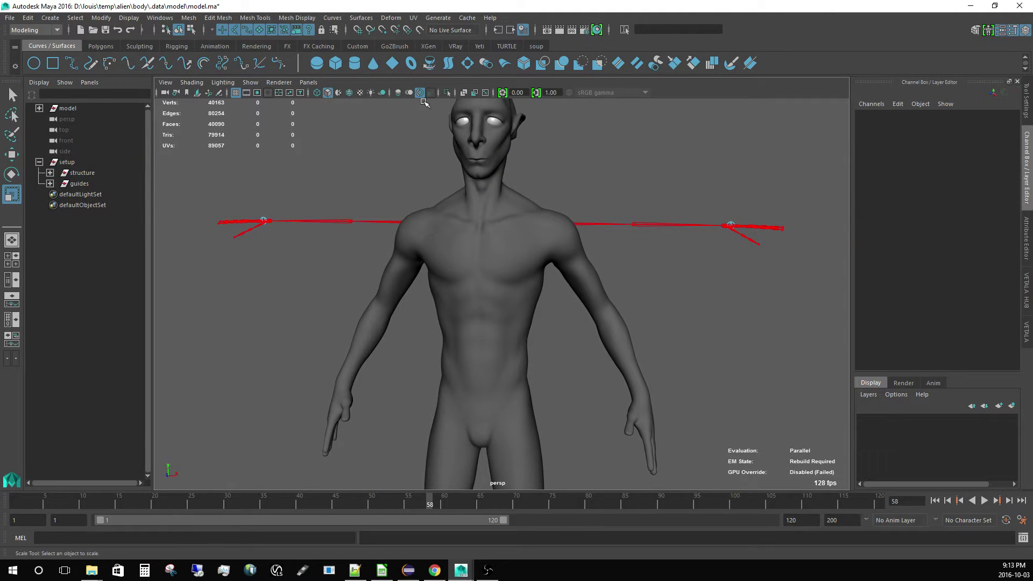
pyautogui.click(487, 93)
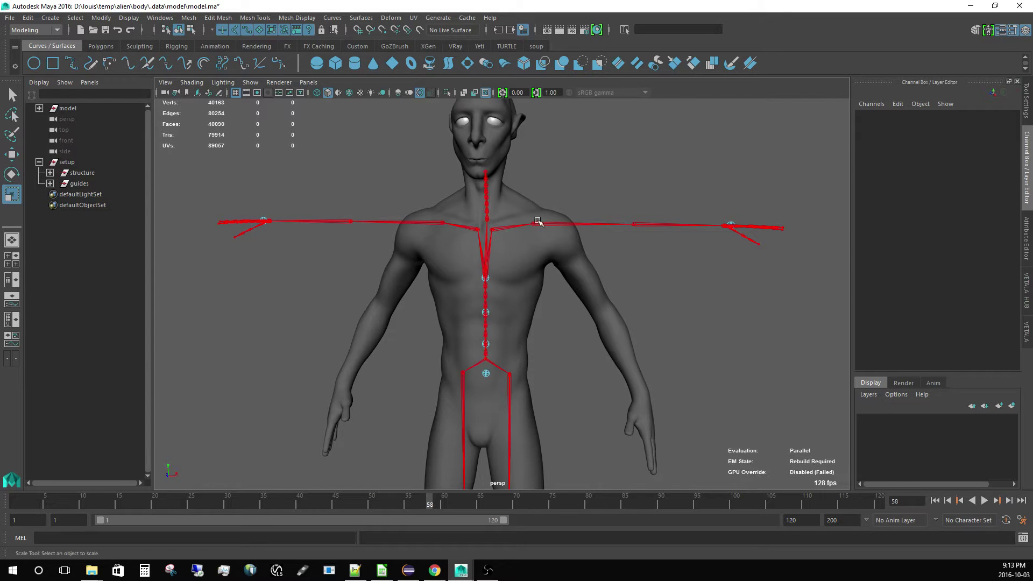
# Step: In the front view, move joint_arm_L outward into the alien's shoulder, to about Translate X 16.4 and Y 1.19
pyautogui.keyDown('alt'); pyautogui.moveTo(540, 221); pyautogui.dragTo(519, 238, button='middle'); pyautogui.keyUp('alt')
pyautogui.keyDown('alt'); pyautogui.moveTo(519, 239); pyautogui.dragTo(529, 291, button='right'); pyautogui.keyUp('alt')
pyautogui.press('space')
pyautogui.moveTo(526, 251); pyautogui.dragTo(526, 281)
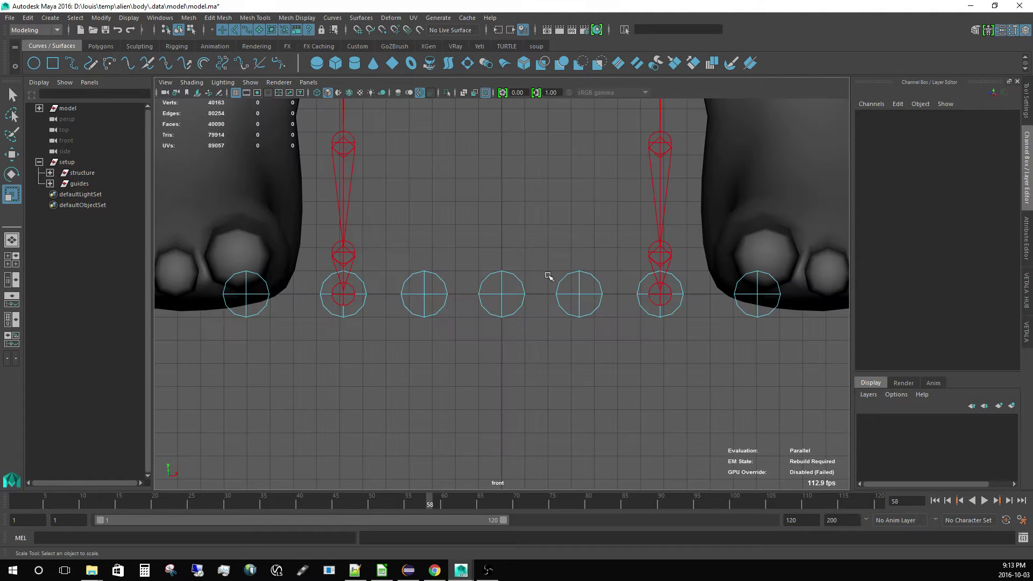
pyautogui.keyDown('alt'); pyautogui.moveTo(547, 276); pyautogui.dragTo(441, 215, button='right'); pyautogui.keyUp('alt')
pyautogui.keyDown('alt'); pyautogui.moveTo(452, 237); pyautogui.dragTo(463, 525, button='middle'); pyautogui.keyUp('alt')
pyautogui.keyDown('alt'); pyautogui.moveTo(479, 146); pyautogui.dragTo(487, 409, button='middle'); pyautogui.keyUp('alt')
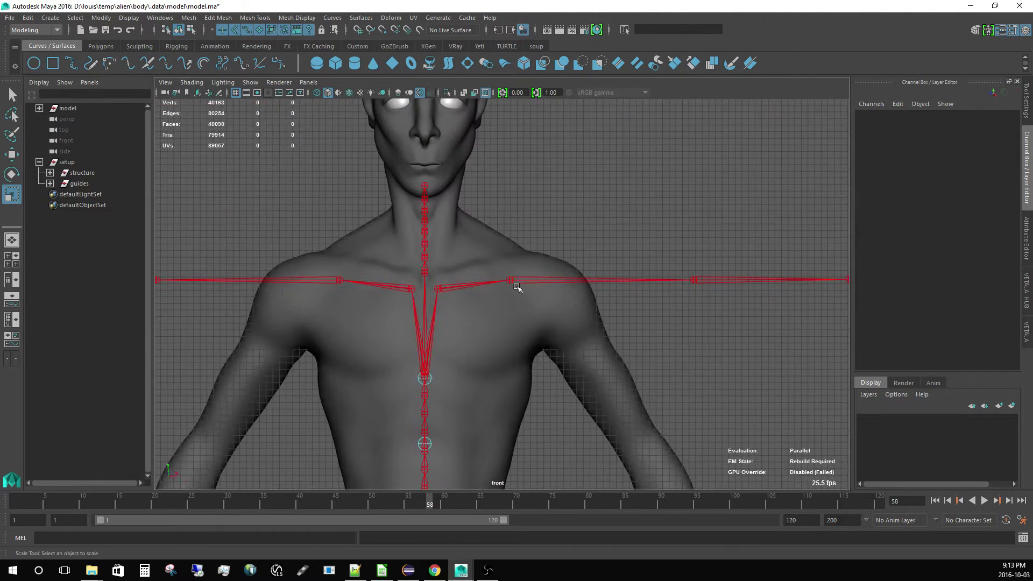
pyautogui.click(519, 281)
pyautogui.press('e')
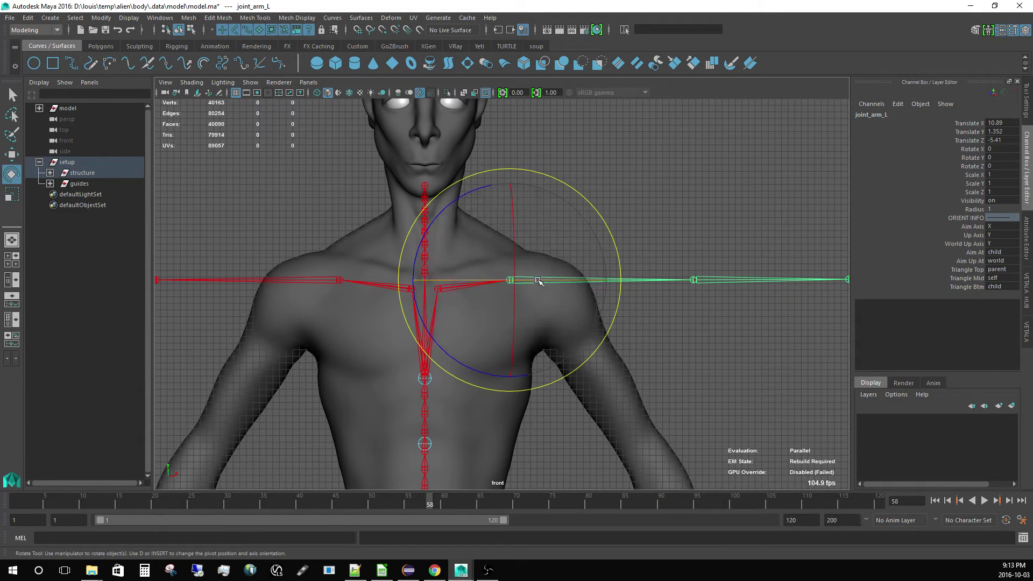
pyautogui.press('w')
pyautogui.moveTo(510, 280); pyautogui.dragTo(548, 282)
pyautogui.keyDown('alt'); pyautogui.moveTo(619, 419); pyautogui.dragTo(576, 269, button='middle'); pyautogui.keyUp('alt')
# Step: Rotate joint_arm_L to about -62.6 in Z along the model's arm and refine its position to about Translate X 17.16, Y 1.515
pyautogui.press('e')
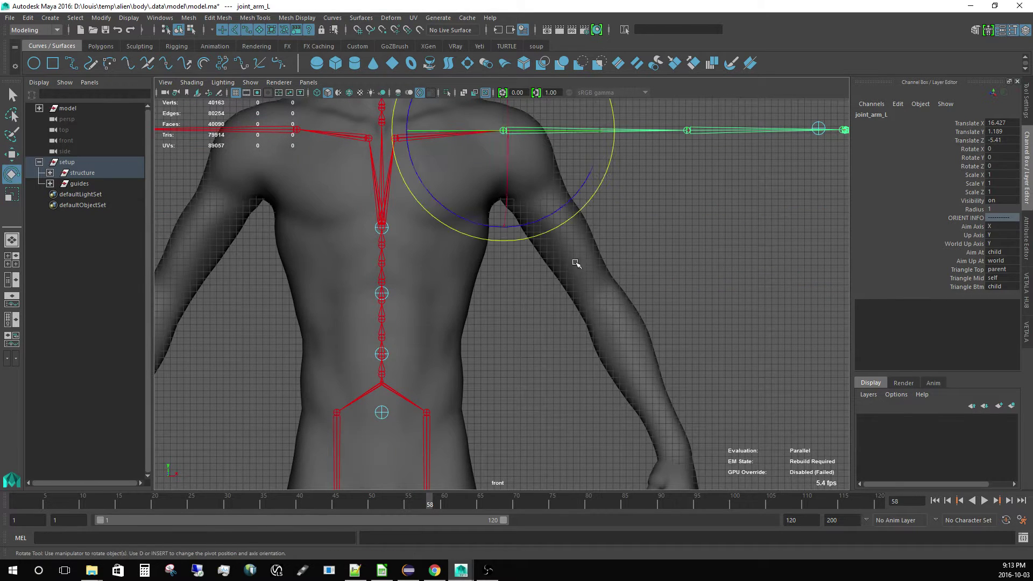
pyautogui.moveTo(571, 218); pyautogui.dragTo(466, 260)
pyautogui.keyDown('alt'); pyautogui.moveTo(484, 252); pyautogui.dragTo(492, 296, button='middle'); pyautogui.keyUp('alt')
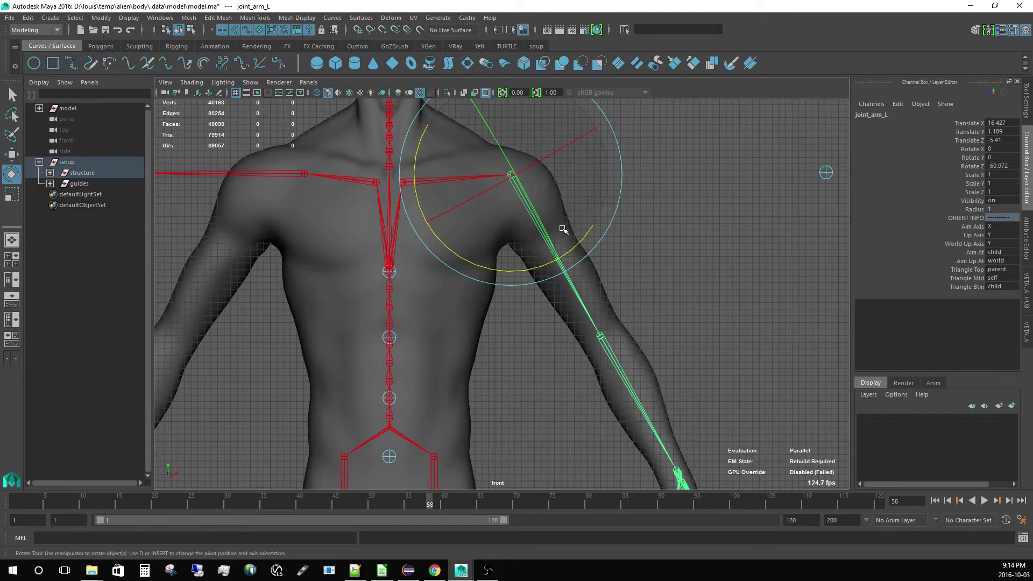
pyautogui.press('w')
pyautogui.moveTo(512, 177); pyautogui.dragTo(517, 174)
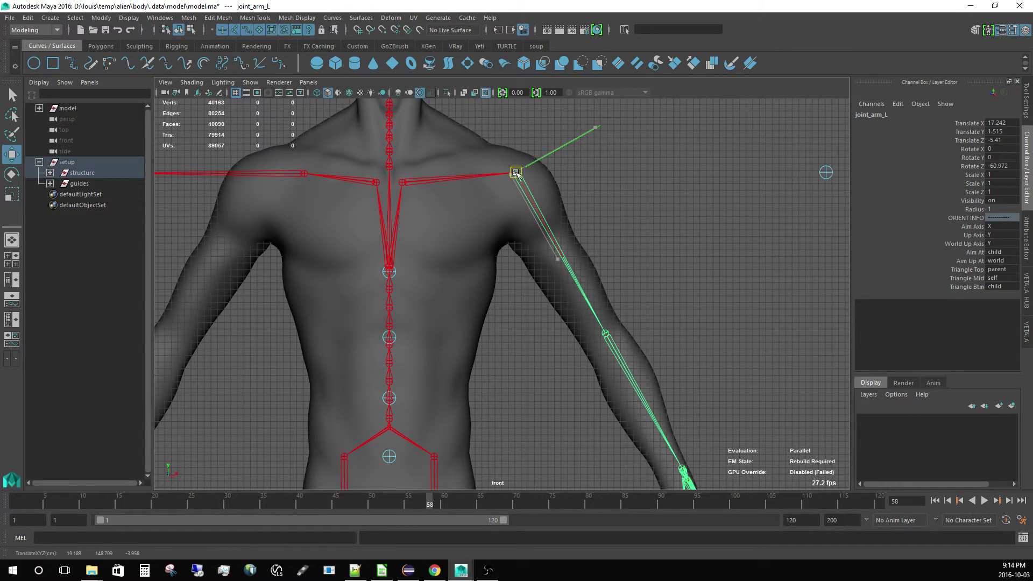
pyautogui.press('e')
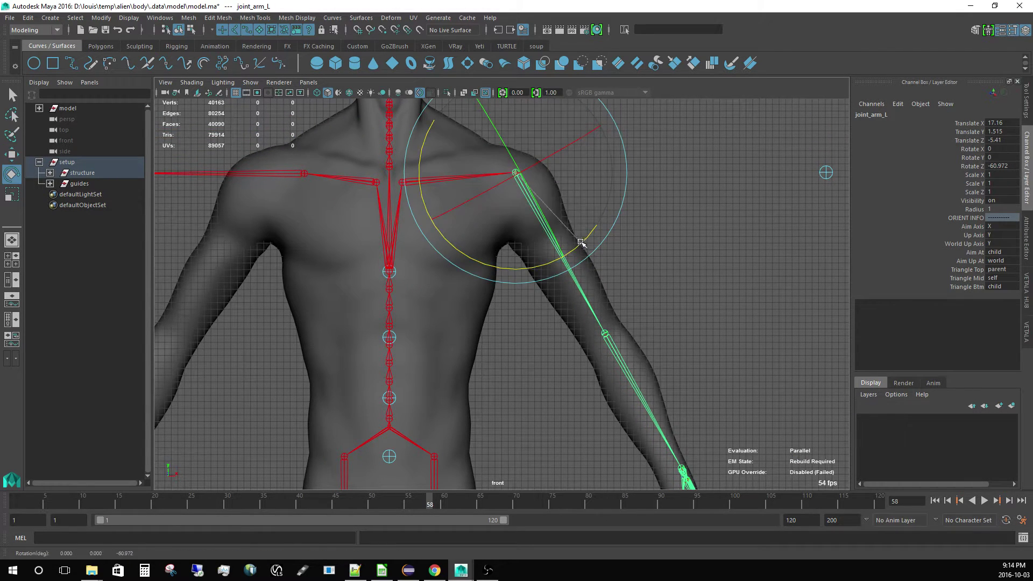
pyautogui.moveTo(581, 247); pyautogui.dragTo(580, 243)
# Step: In the perspective view, move joint_elbow_L into the alien's elbow, to about Translate X 31.32 and Z -6.23
pyautogui.keyDown('alt'); pyautogui.moveTo(587, 283); pyautogui.dragTo(588, 242, button='middle'); pyautogui.keyUp('alt')
pyautogui.keyDown('alt'); pyautogui.moveTo(550, 242); pyautogui.dragTo(518, 241, button='right'); pyautogui.keyUp('alt')
pyautogui.keyDown('alt'); pyautogui.moveTo(592, 345); pyautogui.dragTo(573, 291, button='middle'); pyautogui.keyUp('alt')
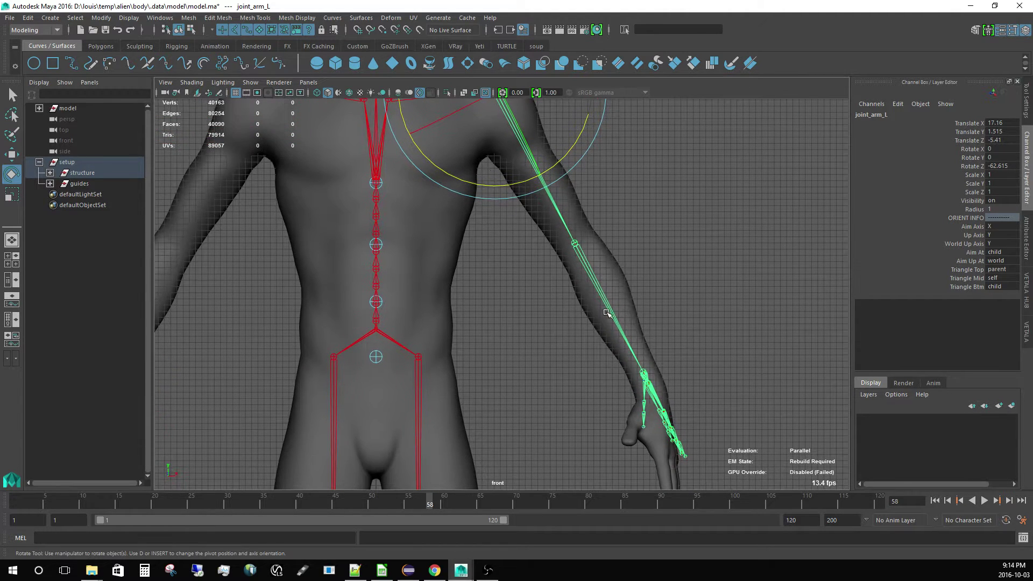
pyautogui.click(590, 272)
pyautogui.press('space')
pyautogui.moveTo(593, 340); pyautogui.dragTo(530, 274)
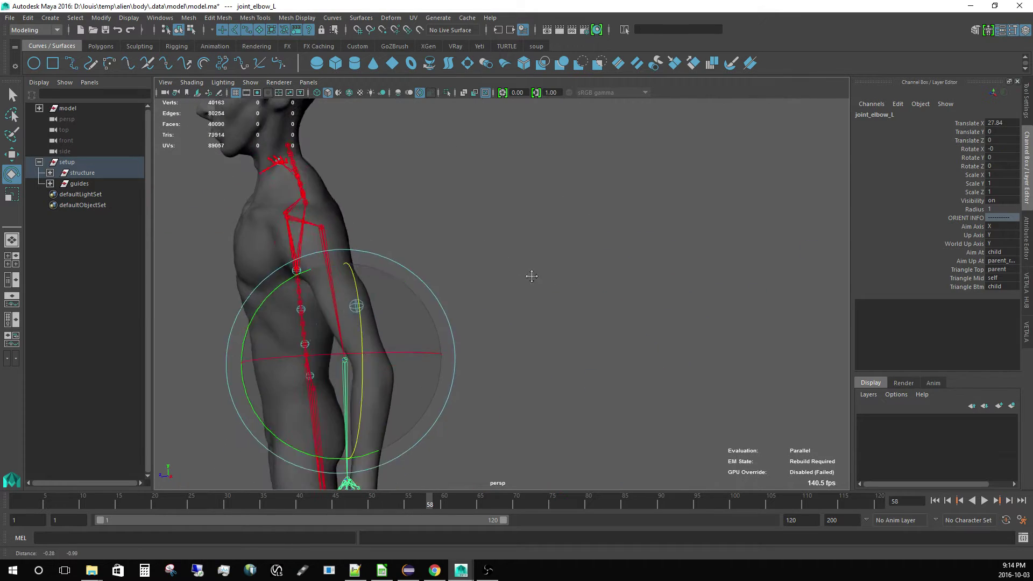
pyautogui.keyDown('alt'); pyautogui.moveTo(530, 275); pyautogui.dragTo(657, 199, button='middle'); pyautogui.keyUp('alt')
pyautogui.keyDown('alt'); pyautogui.moveTo(501, 263); pyautogui.dragTo(527, 262, button='right'); pyautogui.keyUp('alt')
pyautogui.click(434, 152)
pyautogui.click(461, 312)
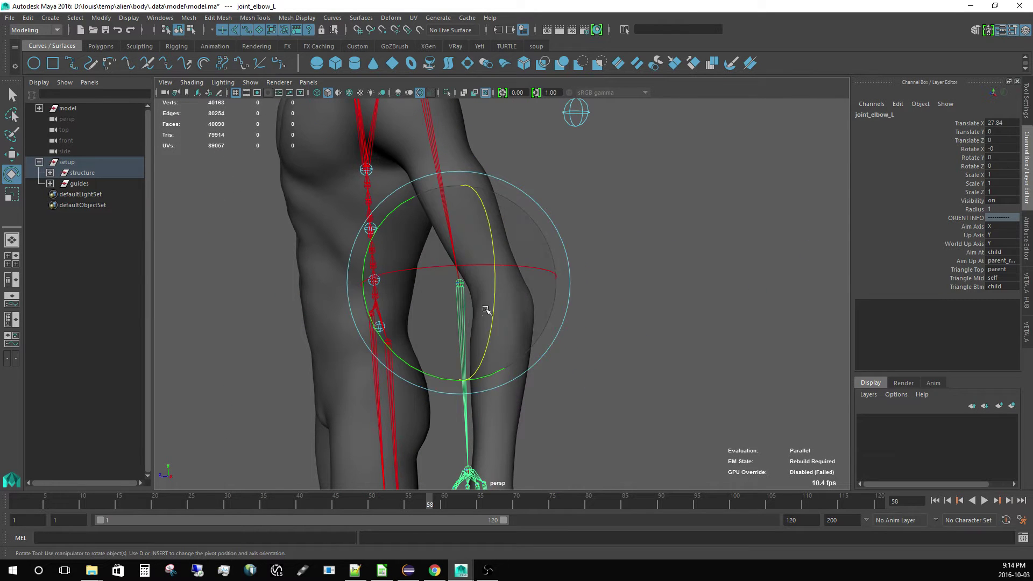
pyautogui.press('w')
pyautogui.moveTo(370, 283); pyautogui.dragTo(429, 271)
pyautogui.moveTo(504, 328); pyautogui.dragTo(503, 345)
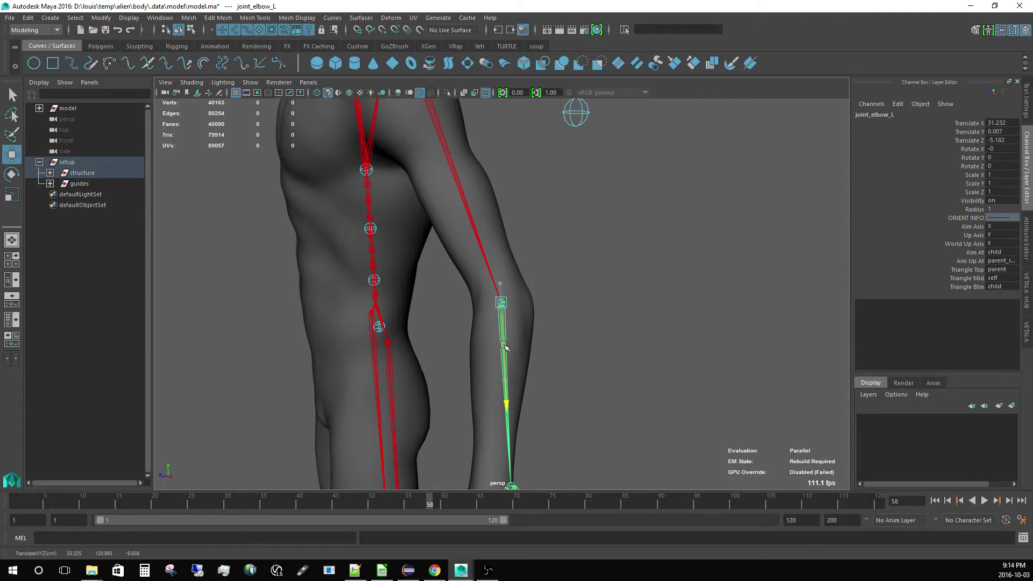
pyautogui.moveTo(422, 304); pyautogui.dragTo(415, 301, button='middle')
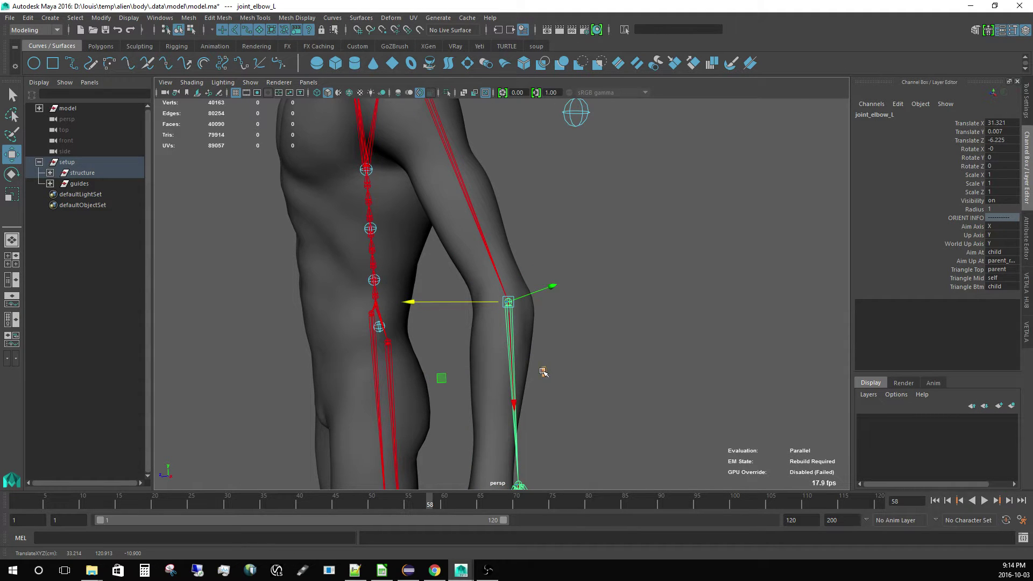
# Step: Rotate joint_elbow_L about -7.8 in Y so the forearm joints follow the alien's forearm, and check the hand alignment
pyautogui.press('e')
pyautogui.moveTo(440, 363)
pyautogui.mouseDown()
pyautogui.moveTo(426, 349)
pyautogui.moveTo(433, 355)
pyautogui.mouseUp()
pyautogui.keyDown('alt'); pyautogui.moveTo(515, 468); pyautogui.dragTo(528, 312, button='middle'); pyautogui.keyUp('alt')
pyautogui.keyDown('alt'); pyautogui.moveTo(529, 312); pyautogui.dragTo(579, 332); pyautogui.keyUp('alt')
pyautogui.keyDown('alt'); pyautogui.moveTo(579, 331); pyautogui.dragTo(657, 329, button='right'); pyautogui.keyUp('alt')
pyautogui.keyDown('alt'); pyautogui.moveTo(656, 328); pyautogui.dragTo(544, 310, button='middle'); pyautogui.keyUp('alt')
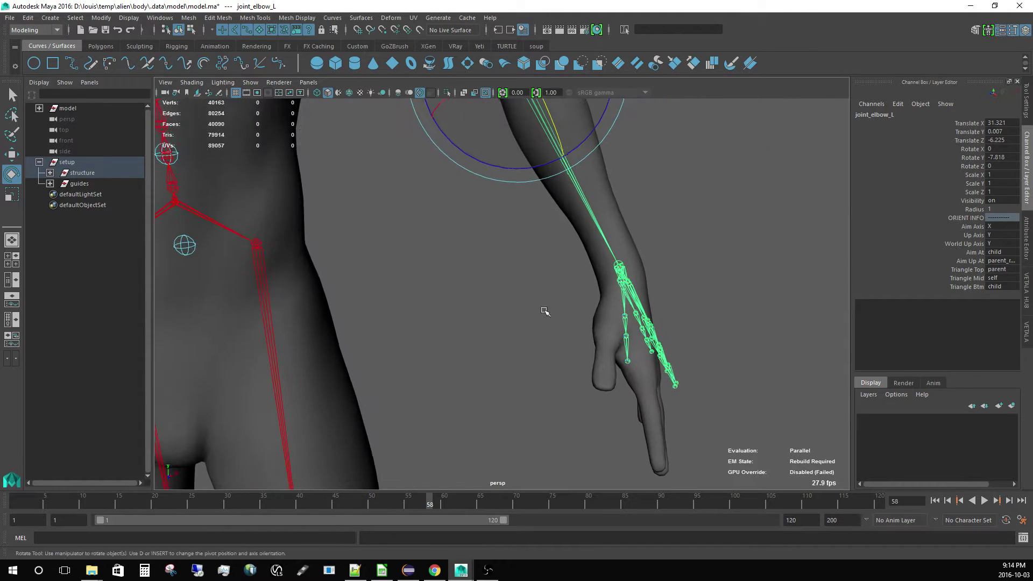
pyautogui.keyDown('alt'); pyautogui.moveTo(544, 310); pyautogui.dragTo(486, 270, button='right'); pyautogui.keyUp('alt')
pyautogui.keyDown('alt'); pyautogui.moveTo(486, 269); pyautogui.dragTo(571, 371, button='middle'); pyautogui.keyUp('alt')
pyautogui.keyDown('alt'); pyautogui.moveTo(570, 371); pyautogui.dragTo(451, 324, button='right'); pyautogui.keyUp('alt')
pyautogui.click(622, 203)
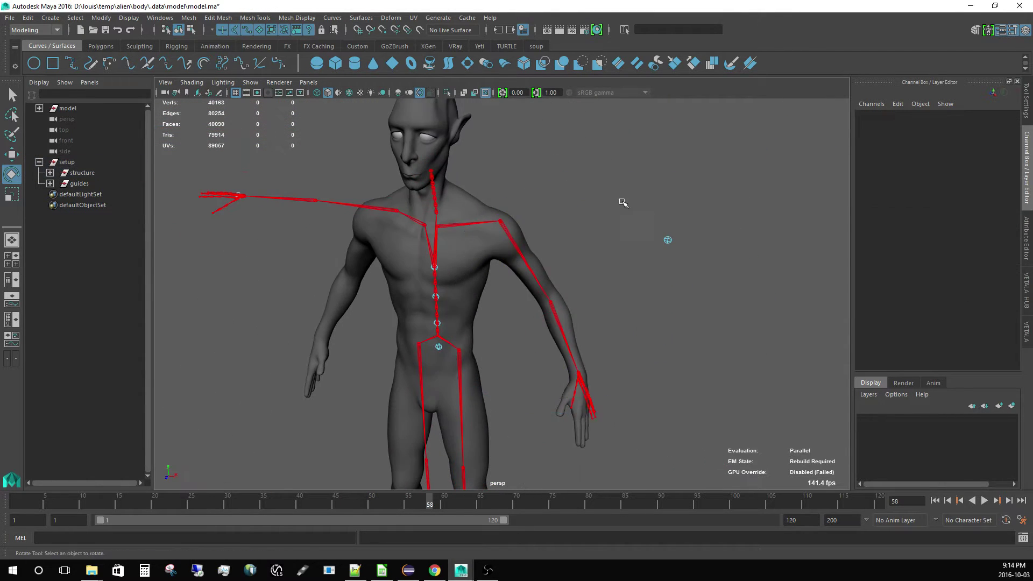
# Step: Nudge joint_elbow_L slightly forward inside the alien's elbow, viewed from the side
pyautogui.keyDown('alt'); pyautogui.moveTo(622, 203); pyautogui.dragTo(485, 214); pyautogui.keyUp('alt')
pyautogui.keyDown('alt'); pyautogui.moveTo(484, 214); pyautogui.dragTo(496, 302, button='right'); pyautogui.keyUp('alt')
pyautogui.keyDown('alt'); pyautogui.moveTo(496, 302); pyautogui.dragTo(603, 277); pyautogui.keyUp('alt')
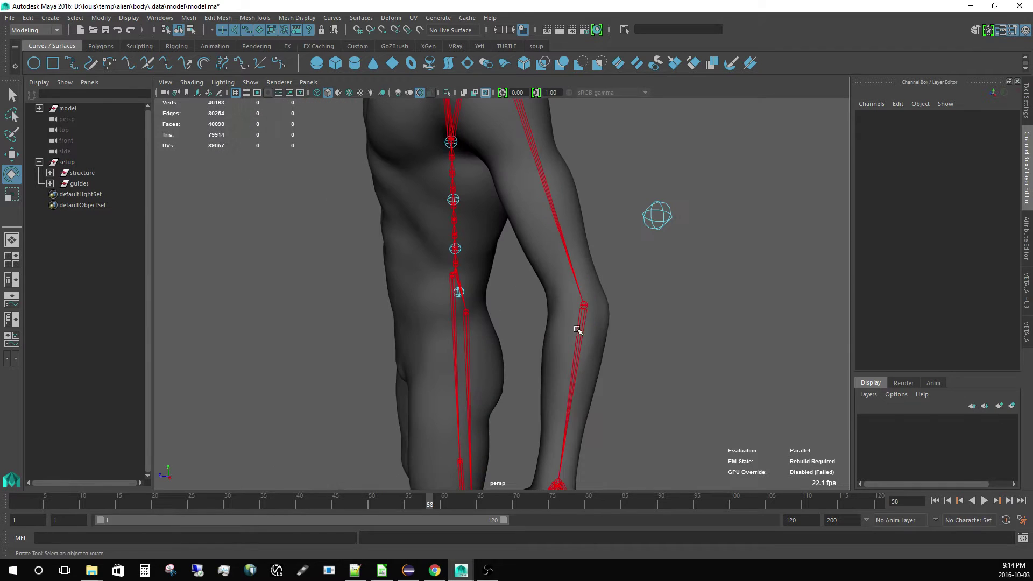
pyautogui.click(578, 327)
pyautogui.press('w')
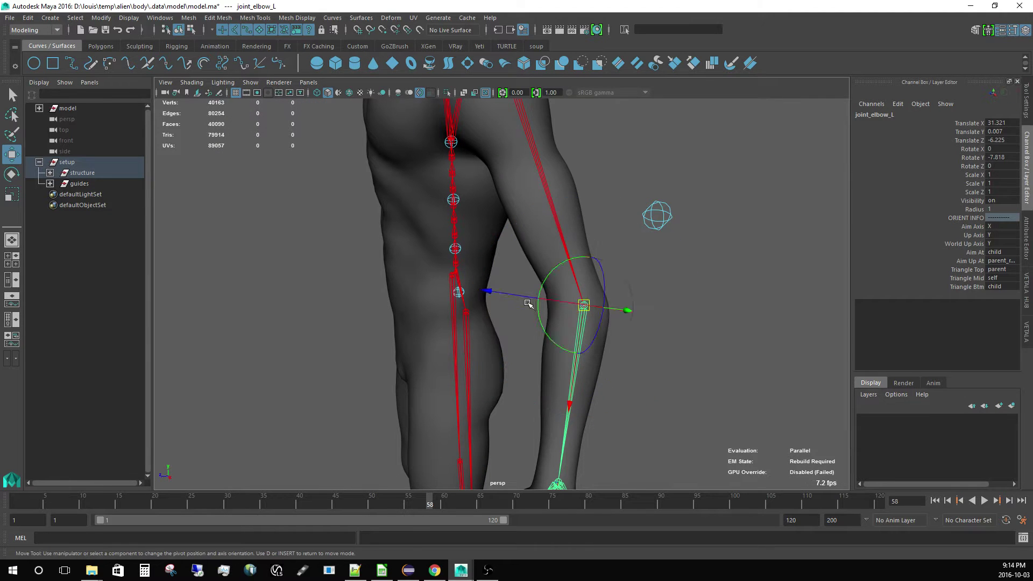
pyautogui.moveTo(521, 298); pyautogui.dragTo(514, 296)
pyautogui.click(689, 292)
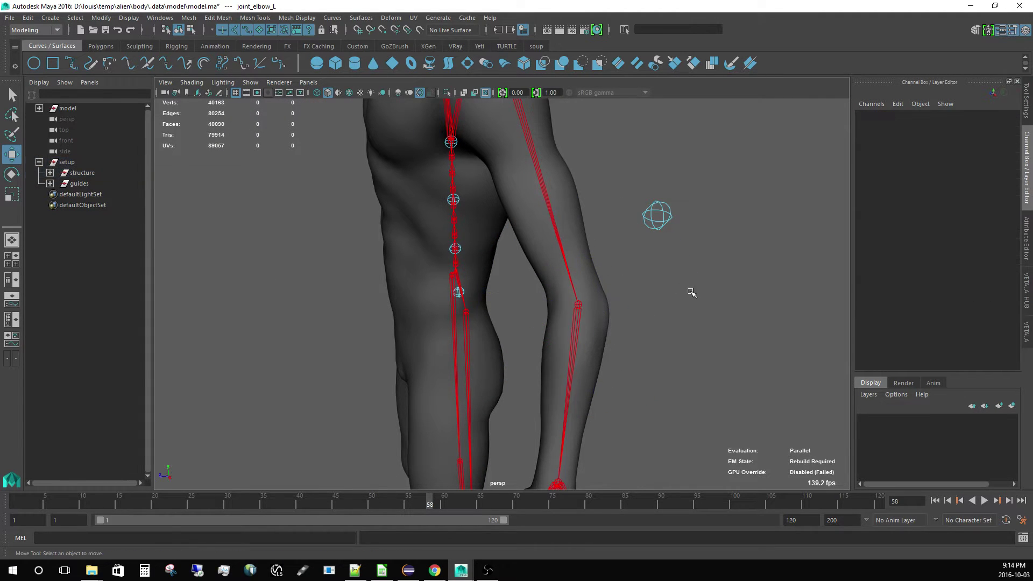
# Step: Examine from the side and front how joint_arm_L sits within the alien's shoulder
pyautogui.keyDown('alt'); pyautogui.moveTo(627, 302); pyautogui.dragTo(447, 231, button='right'); pyautogui.keyUp('alt')
pyautogui.keyDown('alt'); pyautogui.moveTo(447, 230); pyautogui.dragTo(505, 249); pyautogui.keyUp('alt')
pyautogui.keyDown('alt'); pyautogui.moveTo(505, 249); pyautogui.dragTo(514, 303, button='middle'); pyautogui.keyUp('alt')
pyautogui.moveTo(488, 269)
pyautogui.keyDown('alt'); pyautogui.mouseDown()
pyautogui.moveTo(541, 272)
pyautogui.moveTo(396, 288)
pyautogui.moveTo(501, 283)
pyautogui.mouseUp(); pyautogui.keyUp('alt')
pyautogui.click(501, 283)
pyautogui.scroll(3, 501, 283)
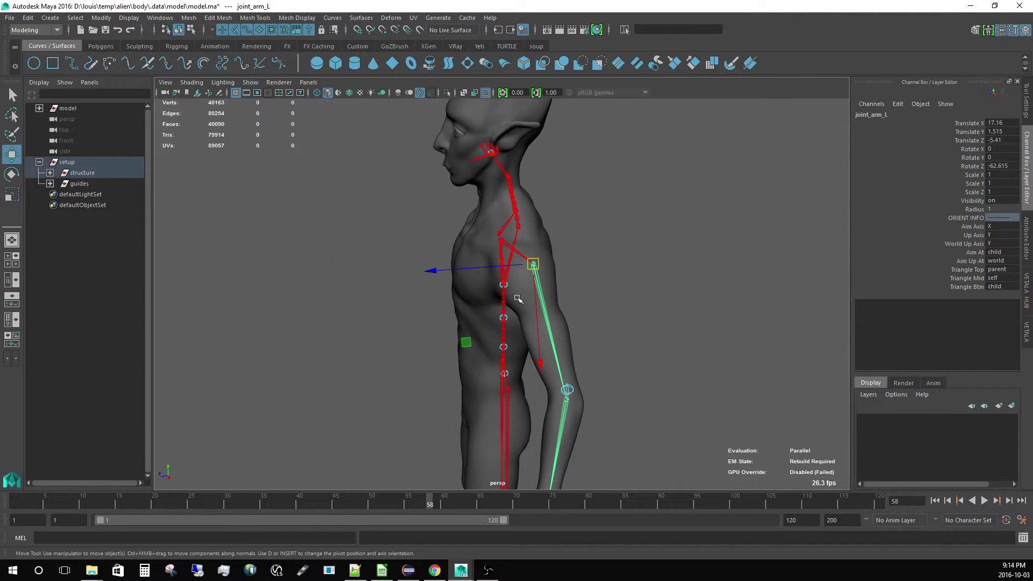
pyautogui.press('d')
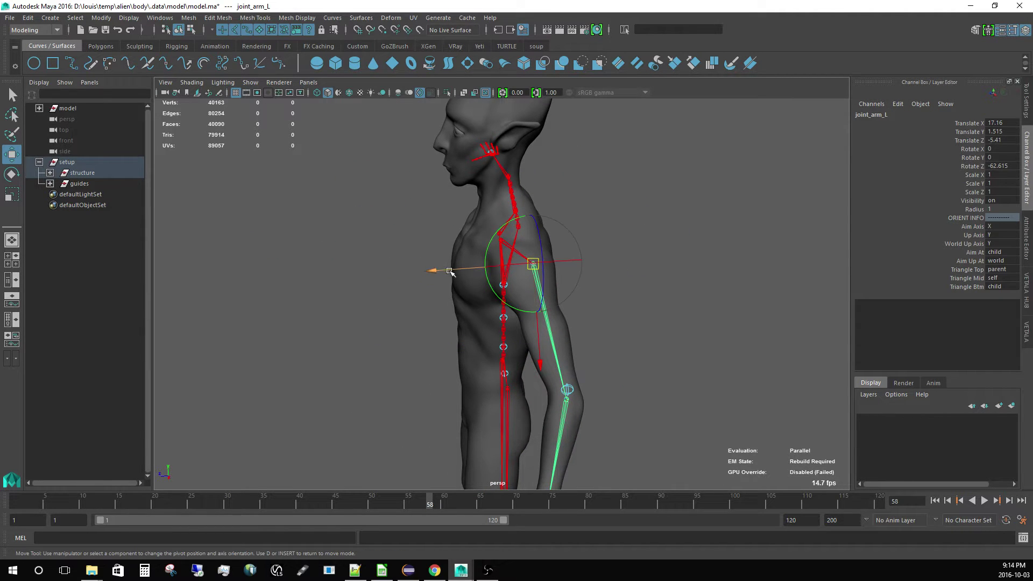
pyautogui.click(417, 265)
pyautogui.keyDown('alt'); pyautogui.moveTo(418, 265); pyautogui.dragTo(519, 269); pyautogui.keyUp('alt')
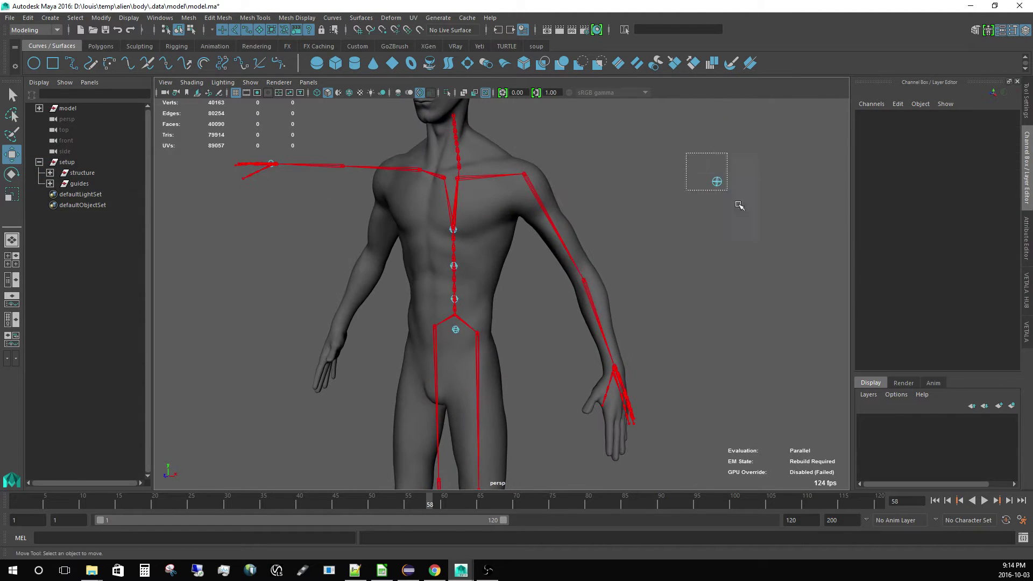
# Step: Examine the hand_cup_driver_L guide and how the left hand joints line up with the alien's hand
pyautogui.moveTo(738, 205); pyautogui.dragTo(740, 208)
pyautogui.keyDown('alt'); pyautogui.moveTo(681, 269); pyautogui.dragTo(651, 289, button='right'); pyautogui.keyUp('alt')
pyautogui.keyDown('alt'); pyautogui.moveTo(631, 299); pyautogui.dragTo(604, 256, button='middle'); pyautogui.keyUp('alt')
pyautogui.keyDown('alt'); pyautogui.moveTo(604, 256); pyautogui.dragTo(629, 302, button='right'); pyautogui.keyUp('alt')
pyautogui.keyDown('alt'); pyautogui.moveTo(629, 302); pyautogui.dragTo(592, 309); pyautogui.keyUp('alt')
pyautogui.keyDown('alt'); pyautogui.moveTo(592, 309); pyautogui.dragTo(600, 313, button='middle'); pyautogui.keyUp('alt')
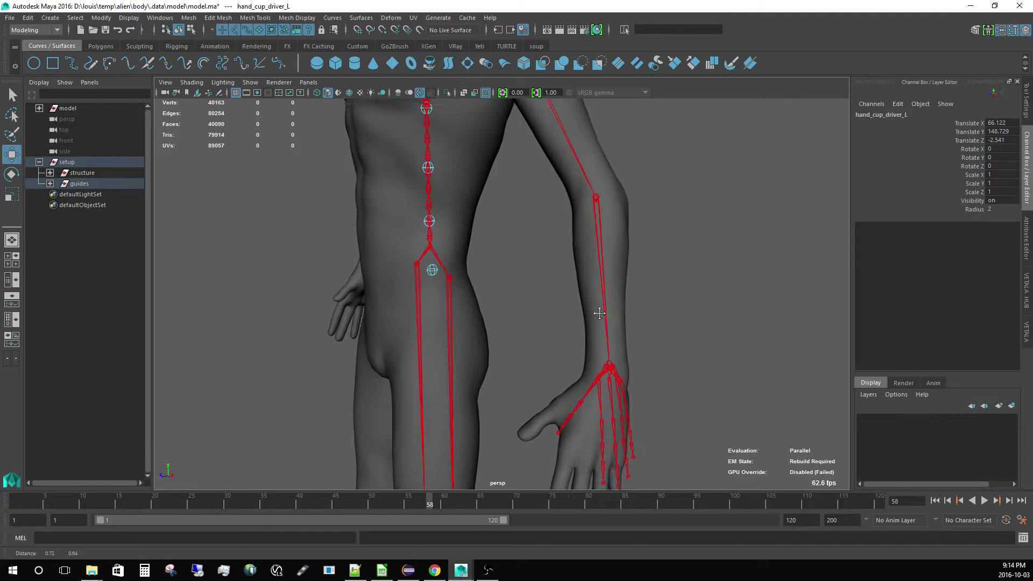
pyautogui.keyDown('alt'); pyautogui.moveTo(599, 313); pyautogui.dragTo(551, 309, button='right'); pyautogui.keyUp('alt')
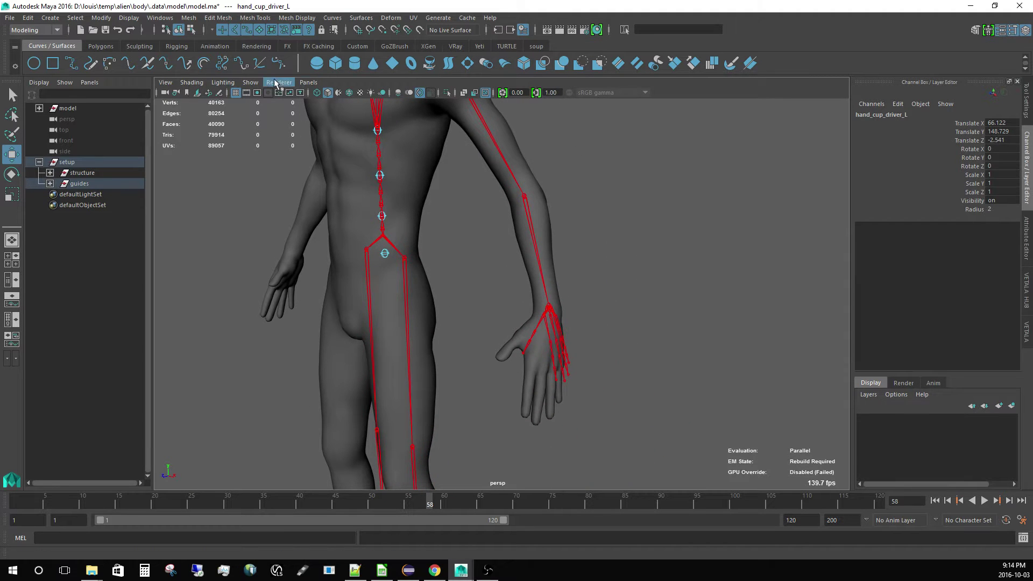
pyautogui.click(248, 82)
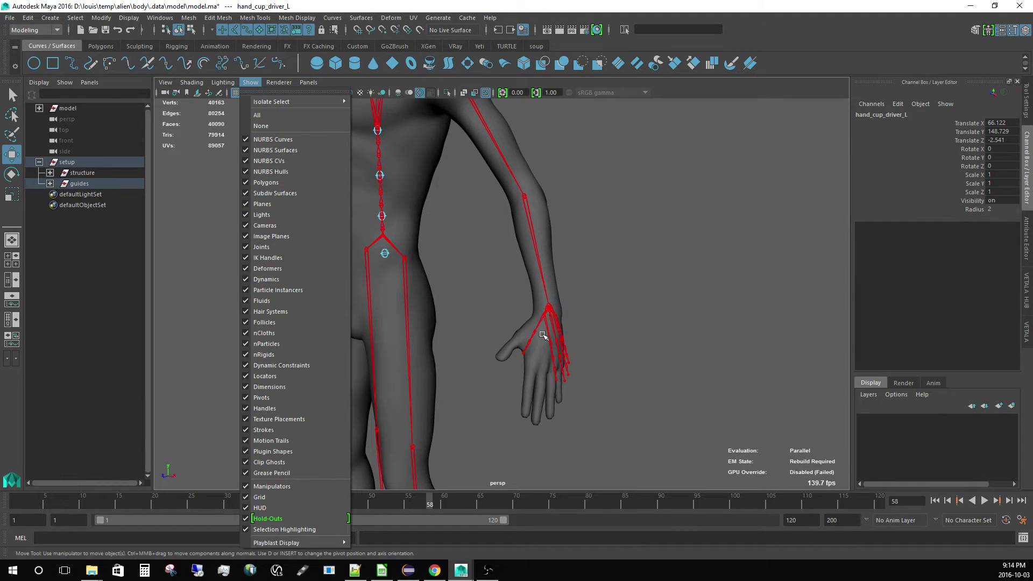
pyautogui.click(438, 300)
pyautogui.keyDown('alt'); pyautogui.moveTo(437, 299); pyautogui.dragTo(487, 300); pyautogui.keyUp('alt')
pyautogui.keyDown('alt'); pyautogui.moveTo(486, 300); pyautogui.dragTo(500, 251, button='right'); pyautogui.keyUp('alt')
pyautogui.click(571, 270)
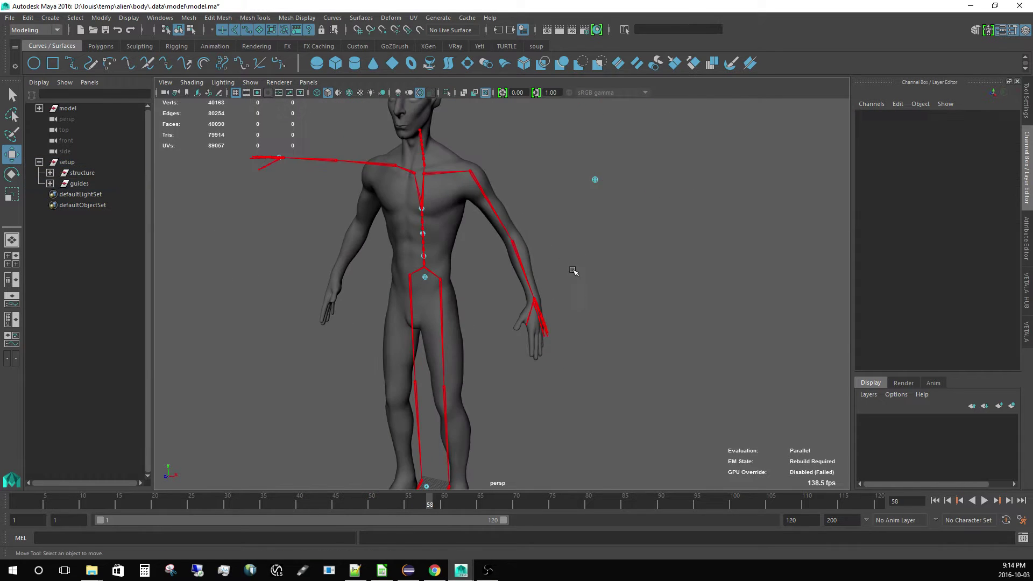
# Step: Mirror the left arm's joint placement to the right side with Vetala's Mirror Transforms and inspect both arms
pyautogui.keyDown('alt'); pyautogui.moveTo(650, 232); pyautogui.dragTo(676, 284, button='middle'); pyautogui.keyUp('alt')
pyautogui.click(1025, 290)
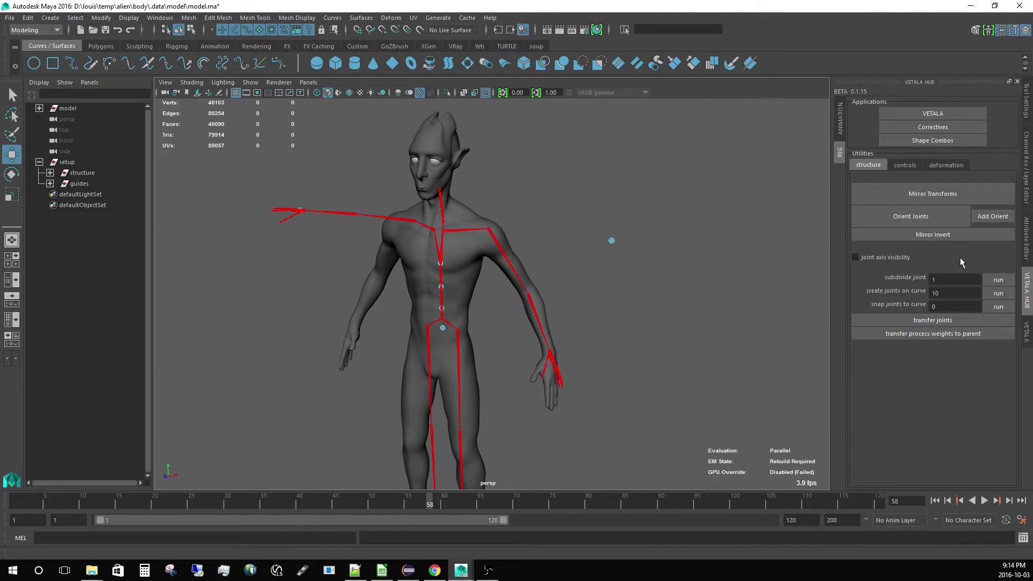
pyautogui.click(919, 196)
pyautogui.keyDown('alt'); pyautogui.moveTo(563, 295); pyautogui.dragTo(588, 269); pyautogui.keyUp('alt')
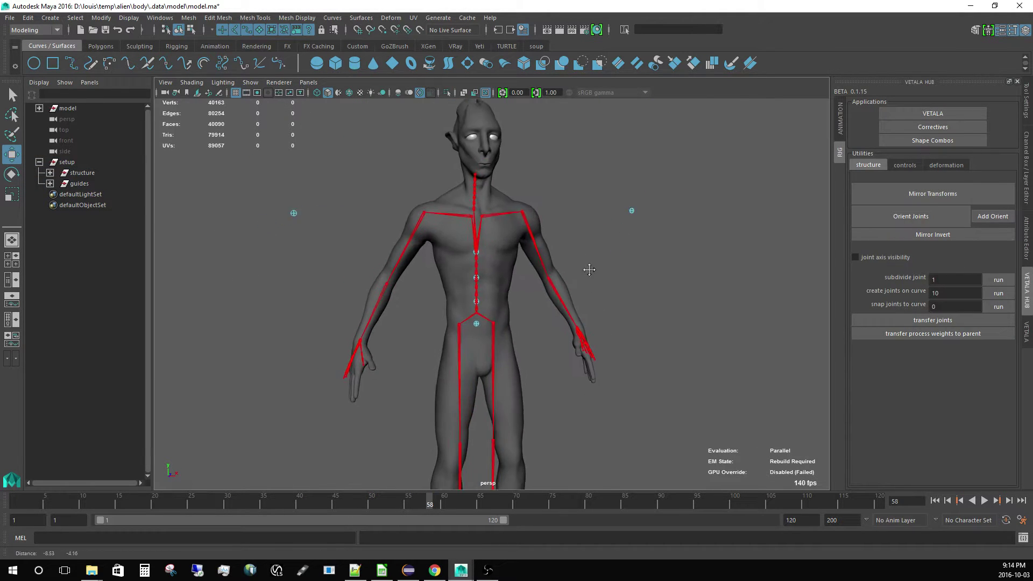
pyautogui.keyDown('alt'); pyautogui.moveTo(414, 261); pyautogui.dragTo(472, 269, button='right'); pyautogui.keyUp('alt')
pyautogui.keyDown('alt'); pyautogui.moveTo(473, 269); pyautogui.dragTo(519, 218); pyautogui.keyUp('alt')
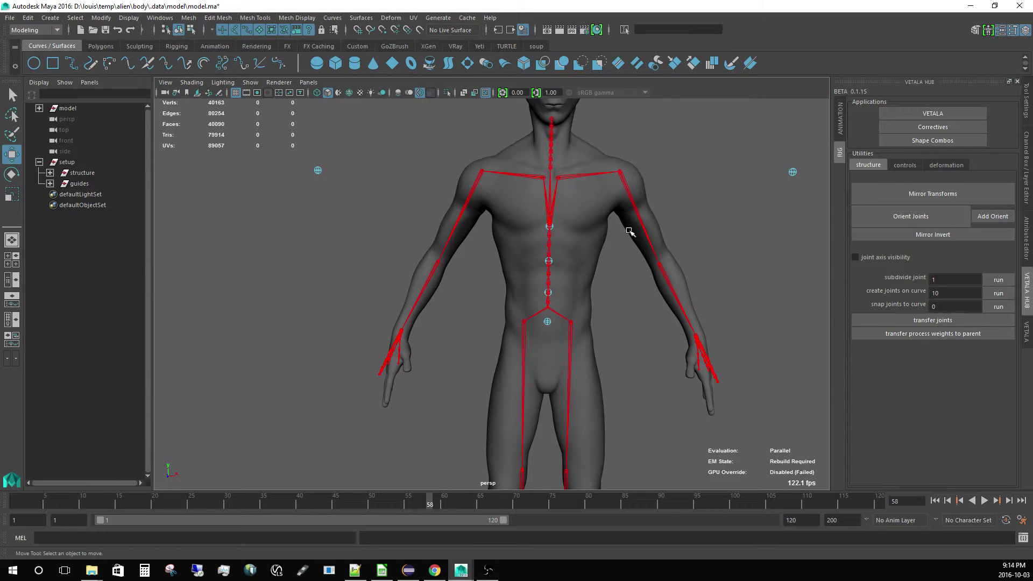
# Step: Examine the local axes of joint_arm_L and joint_elbow_L from the front, side and back of the alien
pyautogui.keyDown('alt'); pyautogui.moveTo(630, 232); pyautogui.dragTo(576, 237); pyautogui.keyUp('alt')
pyautogui.click(610, 230)
pyautogui.click(642, 217)
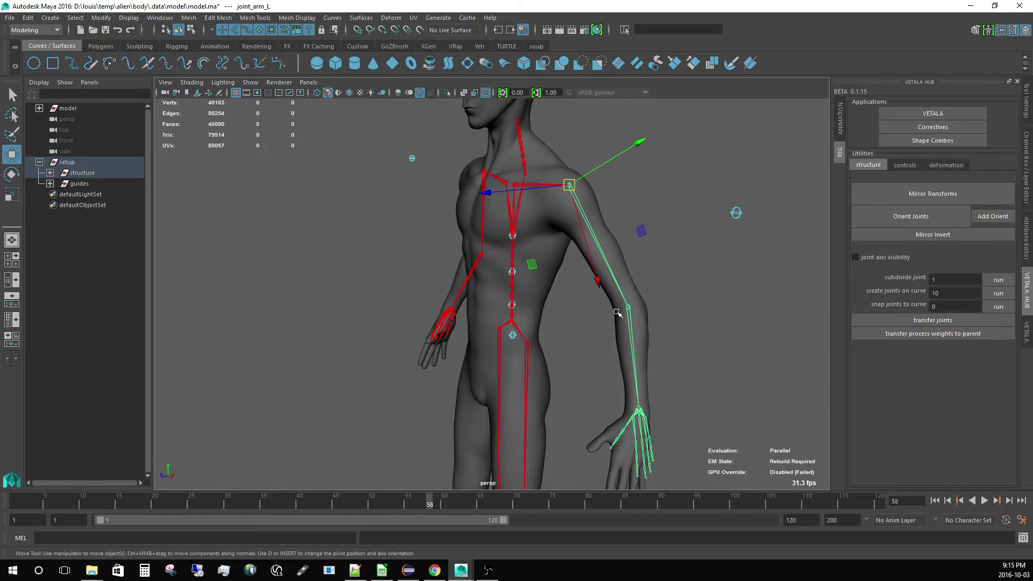
pyautogui.click(627, 307)
pyautogui.keyDown('alt'); pyautogui.moveTo(627, 309); pyautogui.dragTo(546, 361); pyautogui.keyUp('alt')
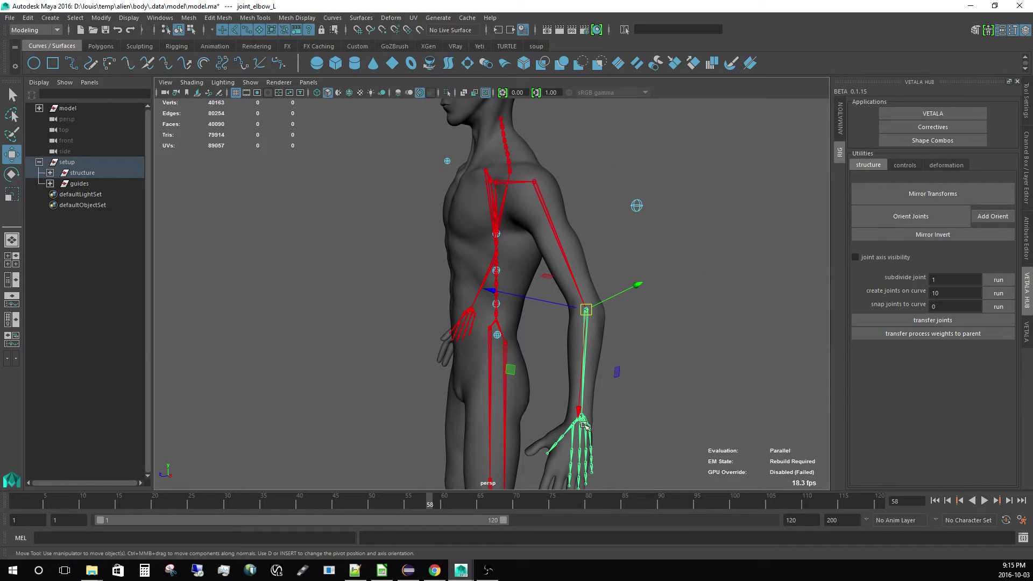
pyautogui.keyDown('alt'); pyautogui.moveTo(571, 305); pyautogui.dragTo(613, 301); pyautogui.keyUp('alt')
pyautogui.moveTo(591, 218); pyautogui.dragTo(641, 250)
pyautogui.keyDown('alt'); pyautogui.moveTo(645, 256); pyautogui.dragTo(694, 269); pyautogui.keyUp('alt')
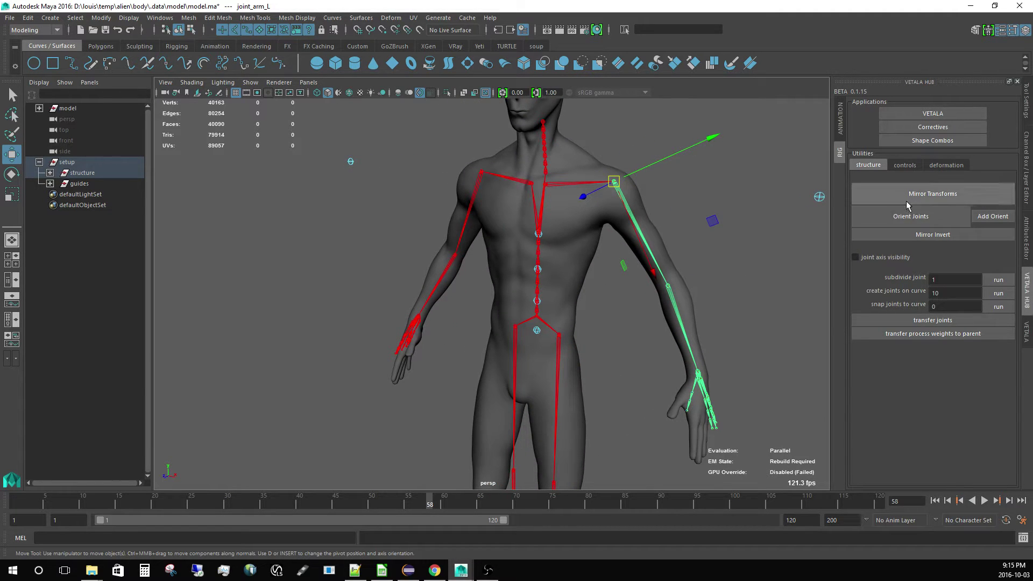
pyautogui.click(637, 235)
pyautogui.click(631, 222)
pyautogui.keyDown('alt'); pyautogui.moveTo(631, 222); pyautogui.dragTo(495, 237); pyautogui.keyUp('alt')
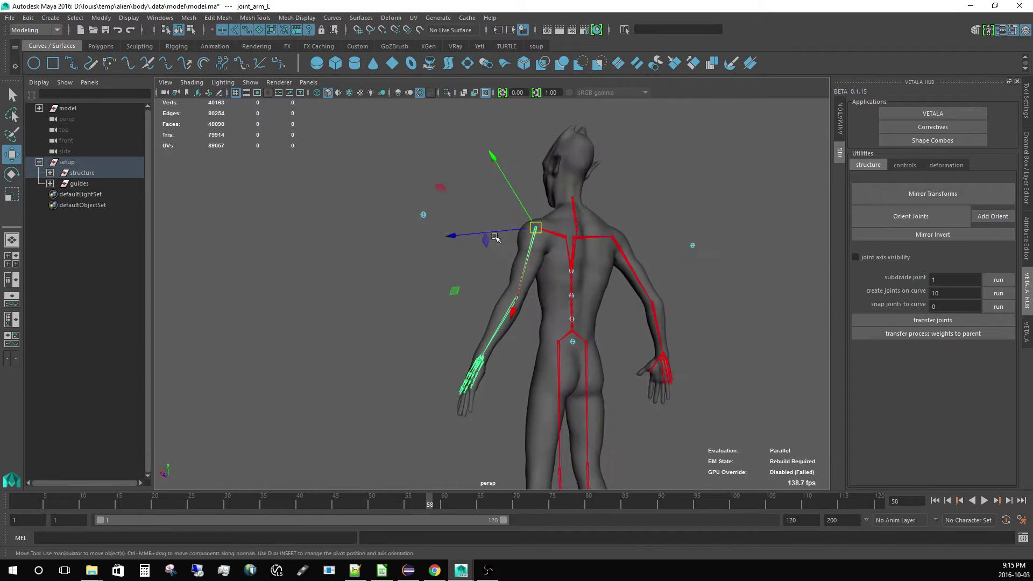
# Step: Nudge joint_elbow_L slightly along its Y axis without moving its child joints, and re-orient the joints
pyautogui.keyDown('alt'); pyautogui.moveTo(495, 237); pyautogui.dragTo(539, 318, button='right'); pyautogui.keyUp('alt')
pyautogui.keyDown('alt'); pyautogui.moveTo(540, 318); pyautogui.dragTo(483, 368); pyautogui.keyUp('alt')
pyautogui.click(507, 350)
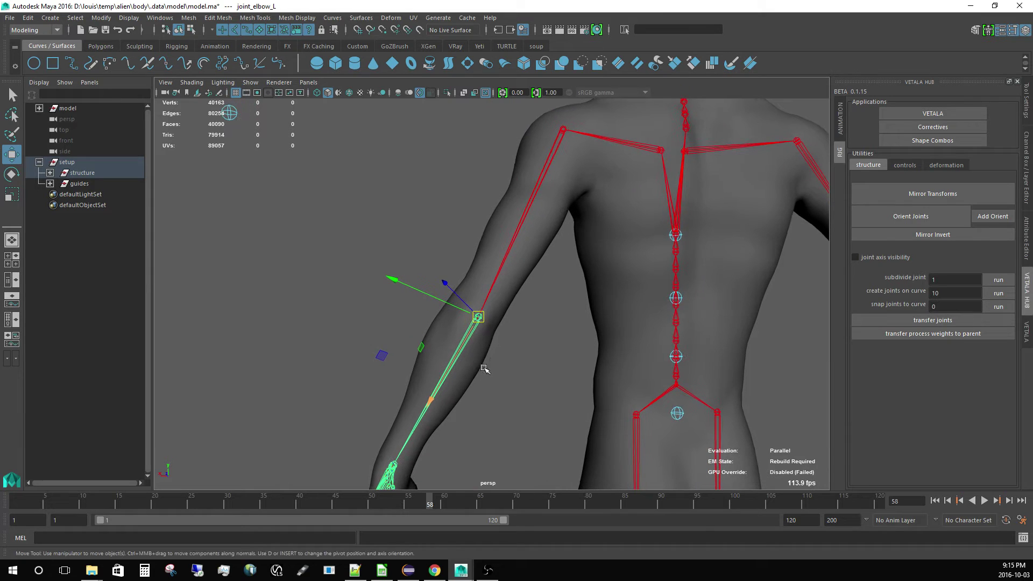
pyautogui.press('d')
pyautogui.moveTo(416, 290); pyautogui.dragTo(410, 288)
pyautogui.press('d')
pyautogui.keyDown('alt'); pyautogui.moveTo(435, 340); pyautogui.dragTo(733, 297); pyautogui.keyUp('alt')
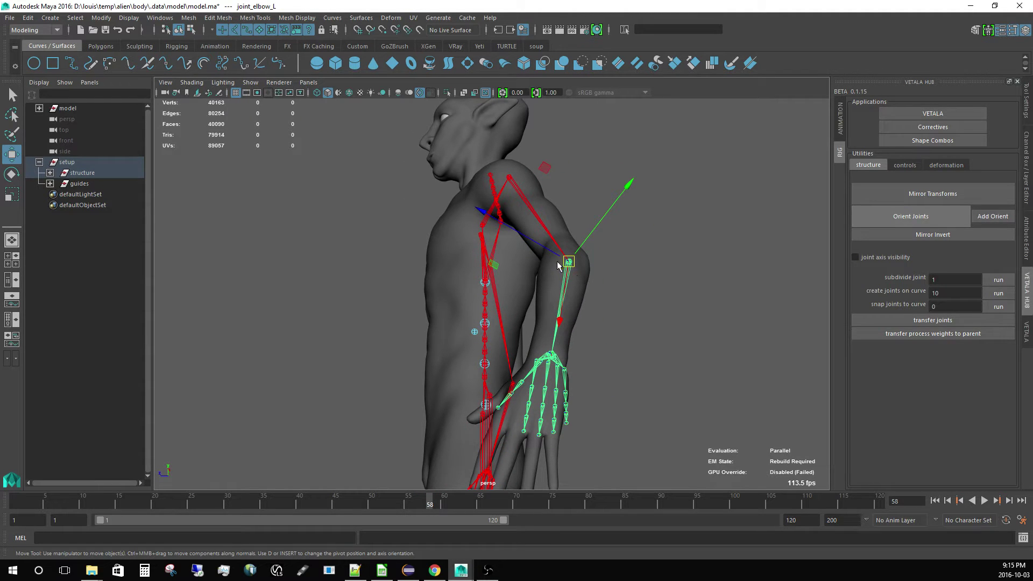
pyautogui.click(546, 237)
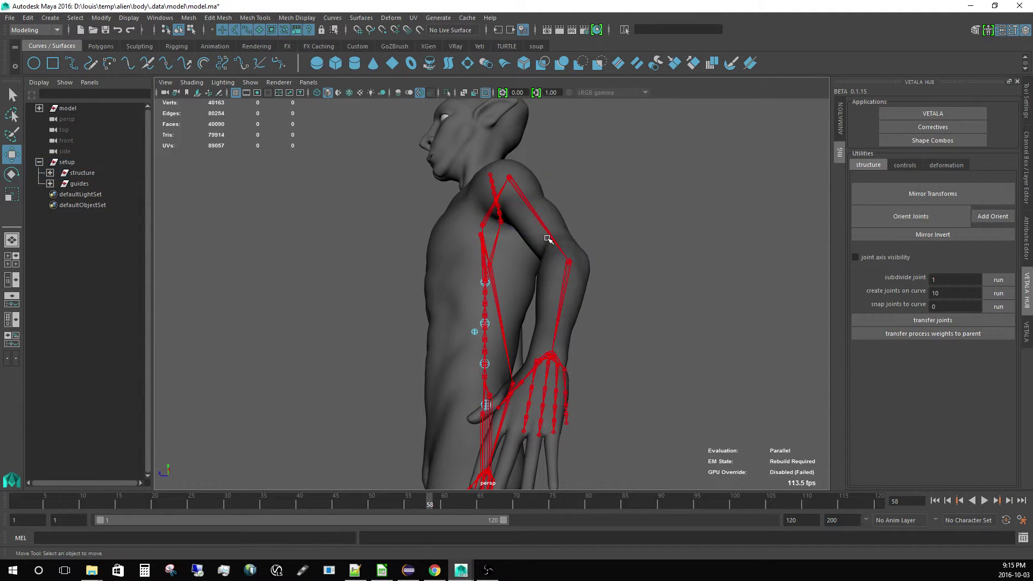
# Step: Set joint_arm_L's Aim Up At to triangle_plane with Triangle Top self, Mid child and Btm grand_child, and re-orient the joints
pyautogui.keyDown('alt'); pyautogui.moveTo(546, 236); pyautogui.dragTo(587, 301); pyautogui.keyUp('alt')
pyautogui.click(1026, 178)
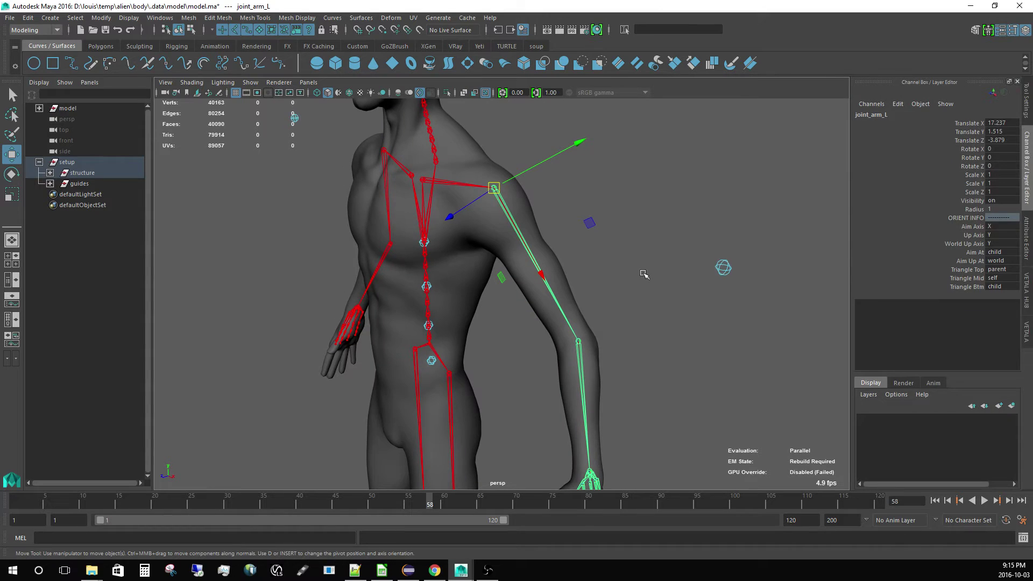
pyautogui.click(1000, 262)
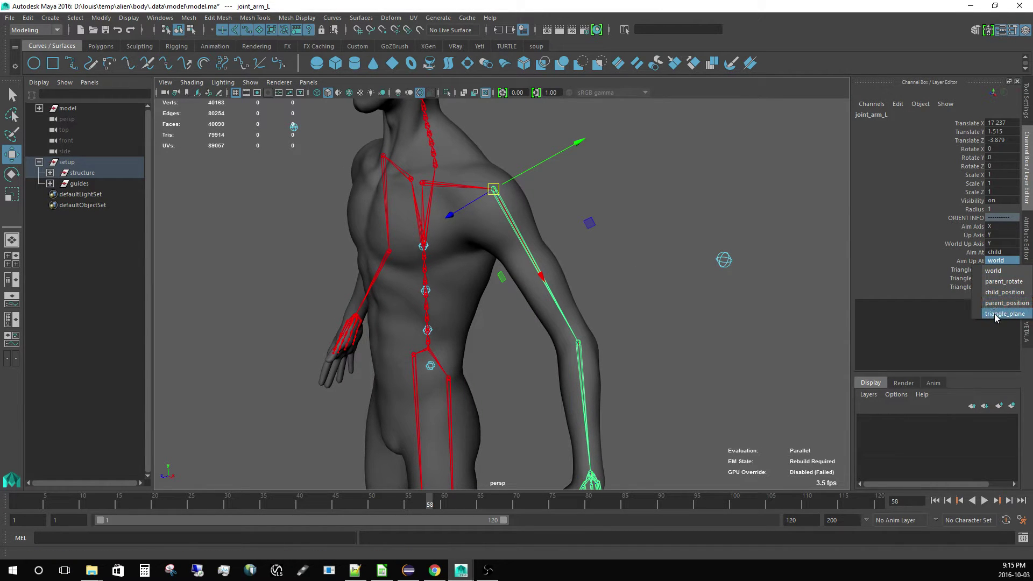
pyautogui.click(995, 314)
pyautogui.click(997, 269)
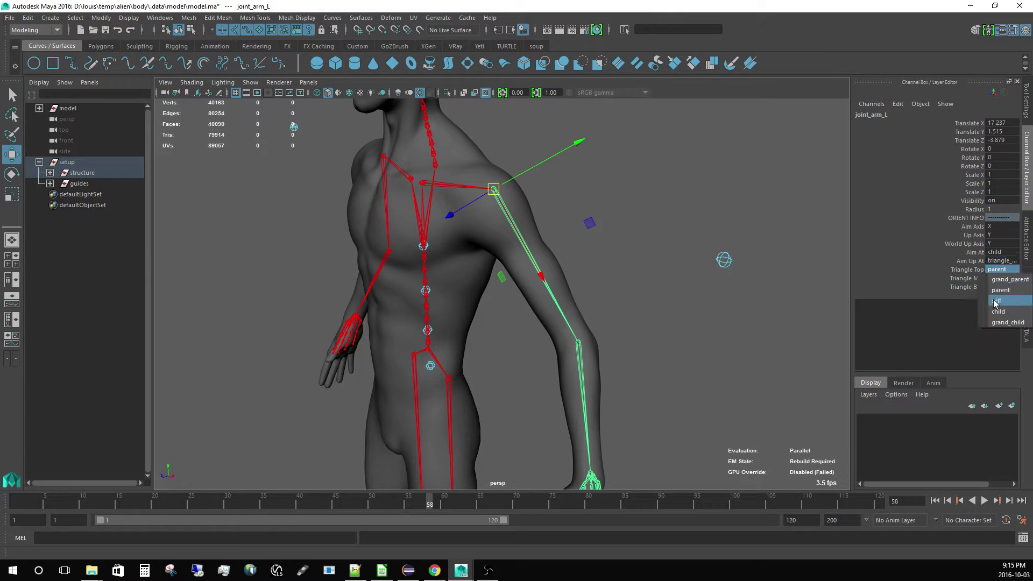
pyautogui.click(996, 302)
pyautogui.click(997, 278)
pyautogui.click(998, 321)
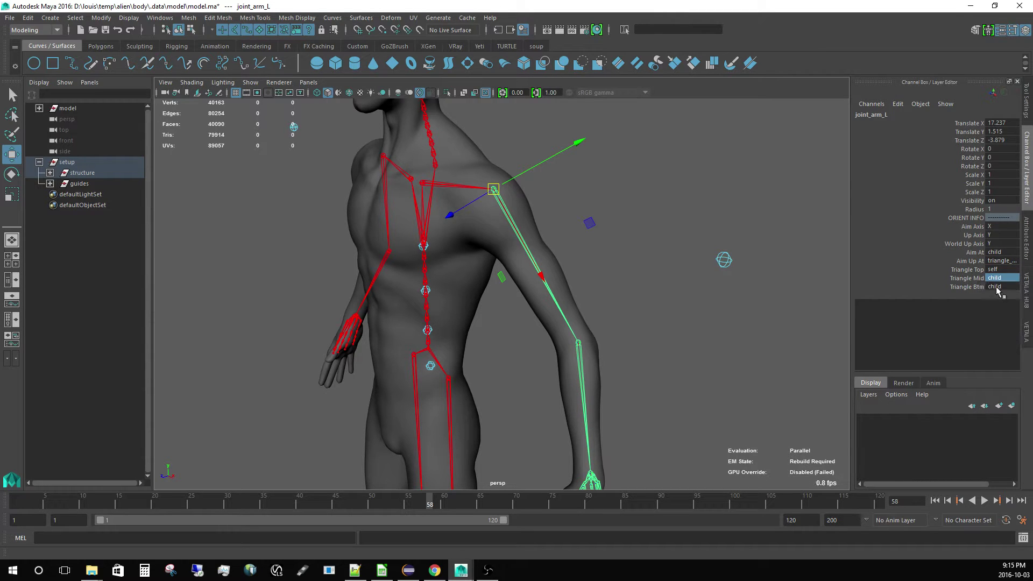
pyautogui.click(997, 288)
pyautogui.click(995, 338)
pyautogui.click(1027, 291)
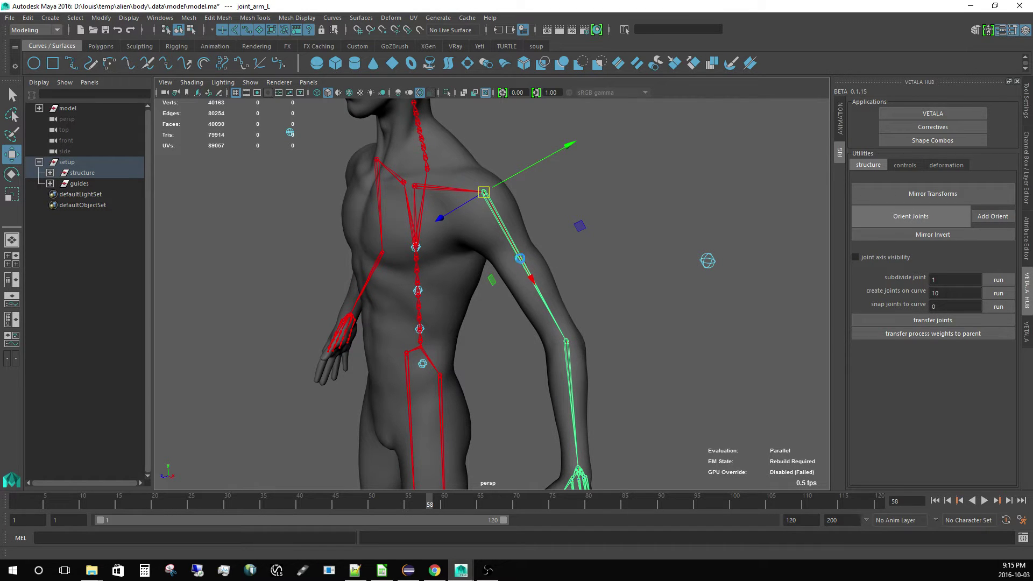
pyautogui.keyDown('alt'); pyautogui.moveTo(520, 259); pyautogui.dragTo(498, 257); pyautogui.keyUp('alt')
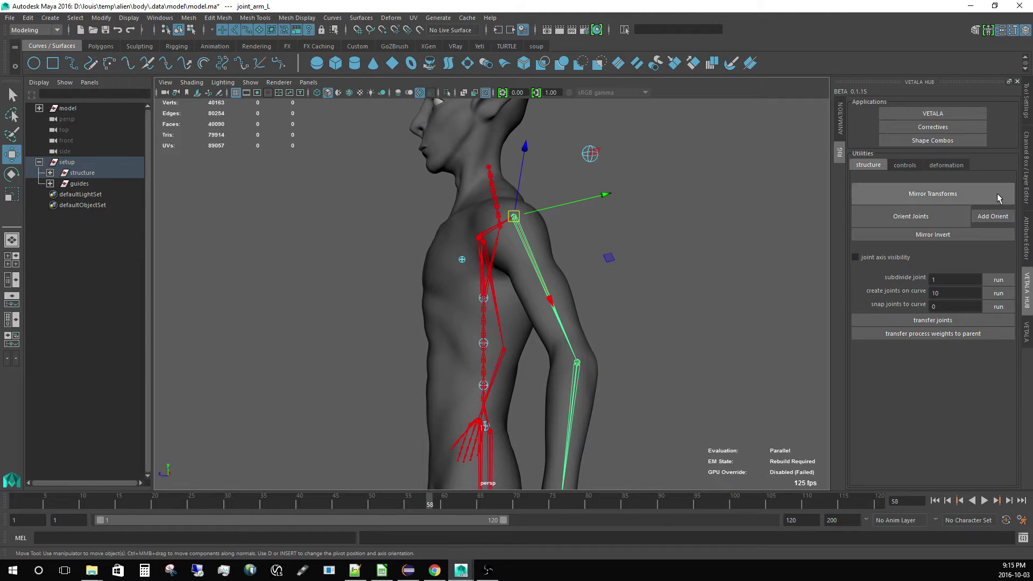
# Step: Try Z as joint_arm_L's Up Axis and re-orient the joints to check its direction
pyautogui.click(1026, 332)
pyautogui.click(1025, 193)
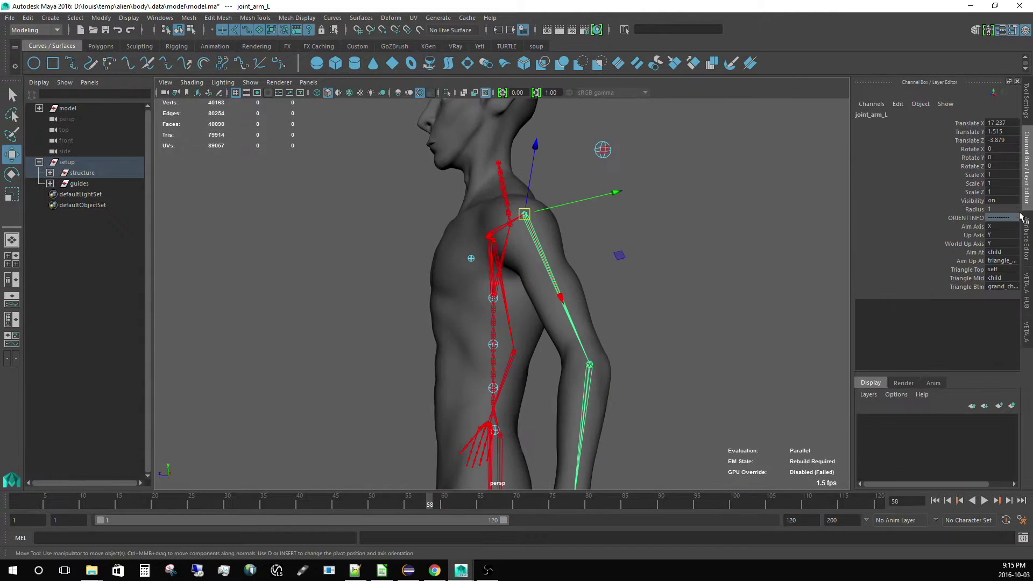
pyautogui.click(992, 236)
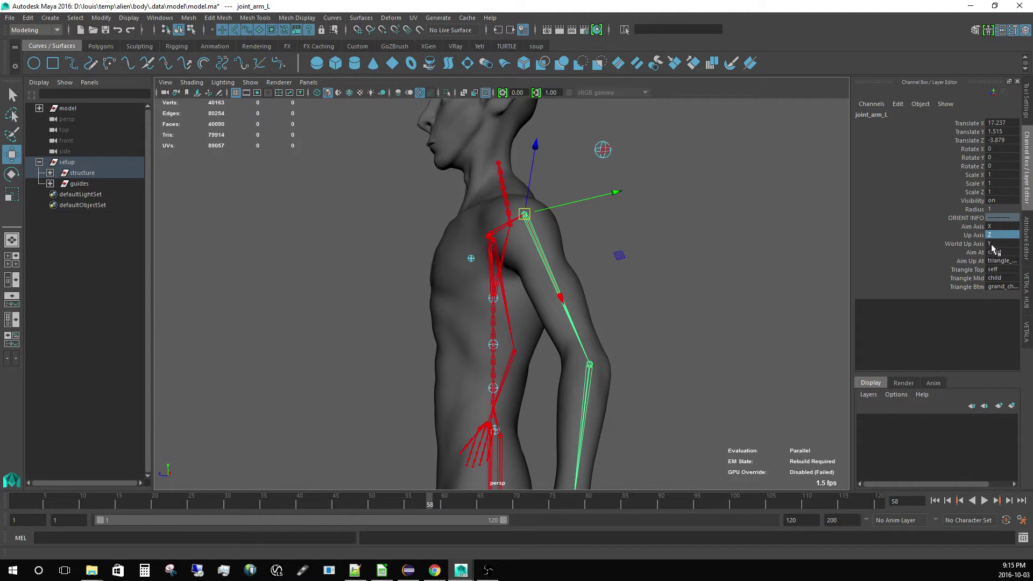
pyautogui.click(1026, 295)
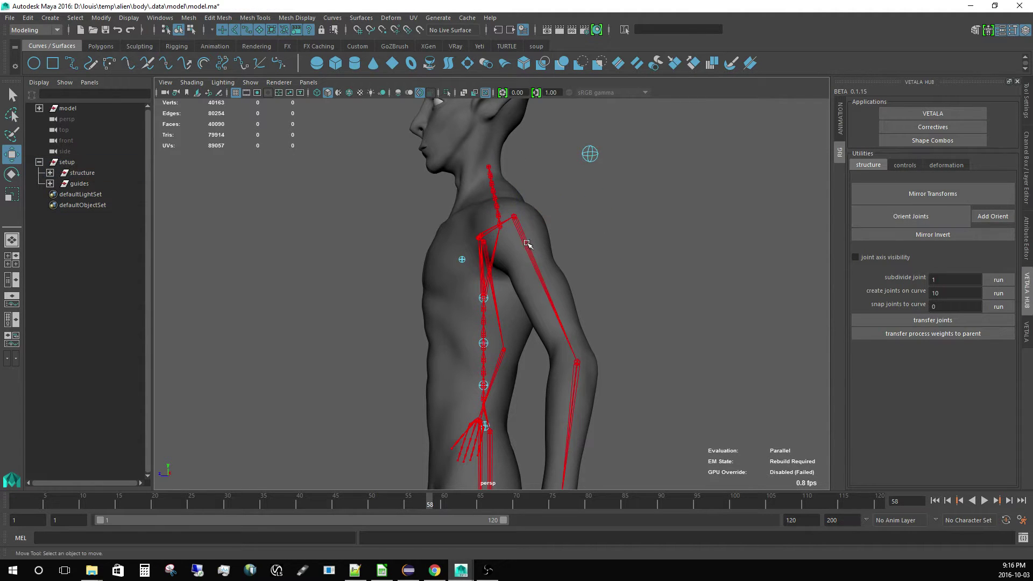
pyautogui.keyDown('alt'); pyautogui.moveTo(534, 267); pyautogui.dragTo(558, 290); pyautogui.keyUp('alt')
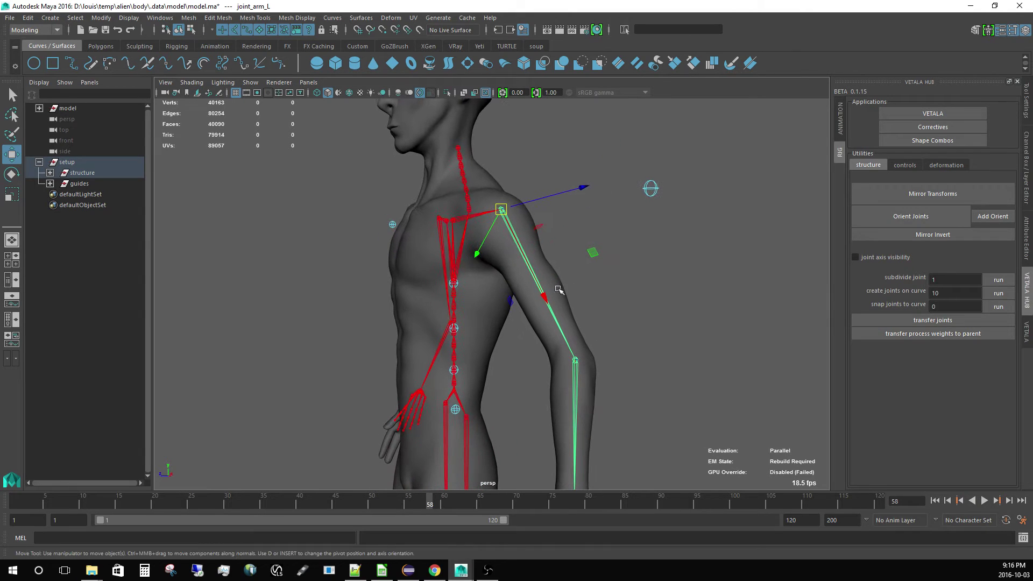
# Step: Set joint_arm_L's Up Axis to -Z, re-orient the joints and reselect the upper arm joint
pyautogui.click(1024, 192)
pyautogui.click(992, 235)
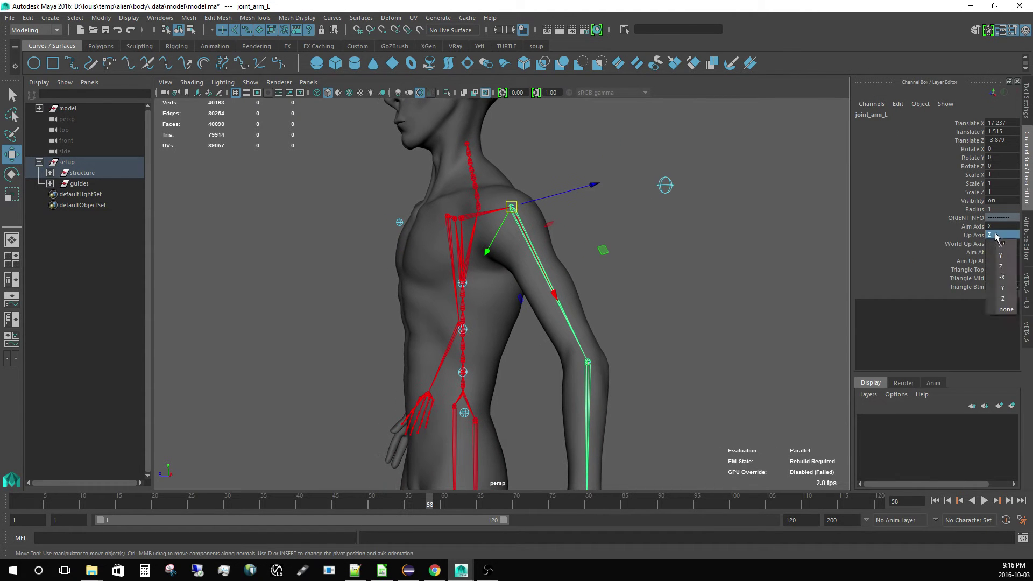
pyautogui.click(996, 297)
pyautogui.click(1026, 290)
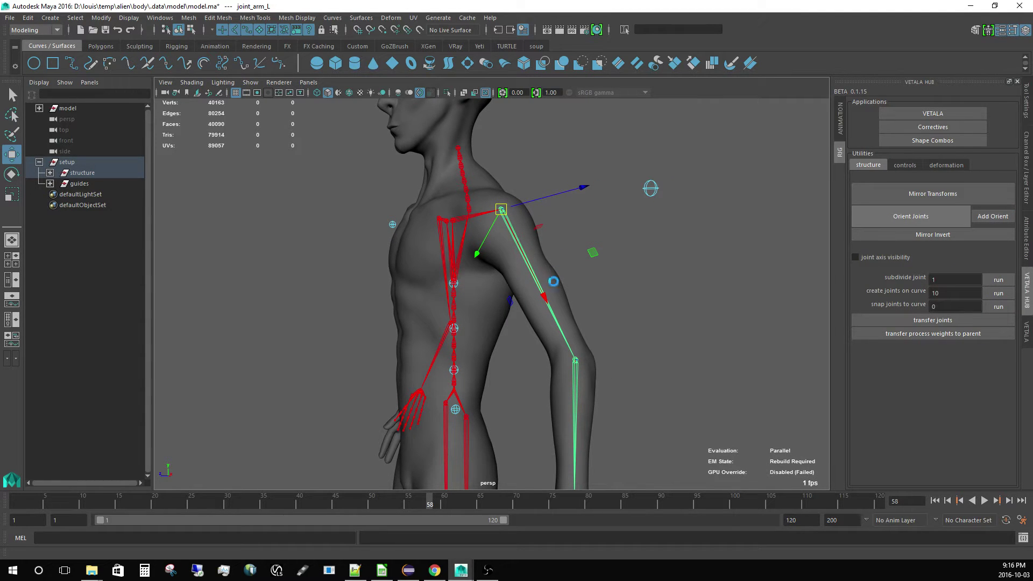
pyautogui.click(542, 279)
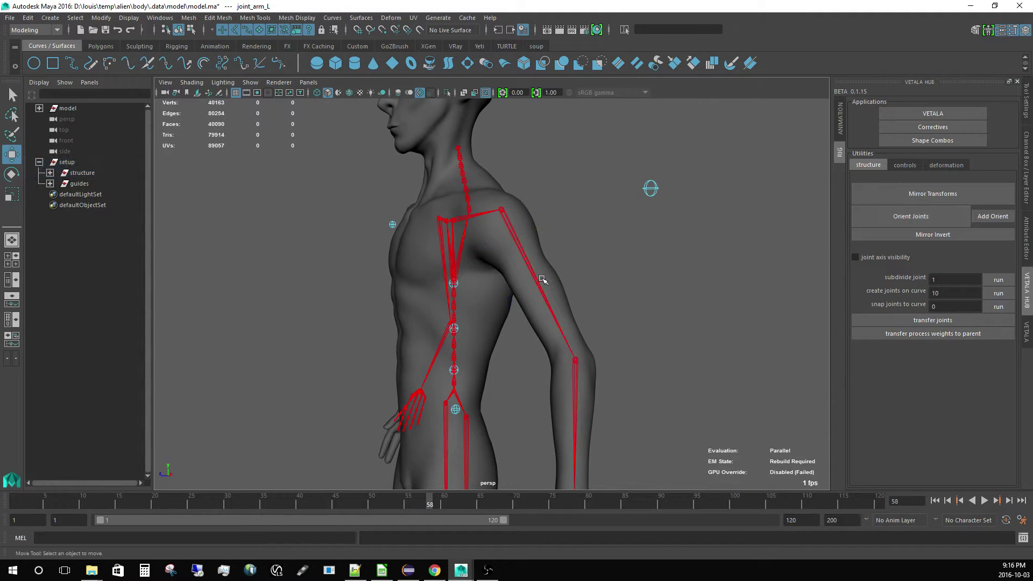
pyautogui.click(534, 270)
# Step: Examine joint_arm_L's axes against the bend of the arm from above, the side and the front
pyautogui.keyDown('alt'); pyautogui.moveTo(535, 271); pyautogui.dragTo(518, 162); pyautogui.keyUp('alt')
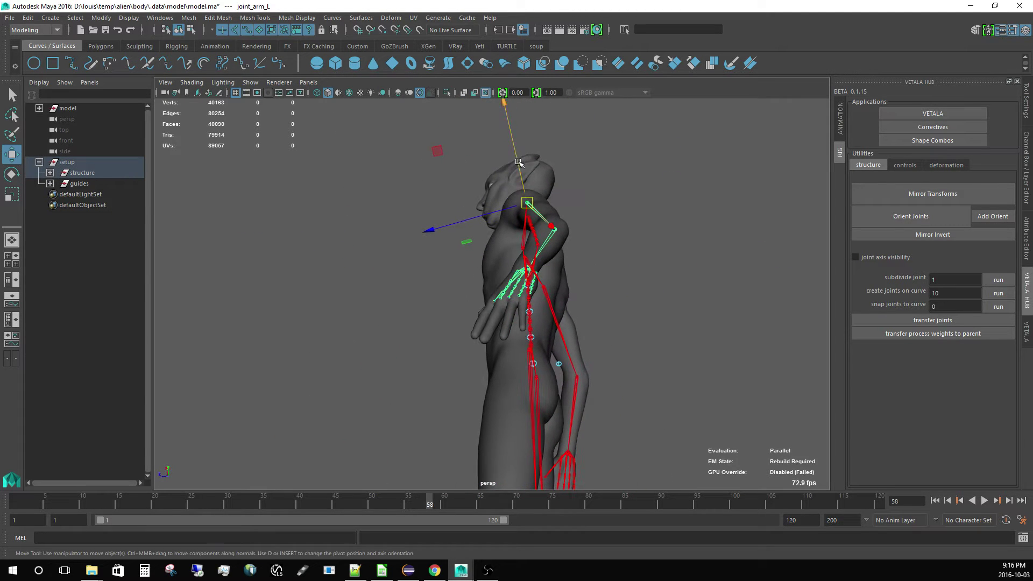
pyautogui.keyDown('alt'); pyautogui.moveTo(585, 269); pyautogui.dragTo(535, 373); pyautogui.keyUp('alt')
pyautogui.press('Down')
pyautogui.press('Down')
pyautogui.keyDown('alt'); pyautogui.moveTo(541, 324); pyautogui.dragTo(492, 323); pyautogui.keyUp('alt')
pyautogui.click(553, 245)
pyautogui.keyDown('alt'); pyautogui.moveTo(578, 317); pyautogui.dragTo(672, 356, button='middle'); pyautogui.keyUp('alt')
pyautogui.keyDown('alt'); pyautogui.moveTo(672, 355); pyautogui.dragTo(495, 253, button='right'); pyautogui.keyUp('alt')
pyautogui.keyDown('alt'); pyautogui.moveTo(495, 255); pyautogui.dragTo(538, 237); pyautogui.keyUp('alt')
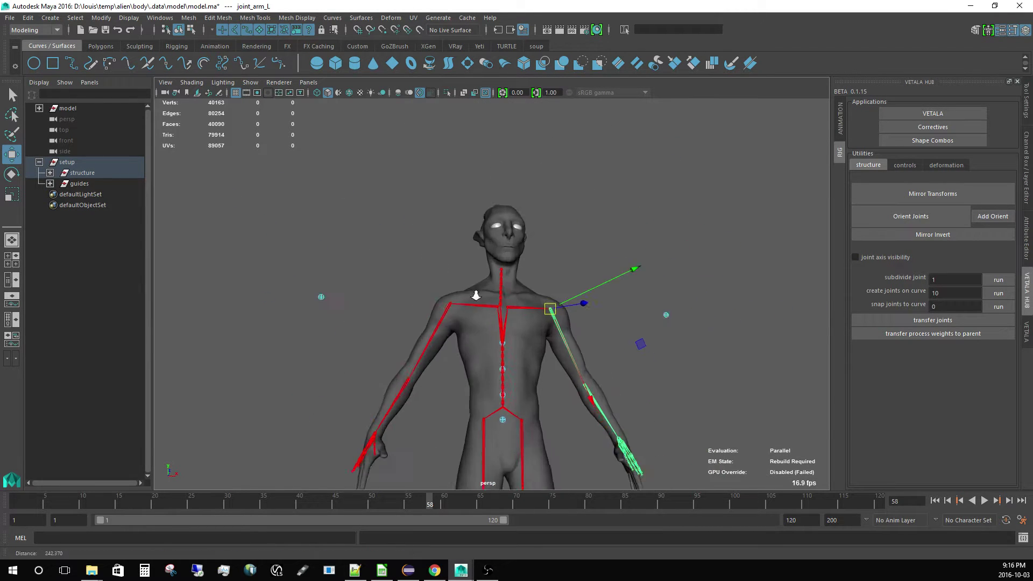
pyautogui.keyDown('alt'); pyautogui.moveTo(475, 295); pyautogui.dragTo(554, 295, button='right'); pyautogui.keyUp('alt')
pyautogui.keyDown('alt'); pyautogui.moveTo(554, 296); pyautogui.dragTo(554, 104, button='middle'); pyautogui.keyUp('alt')
pyautogui.keyDown('alt'); pyautogui.moveTo(517, 242); pyautogui.dragTo(454, 199, button='middle'); pyautogui.keyUp('alt')
pyautogui.keyDown('alt'); pyautogui.moveTo(454, 198); pyautogui.dragTo(532, 231); pyautogui.keyUp('alt')
pyautogui.keyDown('alt'); pyautogui.moveTo(533, 231); pyautogui.dragTo(495, 240, button='right'); pyautogui.keyUp('alt')
pyautogui.keyDown('alt'); pyautogui.moveTo(592, 236); pyautogui.dragTo(685, 236); pyautogui.keyUp('alt')
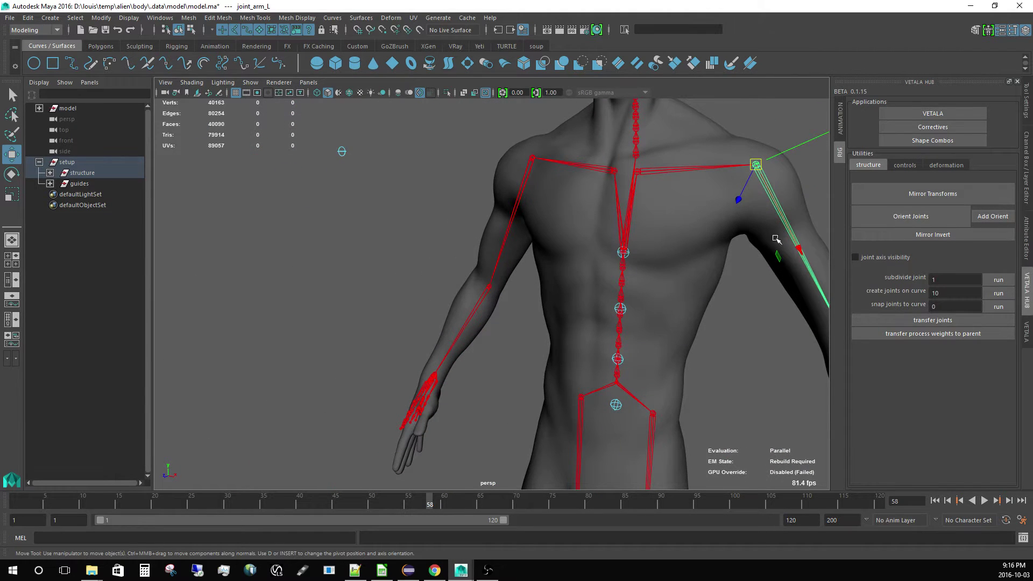
# Step: Set joint_arm_R's Aim Up At to triangle_plane with Triangle Top self, Mid child and Btm grand_child
pyautogui.moveTo(505, 190); pyautogui.dragTo(518, 191)
pyautogui.keyDown('alt'); pyautogui.moveTo(517, 192); pyautogui.dragTo(572, 186); pyautogui.keyUp('alt')
pyautogui.click(1025, 161)
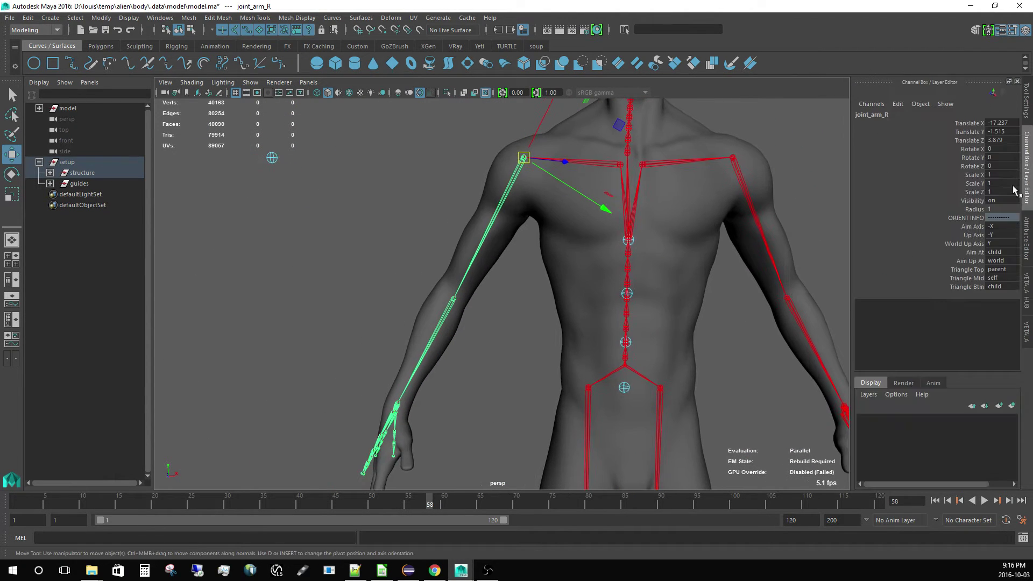
pyautogui.keyDown('alt'); pyautogui.moveTo(613, 231); pyautogui.dragTo(570, 227); pyautogui.keyUp('alt')
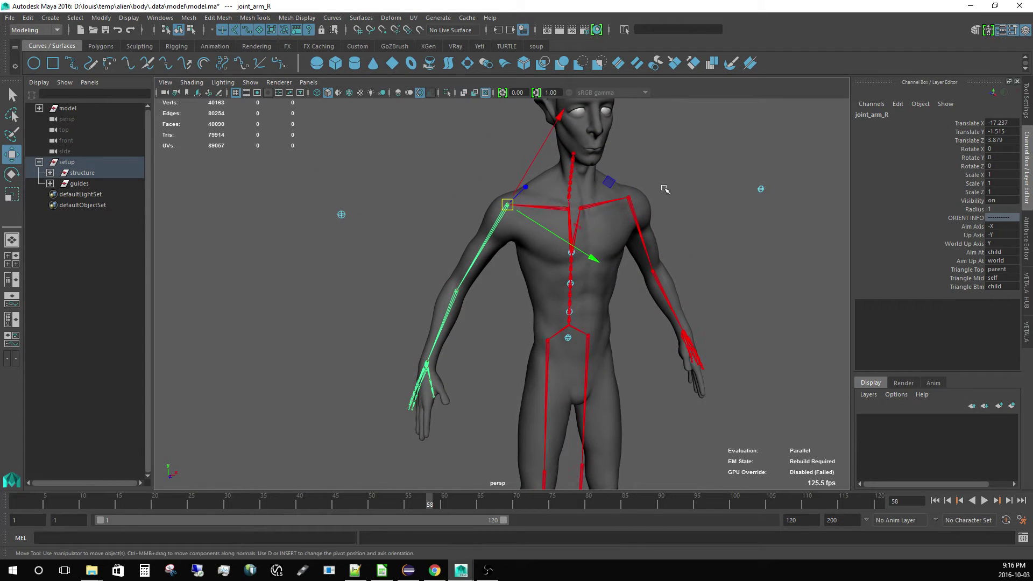
pyautogui.click(999, 265)
pyautogui.click(997, 318)
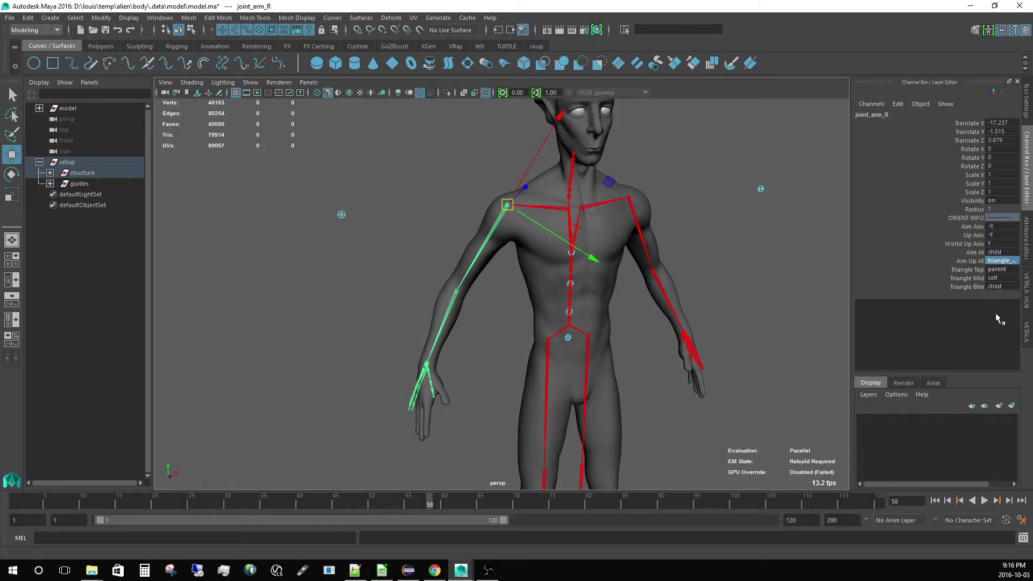
pyautogui.click(996, 272)
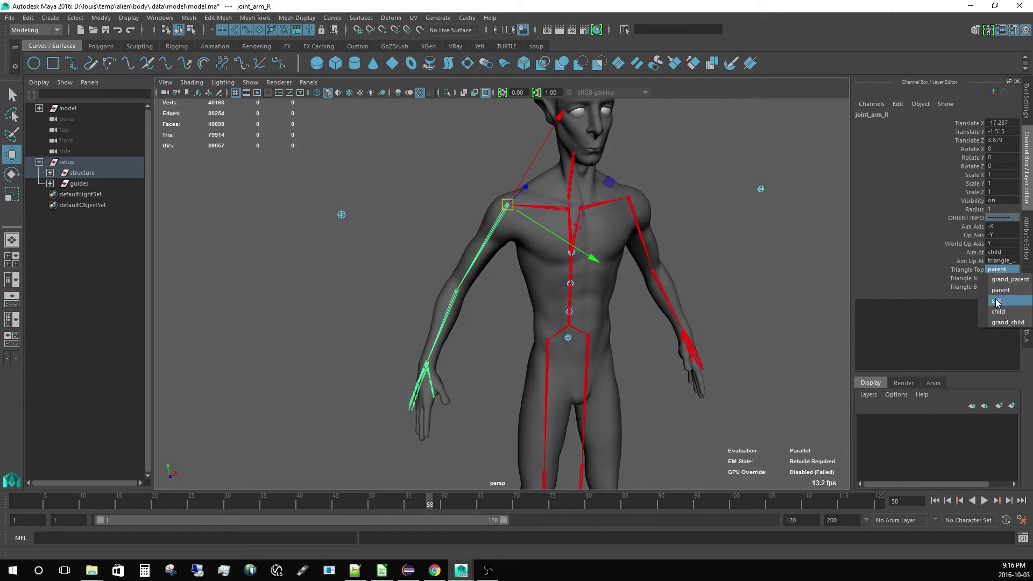
pyautogui.click(997, 301)
pyautogui.click(995, 277)
pyautogui.click(997, 320)
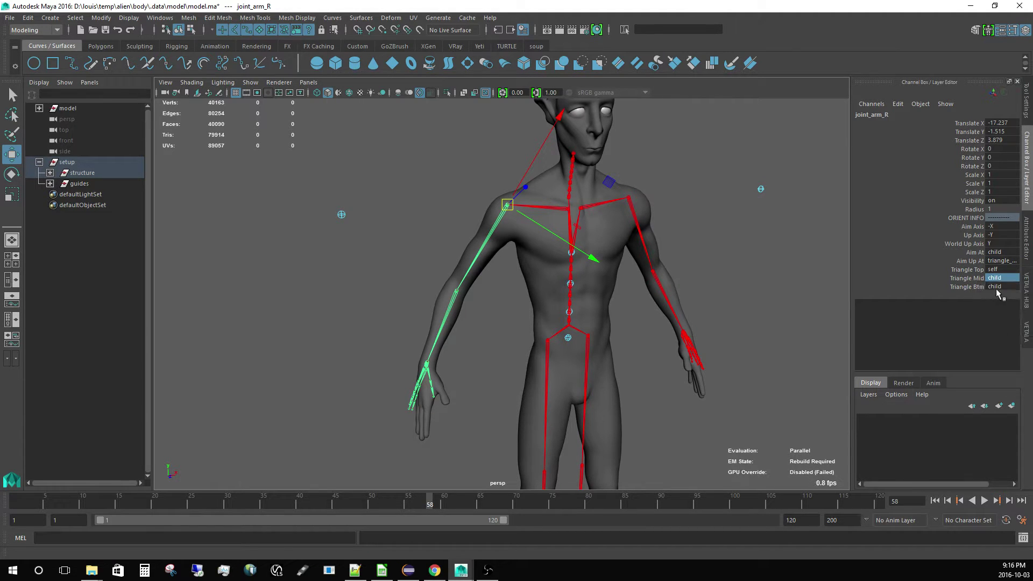
pyautogui.click(997, 286)
pyautogui.click(998, 330)
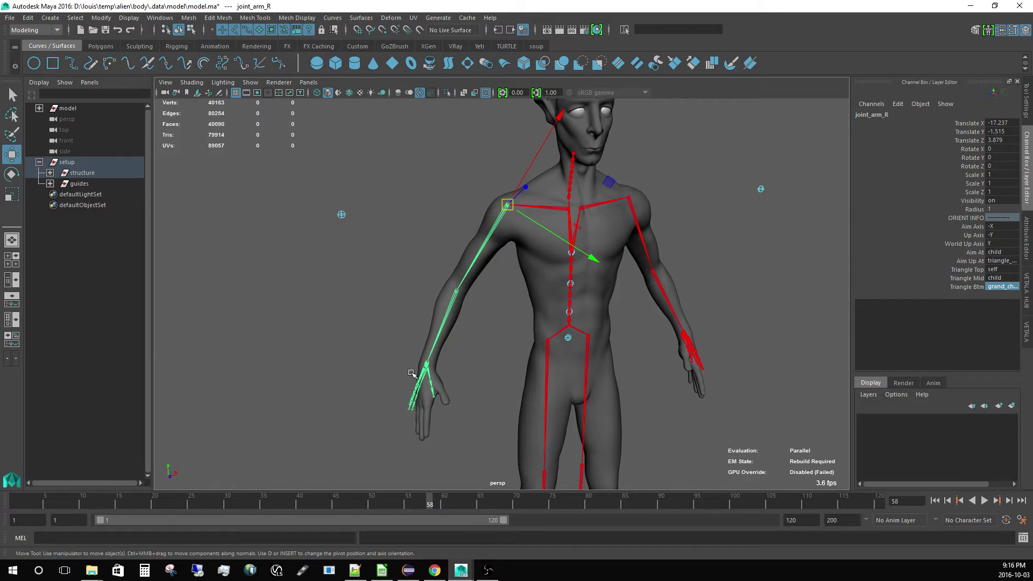
# Step: Set joint_arm_R's Up Axis to Z, re-orient the joints and clear the selection
pyautogui.keyDown('alt'); pyautogui.moveTo(406, 354); pyautogui.dragTo(544, 353); pyautogui.keyUp('alt')
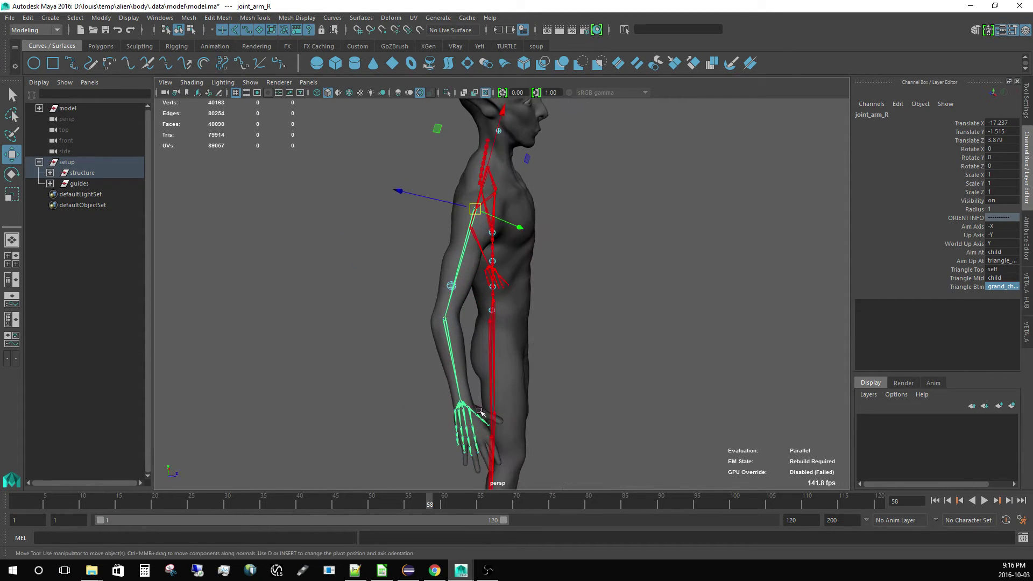
pyautogui.keyDown('alt'); pyautogui.moveTo(479, 308); pyautogui.dragTo(409, 315); pyautogui.keyUp('alt')
pyautogui.click(1006, 235)
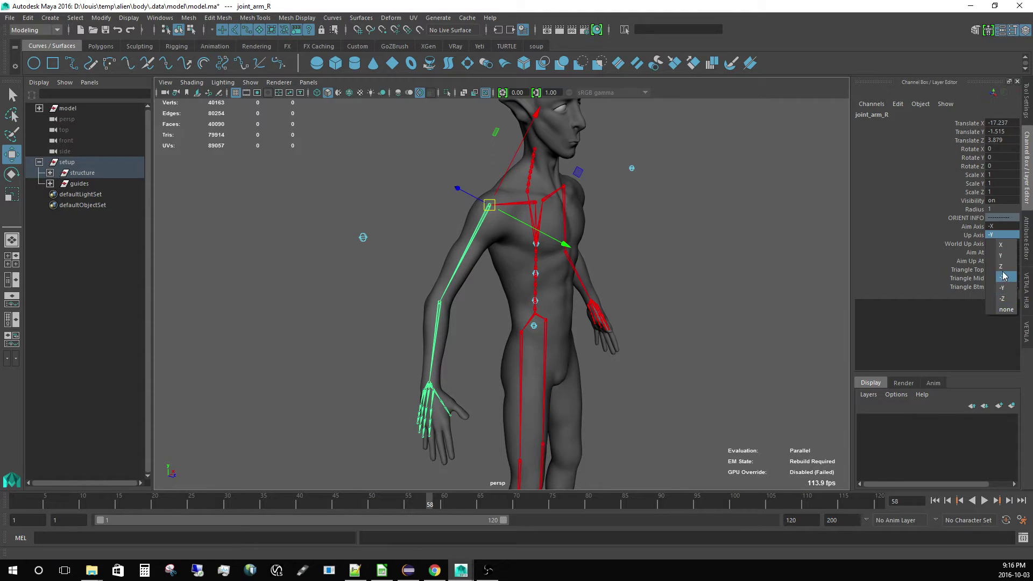
pyautogui.click(1007, 277)
pyautogui.click(1002, 235)
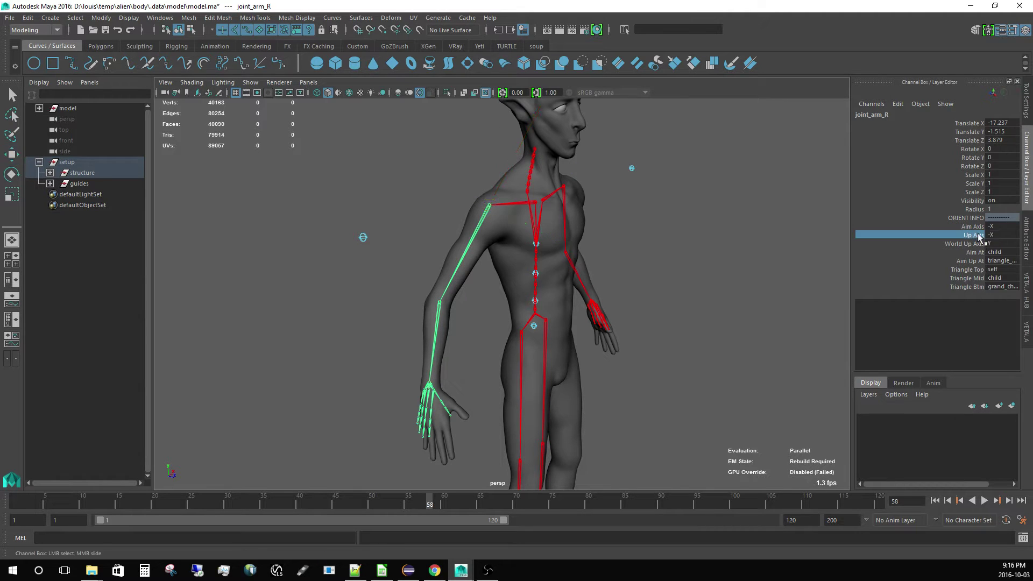
pyautogui.click(1001, 267)
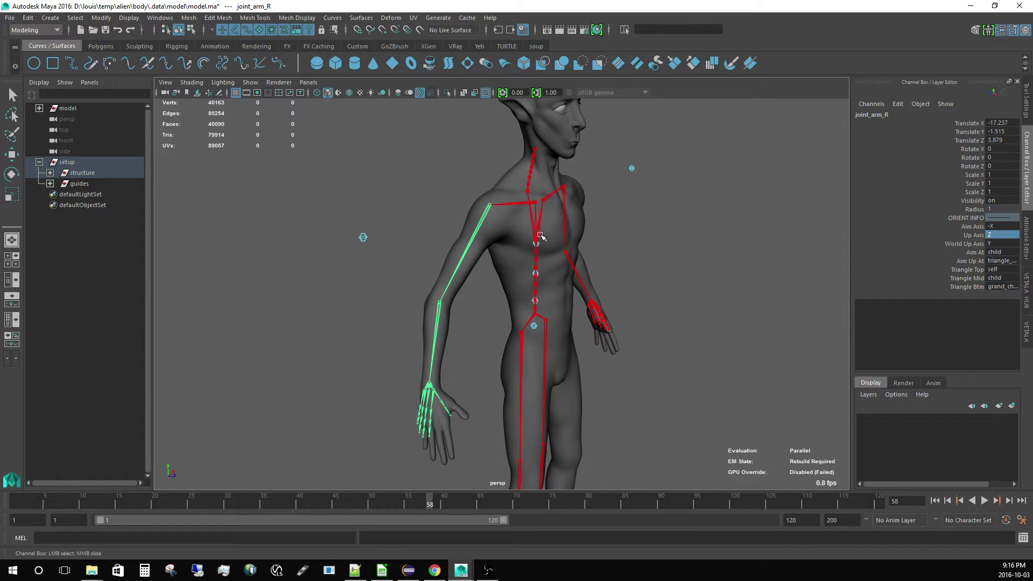
pyautogui.click(1029, 293)
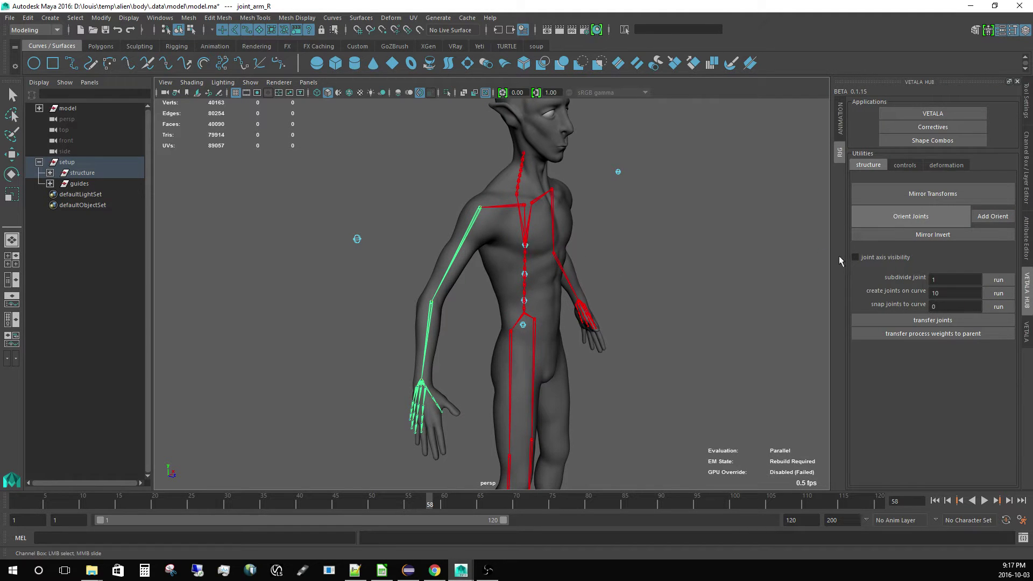
pyautogui.press('w')
pyautogui.click(752, 283)
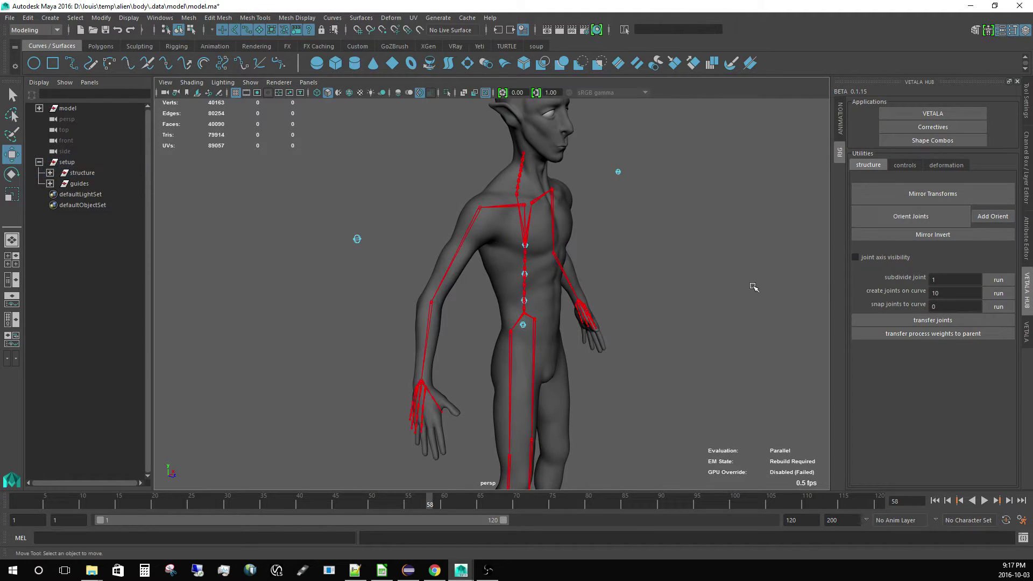
# Step: Show the joint axes, test-rotate joint_arm_L and joint_arm_R together, undo the rotations and hide the axes
pyautogui.keyDown('alt'); pyautogui.moveTo(752, 286); pyautogui.dragTo(689, 283); pyautogui.keyUp('alt')
pyautogui.keyDown('alt'); pyautogui.moveTo(635, 294); pyautogui.dragTo(661, 302, button='right'); pyautogui.keyUp('alt')
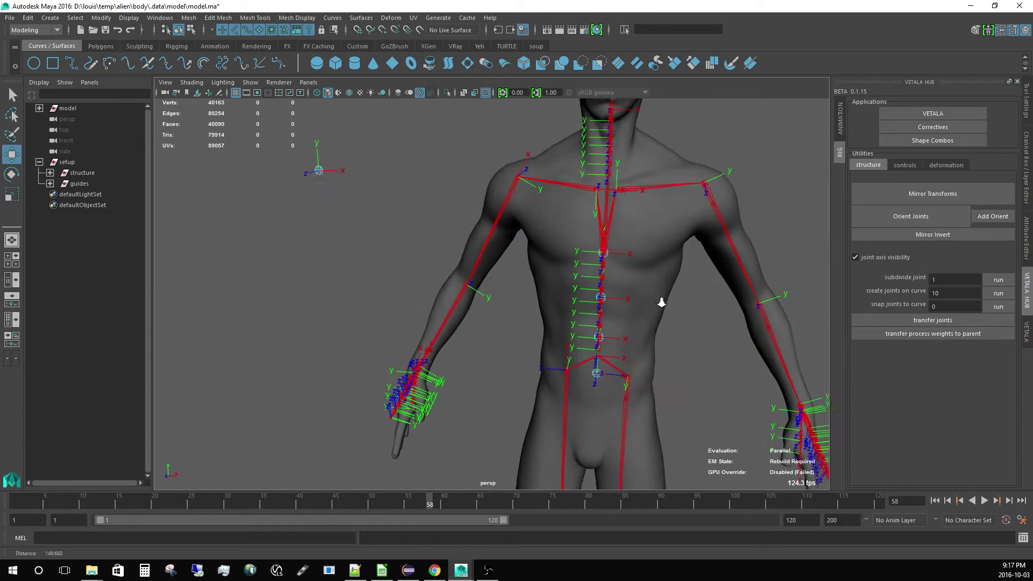
pyautogui.keyDown('alt'); pyautogui.moveTo(764, 269); pyautogui.dragTo(617, 238, button='middle'); pyautogui.keyUp('alt')
pyautogui.keyDown('alt'); pyautogui.moveTo(618, 237); pyautogui.dragTo(579, 242, button='right'); pyautogui.keyUp('alt')
pyautogui.keyDown('alt'); pyautogui.moveTo(774, 250); pyautogui.dragTo(604, 257); pyautogui.keyUp('alt')
pyautogui.click(578, 242)
pyautogui.click(415, 239)
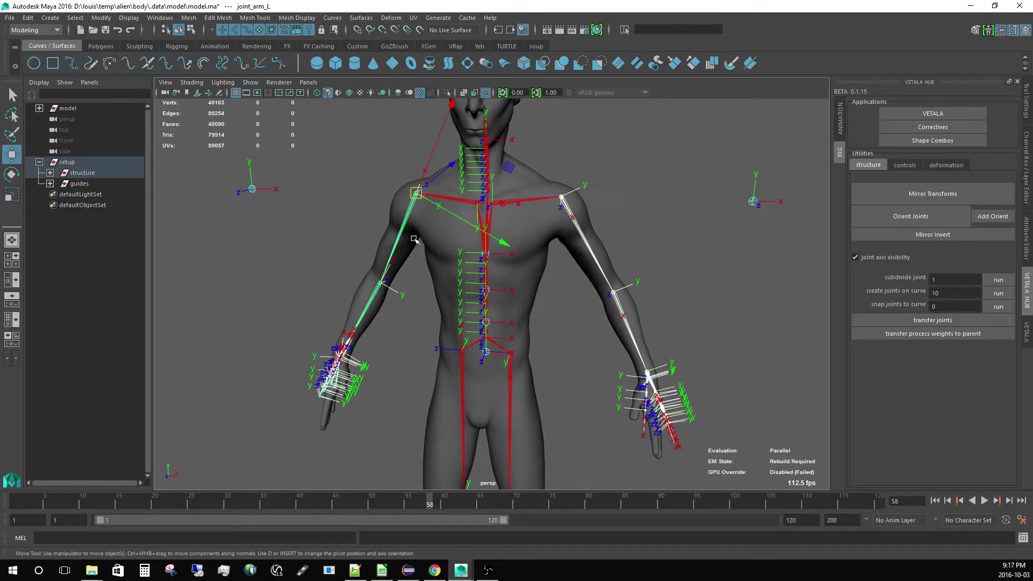
pyautogui.press('e')
pyautogui.moveTo(508, 229); pyautogui.dragTo(502, 211)
pyautogui.hotkey('ctrl', 'z')
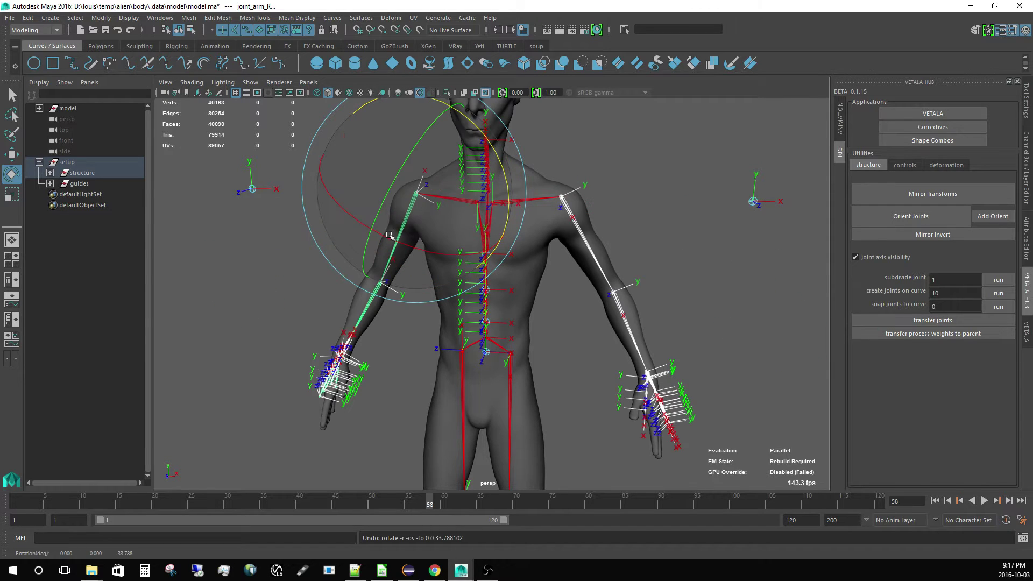
pyautogui.hotkey('ctrl', 'z')
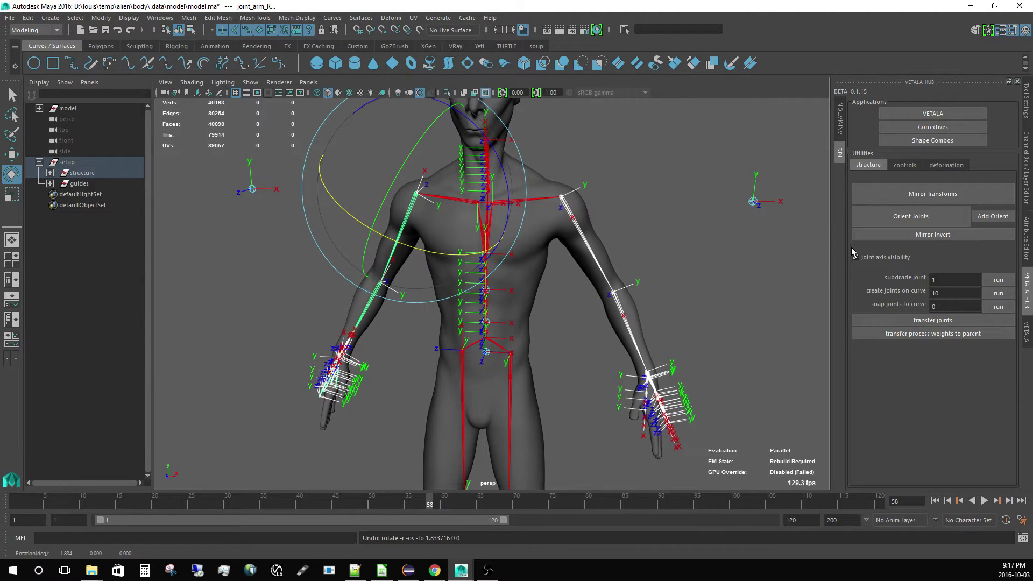
pyautogui.click(854, 257)
# Step: Examine the skeleton's fit inside the alien body from above, the front and at full length down to the feet
pyautogui.click(542, 277)
pyautogui.keyDown('alt'); pyautogui.moveTo(542, 277); pyautogui.dragTo(583, 281); pyautogui.keyUp('alt')
pyautogui.keyDown('alt'); pyautogui.moveTo(583, 281); pyautogui.dragTo(646, 293, button='middle'); pyautogui.keyUp('alt')
pyautogui.keyDown('alt'); pyautogui.moveTo(646, 294); pyautogui.dragTo(500, 265, button='right'); pyautogui.keyUp('alt')
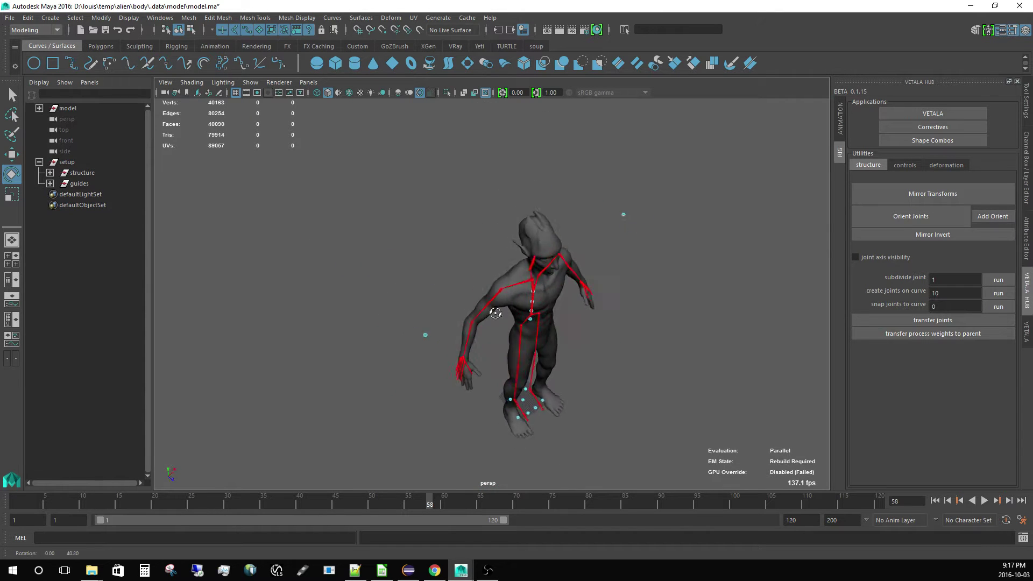
pyautogui.keyDown('alt'); pyautogui.moveTo(495, 312); pyautogui.dragTo(447, 277); pyautogui.keyUp('alt')
pyautogui.keyDown('alt'); pyautogui.moveTo(446, 277); pyautogui.dragTo(641, 318, button='right'); pyautogui.keyUp('alt')
pyautogui.keyDown('alt'); pyautogui.moveTo(640, 318); pyautogui.dragTo(608, 267); pyautogui.keyUp('alt')
pyautogui.keyDown('alt'); pyautogui.moveTo(608, 267); pyautogui.dragTo(533, 235, button='right'); pyautogui.keyUp('alt')
pyautogui.keyDown('alt'); pyautogui.moveTo(533, 235); pyautogui.dragTo(530, 219, button='middle'); pyautogui.keyUp('alt')
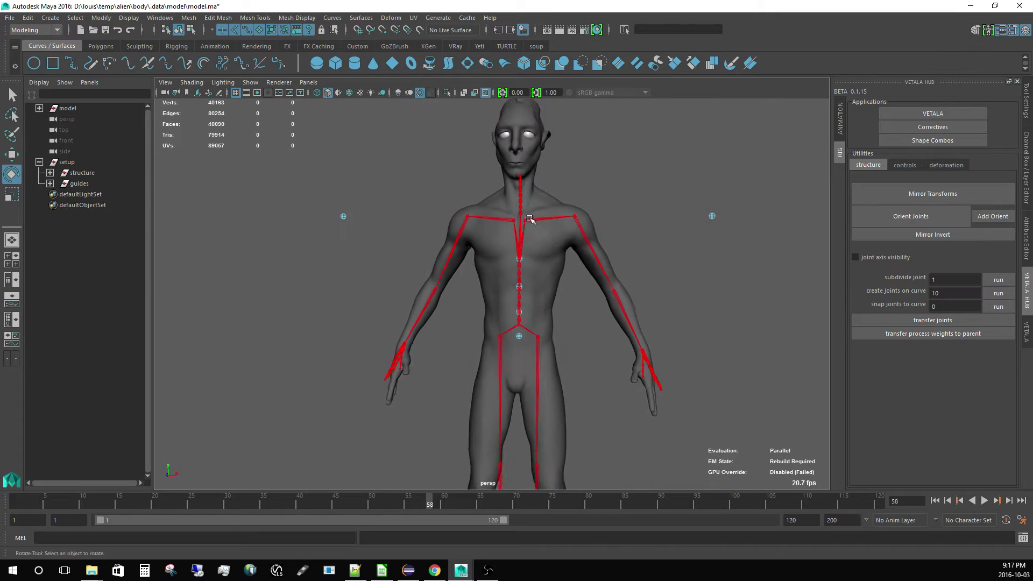
pyautogui.keyDown('alt'); pyautogui.moveTo(530, 219); pyautogui.dragTo(572, 321); pyautogui.keyUp('alt')
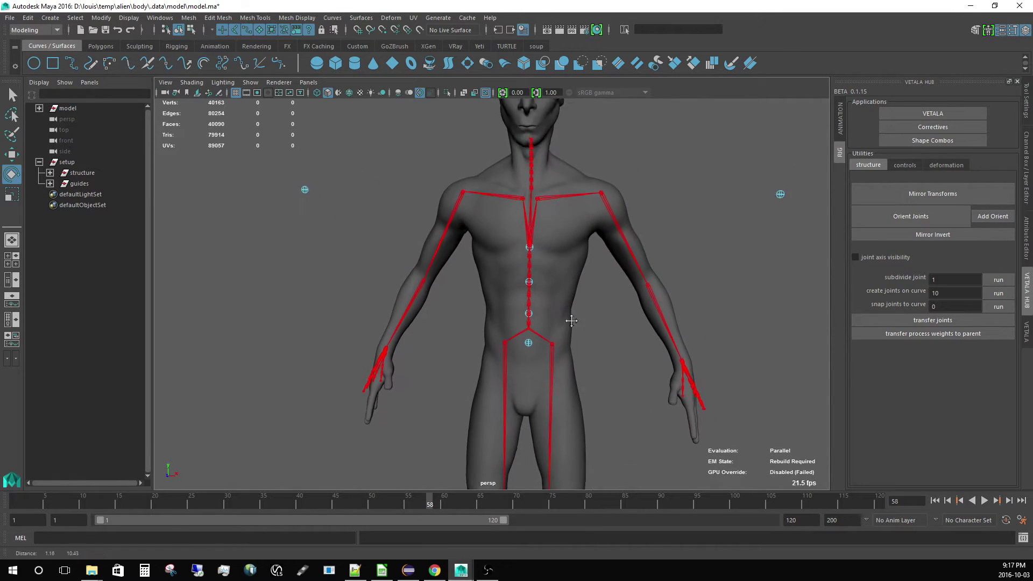
pyautogui.keyDown('alt'); pyautogui.moveTo(571, 320); pyautogui.dragTo(510, 274, button='right'); pyautogui.keyUp('alt')
pyautogui.keyDown('alt'); pyautogui.moveTo(509, 274); pyautogui.dragTo(525, 286); pyautogui.keyUp('alt')
pyautogui.keyDown('alt'); pyautogui.moveTo(526, 285); pyautogui.dragTo(502, 309, button='right'); pyautogui.keyUp('alt')
pyautogui.keyDown('alt'); pyautogui.moveTo(502, 309); pyautogui.dragTo(535, 270, button='middle'); pyautogui.keyUp('alt')
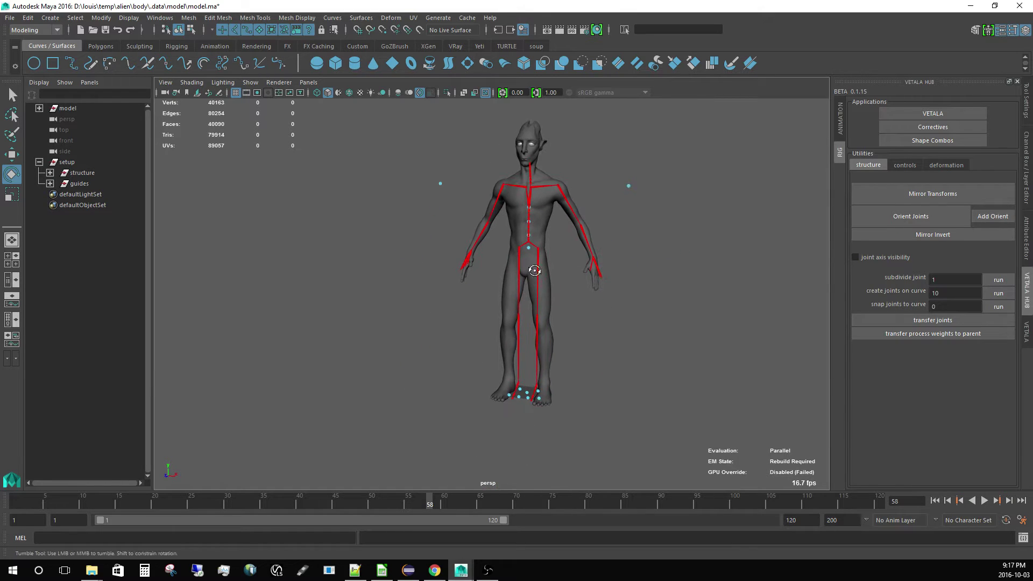
pyautogui.keyDown('alt'); pyautogui.moveTo(534, 270); pyautogui.dragTo(542, 268); pyautogui.keyUp('alt')
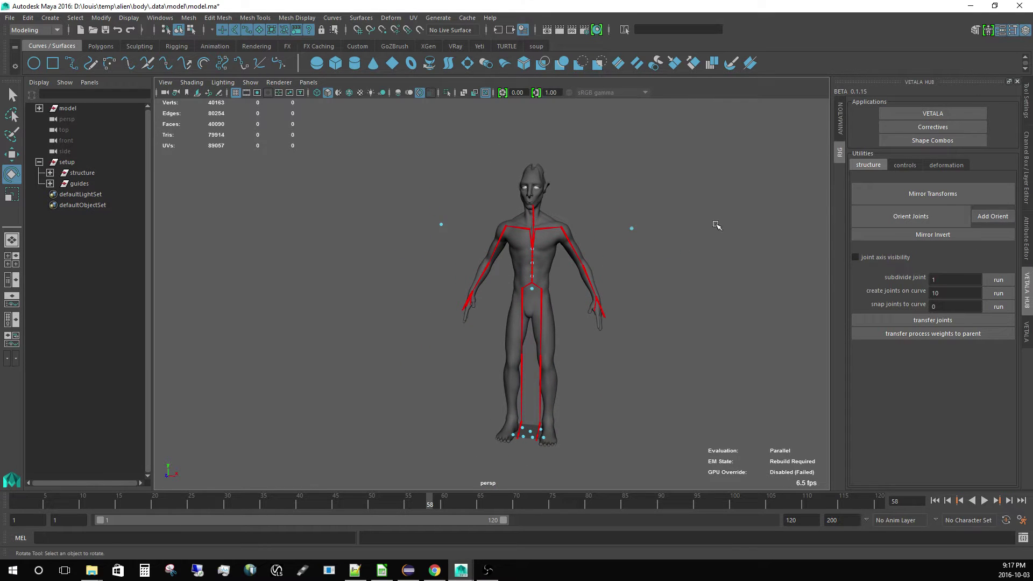
pyautogui.keyDown('alt'); pyautogui.moveTo(627, 287); pyautogui.dragTo(611, 328, button='middle'); pyautogui.keyUp('alt')
pyautogui.keyDown('alt'); pyautogui.moveTo(611, 327); pyautogui.dragTo(636, 389, button='right'); pyautogui.keyUp('alt')
pyautogui.keyDown('alt'); pyautogui.moveTo(618, 350); pyautogui.dragTo(526, 240, button='middle'); pyautogui.keyUp('alt')
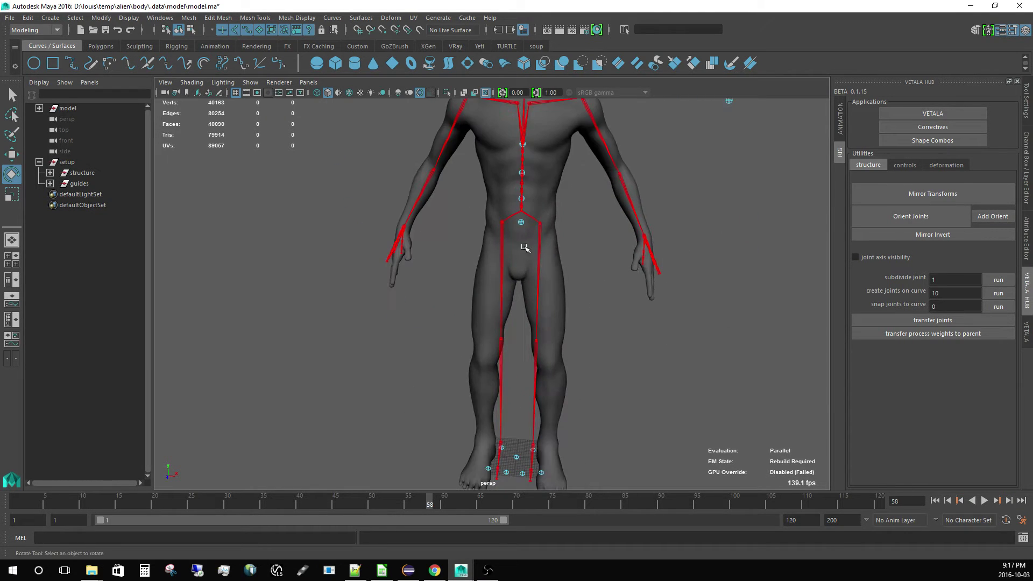
# Step: Rotate joint_leg_L outward so its joint chain follows the model's left leg
pyautogui.click(538, 272)
pyautogui.keyDown('alt'); pyautogui.moveTo(583, 405); pyautogui.dragTo(565, 207, button='middle'); pyautogui.keyUp('alt')
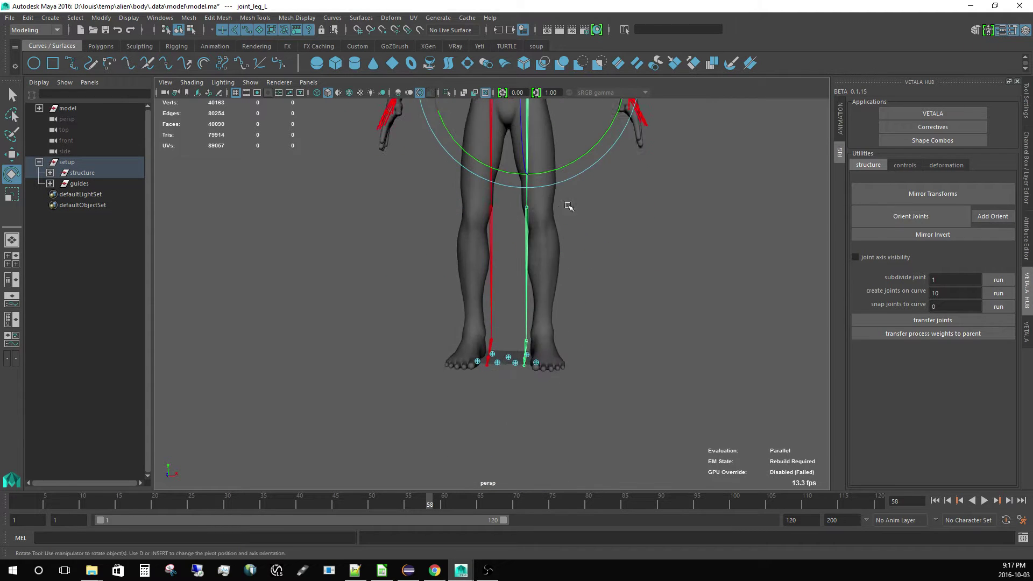
pyautogui.keyDown('alt'); pyautogui.moveTo(565, 208); pyautogui.dragTo(510, 259, button='right'); pyautogui.keyUp('alt')
pyautogui.click(535, 235)
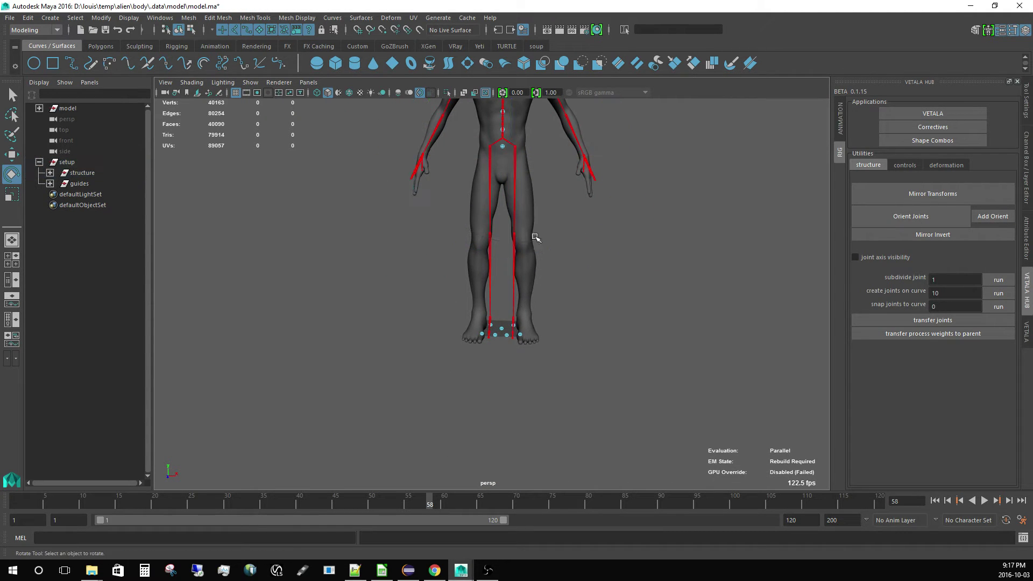
pyautogui.keyDown('alt'); pyautogui.moveTo(521, 157); pyautogui.dragTo(524, 237, button='middle'); pyautogui.keyUp('alt')
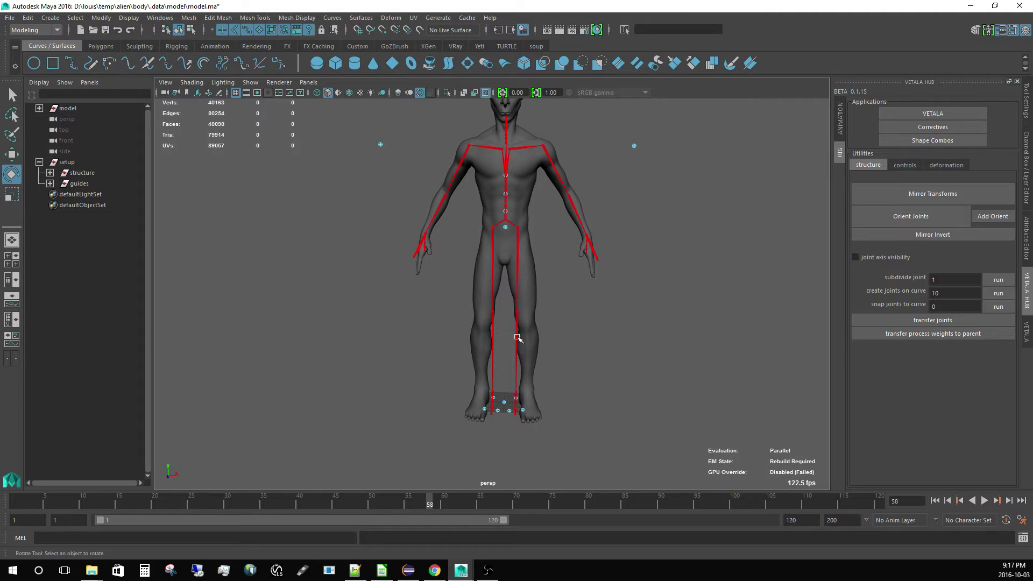
pyautogui.click(516, 289)
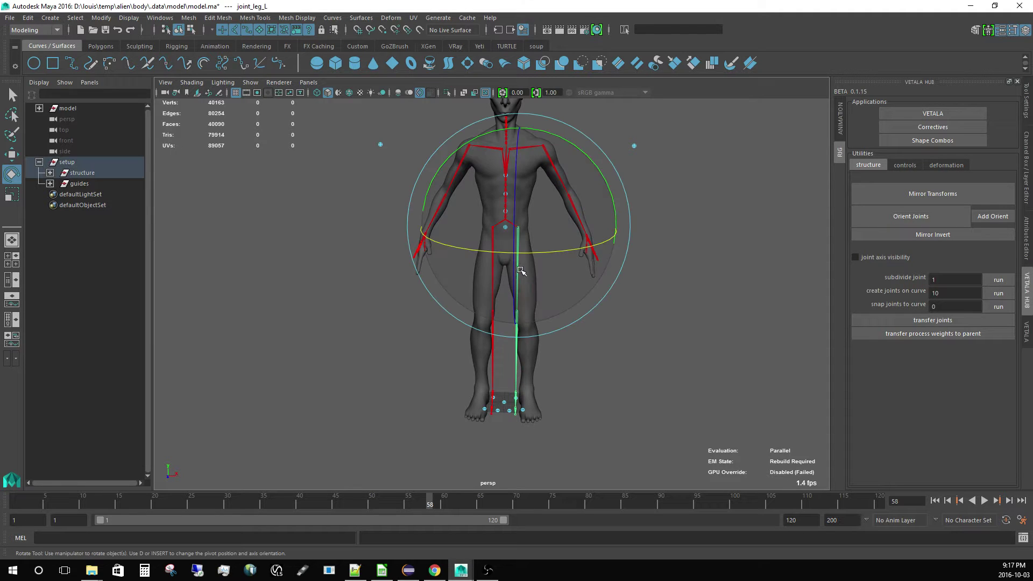
pyautogui.moveTo(600, 179); pyautogui.dragTo(604, 172)
pyautogui.keyDown('alt'); pyautogui.moveTo(588, 247); pyautogui.dragTo(589, 236); pyautogui.keyUp('alt')
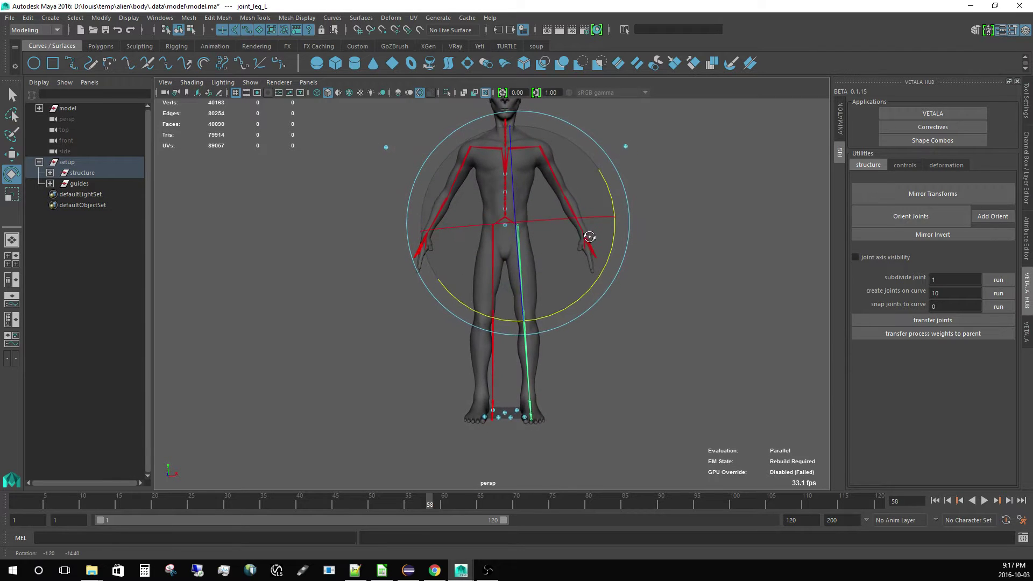
# Step: Move joint_leg_L down along the thigh and adjust it sideways to fit the hip
pyautogui.scroll(3, 581, 330)
pyautogui.press('w')
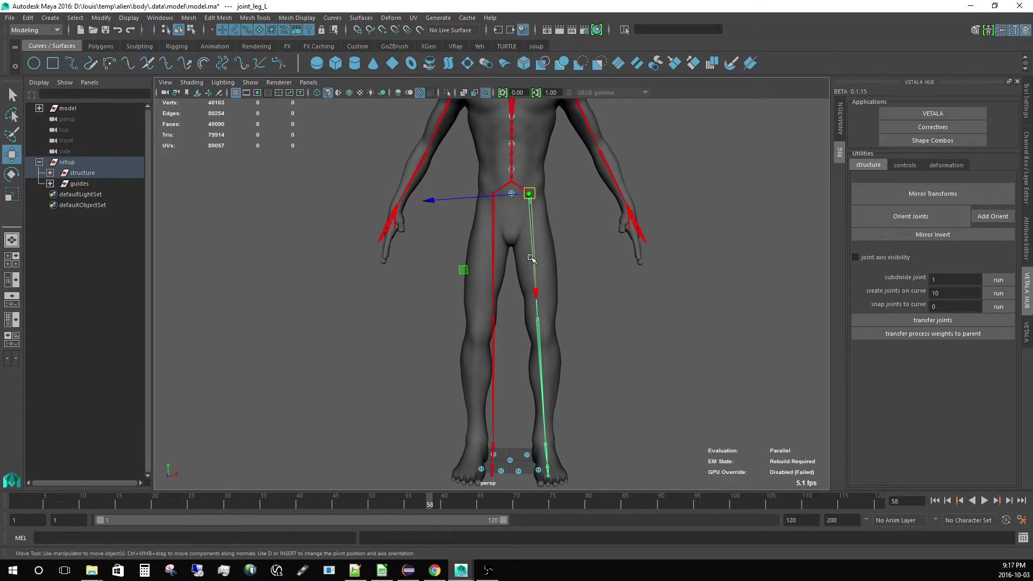
pyautogui.moveTo(532, 259); pyautogui.dragTo(534, 264)
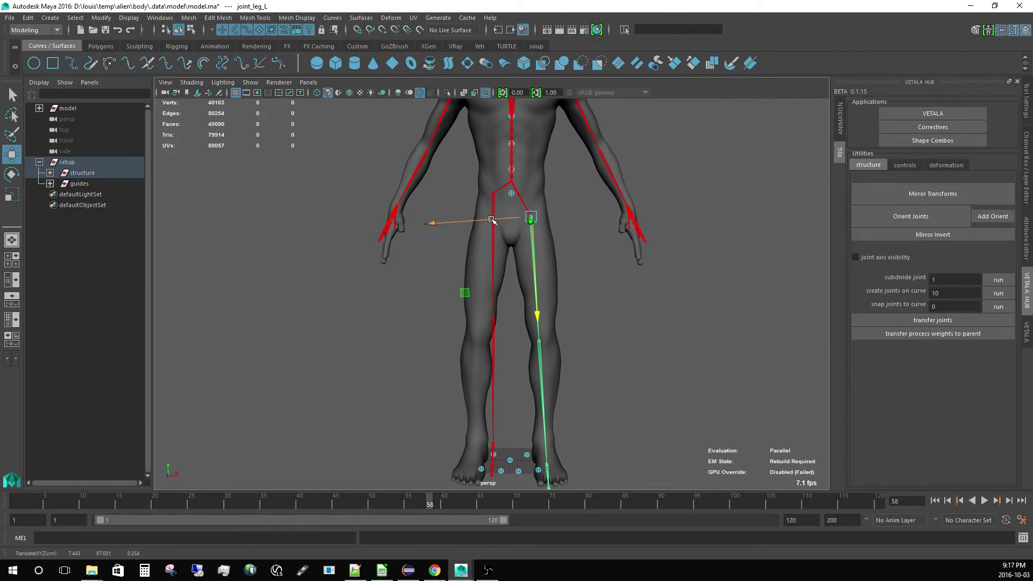
pyautogui.moveTo(491, 220); pyautogui.dragTo(493, 220)
# Step: Slide joint_knee_L up slightly along the leg to match the model's knee
pyautogui.keyDown('alt'); pyautogui.moveTo(527, 296); pyautogui.dragTo(518, 244, button='middle'); pyautogui.keyUp('alt')
pyautogui.keyDown('alt'); pyautogui.moveTo(518, 244); pyautogui.dragTo(518, 250); pyautogui.keyUp('alt')
pyautogui.click(530, 207)
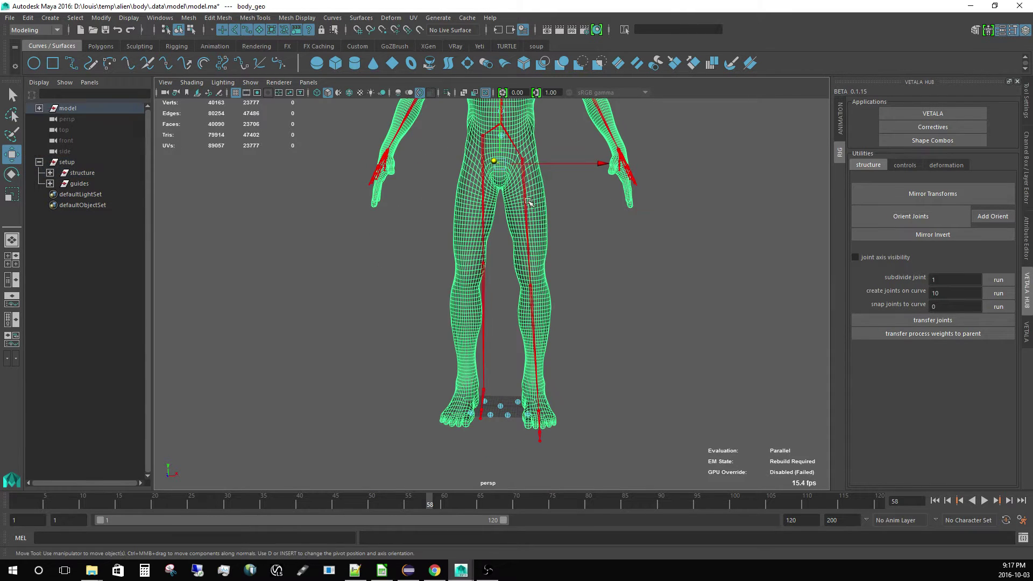
pyautogui.click(528, 231)
pyautogui.click(535, 324)
pyautogui.moveTo(529, 285); pyautogui.dragTo(527, 280)
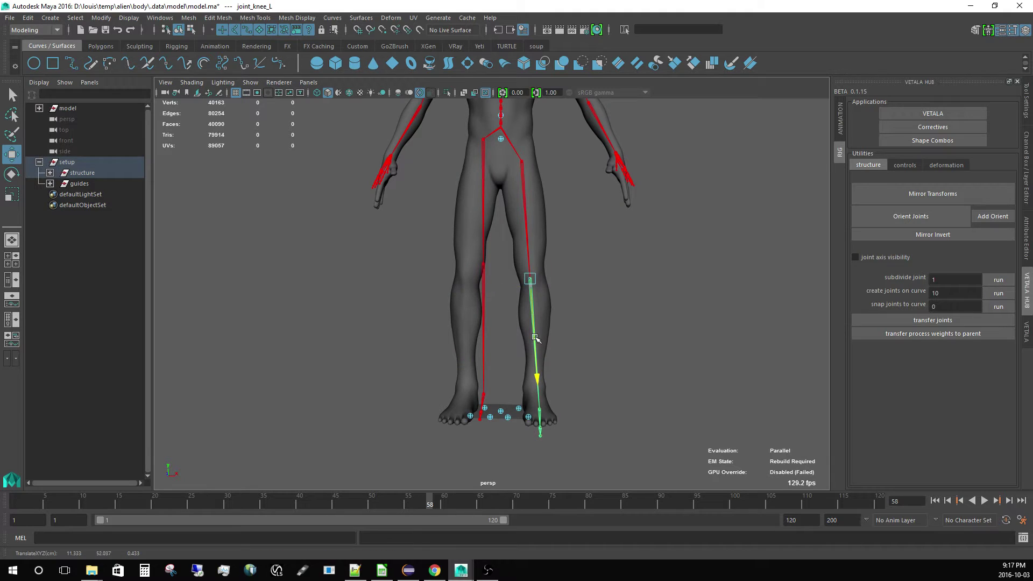
# Step: Shift joint_knee_L outward without moving its child joints to centre it in the knee, and clear the selection
pyautogui.keyDown('alt'); pyautogui.moveTo(531, 279); pyautogui.dragTo(586, 403, button='right'); pyautogui.keyUp('alt')
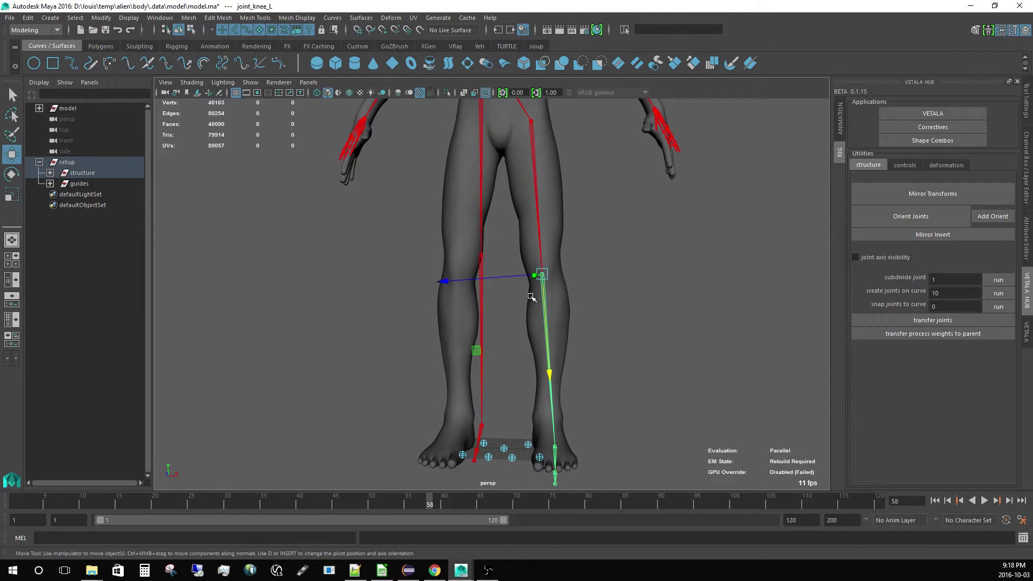
pyautogui.press('d')
pyautogui.moveTo(485, 278); pyautogui.dragTo(499, 287)
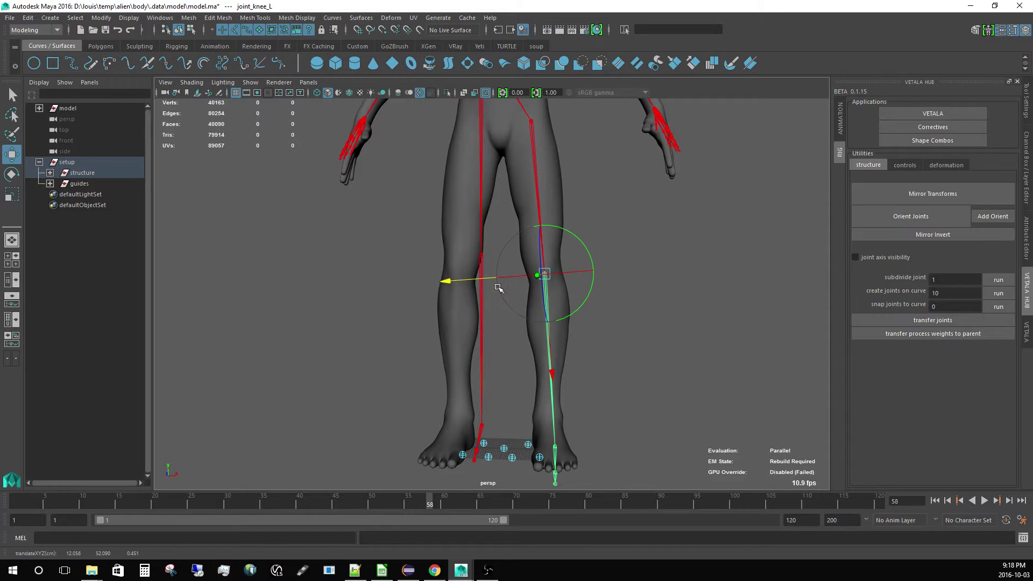
pyautogui.click(595, 288)
pyautogui.keyDown('alt'); pyautogui.moveTo(595, 288); pyautogui.dragTo(670, 379); pyautogui.keyUp('alt')
pyautogui.hotkey('ctrl', 'z')
pyautogui.hotkey('ctrl', 'z')
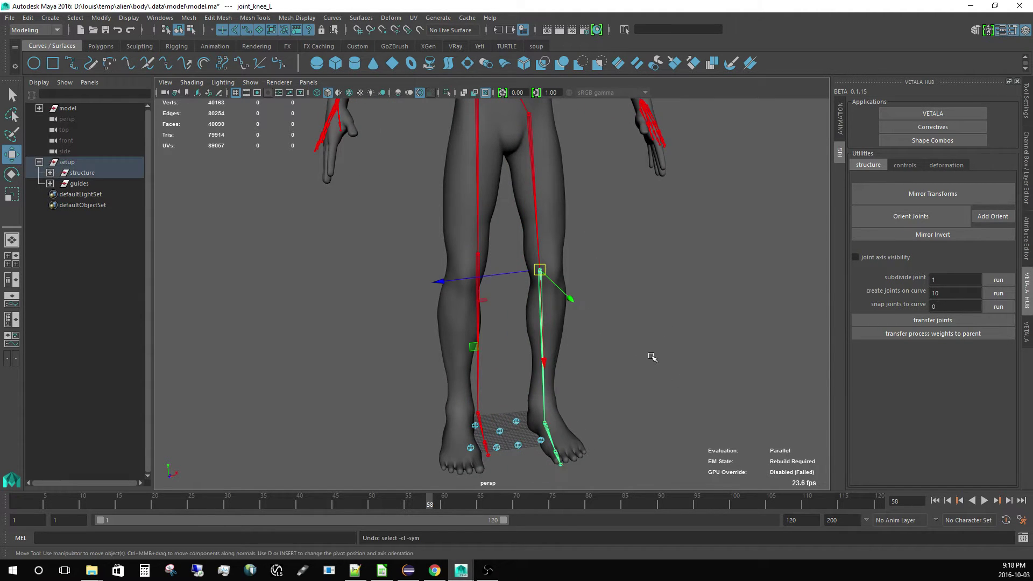
pyautogui.click(643, 328)
pyautogui.keyDown('alt'); pyautogui.moveTo(642, 333); pyautogui.dragTo(628, 339); pyautogui.keyUp('alt')
pyautogui.keyDown('alt'); pyautogui.moveTo(630, 338); pyautogui.dragTo(643, 348, button='right'); pyautogui.keyUp('alt')
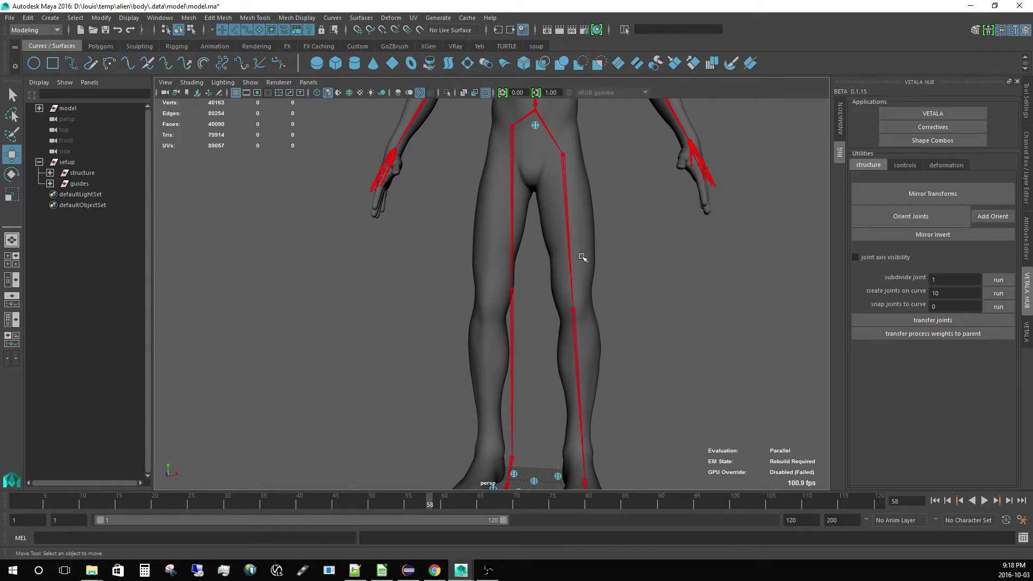
# Step: Mirror the left leg's joint placement to the right side and re-orient the joints
pyautogui.keyDown('alt'); pyautogui.moveTo(589, 292); pyautogui.dragTo(591, 347, button='right'); pyautogui.keyUp('alt')
pyautogui.keyDown('alt'); pyautogui.moveTo(583, 250); pyautogui.dragTo(577, 378, button='middle'); pyautogui.keyUp('alt')
pyautogui.keyDown('alt'); pyautogui.moveTo(577, 378); pyautogui.dragTo(643, 356, button='right'); pyautogui.keyUp('alt')
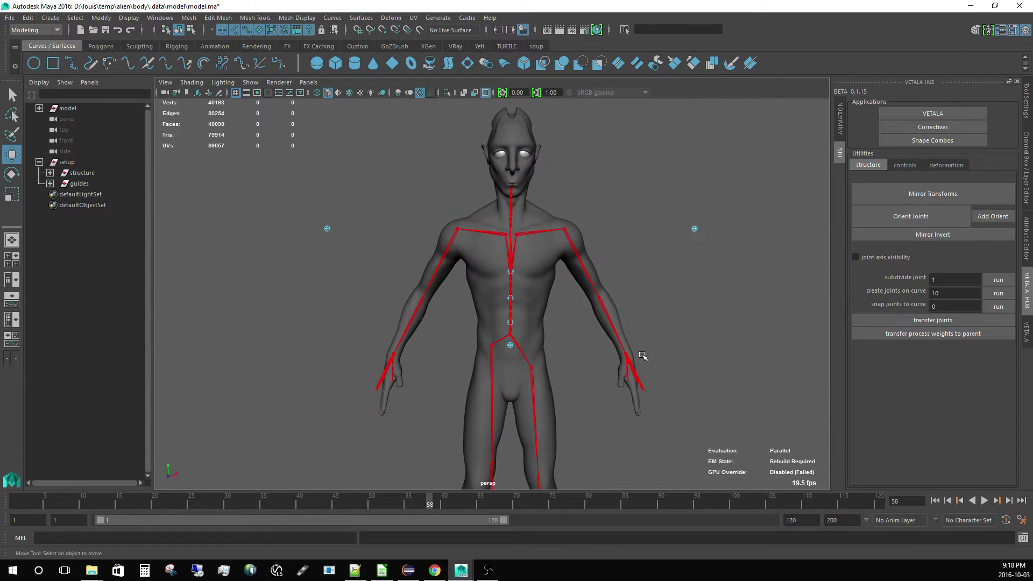
pyautogui.keyDown('alt'); pyautogui.moveTo(633, 402); pyautogui.dragTo(646, 319, button='middle'); pyautogui.keyUp('alt')
pyautogui.click(899, 188)
pyautogui.keyDown('alt'); pyautogui.moveTo(647, 273); pyautogui.dragTo(668, 283, button='middle'); pyautogui.keyUp('alt')
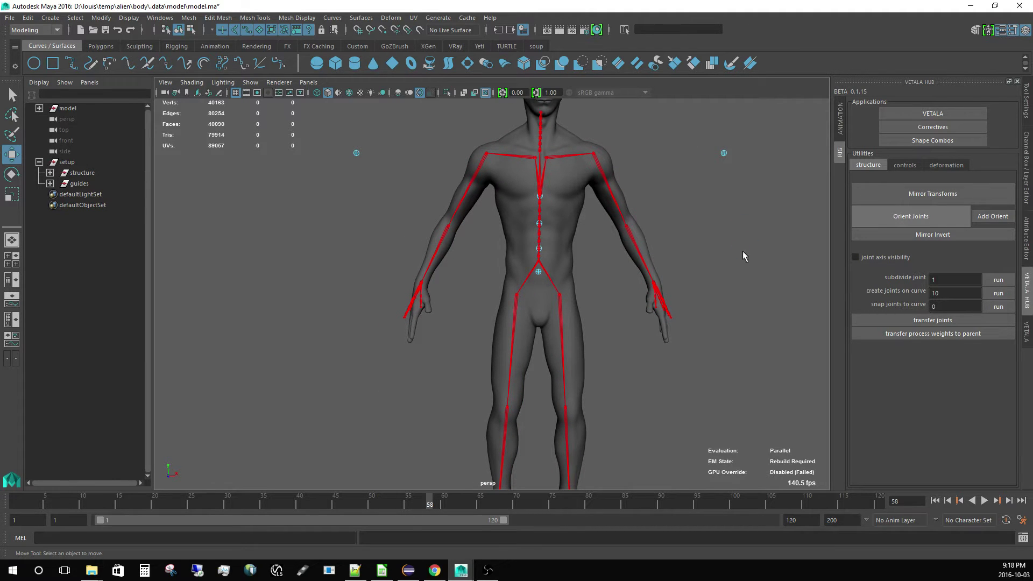
# Step: Examine the mirrored skeleton's fit in the torso, arms and neck from several angles
pyautogui.keyDown('alt'); pyautogui.moveTo(740, 258); pyautogui.dragTo(531, 304); pyautogui.keyUp('alt')
pyautogui.keyDown('alt'); pyautogui.moveTo(532, 304); pyautogui.dragTo(601, 262, button='right'); pyautogui.keyUp('alt')
pyautogui.keyDown('alt'); pyautogui.moveTo(652, 252); pyautogui.dragTo(663, 268); pyautogui.keyUp('alt')
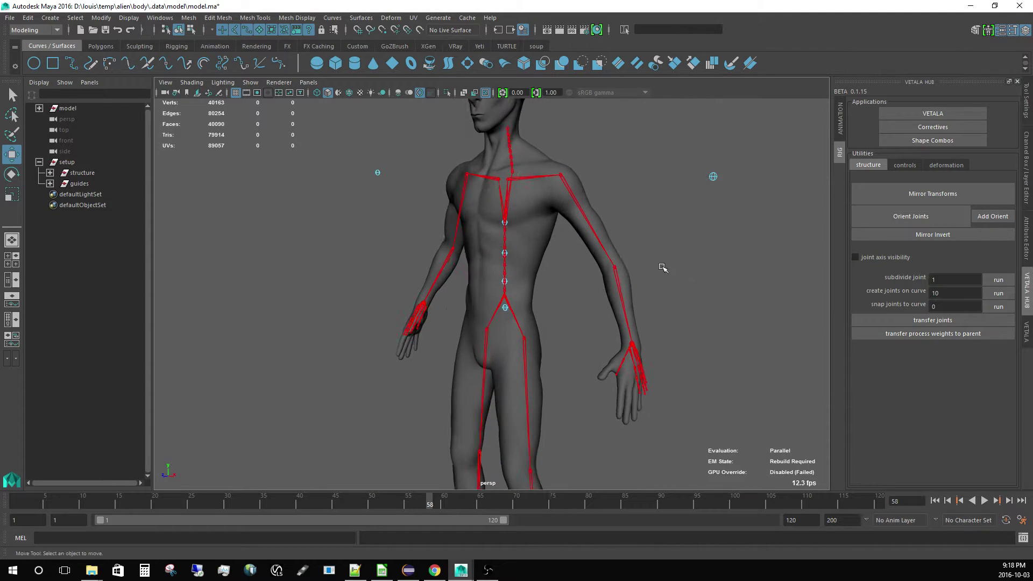
pyautogui.keyDown('alt'); pyautogui.moveTo(648, 289); pyautogui.dragTo(624, 389, button='right'); pyautogui.keyUp('alt')
pyautogui.keyDown('alt'); pyautogui.moveTo(546, 253); pyautogui.dragTo(624, 294); pyautogui.keyUp('alt')
pyautogui.keyDown('alt'); pyautogui.moveTo(607, 229); pyautogui.dragTo(608, 311, button='middle'); pyautogui.keyUp('alt')
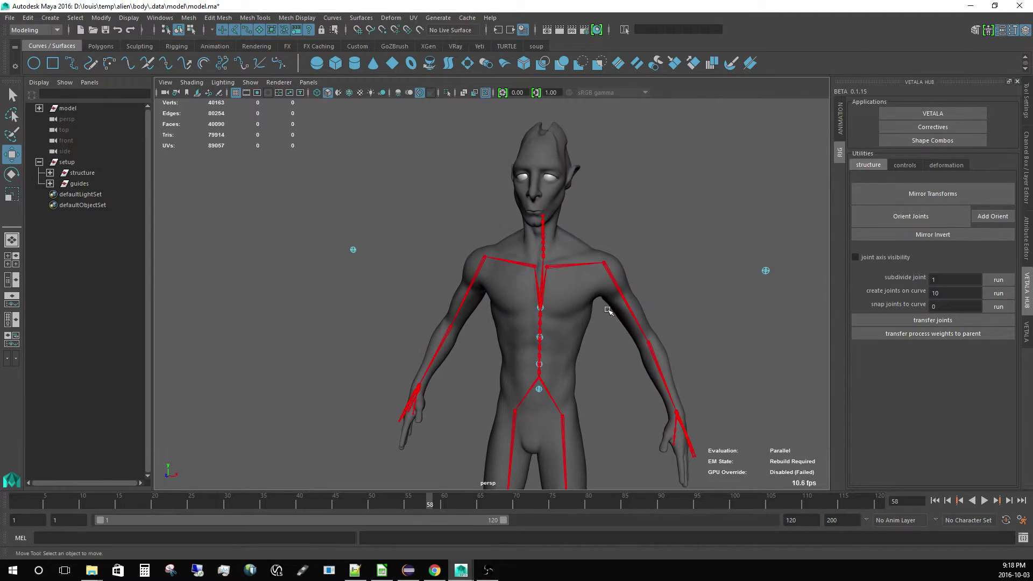
pyautogui.keyDown('alt'); pyautogui.moveTo(608, 311); pyautogui.dragTo(503, 261); pyautogui.keyUp('alt')
pyautogui.keyDown('alt'); pyautogui.moveTo(389, 222); pyautogui.dragTo(371, 234, button='right'); pyautogui.keyUp('alt')
pyautogui.keyDown('alt'); pyautogui.moveTo(473, 247); pyautogui.dragTo(399, 269); pyautogui.keyUp('alt')
pyautogui.keyDown('alt'); pyautogui.moveTo(398, 269); pyautogui.dragTo(345, 212, button='right'); pyautogui.keyUp('alt')
pyautogui.keyDown('alt'); pyautogui.moveTo(344, 212); pyautogui.dragTo(390, 233, button='middle'); pyautogui.keyUp('alt')
pyautogui.keyDown('alt'); pyautogui.moveTo(462, 269); pyautogui.dragTo(466, 307); pyautogui.keyUp('alt')
# Step: Move joint_neck_1 up and forward to the base of the neck in the side view
pyautogui.press('space')
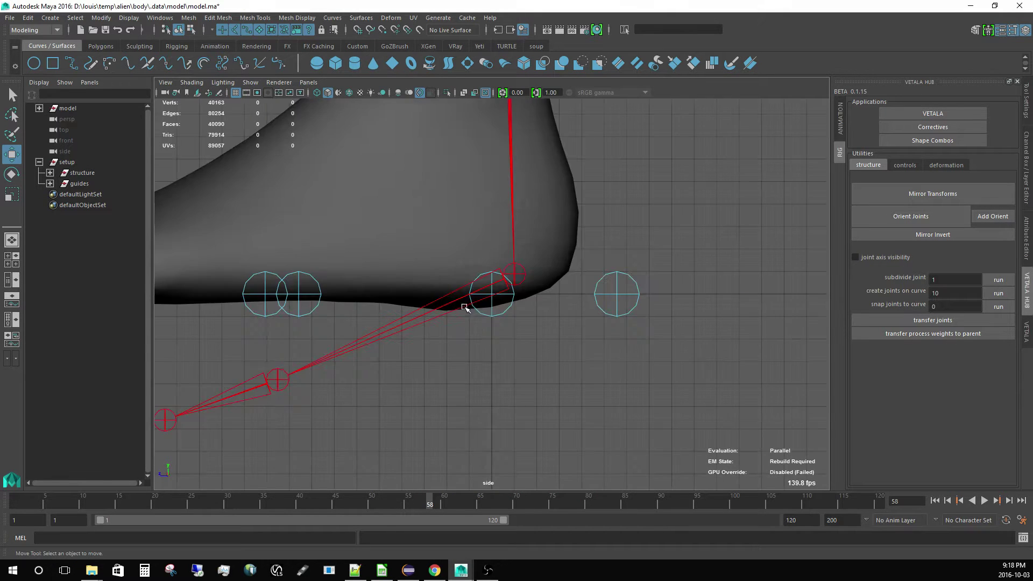
pyautogui.keyDown('alt'); pyautogui.moveTo(495, 139); pyautogui.dragTo(564, 373, button='middle'); pyautogui.keyUp('alt')
pyautogui.keyDown('alt'); pyautogui.moveTo(565, 374); pyautogui.dragTo(441, 231, button='right'); pyautogui.keyUp('alt')
pyautogui.keyDown('alt'); pyautogui.moveTo(425, 191); pyautogui.dragTo(428, 468, button='middle'); pyautogui.keyUp('alt')
pyautogui.keyDown('alt'); pyautogui.moveTo(425, 135); pyautogui.dragTo(439, 452, button='middle'); pyautogui.keyUp('alt')
pyautogui.keyDown('alt'); pyautogui.moveTo(438, 140); pyautogui.dragTo(447, 440, button='middle'); pyautogui.keyUp('alt')
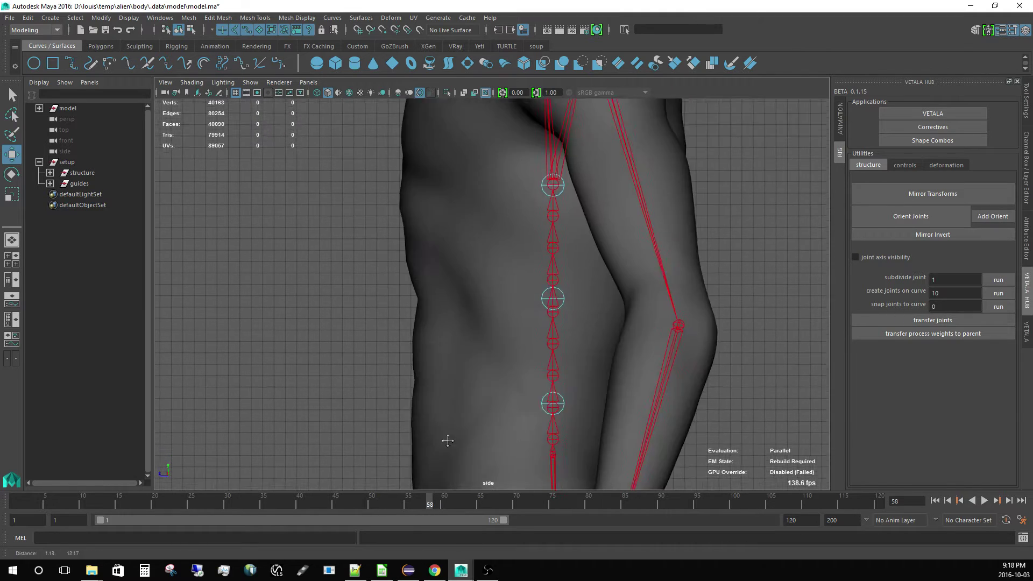
pyautogui.keyDown('alt'); pyautogui.moveTo(451, 177); pyautogui.dragTo(463, 446, button='middle'); pyautogui.keyUp('alt')
pyautogui.keyDown('alt'); pyautogui.moveTo(468, 119); pyautogui.dragTo(479, 351, button='middle'); pyautogui.keyUp('alt')
pyautogui.click(555, 391)
pyautogui.moveTo(556, 391); pyautogui.dragTo(513, 329)
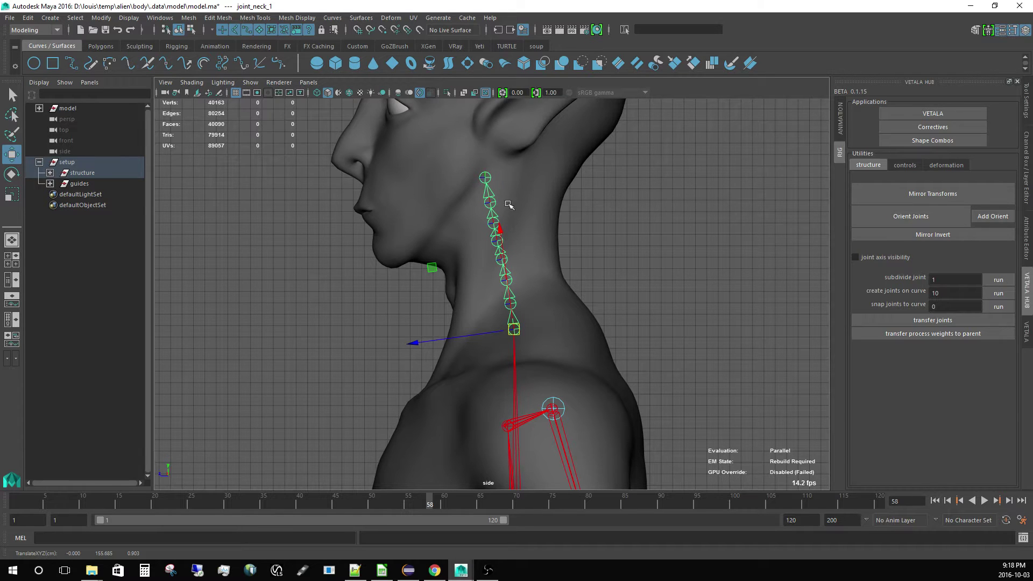
# Step: Show the model in wireframe and draw an EP curve from the base of the neck up to the back of the head
pyautogui.press('4')
pyautogui.click(249, 231)
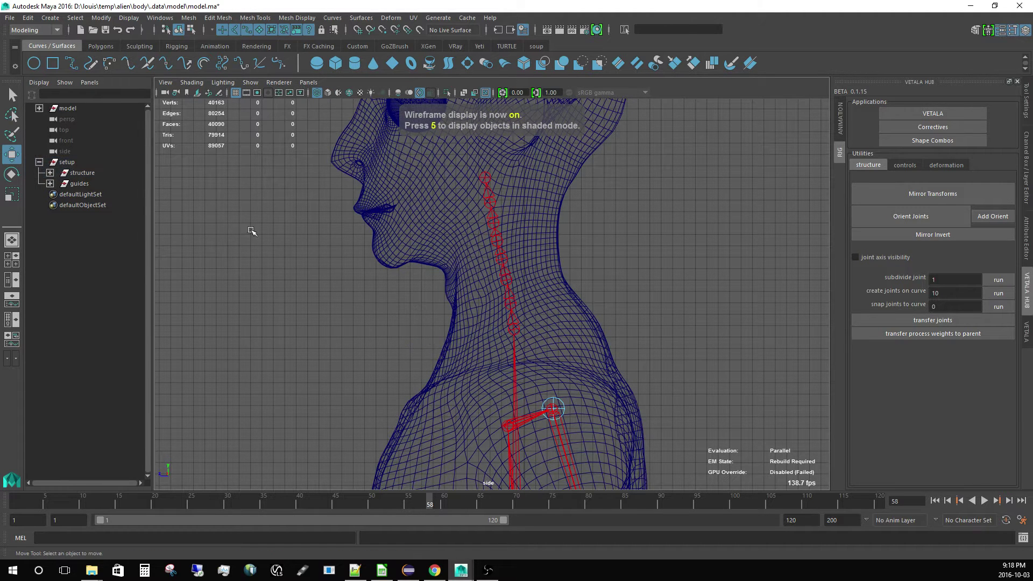
pyautogui.click(72, 62)
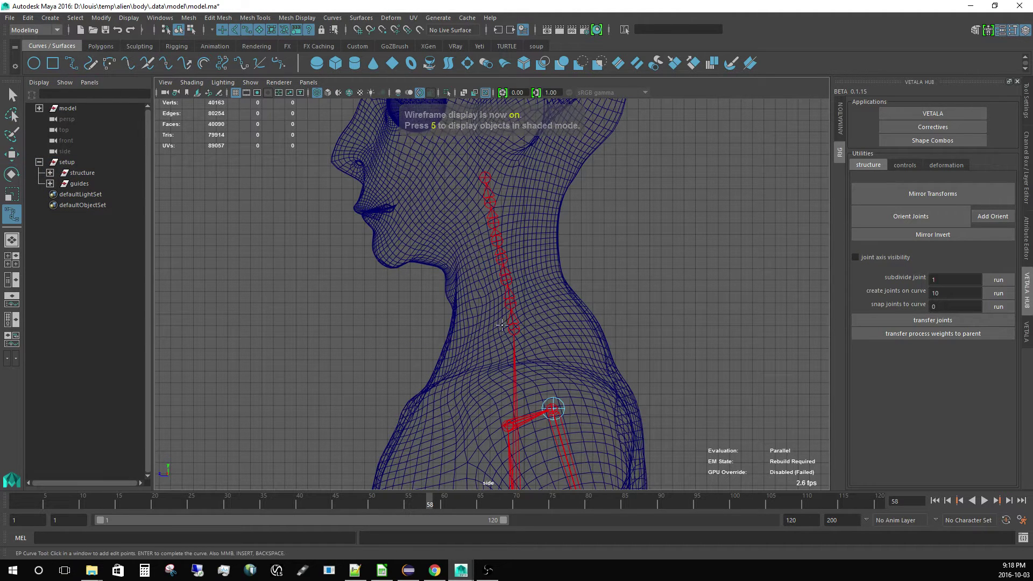
pyautogui.click(510, 317)
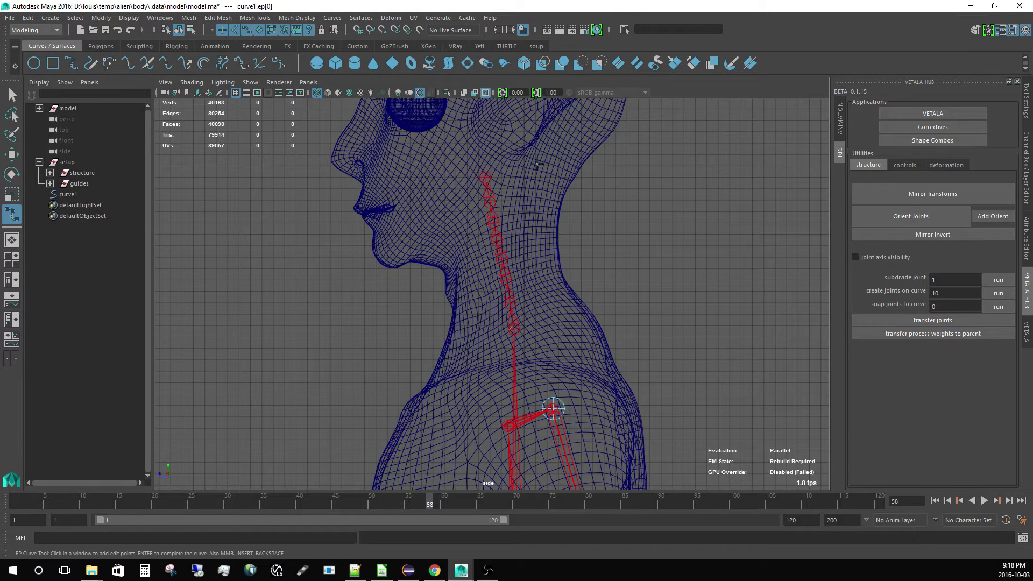
pyautogui.click(524, 157)
pyautogui.press('w')
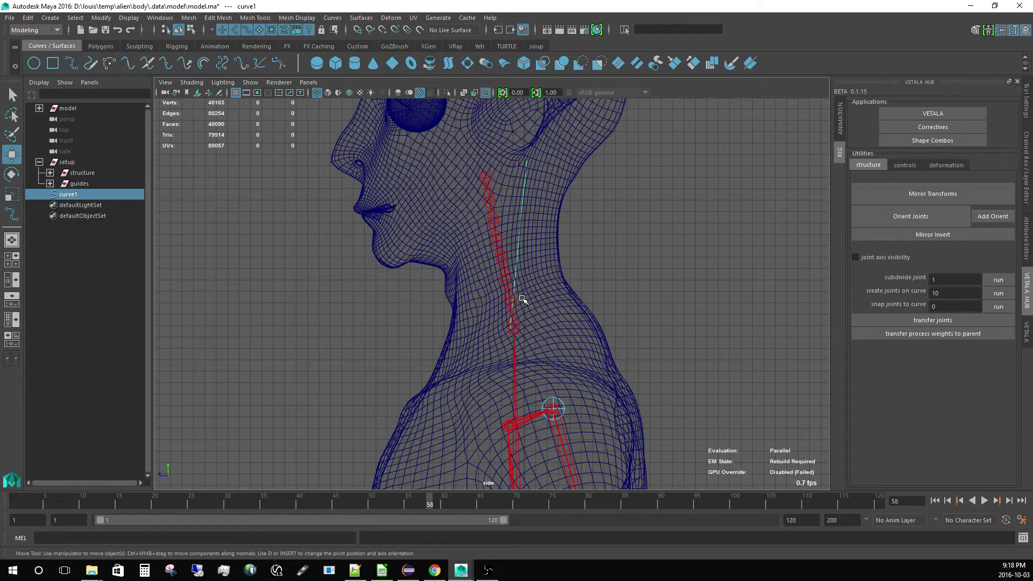
pyautogui.keyDown('alt'); pyautogui.moveTo(526, 301); pyautogui.dragTo(526, 332, button='right'); pyautogui.keyUp('alt')
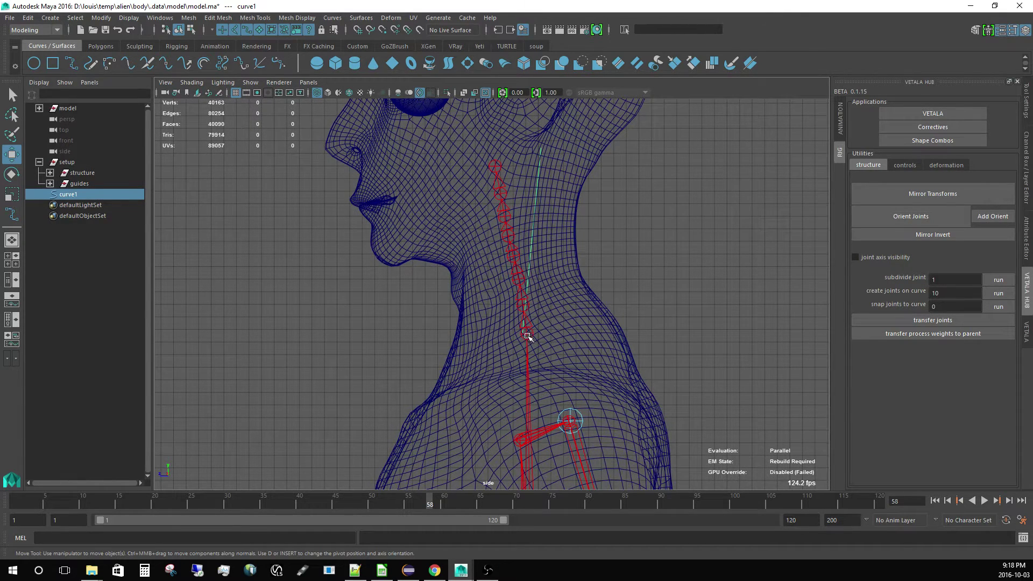
# Step: Expand the skeleton hierarchy and select the whole neck chain from joint_neck_1 to joint_head
pyautogui.click(527, 337)
pyautogui.press('f')
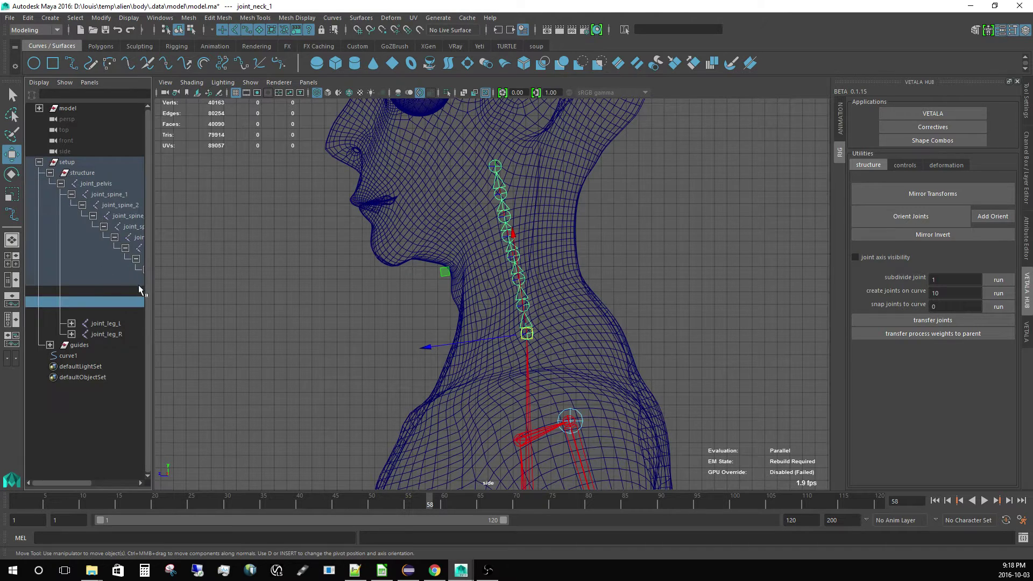
pyautogui.moveTo(150, 276); pyautogui.dragTo(259, 296)
pyautogui.keyDown('shift'); pyautogui.click(169, 291); pyautogui.keyUp('shift')
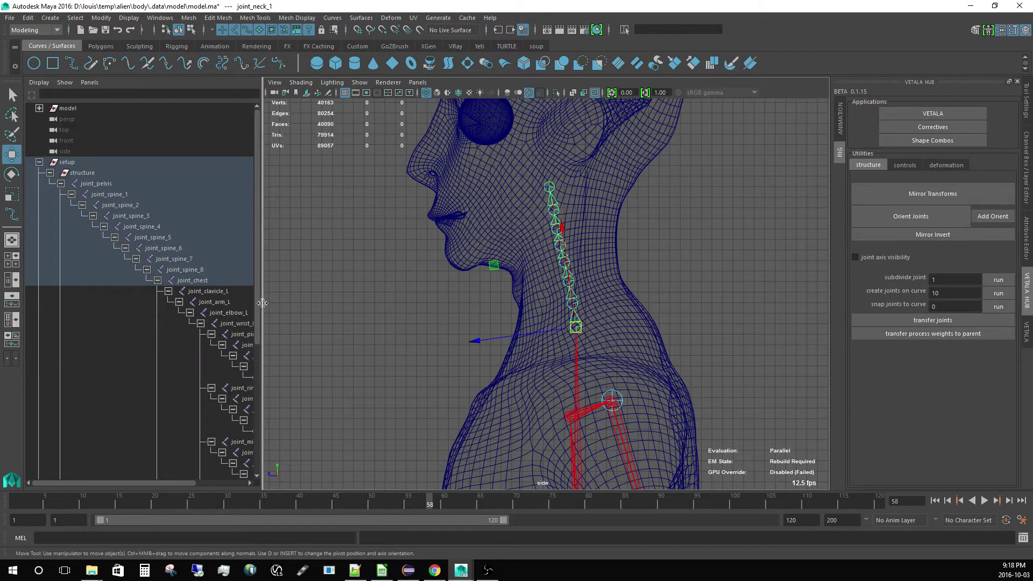
pyautogui.moveTo(262, 303); pyautogui.dragTo(328, 369)
pyautogui.moveTo(331, 322); pyautogui.dragTo(331, 376)
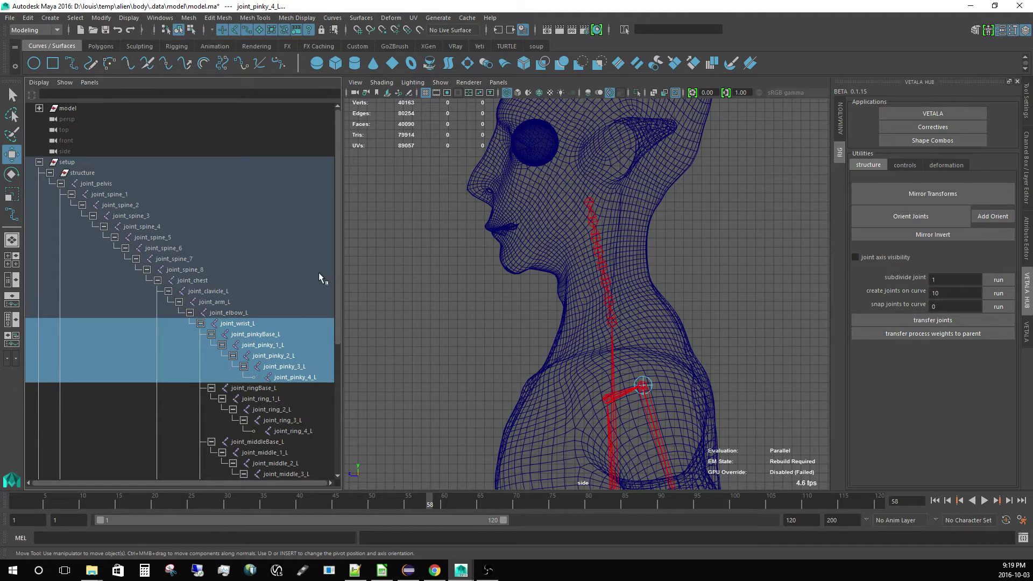
pyautogui.click(223, 260)
pyautogui.moveTo(337, 299); pyautogui.dragTo(334, 456)
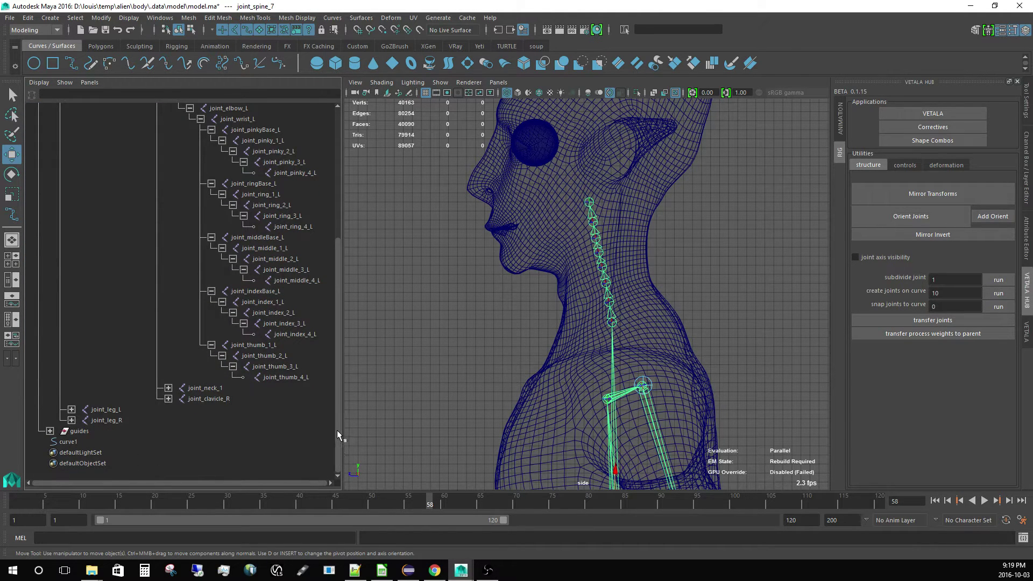
pyautogui.click(167, 388)
pyautogui.keyDown('shift'); pyautogui.click(179, 399); pyautogui.keyUp('shift')
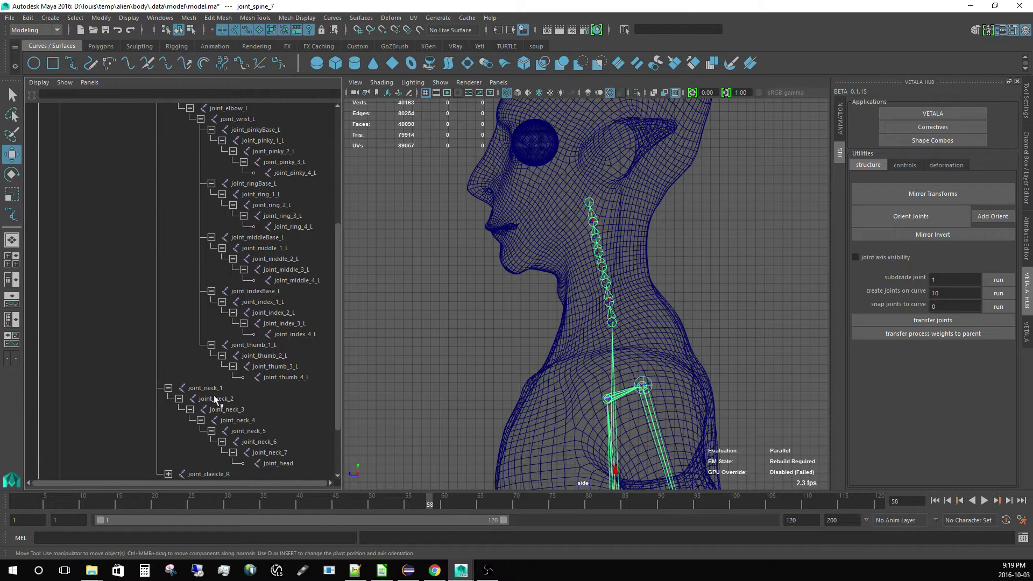
pyautogui.moveTo(207, 388); pyautogui.dragTo(303, 462)
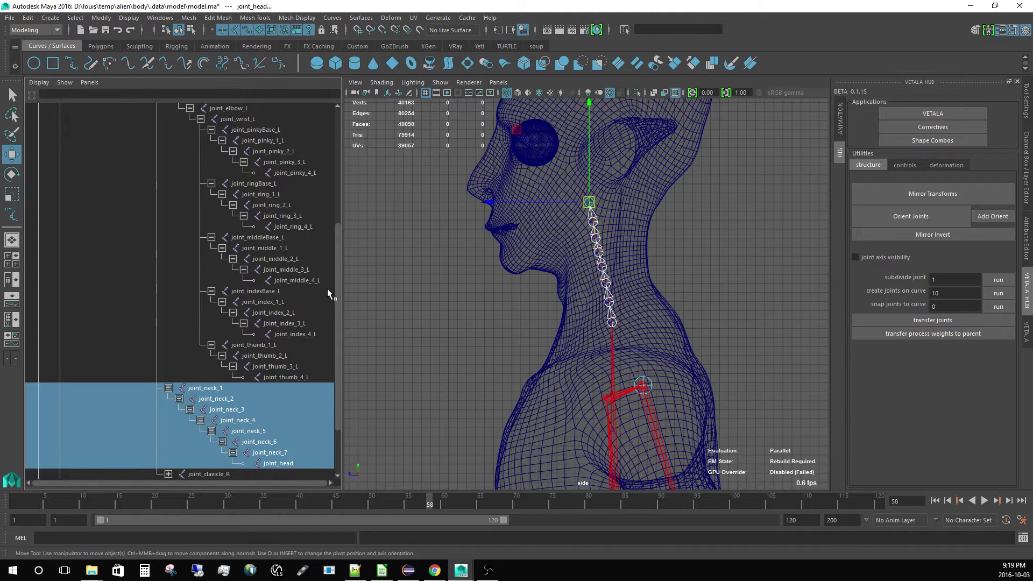
# Step: Add curve1 to the selected neck chain and snap the joints to the curve
pyautogui.scroll(-5, 337, 296)
pyautogui.keyDown('ctrl'); pyautogui.click(68, 442); pyautogui.keyUp('ctrl')
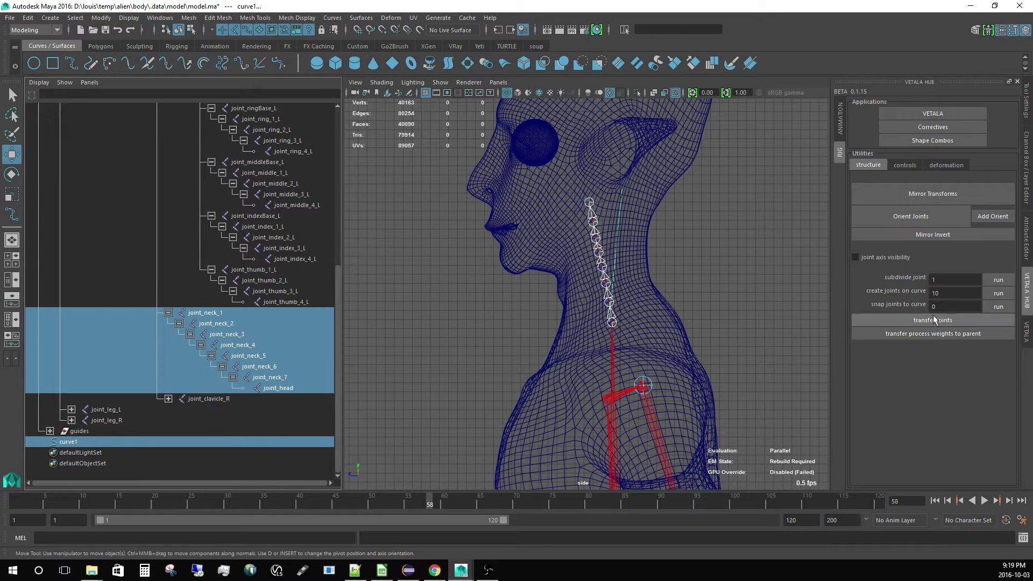
pyautogui.click(998, 309)
pyautogui.keyDown('alt'); pyautogui.moveTo(545, 265); pyautogui.dragTo(511, 287, button='middle'); pyautogui.keyUp('alt')
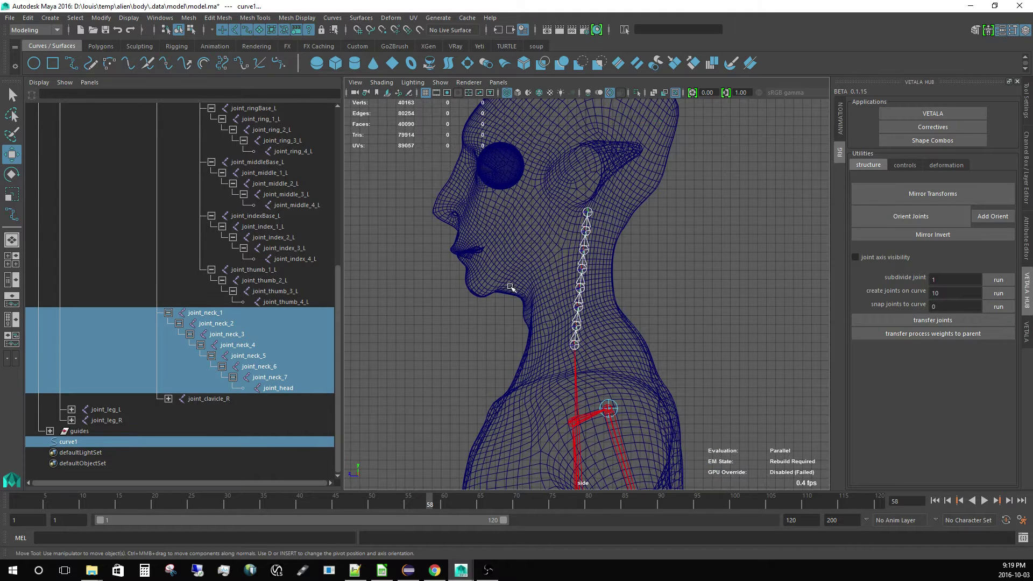
pyautogui.click(690, 278)
pyautogui.keyDown('alt'); pyautogui.moveTo(690, 278); pyautogui.dragTo(702, 350, button='right'); pyautogui.keyUp('alt')
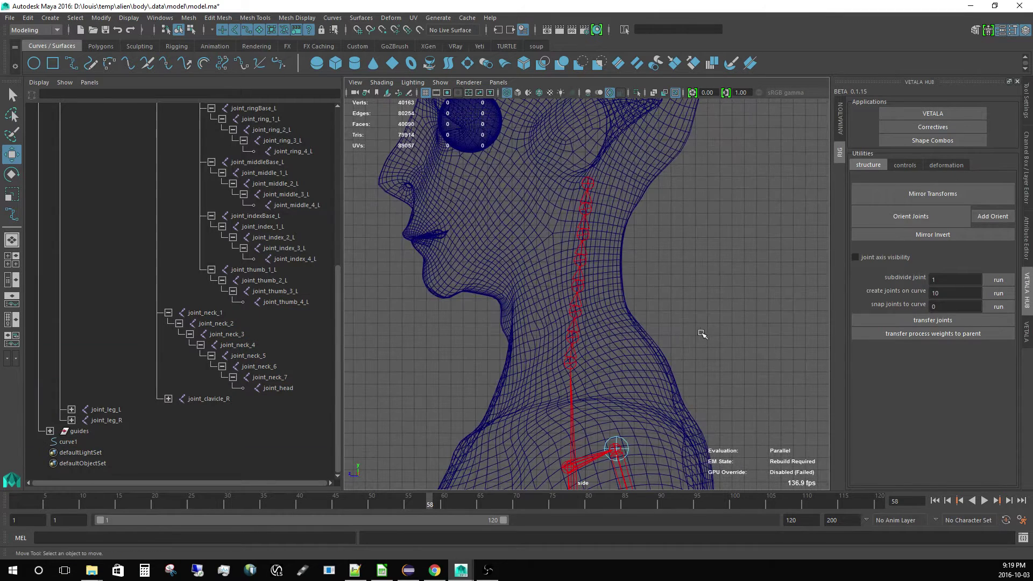
pyautogui.keyDown('alt'); pyautogui.click(703, 334); pyautogui.keyUp('alt')
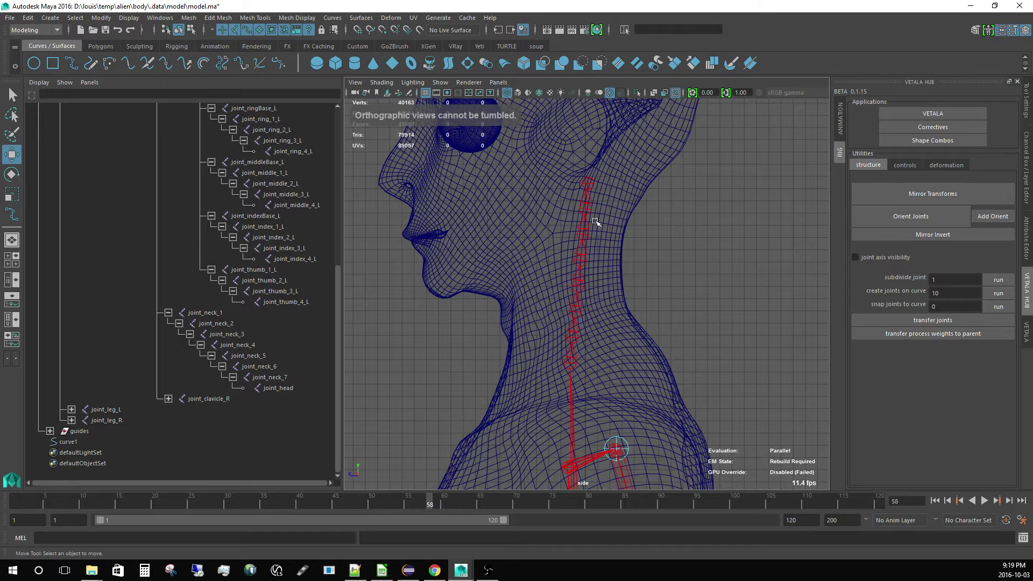
# Step: Move only joint_clavicle_L's pivot forward to the front of the chest and up level with the shoulder, and mirror the transforms
pyautogui.keyDown('alt'); pyautogui.moveTo(610, 367); pyautogui.dragTo(611, 134, button='middle'); pyautogui.keyUp('alt')
pyautogui.click(575, 230)
pyautogui.keyDown('alt'); pyautogui.moveTo(586, 277); pyautogui.dragTo(591, 319, button='middle'); pyautogui.keyUp('alt')
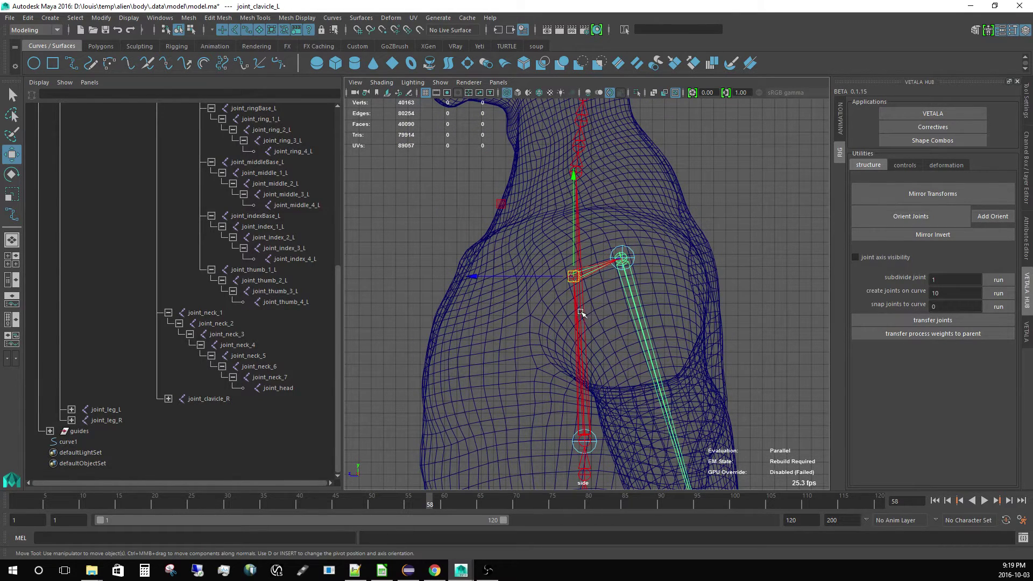
pyautogui.press('d')
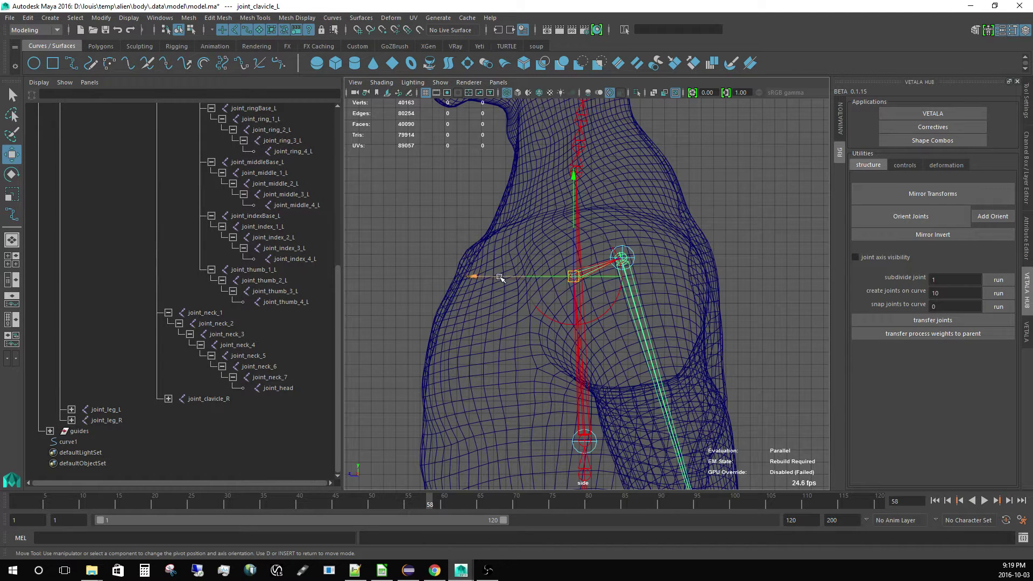
pyautogui.moveTo(500, 277); pyautogui.dragTo(417, 277)
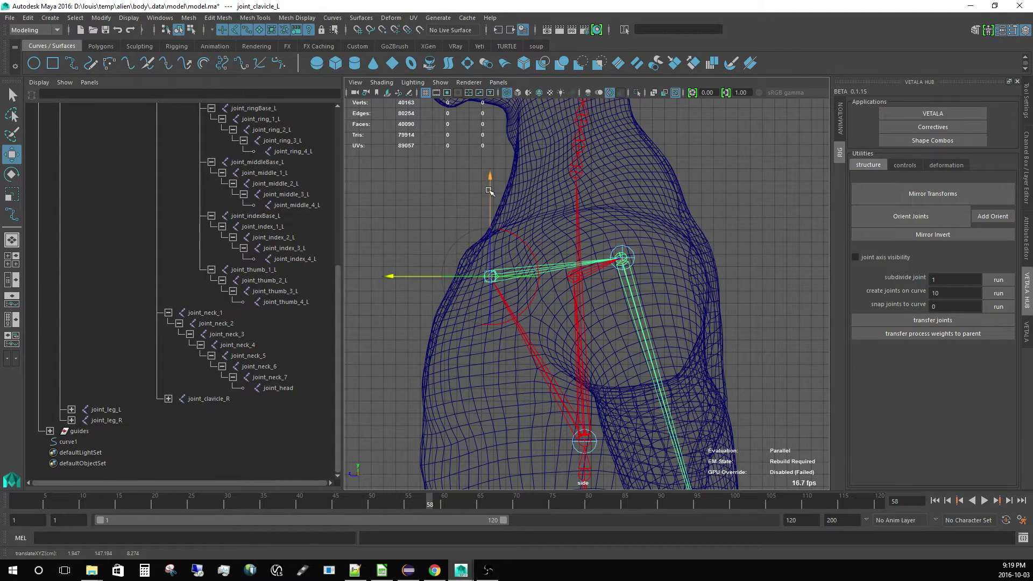
pyautogui.click(488, 170)
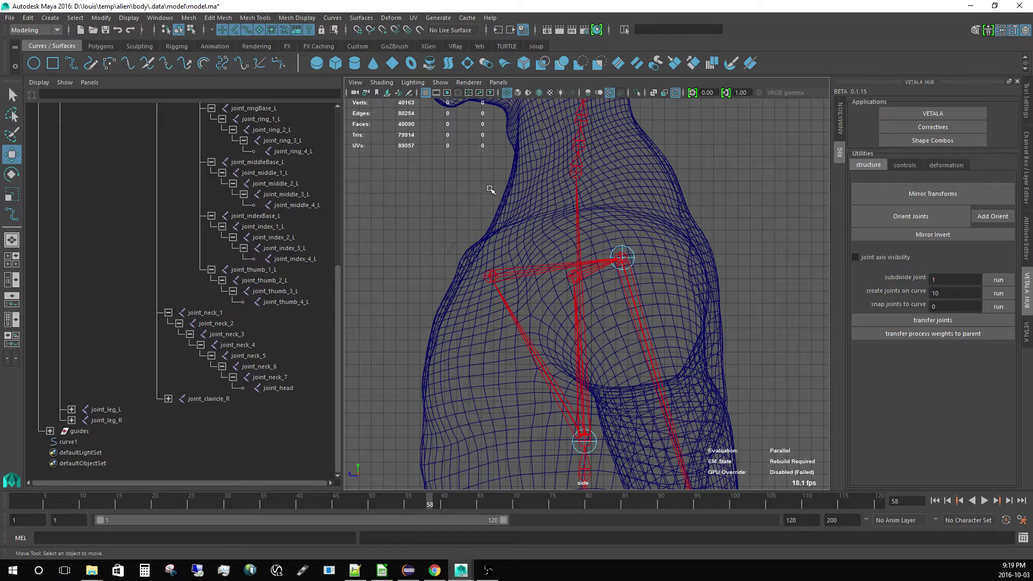
pyautogui.click(505, 230)
pyautogui.moveTo(489, 189); pyautogui.dragTo(489, 161)
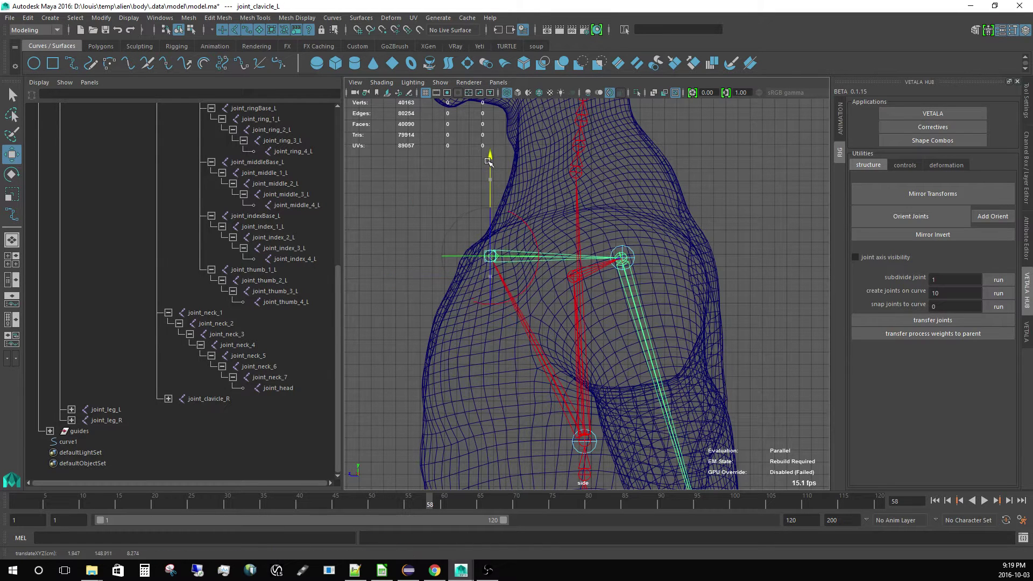
pyautogui.click(932, 193)
# Step: Examine the mirrored clavicle placement from the front in the perspective view
pyautogui.press('space')
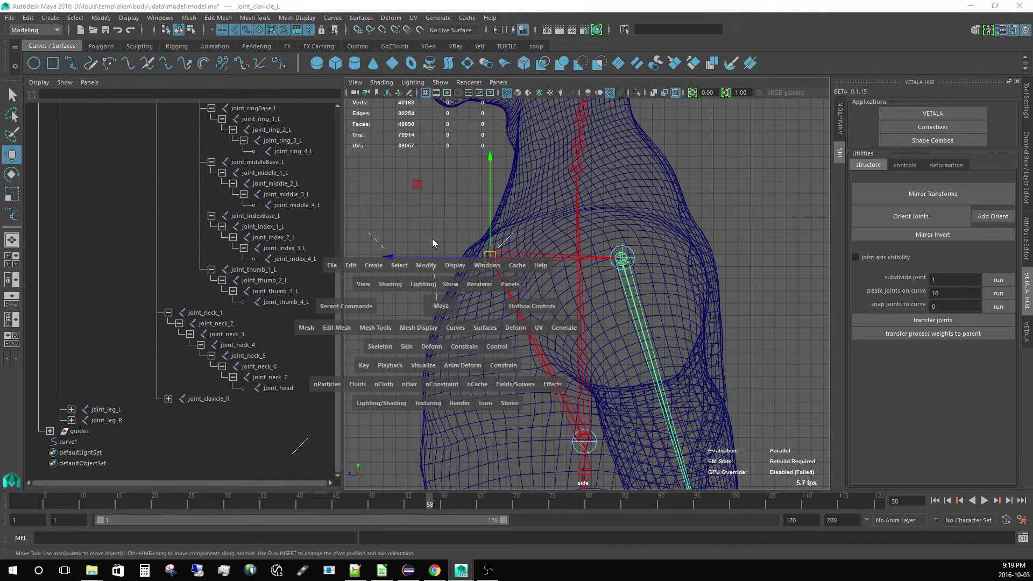
pyautogui.moveTo(432, 243); pyautogui.dragTo(432, 236)
pyautogui.keyDown('alt'); pyautogui.moveTo(441, 325); pyautogui.dragTo(534, 327); pyautogui.keyUp('alt')
pyautogui.keyDown('alt'); pyautogui.moveTo(535, 327); pyautogui.dragTo(458, 308, button='middle'); pyautogui.keyUp('alt')
pyautogui.keyDown('alt'); pyautogui.moveTo(457, 309); pyautogui.dragTo(649, 325, button='right'); pyautogui.keyUp('alt')
pyautogui.keyDown('alt'); pyautogui.moveTo(650, 325); pyautogui.dragTo(674, 320); pyautogui.keyUp('alt')
pyautogui.keyDown('alt'); pyautogui.moveTo(682, 315); pyautogui.dragTo(647, 316); pyautogui.keyUp('alt')
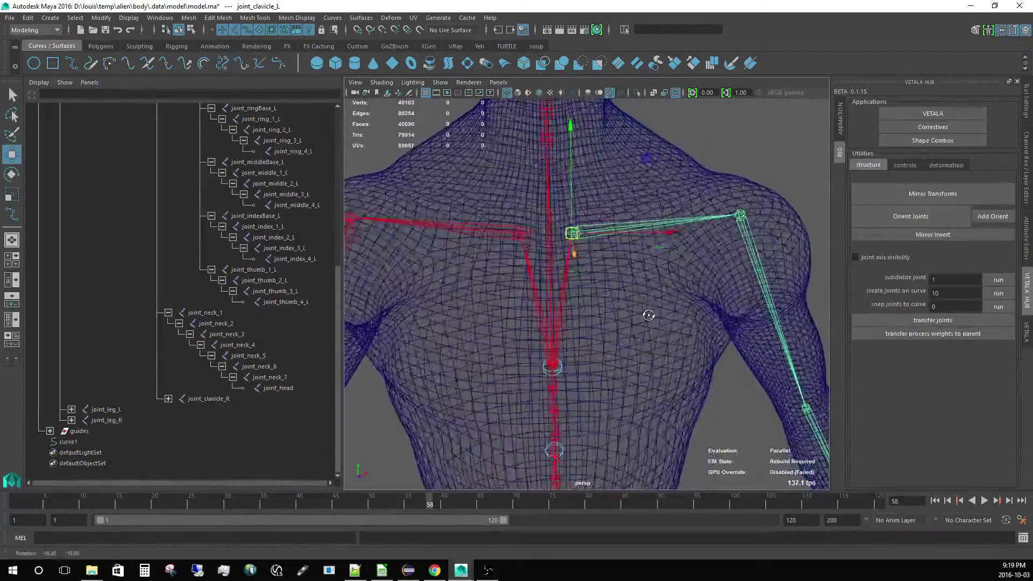
# Step: Enable snapping to projected center and place joint_thumb_1_L inside the base of the left thumb
pyautogui.keyDown('alt'); pyautogui.moveTo(648, 316); pyautogui.dragTo(491, 196, button='right'); pyautogui.keyUp('alt')
pyautogui.keyDown('alt'); pyautogui.moveTo(636, 405); pyautogui.dragTo(574, 272, button='middle'); pyautogui.keyUp('alt')
pyautogui.keyDown('alt'); pyautogui.moveTo(574, 272); pyautogui.dragTo(534, 322); pyautogui.keyUp('alt')
pyautogui.keyDown('alt'); pyautogui.moveTo(535, 321); pyautogui.dragTo(659, 335, button='right'); pyautogui.keyUp('alt')
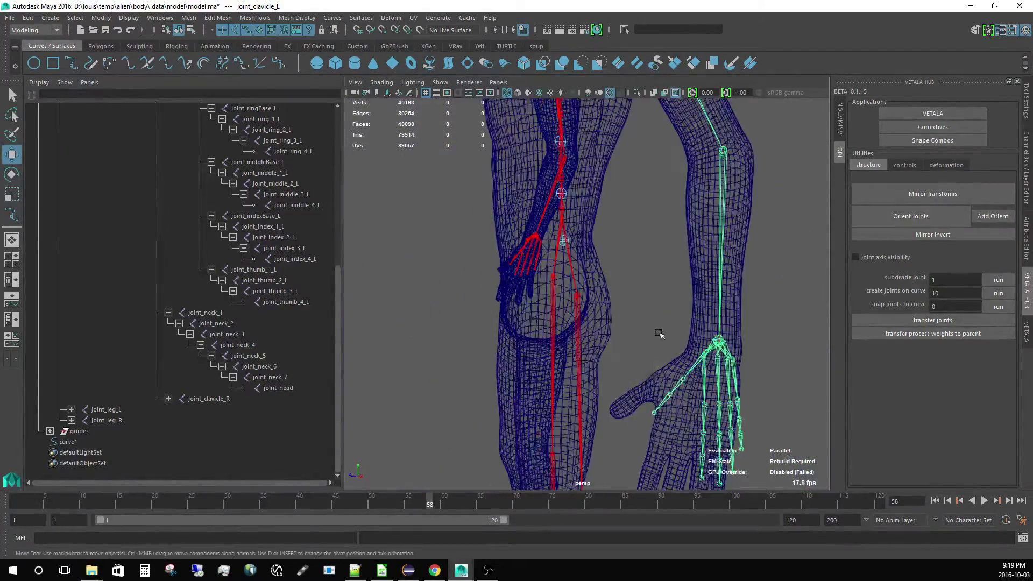
pyautogui.keyDown('alt'); pyautogui.moveTo(660, 334); pyautogui.dragTo(661, 210, button='middle'); pyautogui.keyUp('alt')
pyautogui.keyDown('alt'); pyautogui.moveTo(661, 210); pyautogui.dragTo(643, 353, button='right'); pyautogui.keyUp('alt')
pyautogui.keyDown('alt'); pyautogui.moveTo(683, 285); pyautogui.dragTo(559, 336, button='middle'); pyautogui.keyUp('alt')
pyautogui.click(678, 322)
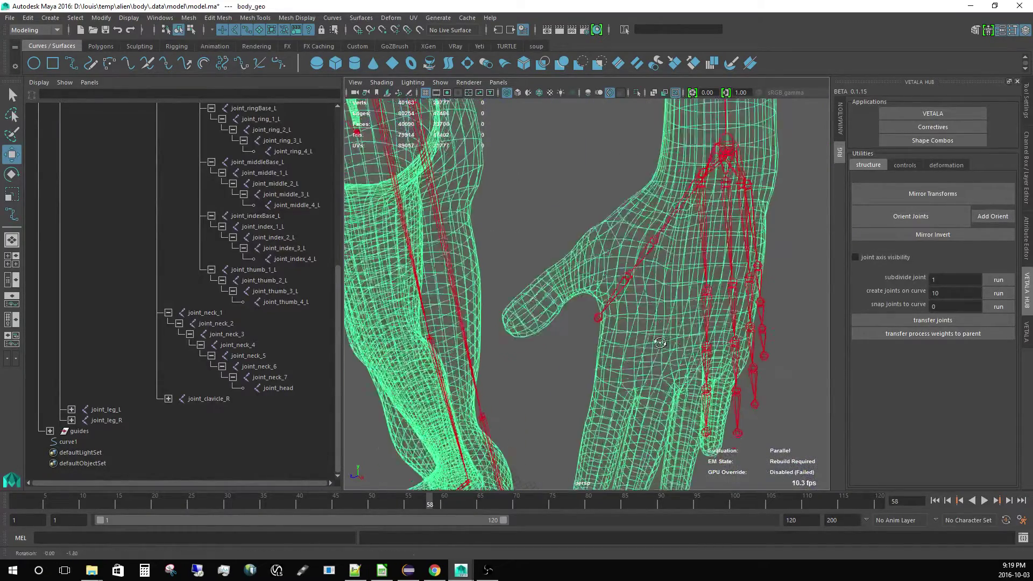
pyautogui.keyDown('alt'); pyautogui.moveTo(678, 322); pyautogui.dragTo(657, 332); pyautogui.keyUp('alt')
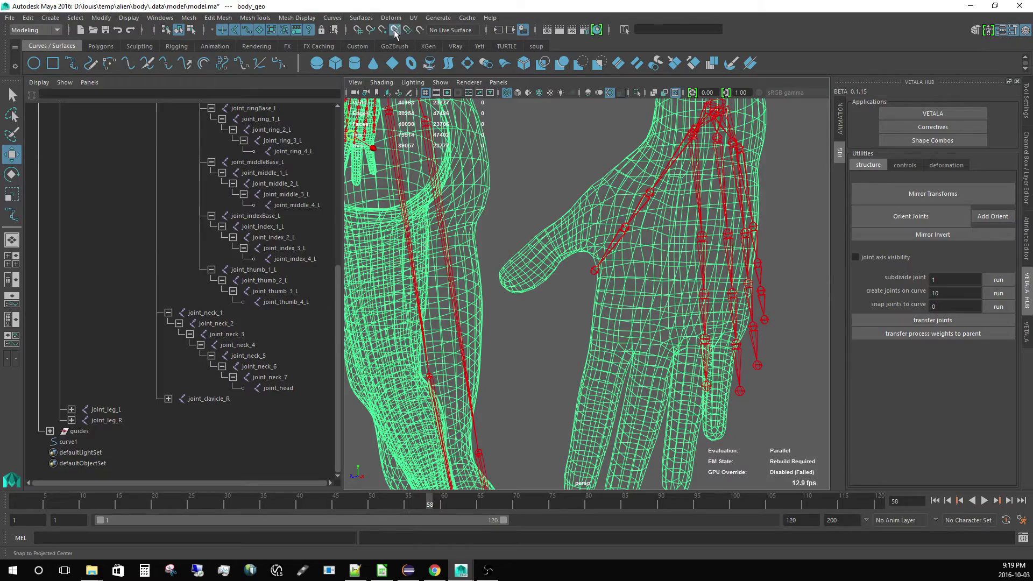
pyautogui.keyDown('alt'); pyautogui.moveTo(663, 158); pyautogui.dragTo(656, 242, button='middle'); pyautogui.keyUp('alt')
pyautogui.click(668, 240)
pyautogui.keyDown('alt'); pyautogui.moveTo(667, 241); pyautogui.dragTo(577, 248); pyautogui.keyUp('alt')
pyautogui.keyDown('alt'); pyautogui.moveTo(550, 278); pyautogui.dragTo(567, 300, button='right'); pyautogui.keyUp('alt')
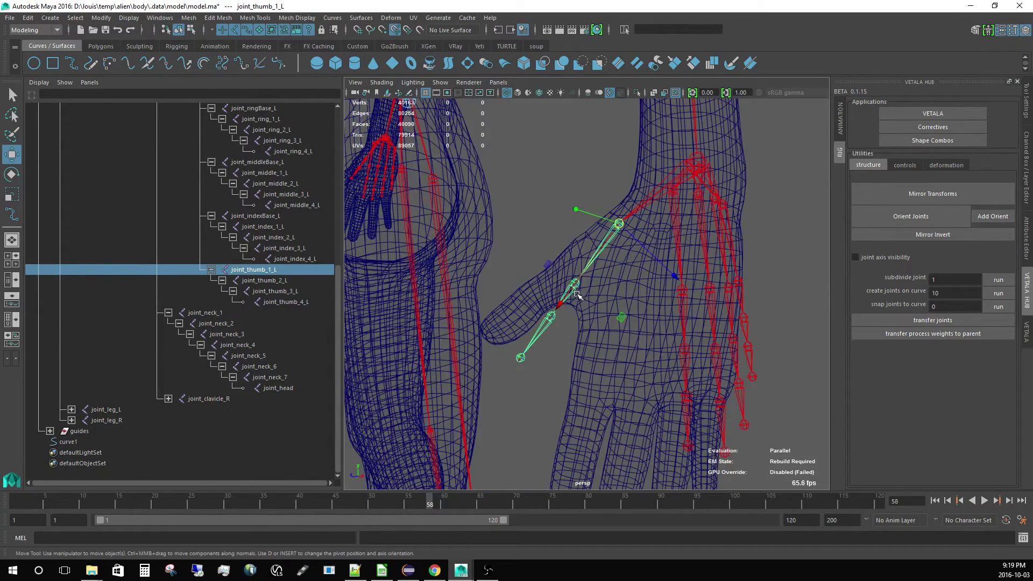
# Step: Position joint_thumb_2_L, joint_thumb_3_L and joint_thumb_4_L along the left thumb to its tip
pyautogui.click(575, 285)
pyautogui.moveTo(574, 285); pyautogui.dragTo(562, 274)
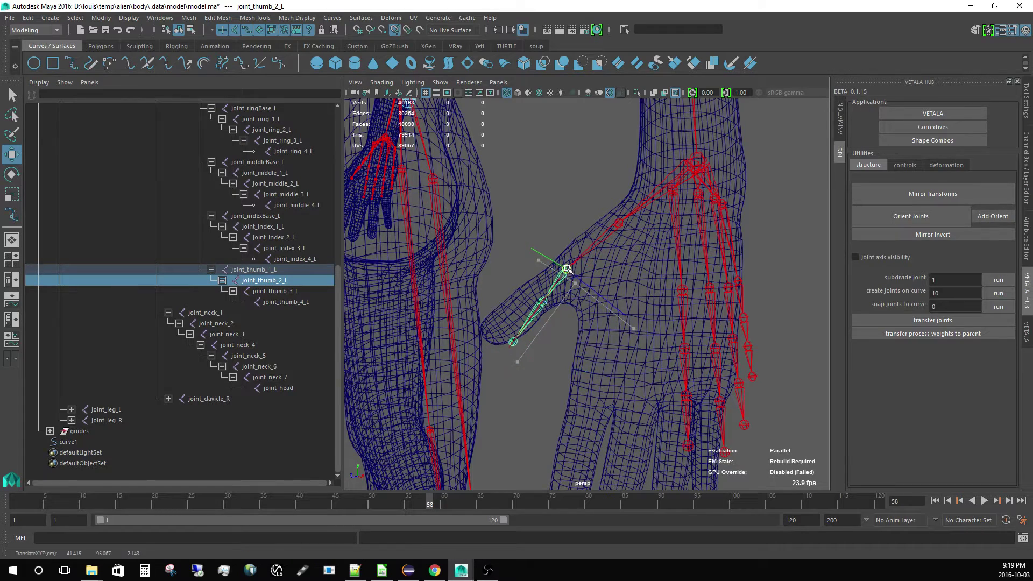
pyautogui.click(539, 321)
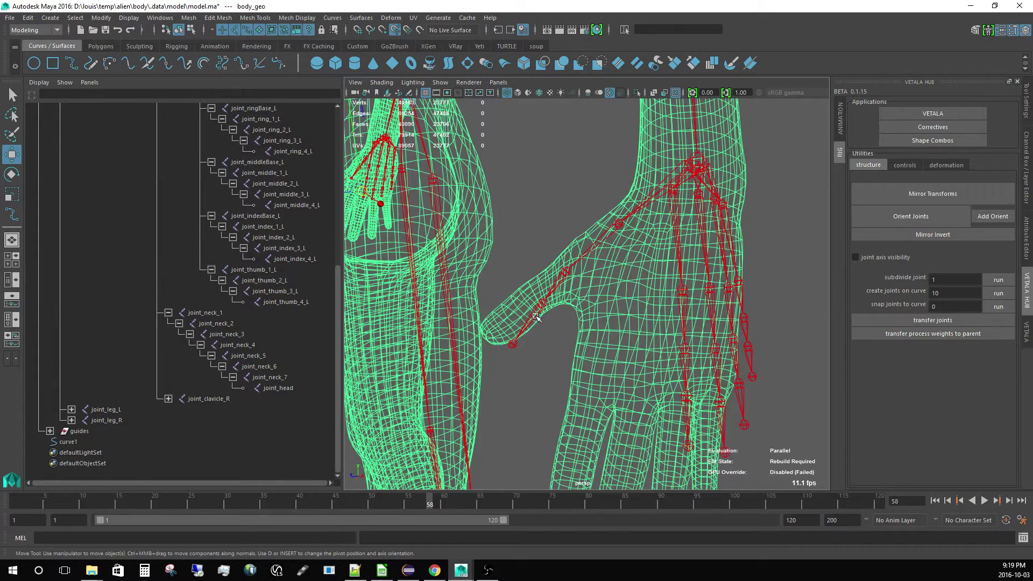
pyautogui.click(536, 317)
pyautogui.moveTo(536, 317); pyautogui.dragTo(537, 297)
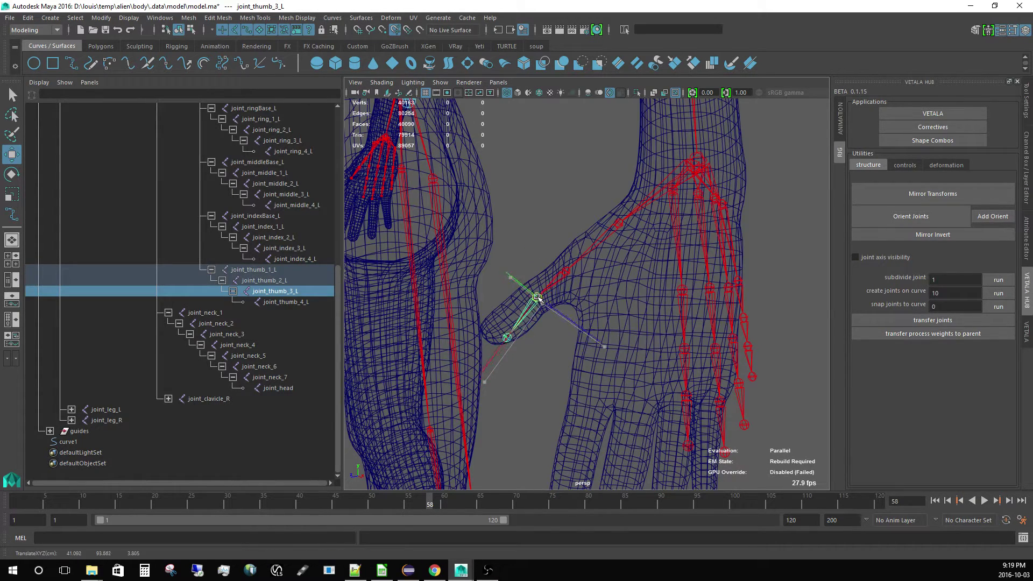
pyautogui.click(506, 337)
pyautogui.moveTo(505, 337); pyautogui.dragTo(530, 304)
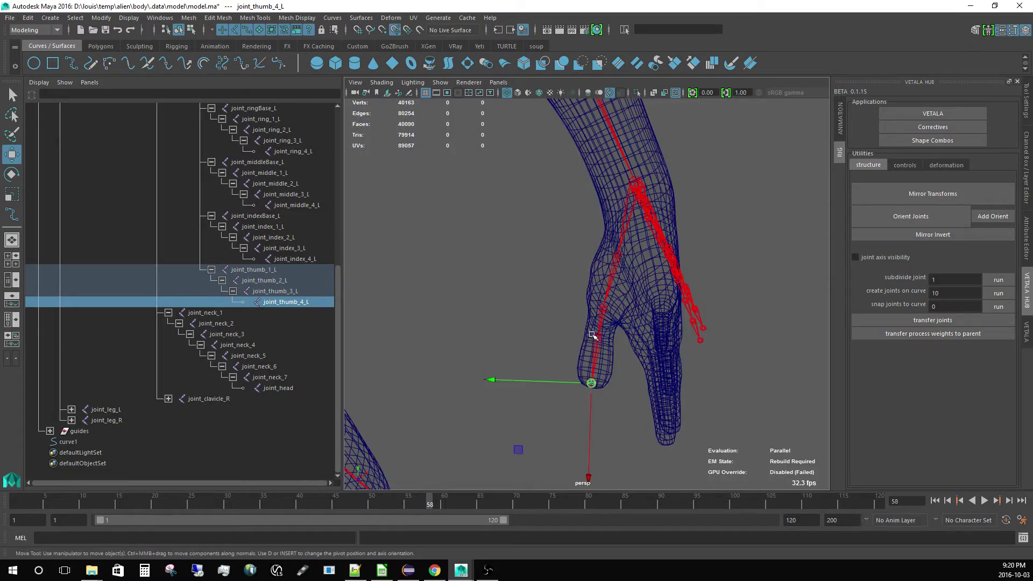
# Step: Place joint_indexBase_L in the left palm and joint_index_1_L at the index finger's knuckle
pyautogui.keyDown('alt'); pyautogui.moveTo(592, 334); pyautogui.dragTo(494, 285); pyautogui.keyUp('alt')
pyautogui.keyDown('alt'); pyautogui.moveTo(493, 285); pyautogui.dragTo(596, 303, button='middle'); pyautogui.keyUp('alt')
pyautogui.click(671, 271)
pyautogui.keyDown('alt'); pyautogui.moveTo(671, 270); pyautogui.dragTo(630, 301); pyautogui.keyUp('alt')
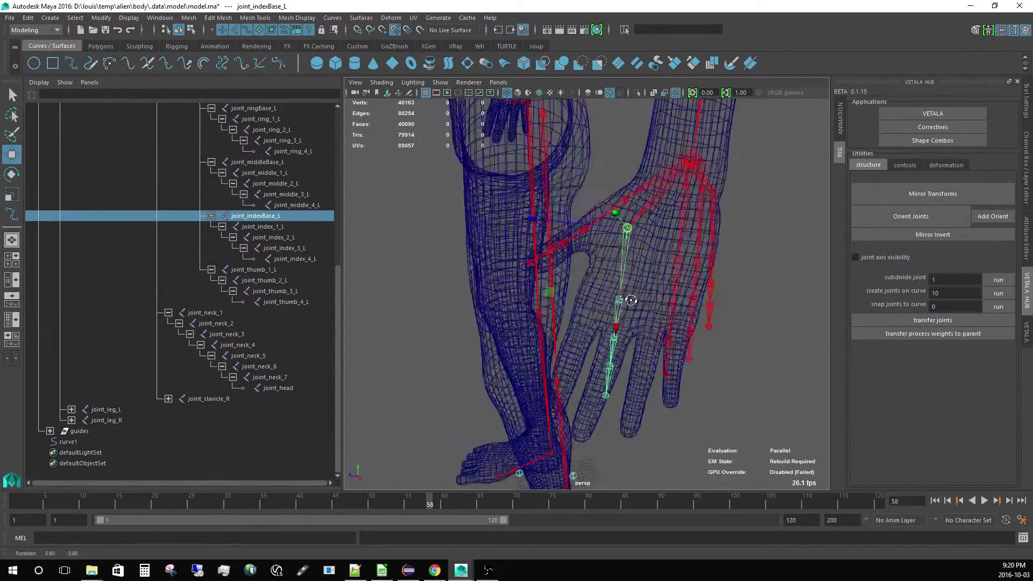
pyautogui.keyDown('alt'); pyautogui.moveTo(631, 300); pyautogui.dragTo(683, 127, button='middle'); pyautogui.keyUp('alt')
pyautogui.keyDown('alt'); pyautogui.moveTo(682, 127); pyautogui.dragTo(710, 378, button='right'); pyautogui.keyUp('alt')
pyautogui.keyDown('alt'); pyautogui.moveTo(710, 378); pyautogui.dragTo(708, 293); pyautogui.keyUp('alt')
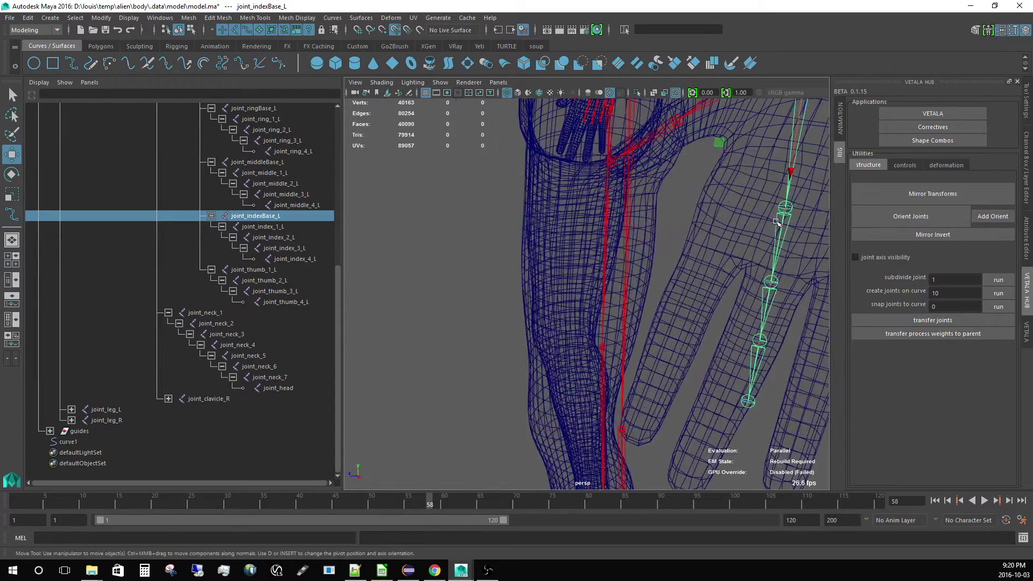
pyautogui.click(778, 228)
pyautogui.moveTo(784, 207); pyautogui.dragTo(708, 245)
pyautogui.keyDown('alt'); pyautogui.moveTo(702, 306); pyautogui.dragTo(717, 243, button='middle'); pyautogui.keyUp('alt')
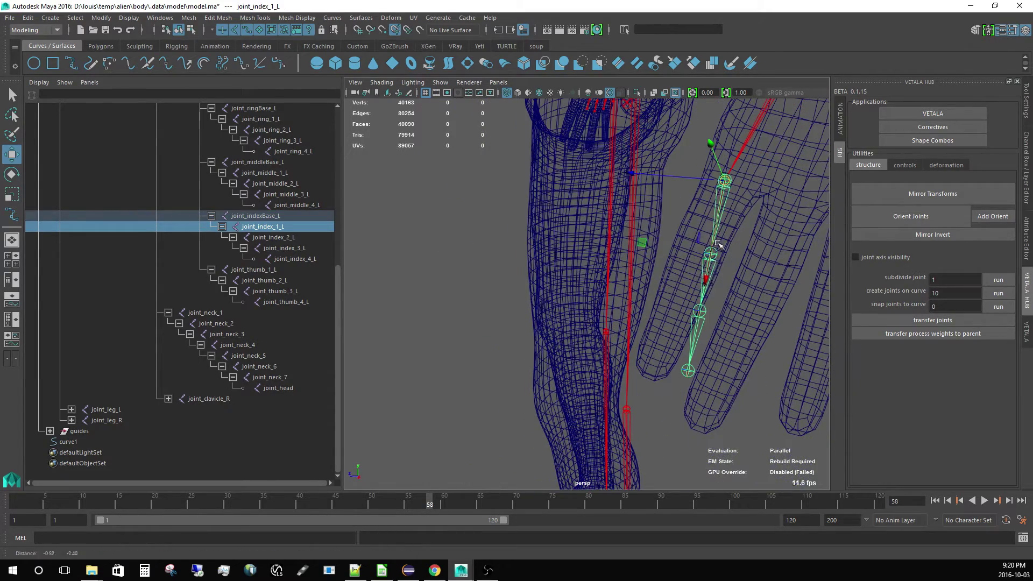
# Step: Position joint_index_2_L, joint_index_3_L and joint_index_4_L along the left index finger to its tip
pyautogui.click(710, 253)
pyautogui.moveTo(710, 253); pyautogui.dragTo(698, 254)
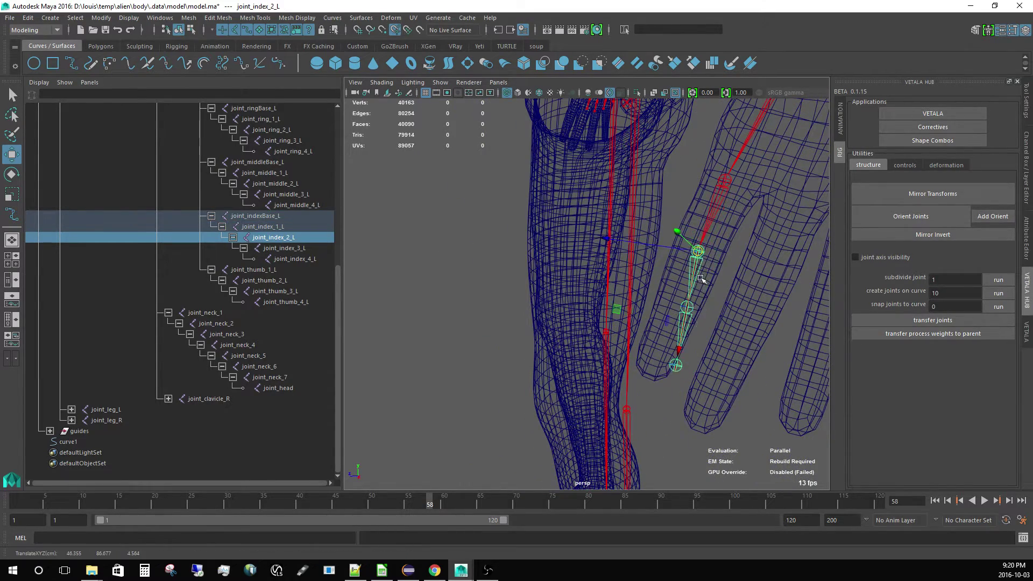
pyautogui.click(686, 307)
pyautogui.moveTo(687, 307); pyautogui.dragTo(676, 308)
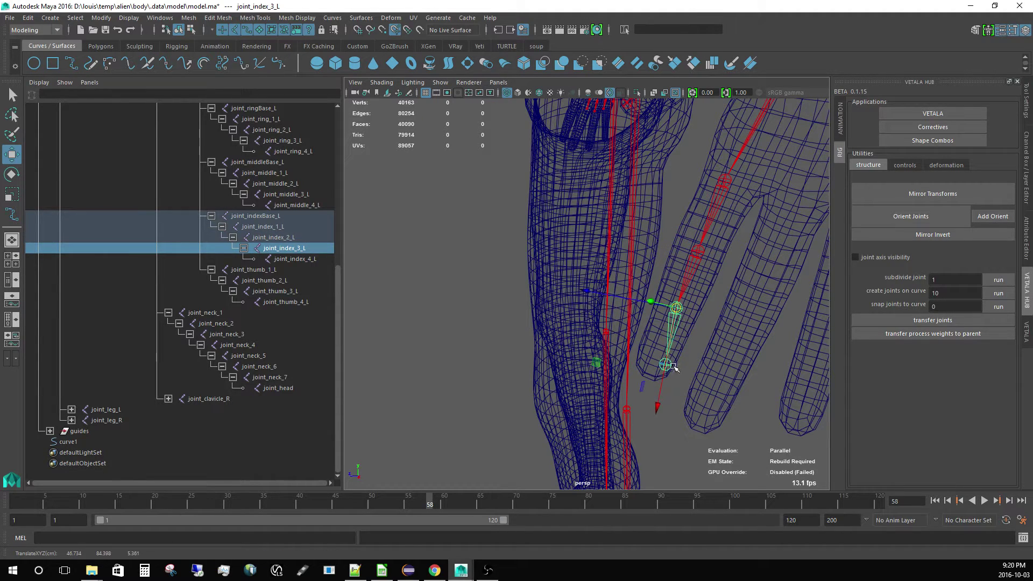
pyautogui.click(666, 365)
pyautogui.scroll(-5, 655, 368)
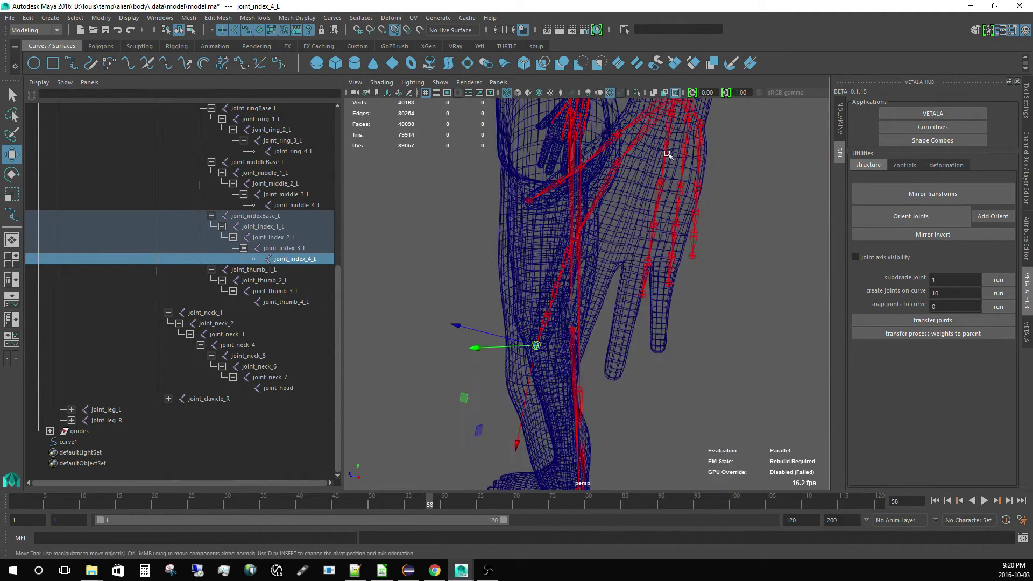
# Step: Place joint_middleBase_L in the left palm and joint_middle_1_L at the middle finger's knuckle
pyautogui.click(668, 113)
pyautogui.moveTo(668, 114); pyautogui.dragTo(662, 261)
pyautogui.scroll(3, 653, 264)
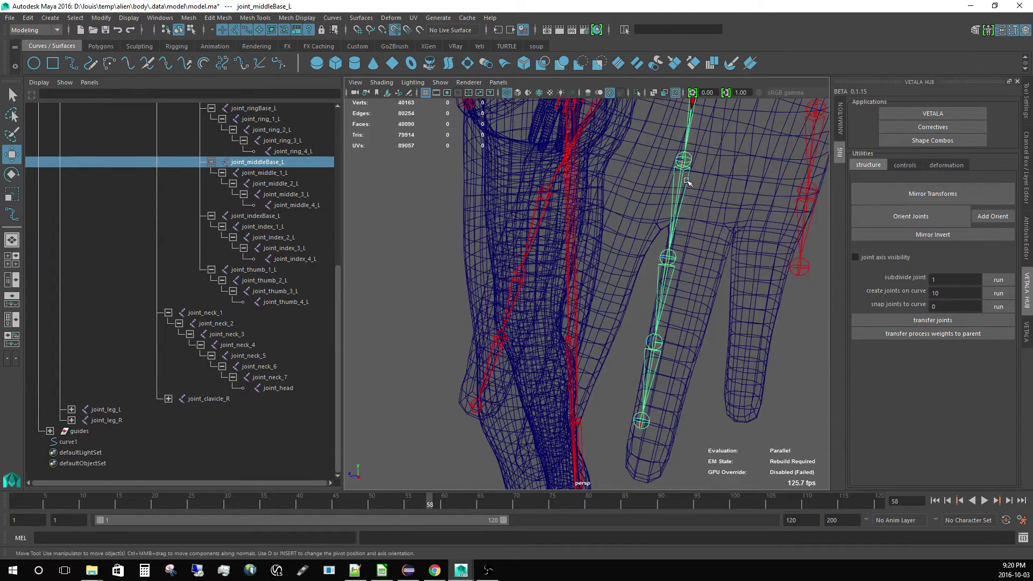
pyautogui.click(687, 182)
pyautogui.click(624, 271)
pyautogui.keyDown('alt'); pyautogui.moveTo(662, 260); pyautogui.dragTo(646, 288, button='middle'); pyautogui.keyUp('alt')
# Step: Position joint_middle_2_L, joint_middle_3_L and joint_middle_4_L along the left middle finger to its tip
pyautogui.click(646, 280)
pyautogui.moveTo(643, 278); pyautogui.dragTo(627, 294)
pyautogui.press('Down')
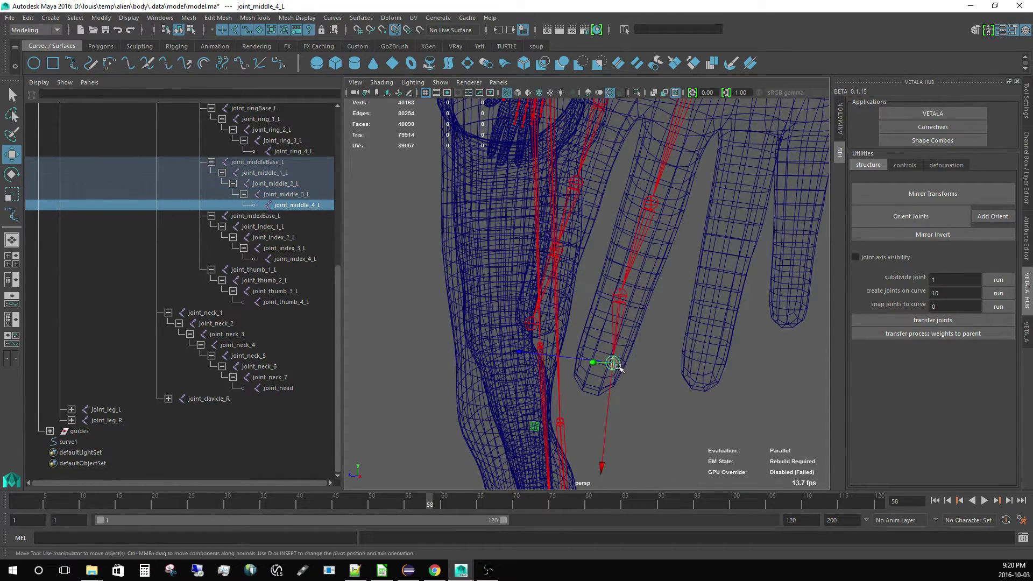
pyautogui.moveTo(618, 363); pyautogui.dragTo(702, 247)
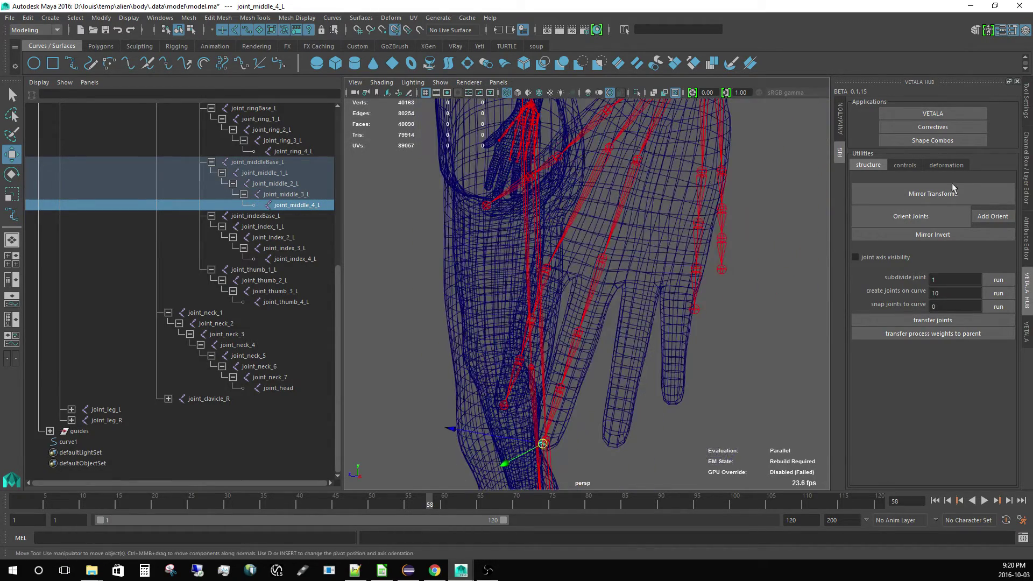
pyautogui.keyDown('alt'); pyautogui.moveTo(694, 170); pyautogui.dragTo(637, 196, button='middle'); pyautogui.keyUp('alt')
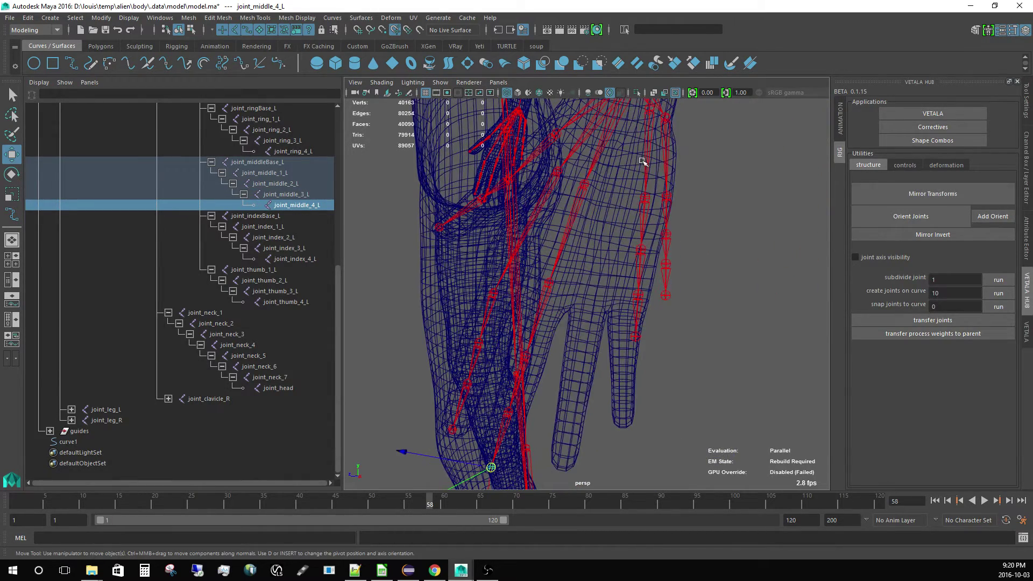
# Step: Place joint_ringBase_L in the left palm and joint_ring_1_L at the ring finger's knuckle
pyautogui.click(644, 143)
pyautogui.moveTo(648, 111); pyautogui.dragTo(618, 209)
pyautogui.click(617, 292)
pyautogui.moveTo(617, 292); pyautogui.dragTo(578, 381)
# Step: Position joint_ring_2_L, joint_ring_3_L and joint_ring_4_L along the left ring finger to its tip
pyautogui.click(586, 361)
pyautogui.keyDown('alt'); pyautogui.moveTo(577, 376); pyautogui.dragTo(602, 277, button='middle'); pyautogui.keyUp('alt')
pyautogui.keyDown('alt'); pyautogui.moveTo(602, 277); pyautogui.dragTo(657, 315, button='right'); pyautogui.keyUp('alt')
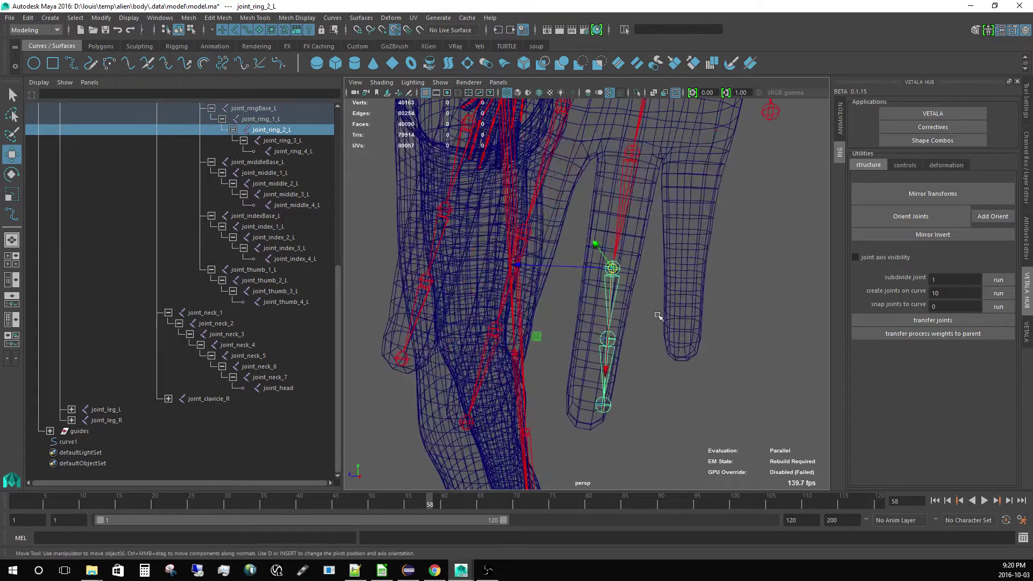
pyautogui.click(608, 337)
pyautogui.moveTo(608, 337); pyautogui.dragTo(597, 340)
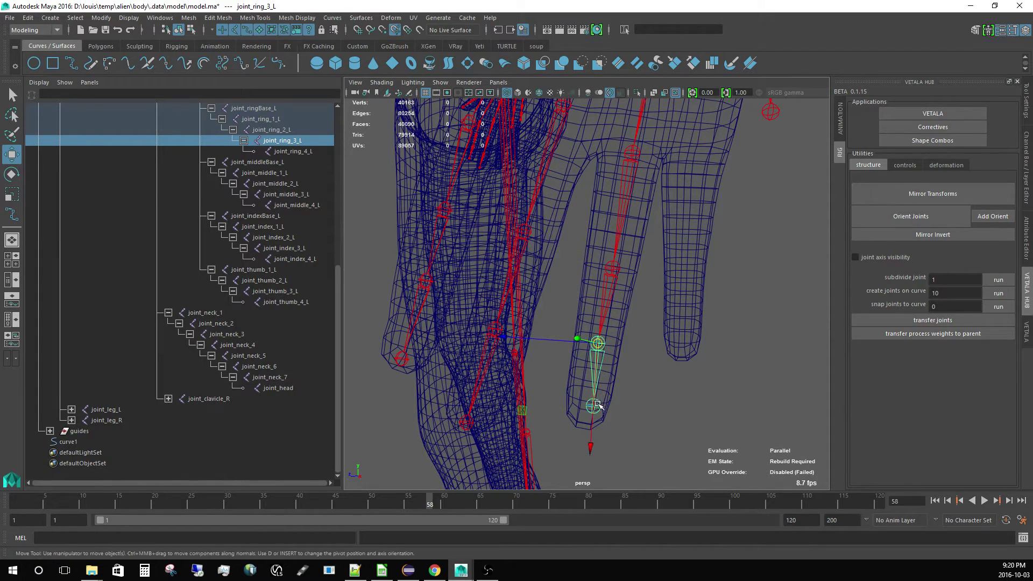
pyautogui.click(595, 406)
pyautogui.moveTo(593, 406); pyautogui.dragTo(583, 421)
# Step: Place joint_pinkyBase_L in the left palm and joint_pinky_1_L at the little finger's knuckle
pyautogui.keyDown('alt'); pyautogui.moveTo(584, 421); pyautogui.dragTo(570, 442, button='middle'); pyautogui.keyUp('alt')
pyautogui.keyDown('alt'); pyautogui.moveTo(570, 442); pyautogui.dragTo(670, 299, button='right'); pyautogui.keyUp('alt')
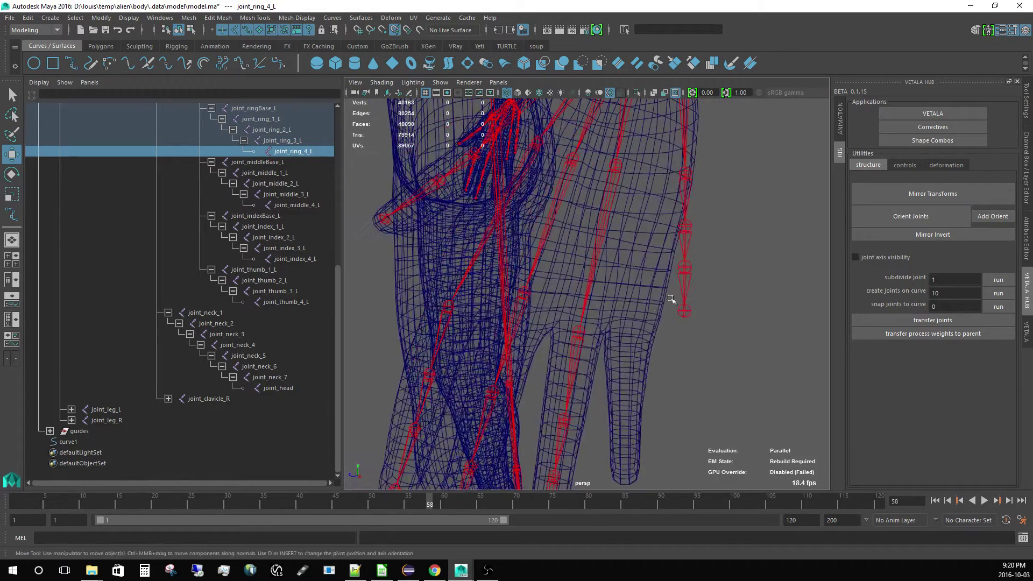
pyautogui.keyDown('alt'); pyautogui.moveTo(684, 168); pyautogui.dragTo(682, 246, button='middle'); pyautogui.keyUp('alt')
pyautogui.click(669, 243)
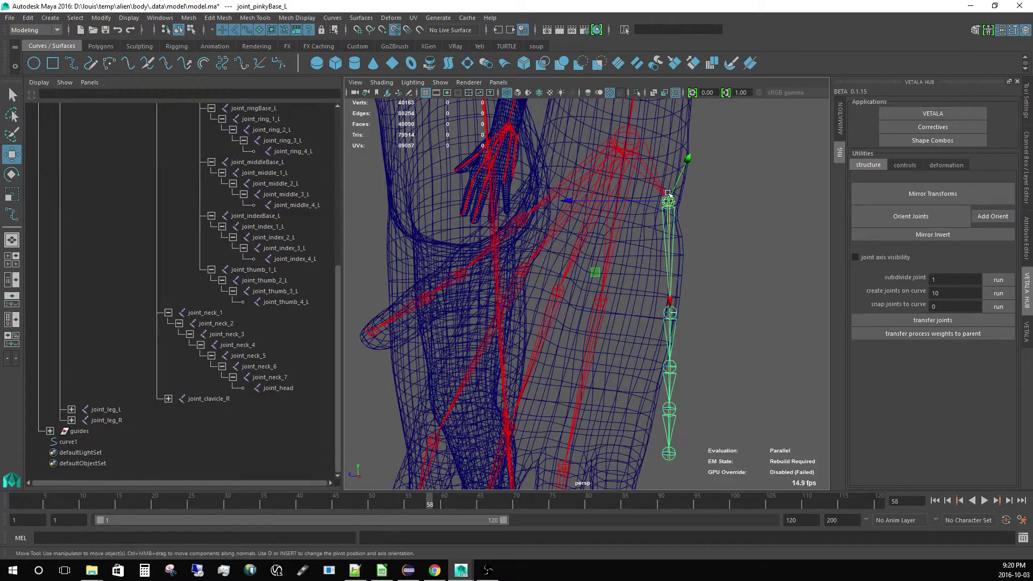
pyautogui.moveTo(671, 195); pyautogui.dragTo(648, 257)
pyautogui.keyDown('alt'); pyautogui.moveTo(640, 253); pyautogui.dragTo(608, 244); pyautogui.keyUp('alt')
pyautogui.moveTo(635, 263); pyautogui.dragTo(665, 296)
pyautogui.click(657, 295)
pyautogui.click(643, 281)
pyautogui.keyDown('alt'); pyautogui.moveTo(644, 281); pyautogui.dragTo(646, 195, button='middle'); pyautogui.keyUp('alt')
pyautogui.moveTo(645, 190); pyautogui.dragTo(619, 253)
# Step: Position joint_pinky_2_L, joint_pinky_3_L and joint_pinky_4_L along the left little finger to its tip
pyautogui.keyDown('alt'); pyautogui.moveTo(639, 305); pyautogui.dragTo(640, 328); pyautogui.keyUp('alt')
pyautogui.click(645, 235)
pyautogui.click(644, 300)
pyautogui.click(642, 375)
pyautogui.moveTo(642, 376); pyautogui.dragTo(638, 396)
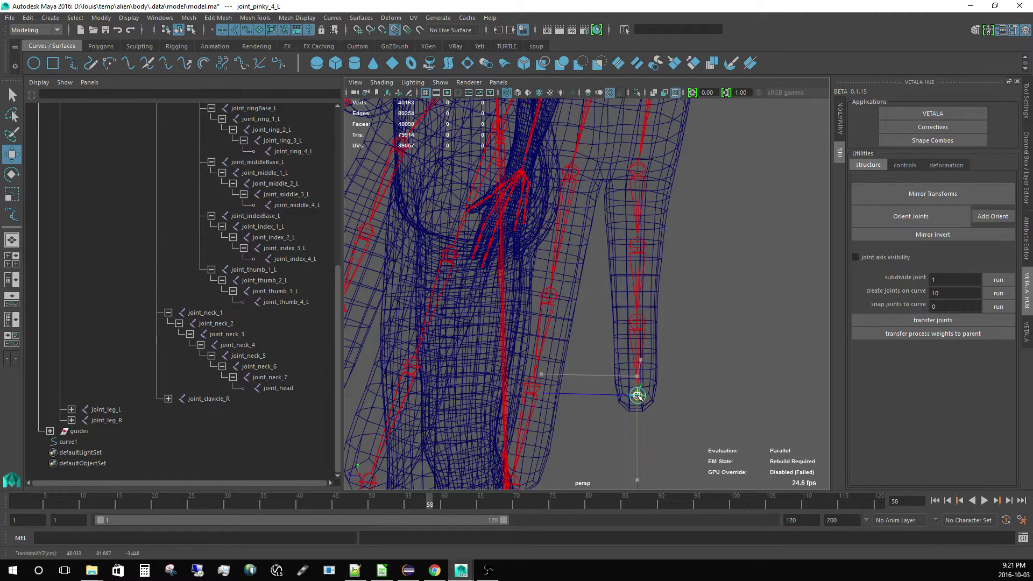
pyautogui.keyDown('alt'); pyautogui.moveTo(745, 265); pyautogui.dragTo(637, 295, button='right'); pyautogui.keyUp('alt')
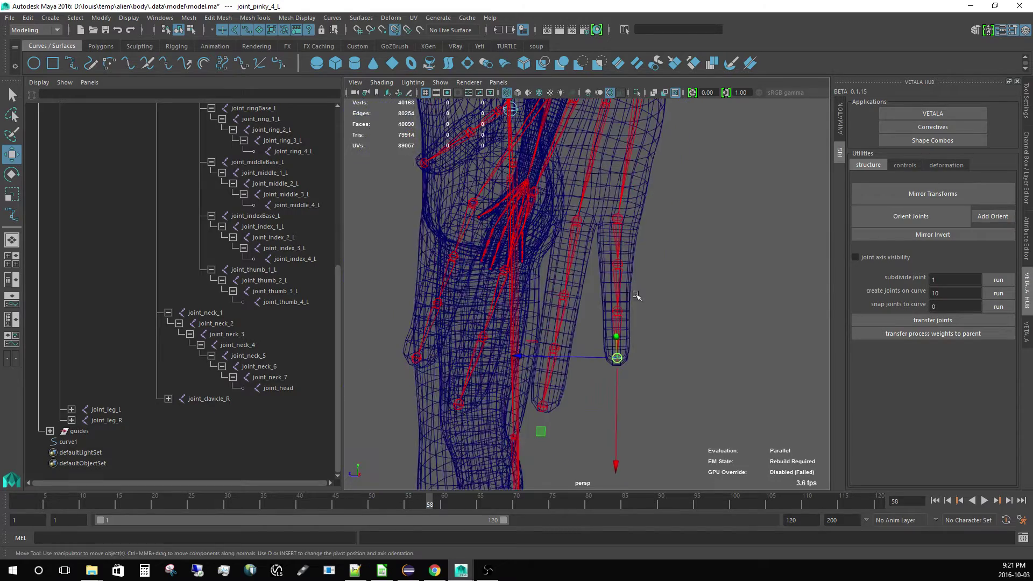
# Step: Select joint_middle_1_L and run Orient Joints on the skeleton with its repositioned finger joints
pyautogui.keyDown('alt'); pyautogui.moveTo(637, 295); pyautogui.dragTo(681, 292); pyautogui.keyUp('alt')
pyautogui.click(679, 280)
pyautogui.click(553, 230)
pyautogui.keyDown('alt'); pyautogui.moveTo(560, 267); pyautogui.dragTo(544, 238); pyautogui.keyUp('alt')
pyautogui.press('d')
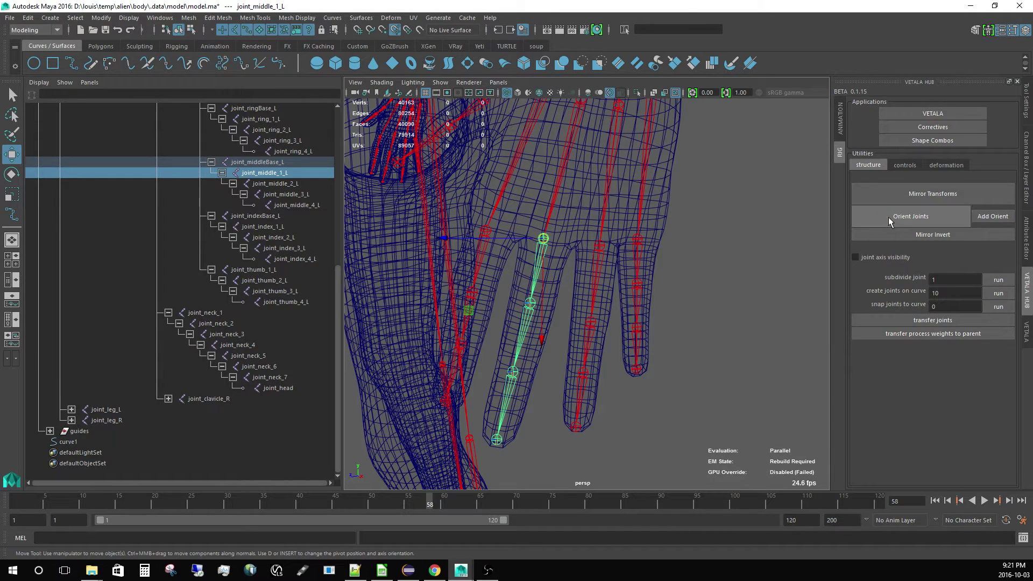
pyautogui.click(543, 280)
# Step: Roll joint_index_1_L about -34 degrees around its X axis and reorient the joints
pyautogui.keyDown('alt'); pyautogui.moveTo(544, 281); pyautogui.dragTo(608, 310); pyautogui.keyUp('alt')
pyautogui.click(621, 358)
pyautogui.keyDown('alt'); pyautogui.moveTo(622, 357); pyautogui.dragTo(568, 308); pyautogui.keyUp('alt')
pyautogui.keyDown('alt'); pyautogui.moveTo(568, 308); pyautogui.dragTo(614, 385, button='middle'); pyautogui.keyUp('alt')
pyautogui.keyDown('alt'); pyautogui.moveTo(614, 384); pyautogui.dragTo(651, 376, button='right'); pyautogui.keyUp('alt')
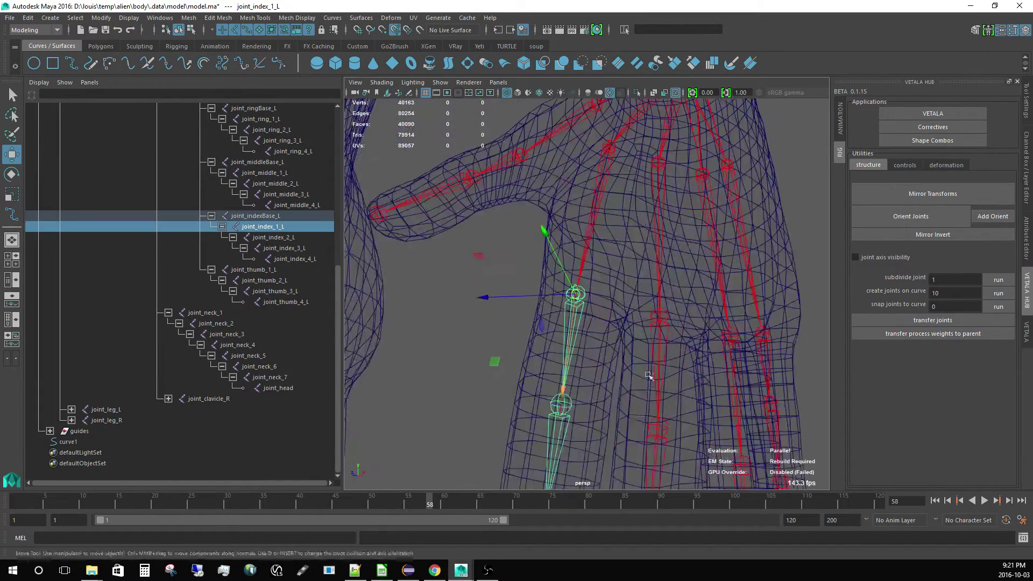
pyautogui.keyDown('alt'); pyautogui.moveTo(651, 376); pyautogui.dragTo(585, 266); pyautogui.keyUp('alt')
pyautogui.keyDown('alt'); pyautogui.moveTo(593, 302); pyautogui.dragTo(561, 204); pyautogui.keyUp('alt')
pyautogui.press('e')
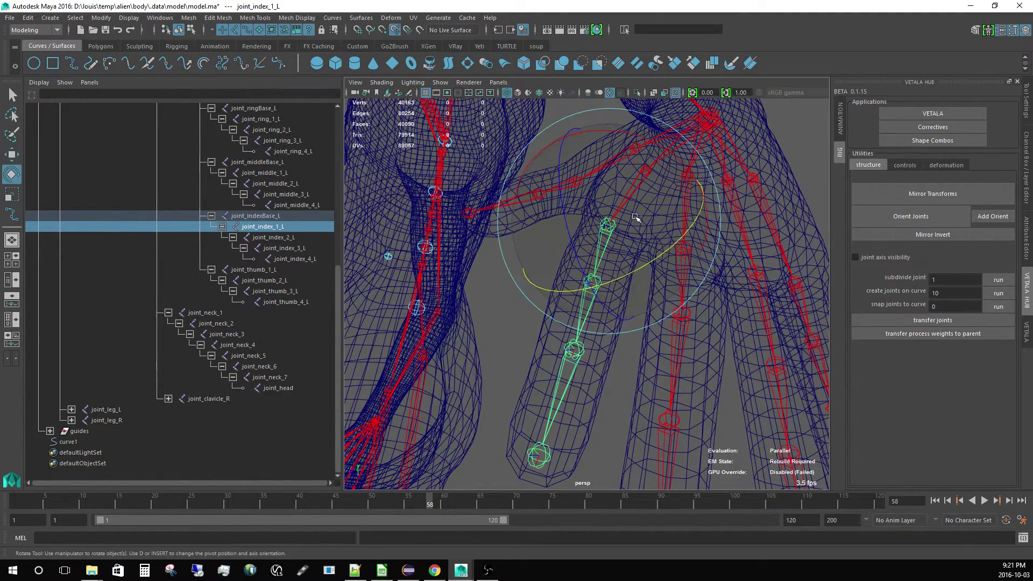
pyautogui.moveTo(682, 162); pyautogui.dragTo(702, 234)
pyautogui.click(902, 215)
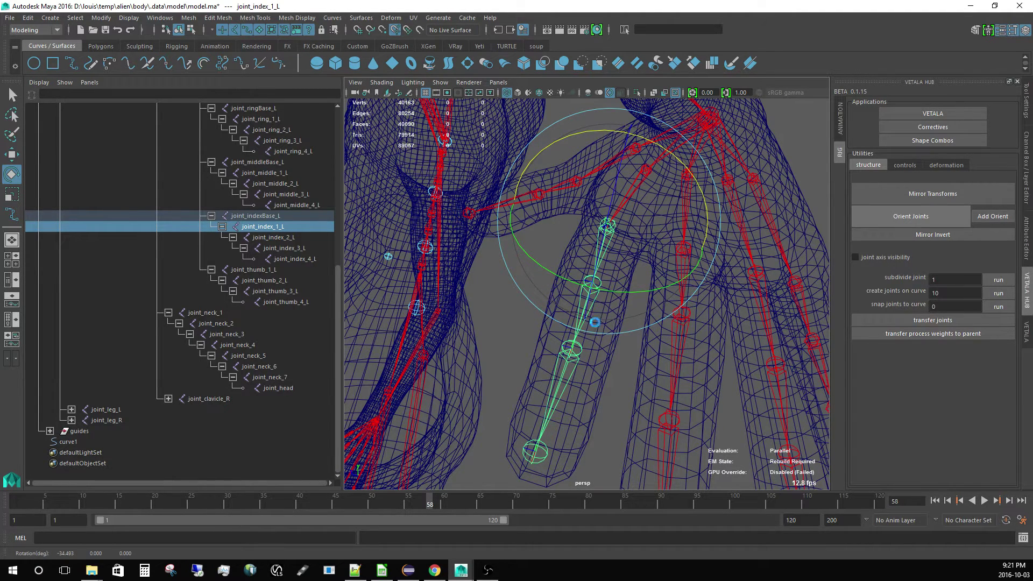
pyautogui.click(602, 329)
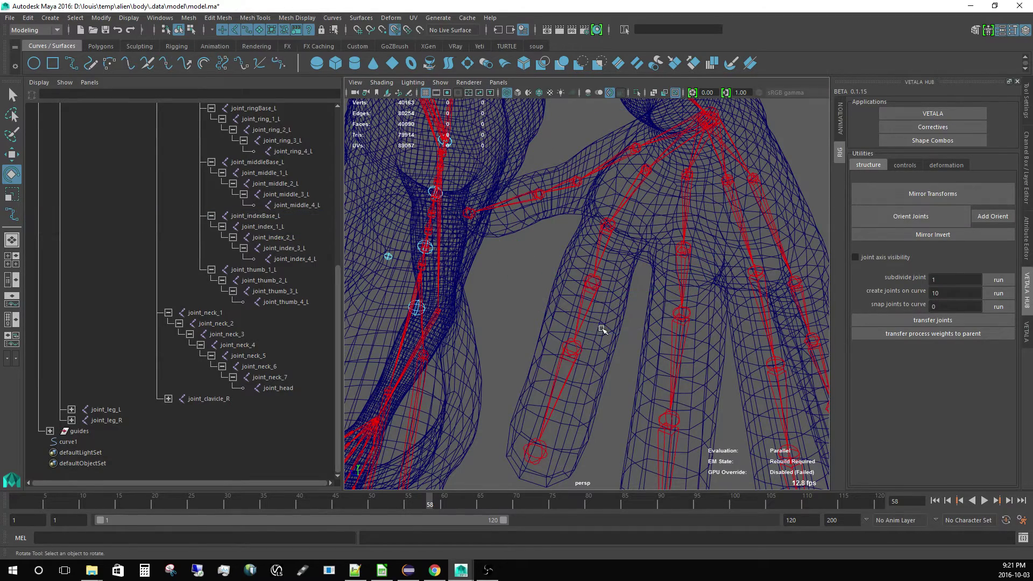
# Step: Roll joint_index_1_L a further -48 degrees or so around its X axis and run Orient Joints again
pyautogui.click(596, 294)
pyautogui.press('w')
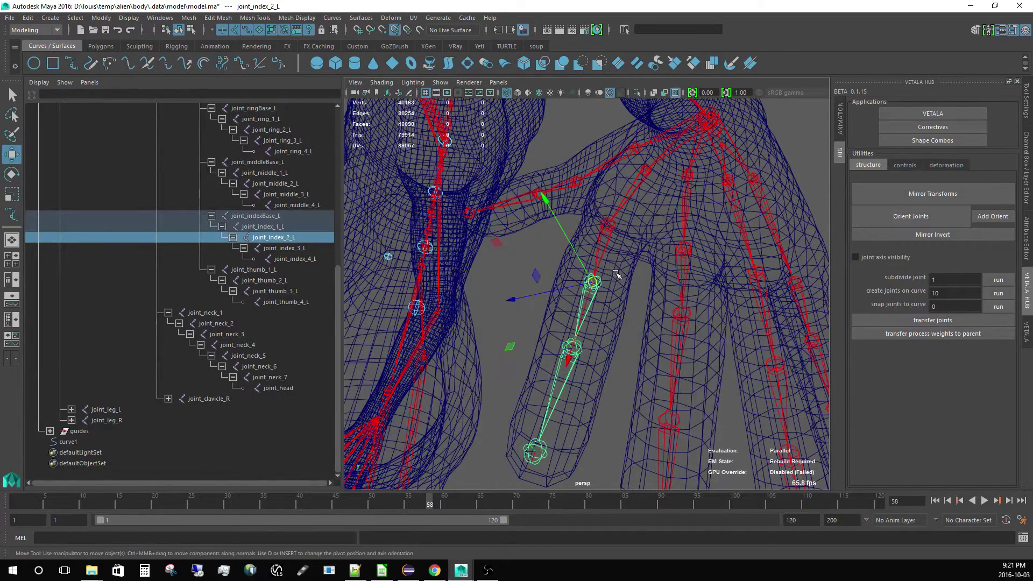
pyautogui.press('Up')
pyautogui.moveTo(611, 288)
pyautogui.keyDown('alt'); pyautogui.mouseDown()
pyautogui.moveTo(662, 288)
pyautogui.moveTo(614, 294)
pyautogui.mouseUp(); pyautogui.keyUp('alt')
pyautogui.press('e')
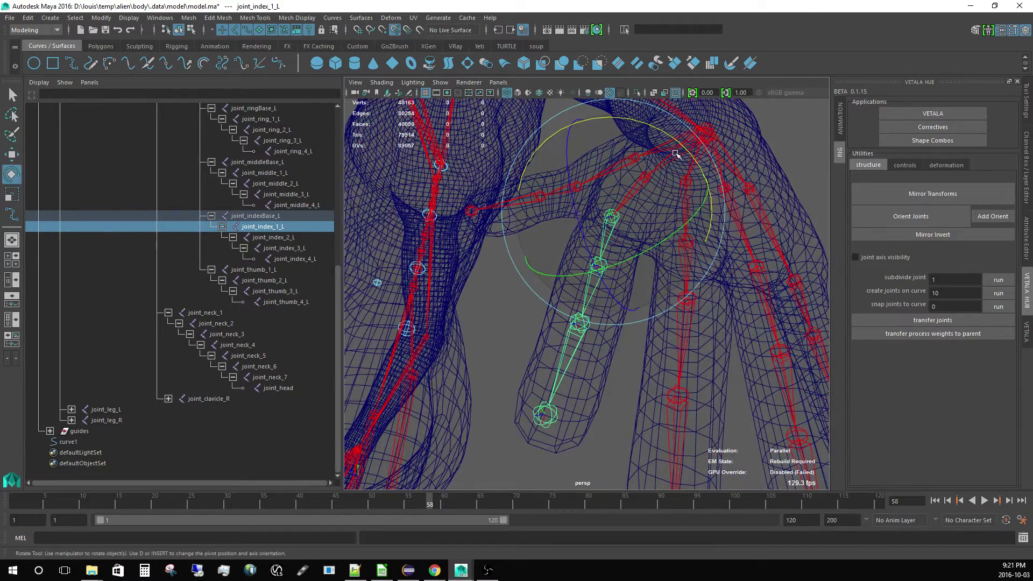
pyautogui.moveTo(676, 153); pyautogui.dragTo(694, 235)
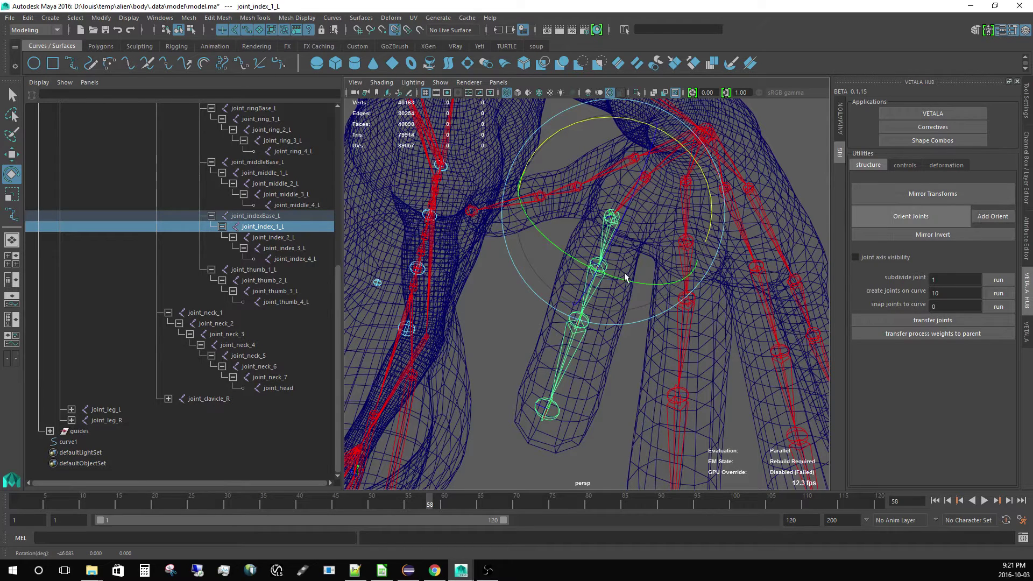
pyautogui.click(516, 322)
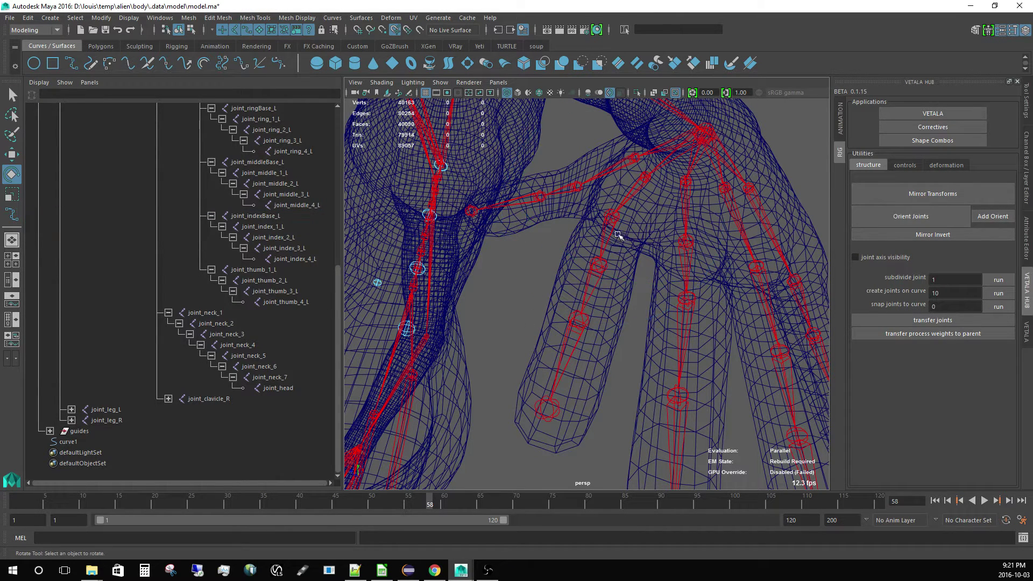
# Step: Shift only joint_index_2_L slightly toward the back of the left index finger, leaving its child joints in place
pyautogui.click(618, 235)
pyautogui.keyDown('alt'); pyautogui.moveTo(617, 237); pyautogui.dragTo(597, 292); pyautogui.keyUp('alt')
pyautogui.press('w')
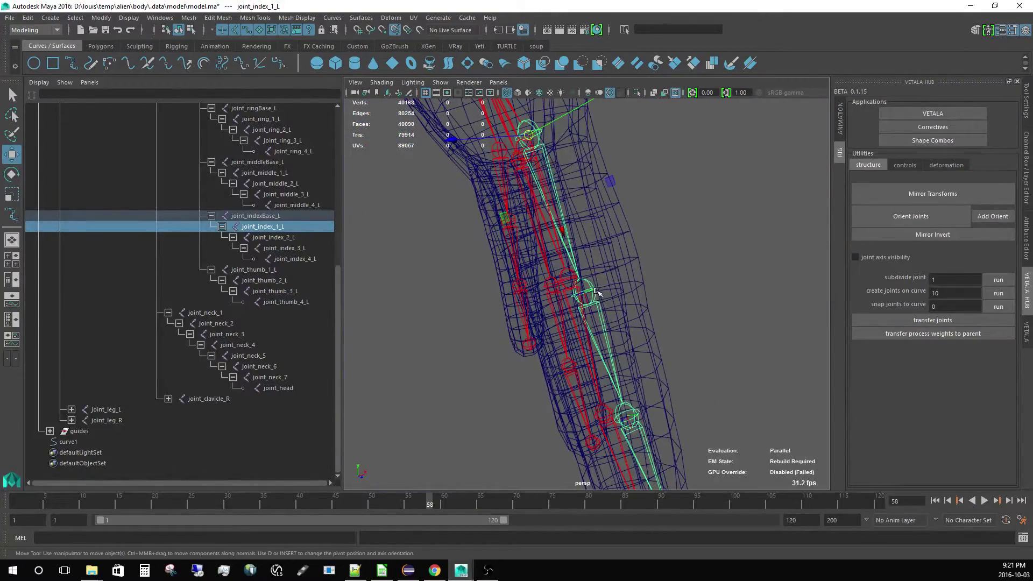
pyautogui.click(592, 302)
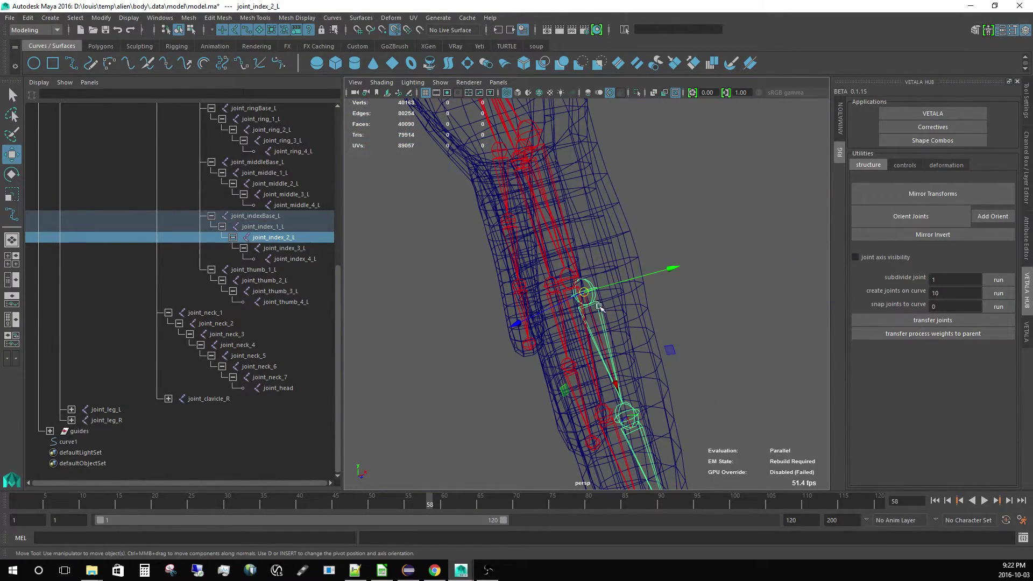
pyautogui.press('d')
pyautogui.moveTo(588, 293); pyautogui.dragTo(603, 291)
pyautogui.press('d')
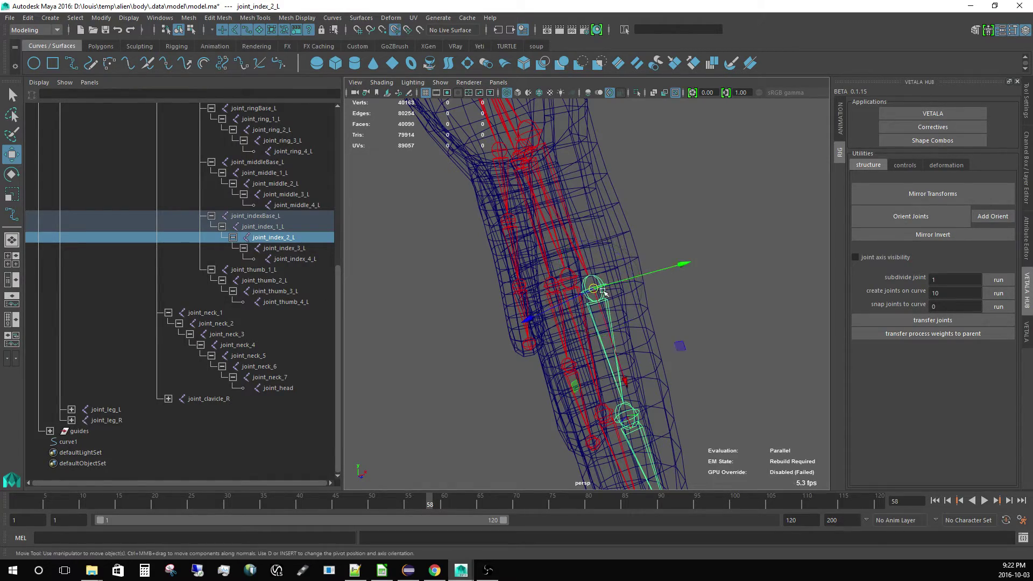
pyautogui.click(731, 281)
# Step: Examine joint_index_1_L's axes and orient settings against the left index finger from several angles
pyautogui.keyDown('alt'); pyautogui.moveTo(721, 294); pyautogui.dragTo(481, 144); pyautogui.keyUp('alt')
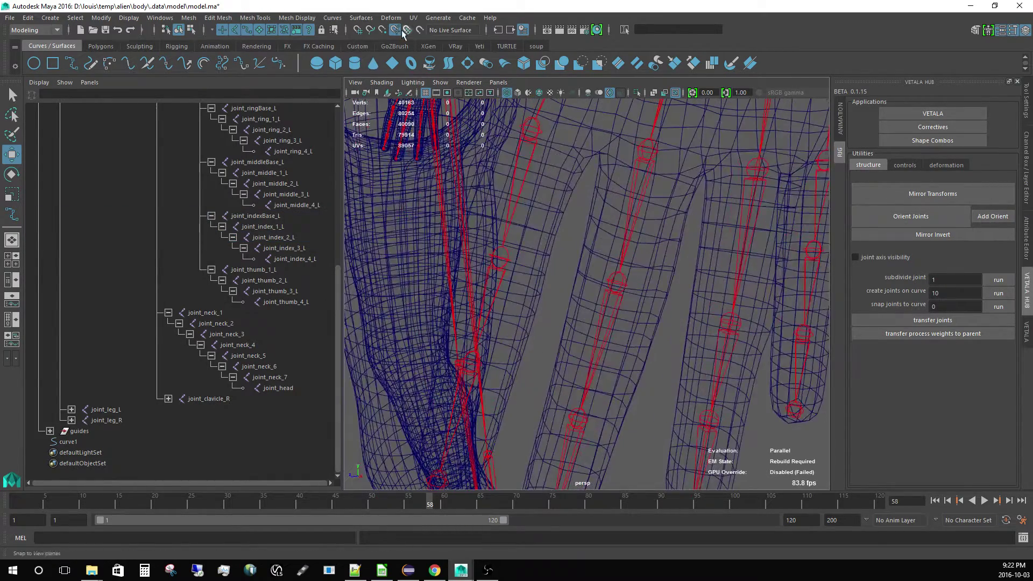
pyautogui.keyDown('alt'); pyautogui.moveTo(490, 288); pyautogui.dragTo(543, 242, button='middle'); pyautogui.keyUp('alt')
pyautogui.keyDown('alt'); pyautogui.moveTo(543, 242); pyautogui.dragTo(545, 247); pyautogui.keyUp('alt')
pyautogui.keyDown('alt'); pyautogui.moveTo(545, 247); pyautogui.dragTo(600, 288, button='right'); pyautogui.keyUp('alt')
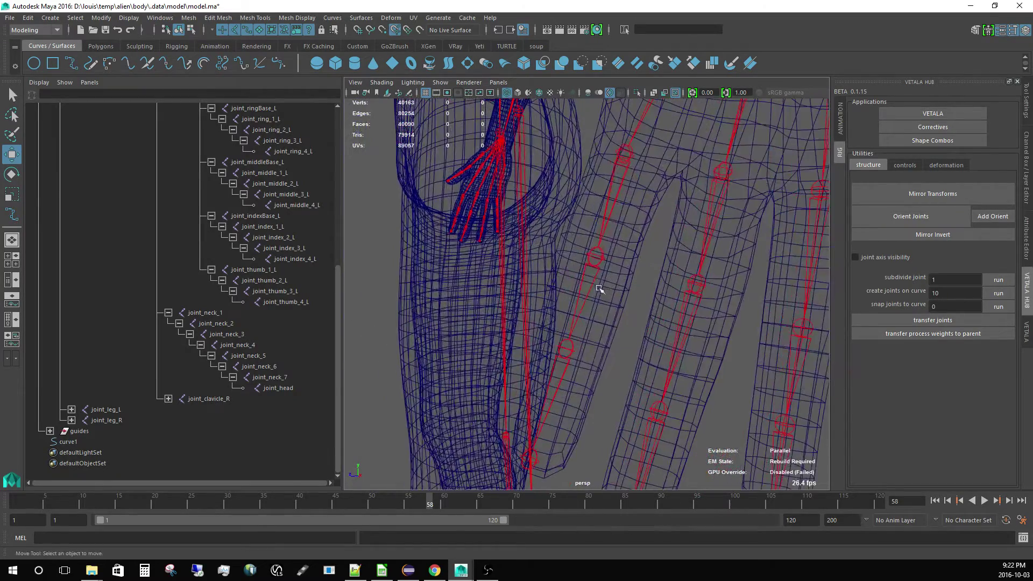
pyautogui.keyDown('alt'); pyautogui.moveTo(600, 288); pyautogui.dragTo(602, 299); pyautogui.keyUp('alt')
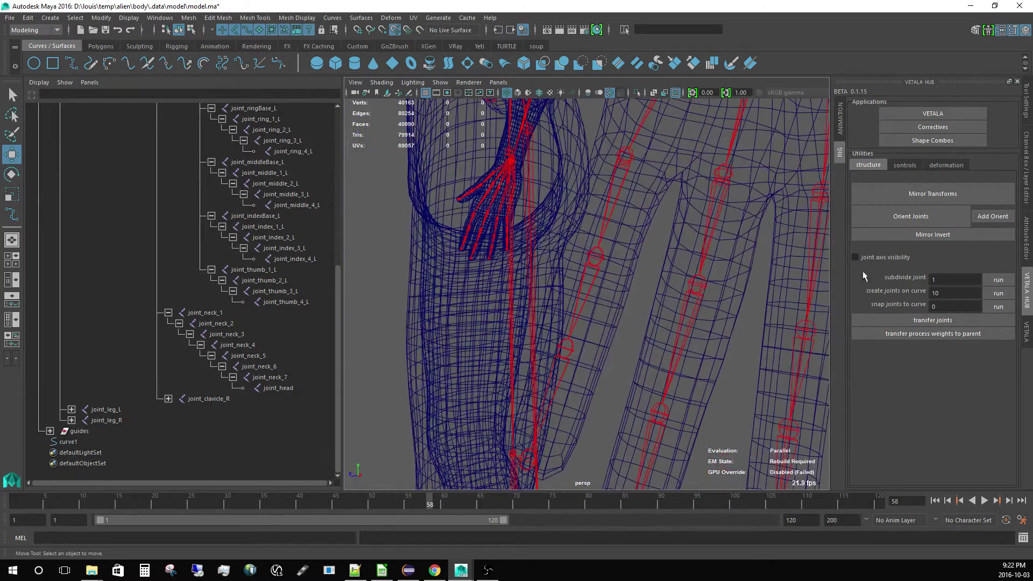
pyautogui.click(608, 223)
pyautogui.keyDown('alt'); pyautogui.moveTo(608, 223); pyautogui.dragTo(624, 249); pyautogui.keyUp('alt')
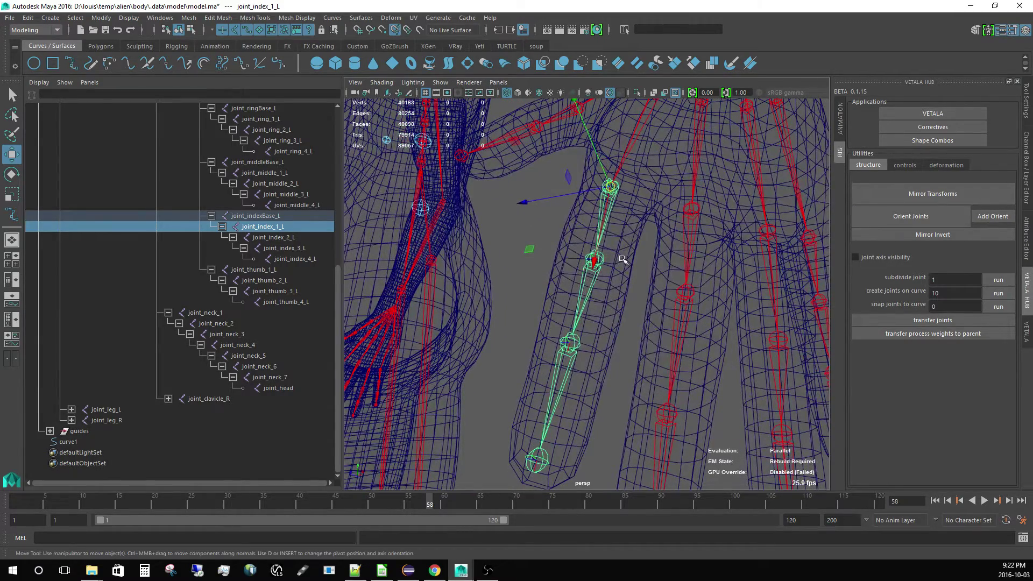
pyautogui.click(1024, 158)
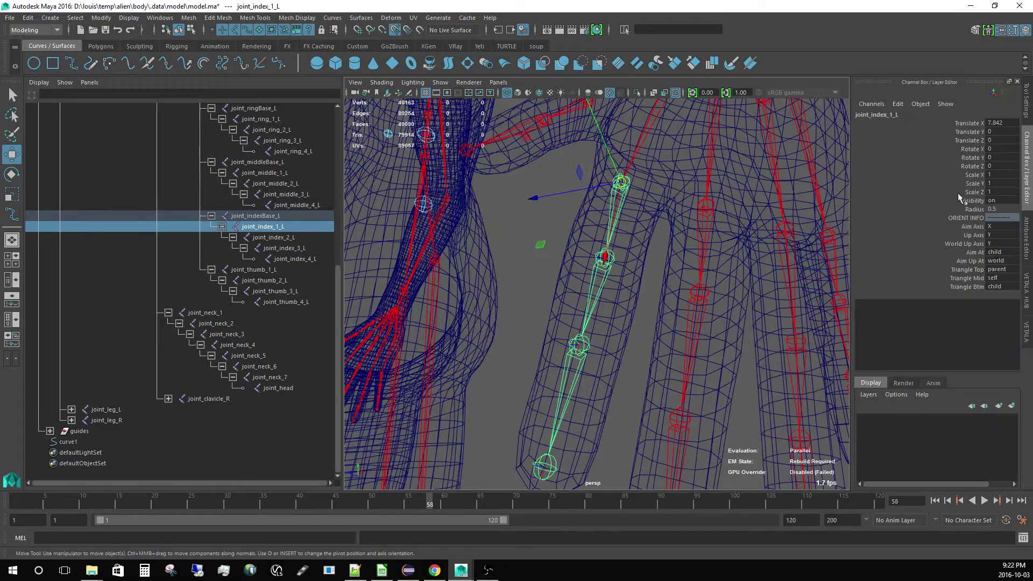
pyautogui.keyDown('alt'); pyautogui.moveTo(609, 255); pyautogui.dragTo(583, 249); pyautogui.keyUp('alt')
pyautogui.keyDown('alt'); pyautogui.moveTo(583, 249); pyautogui.dragTo(616, 323, button='right'); pyautogui.keyUp('alt')
pyautogui.scroll(-4, 619, 326)
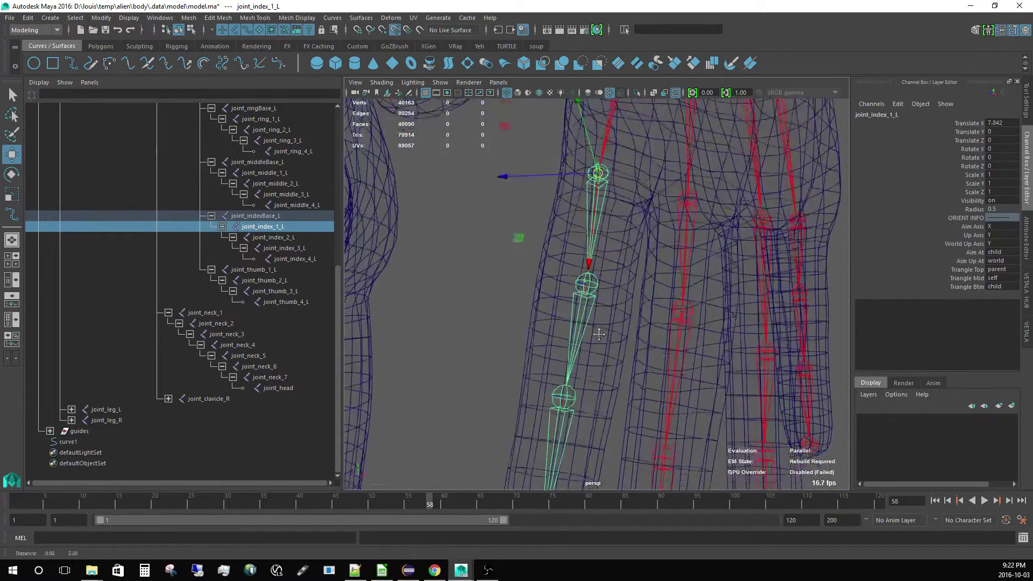
pyautogui.scroll(4, 661, 295)
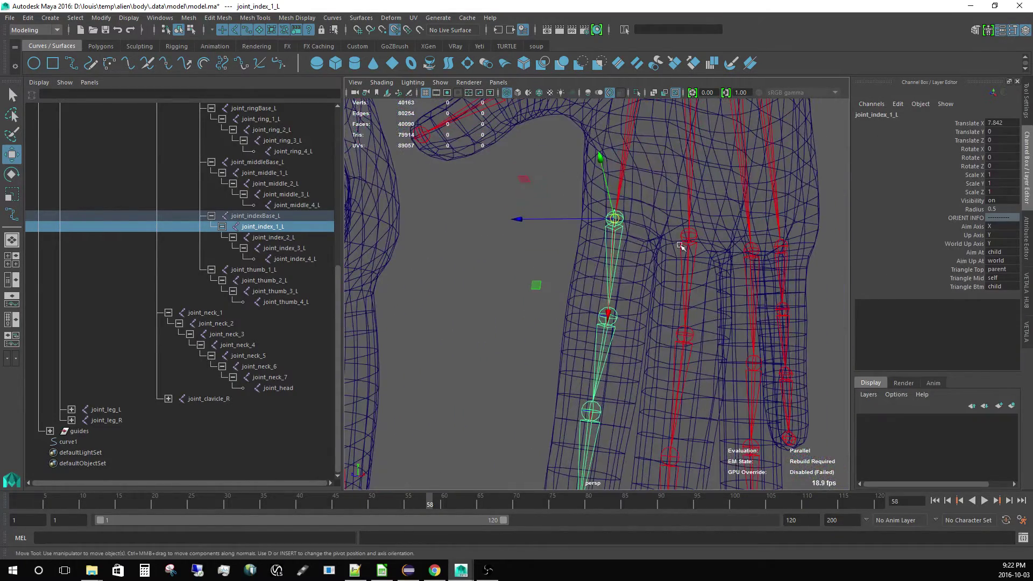
pyautogui.keyDown('alt'); pyautogui.moveTo(657, 299); pyautogui.dragTo(622, 256); pyautogui.keyUp('alt')
pyautogui.scroll(-5, 592, 266)
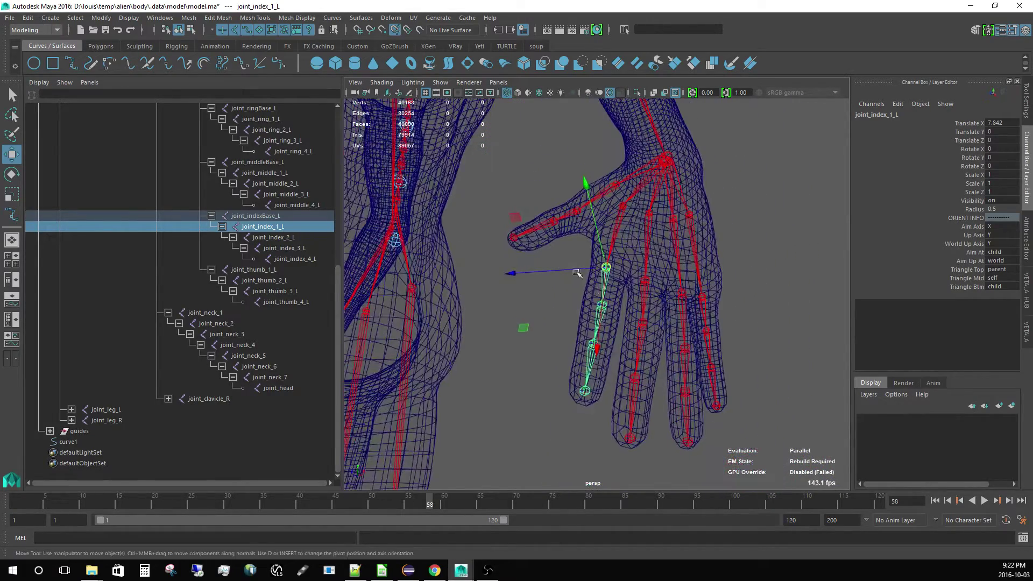
pyautogui.moveTo(638, 291)
pyautogui.keyDown('alt'); pyautogui.mouseDown(button='right')
pyautogui.moveTo(525, 210)
pyautogui.moveTo(544, 240)
pyautogui.moveTo(654, 294)
pyautogui.mouseUp(button='right'); pyautogui.keyUp('alt')
pyautogui.keyDown('alt'); pyautogui.moveTo(654, 294); pyautogui.dragTo(650, 299); pyautogui.keyUp('alt')
pyautogui.keyDown('alt'); pyautogui.moveTo(649, 299); pyautogui.dragTo(676, 351, button='right'); pyautogui.keyUp('alt')
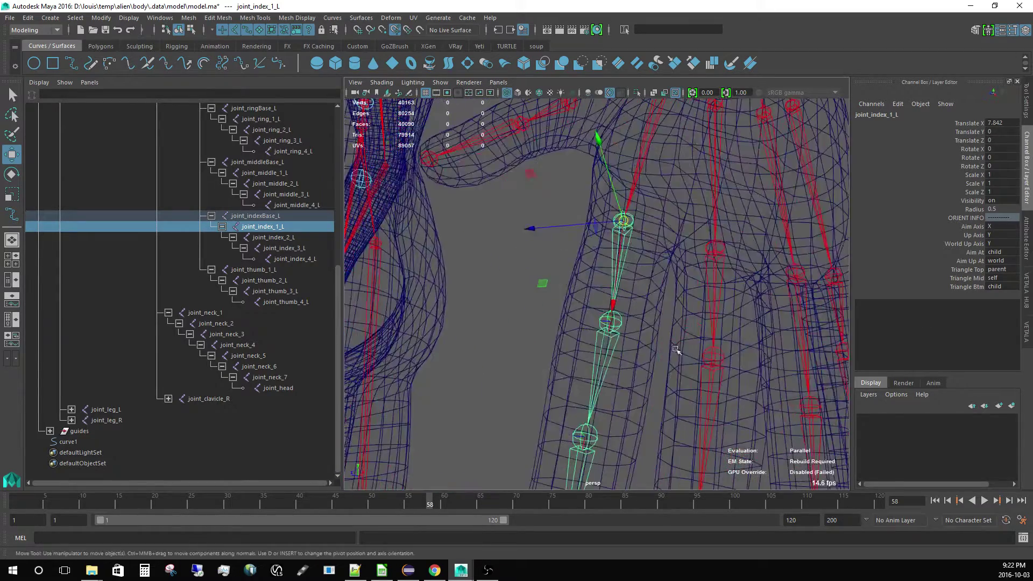
pyautogui.keyDown('alt'); pyautogui.moveTo(675, 350); pyautogui.dragTo(657, 265); pyautogui.keyUp('alt')
pyautogui.keyDown('alt'); pyautogui.moveTo(657, 264); pyautogui.dragTo(637, 272, button='right'); pyautogui.keyUp('alt')
pyautogui.keyDown('alt'); pyautogui.moveTo(636, 272); pyautogui.dragTo(628, 276); pyautogui.keyUp('alt')
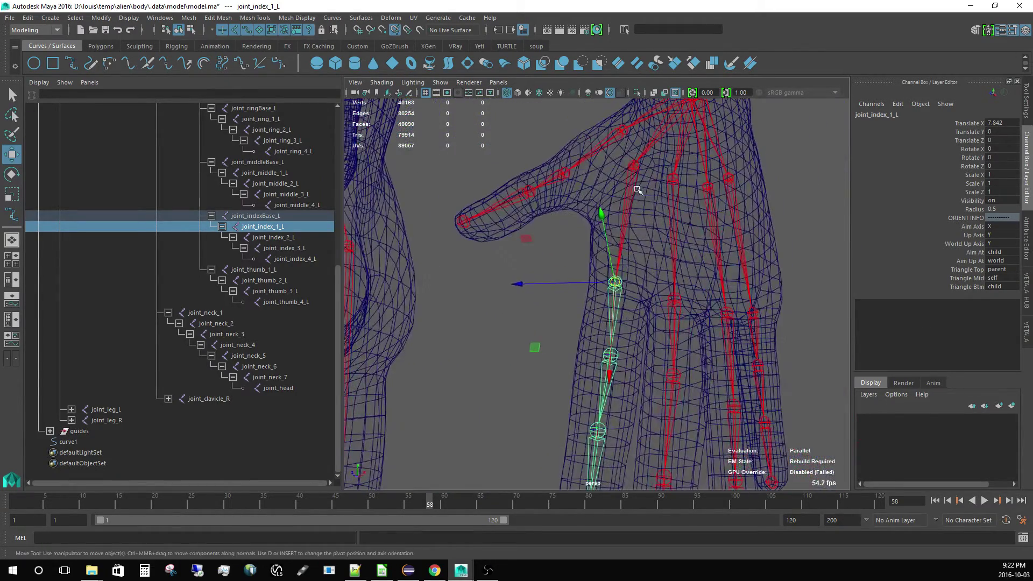
# Step: Inspect the axes and orient settings of the index base joint and joint_wrist_L in the left hand
pyautogui.click(629, 167)
pyautogui.keyDown('alt'); pyautogui.moveTo(641, 239); pyautogui.dragTo(582, 213, button='right'); pyautogui.keyUp('alt')
pyautogui.keyDown('alt'); pyautogui.moveTo(582, 213); pyautogui.dragTo(600, 214); pyautogui.keyUp('alt')
pyautogui.keyDown('alt'); pyautogui.moveTo(600, 214); pyautogui.dragTo(678, 202, button='right'); pyautogui.keyUp('alt')
pyautogui.keyDown('alt'); pyautogui.moveTo(677, 202); pyautogui.dragTo(664, 257, button='middle'); pyautogui.keyUp('alt')
pyautogui.keyDown('alt'); pyautogui.moveTo(665, 257); pyautogui.dragTo(678, 228); pyautogui.keyUp('alt')
pyautogui.click(687, 214)
pyautogui.keyDown('alt'); pyautogui.moveTo(705, 253); pyautogui.dragTo(627, 205, button='right'); pyautogui.keyUp('alt')
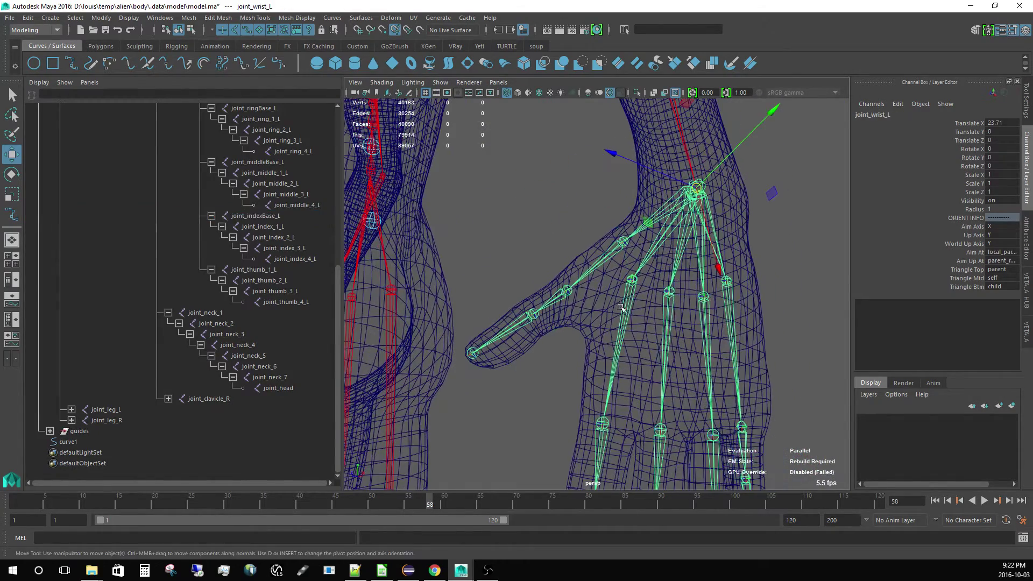
# Step: Set joint_indexBase_L's Aim Up At option to parent_rotate
pyautogui.click(624, 304)
pyautogui.keyDown('alt'); pyautogui.moveTo(624, 304); pyautogui.dragTo(603, 286); pyautogui.keyUp('alt')
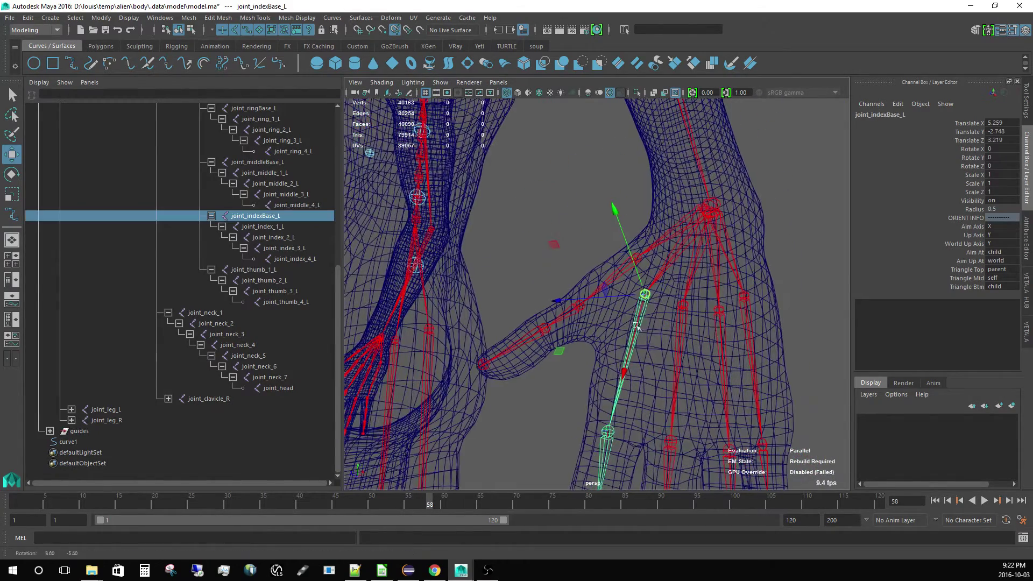
pyautogui.click(998, 262)
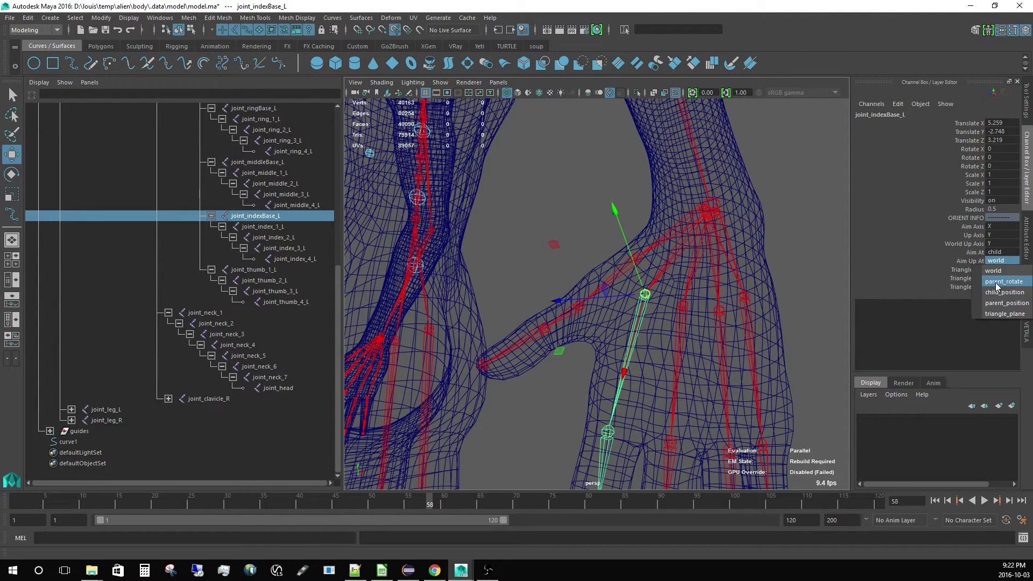
pyautogui.click(995, 282)
# Step: Set Aim Up At to parent_rotate for joint_middleBase_L, joint_ringBase_L and joint_pinkyBase_L together, and reorient the joints
pyautogui.click(682, 323)
pyautogui.keyDown('shift'); pyautogui.click(719, 330); pyautogui.keyUp('shift')
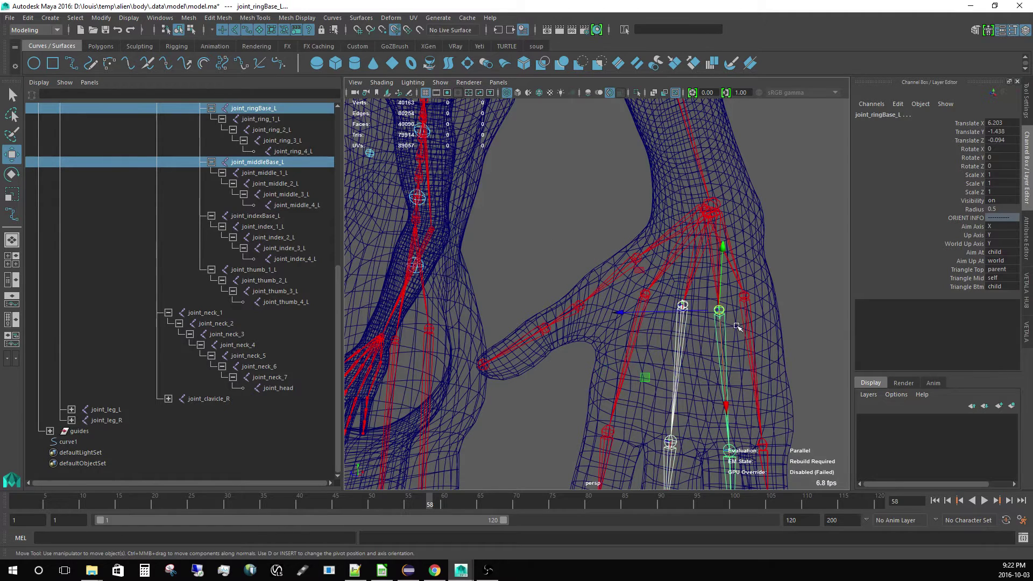
pyautogui.keyDown('shift'); pyautogui.click(746, 311); pyautogui.keyUp('shift')
pyautogui.click(999, 264)
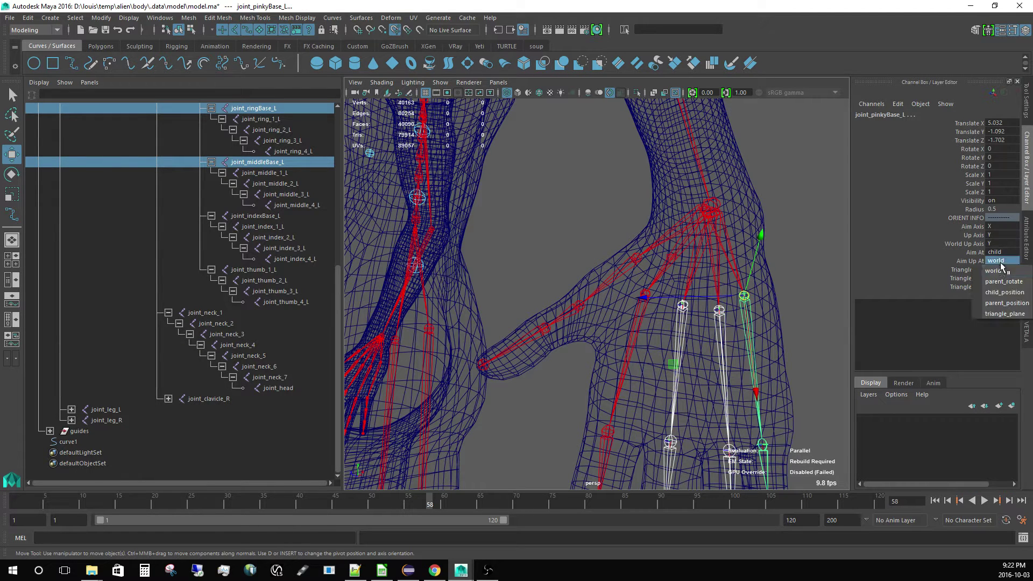
pyautogui.click(998, 281)
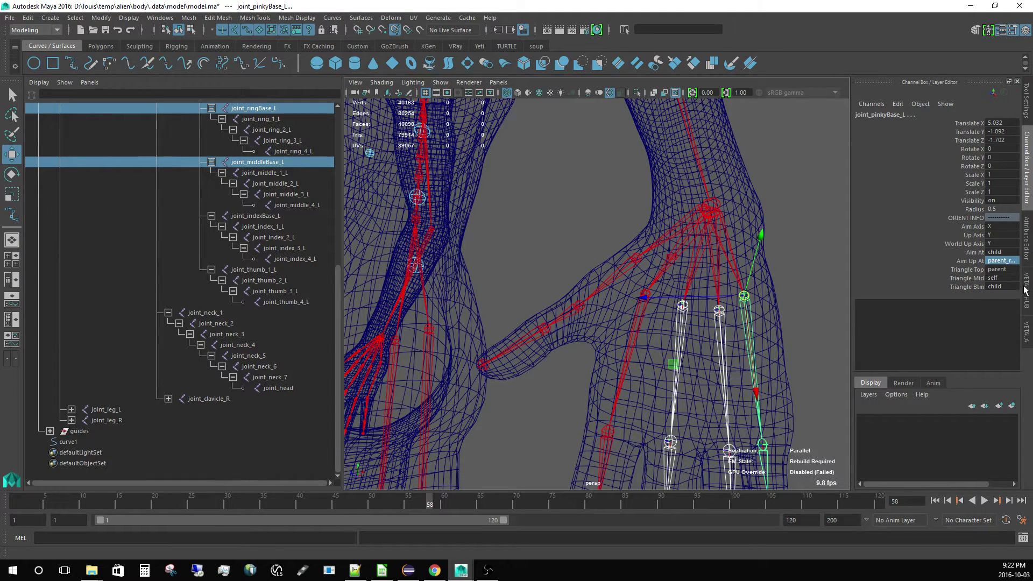
pyautogui.click(1026, 288)
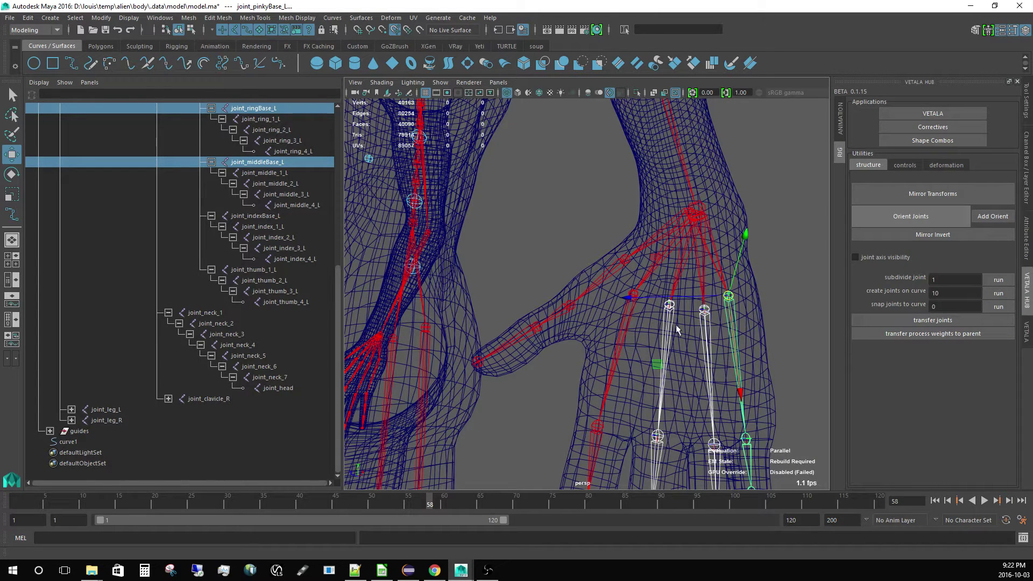
# Step: Inspect the axes of the index, middle and pinky base joints against the left hand from several angles
pyautogui.click(631, 323)
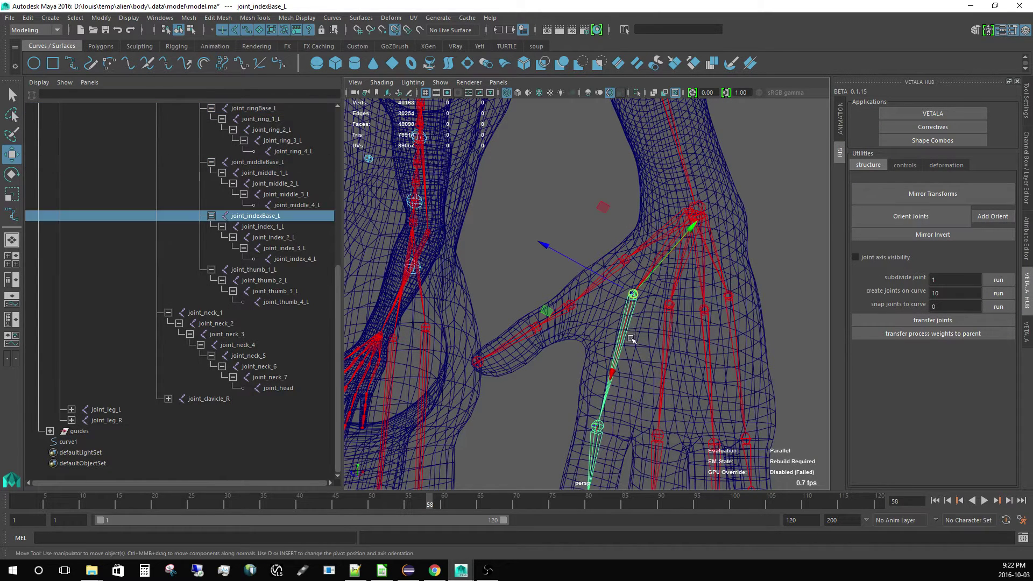
pyautogui.keyDown('alt'); pyautogui.moveTo(631, 322); pyautogui.dragTo(652, 330); pyautogui.keyUp('alt')
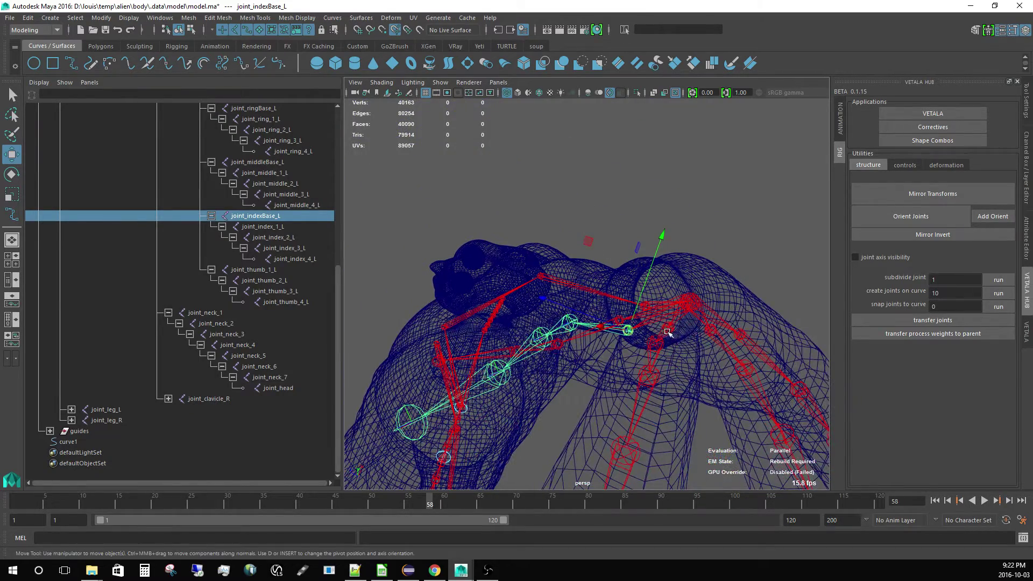
pyautogui.click(667, 330)
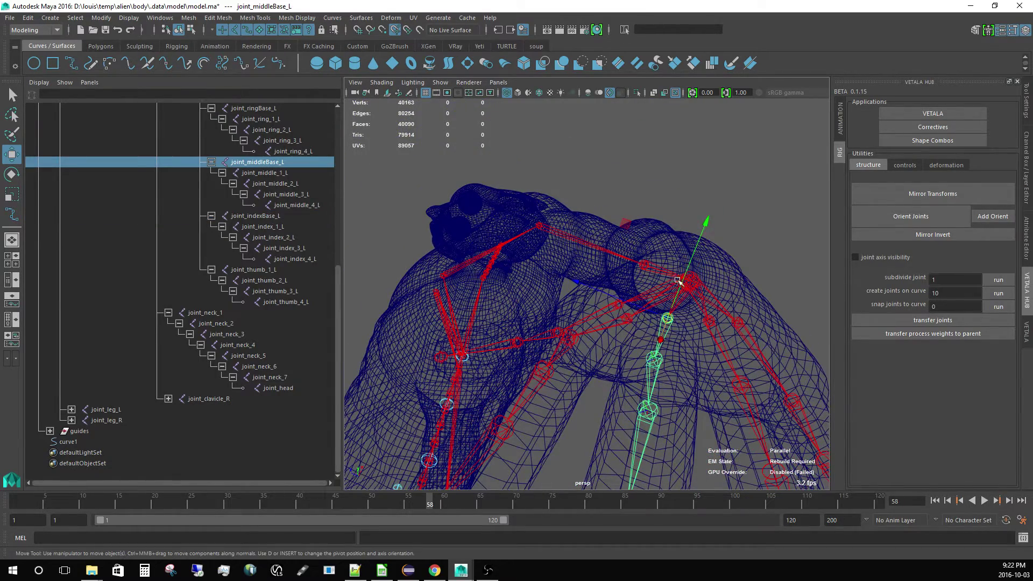
pyautogui.click(721, 343)
pyautogui.click(742, 331)
pyautogui.keyDown('alt'); pyautogui.moveTo(742, 331); pyautogui.dragTo(612, 307); pyautogui.keyUp('alt')
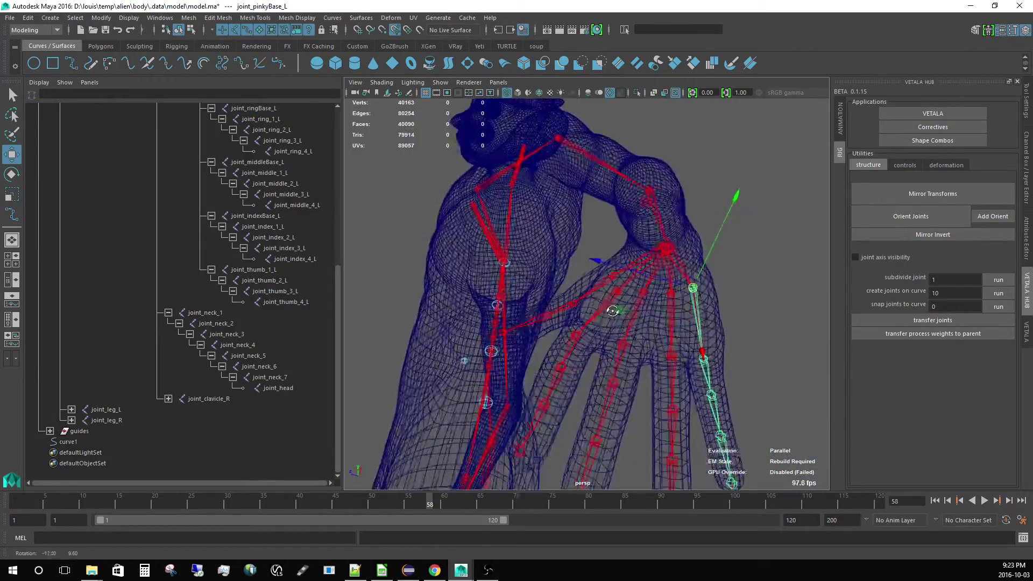
pyautogui.keyDown('alt'); pyautogui.moveTo(612, 306); pyautogui.dragTo(665, 253, button='right'); pyautogui.keyUp('alt')
pyautogui.keyDown('alt'); pyautogui.moveTo(664, 252); pyautogui.dragTo(645, 301); pyautogui.keyUp('alt')
# Step: Set Aim Up At to the triangle option for joint_index_1_L, joint_middle_1_L, joint_ring_1_L and joint_pinky_1_L together
pyautogui.click(673, 258)
pyautogui.click(1023, 194)
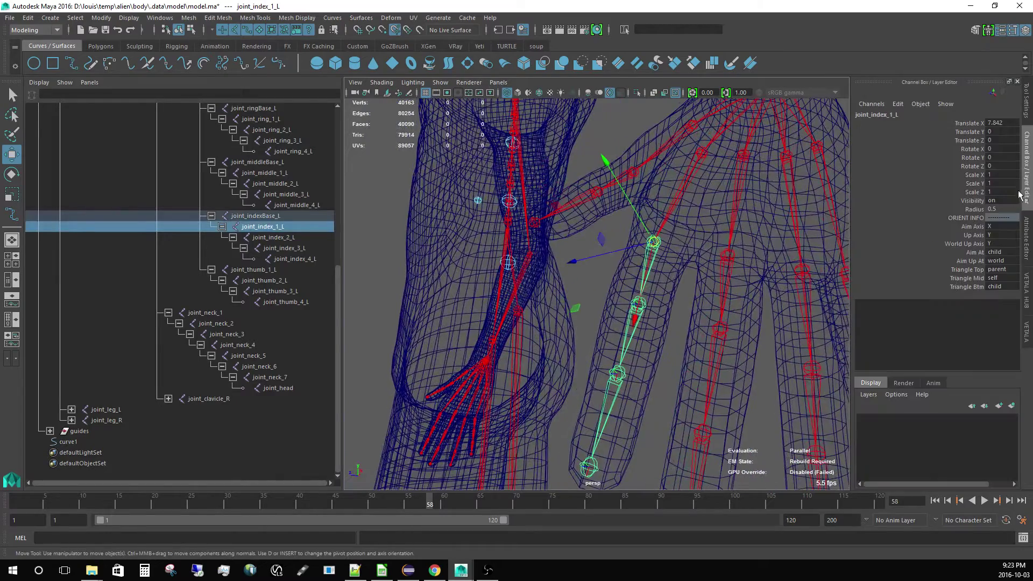
pyautogui.keyDown('shift'); pyautogui.click(727, 274); pyautogui.keyUp('shift')
pyautogui.keyDown('shift'); pyautogui.click(813, 296); pyautogui.keyUp('shift')
pyautogui.keyDown('alt'); pyautogui.moveTo(813, 296); pyautogui.dragTo(766, 281); pyautogui.keyUp('alt')
pyautogui.keyDown('shift'); pyautogui.click(766, 281); pyautogui.keyUp('shift')
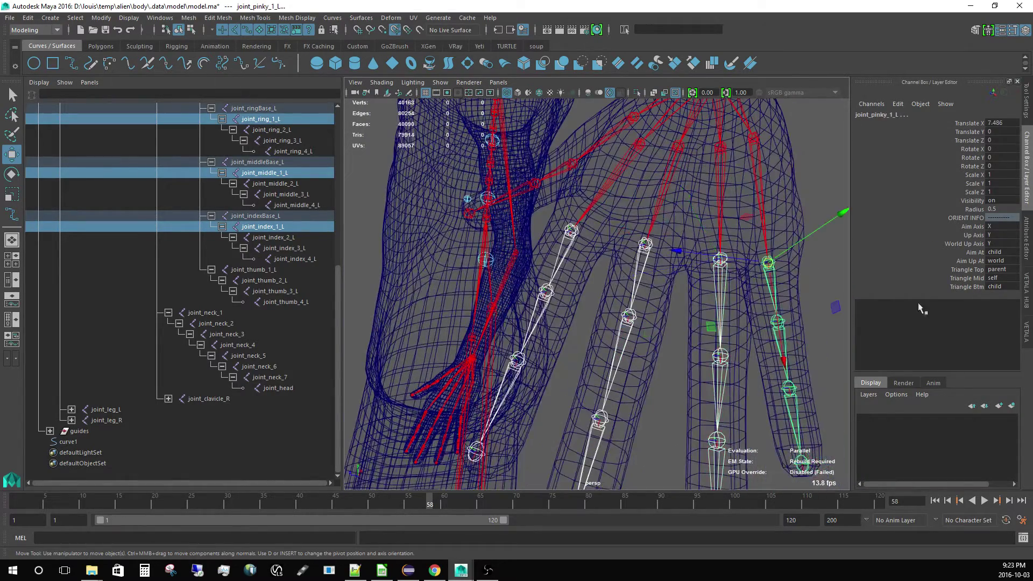
pyautogui.click(1002, 263)
pyautogui.click(993, 319)
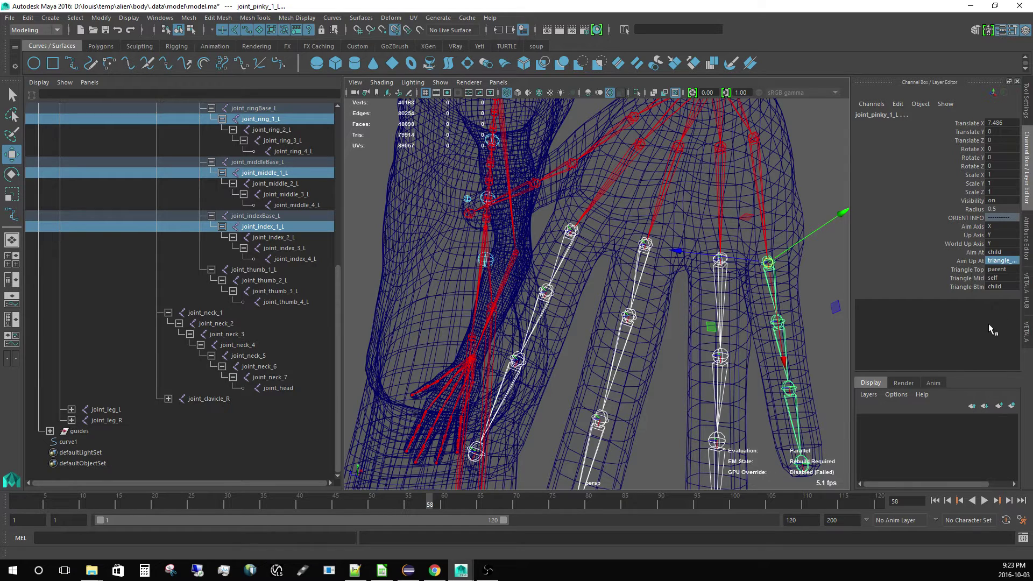
# Step: Set Triangle Top to self, Triangle Mid to child and Triangle Btm to grand_child for the four selected finger joints
pyautogui.click(1002, 269)
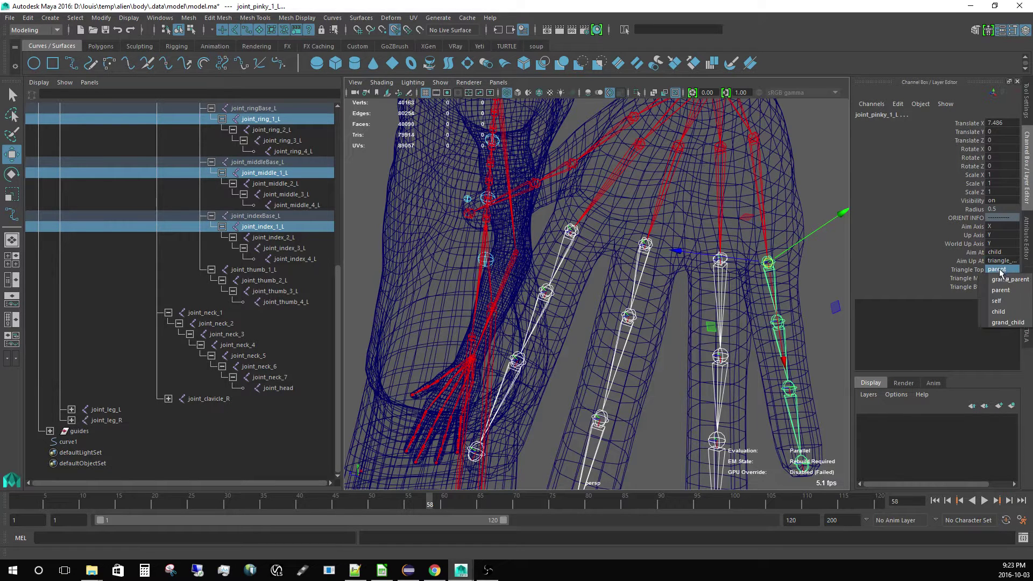
pyautogui.click(998, 301)
pyautogui.click(999, 278)
pyautogui.click(997, 320)
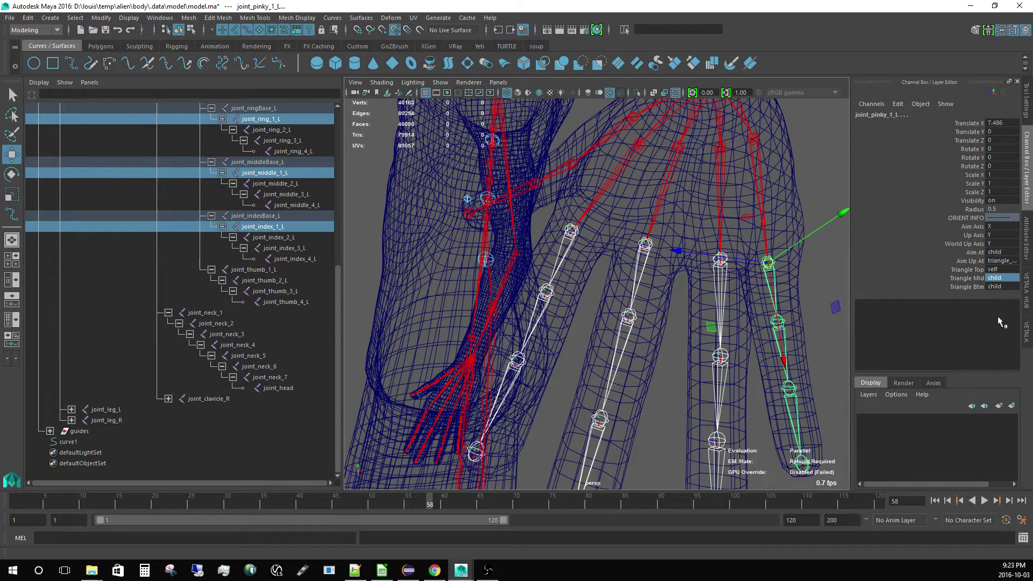
pyautogui.click(1001, 287)
pyautogui.click(1006, 340)
# Step: Reorient the joints with the new triangle settings and frame joint_index_1_L
pyautogui.keyDown('alt'); pyautogui.moveTo(680, 269); pyautogui.dragTo(649, 293); pyautogui.keyUp('alt')
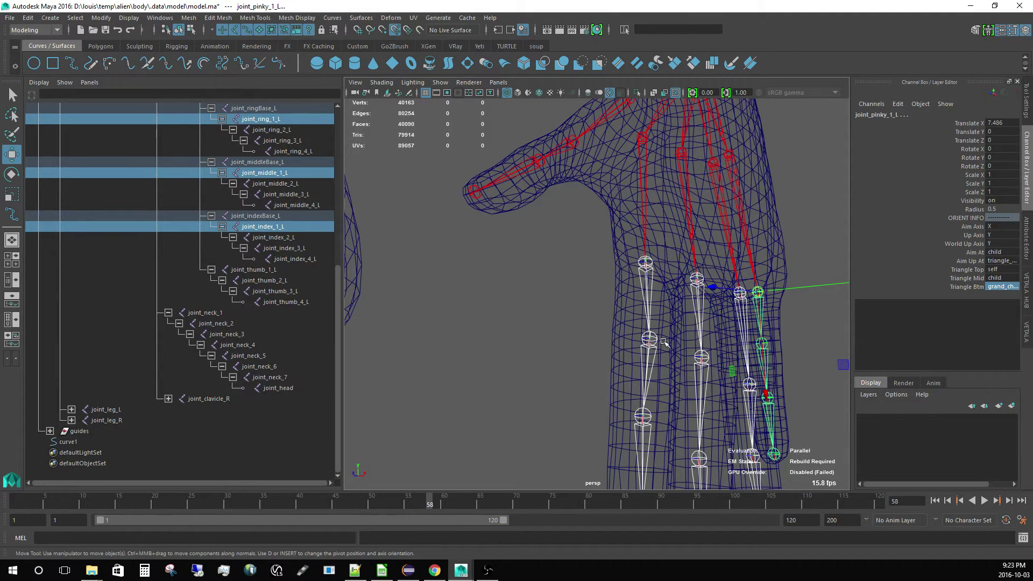
pyautogui.keyDown('alt'); pyautogui.moveTo(614, 329); pyautogui.dragTo(614, 299); pyautogui.keyUp('alt')
pyautogui.click(648, 326)
pyautogui.press('f')
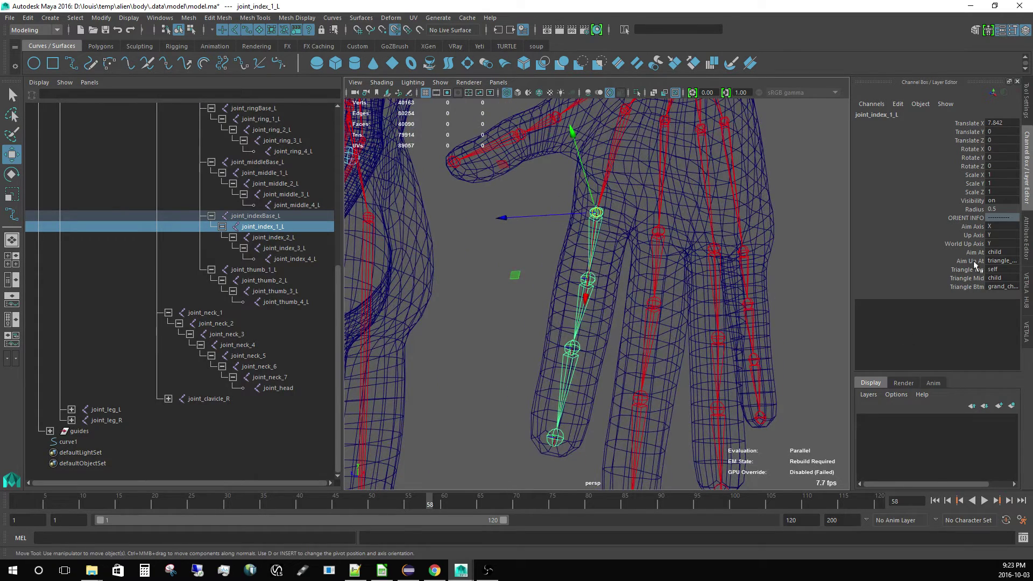
pyautogui.click(1026, 308)
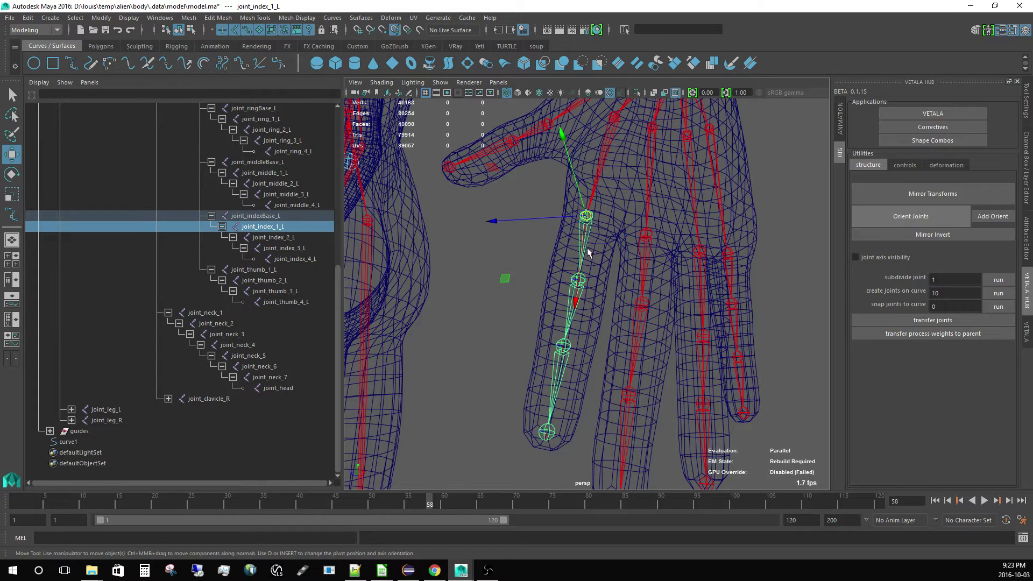
# Step: Rotate joint_index_1_L about 18 degrees around its X axis to line up with the index finger
pyautogui.moveTo(586, 246)
pyautogui.keyDown('alt'); pyautogui.mouseDown()
pyautogui.moveTo(575, 249)
pyautogui.moveTo(591, 250)
pyautogui.mouseUp(); pyautogui.keyUp('alt')
pyautogui.scroll(3, 585, 257)
pyautogui.press('e')
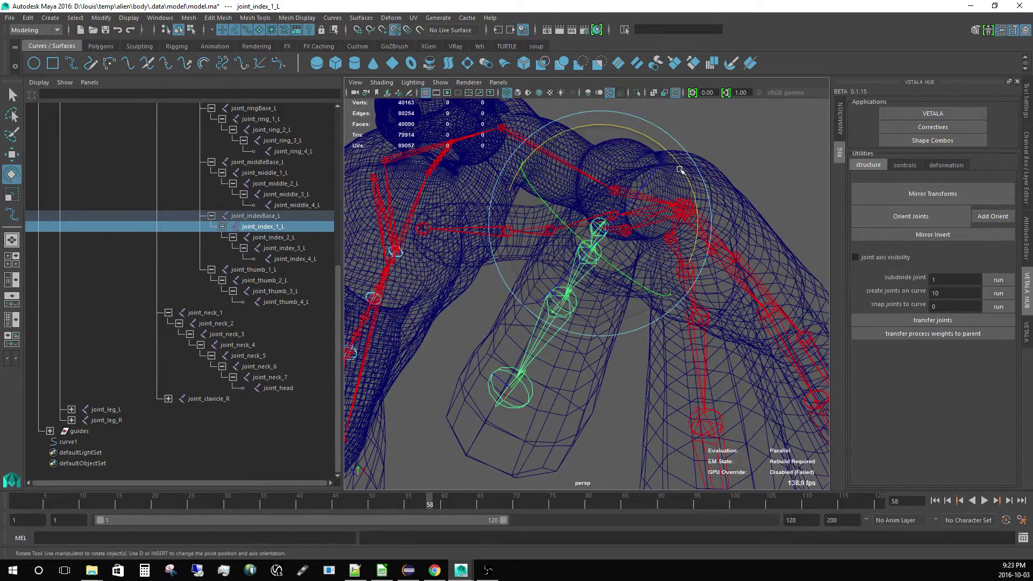
pyautogui.moveTo(685, 172); pyautogui.dragTo(652, 159)
pyautogui.click(1025, 329)
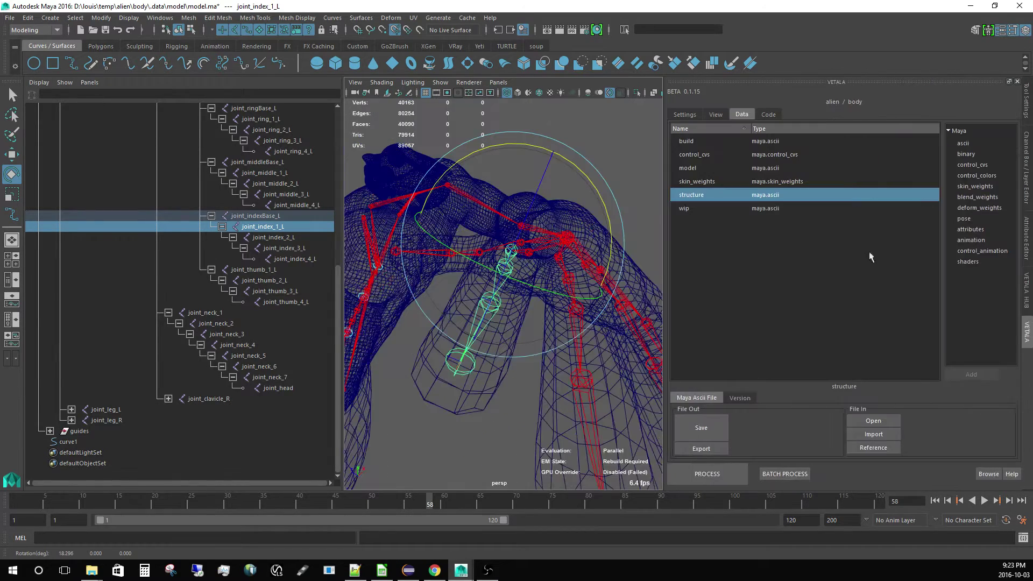
pyautogui.click(1025, 290)
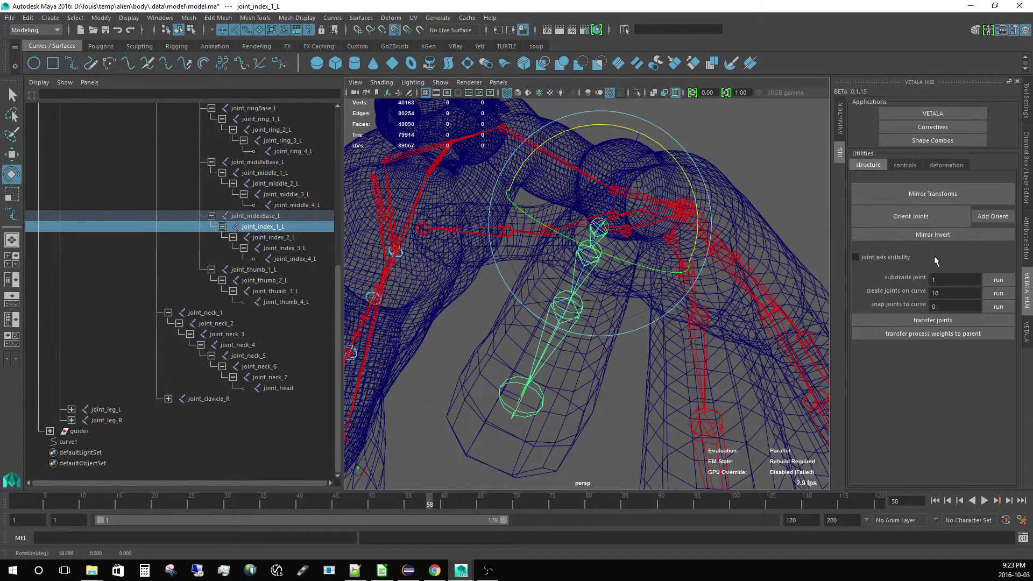
# Step: Examine the orientation of joint_index_1_L and joint_index_2_L along the left index finger from several angles
pyautogui.click(590, 262)
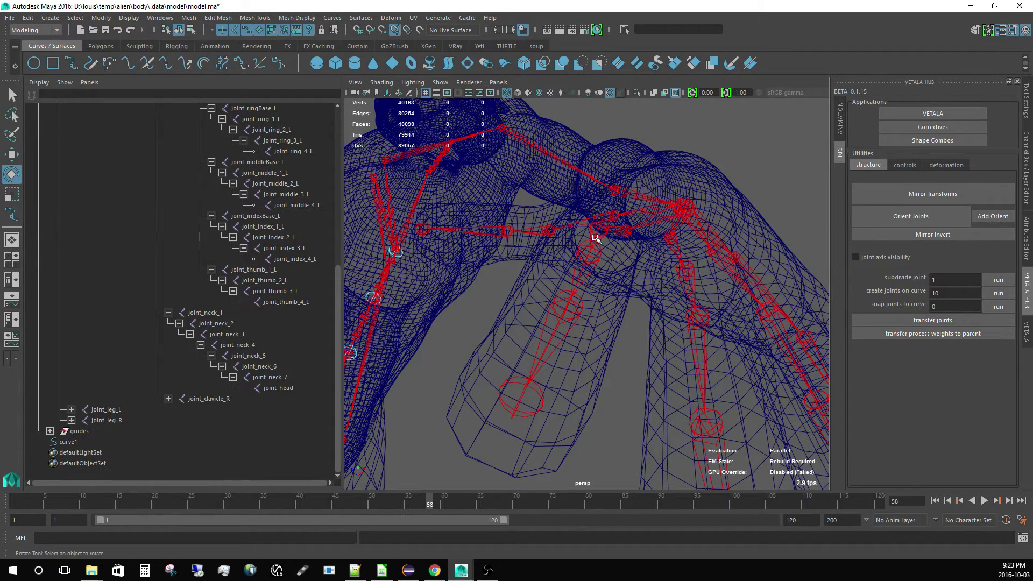
pyautogui.click(594, 235)
pyautogui.keyDown('alt'); pyautogui.moveTo(594, 235); pyautogui.dragTo(408, 296); pyautogui.keyUp('alt')
pyautogui.press('Down')
pyautogui.press('Up')
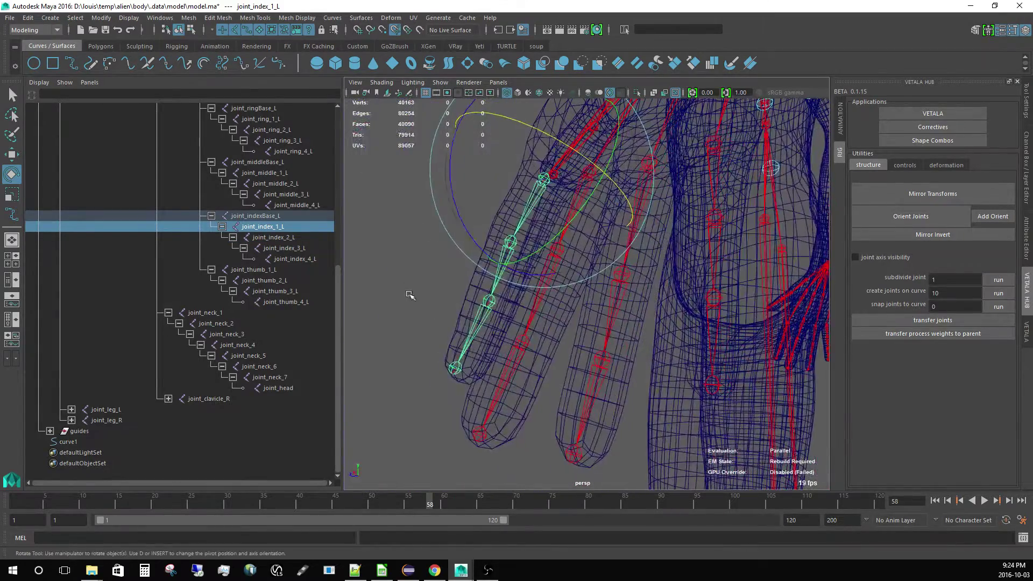
pyautogui.click(410, 295)
pyautogui.click(508, 262)
pyautogui.keyDown('alt'); pyautogui.moveTo(507, 262); pyautogui.dragTo(499, 318); pyautogui.keyUp('alt')
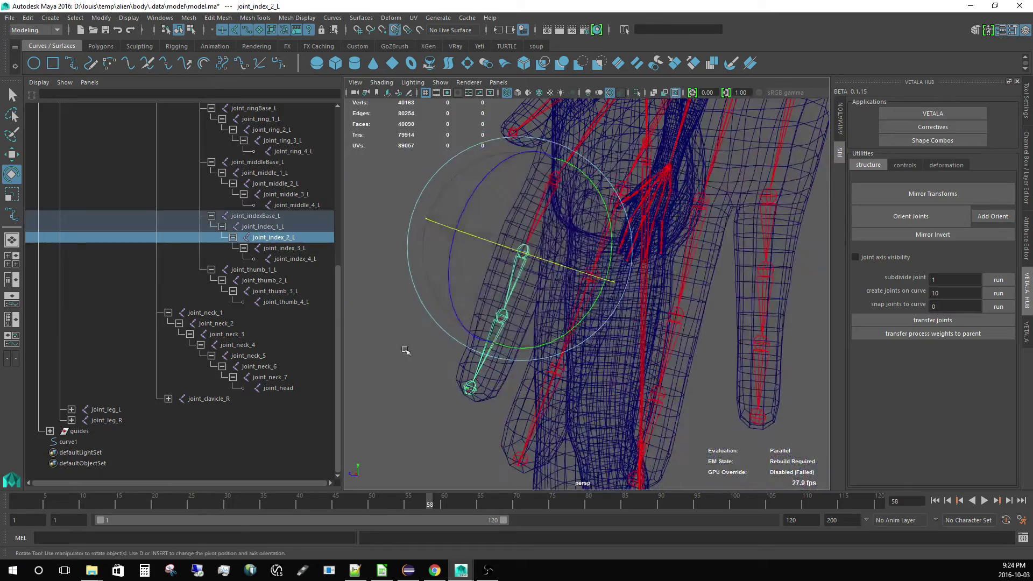
pyautogui.click(404, 350)
pyautogui.keyDown('alt'); pyautogui.moveTo(405, 351); pyautogui.dragTo(611, 308); pyautogui.keyUp('alt')
# Step: Rotate joint_middle_1_L about 30 degrees around its X axis to follow the middle finger, and reorient the joints
pyautogui.click(622, 194)
pyautogui.keyDown('alt'); pyautogui.moveTo(621, 194); pyautogui.dragTo(661, 229); pyautogui.keyUp('alt')
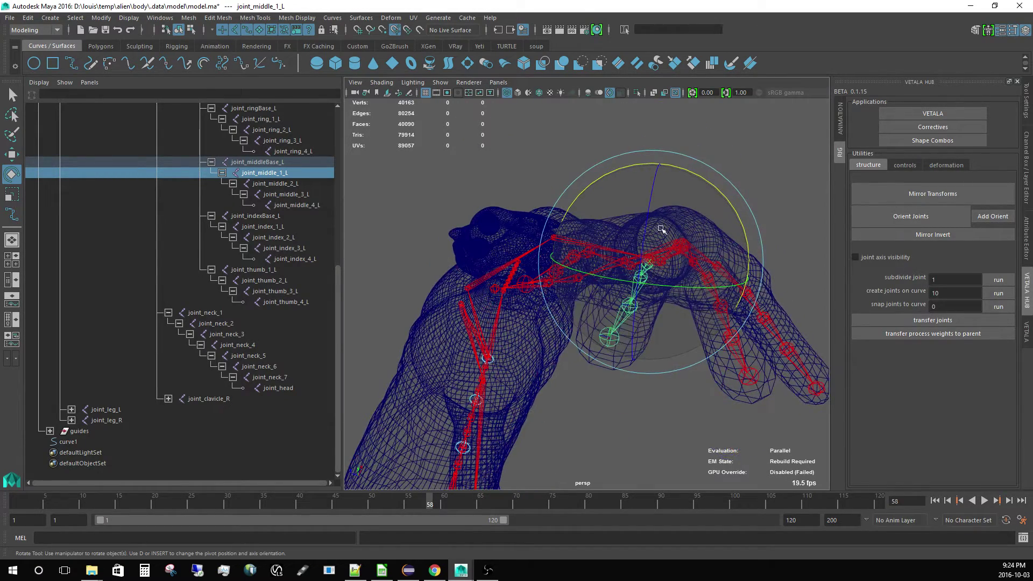
pyautogui.moveTo(723, 200); pyautogui.dragTo(728, 206)
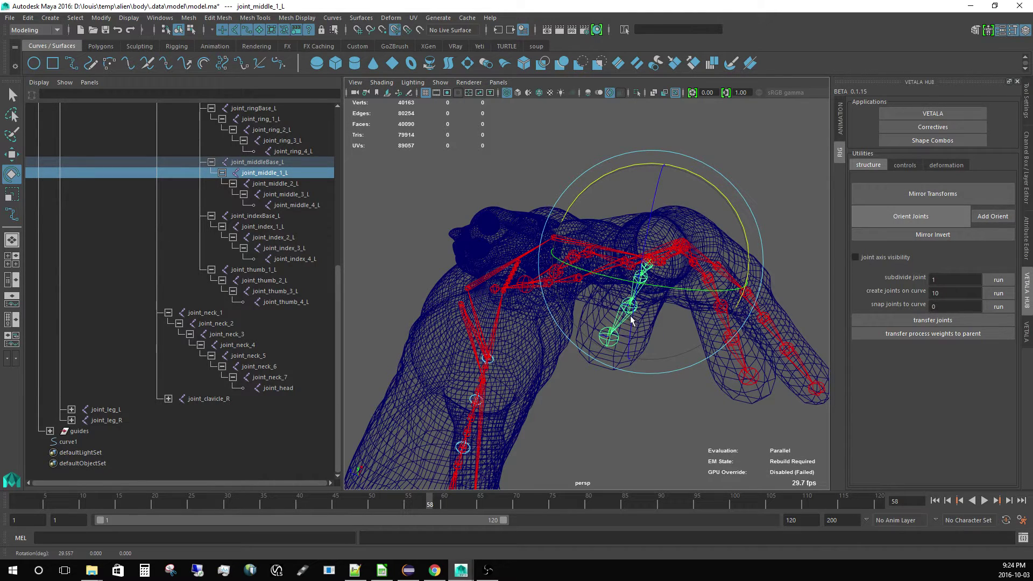
pyautogui.click(653, 365)
pyautogui.keyDown('alt'); pyautogui.moveTo(652, 381); pyautogui.dragTo(640, 312); pyautogui.keyUp('alt')
pyautogui.click(642, 284)
pyautogui.click(669, 384)
# Step: Rotate joint_ring_1_L around its X axis to follow the ring finger, and reorient the joints
pyautogui.keyDown('alt'); pyautogui.moveTo(669, 384); pyautogui.dragTo(716, 295); pyautogui.keyUp('alt')
pyautogui.click(714, 319)
pyautogui.moveTo(718, 148); pyautogui.dragTo(603, 254)
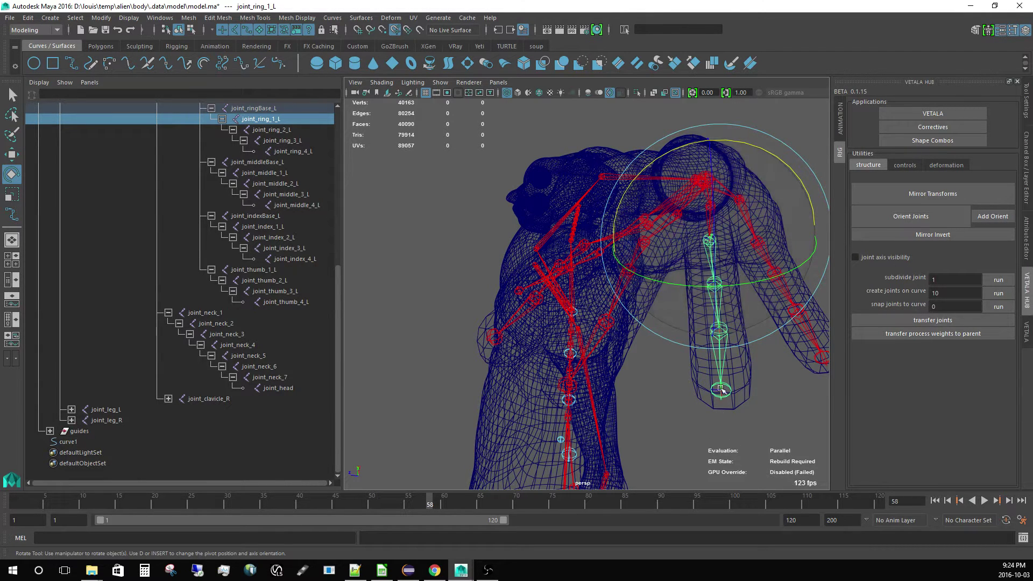
pyautogui.click(905, 222)
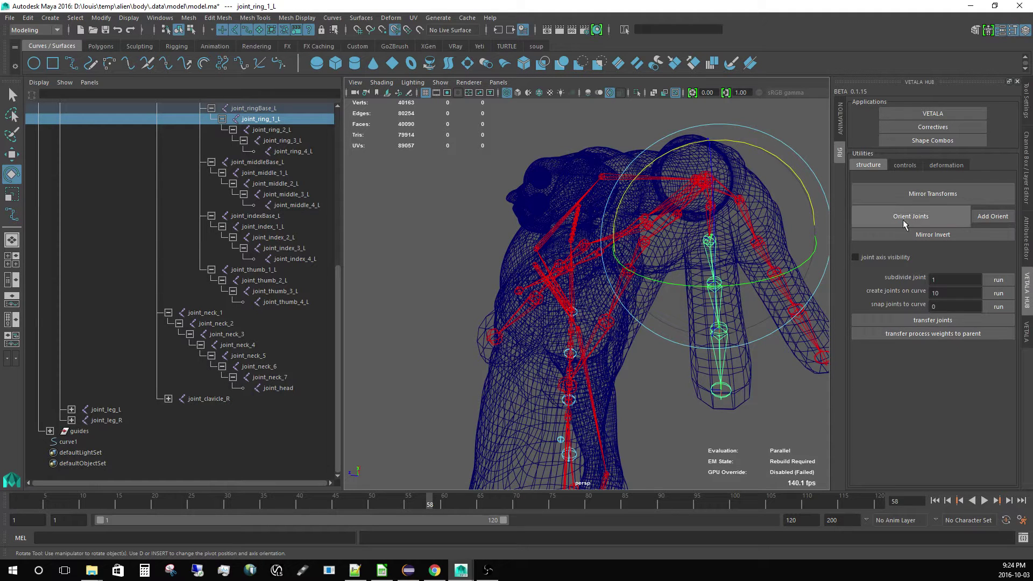
# Step: Rotate joint_pinky_1_L about -11.5 degrees around its X axis to follow the pinky finger, and reorient the joints
pyautogui.click(690, 307)
pyautogui.click(711, 252)
pyautogui.keyDown('alt'); pyautogui.moveTo(711, 251); pyautogui.dragTo(785, 253); pyautogui.keyUp('alt')
pyautogui.click(785, 253)
pyautogui.click(688, 231)
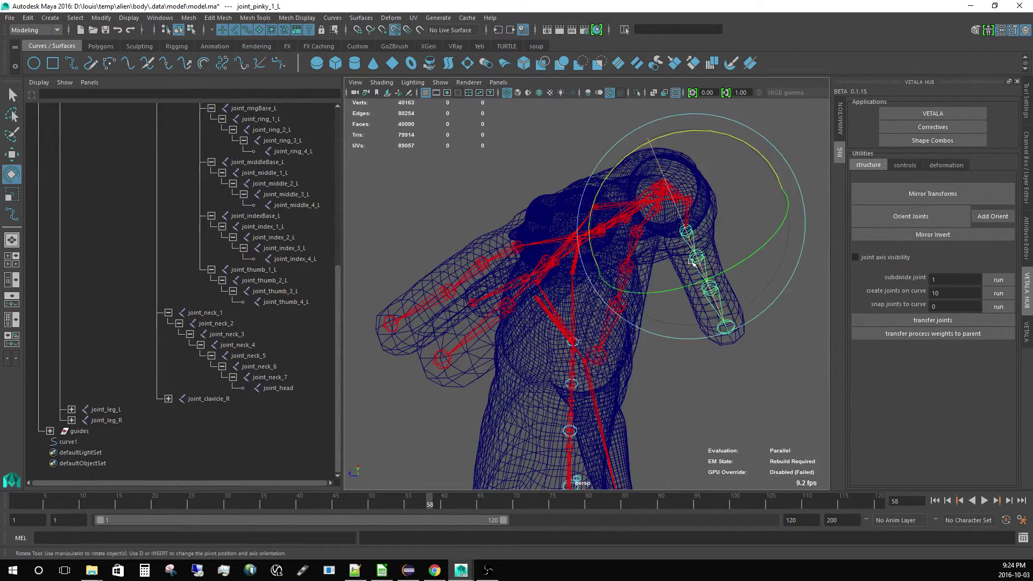
pyautogui.keyDown('alt'); pyautogui.moveTo(689, 232); pyautogui.dragTo(699, 235); pyautogui.keyUp('alt')
pyautogui.keyDown('alt'); pyautogui.moveTo(698, 236); pyautogui.dragTo(627, 243, button='middle'); pyautogui.keyUp('alt')
pyautogui.keyDown('alt'); pyautogui.moveTo(627, 243); pyautogui.dragTo(694, 180); pyautogui.keyUp('alt')
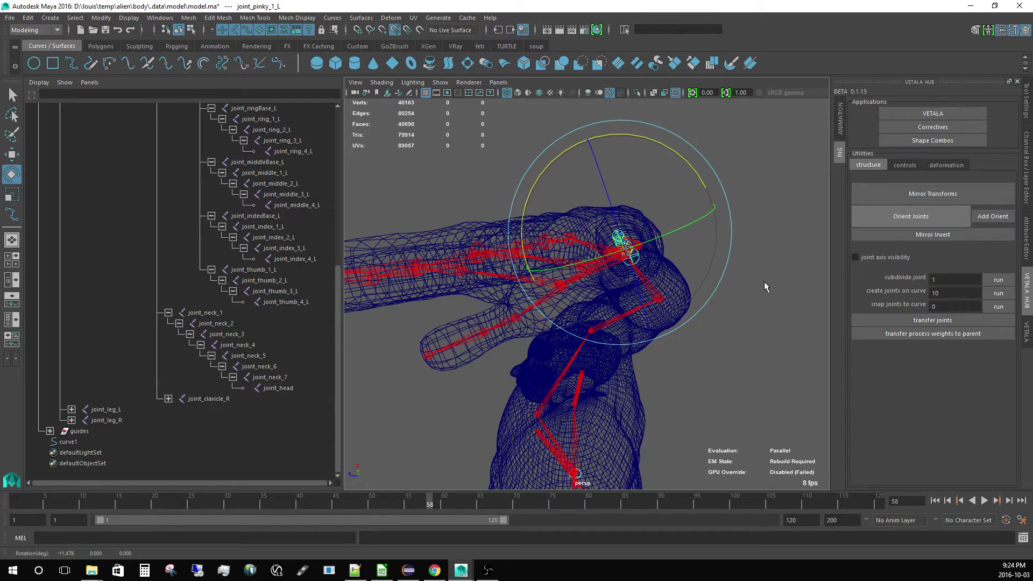
pyautogui.keyDown('alt'); pyautogui.moveTo(763, 287); pyautogui.dragTo(829, 271); pyautogui.keyUp('alt')
# Step: Turn on joint axis visibility, then refine joint_pinky_1_L's twist around its X axis and reorient the joints
pyautogui.click(855, 258)
pyautogui.keyDown('alt'); pyautogui.moveTo(624, 247); pyautogui.dragTo(647, 221); pyautogui.keyUp('alt')
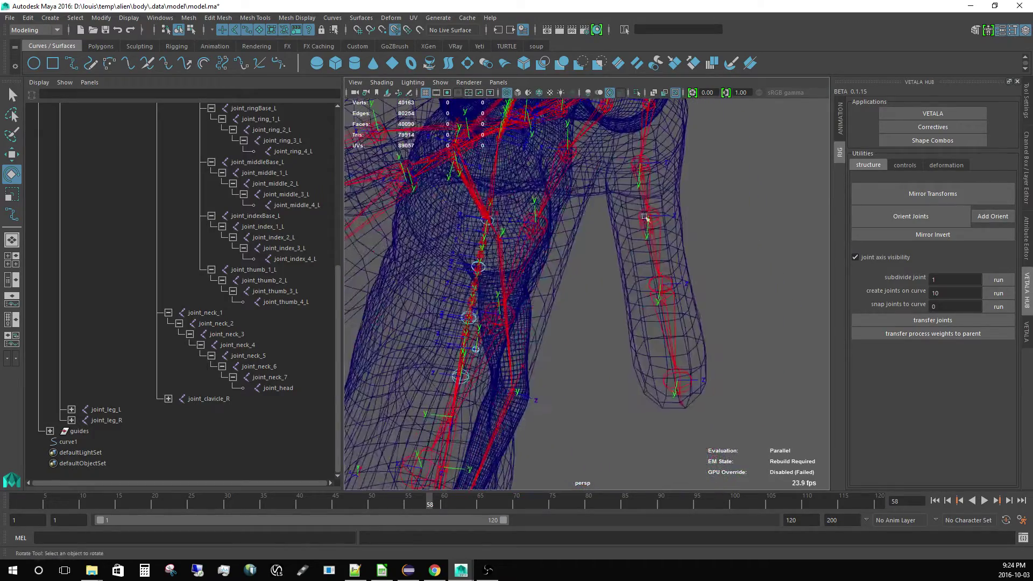
pyautogui.keyDown('alt'); pyautogui.moveTo(647, 221); pyautogui.dragTo(679, 236, button='right'); pyautogui.keyUp('alt')
pyautogui.click(676, 242)
pyautogui.keyDown('alt'); pyautogui.moveTo(677, 242); pyautogui.dragTo(738, 192); pyautogui.keyUp('alt')
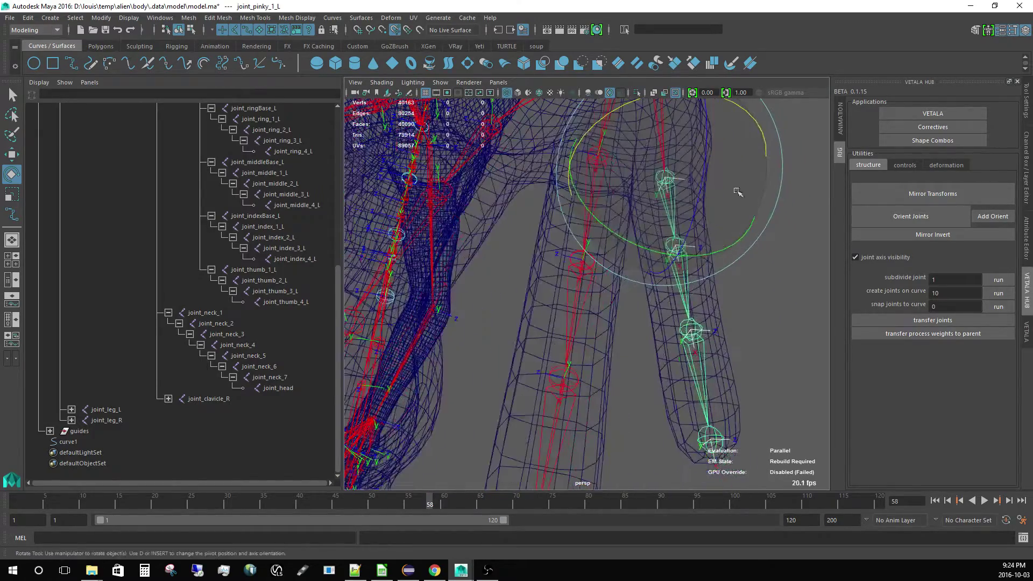
pyautogui.moveTo(763, 134); pyautogui.dragTo(608, 226)
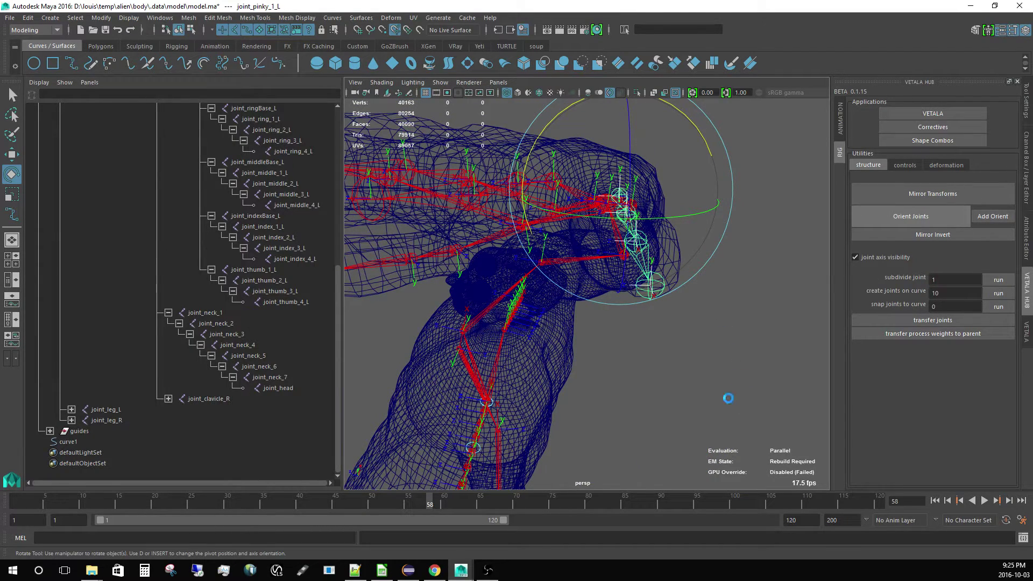
# Step: Check the Joint Orient values down the left index finger chain and set joint_index_3_L's Joint Orient Y to 0
pyautogui.keyDown('alt'); pyautogui.moveTo(717, 374); pyautogui.dragTo(553, 272); pyautogui.keyUp('alt')
pyautogui.click(559, 237)
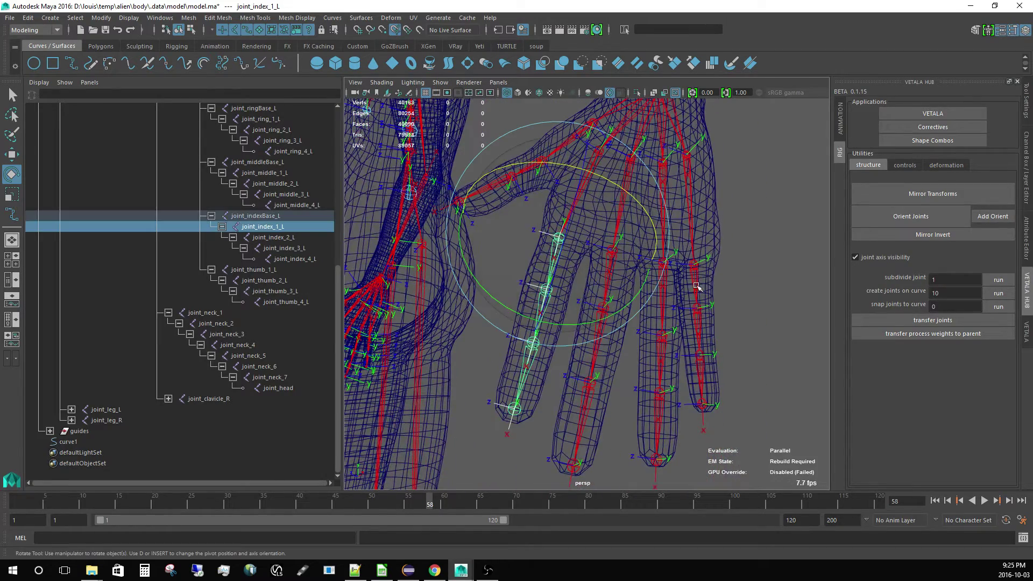
pyautogui.click(1028, 238)
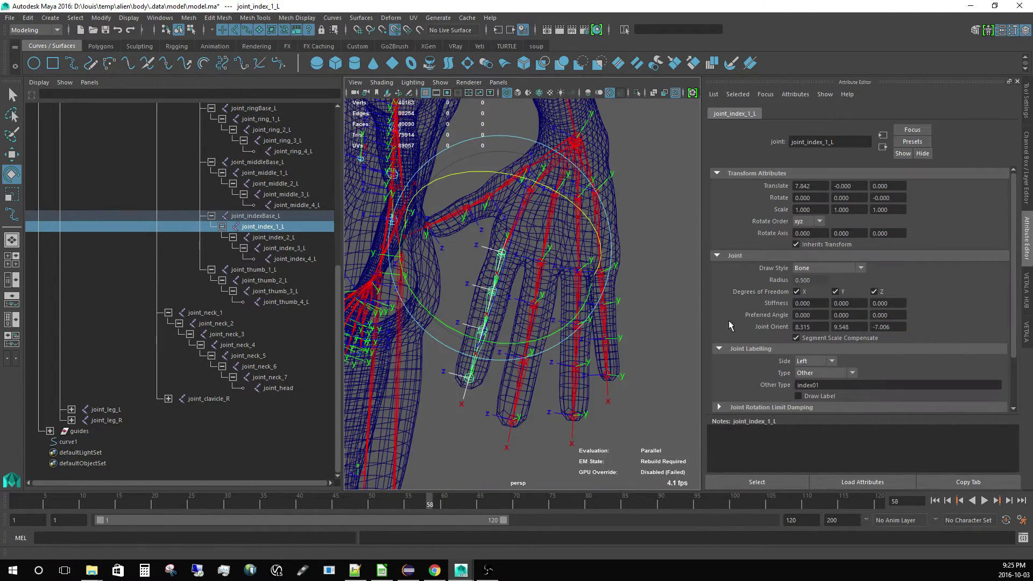
pyautogui.keyDown('alt'); pyautogui.moveTo(556, 319); pyautogui.dragTo(529, 328); pyautogui.keyUp('alt')
pyautogui.keyDown('alt'); pyautogui.moveTo(505, 233); pyautogui.dragTo(538, 253); pyautogui.keyUp('alt')
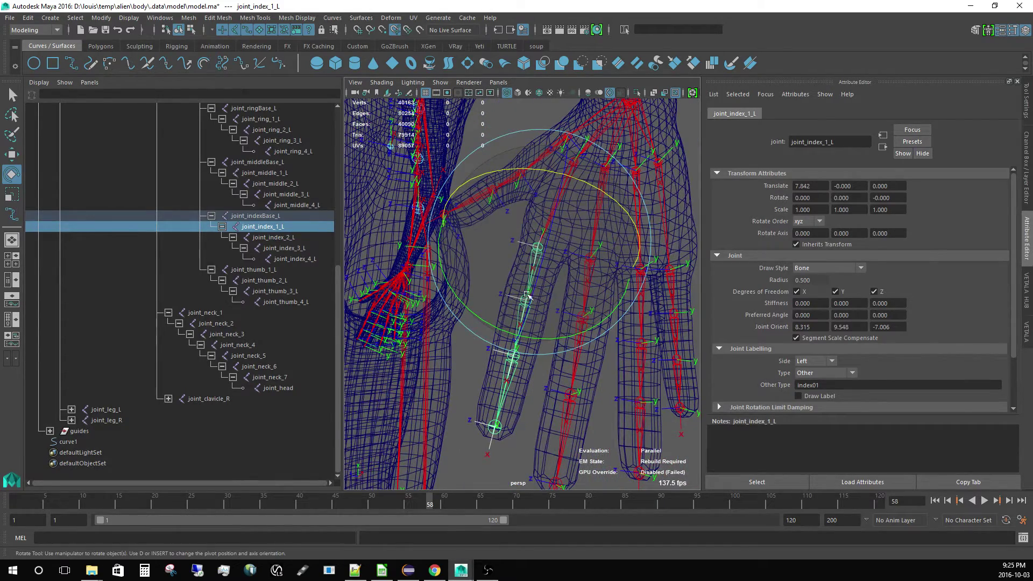
pyautogui.press('Down')
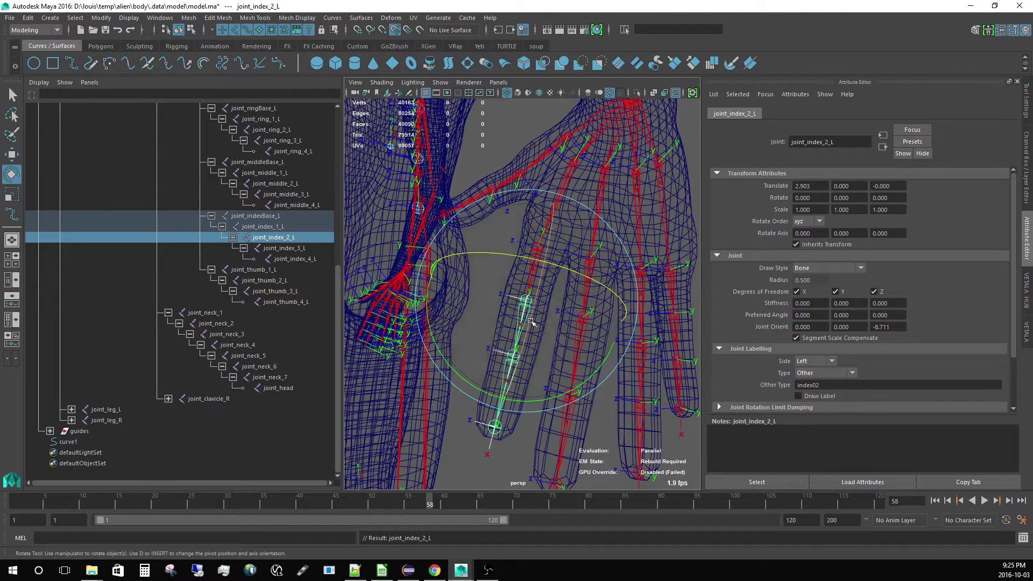
pyautogui.press('Down')
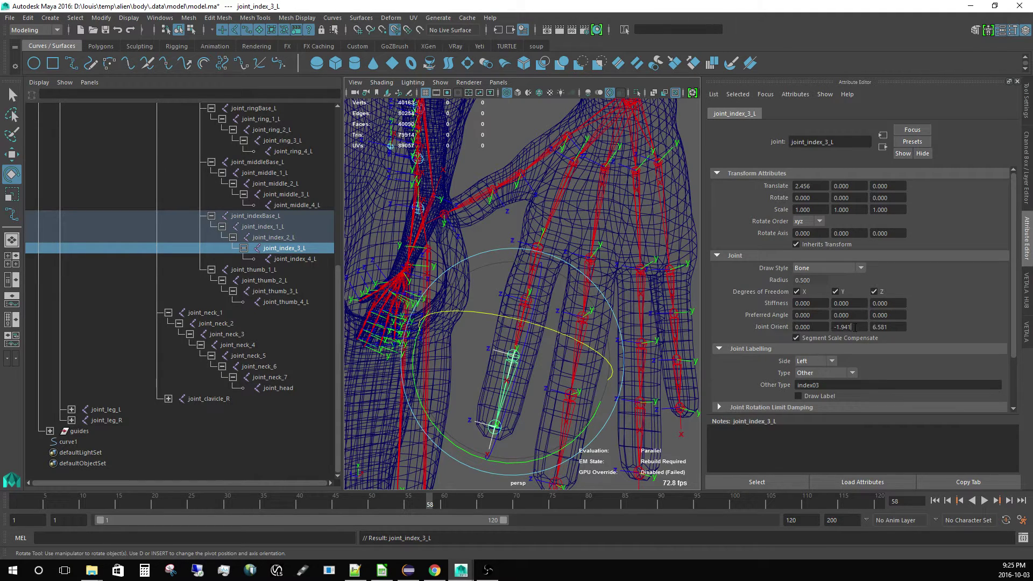
pyautogui.moveTo(855, 326); pyautogui.dragTo(828, 328)
pyautogui.write('0')
pyautogui.press('Return')
# Step: Set joint_middle_3_L's Joint Orient X and Y values to 0
pyautogui.keyDown('alt'); pyautogui.moveTo(501, 349); pyautogui.dragTo(447, 314, button='middle'); pyautogui.keyUp('alt')
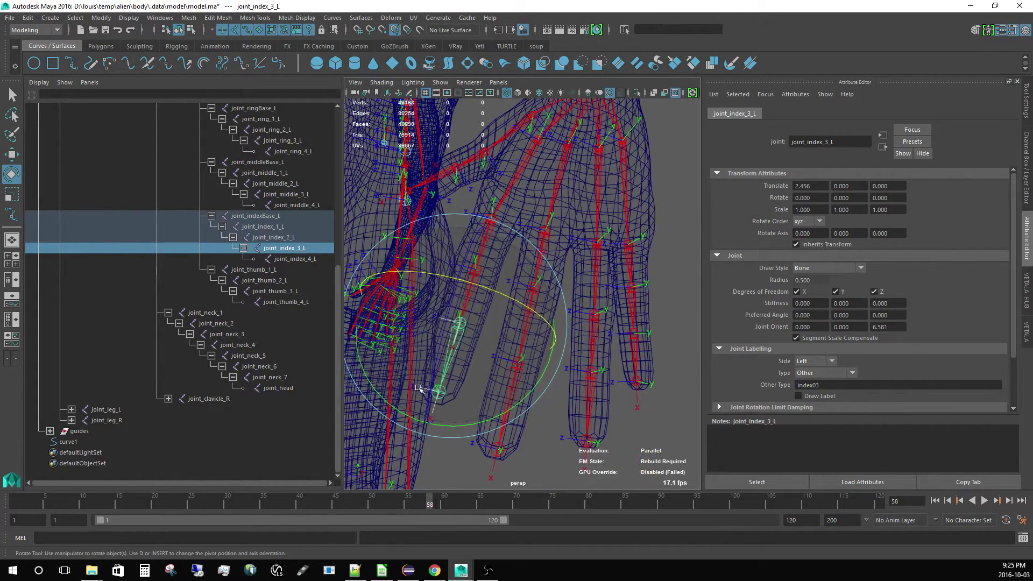
pyautogui.click(550, 418)
pyautogui.click(541, 252)
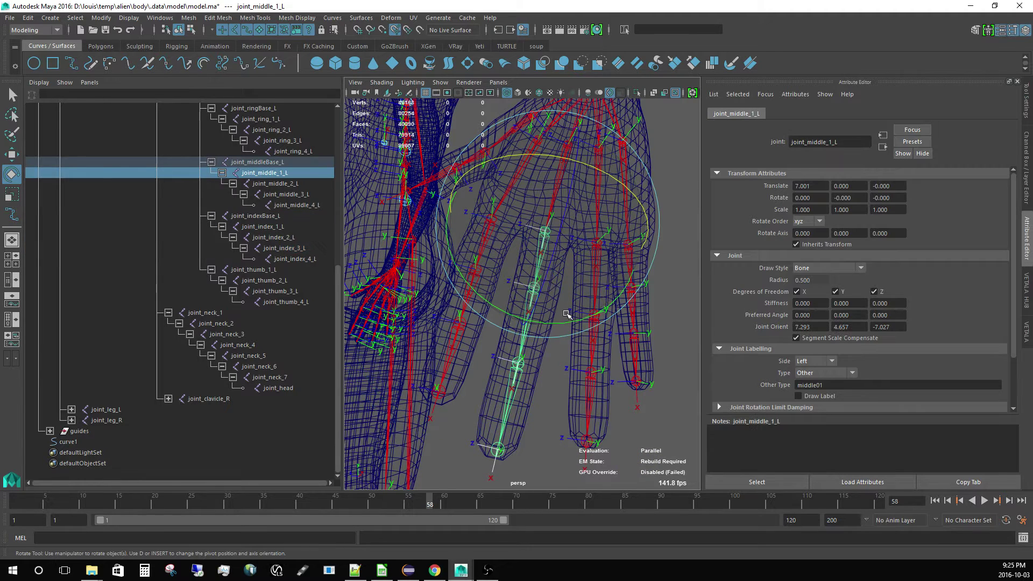
pyautogui.press('Down')
pyautogui.press('Down')
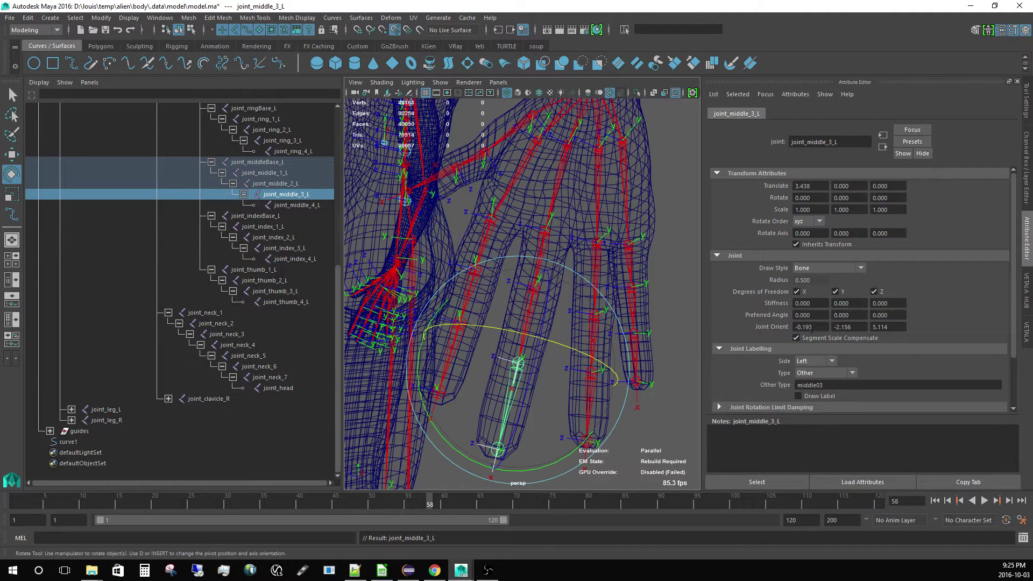
pyautogui.moveTo(812, 327); pyautogui.dragTo(769, 326)
pyautogui.press('Return')
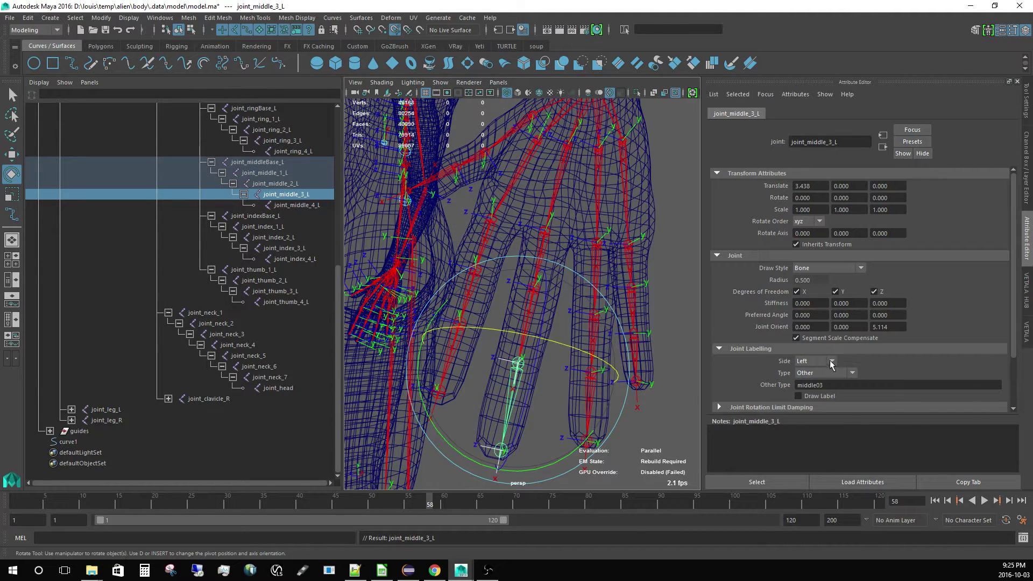
# Step: Zero joint_ring_3_L's Joint Orient X and Y, and check the rest of the left ring finger chain
pyautogui.keyDown('alt'); pyautogui.moveTo(576, 350); pyautogui.dragTo(565, 341); pyautogui.keyUp('alt')
pyautogui.click(577, 253)
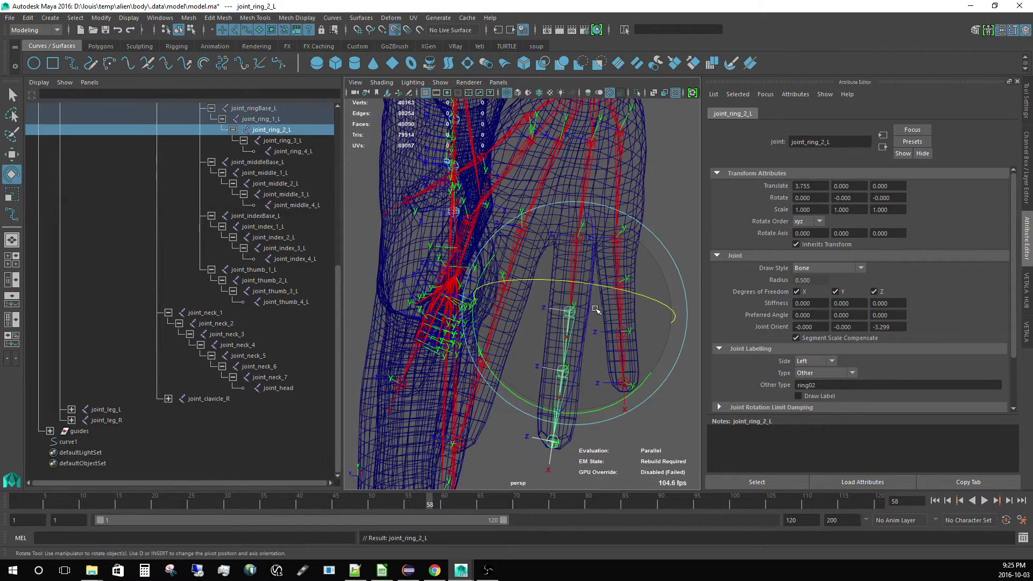
pyautogui.press('Down')
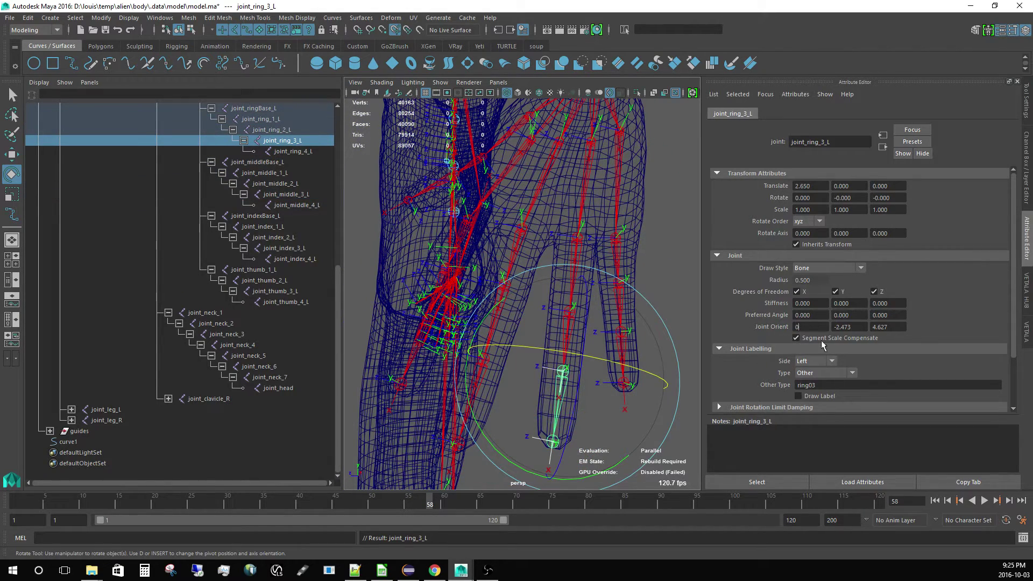
pyautogui.press('Return')
pyautogui.click(585, 249)
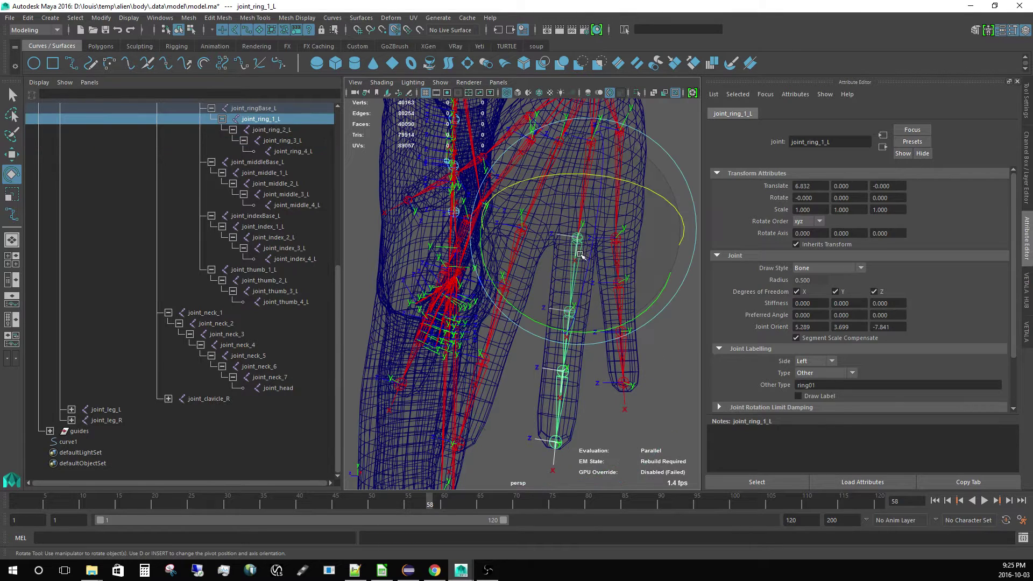
pyautogui.press('Down')
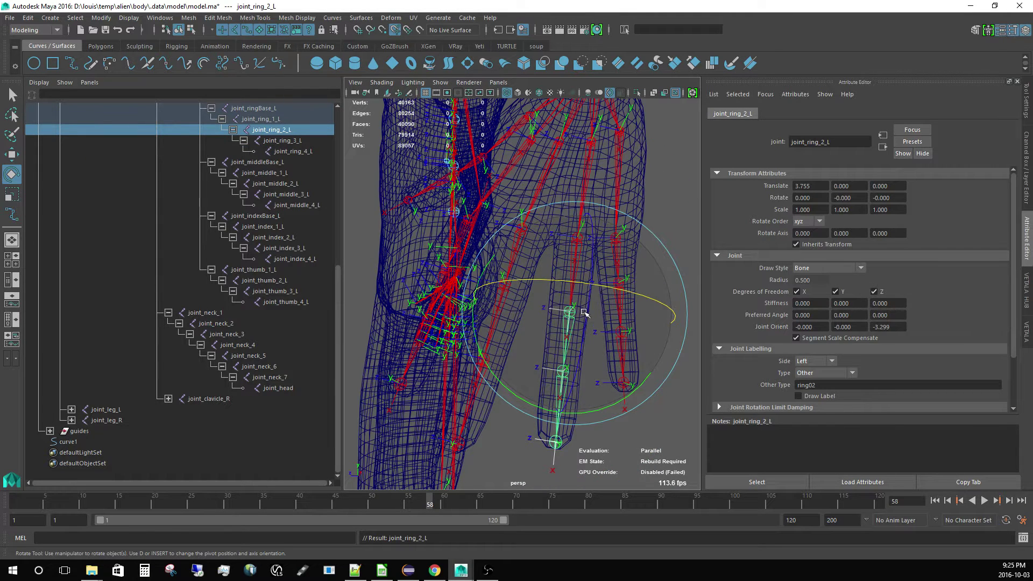
pyautogui.press('Down')
# Step: Examine the Joint Orient values of the joints along the left pinky finger chain
pyautogui.click(642, 257)
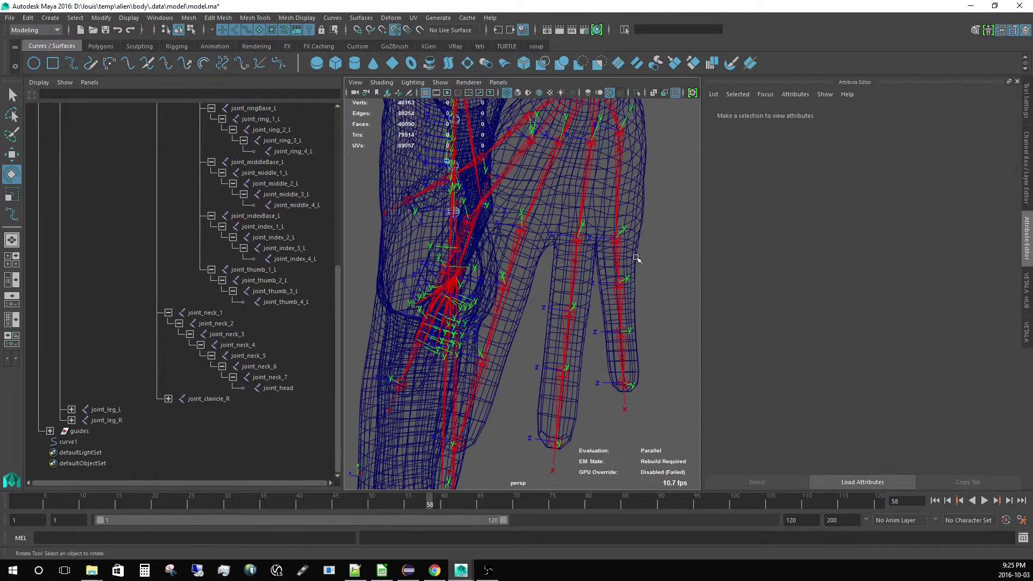
pyautogui.click(622, 259)
pyautogui.click(622, 284)
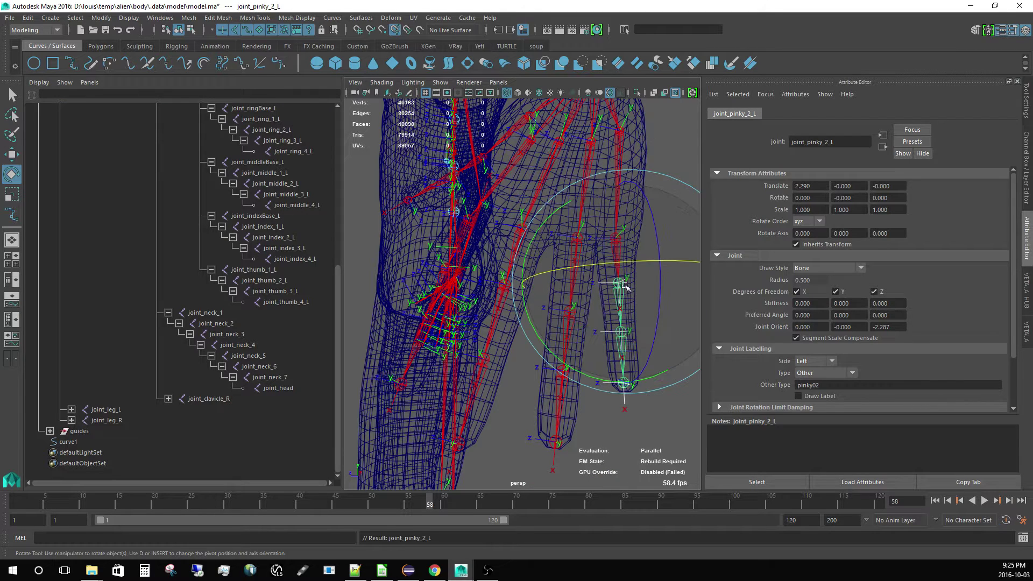
pyautogui.press('Down')
pyautogui.press('Down')
pyautogui.press('Up')
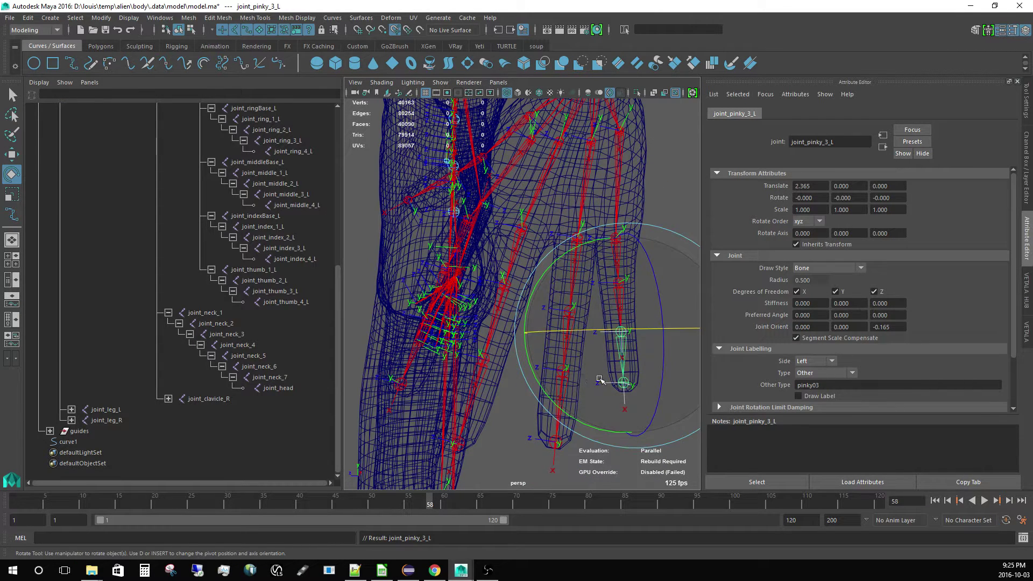
pyautogui.click(622, 383)
# Step: Select the index, middle, ring and pinky base joints together in the right hand
pyautogui.click(1026, 302)
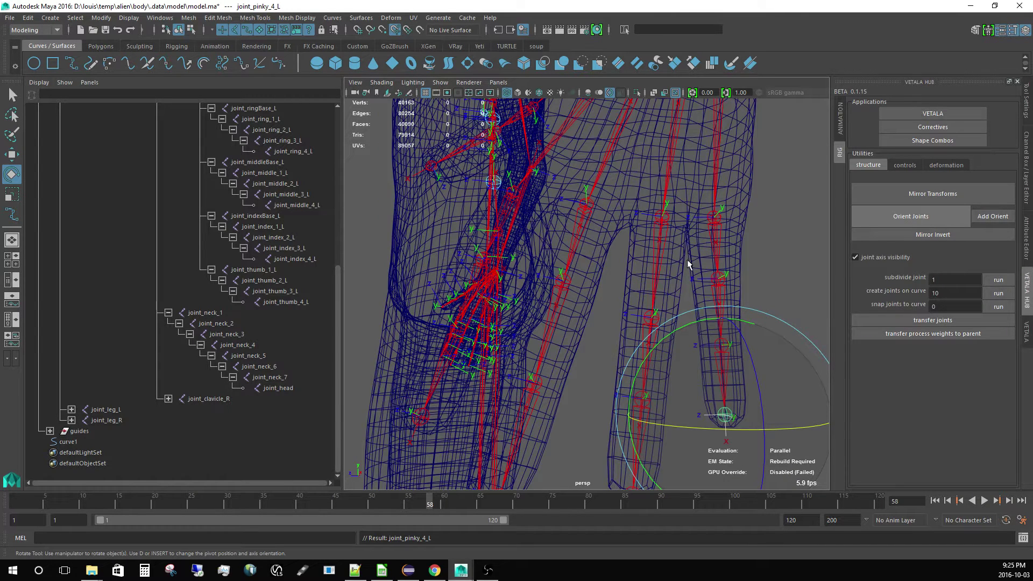
pyautogui.click(593, 235)
pyautogui.keyDown('alt'); pyautogui.moveTo(598, 233); pyautogui.dragTo(524, 249); pyautogui.keyUp('alt')
pyautogui.click(569, 249)
pyautogui.keyDown('alt'); pyautogui.moveTo(523, 249); pyautogui.dragTo(461, 251, button='right'); pyautogui.keyUp('alt')
pyautogui.keyDown('alt'); pyautogui.moveTo(461, 252); pyautogui.dragTo(618, 255, button='middle'); pyautogui.keyUp('alt')
pyautogui.keyDown('alt'); pyautogui.moveTo(619, 255); pyautogui.dragTo(677, 259, button='right'); pyautogui.keyUp('alt')
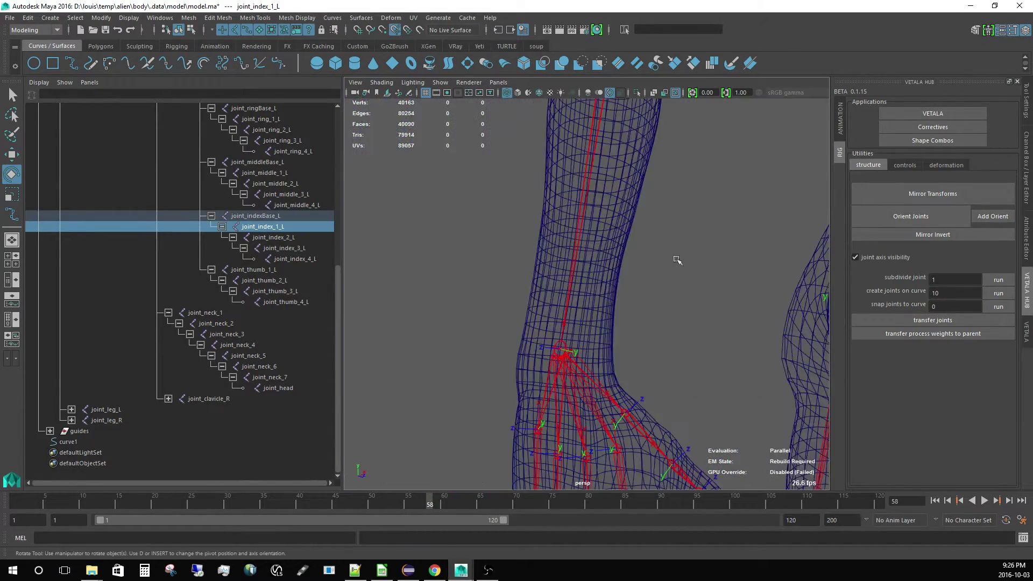
pyautogui.keyDown('alt'); pyautogui.moveTo(599, 308); pyautogui.dragTo(584, 242, button='middle'); pyautogui.keyUp('alt')
pyautogui.keyDown('alt'); pyautogui.moveTo(546, 220); pyautogui.dragTo(570, 224, button='right'); pyautogui.keyUp('alt')
pyautogui.keyDown('alt'); pyautogui.moveTo(570, 224); pyautogui.dragTo(596, 252, button='middle'); pyautogui.keyUp('alt')
pyautogui.keyDown('alt'); pyautogui.moveTo(641, 253); pyautogui.dragTo(603, 254, button='right'); pyautogui.keyUp('alt')
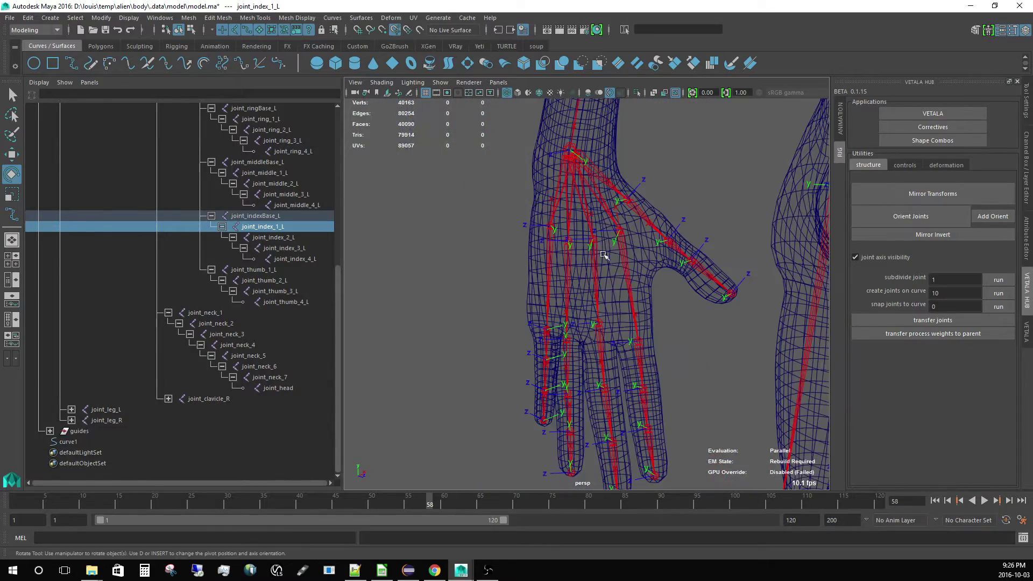
pyautogui.scroll(5, 604, 255)
pyautogui.moveTo(485, 190); pyautogui.dragTo(677, 230)
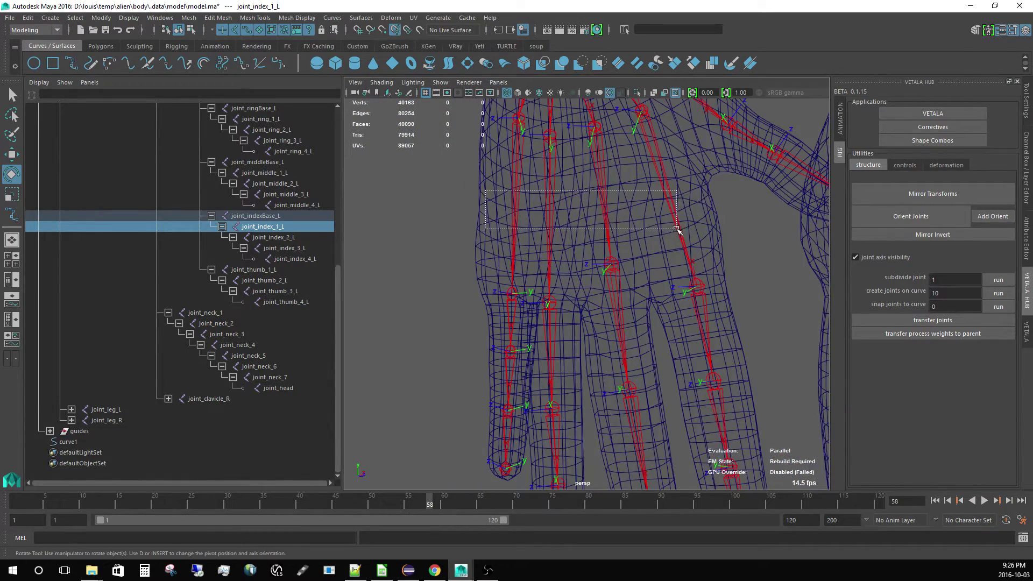
# Step: On the four right finger base joints, set Aim Up At to triangle_plane, Triangle Top to self, Triangle Mid to child and Triangle Btm to grand_child
pyautogui.click(1026, 181)
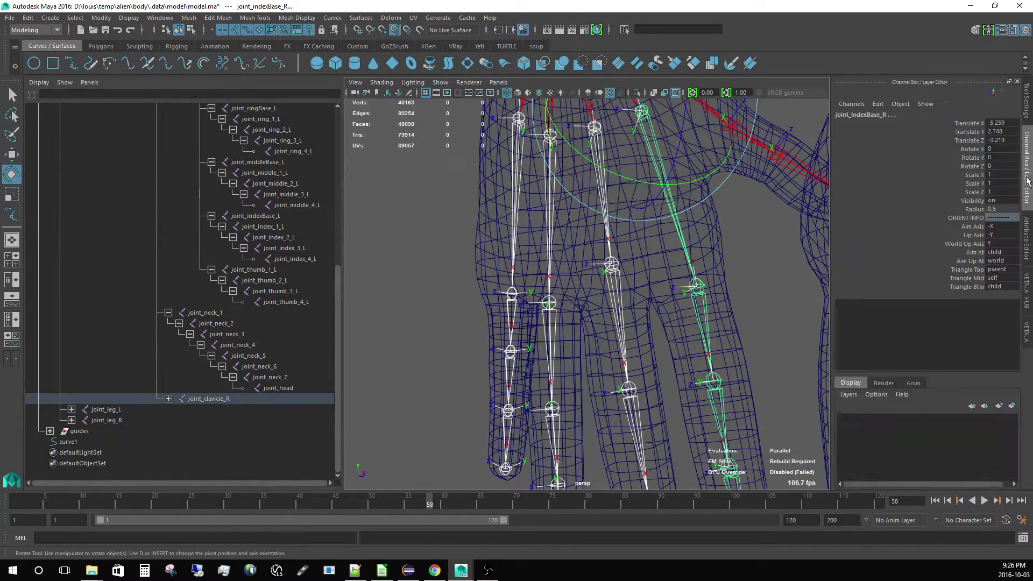
pyautogui.click(996, 260)
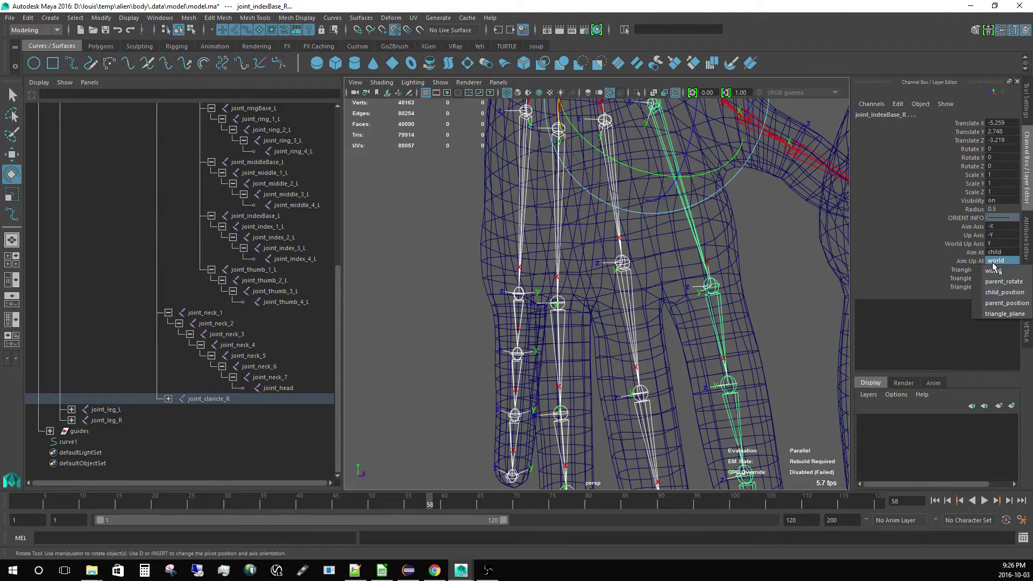
pyautogui.click(994, 302)
pyautogui.click(994, 270)
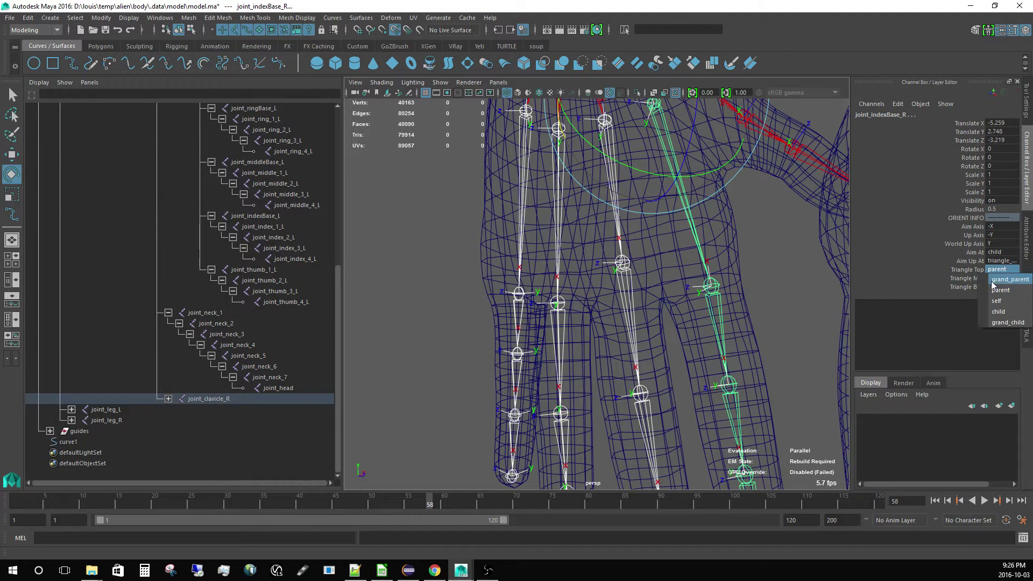
pyautogui.click(996, 300)
pyautogui.click(994, 278)
pyautogui.click(998, 320)
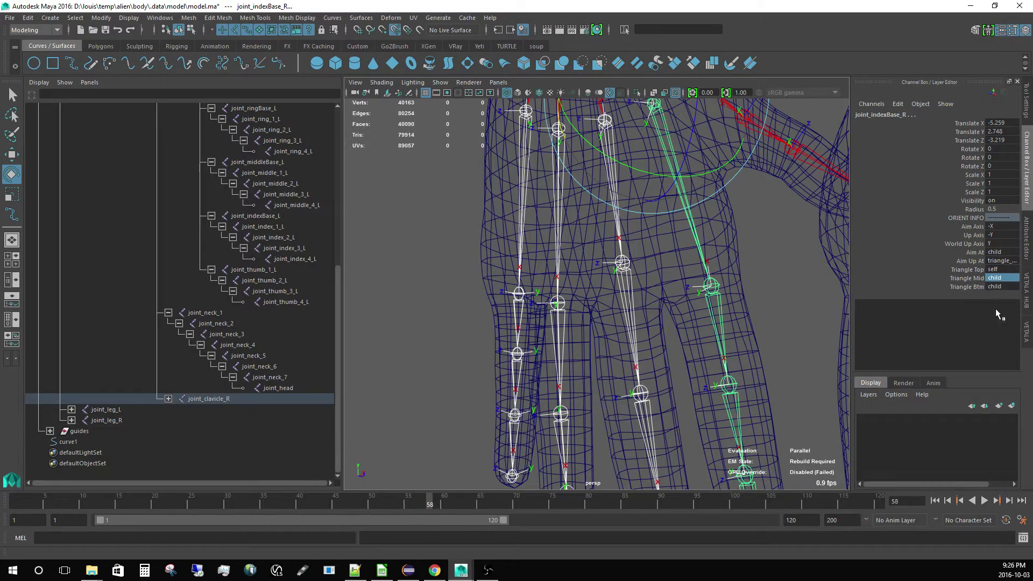
pyautogui.click(995, 287)
pyautogui.click(1007, 339)
# Step: Change Aim Up At to parent_rotate on the four right finger base joints
pyautogui.keyDown('alt'); pyautogui.moveTo(674, 260); pyautogui.dragTo(625, 225, button='right'); pyautogui.keyUp('alt')
pyautogui.keyDown('alt'); pyautogui.moveTo(625, 226); pyautogui.dragTo(619, 199, button='middle'); pyautogui.keyUp('alt')
pyautogui.keyDown('alt'); pyautogui.moveTo(667, 337); pyautogui.dragTo(770, 334, button='right'); pyautogui.keyUp('alt')
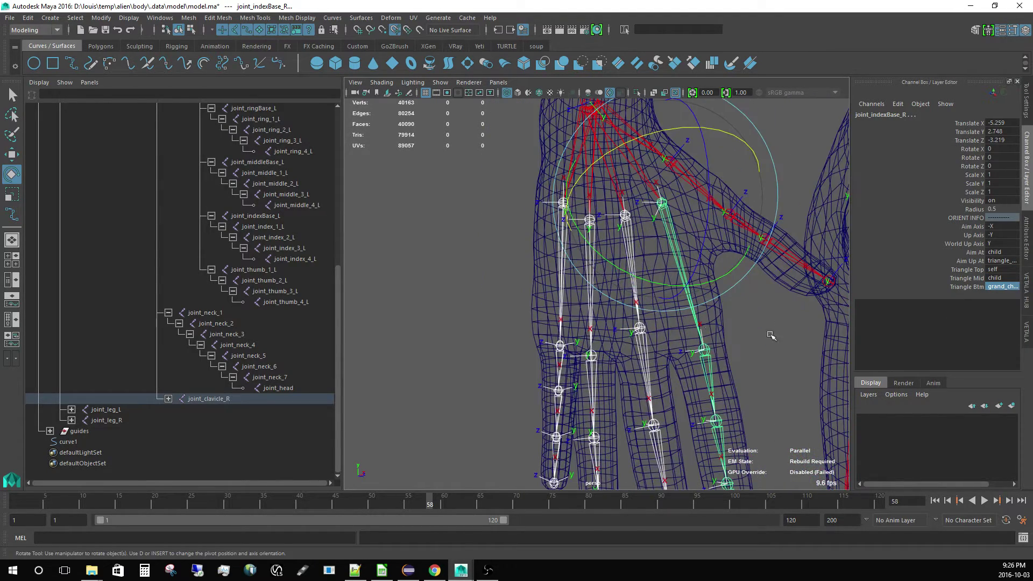
pyautogui.click(992, 260)
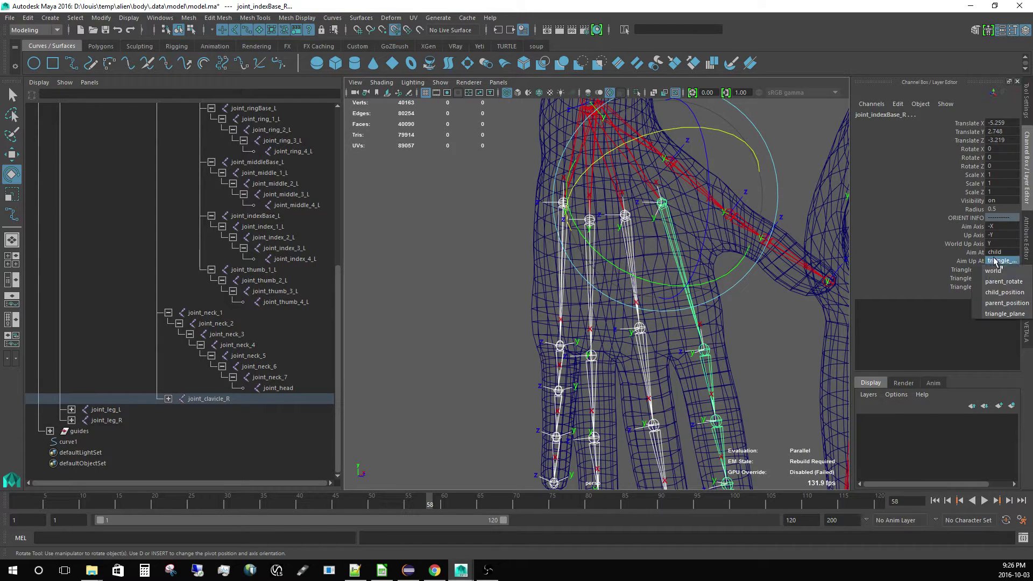
pyautogui.click(992, 281)
# Step: Examine the orient settings of joint_indexBase_L and joint_index_1_L as a reference for the right hand
pyautogui.scroll(-8, 617, 218)
pyautogui.keyDown('alt'); pyautogui.moveTo(617, 218); pyautogui.dragTo(461, 240); pyautogui.keyUp('alt')
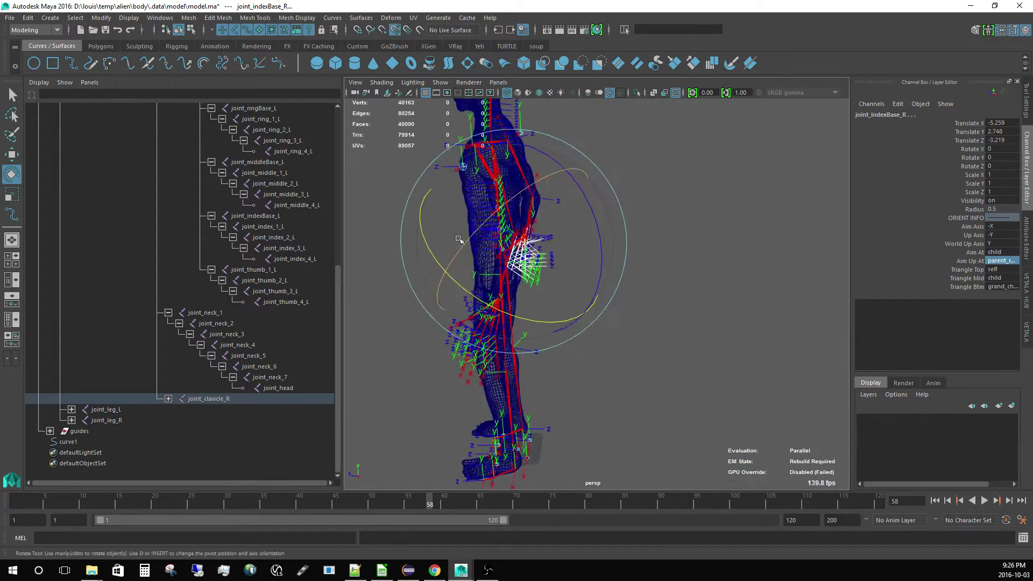
pyautogui.keyDown('alt'); pyautogui.moveTo(461, 240); pyautogui.dragTo(657, 235, button='right'); pyautogui.keyUp('alt')
pyautogui.keyDown('alt'); pyautogui.moveTo(657, 235); pyautogui.dragTo(729, 270); pyautogui.keyUp('alt')
pyautogui.click(710, 304)
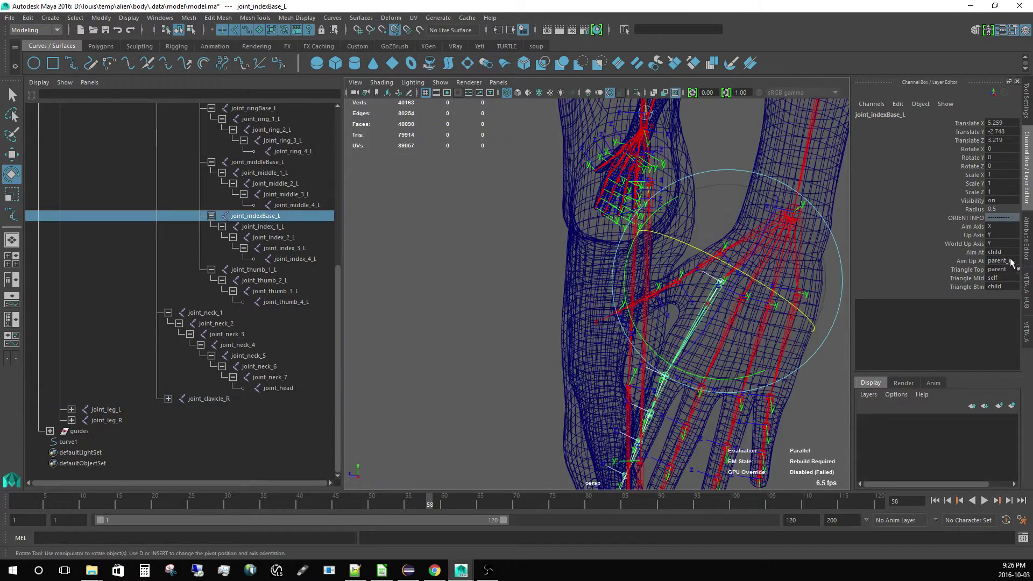
pyautogui.press('Down')
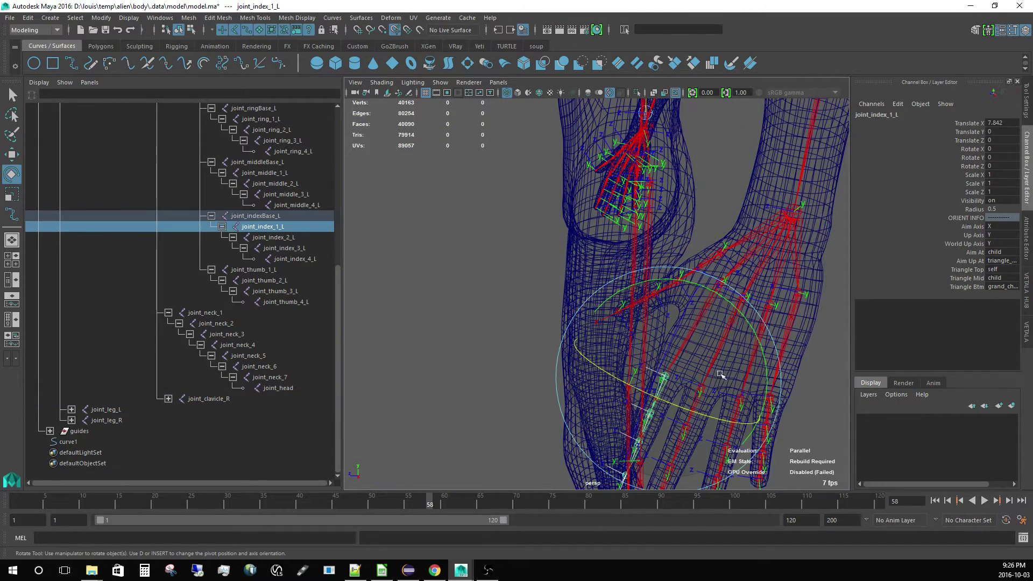
pyautogui.keyDown('alt'); pyautogui.moveTo(701, 298); pyautogui.dragTo(796, 295); pyautogui.keyUp('alt')
pyautogui.keyDown('alt'); pyautogui.moveTo(659, 296); pyautogui.dragTo(743, 291); pyautogui.keyUp('alt')
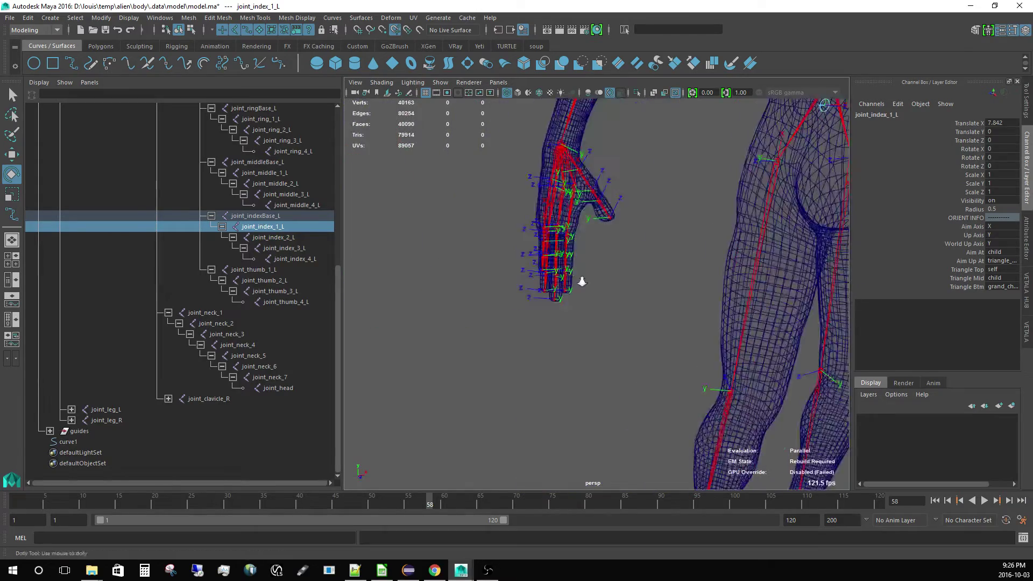
# Step: Set Aim Up At to triangle_plane on the first index, middle, ring and pinky joints of the right hand
pyautogui.keyDown('alt'); pyautogui.moveTo(581, 282); pyautogui.dragTo(679, 260); pyautogui.keyUp('alt')
pyautogui.keyDown('alt'); pyautogui.moveTo(679, 260); pyautogui.dragTo(705, 260, button='right'); pyautogui.keyUp('alt')
pyautogui.keyDown('alt'); pyautogui.moveTo(667, 226); pyautogui.dragTo(643, 280, button='middle'); pyautogui.keyUp('alt')
pyautogui.click(677, 217)
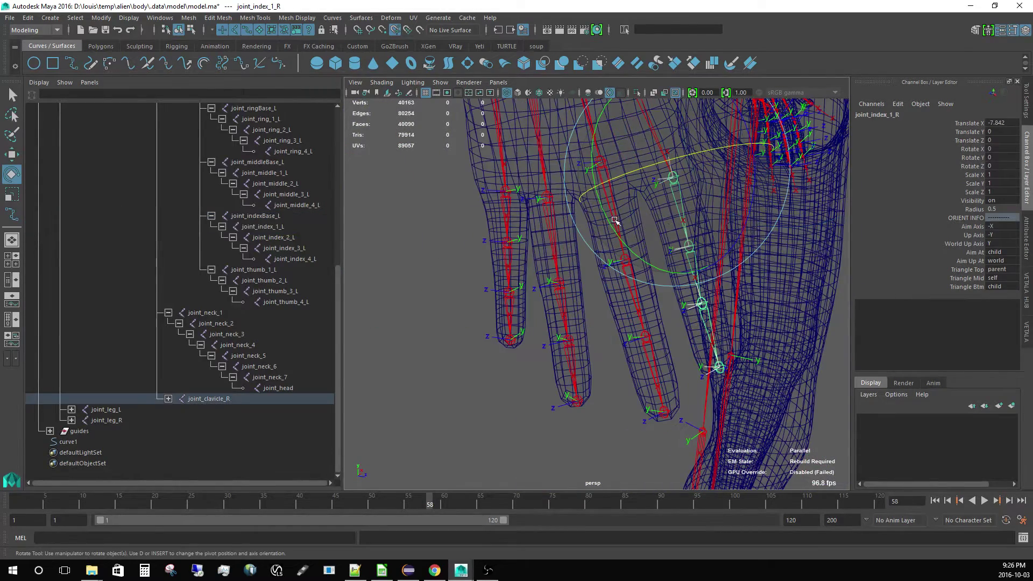
pyautogui.press('w')
pyautogui.click(609, 236)
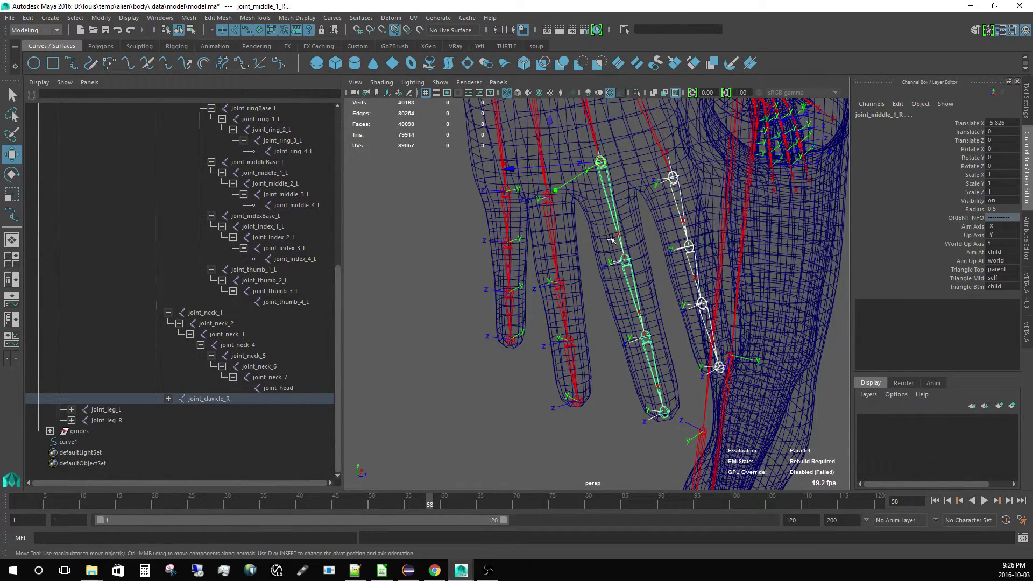
pyautogui.click(546, 226)
pyautogui.click(509, 219)
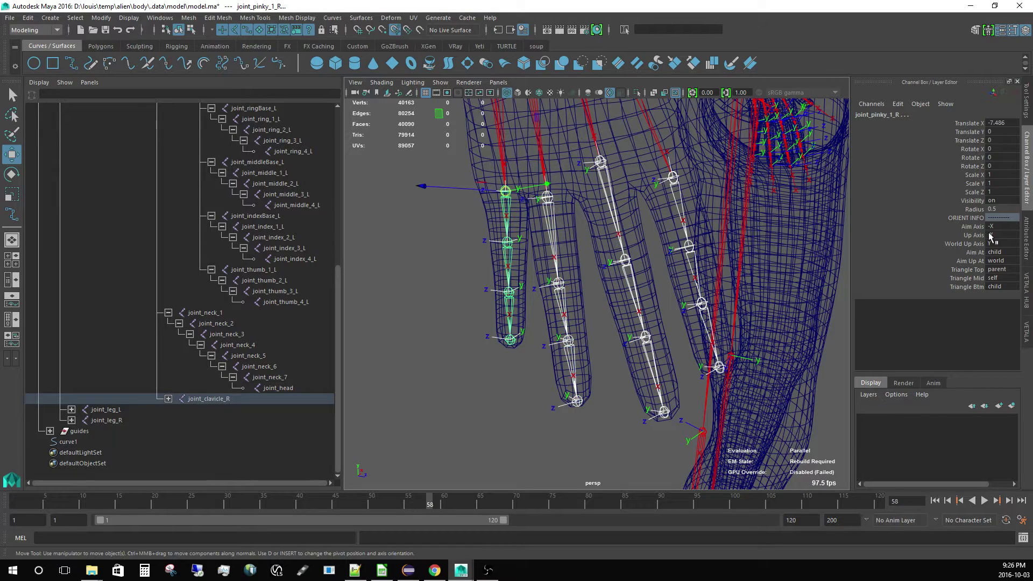
pyautogui.click(996, 263)
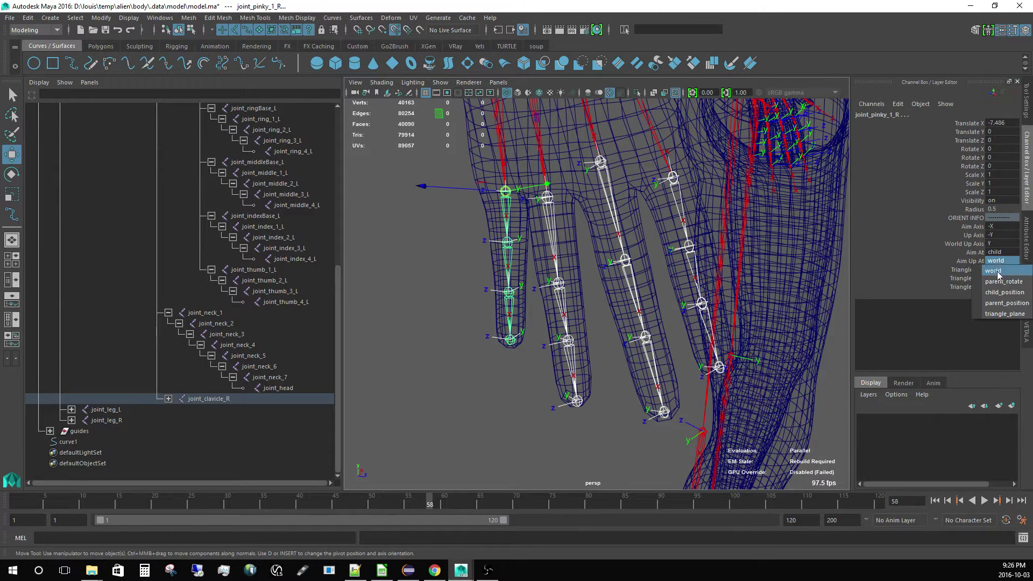
pyautogui.click(997, 315)
# Step: Set Triangle Top to self, Triangle Mid to child and Triangle Btm to grand_child on the right hand's four first finger joints
pyautogui.keyDown('alt'); pyautogui.moveTo(624, 291); pyautogui.dragTo(635, 241); pyautogui.keyUp('alt')
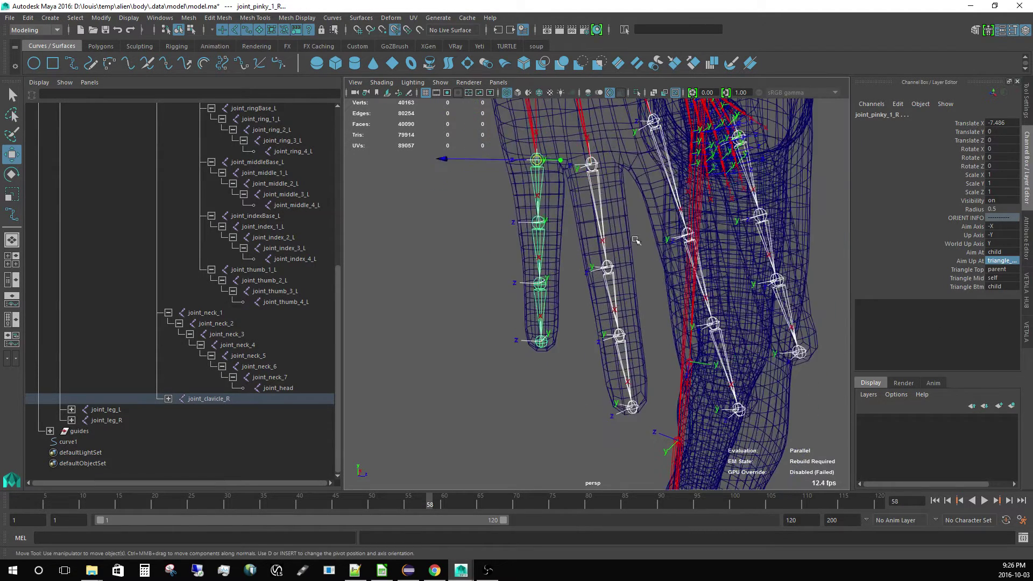
pyautogui.click(997, 270)
pyautogui.click(997, 301)
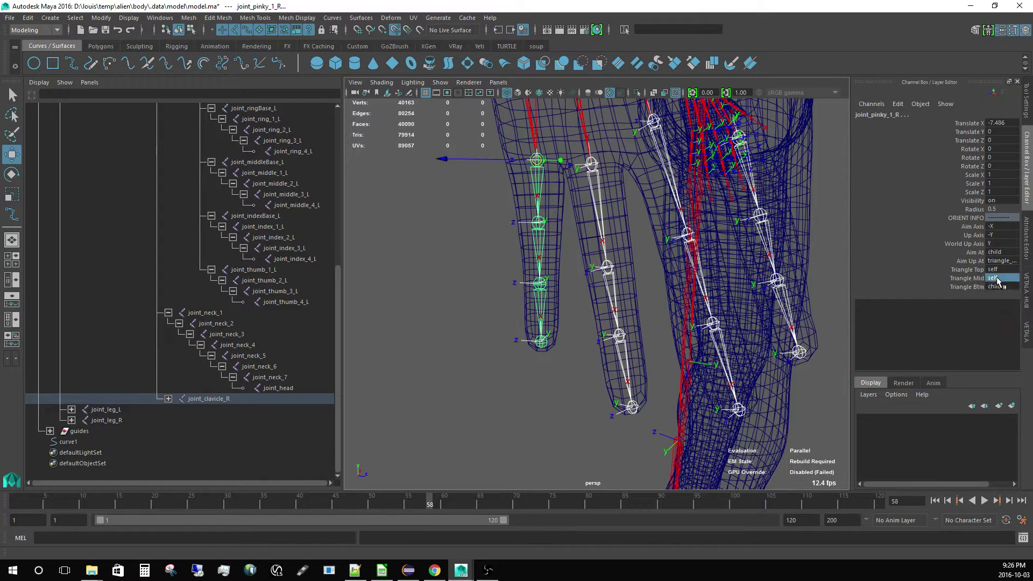
pyautogui.click(995, 277)
pyautogui.click(997, 320)
pyautogui.click(995, 286)
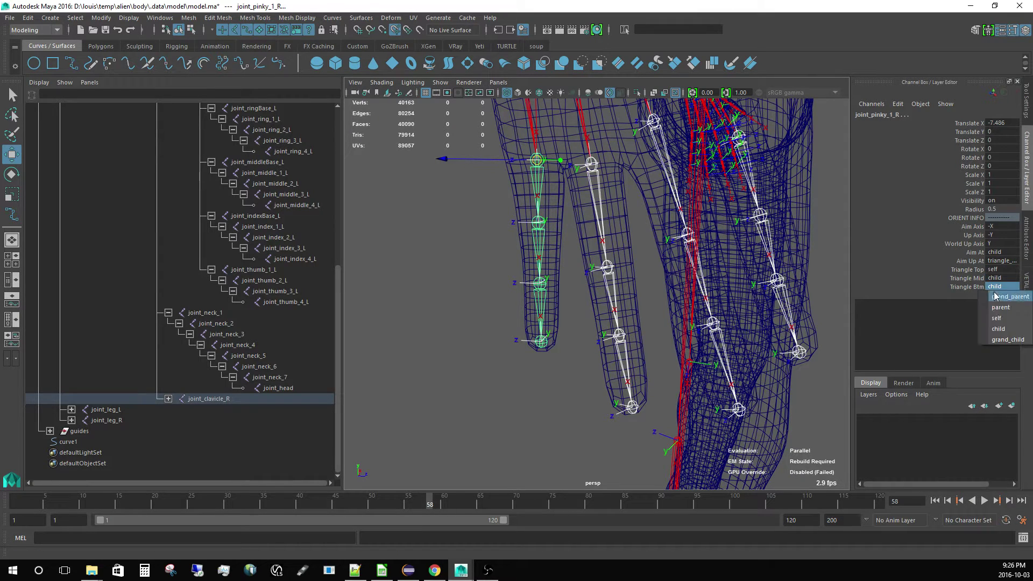
pyautogui.click(1006, 339)
# Step: Mirror the left-side joint transforms onto the right-side skeleton
pyautogui.keyDown('alt'); pyautogui.moveTo(593, 275); pyautogui.dragTo(559, 303); pyautogui.keyUp('alt')
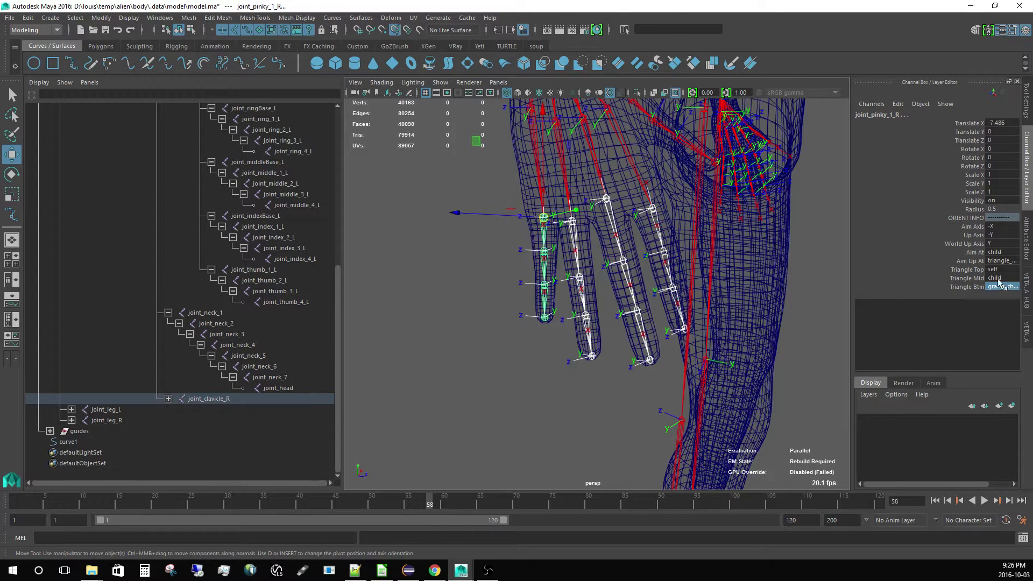
pyautogui.click(1027, 293)
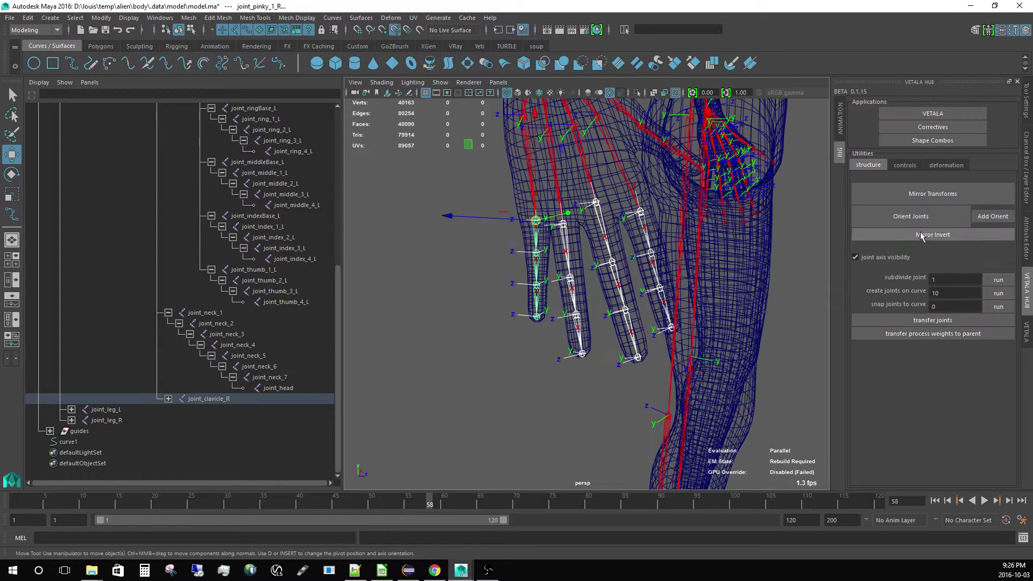
pyautogui.click(916, 197)
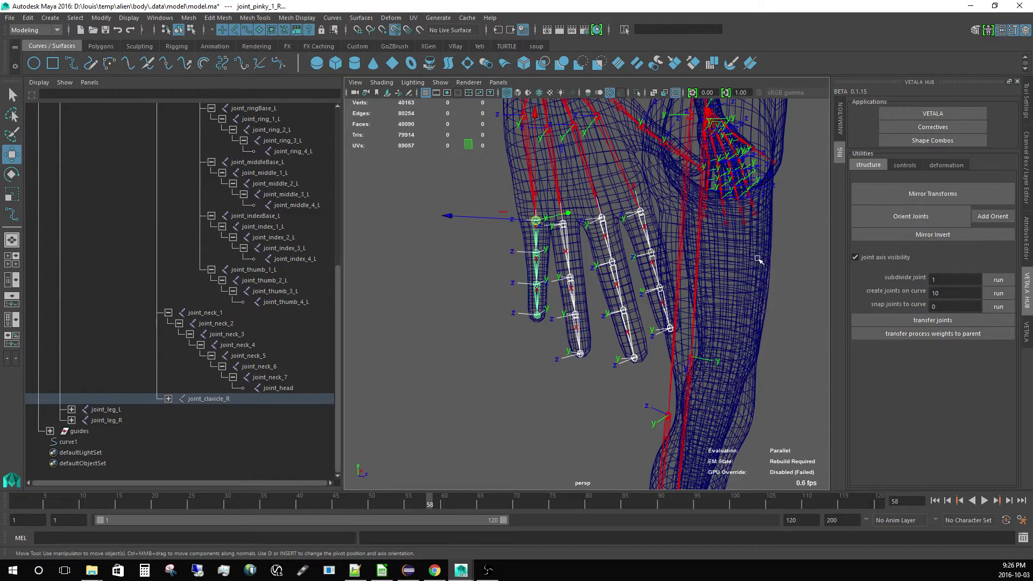
# Step: Orient the joints, and set Up Axis to Y on the right hand's first index, middle, ring and pinky joints
pyautogui.click(919, 218)
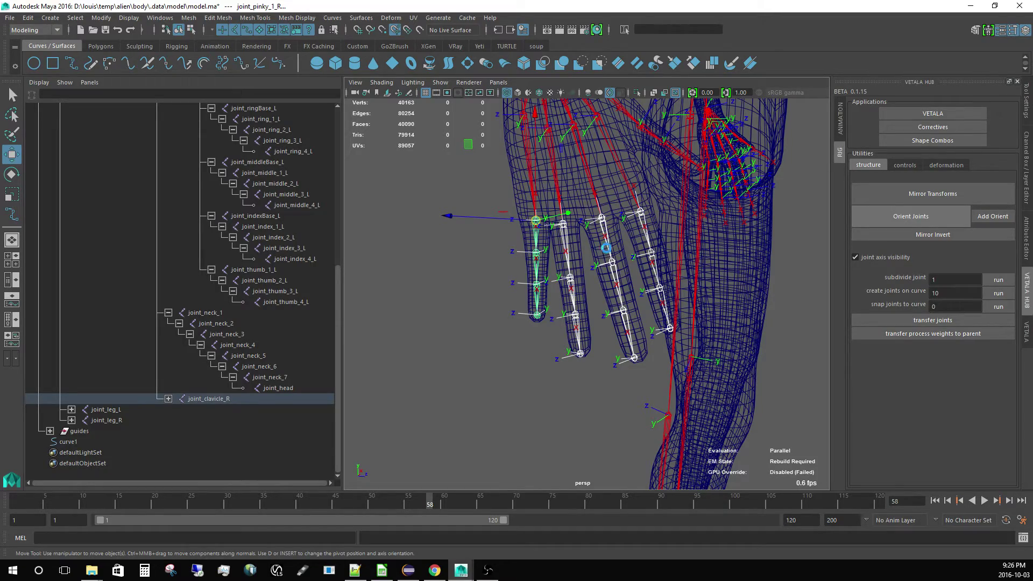
pyautogui.keyDown('alt'); pyautogui.moveTo(606, 238); pyautogui.dragTo(677, 334); pyautogui.keyUp('alt')
pyautogui.click(670, 341)
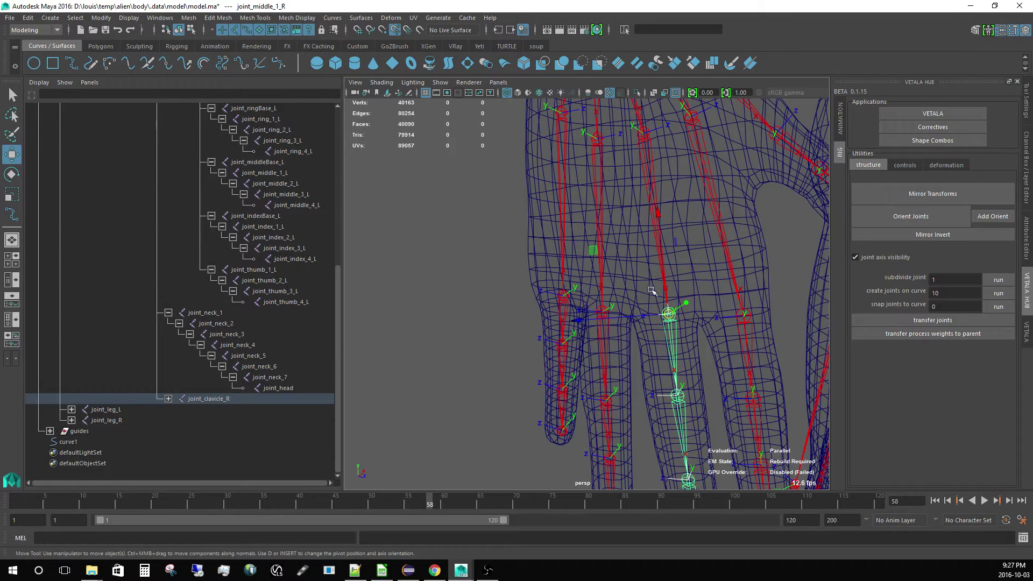
pyautogui.keyDown('shift'); pyautogui.click(750, 345); pyautogui.keyUp('shift')
pyautogui.keyDown('shift'); pyautogui.click(603, 339); pyautogui.keyUp('shift')
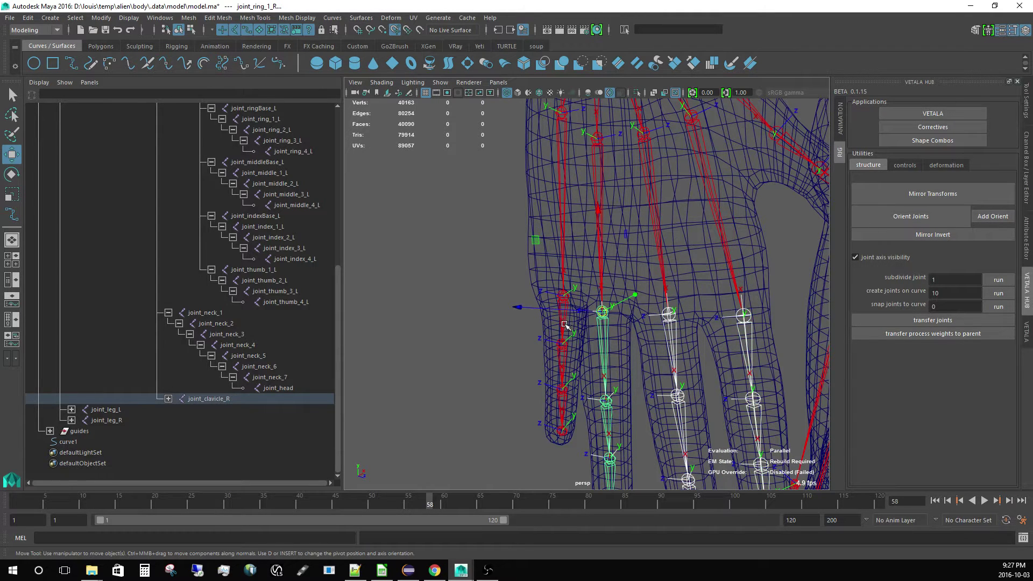
pyautogui.keyDown('shift'); pyautogui.click(565, 322); pyautogui.keyUp('shift')
pyautogui.click(1026, 181)
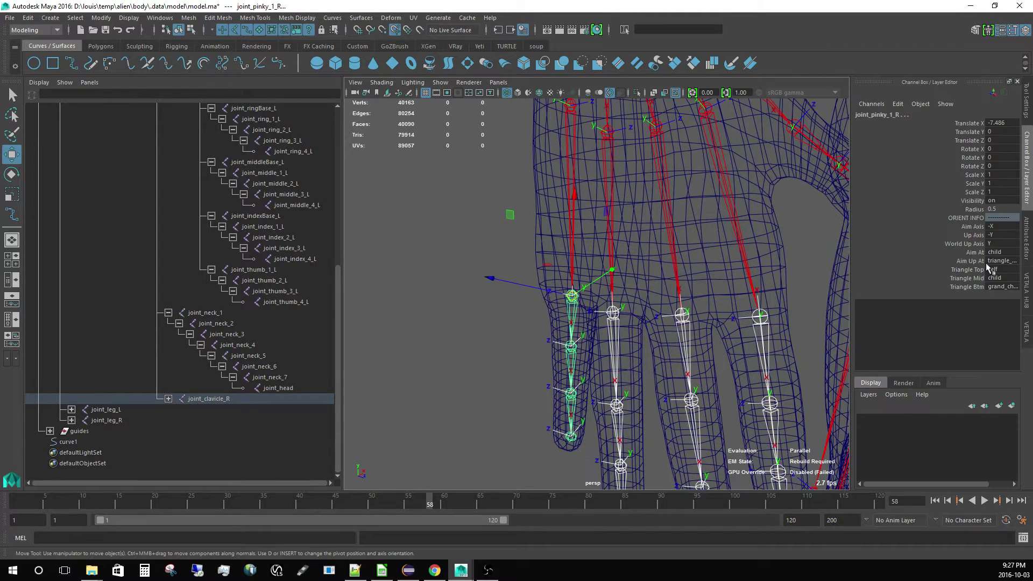
pyautogui.click(994, 237)
pyautogui.click(997, 256)
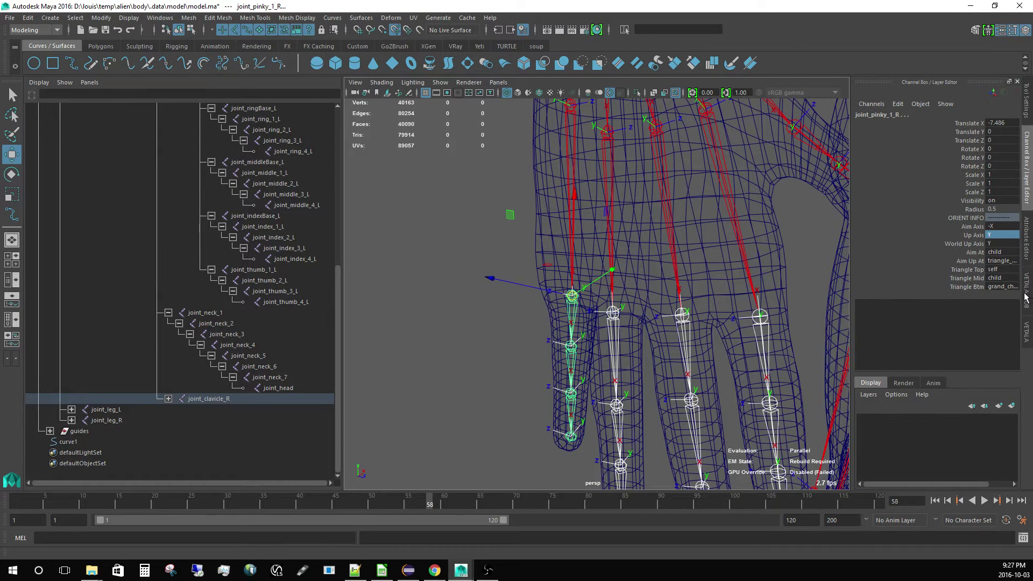
pyautogui.keyDown('alt'); pyautogui.moveTo(640, 235); pyautogui.dragTo(605, 209, button='right'); pyautogui.keyUp('alt')
pyautogui.keyDown('alt'); pyautogui.moveTo(605, 210); pyautogui.dragTo(619, 256, button='middle'); pyautogui.keyUp('alt')
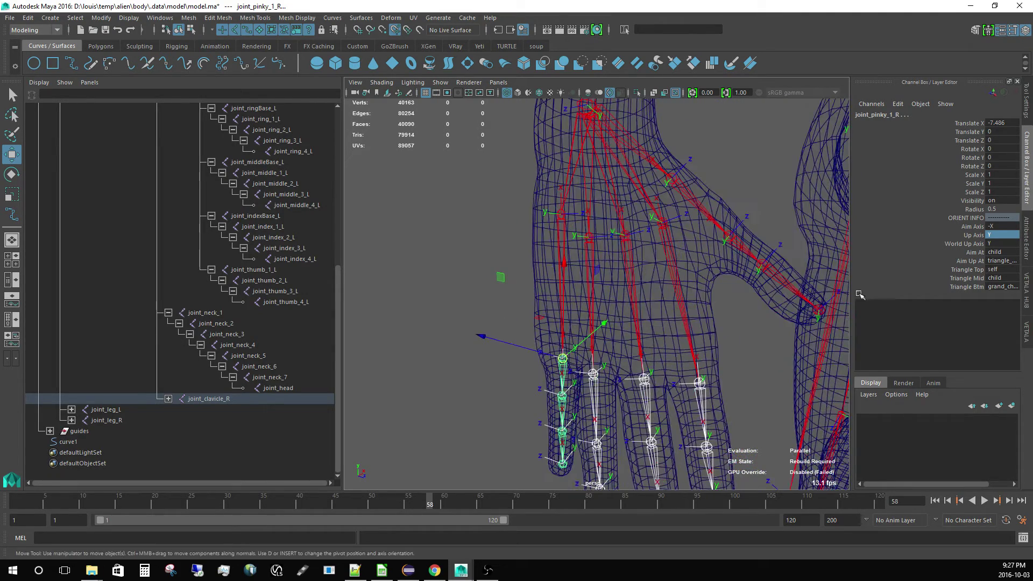
pyautogui.click(998, 237)
pyautogui.click(1000, 297)
# Step: Set Up Axis to Y on the right hand's index, middle, ring and pinky base joints, and orient the joints again
pyautogui.click(561, 267)
pyautogui.keyDown('alt'); pyautogui.moveTo(603, 197); pyautogui.dragTo(608, 286, button='middle'); pyautogui.keyUp('alt')
pyautogui.keyDown('alt'); pyautogui.moveTo(607, 272); pyautogui.dragTo(624, 258); pyautogui.keyUp('alt')
pyautogui.click(627, 269)
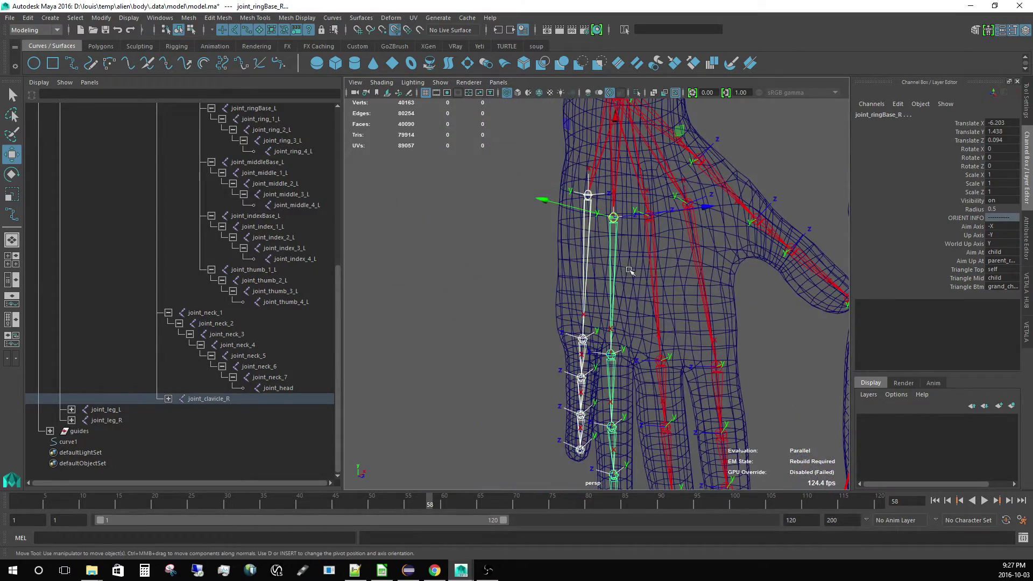
pyautogui.click(648, 265)
pyautogui.click(705, 262)
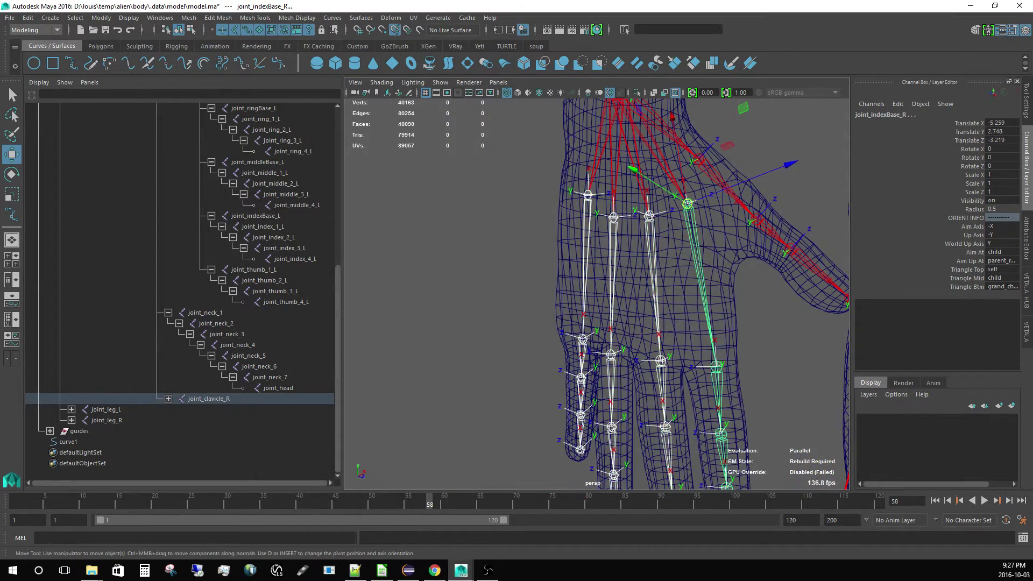
pyautogui.click(1002, 236)
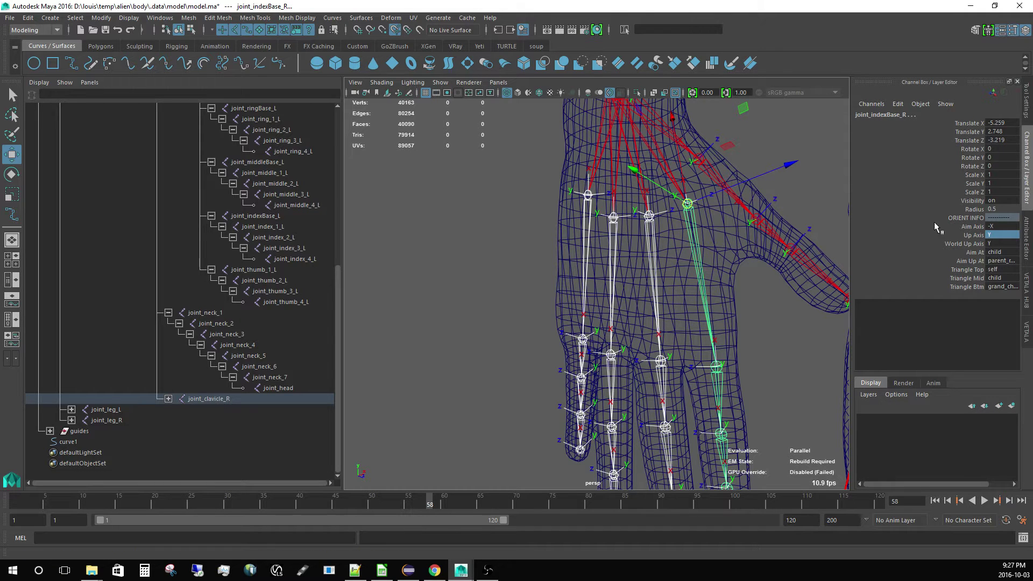
pyautogui.keyDown('alt'); pyautogui.moveTo(602, 188); pyautogui.dragTo(598, 234, button='middle'); pyautogui.keyUp('alt')
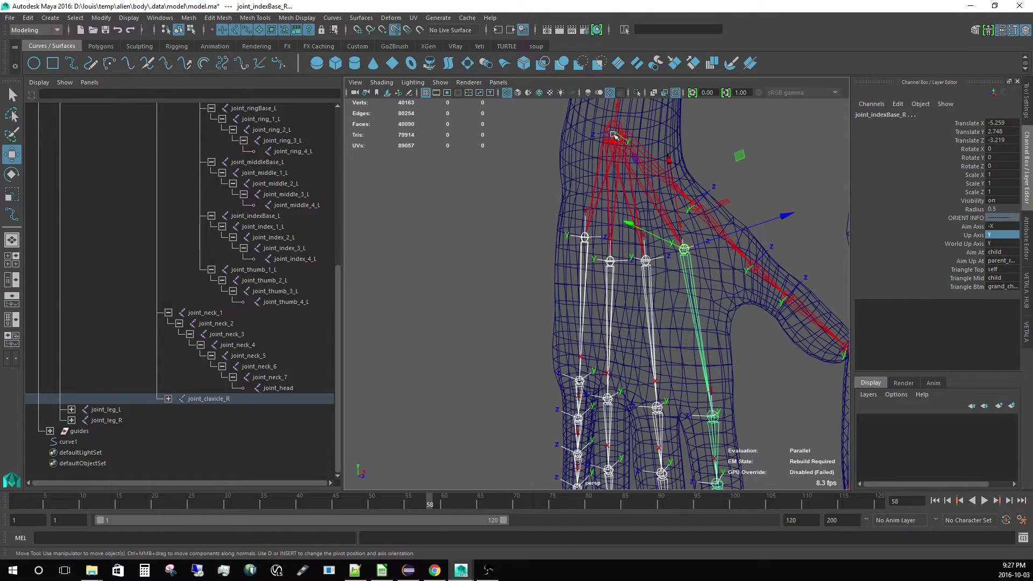
pyautogui.keyDown('alt'); pyautogui.moveTo(633, 178); pyautogui.dragTo(551, 184); pyautogui.keyUp('alt')
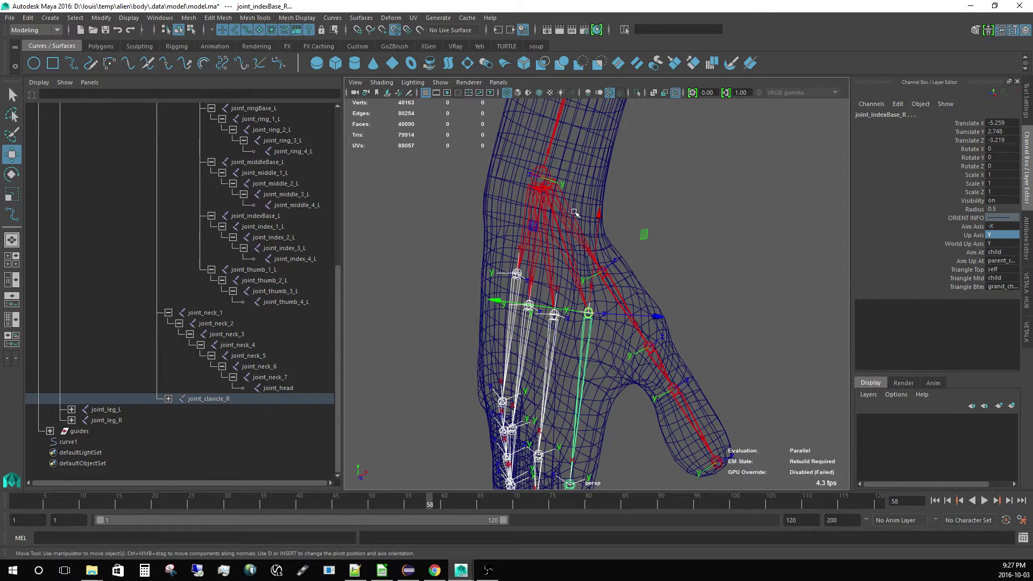
pyautogui.keyDown('alt'); pyautogui.moveTo(574, 213); pyautogui.dragTo(704, 287); pyautogui.keyUp('alt')
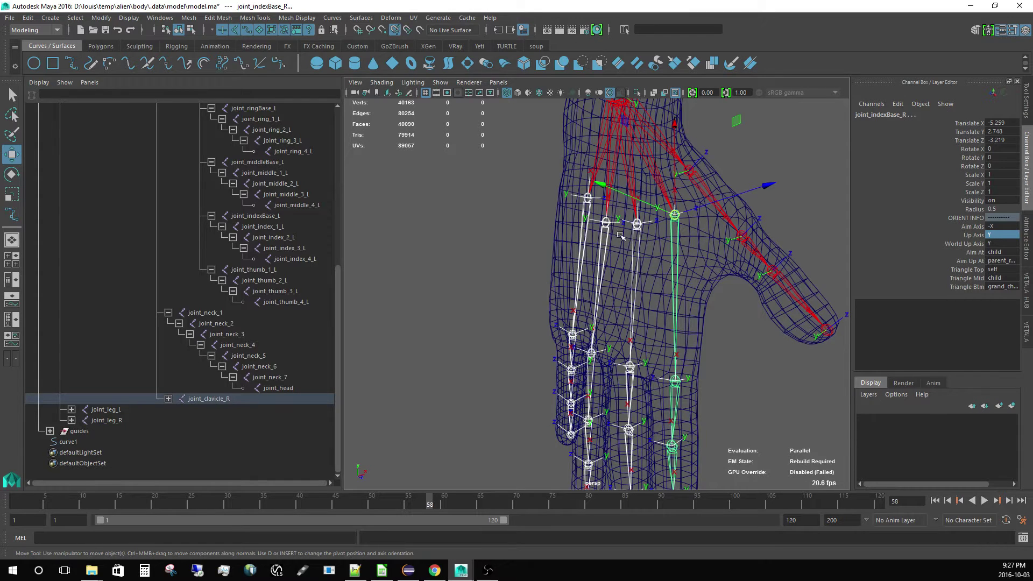
pyautogui.keyDown('alt'); pyautogui.moveTo(620, 235); pyautogui.dragTo(654, 234); pyautogui.keyUp('alt')
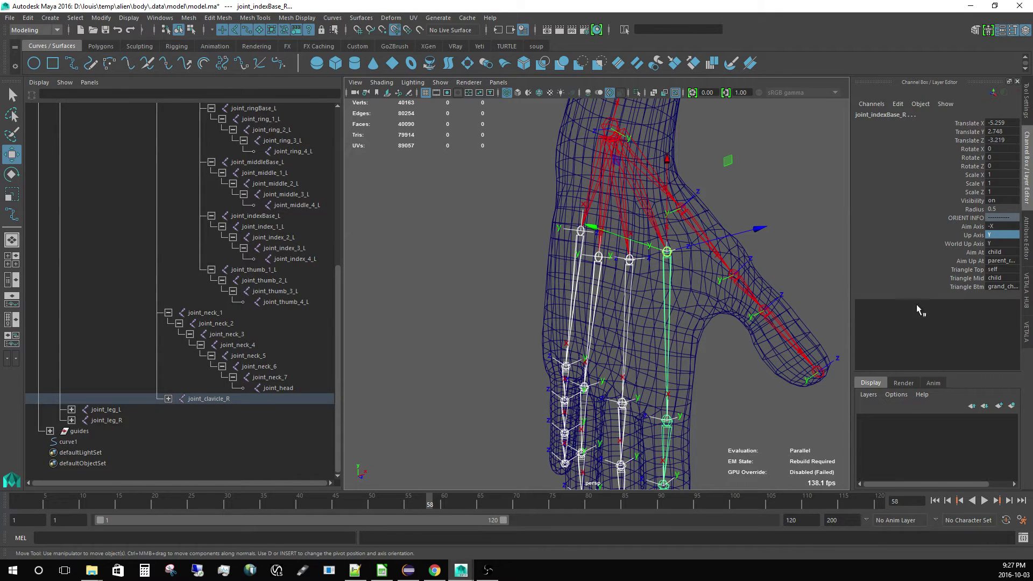
pyautogui.click(1027, 302)
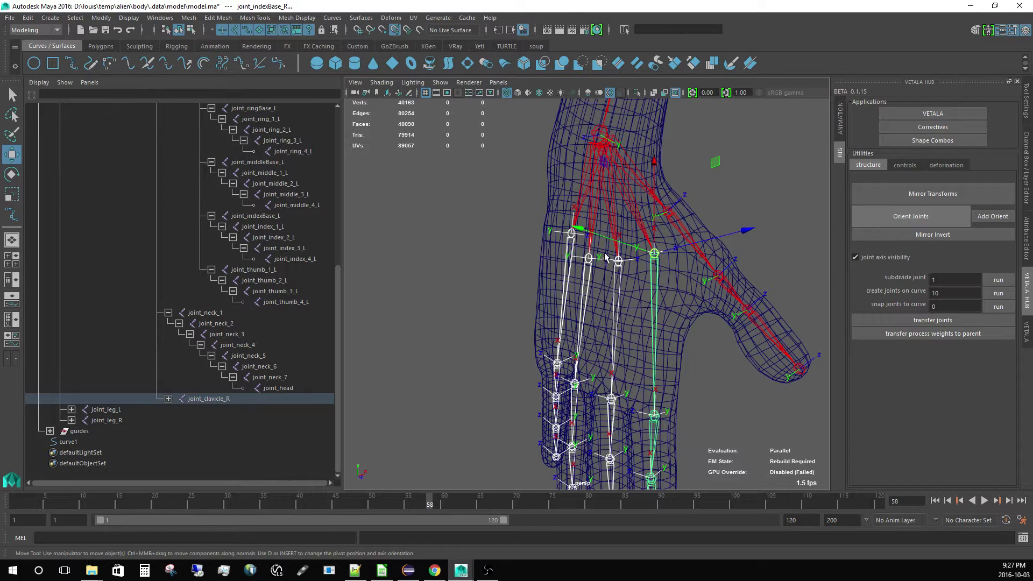
# Step: Rotate the left and right arm joints together by about -89 degrees in Y to test their mirrored behaviour
pyautogui.click(527, 264)
pyautogui.keyDown('alt'); pyautogui.moveTo(587, 285); pyautogui.dragTo(528, 225, button='right'); pyautogui.keyUp('alt')
pyautogui.keyDown('alt'); pyautogui.moveTo(528, 224); pyautogui.dragTo(415, 311); pyautogui.keyUp('alt')
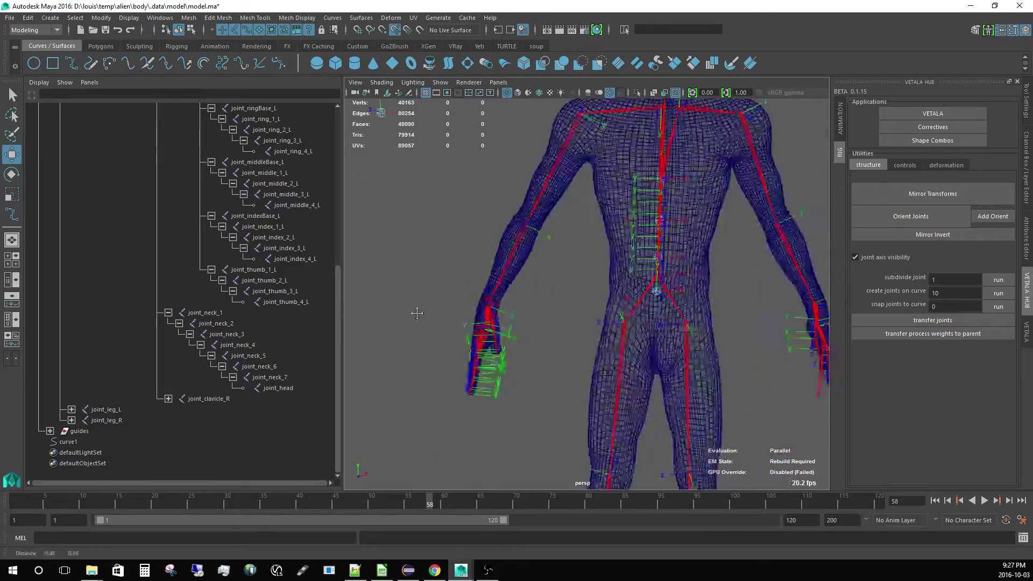
pyautogui.keyDown('alt'); pyautogui.moveTo(548, 184); pyautogui.dragTo(509, 247, button='middle'); pyautogui.keyUp('alt')
pyautogui.moveTo(508, 201); pyautogui.dragTo(588, 247)
pyautogui.click(700, 209)
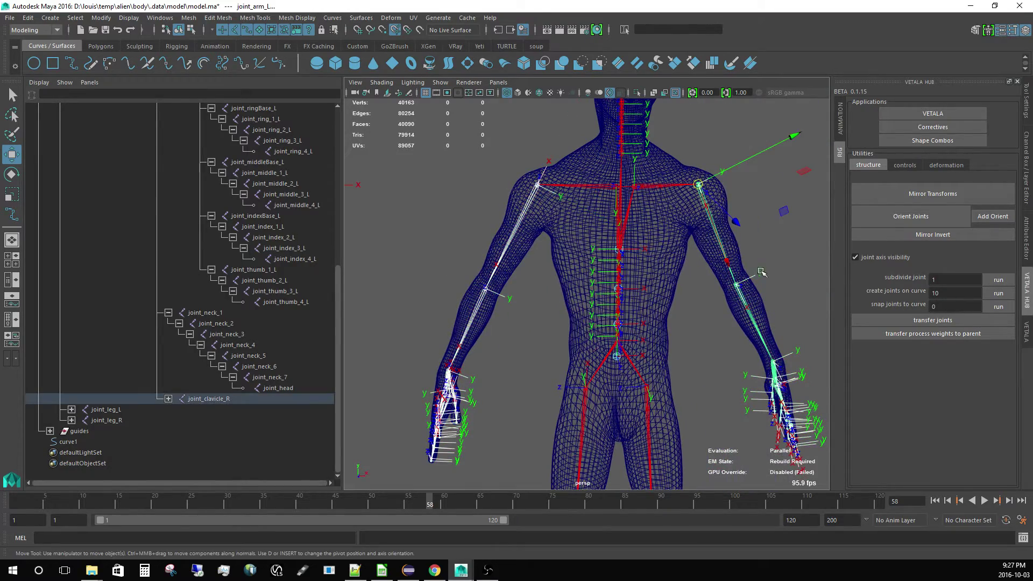
pyautogui.press('e')
pyautogui.moveTo(718, 178); pyautogui.dragTo(645, 88)
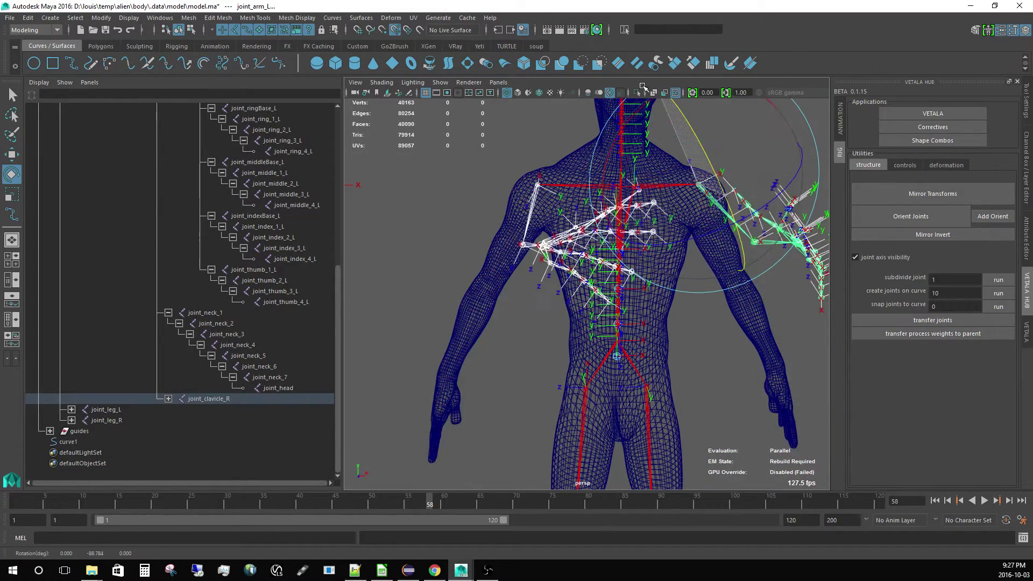
pyautogui.keyDown('alt'); pyautogui.moveTo(702, 250); pyautogui.dragTo(590, 302); pyautogui.keyUp('alt')
pyautogui.keyDown('alt'); pyautogui.moveTo(495, 394); pyautogui.dragTo(448, 294, button='middle'); pyautogui.keyUp('alt')
pyautogui.keyDown('alt'); pyautogui.moveTo(449, 294); pyautogui.dragTo(461, 383); pyautogui.keyUp('alt')
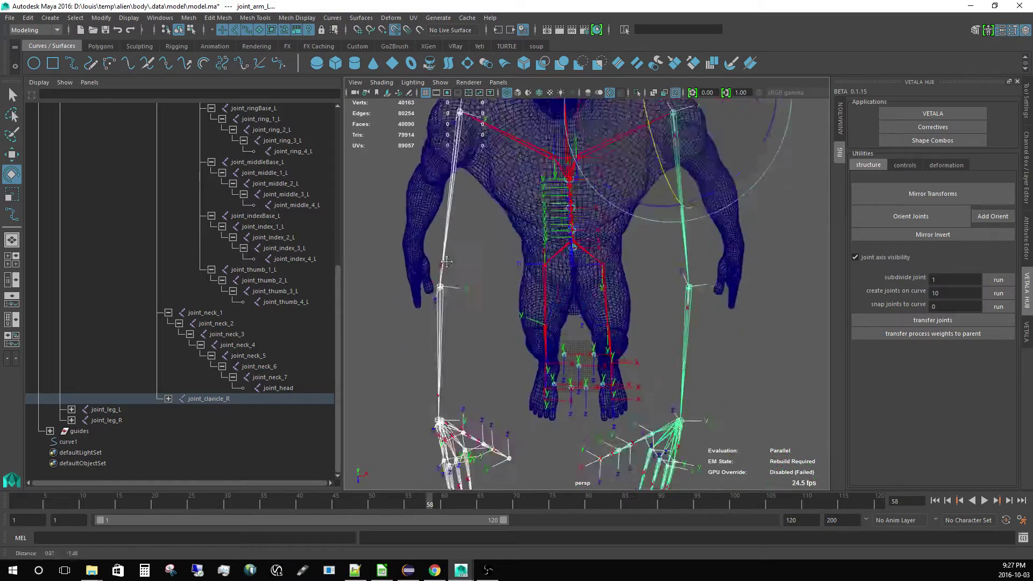
# Step: Select both wrist joints and compare the axes of the left and right hands in the rotated pose
pyautogui.keyDown('alt'); pyautogui.moveTo(461, 383); pyautogui.dragTo(470, 275, button='middle'); pyautogui.keyUp('alt')
pyautogui.click(486, 264)
pyautogui.keyDown('alt'); pyautogui.moveTo(487, 264); pyautogui.dragTo(517, 201, button='right'); pyautogui.keyUp('alt')
pyautogui.click(507, 180)
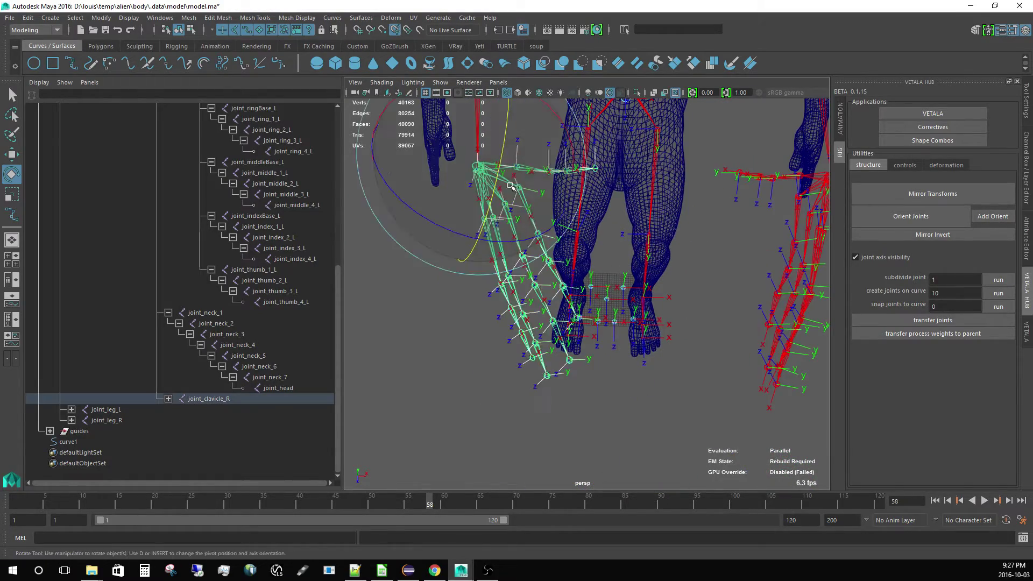
pyautogui.keyDown('alt'); pyautogui.moveTo(715, 231); pyautogui.dragTo(634, 219, button='middle'); pyautogui.keyUp('alt')
pyautogui.keyDown('shift'); pyautogui.click(668, 174); pyautogui.keyUp('shift')
pyautogui.keyDown('alt'); pyautogui.moveTo(665, 241); pyautogui.dragTo(602, 253, button='right'); pyautogui.keyUp('alt')
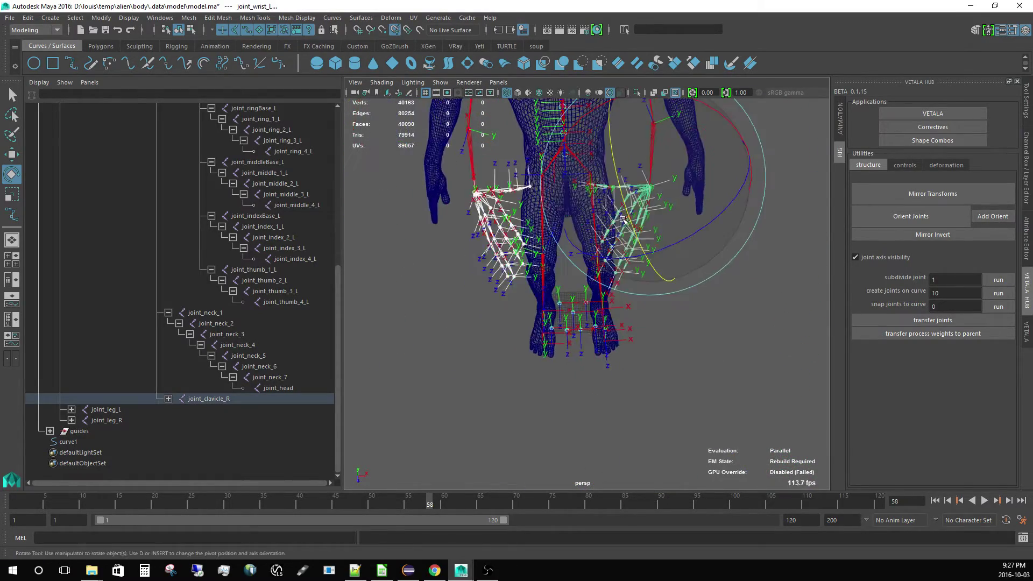
pyautogui.keyDown('alt'); pyautogui.moveTo(688, 261); pyautogui.dragTo(680, 318, button='middle'); pyautogui.keyUp('alt')
pyautogui.click(679, 318)
pyautogui.keyDown('alt'); pyautogui.moveTo(680, 318); pyautogui.dragTo(672, 269, button='right'); pyautogui.keyUp('alt')
pyautogui.keyDown('alt'); pyautogui.moveTo(672, 269); pyautogui.dragTo(684, 242, button='middle'); pyautogui.keyUp('alt')
pyautogui.keyDown('alt'); pyautogui.moveTo(683, 242); pyautogui.dragTo(605, 265); pyautogui.keyUp('alt')
# Step: Test-rotate the left and right index base joints together about different axes, undoing each rotation
pyautogui.click(588, 209)
pyautogui.keyDown('shift'); pyautogui.click(643, 211); pyautogui.keyUp('shift')
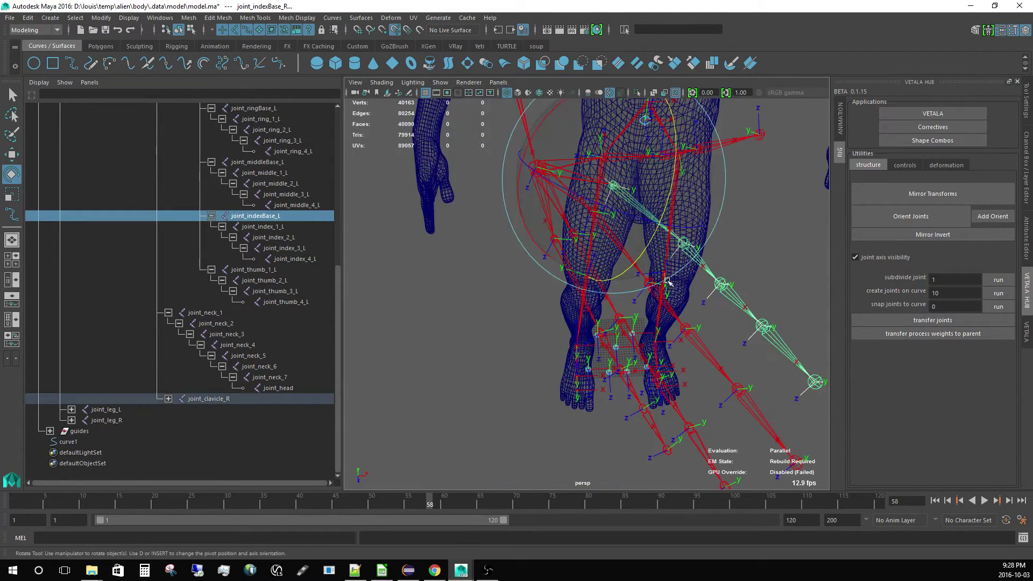
pyautogui.keyDown('alt'); pyautogui.moveTo(668, 283); pyautogui.dragTo(595, 277, button='right'); pyautogui.keyUp('alt')
pyautogui.keyDown('alt'); pyautogui.moveTo(595, 277); pyautogui.dragTo(582, 244); pyautogui.keyUp('alt')
pyautogui.moveTo(563, 186); pyautogui.dragTo(534, 173)
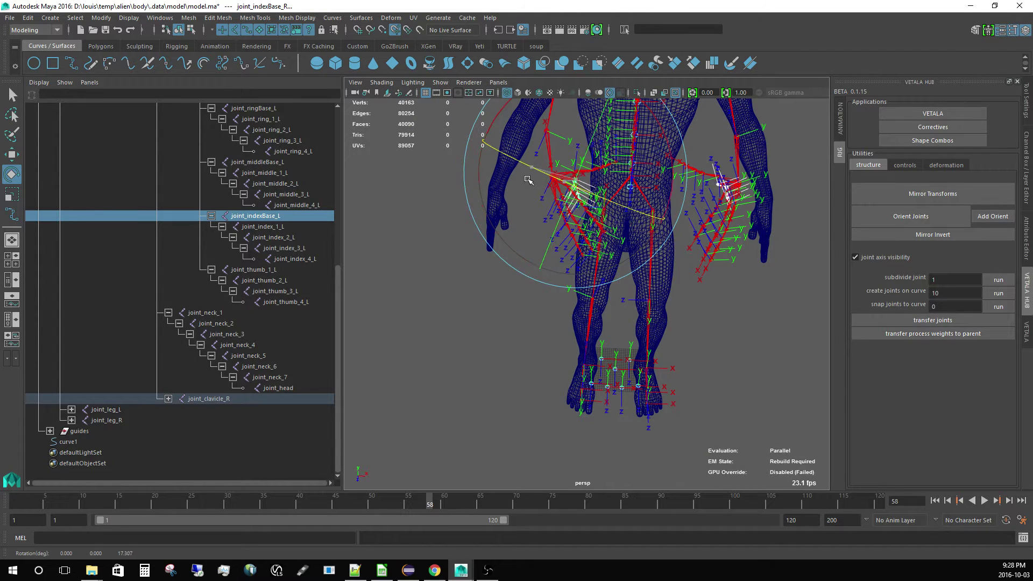
pyautogui.hotkey('ctrl', 'z')
pyautogui.moveTo(618, 171); pyautogui.dragTo(623, 135)
pyautogui.hotkey('ctrl', 'z')
pyautogui.moveTo(567, 184); pyautogui.dragTo(583, 190)
pyautogui.hotkey('ctrl', 'z')
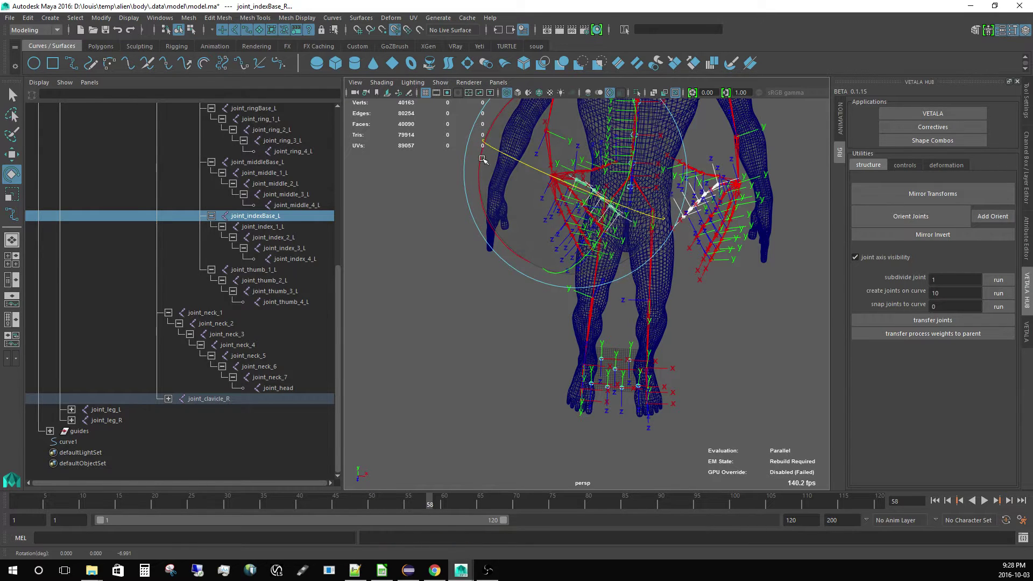
pyautogui.hotkey('ctrl', 'z')
# Step: Undo the remaining test steps back through the arm rotation, and clear the selection
pyautogui.hotkey('ctrl', 'z')
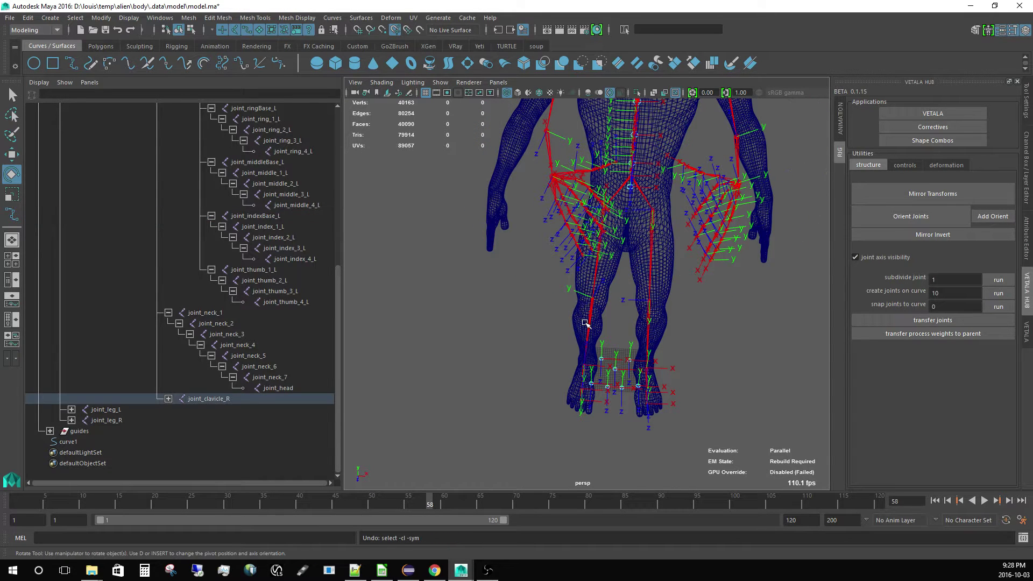
pyautogui.hotkey('ctrl', 'z')
pyautogui.hotkey('ctrl', 'z')
pyautogui.hotkey('ctrl', 'z')
pyautogui.click(461, 258)
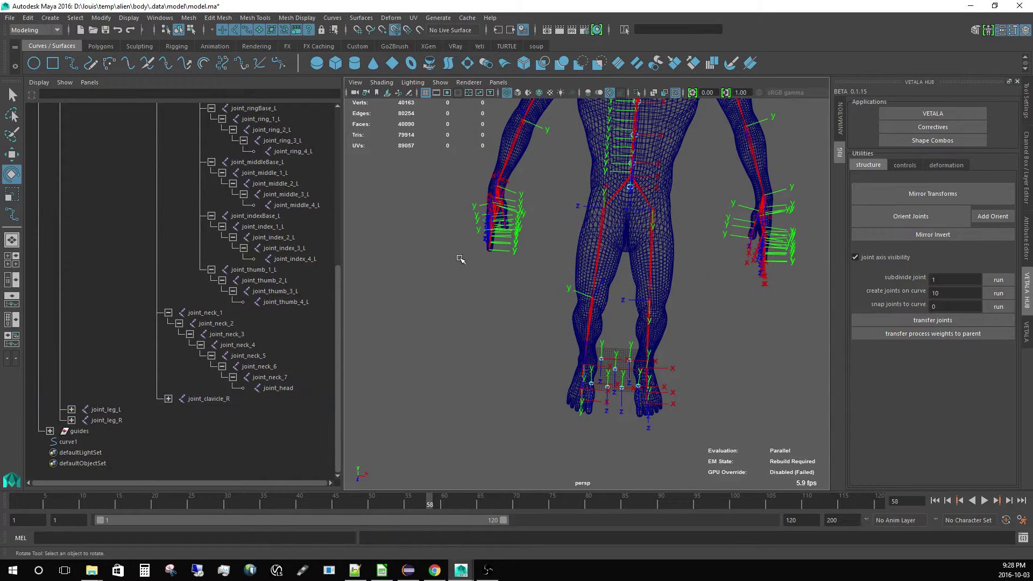
# Step: Move joint_pelvis down onto the root locator without moving its child joints
pyautogui.keyDown('alt'); pyautogui.moveTo(601, 319); pyautogui.dragTo(507, 280, button='right'); pyautogui.keyUp('alt')
pyautogui.keyDown('alt'); pyautogui.moveTo(506, 280); pyautogui.dragTo(495, 322); pyautogui.keyUp('alt')
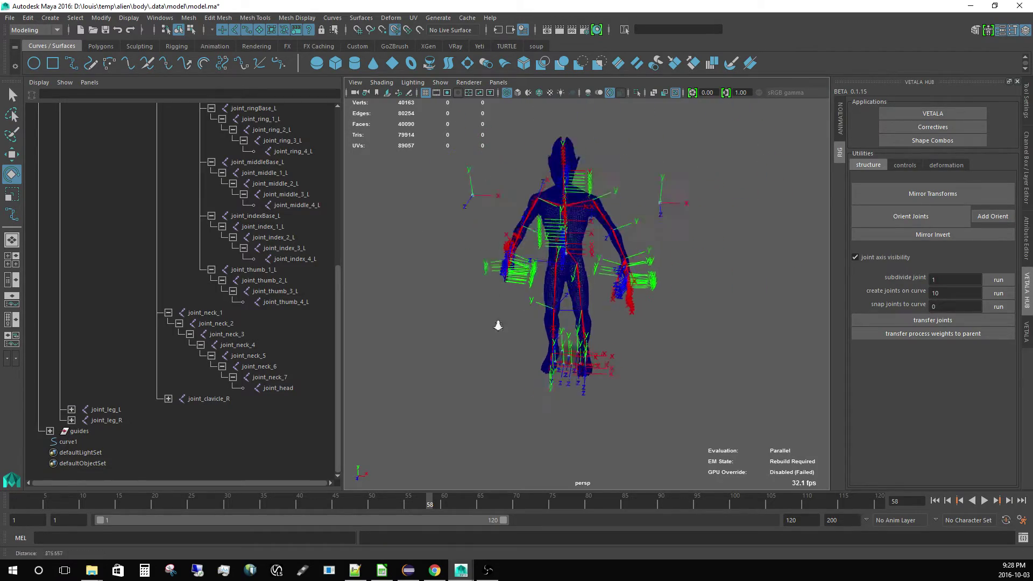
pyautogui.keyDown('alt'); pyautogui.moveTo(495, 323); pyautogui.dragTo(606, 311, button='right'); pyautogui.keyUp('alt')
pyautogui.keyDown('alt'); pyautogui.moveTo(605, 310); pyautogui.dragTo(595, 293); pyautogui.keyUp('alt')
pyautogui.moveTo(595, 292)
pyautogui.keyDown('alt'); pyautogui.mouseDown(button='right')
pyautogui.moveTo(635, 325)
pyautogui.moveTo(592, 294)
pyautogui.mouseUp(button='right'); pyautogui.keyUp('alt')
pyautogui.keyDown('alt'); pyautogui.moveTo(592, 295); pyautogui.dragTo(595, 299); pyautogui.keyUp('alt')
pyautogui.keyDown('alt'); pyautogui.moveTo(608, 349); pyautogui.dragTo(597, 268, button='middle'); pyautogui.keyUp('alt')
pyautogui.keyDown('alt'); pyautogui.moveTo(597, 268); pyautogui.dragTo(624, 316, button='right'); pyautogui.keyUp('alt')
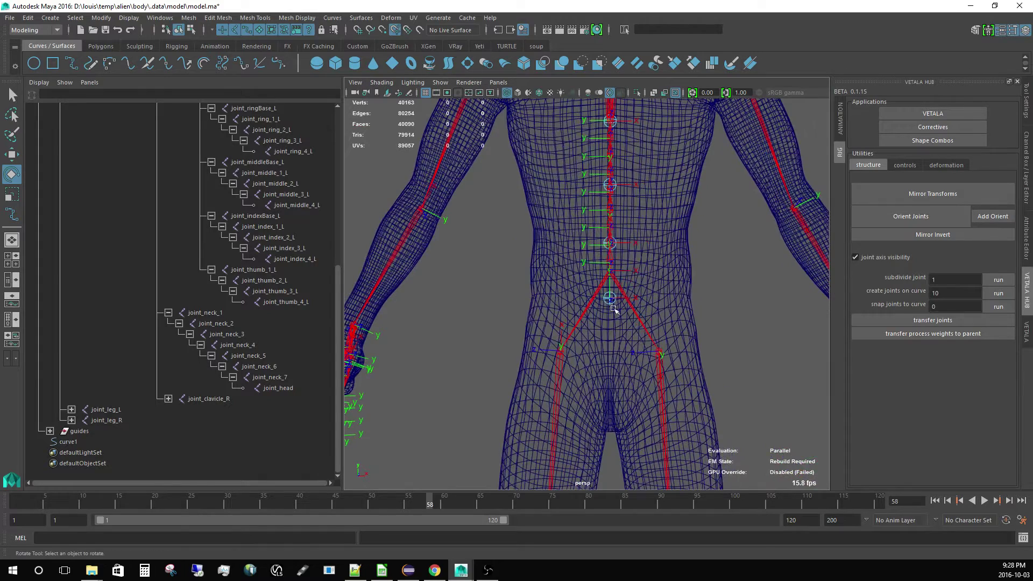
pyautogui.click(646, 291)
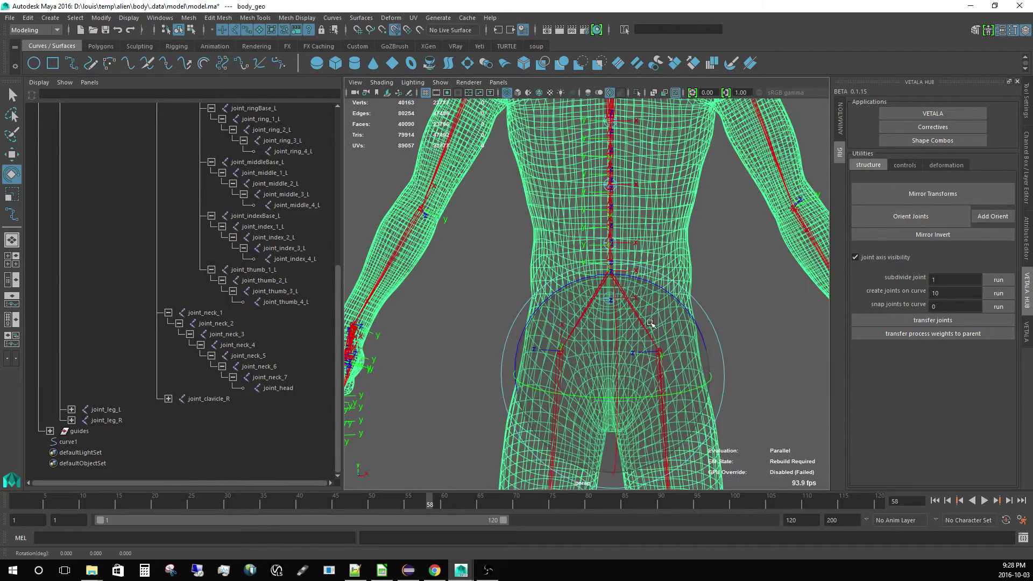
pyautogui.press('w')
pyautogui.click(748, 328)
pyautogui.click(619, 295)
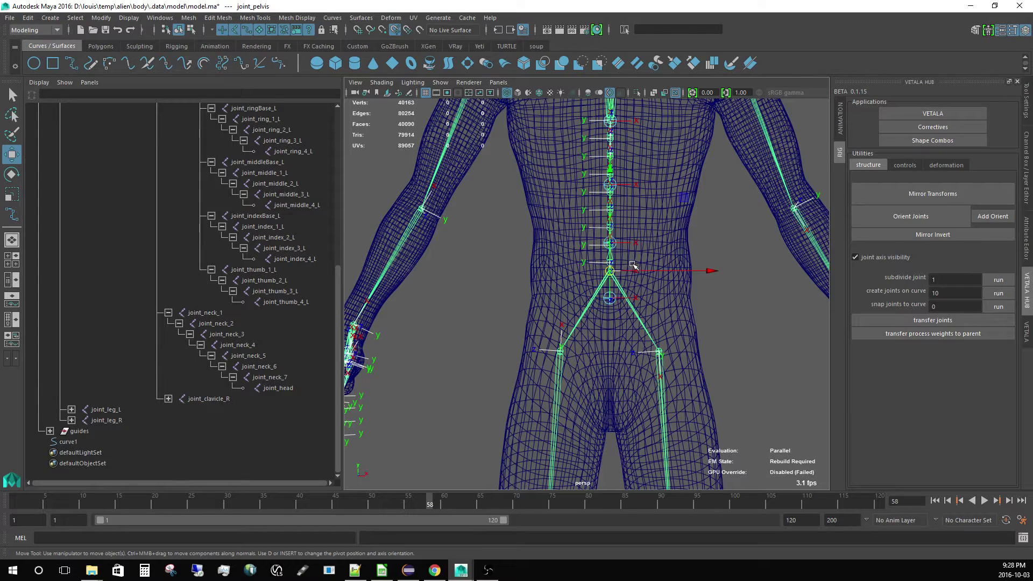
pyautogui.press('d')
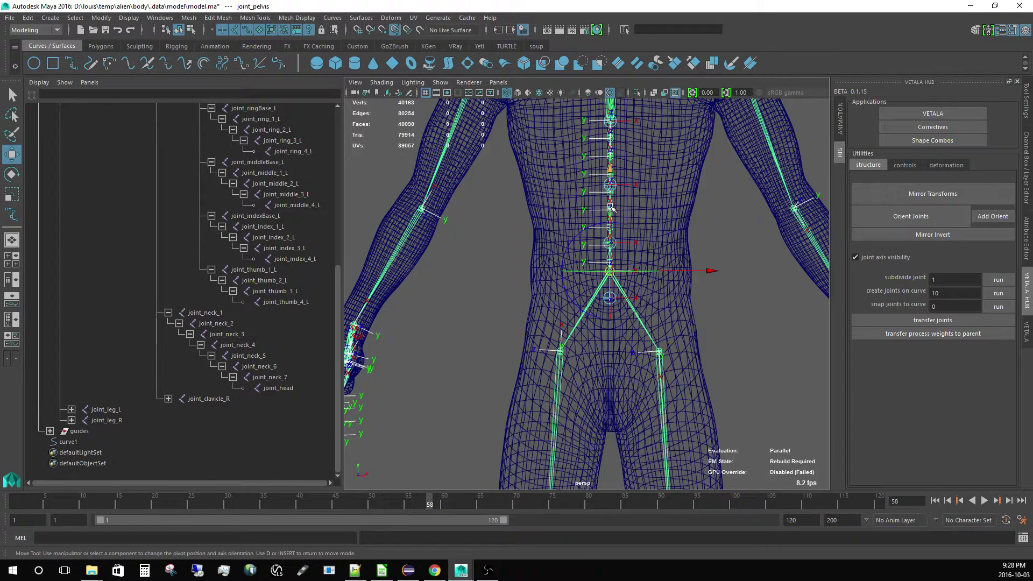
pyautogui.moveTo(610, 203); pyautogui.dragTo(610, 230)
pyautogui.press('d')
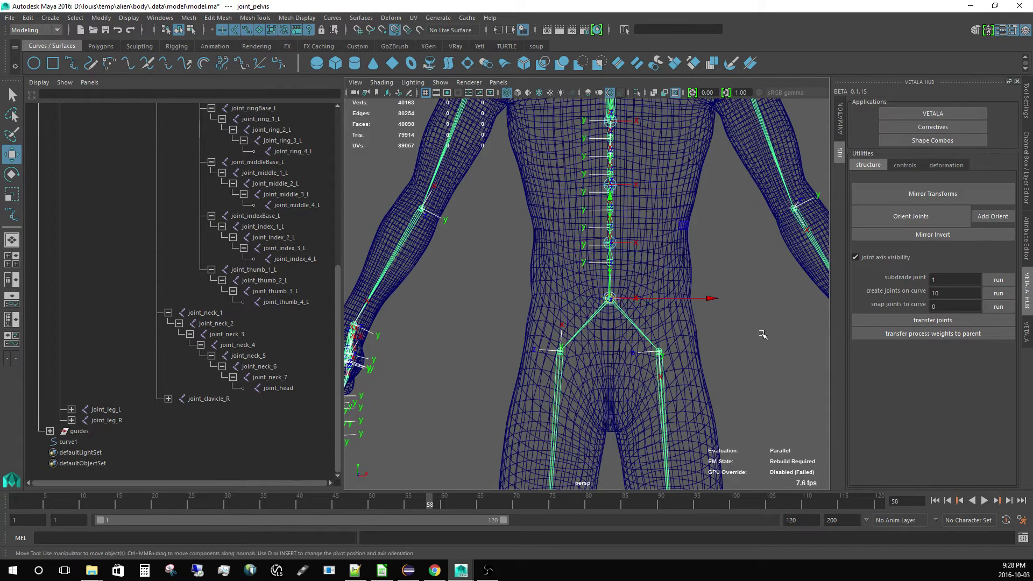
pyautogui.click(762, 334)
# Step: Lower locator_root below the pelvis joint and align it with the height of the leg joints
pyautogui.click(612, 299)
pyautogui.keyDown('alt'); pyautogui.moveTo(616, 315); pyautogui.dragTo(613, 284, button='middle'); pyautogui.keyUp('alt')
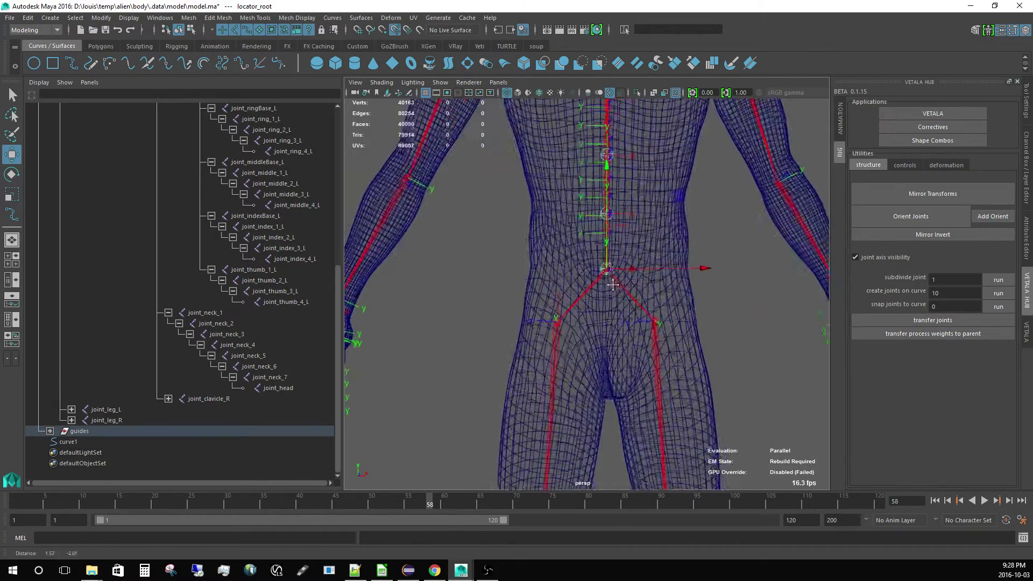
pyautogui.keyDown('alt'); pyautogui.moveTo(612, 285); pyautogui.dragTo(657, 216); pyautogui.keyUp('alt')
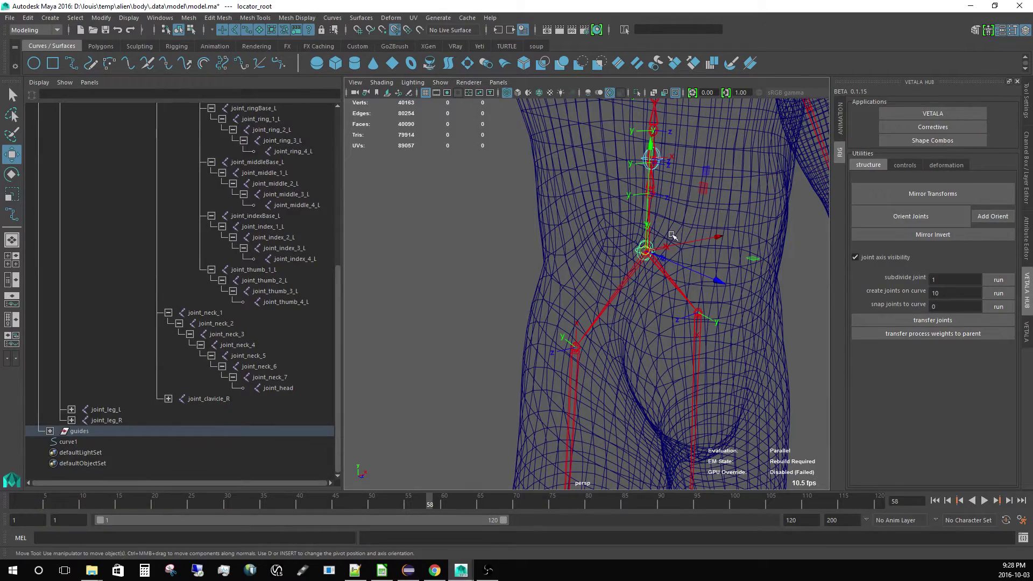
pyautogui.moveTo(649, 181); pyautogui.dragTo(651, 260)
pyautogui.keyDown('alt'); pyautogui.moveTo(731, 379); pyautogui.dragTo(567, 289, button='middle'); pyautogui.keyUp('alt')
pyautogui.scroll(3, 560, 269)
pyautogui.keyDown('alt'); pyautogui.moveTo(544, 244); pyautogui.dragTo(654, 273, button='middle'); pyautogui.keyUp('alt')
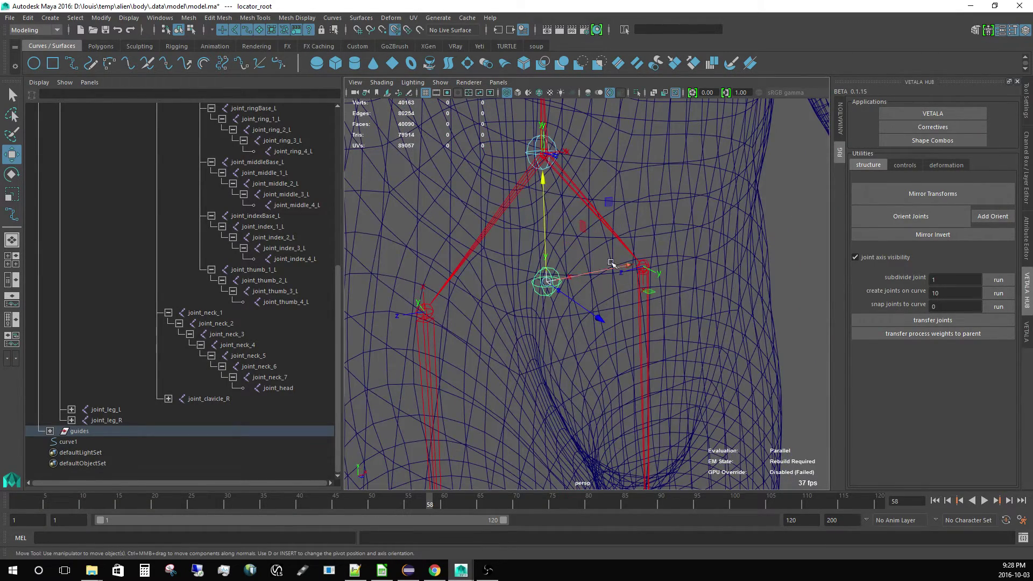
pyautogui.moveTo(542, 190)
pyautogui.mouseDown()
pyautogui.moveTo(543, 221)
pyautogui.moveTo(542, 195)
pyautogui.mouseUp()
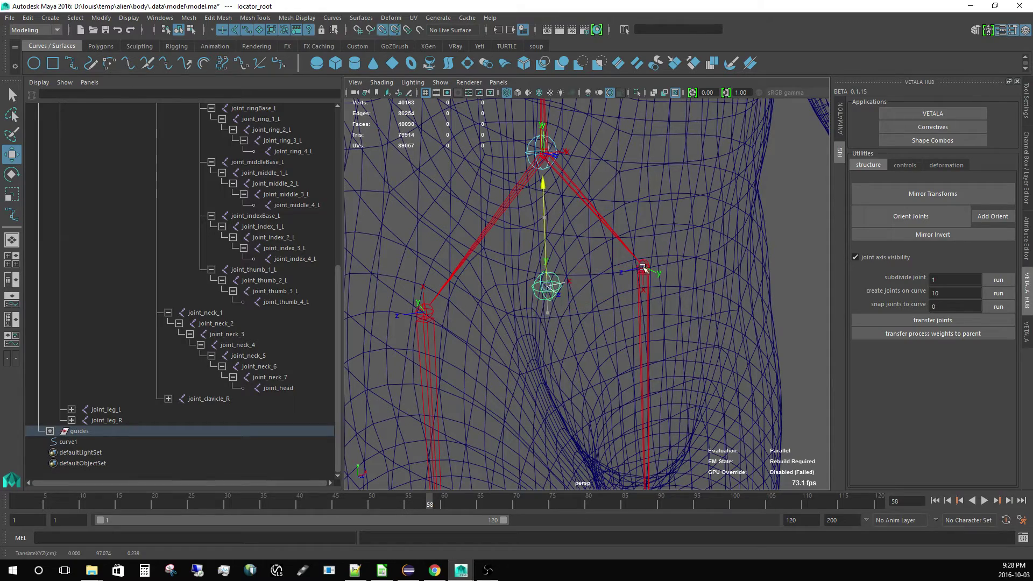
# Step: Adjust the depth of locator_root so it lines up with the leg joints, and clear the selection
pyautogui.moveTo(586, 316); pyautogui.dragTo(644, 264)
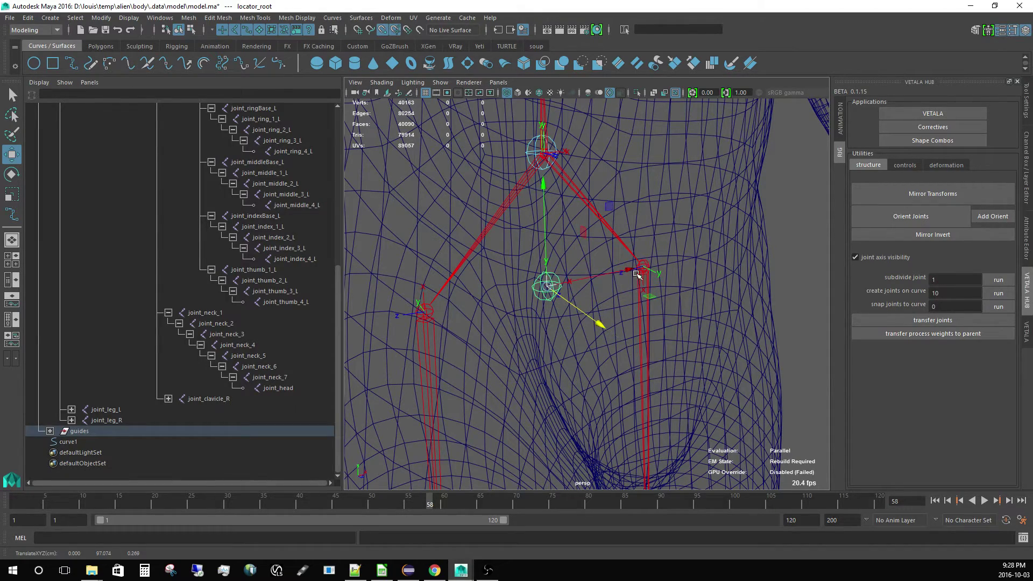
pyautogui.keyDown('alt'); pyautogui.moveTo(608, 298); pyautogui.dragTo(511, 237, button='right'); pyautogui.keyUp('alt')
pyautogui.keyDown('alt'); pyautogui.moveTo(511, 237); pyautogui.dragTo(417, 277); pyautogui.keyUp('alt')
pyautogui.keyDown('alt'); pyautogui.moveTo(418, 277); pyautogui.dragTo(620, 315, button='middle'); pyautogui.keyUp('alt')
pyautogui.click(702, 315)
pyautogui.keyDown('shift'); pyautogui.moveTo(735, 346); pyautogui.dragTo(761, 377); pyautogui.keyUp('shift')
pyautogui.moveTo(657, 304); pyautogui.dragTo(644, 307)
pyautogui.click(571, 251)
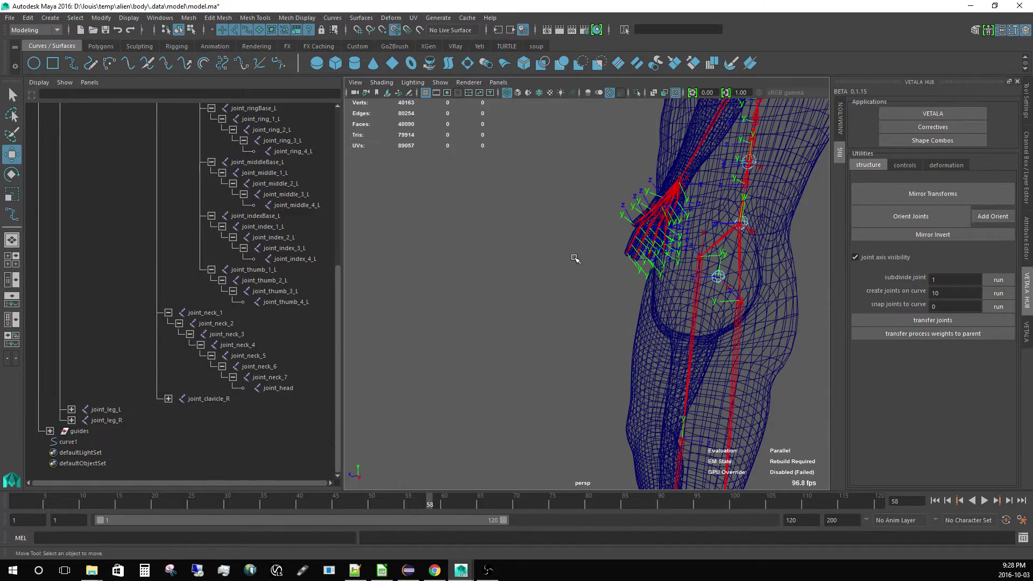
# Step: Move joint_knee_L slightly forward within the left knee without moving its child joints
pyautogui.keyDown('alt'); pyautogui.moveTo(571, 252); pyautogui.dragTo(676, 200); pyautogui.keyUp('alt')
pyautogui.keyDown('alt'); pyautogui.moveTo(676, 200); pyautogui.dragTo(740, 369, button='right'); pyautogui.keyUp('alt')
pyautogui.keyDown('alt'); pyautogui.moveTo(740, 369); pyautogui.dragTo(663, 295, button='middle'); pyautogui.keyUp('alt')
pyautogui.keyDown('alt'); pyautogui.moveTo(663, 296); pyautogui.dragTo(652, 269, button='right'); pyautogui.keyUp('alt')
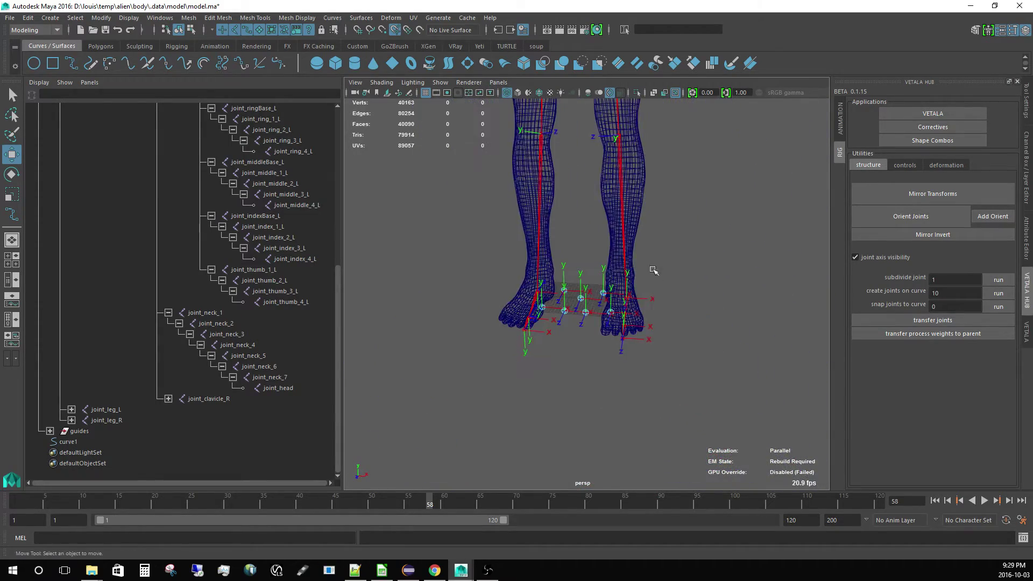
pyautogui.keyDown('alt'); pyautogui.moveTo(653, 270); pyautogui.dragTo(590, 298, button='middle'); pyautogui.keyUp('alt')
pyautogui.keyDown('alt'); pyautogui.moveTo(590, 297); pyautogui.dragTo(637, 336, button='right'); pyautogui.keyUp('alt')
pyautogui.keyDown('alt'); pyautogui.moveTo(638, 337); pyautogui.dragTo(596, 268); pyautogui.keyUp('alt')
pyautogui.click(596, 269)
pyautogui.keyDown('alt'); pyautogui.moveTo(625, 302); pyautogui.dragTo(628, 306); pyautogui.keyUp('alt')
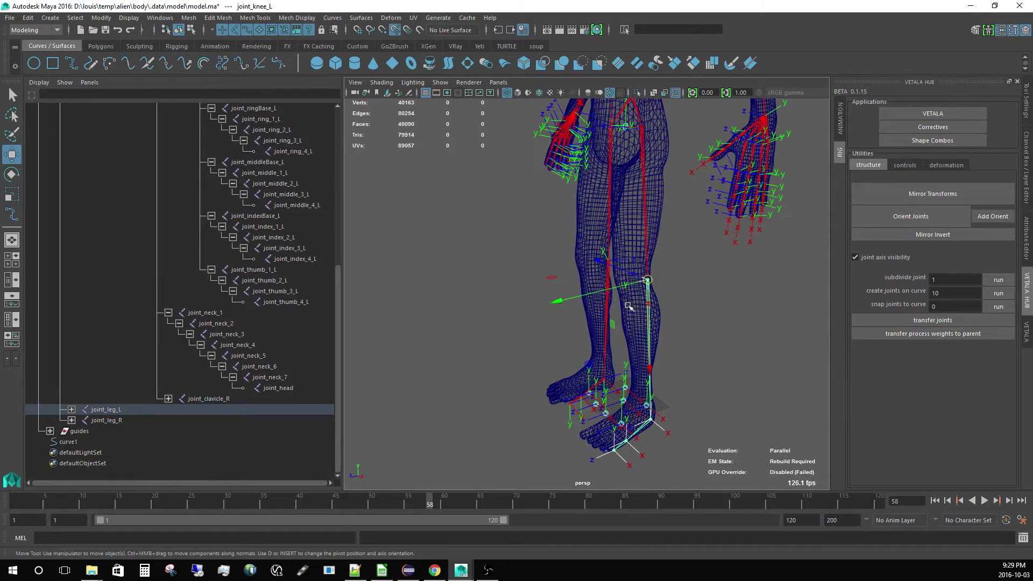
pyautogui.moveTo(557, 301); pyautogui.dragTo(550, 301)
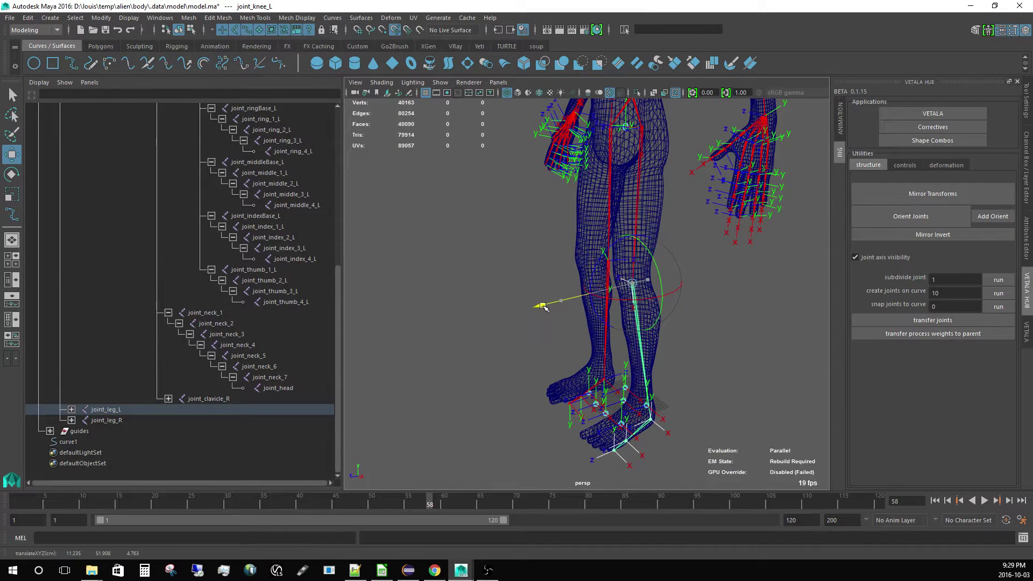
pyautogui.click(480, 217)
# Step: Shift joint_knee_L slightly outward to center it in the left knee as seen from the front, keeping its child joints in place
pyautogui.keyDown('alt'); pyautogui.moveTo(555, 369); pyautogui.dragTo(702, 298); pyautogui.keyUp('alt')
pyautogui.keyDown('alt'); pyautogui.moveTo(702, 298); pyautogui.dragTo(565, 299, button='right'); pyautogui.keyUp('alt')
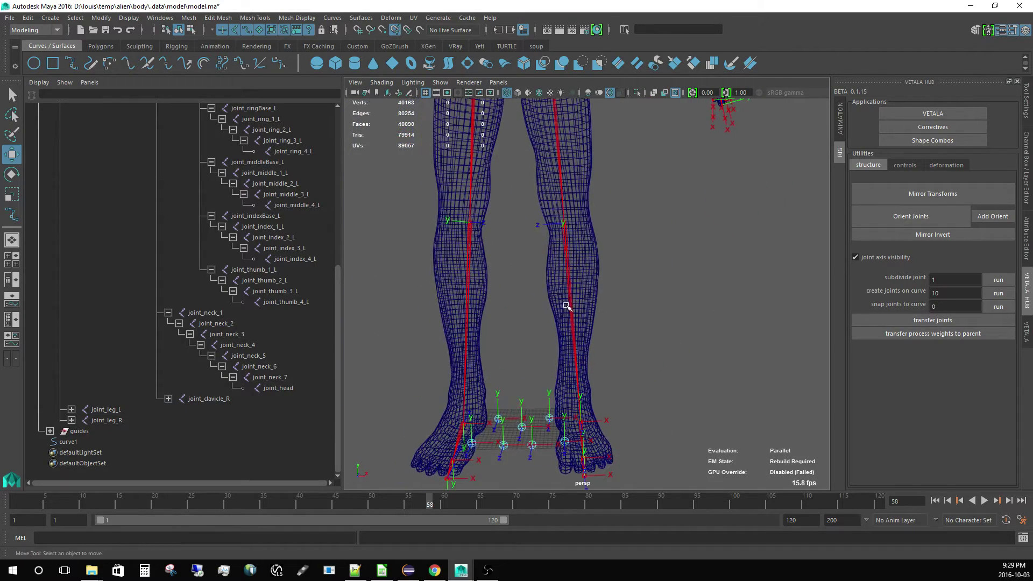
pyautogui.click(572, 297)
pyautogui.press('d')
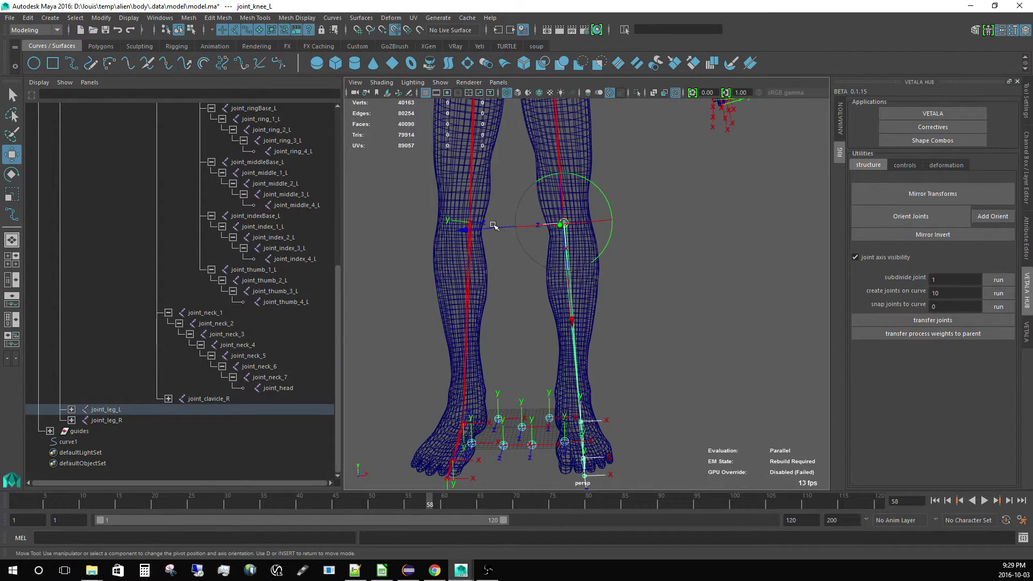
pyautogui.moveTo(493, 226); pyautogui.dragTo(498, 227)
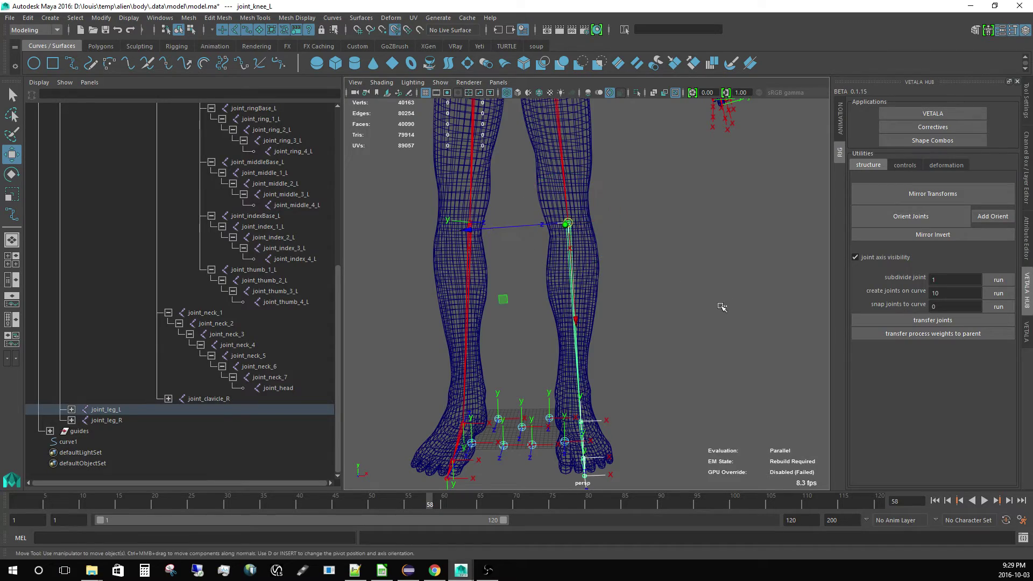
pyautogui.click(722, 307)
# Step: Shift joint_ankle_L sideways and along the length of the foot to fit it inside the left ankle mesh
pyautogui.keyDown('alt'); pyautogui.moveTo(668, 281); pyautogui.dragTo(692, 422, button='right'); pyautogui.keyUp('alt')
pyautogui.keyDown('alt'); pyautogui.moveTo(651, 420); pyautogui.dragTo(647, 233, button='middle'); pyautogui.keyUp('alt')
pyautogui.keyDown('alt'); pyautogui.moveTo(647, 232); pyautogui.dragTo(615, 249); pyautogui.keyUp('alt')
pyautogui.keyDown('alt'); pyautogui.moveTo(615, 249); pyautogui.dragTo(584, 261, button='middle'); pyautogui.keyUp('alt')
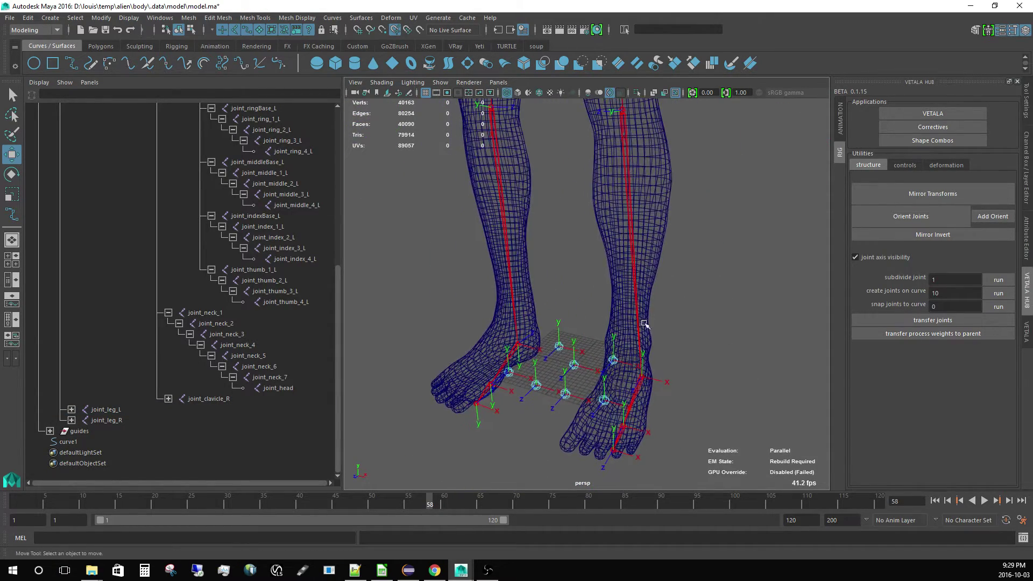
pyautogui.keyDown('alt'); pyautogui.moveTo(645, 324); pyautogui.dragTo(691, 385, button='right'); pyautogui.keyUp('alt')
pyautogui.click(662, 411)
pyautogui.keyDown('alt'); pyautogui.moveTo(675, 469); pyautogui.dragTo(682, 329, button='middle'); pyautogui.keyUp('alt')
pyautogui.keyDown('alt'); pyautogui.moveTo(682, 330); pyautogui.dragTo(589, 265, button='right'); pyautogui.keyUp('alt')
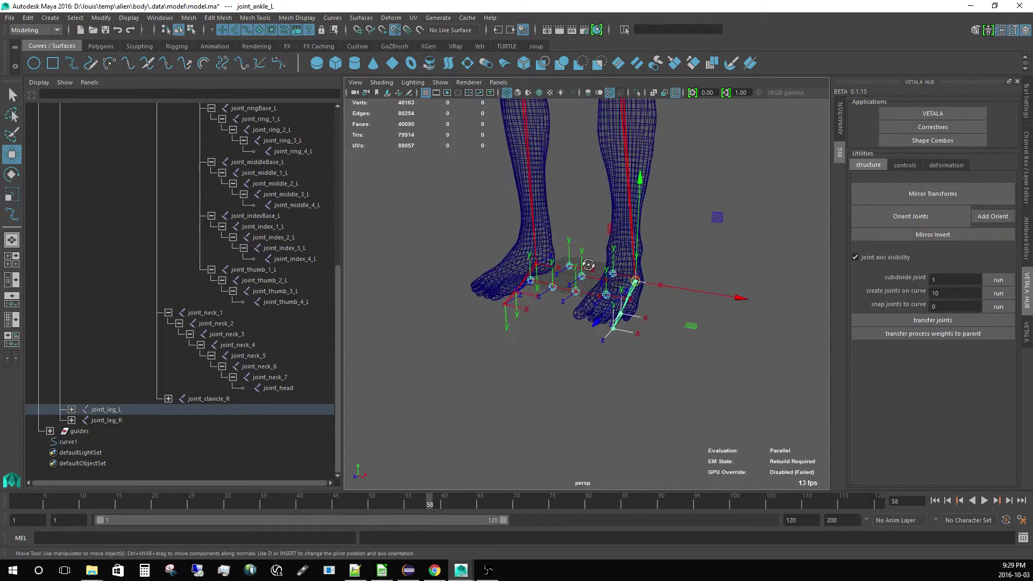
pyautogui.keyDown('alt'); pyautogui.moveTo(588, 265); pyautogui.dragTo(655, 311); pyautogui.keyUp('alt')
pyautogui.moveTo(732, 285); pyautogui.dragTo(720, 281)
pyautogui.keyDown('alt'); pyautogui.moveTo(719, 281); pyautogui.dragTo(717, 199); pyautogui.keyUp('alt')
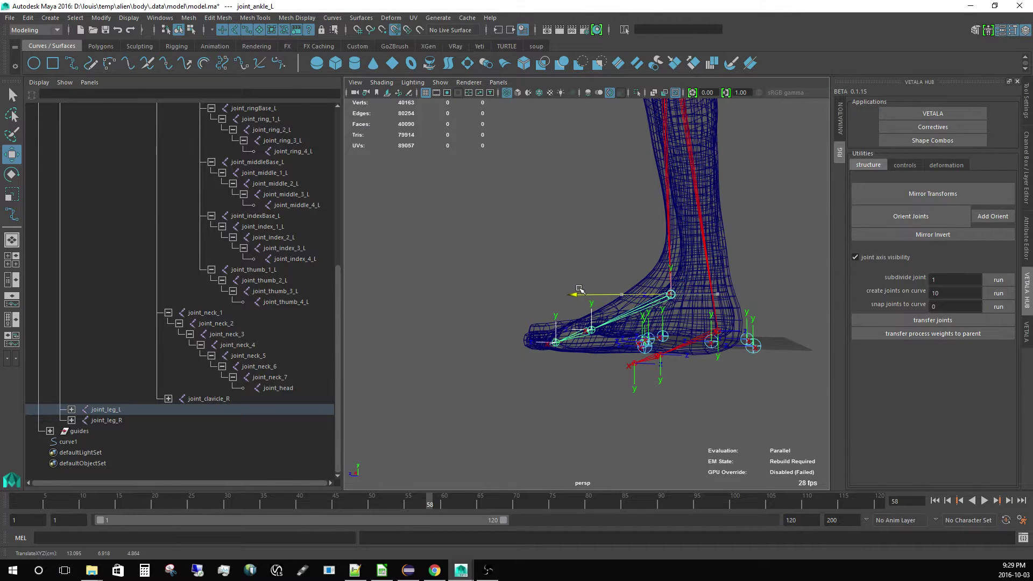
pyautogui.keyDown('alt'); pyautogui.moveTo(586, 290); pyautogui.dragTo(787, 302); pyautogui.keyUp('alt')
pyautogui.keyDown('alt'); pyautogui.moveTo(613, 309); pyautogui.dragTo(518, 341); pyautogui.keyUp('alt')
pyautogui.keyDown('alt'); pyautogui.moveTo(519, 341); pyautogui.dragTo(675, 327, button='right'); pyautogui.keyUp('alt')
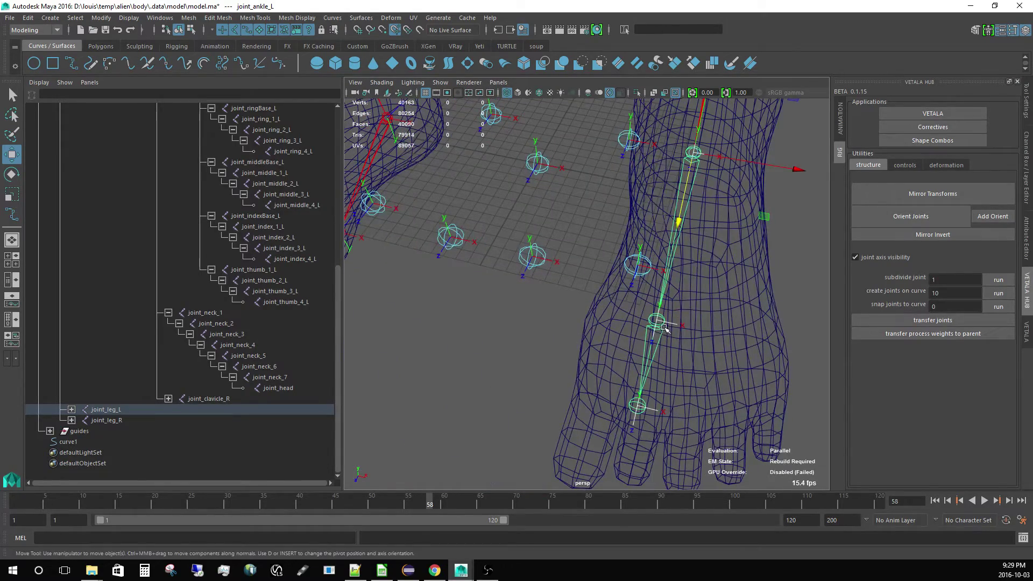
# Step: Test-rotate the left foot joints and undo the changes
pyautogui.press('e')
pyautogui.moveTo(639, 206); pyautogui.dragTo(457, 381)
pyautogui.click(555, 338)
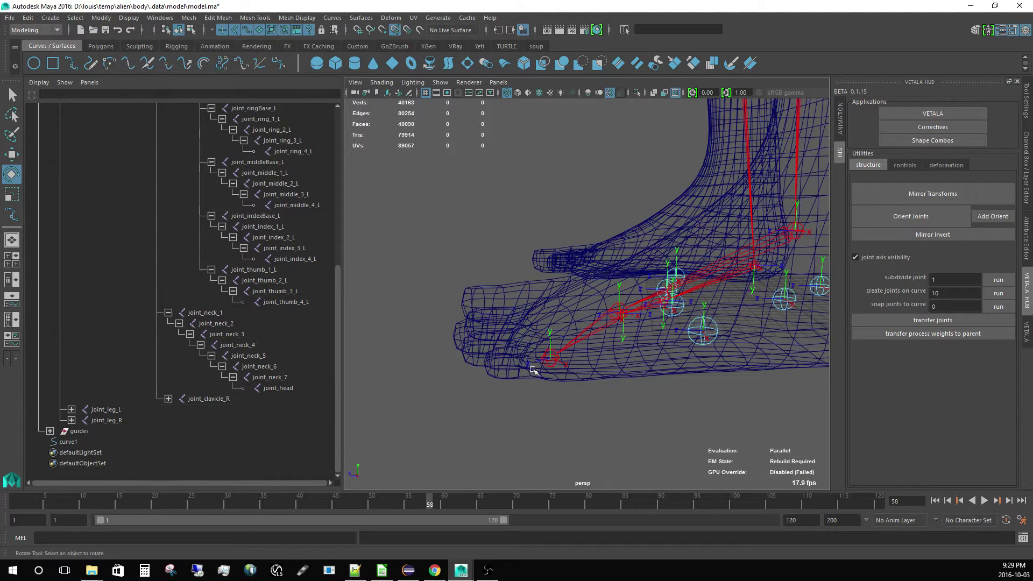
pyautogui.hotkey('ctrl', 'z')
pyautogui.hotkey('ctrl', 'z')
# Step: Move joint_toe_L forward to the tip of the left toes and mirror the transforms to the right side
pyautogui.click(498, 401)
pyautogui.click(530, 339)
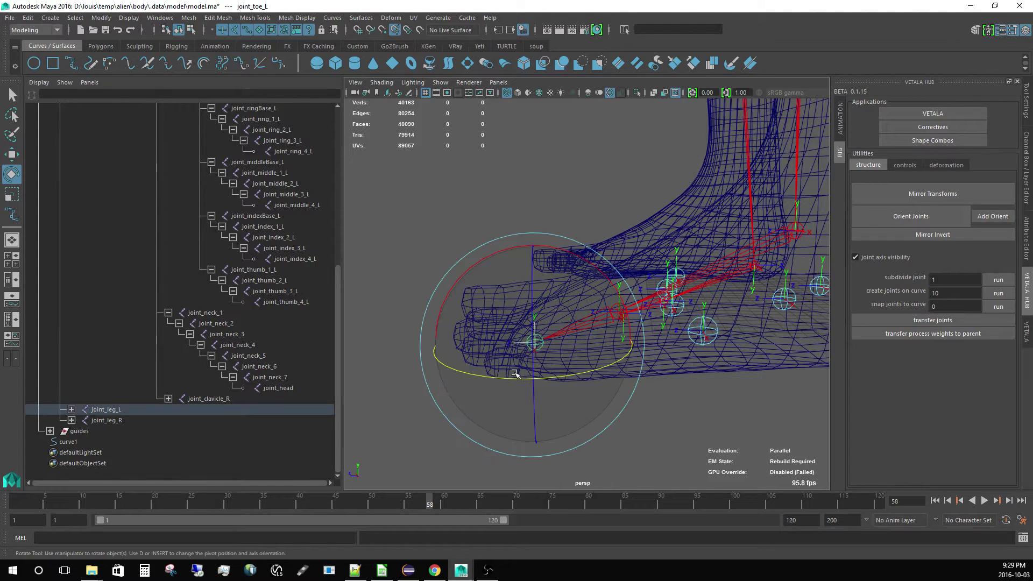
pyautogui.press('w')
pyautogui.moveTo(502, 413); pyautogui.dragTo(452, 396)
pyautogui.moveTo(422, 342); pyautogui.dragTo(595, 392)
pyautogui.keyDown('alt'); pyautogui.moveTo(543, 231); pyautogui.dragTo(546, 301, button='middle'); pyautogui.keyUp('alt')
pyautogui.keyDown('alt'); pyautogui.moveTo(546, 301); pyautogui.dragTo(473, 290, button='right'); pyautogui.keyUp('alt')
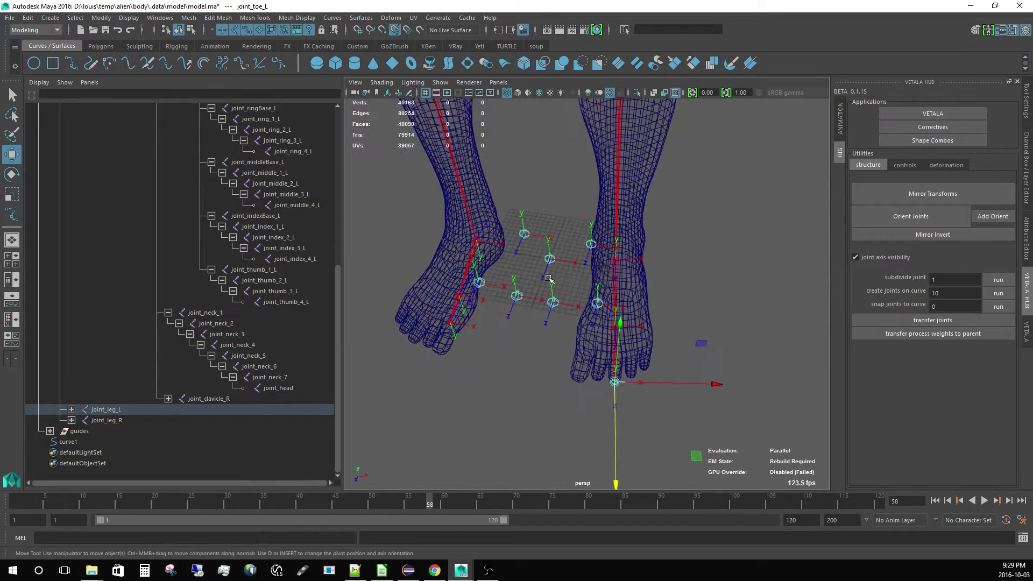
pyautogui.click(936, 204)
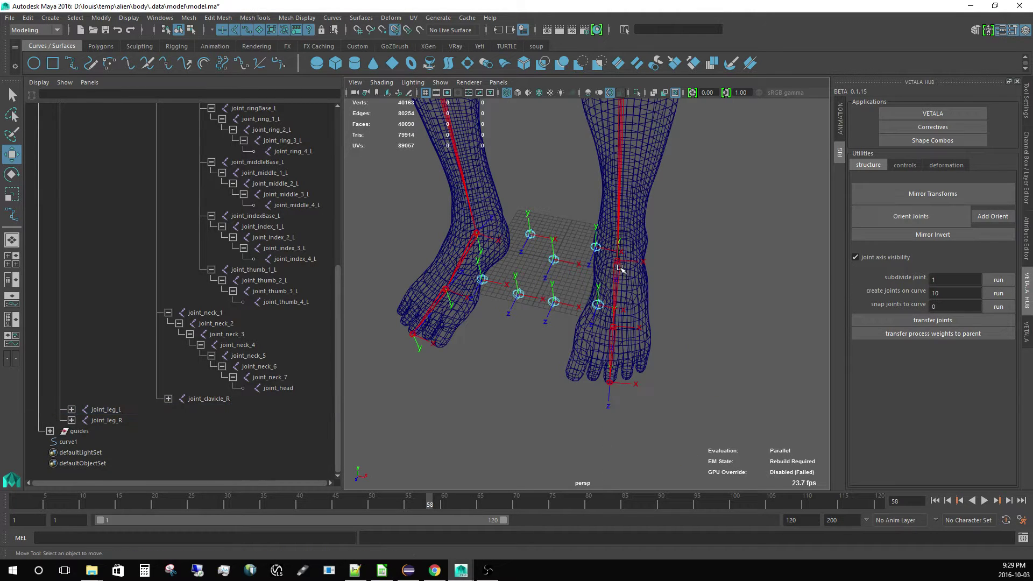
# Step: Examine the alignment of the joint_leg_L chain in the perspective, front and top views
pyautogui.keyDown('alt'); pyautogui.moveTo(620, 267); pyautogui.dragTo(641, 378, button='middle'); pyautogui.keyUp('alt')
pyautogui.keyDown('alt'); pyautogui.moveTo(640, 379); pyautogui.dragTo(574, 226, button='right'); pyautogui.keyUp('alt')
pyautogui.keyDown('alt'); pyautogui.moveTo(574, 226); pyautogui.dragTo(598, 290); pyautogui.keyUp('alt')
pyautogui.click(614, 192)
pyautogui.keyDown('alt'); pyautogui.moveTo(593, 245); pyautogui.dragTo(597, 265); pyautogui.keyUp('alt')
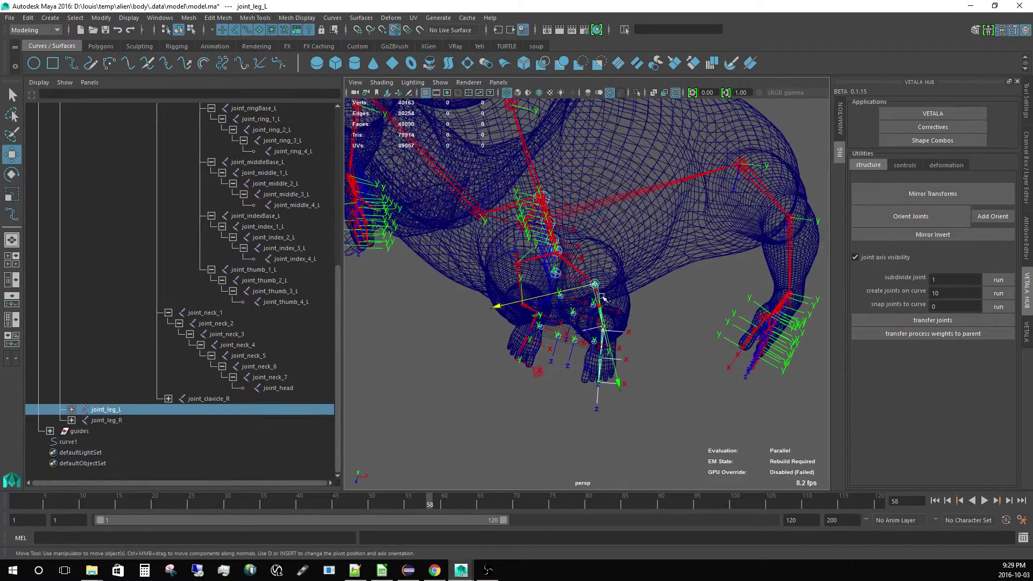
pyautogui.keyDown('alt'); pyautogui.moveTo(596, 389); pyautogui.dragTo(580, 317); pyautogui.keyUp('alt')
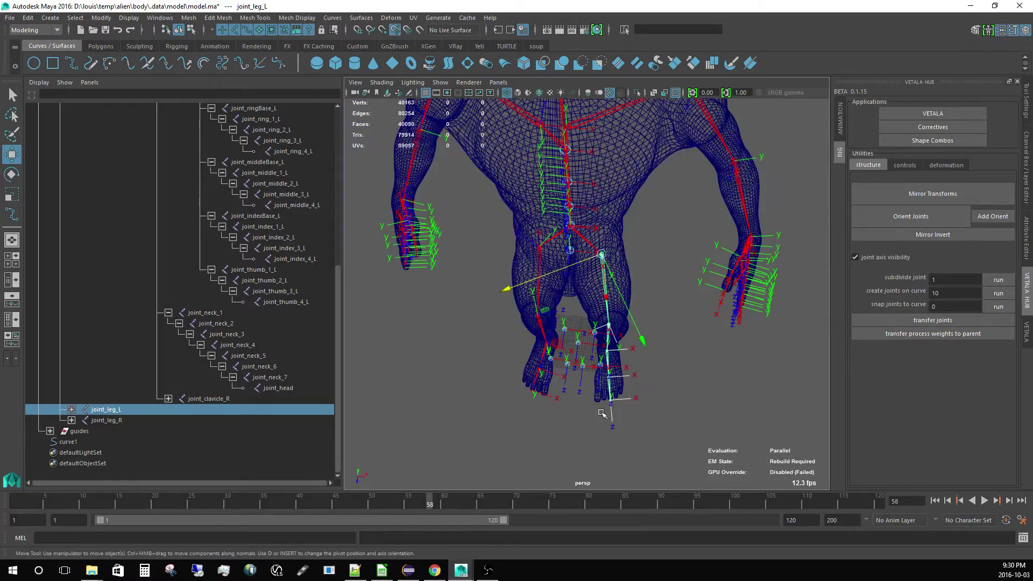
pyautogui.press('space')
pyautogui.moveTo(606, 368); pyautogui.dragTo(607, 395)
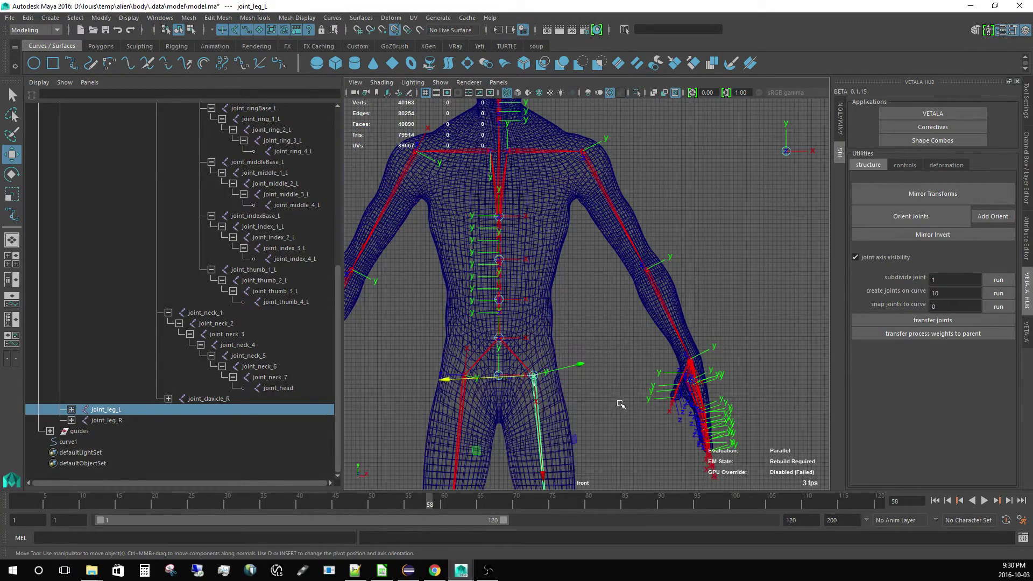
pyautogui.keyDown('alt'); pyautogui.moveTo(605, 417); pyautogui.dragTo(624, 303, button='middle'); pyautogui.keyUp('alt')
pyautogui.press('space')
pyautogui.moveTo(614, 306); pyautogui.dragTo(555, 307)
pyautogui.keyDown('alt'); pyautogui.moveTo(602, 468); pyautogui.dragTo(532, 278, button='middle'); pyautogui.keyUp('alt')
pyautogui.keyDown('alt'); pyautogui.moveTo(563, 225); pyautogui.dragTo(523, 308, button='middle'); pyautogui.keyUp('alt')
pyautogui.keyDown('alt'); pyautogui.moveTo(524, 308); pyautogui.dragTo(634, 323, button='right'); pyautogui.keyUp('alt')
pyautogui.keyDown('alt'); pyautogui.moveTo(635, 323); pyautogui.dragTo(595, 335, button='middle'); pyautogui.keyUp('alt')
pyautogui.keyDown('alt'); pyautogui.moveTo(678, 302); pyautogui.dragTo(636, 253, button='middle'); pyautogui.keyUp('alt')
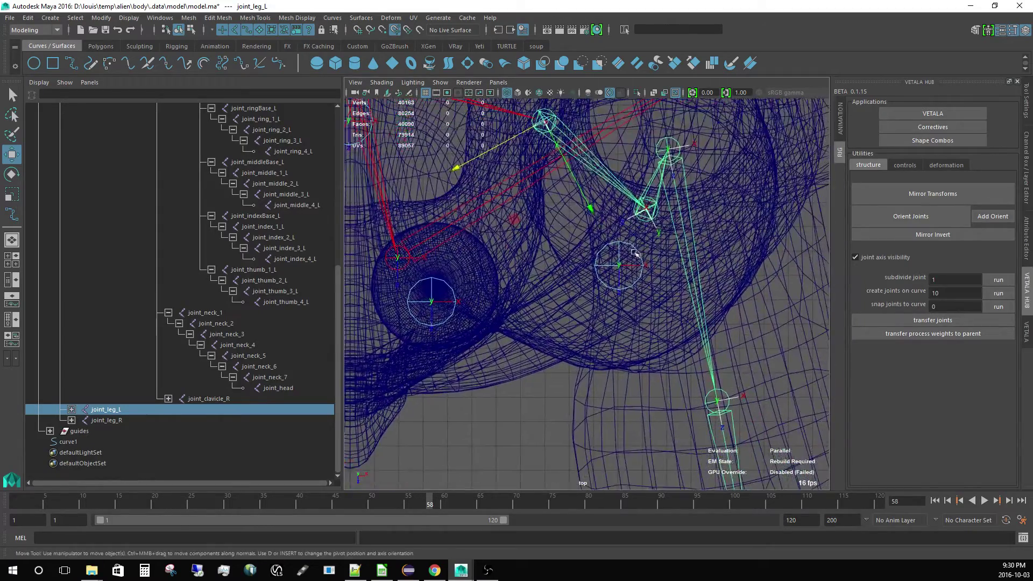
pyautogui.keyDown('alt'); pyautogui.moveTo(636, 254); pyautogui.dragTo(603, 253, button='right'); pyautogui.keyUp('alt')
pyautogui.scroll(1, 603, 253)
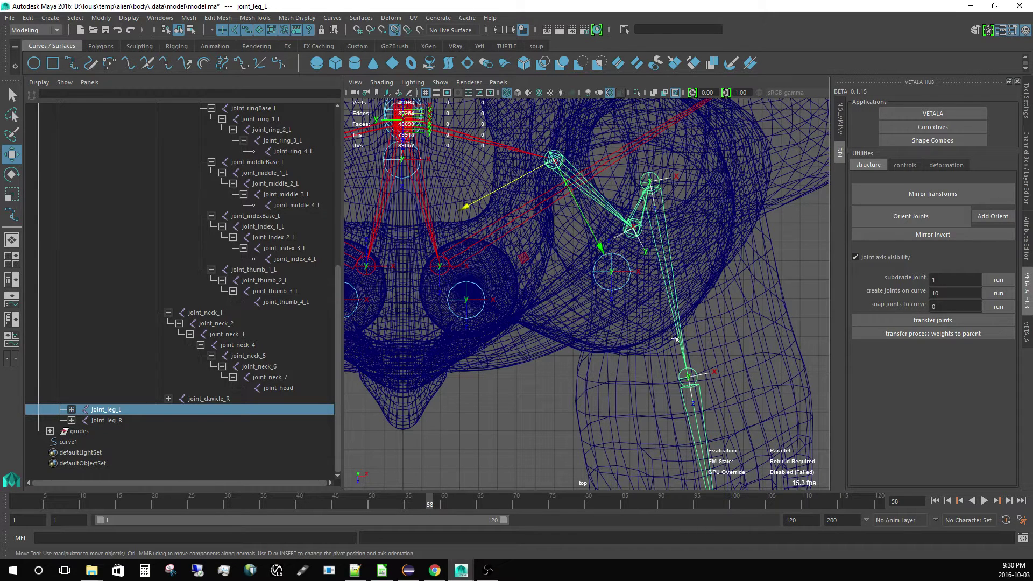
# Step: Nudge joint_knee_L slightly inward along its local Z axis without moving the ankle, and reorient the joints
pyautogui.click(635, 232)
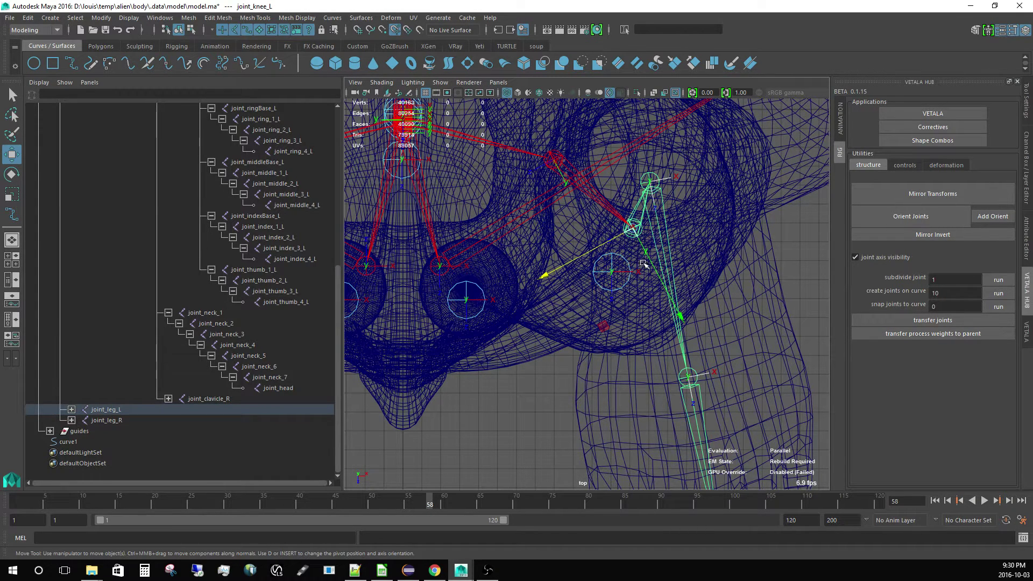
pyautogui.moveTo(573, 260); pyautogui.dragTo(564, 259)
pyautogui.click(860, 220)
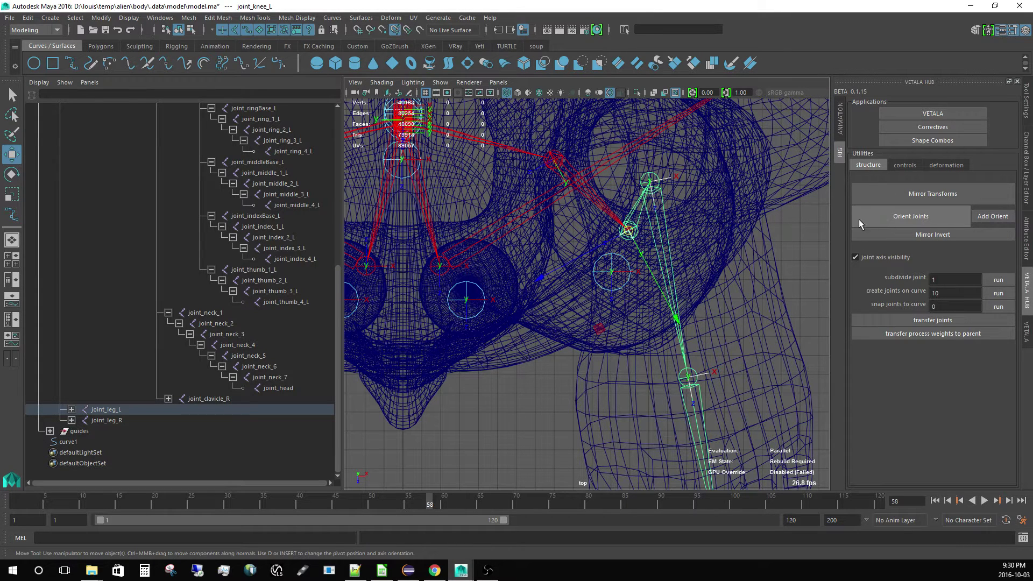
pyautogui.click(633, 262)
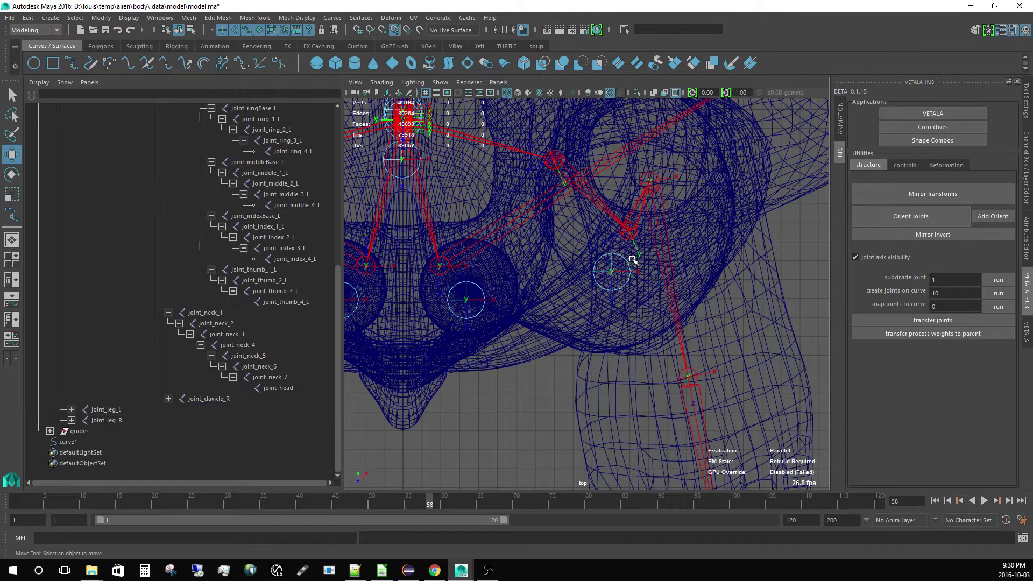
# Step: Nudge joint_leg_L slightly outward along its local Z axis, reorient the joints, and select joint_knee_L to check its axes
pyautogui.click(601, 204)
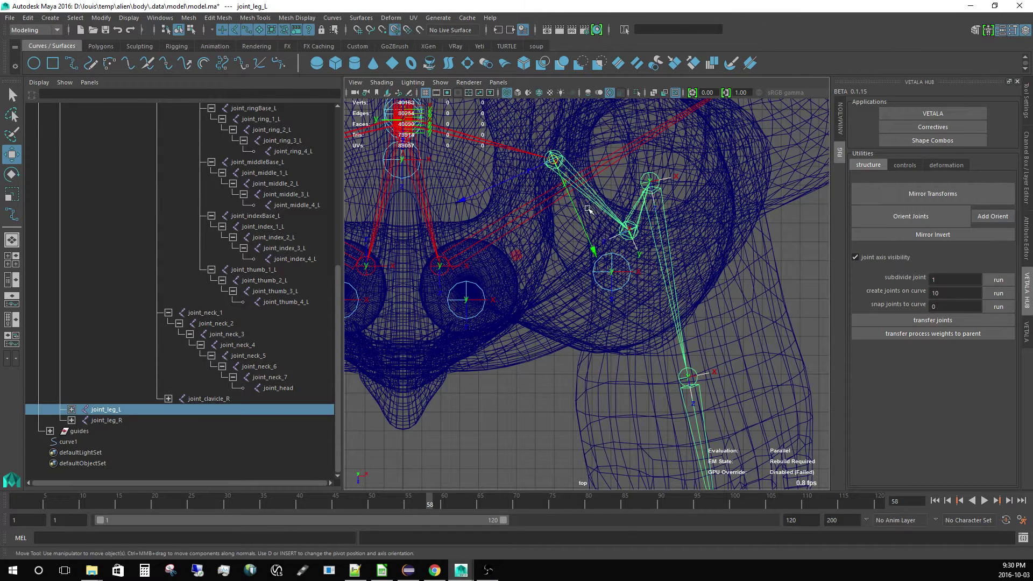
pyautogui.moveTo(477, 194); pyautogui.dragTo(484, 192)
pyautogui.click(901, 215)
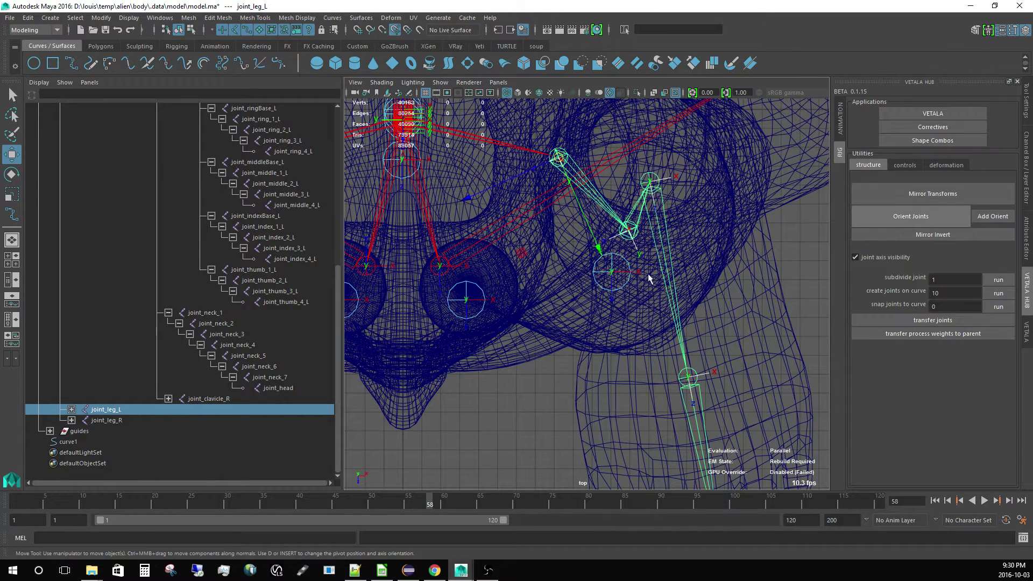
pyautogui.click(634, 247)
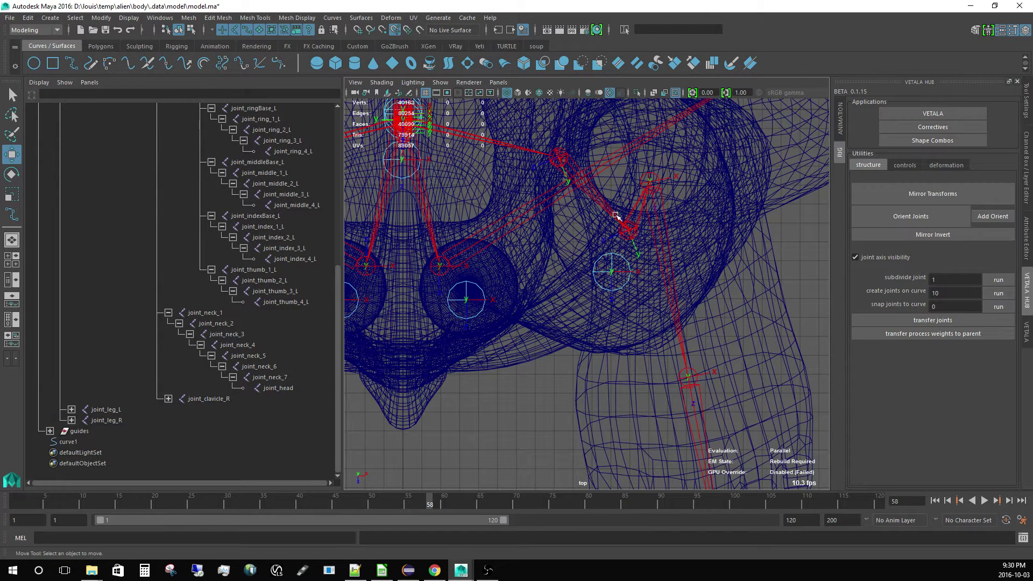
pyautogui.click(630, 236)
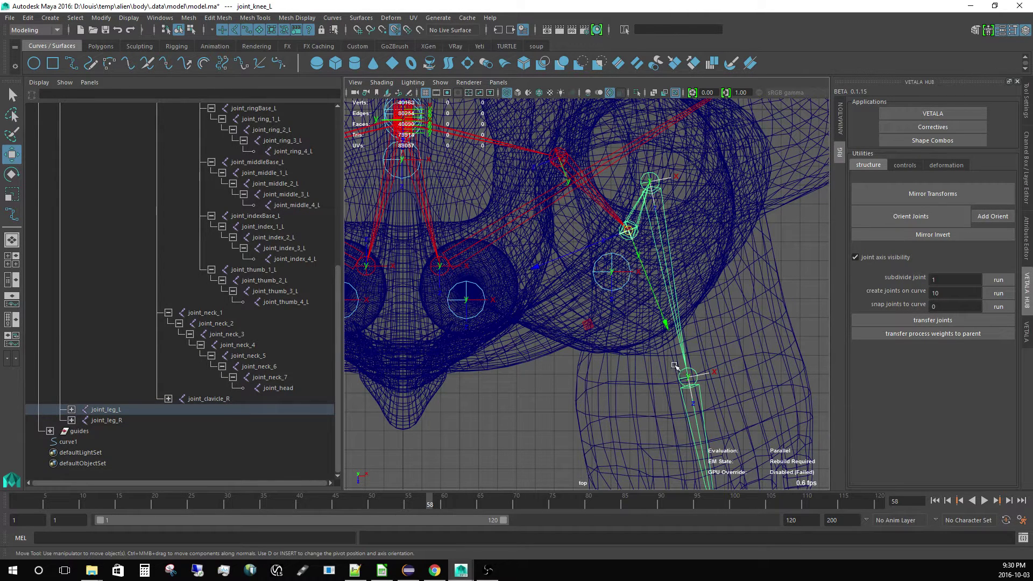
# Step: Shift the pivot of joint_leg_L slightly outward along its Z axis and re-orient the joints
pyautogui.click(596, 203)
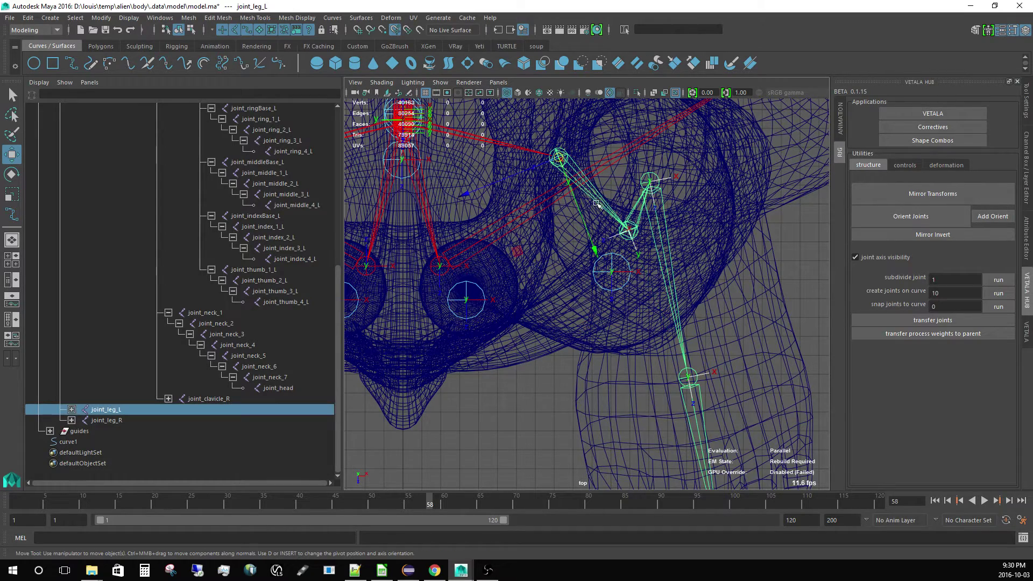
pyautogui.press('space')
pyautogui.moveTo(641, 254); pyautogui.dragTo(642, 221)
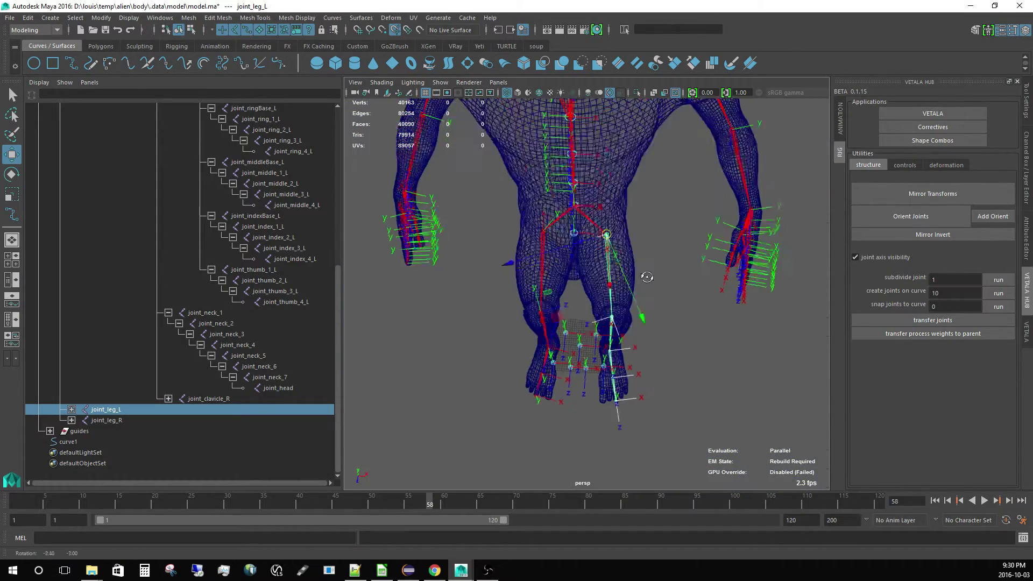
pyautogui.scroll(5, 640, 279)
pyautogui.keyDown('alt'); pyautogui.moveTo(636, 281); pyautogui.dragTo(578, 246, button='middle'); pyautogui.keyUp('alt')
pyautogui.keyDown('alt'); pyautogui.moveTo(578, 247); pyautogui.dragTo(550, 230); pyautogui.keyUp('alt')
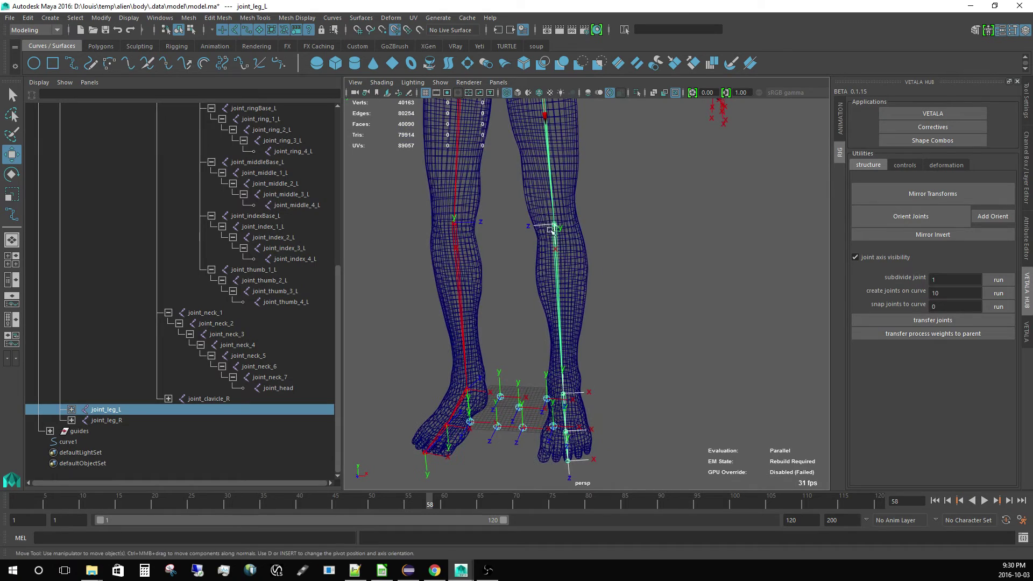
pyautogui.keyDown('alt'); pyautogui.moveTo(555, 231); pyautogui.dragTo(601, 272, button='middle'); pyautogui.keyUp('alt')
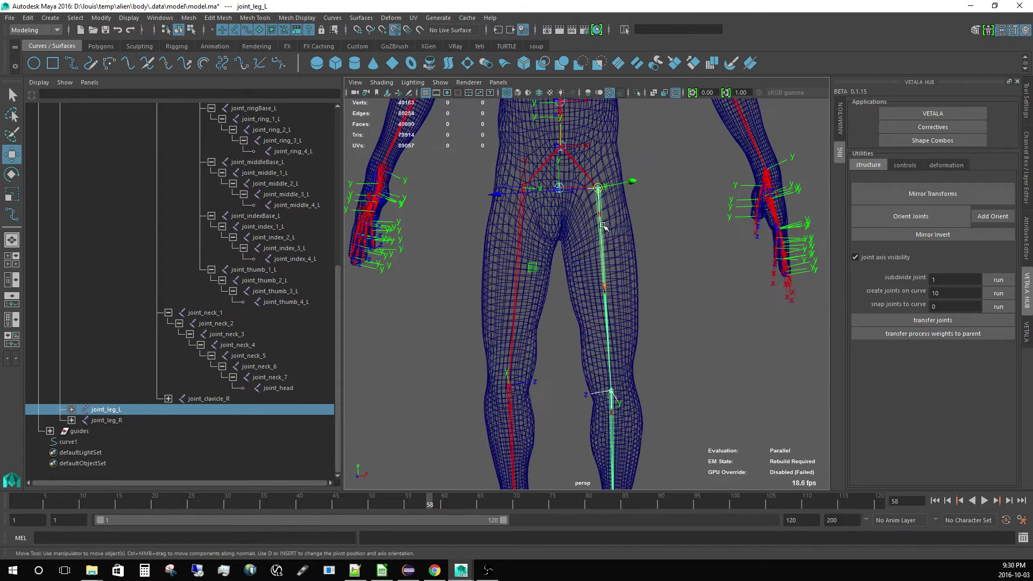
pyautogui.keyDown('alt'); pyautogui.moveTo(605, 242); pyautogui.dragTo(610, 247); pyautogui.keyUp('alt')
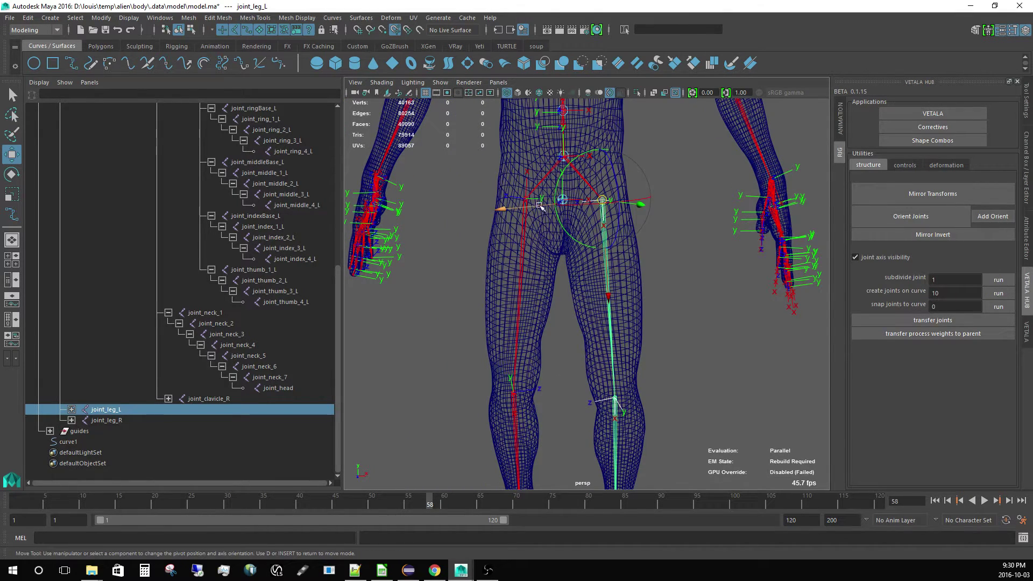
pyautogui.moveTo(554, 208); pyautogui.dragTo(559, 210)
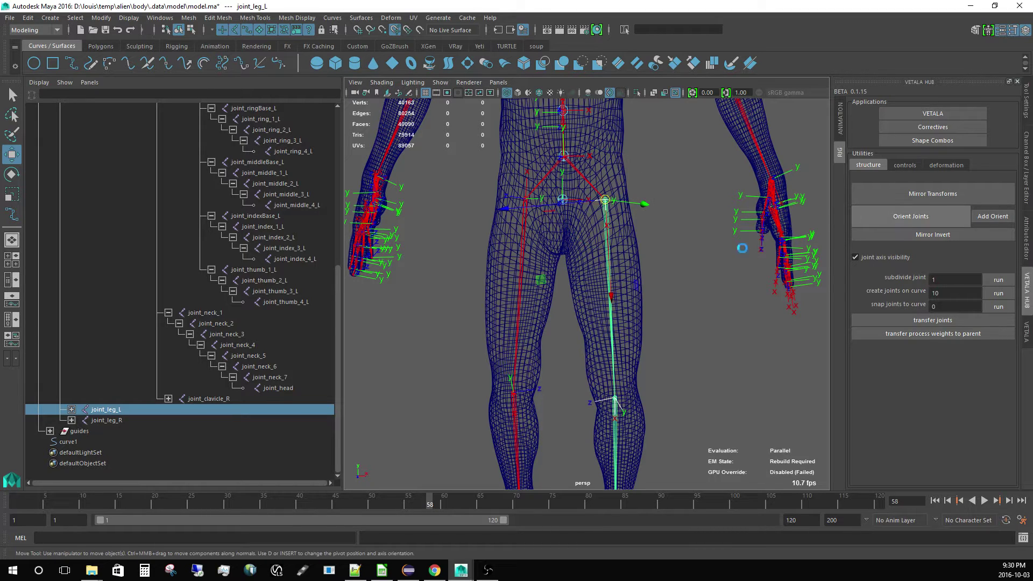
pyautogui.click(698, 301)
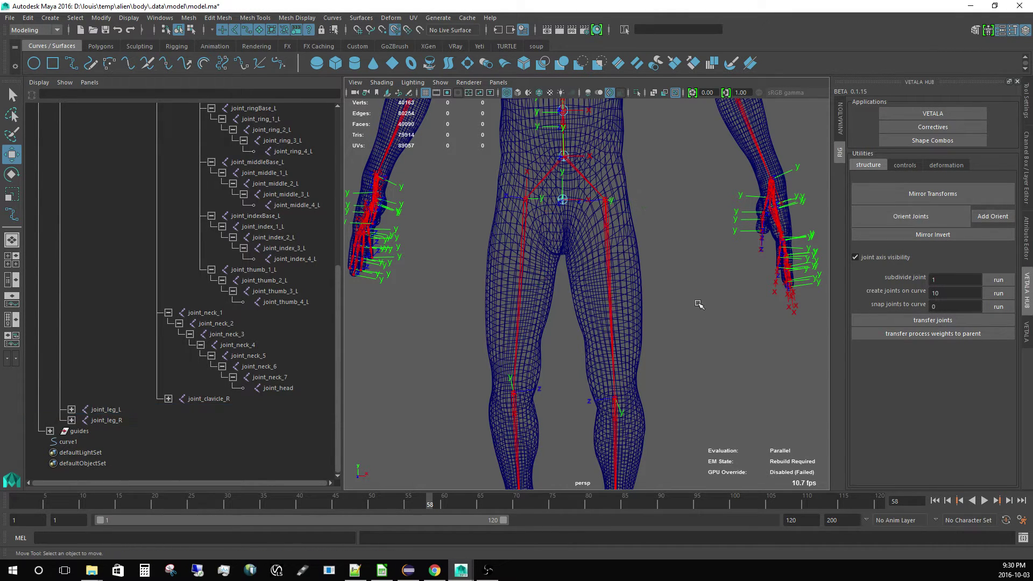
# Step: Mirror the left leg's joint transforms to the right side and re-orient the joints
pyautogui.press('space')
pyautogui.moveTo(699, 306); pyautogui.dragTo(656, 305)
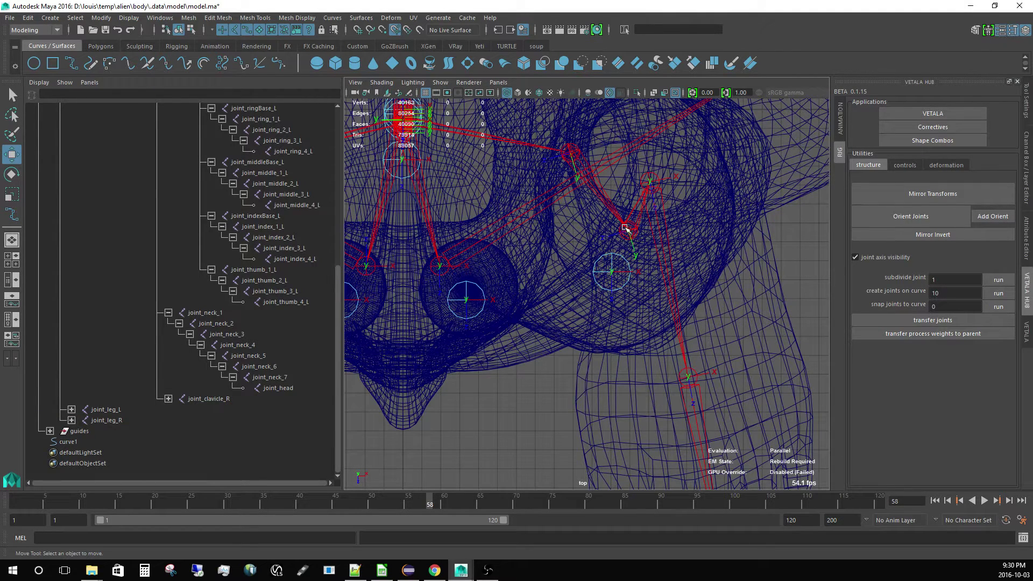
pyautogui.click(634, 239)
pyautogui.scroll(-6, 624, 291)
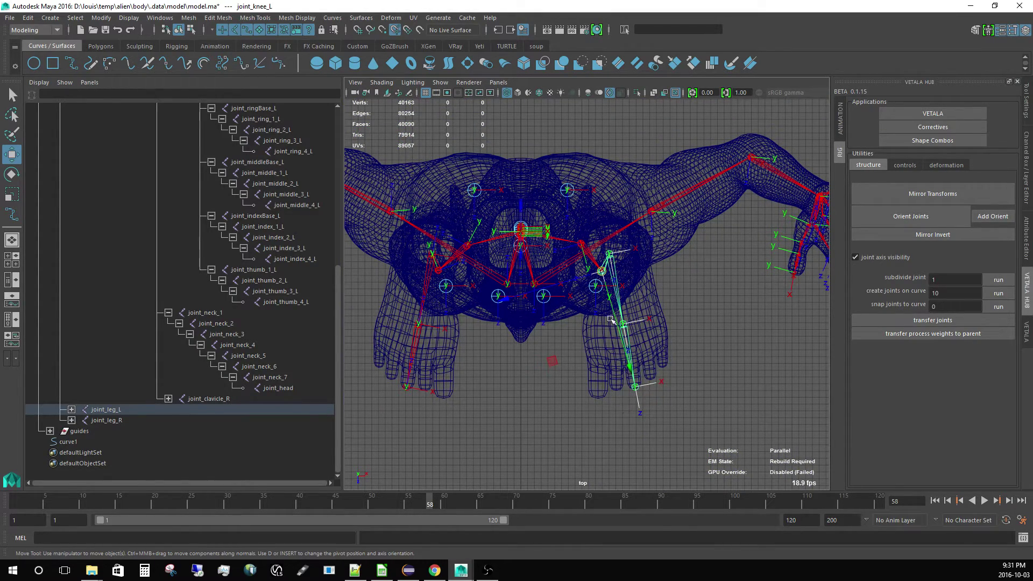
pyautogui.press('space')
pyautogui.moveTo(634, 389); pyautogui.dragTo(639, 350)
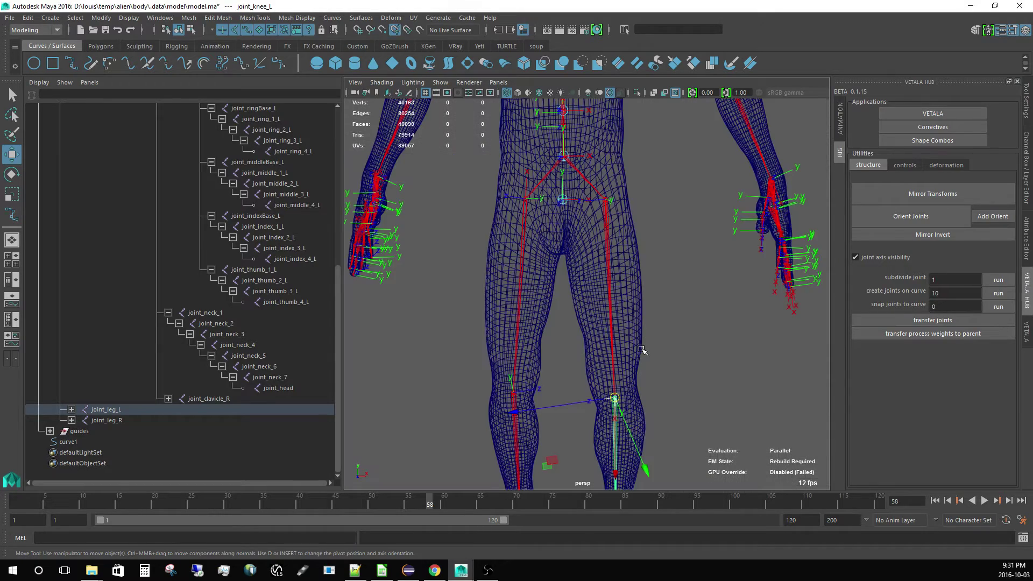
pyautogui.keyDown('alt'); pyautogui.moveTo(622, 385); pyautogui.dragTo(657, 272, button='middle'); pyautogui.keyUp('alt')
pyautogui.keyDown('alt'); pyautogui.moveTo(657, 272); pyautogui.dragTo(648, 251, button='right'); pyautogui.keyUp('alt')
pyautogui.keyDown('alt'); pyautogui.moveTo(649, 251); pyautogui.dragTo(635, 270); pyautogui.keyUp('alt')
pyautogui.click(907, 199)
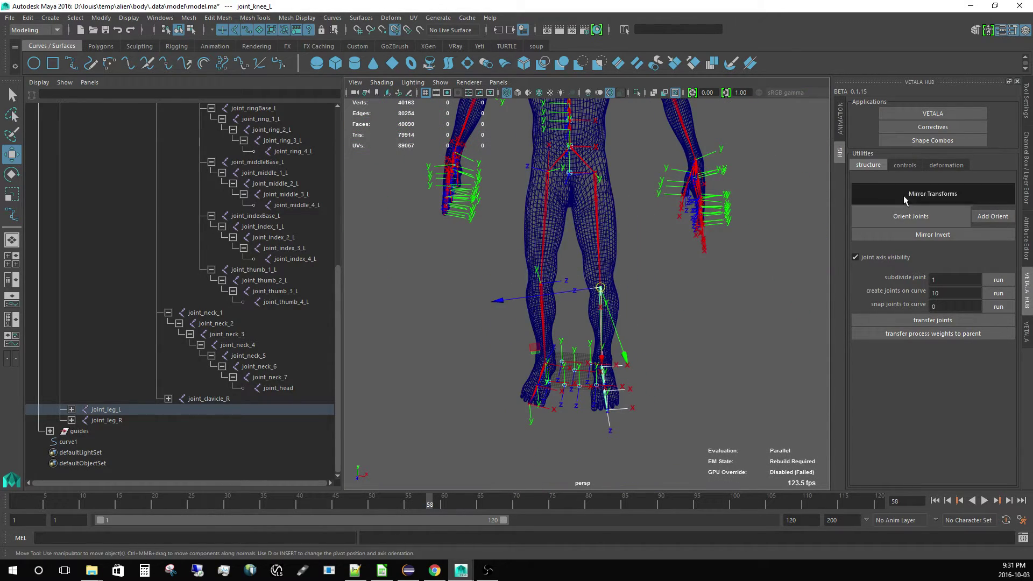
pyautogui.click(910, 216)
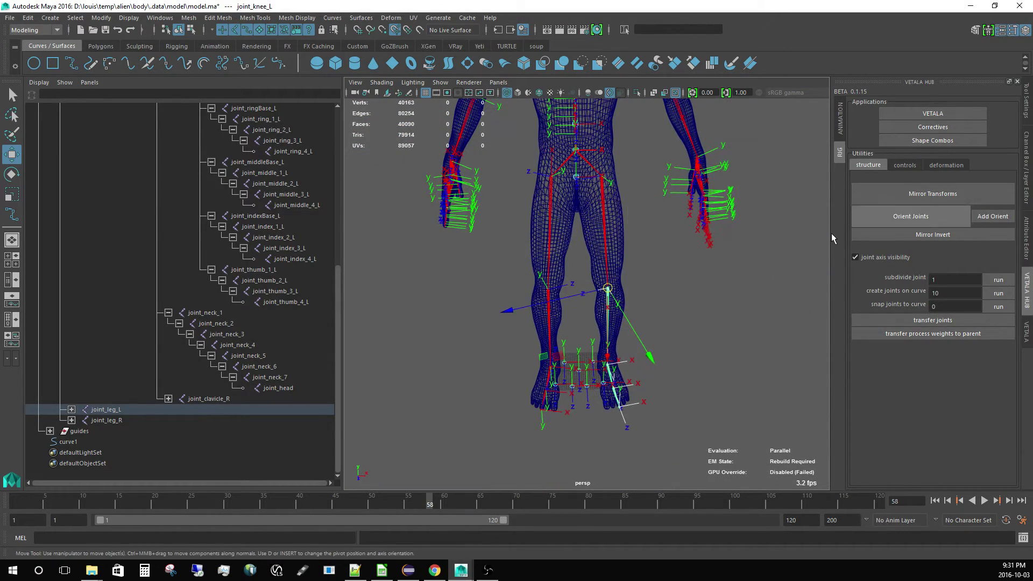
pyautogui.click(647, 313)
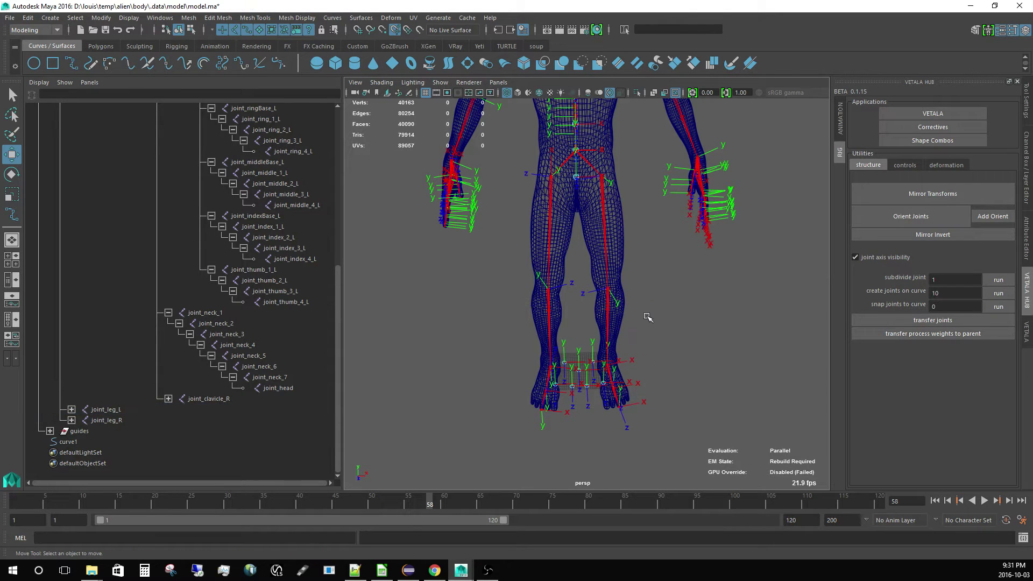
# Step: Examine the axes of both legs' joints and the orient settings of joint_leg_R
pyautogui.moveTo(645, 315)
pyautogui.keyDown('alt'); pyautogui.mouseDown()
pyautogui.moveTo(590, 334)
pyautogui.moveTo(644, 316)
pyautogui.mouseUp(); pyautogui.keyUp('alt')
pyautogui.keyDown('alt'); pyautogui.moveTo(600, 218); pyautogui.dragTo(611, 286, button='middle'); pyautogui.keyUp('alt')
pyautogui.keyDown('alt'); pyautogui.moveTo(611, 286); pyautogui.dragTo(623, 308, button='right'); pyautogui.keyUp('alt')
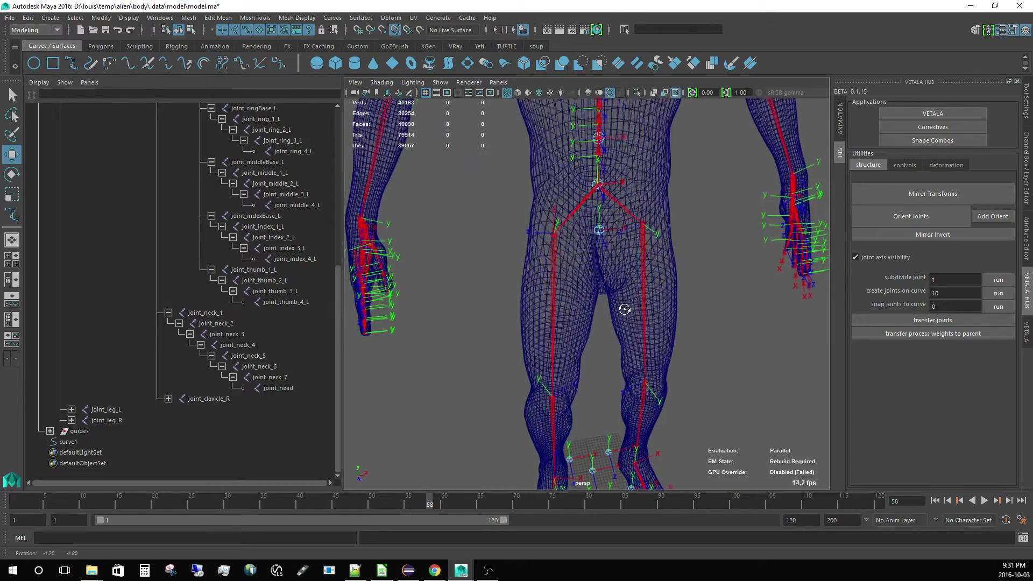
pyautogui.keyDown('alt'); pyautogui.moveTo(622, 309); pyautogui.dragTo(604, 221, button='middle'); pyautogui.keyUp('alt')
pyautogui.keyDown('alt'); pyautogui.moveTo(604, 221); pyautogui.dragTo(569, 256); pyautogui.keyUp('alt')
pyautogui.click(508, 282)
pyautogui.keyDown('alt'); pyautogui.moveTo(507, 281); pyautogui.dragTo(546, 298); pyautogui.keyUp('alt')
pyautogui.click(521, 282)
pyautogui.keyDown('alt'); pyautogui.moveTo(547, 299); pyautogui.dragTo(554, 386, button='middle'); pyautogui.keyUp('alt')
pyautogui.click(549, 293)
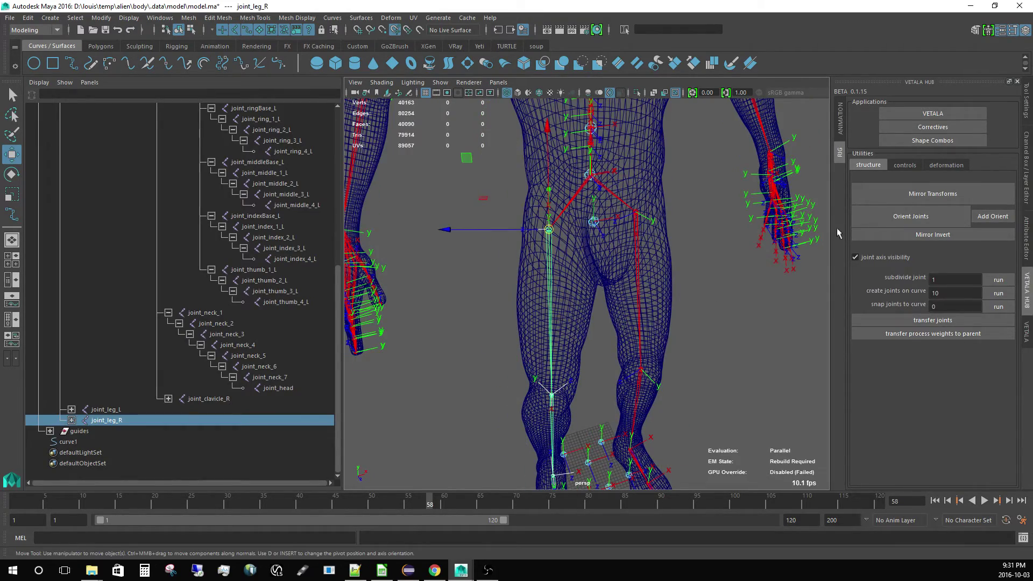
pyautogui.click(1026, 169)
pyautogui.keyDown('alt'); pyautogui.moveTo(695, 278); pyautogui.dragTo(686, 235, button='middle'); pyautogui.keyUp('alt')
pyautogui.scroll(-3, 588, 247)
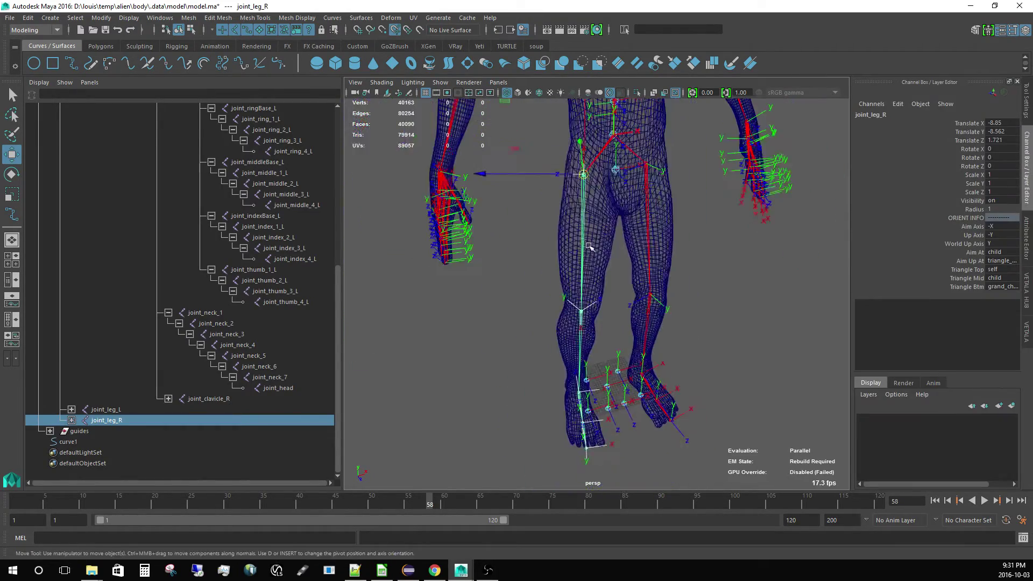
pyautogui.keyDown('alt'); pyautogui.moveTo(588, 247); pyautogui.dragTo(583, 259); pyautogui.keyUp('alt')
pyautogui.scroll(4, 627, 281)
pyautogui.keyDown('alt'); pyautogui.moveTo(627, 280); pyautogui.dragTo(636, 249, button='middle'); pyautogui.keyUp('alt')
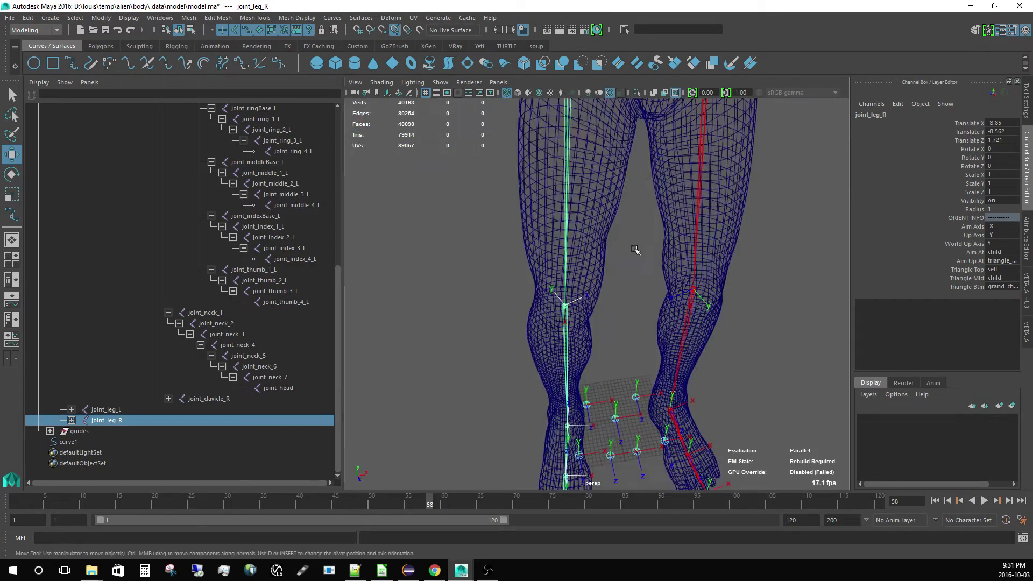
# Step: On joint_knee_R, set Aim Up At to the parent_r... option and World Up Axis to none
pyautogui.click(565, 311)
pyautogui.keyDown('alt'); pyautogui.moveTo(595, 346); pyautogui.dragTo(595, 323, button='middle'); pyautogui.keyUp('alt')
pyautogui.moveTo(595, 309)
pyautogui.keyDown('alt'); pyautogui.mouseDown()
pyautogui.moveTo(606, 348)
pyautogui.moveTo(576, 305)
pyautogui.mouseUp(); pyautogui.keyUp('alt')
pyautogui.scroll(-3, 576, 305)
pyautogui.keyDown('alt'); pyautogui.moveTo(576, 305); pyautogui.dragTo(582, 288, button='middle'); pyautogui.keyUp('alt')
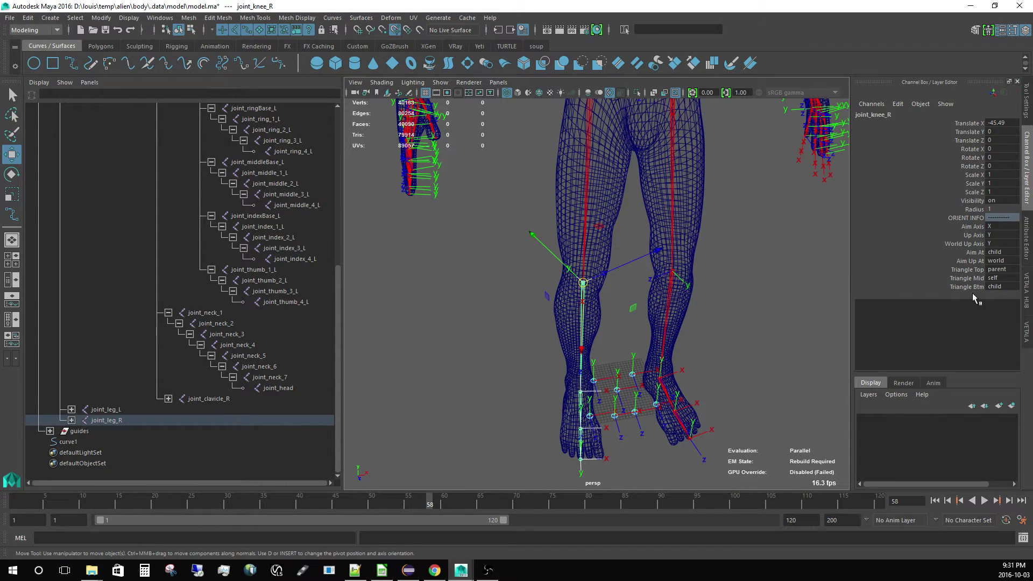
pyautogui.click(999, 261)
pyautogui.click(1000, 281)
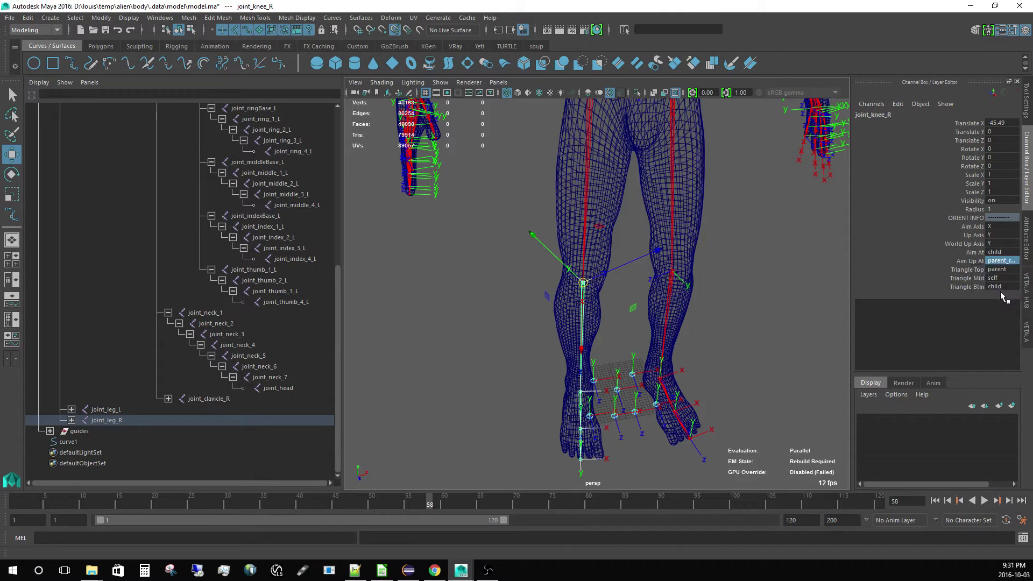
pyautogui.click(995, 249)
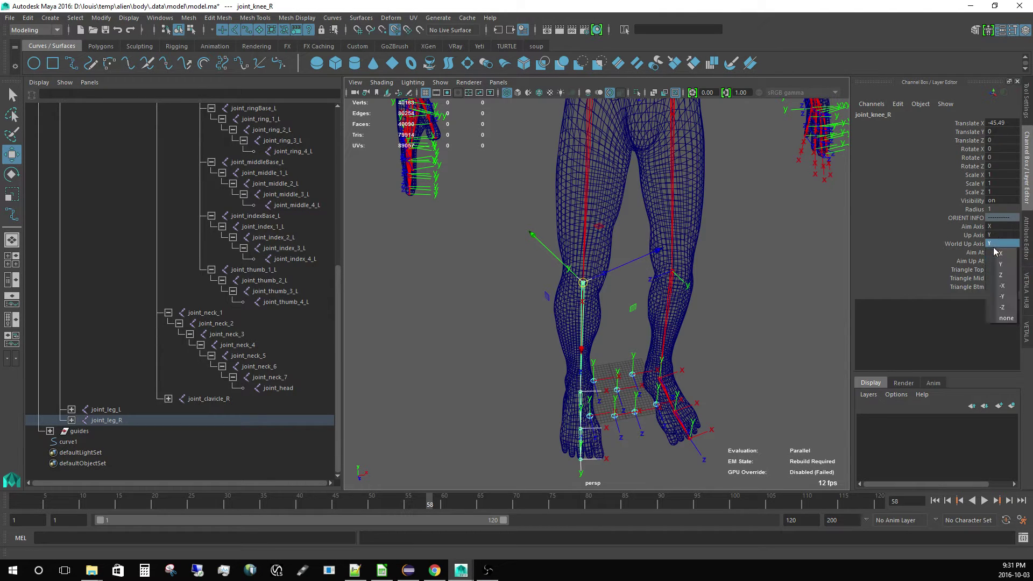
pyautogui.click(1002, 321)
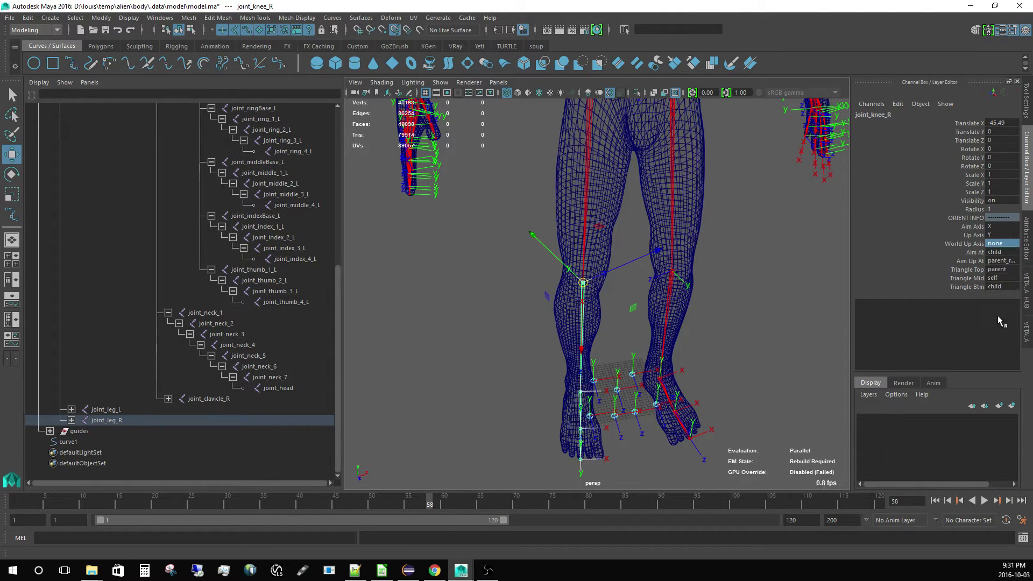
# Step: Set World Up Axis to none on joint_knee_L and re-orient the joints
pyautogui.click(665, 294)
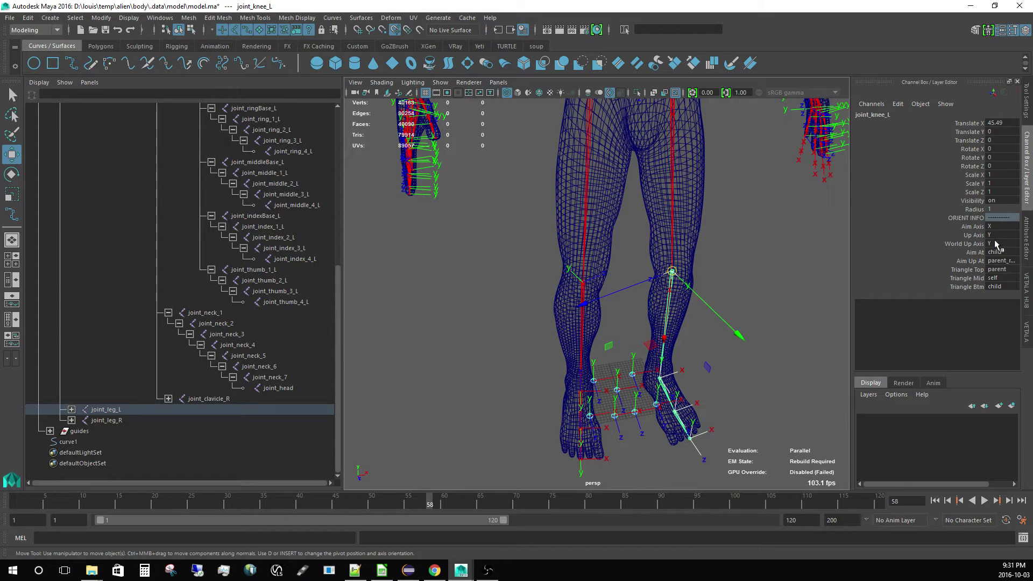
pyautogui.click(994, 244)
pyautogui.click(1004, 320)
pyautogui.click(1025, 288)
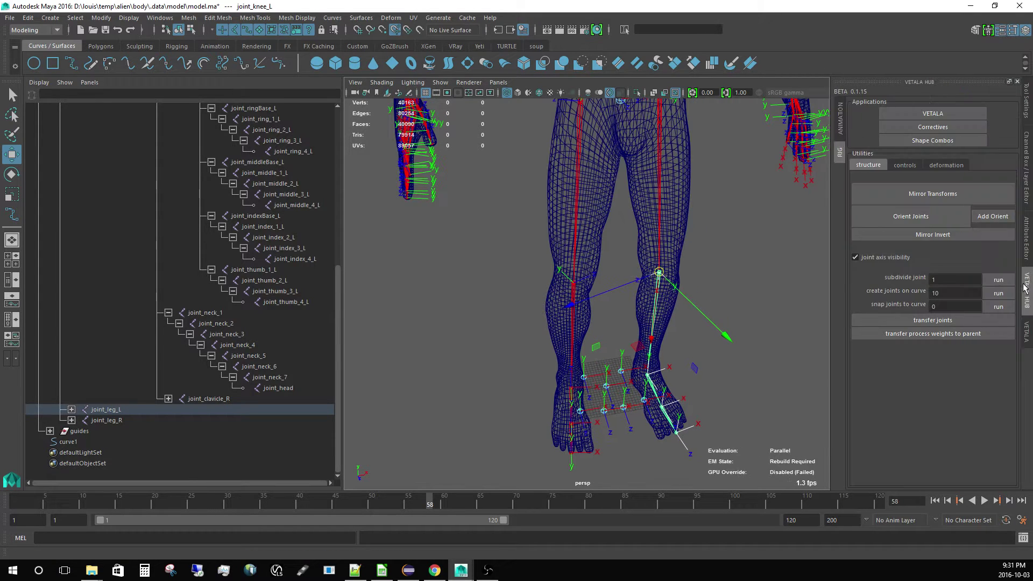
pyautogui.click(573, 299)
pyautogui.keyDown('alt'); pyautogui.moveTo(573, 341); pyautogui.dragTo(534, 306); pyautogui.keyUp('alt')
pyautogui.keyDown('alt'); pyautogui.moveTo(535, 306); pyautogui.dragTo(588, 323, button='right'); pyautogui.keyUp('alt')
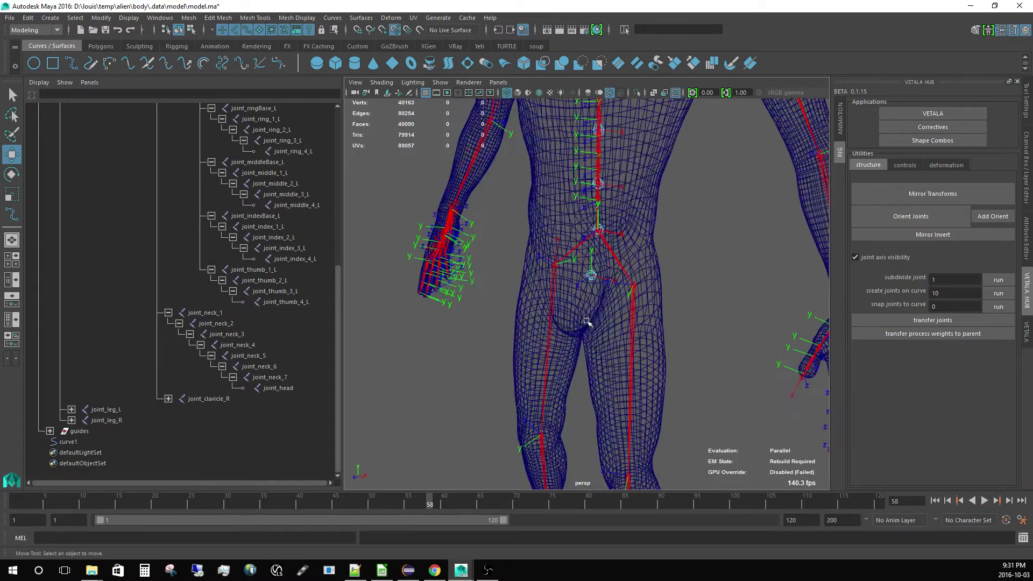
pyautogui.keyDown('alt'); pyautogui.moveTo(588, 323); pyautogui.dragTo(563, 286); pyautogui.keyUp('alt')
pyautogui.keyDown('alt'); pyautogui.moveTo(563, 286); pyautogui.dragTo(574, 245, button='middle'); pyautogui.keyUp('alt')
pyautogui.keyDown('alt'); pyautogui.moveTo(574, 297); pyautogui.dragTo(684, 301); pyautogui.keyUp('alt')
# Step: Set the Up Axis of joint_knee_R to -Y and re-orient the joints
pyautogui.click(588, 338)
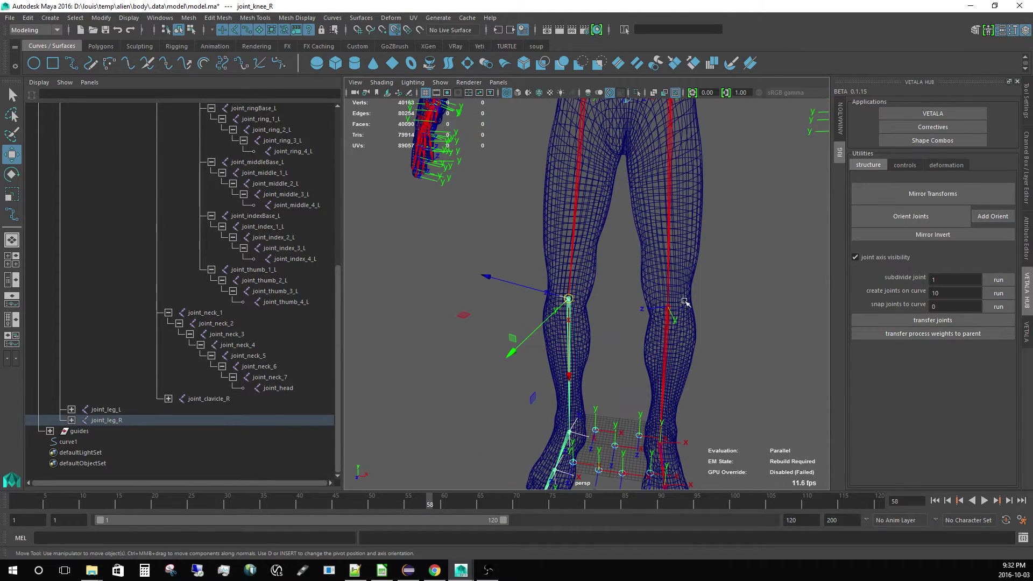
pyautogui.click(1025, 167)
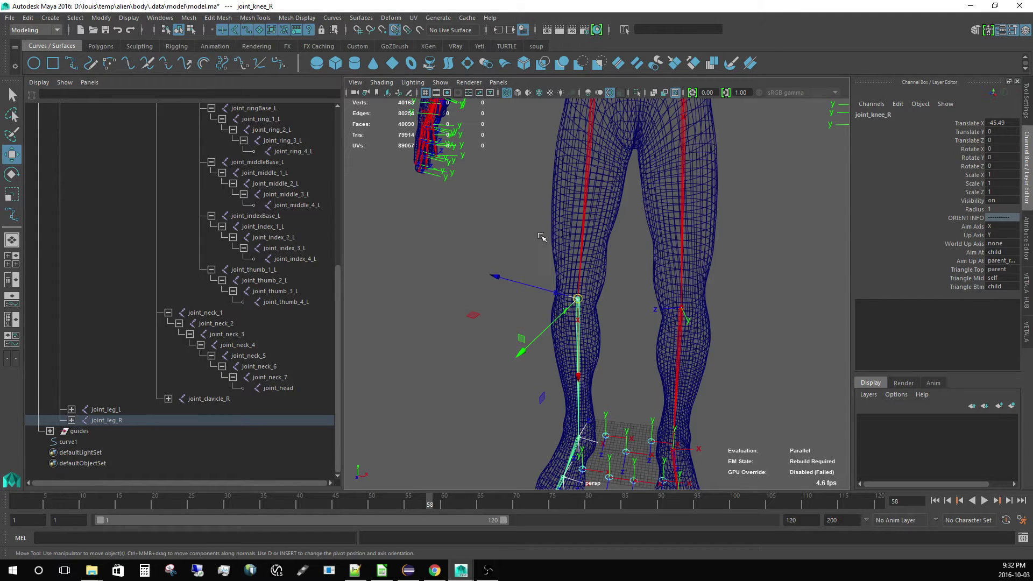
pyautogui.scroll(-5, 564, 226)
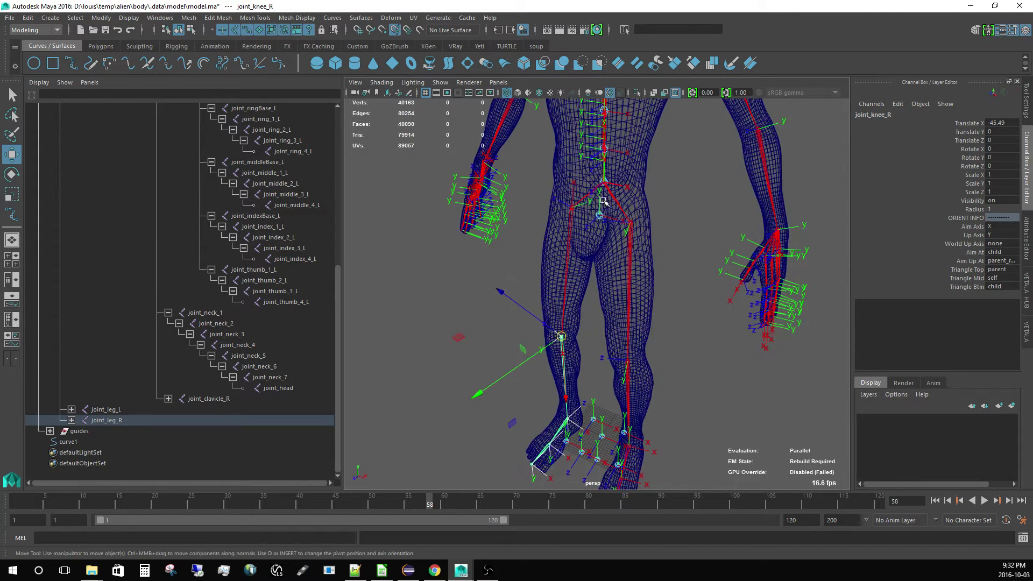
pyautogui.scroll(5, 571, 208)
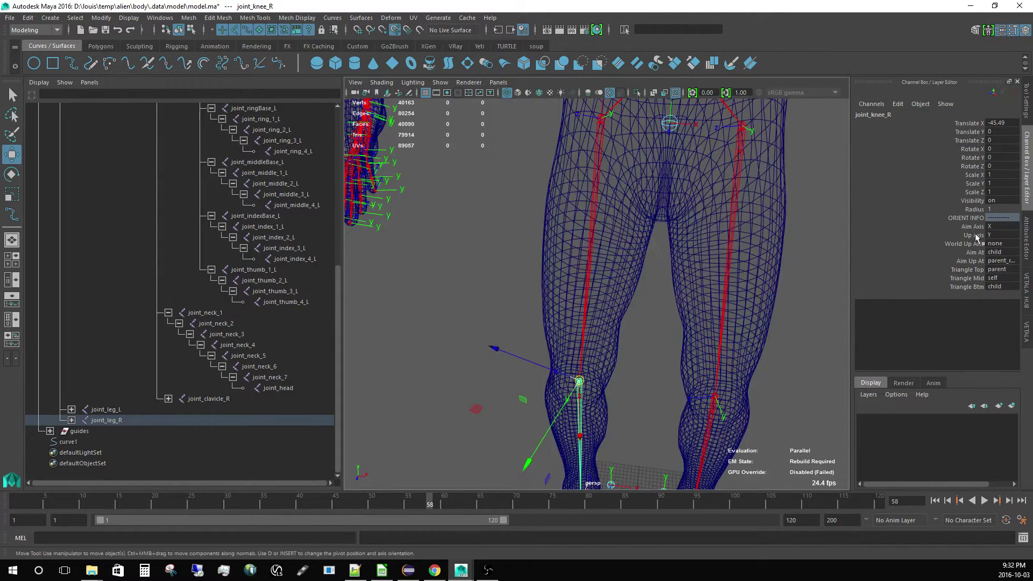
pyautogui.click(996, 245)
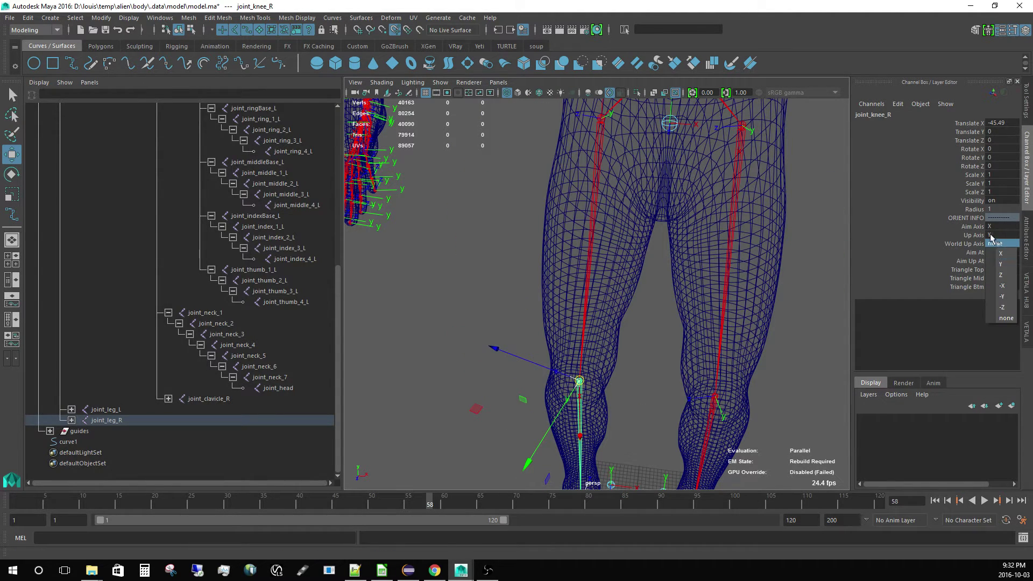
pyautogui.click(992, 235)
pyautogui.click(1002, 289)
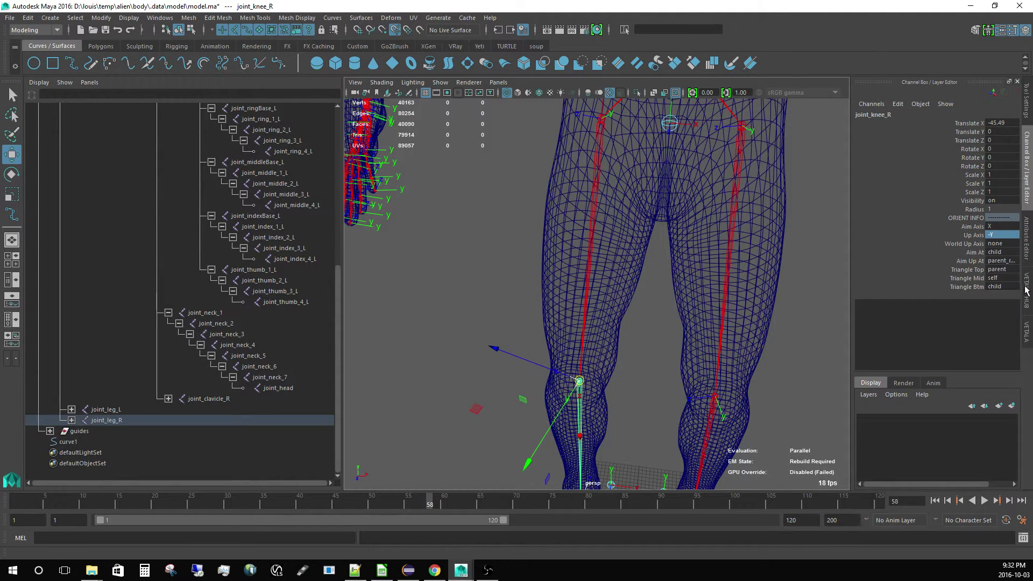
pyautogui.click(1026, 291)
pyautogui.click(911, 218)
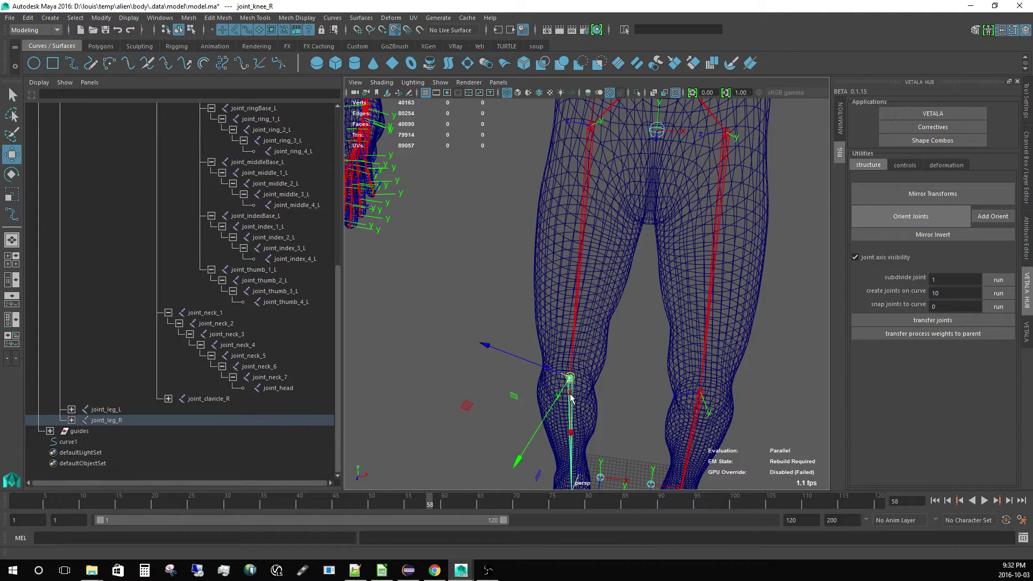
# Step: Rotate both knee joints together as a bending test, undo the rotation and clear the selection
pyautogui.keyDown('alt'); pyautogui.moveTo(571, 397); pyautogui.dragTo(556, 355, button='middle'); pyautogui.keyUp('alt')
pyautogui.keyDown('alt'); pyautogui.moveTo(556, 355); pyautogui.dragTo(589, 363); pyautogui.keyUp('alt')
pyautogui.click(547, 347)
pyautogui.keyDown('shift'); pyautogui.moveTo(657, 346); pyautogui.dragTo(711, 383); pyautogui.keyUp('shift')
pyautogui.press('e')
pyautogui.moveTo(632, 221)
pyautogui.mouseDown()
pyautogui.moveTo(600, 277)
pyautogui.moveTo(572, 259)
pyautogui.moveTo(645, 214)
pyautogui.mouseUp()
pyautogui.hotkey('ctrl', 'z')
pyautogui.click(431, 325)
# Step: Set World Up Axis to Y on joint_knee_R
pyautogui.moveTo(536, 306); pyautogui.dragTo(602, 356)
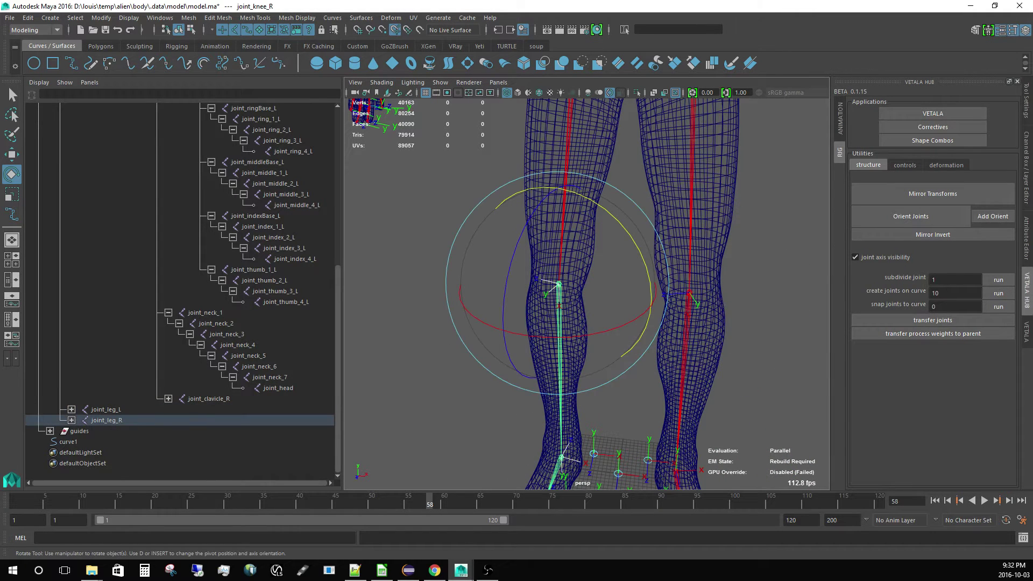
pyautogui.click(1026, 186)
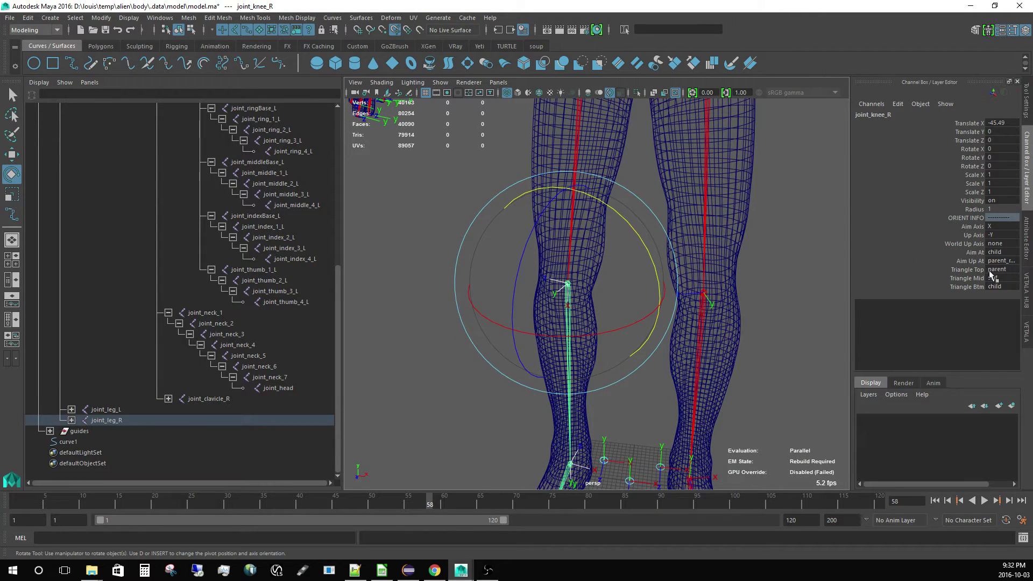
pyautogui.click(994, 244)
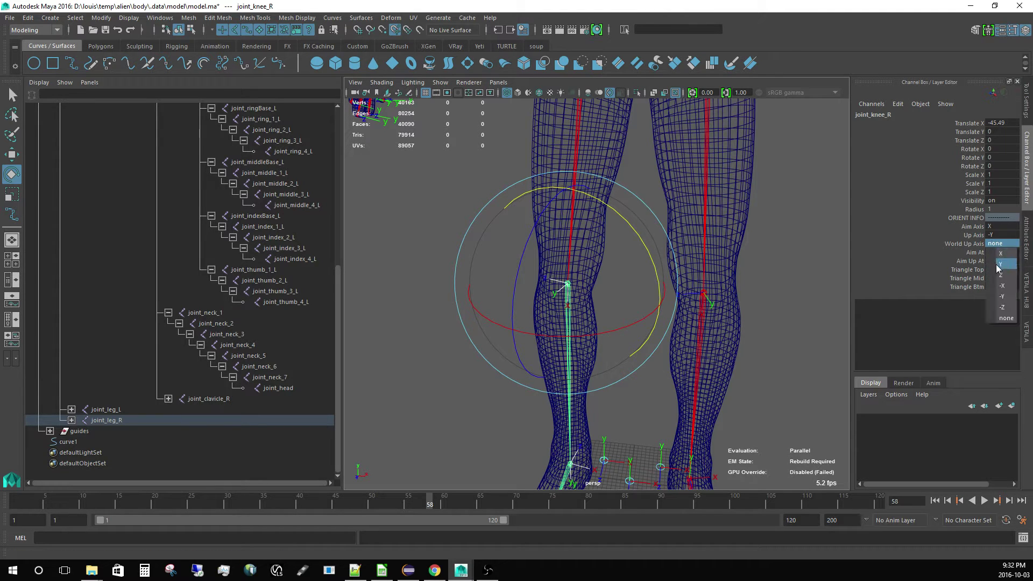
pyautogui.click(997, 267)
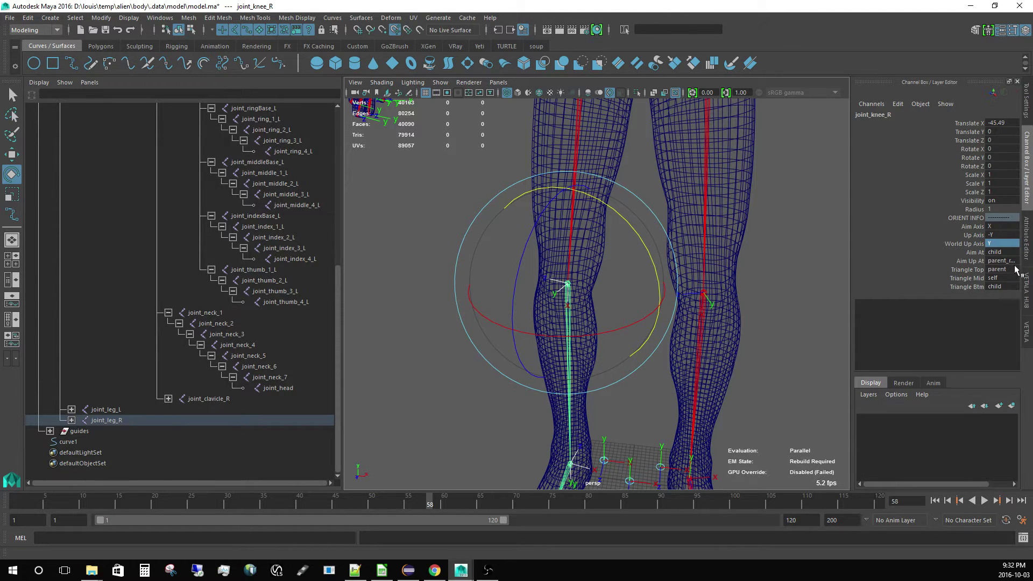
# Step: Re-select parent_rotate as Aim Up At on joint_knee_R and re-orient the joints
pyautogui.click(1001, 261)
pyautogui.click(1009, 287)
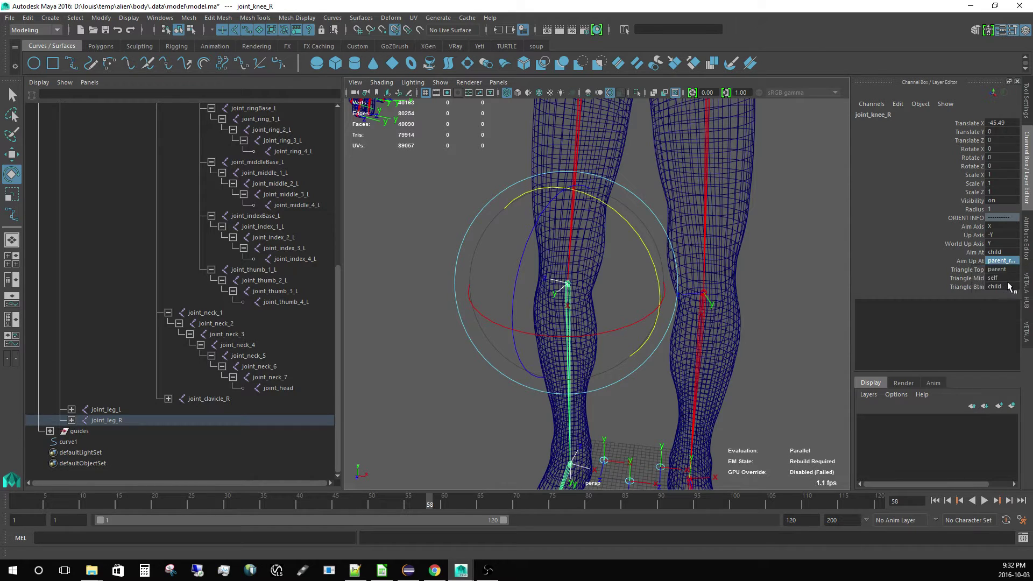
pyautogui.click(1026, 287)
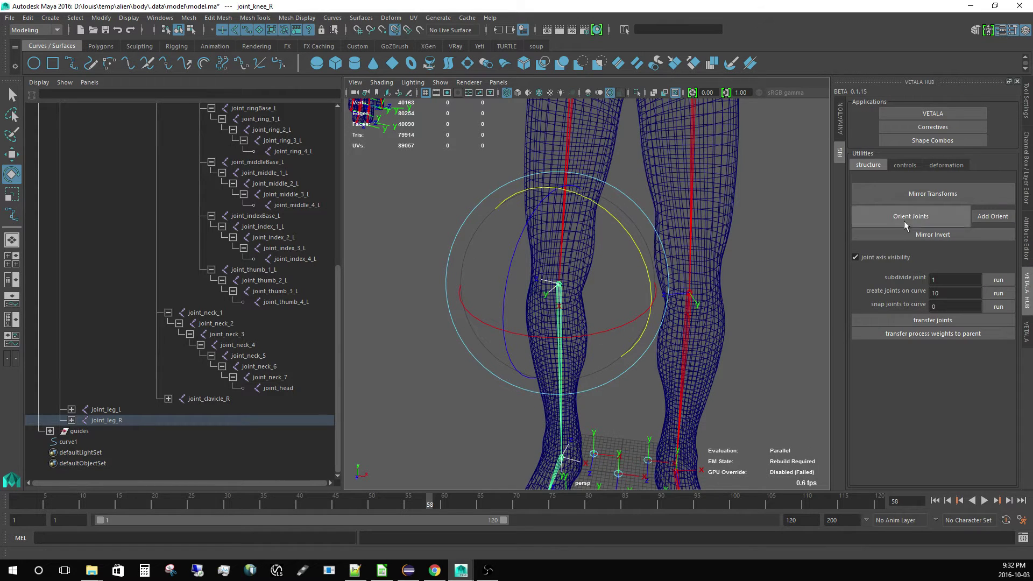
# Step: Set the Up Axis of joint_knee_R to Y and re-orient the joints
pyautogui.click(557, 307)
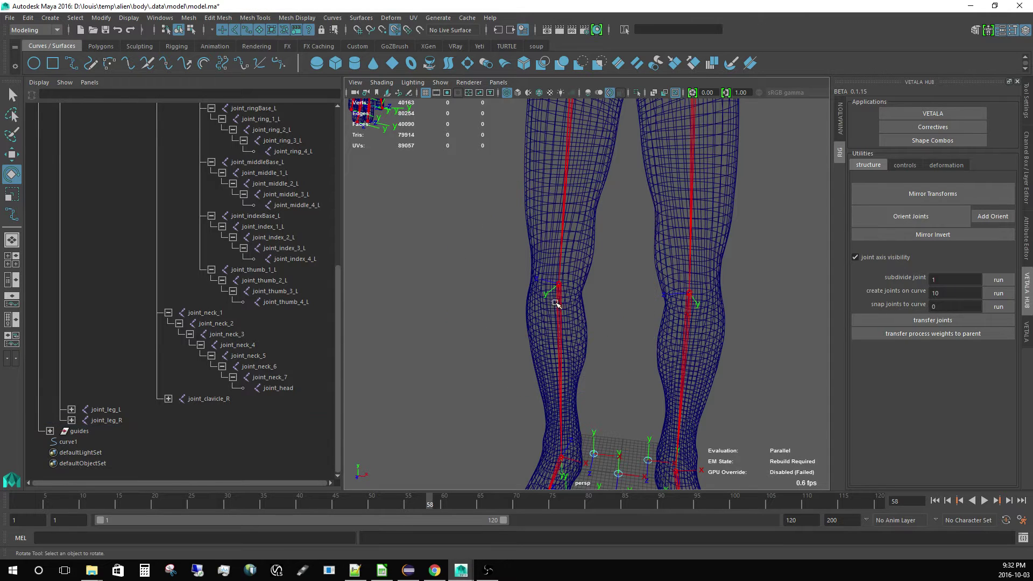
pyautogui.click(556, 304)
pyautogui.click(1026, 183)
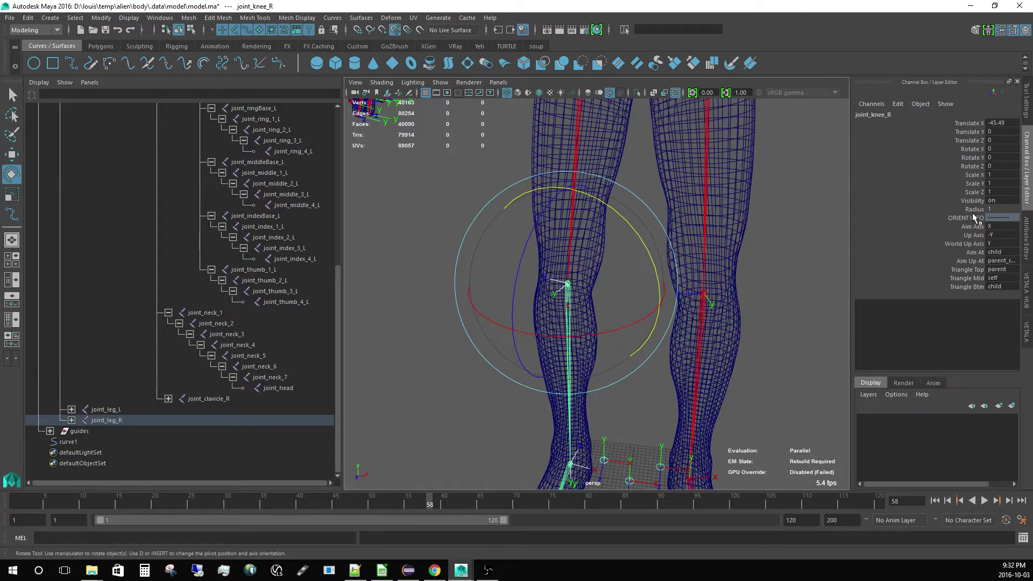
pyautogui.click(990, 236)
pyautogui.click(1008, 273)
pyautogui.click(1027, 291)
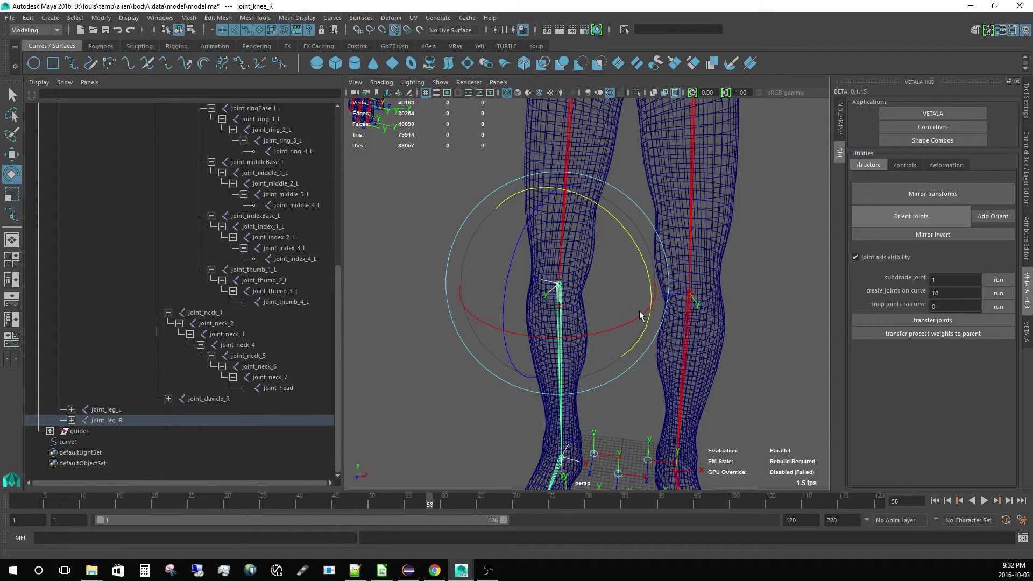
# Step: Rotate joint_leg_R and joint_knee_R together to test the bend, restore the pose and clear the selection
pyautogui.keyDown('alt'); pyautogui.moveTo(638, 309); pyautogui.dragTo(627, 307); pyautogui.keyUp('alt')
pyautogui.keyDown('alt'); pyautogui.moveTo(628, 307); pyautogui.dragTo(655, 337, button='middle'); pyautogui.keyUp('alt')
pyautogui.keyDown('alt'); pyautogui.moveTo(655, 336); pyautogui.dragTo(590, 260, button='right'); pyautogui.keyUp('alt')
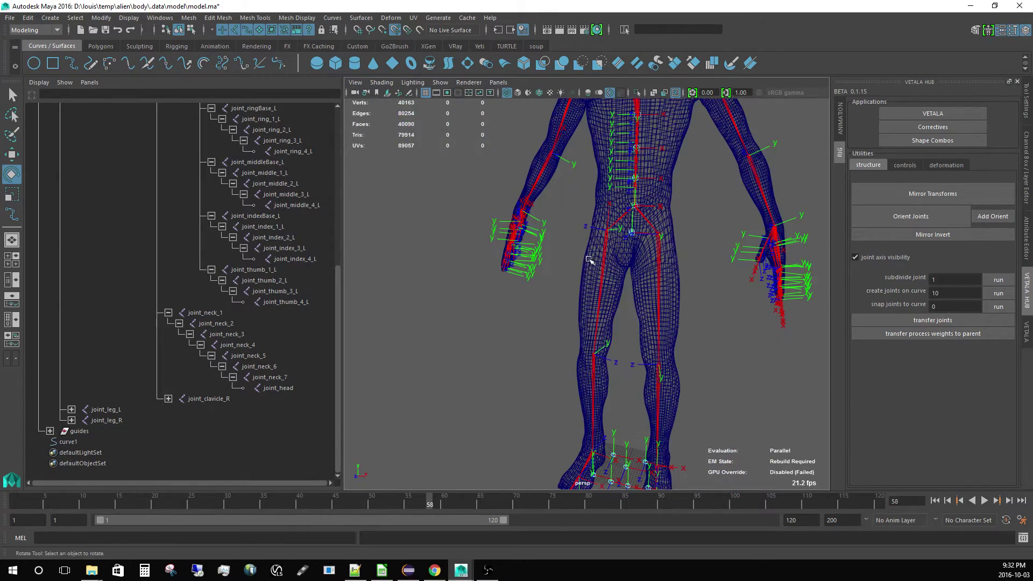
pyautogui.click(600, 288)
pyautogui.keyDown('alt'); pyautogui.moveTo(601, 290); pyautogui.dragTo(594, 344); pyautogui.keyUp('alt')
pyautogui.keyDown('alt'); pyautogui.moveTo(595, 345); pyautogui.dragTo(604, 231, button='middle'); pyautogui.keyUp('alt')
pyautogui.keyDown('alt'); pyautogui.moveTo(605, 230); pyautogui.dragTo(622, 305, button='right'); pyautogui.keyUp('alt')
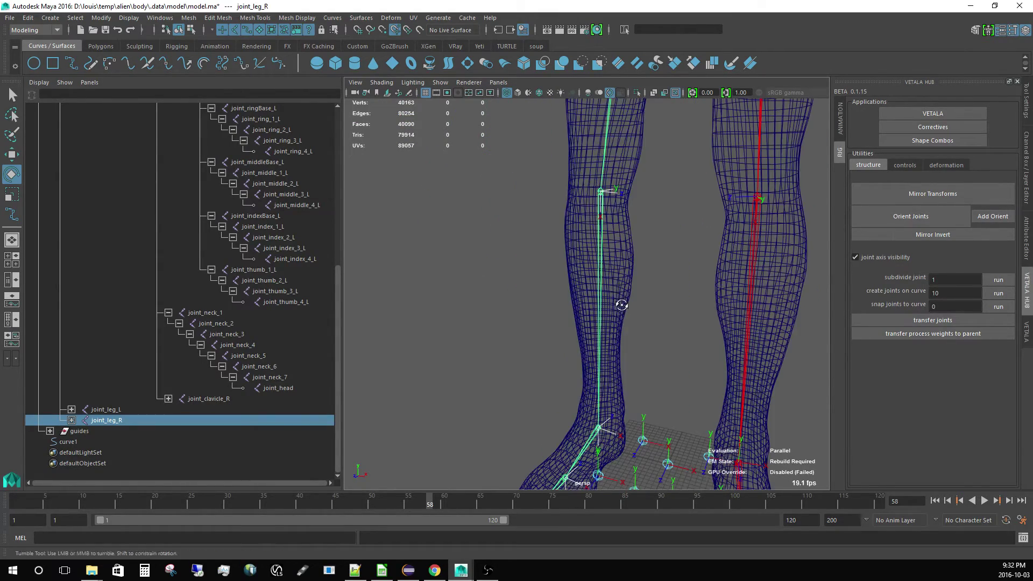
pyautogui.keyDown('alt'); pyautogui.moveTo(622, 305); pyautogui.dragTo(627, 308); pyautogui.keyUp('alt')
pyautogui.moveTo(588, 258); pyautogui.dragTo(635, 317)
pyautogui.keyDown('alt'); pyautogui.moveTo(635, 319); pyautogui.dragTo(637, 348, button='middle'); pyautogui.keyUp('alt')
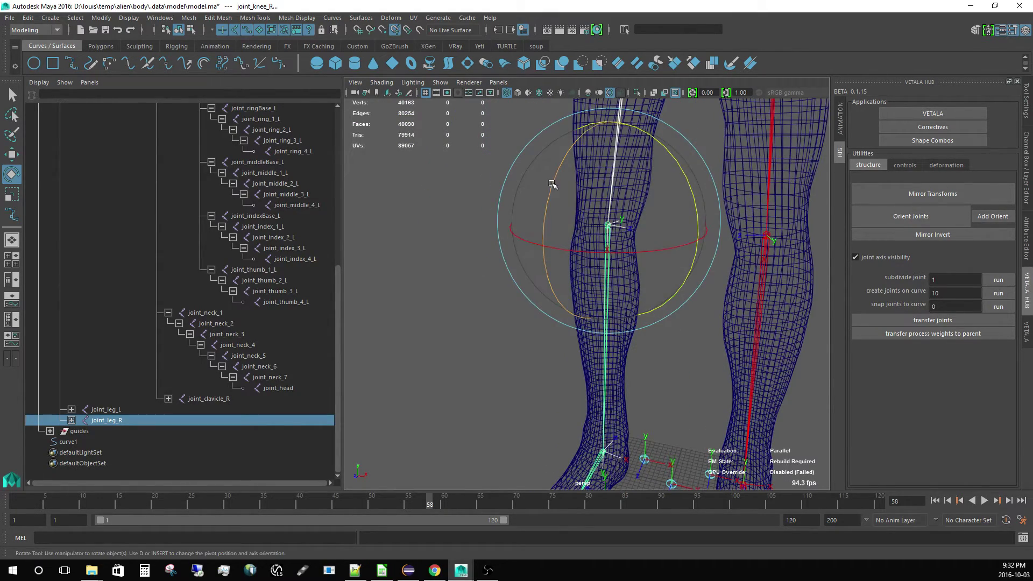
pyautogui.moveTo(552, 185); pyautogui.dragTo(725, 222)
pyautogui.click(688, 326)
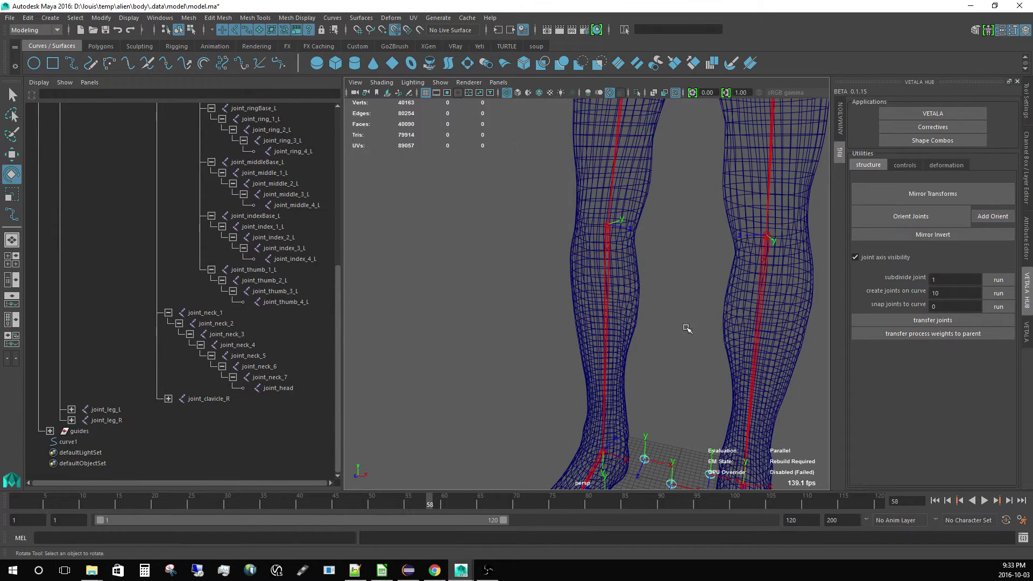
# Step: Test-rotate joint_leg_R alone and together with joint_knee_R, undo each rotation and clear the selection
pyautogui.keyDown('alt'); pyautogui.moveTo(687, 328); pyautogui.dragTo(590, 228, button='right'); pyautogui.keyUp('alt')
pyautogui.keyDown('alt'); pyautogui.moveTo(593, 199); pyautogui.dragTo(595, 235, button='middle'); pyautogui.keyUp('alt')
pyautogui.click(596, 237)
pyautogui.keyDown('alt'); pyautogui.moveTo(598, 266); pyautogui.dragTo(581, 242); pyautogui.keyUp('alt')
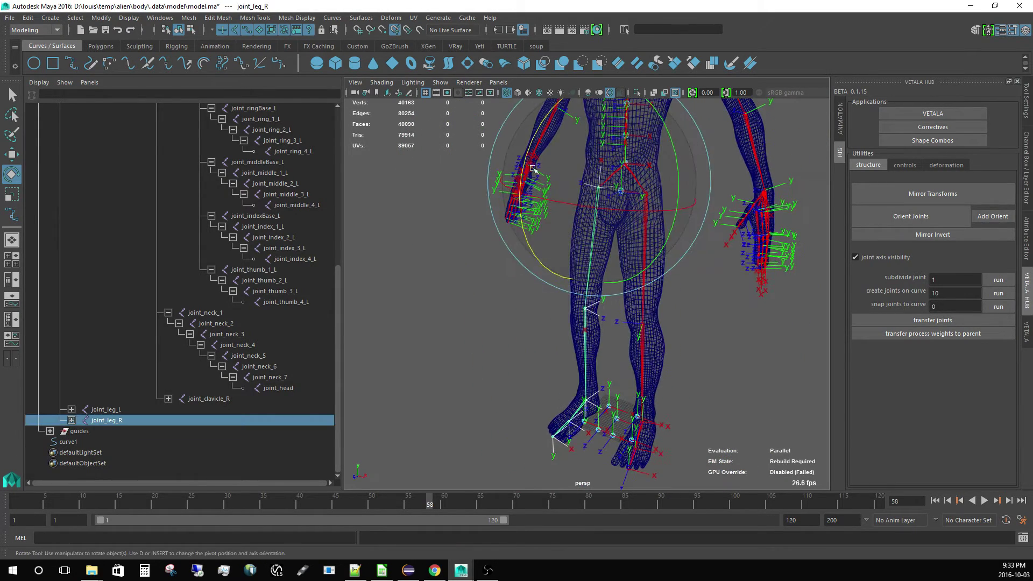
pyautogui.moveTo(526, 159); pyautogui.dragTo(514, 231)
pyautogui.hotkey('ctrl', 'z')
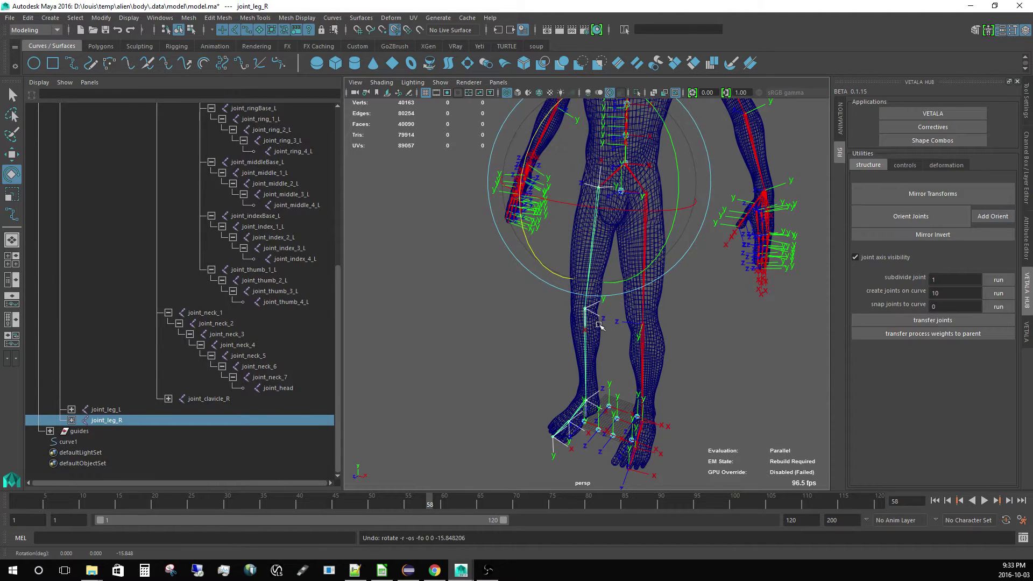
pyautogui.press('Down')
pyautogui.moveTo(538, 272)
pyautogui.mouseDown()
pyautogui.moveTo(522, 303)
pyautogui.moveTo(525, 363)
pyautogui.moveTo(517, 322)
pyautogui.moveTo(531, 260)
pyautogui.moveTo(502, 345)
pyautogui.moveTo(532, 266)
pyautogui.mouseUp()
pyautogui.hotkey('ctrl', 'z')
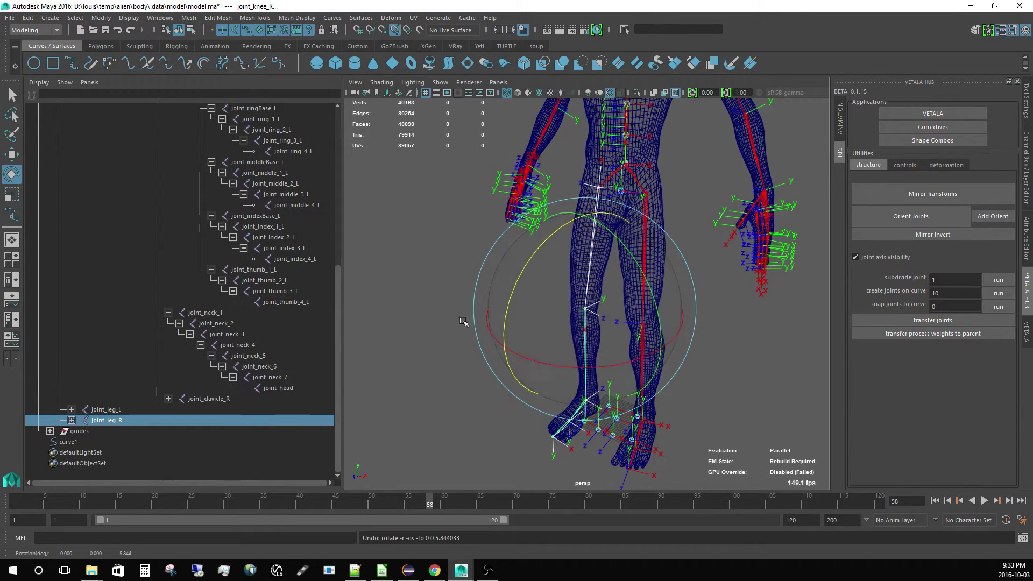
pyautogui.click(462, 322)
# Step: Set World Up Axis to none on joint_knee_R and re-orient the joints
pyautogui.keyDown('alt'); pyautogui.moveTo(497, 310); pyautogui.dragTo(601, 350, button='right'); pyautogui.keyUp('alt')
pyautogui.click(582, 348)
pyautogui.keyDown('alt'); pyautogui.moveTo(586, 352); pyautogui.dragTo(611, 361); pyautogui.keyUp('alt')
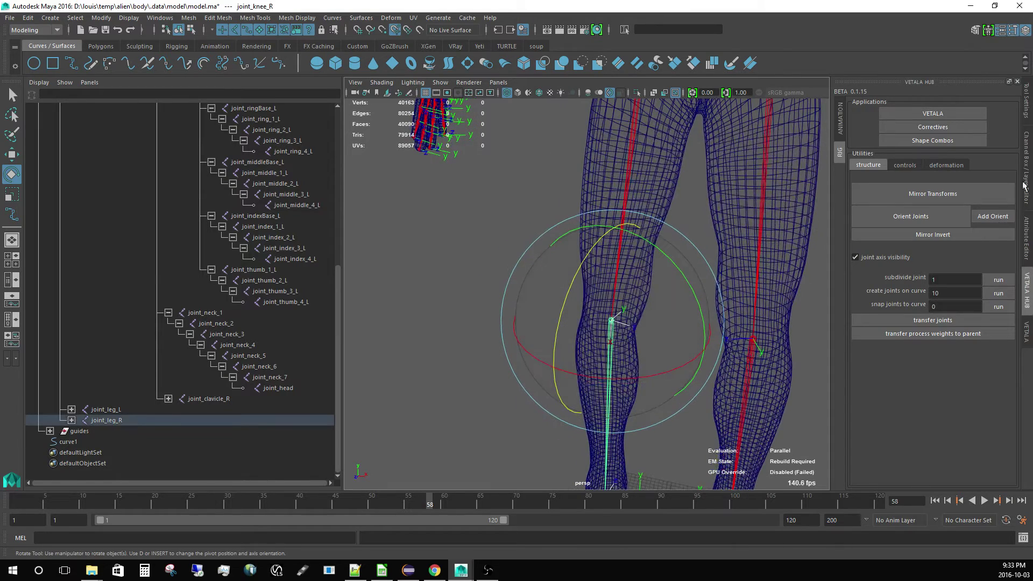
pyautogui.click(1026, 184)
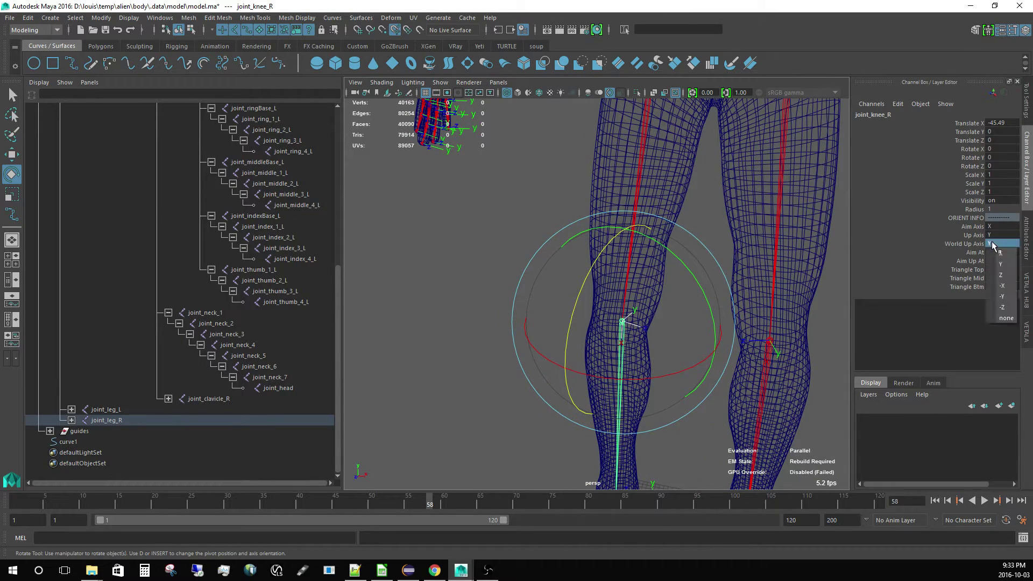
pyautogui.click(1028, 287)
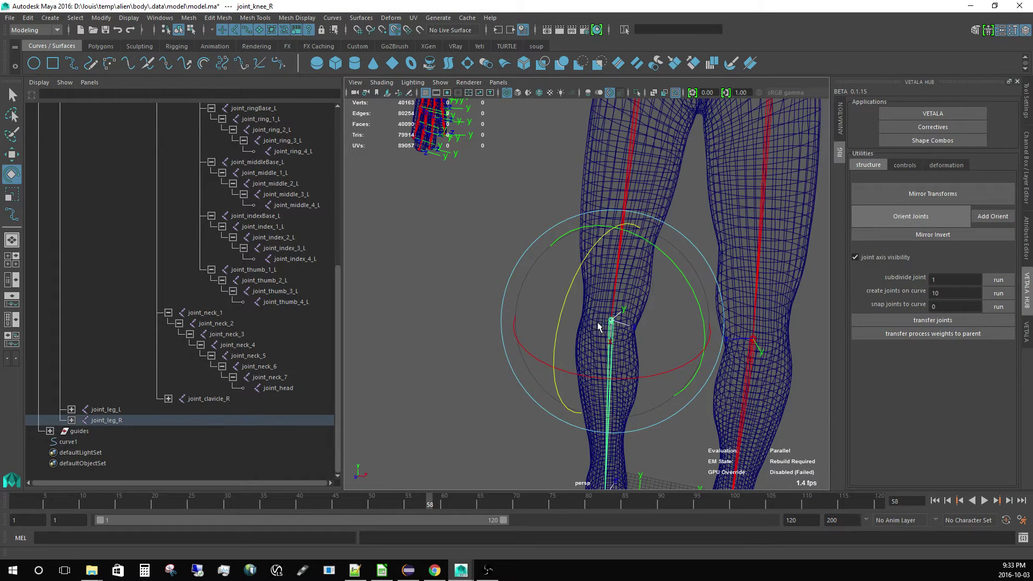
# Step: Test-rotate joint_leg_R and joint_knee_R together several times, undoing each rotation, and clear the selection
pyautogui.moveTo(600, 223); pyautogui.dragTo(641, 231)
pyautogui.moveTo(585, 350); pyautogui.dragTo(627, 355)
pyautogui.scroll(-6, 541, 306)
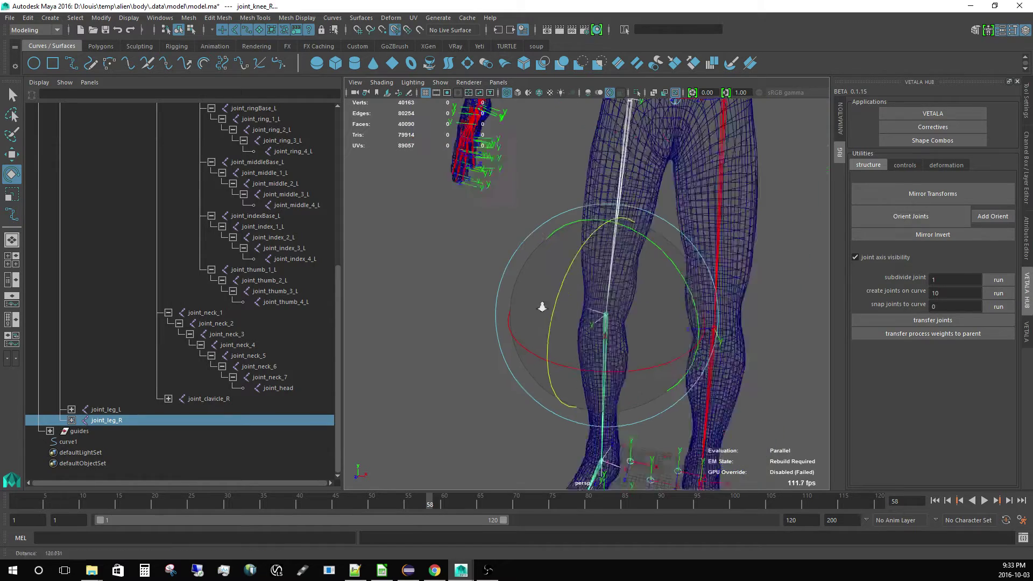
pyautogui.moveTo(554, 270); pyautogui.dragTo(618, 289)
pyautogui.hotkey('ctrl', 'z')
pyautogui.moveTo(646, 243); pyautogui.dragTo(641, 277)
pyautogui.hotkey('ctrl', 'z')
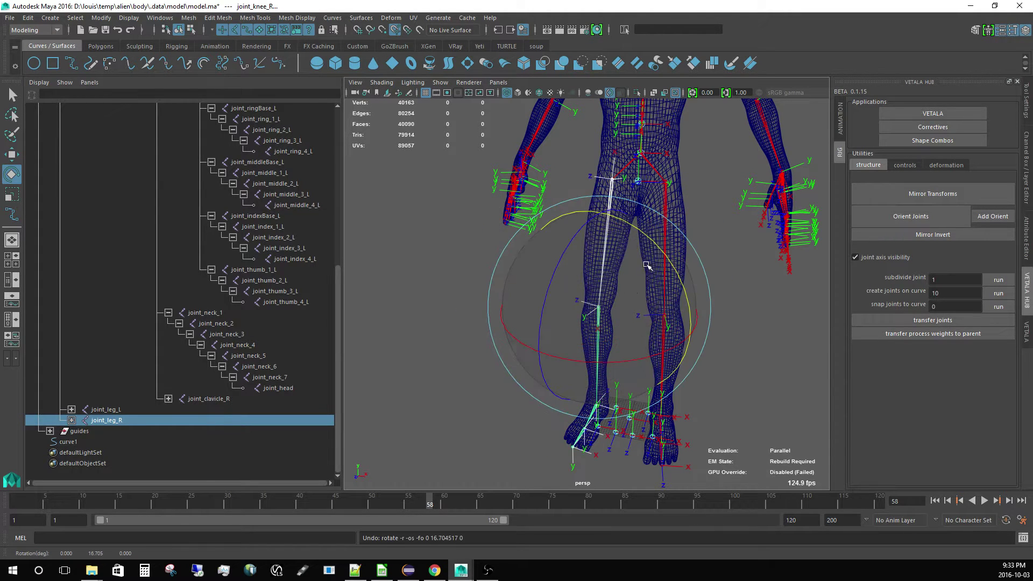
pyautogui.moveTo(648, 238); pyautogui.dragTo(640, 312)
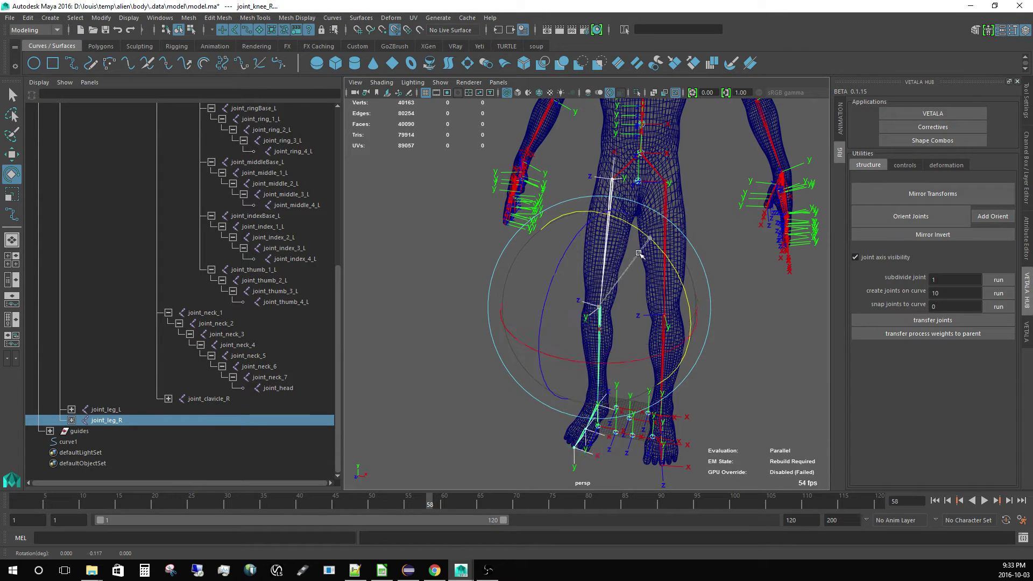
pyautogui.hotkey('ctrl', 'z')
pyautogui.click(737, 294)
# Step: Set the Aim Axis of joint_knee_R to -X and re-orient the joints
pyautogui.click(595, 323)
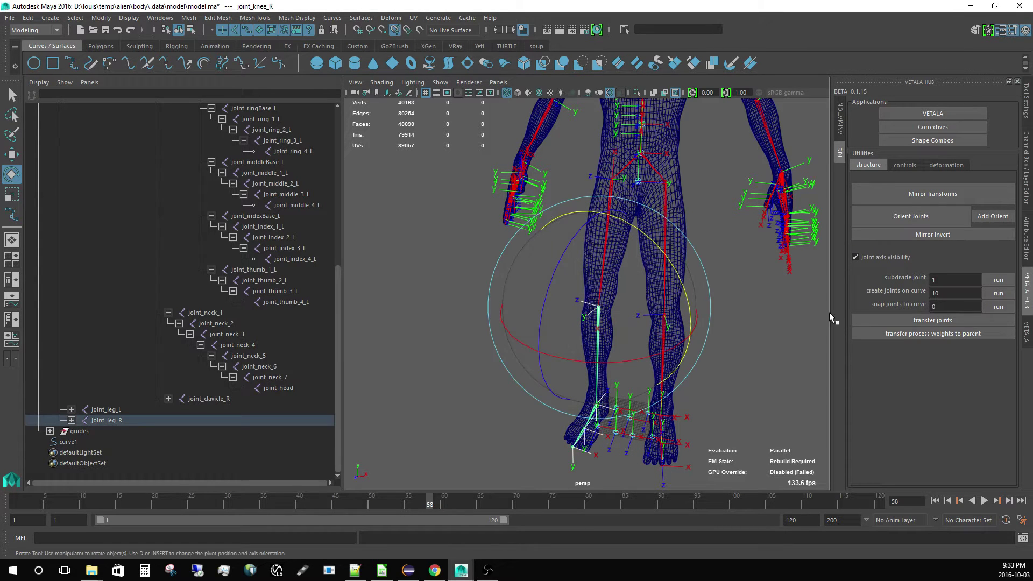
pyautogui.click(1023, 186)
pyautogui.click(989, 229)
pyautogui.click(1005, 272)
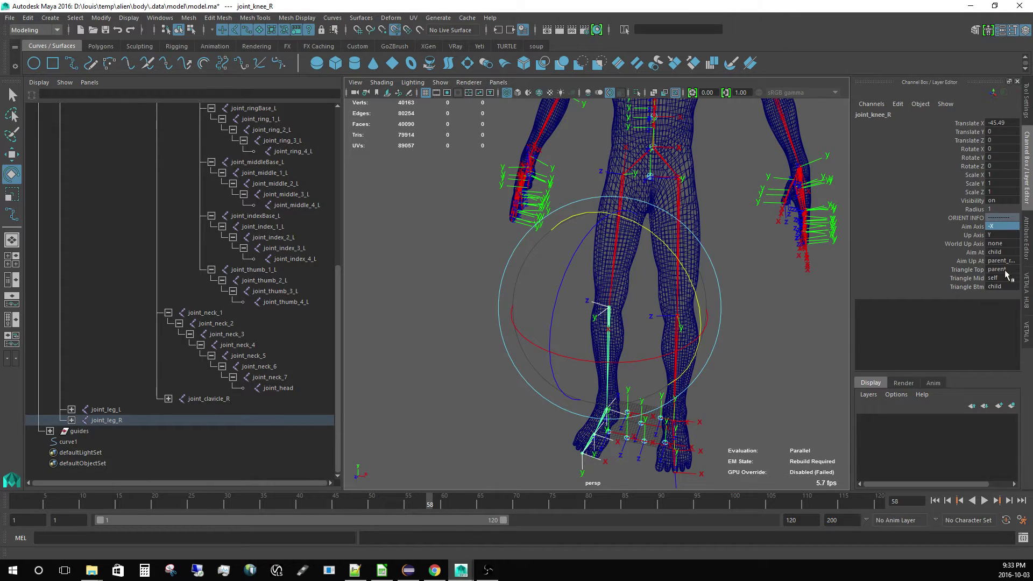
pyautogui.click(1027, 287)
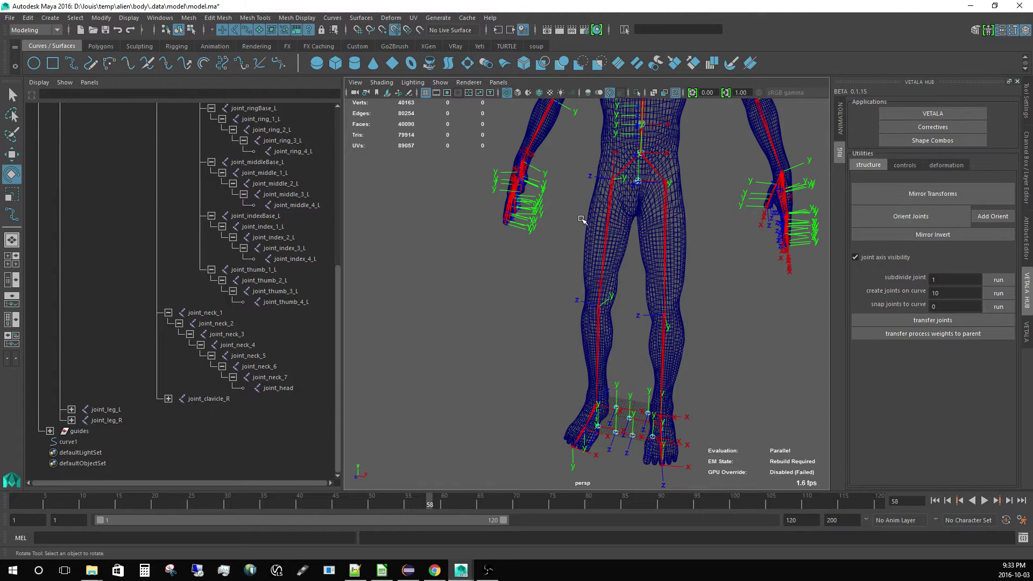
# Step: Rotate joint_leg_R and joint_knee_R about Y and Z to check the new axes, restore the pose and deselect them
pyautogui.click(614, 290)
pyautogui.keyDown('shift'); pyautogui.moveTo(612, 355); pyautogui.dragTo(613, 357); pyautogui.keyUp('shift')
pyautogui.moveTo(664, 251); pyautogui.dragTo(633, 235)
pyautogui.hotkey('ctrl', 'z')
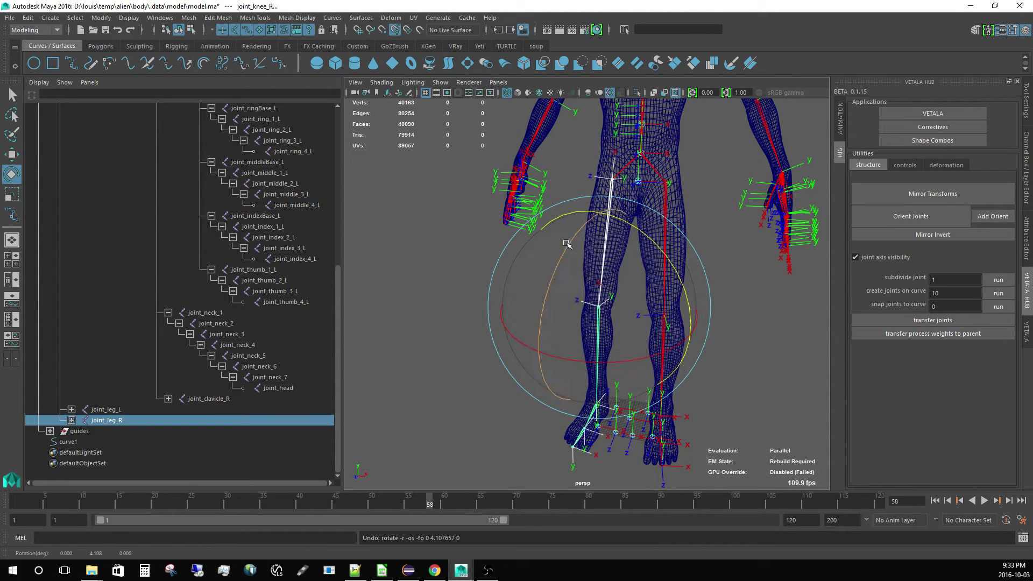
pyautogui.moveTo(566, 244)
pyautogui.mouseDown()
pyautogui.moveTo(543, 280)
pyautogui.moveTo(578, 237)
pyautogui.moveTo(572, 230)
pyautogui.mouseUp()
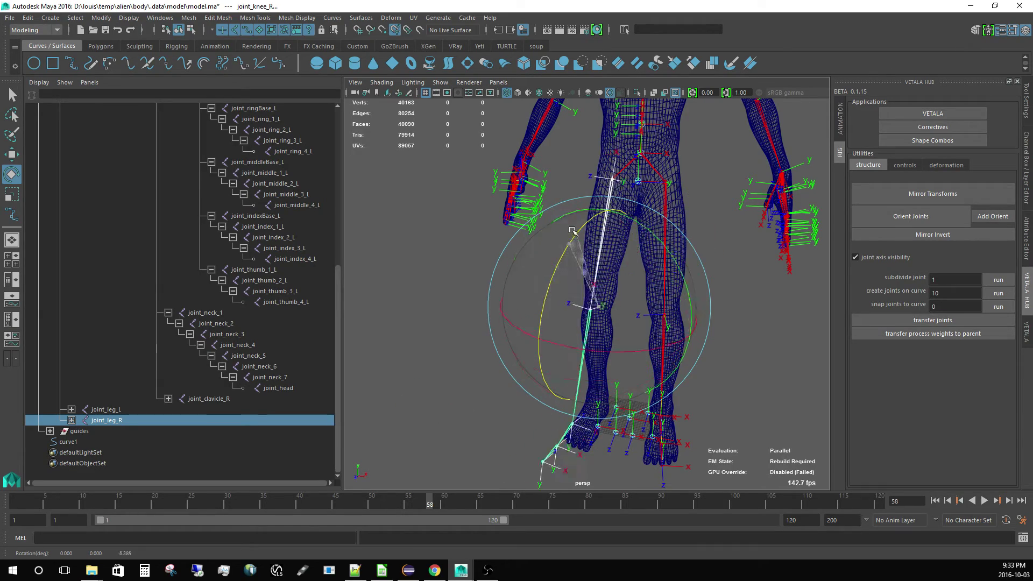
pyautogui.click(454, 302)
# Step: Try Aim Axis X and Aim Up At world on joint_knee_R, and return them to -X and parent_rotate
pyautogui.scroll(5, 637, 341)
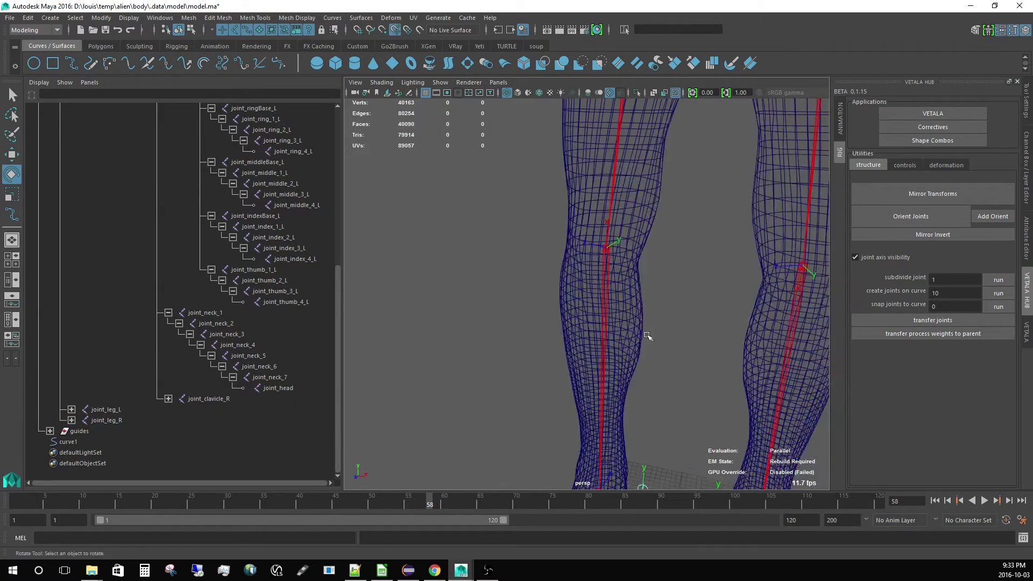
pyautogui.keyDown('alt'); pyautogui.moveTo(647, 335); pyautogui.dragTo(578, 300, button='right'); pyautogui.keyUp('alt')
pyautogui.moveTo(579, 301); pyautogui.dragTo(659, 367)
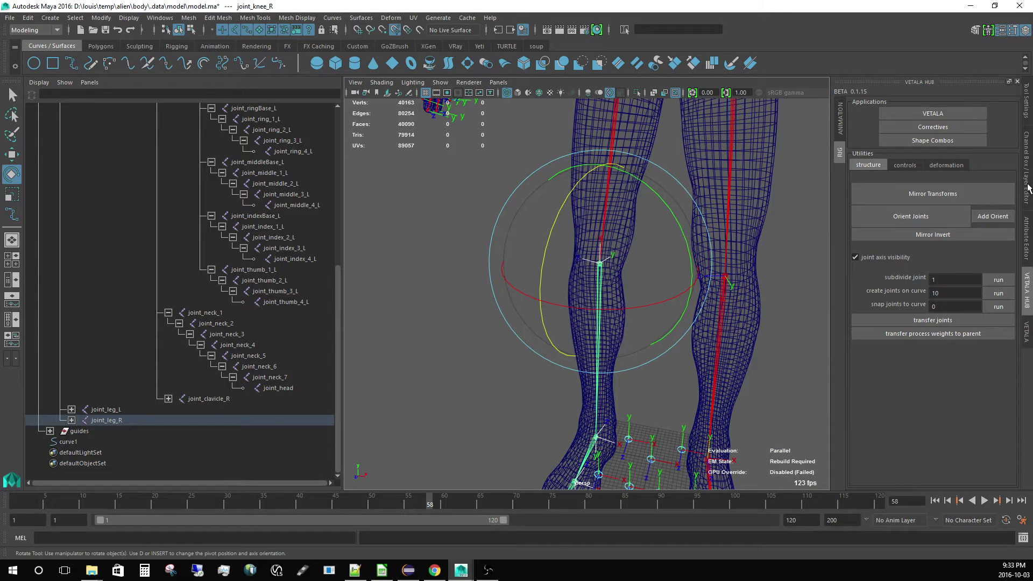
pyautogui.click(1027, 188)
pyautogui.click(995, 237)
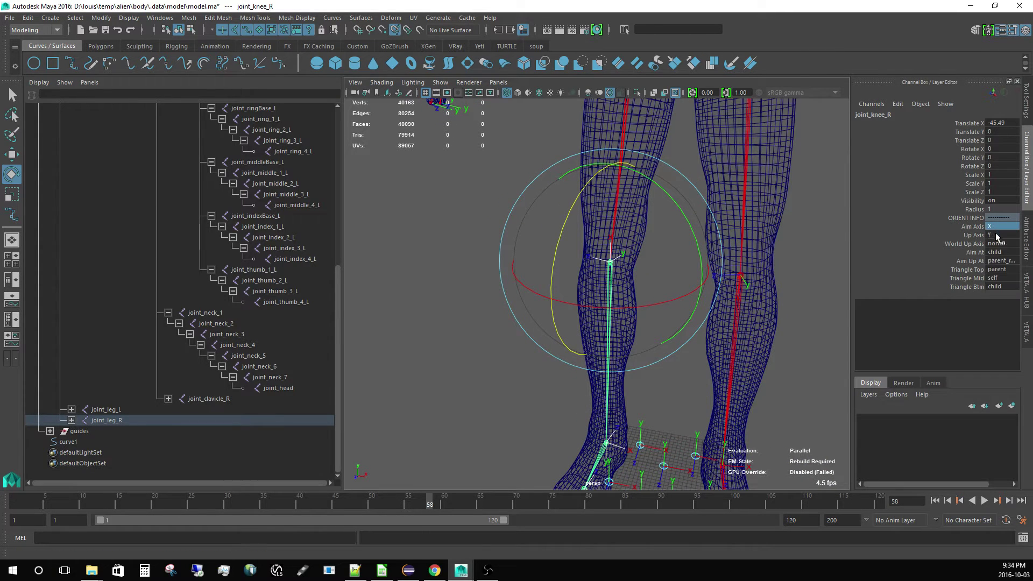
pyautogui.click(990, 225)
pyautogui.click(994, 286)
pyautogui.click(995, 261)
pyautogui.click(993, 285)
pyautogui.click(993, 263)
pyautogui.click(994, 271)
pyautogui.click(994, 263)
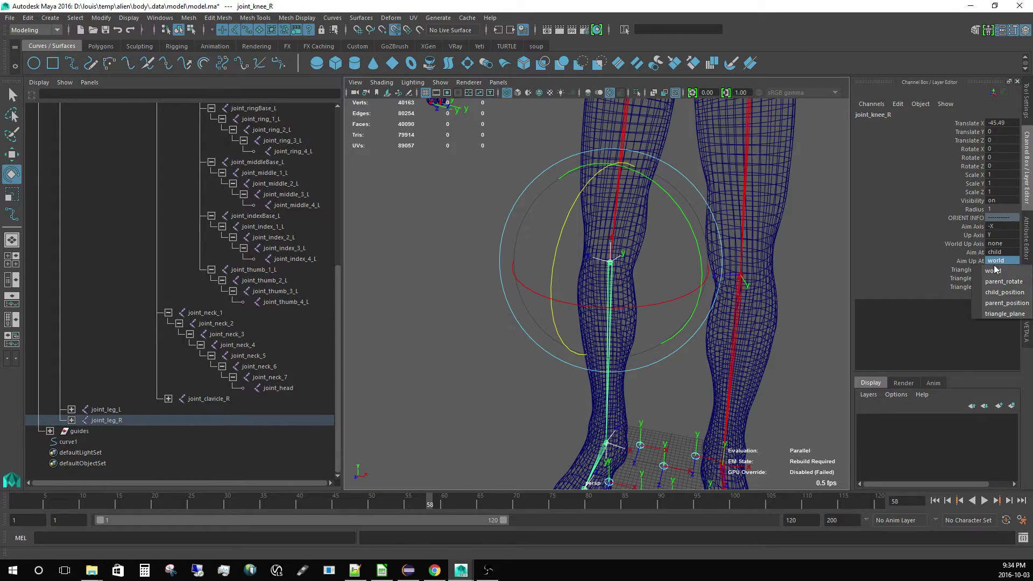
pyautogui.click(996, 282)
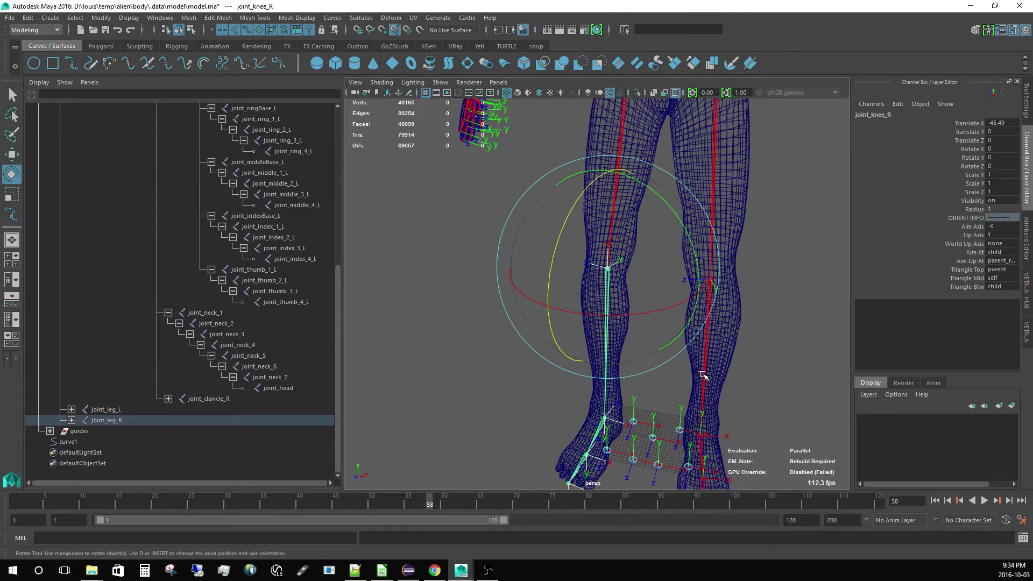
# Step: Rotate both knee joints together to compare their bending, undo the rotation and clear the selection
pyautogui.keyDown('shift'); pyautogui.click(703, 375); pyautogui.keyUp('shift')
pyautogui.moveTo(769, 198); pyautogui.dragTo(726, 316)
pyautogui.hotkey('ctrl', 'z')
pyautogui.hotkey('ctrl', 'z')
pyautogui.click(529, 303)
pyautogui.keyDown('alt'); pyautogui.moveTo(529, 303); pyautogui.dragTo(487, 260, button='right'); pyautogui.keyUp('alt')
pyautogui.keyDown('alt'); pyautogui.moveTo(487, 259); pyautogui.dragTo(519, 274); pyautogui.keyUp('alt')
pyautogui.keyDown('alt'); pyautogui.moveTo(518, 274); pyautogui.dragTo(548, 344, button='right'); pyautogui.keyUp('alt')
pyautogui.keyDown('alt'); pyautogui.moveTo(549, 344); pyautogui.dragTo(537, 360); pyautogui.keyUp('alt')
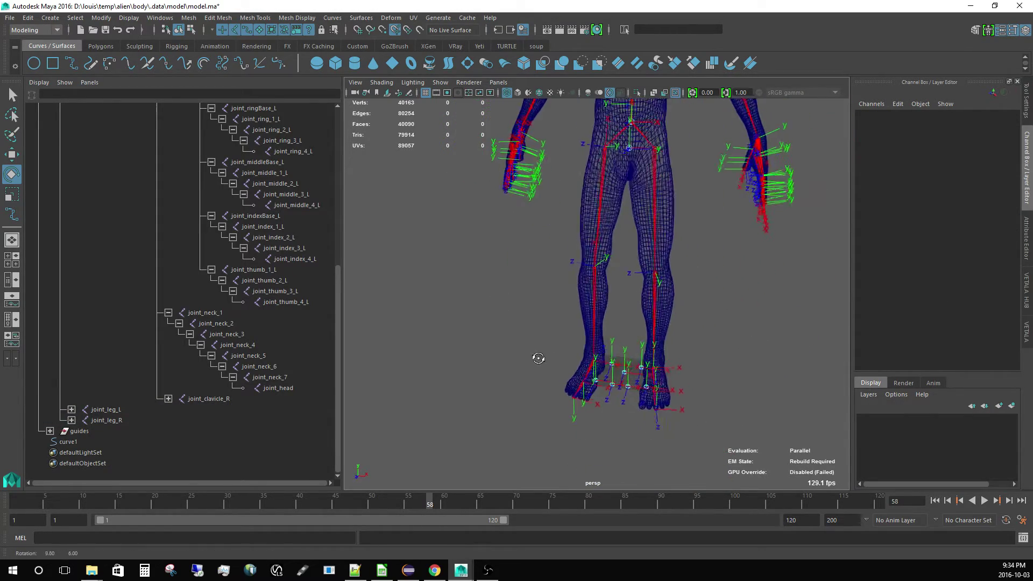
# Step: Rotate joint_knee_R and joint_ankle_R together as a test, restore the pose and clear the selection
pyautogui.keyDown('alt'); pyautogui.moveTo(537, 360); pyautogui.dragTo(619, 348, button='right'); pyautogui.keyUp('alt')
pyautogui.click(596, 312)
pyautogui.keyDown('alt'); pyautogui.moveTo(597, 311); pyautogui.dragTo(580, 287); pyautogui.keyUp('alt')
pyautogui.scroll(3, 600, 383)
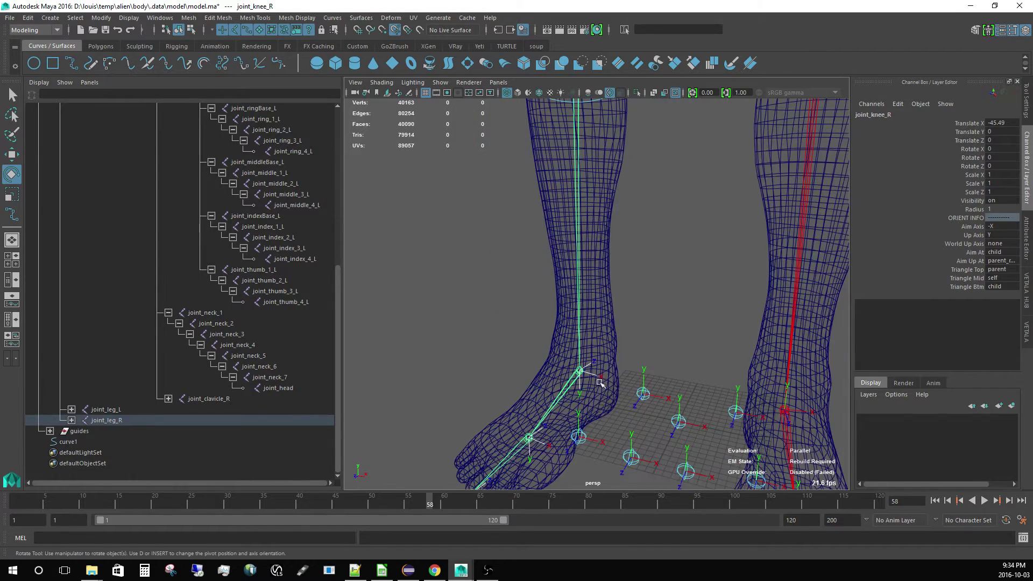
pyautogui.click(559, 398)
pyautogui.moveTo(537, 330); pyautogui.dragTo(567, 374)
pyautogui.keyDown('alt'); pyautogui.moveTo(567, 375); pyautogui.dragTo(587, 331, button='right'); pyautogui.keyUp('alt')
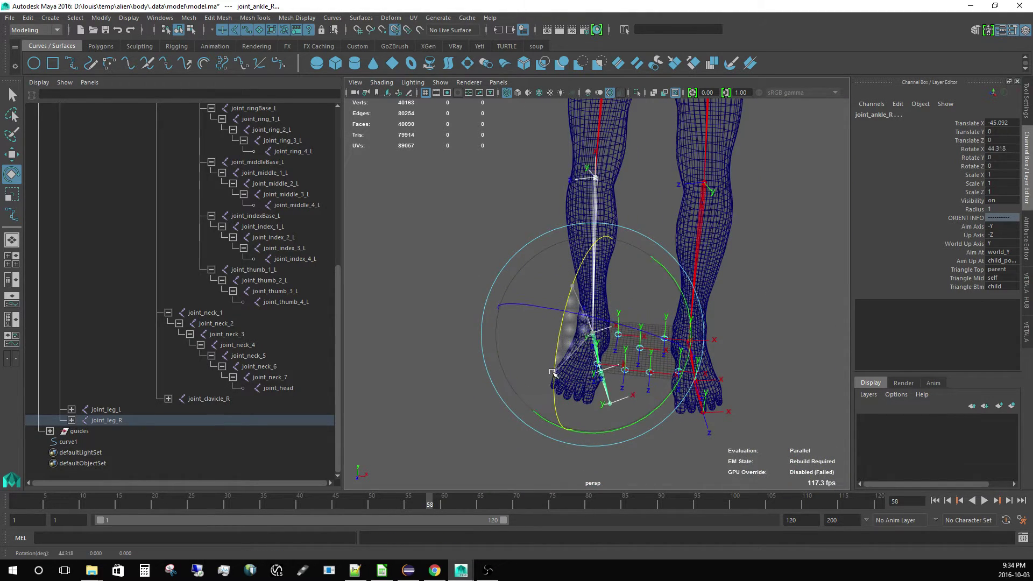
pyautogui.click(528, 273)
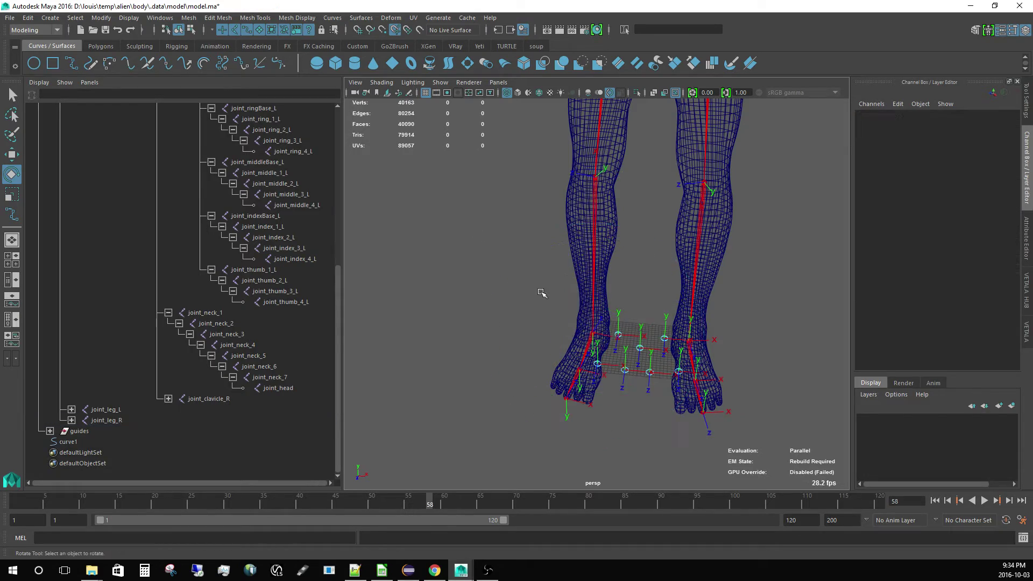
# Step: Rotate joint_leg_L and joint_leg_R together about Z to compare their bending, restore the pose and clear the selection
pyautogui.keyDown('alt'); pyautogui.moveTo(542, 292); pyautogui.dragTo(586, 316); pyautogui.keyUp('alt')
pyautogui.keyDown('alt'); pyautogui.moveTo(586, 316); pyautogui.dragTo(599, 392, button='middle'); pyautogui.keyUp('alt')
pyautogui.keyDown('alt'); pyautogui.moveTo(599, 392); pyautogui.dragTo(561, 337, button='right'); pyautogui.keyUp('alt')
pyautogui.keyDown('alt'); pyautogui.moveTo(562, 336); pyautogui.dragTo(530, 318); pyautogui.keyUp('alt')
pyautogui.keyDown('alt'); pyautogui.moveTo(530, 319); pyautogui.dragTo(606, 332, button='right'); pyautogui.keyUp('alt')
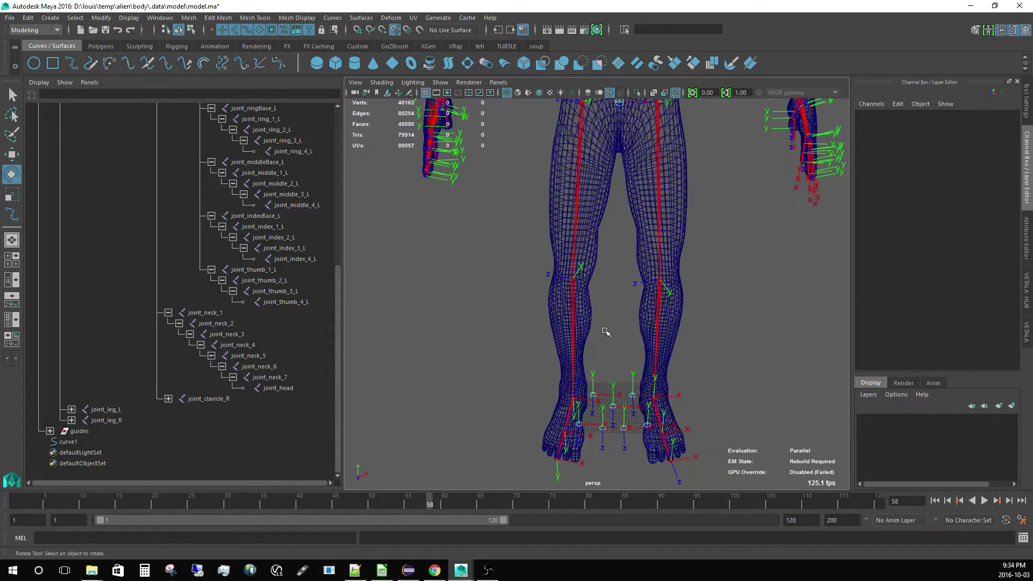
pyautogui.keyDown('alt'); pyautogui.moveTo(606, 332); pyautogui.dragTo(574, 321); pyautogui.keyUp('alt')
pyautogui.keyDown('alt'); pyautogui.moveTo(574, 320); pyautogui.dragTo(578, 381, button='middle'); pyautogui.keyUp('alt')
pyautogui.click(648, 242)
pyautogui.keyDown('shift'); pyautogui.click(582, 281); pyautogui.keyUp('shift')
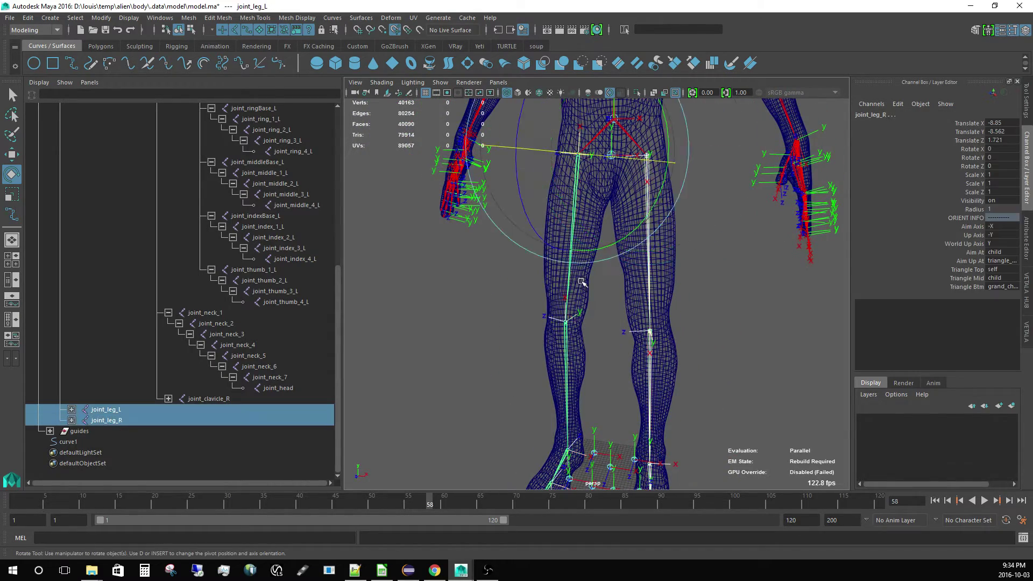
pyautogui.keyDown('alt'); pyautogui.moveTo(573, 264); pyautogui.dragTo(536, 264, button='right'); pyautogui.keyUp('alt')
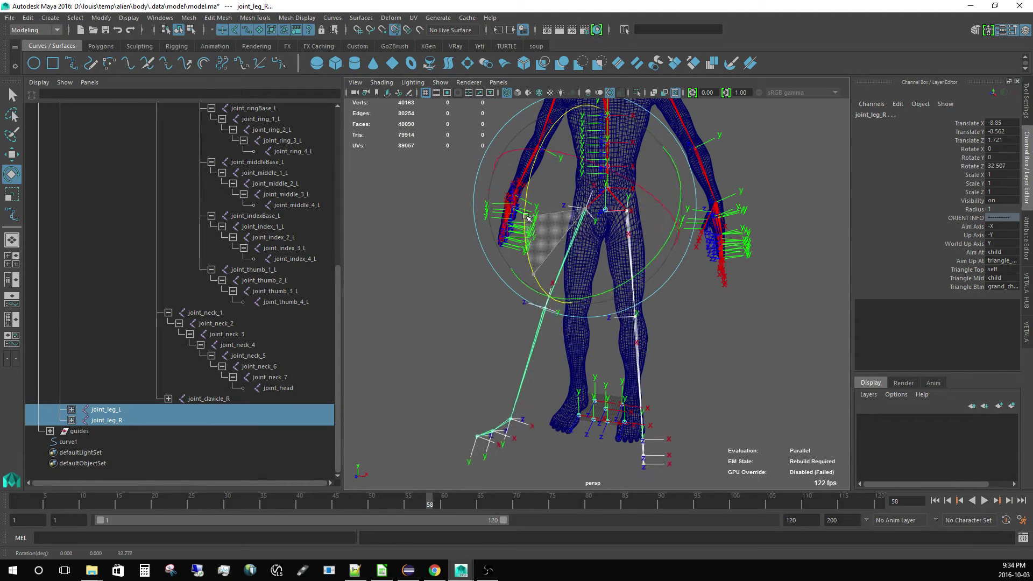
pyautogui.click(542, 358)
# Step: Move locator_yawin_L to the inner edge of the left foot, at about X 9.9, Y 0.05, Z 17.8
pyautogui.keyDown('alt'); pyautogui.moveTo(542, 358); pyautogui.dragTo(669, 344, button='right'); pyautogui.keyUp('alt')
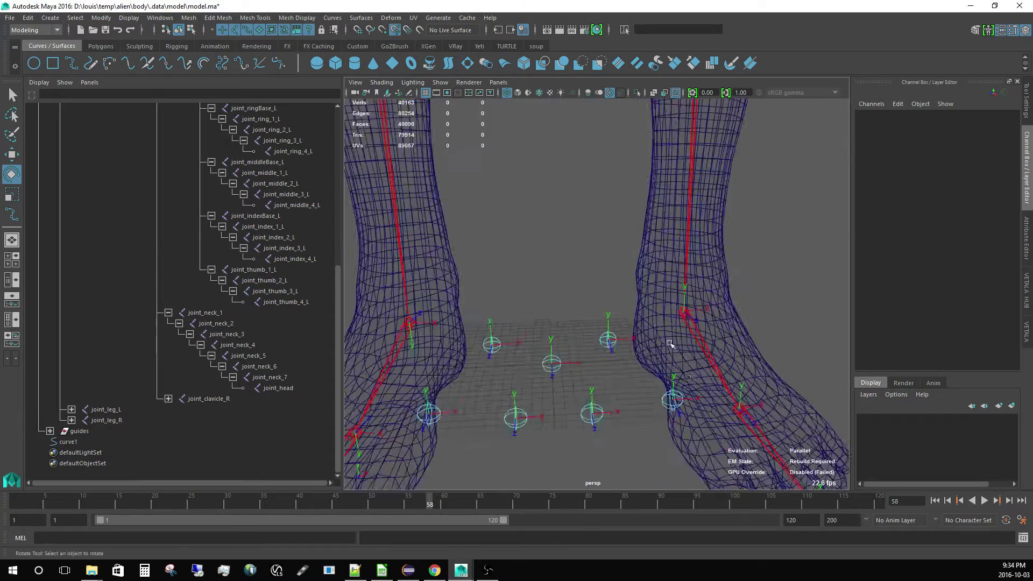
pyautogui.keyDown('alt'); pyautogui.moveTo(670, 344); pyautogui.dragTo(562, 325); pyautogui.keyUp('alt')
pyautogui.click(562, 325)
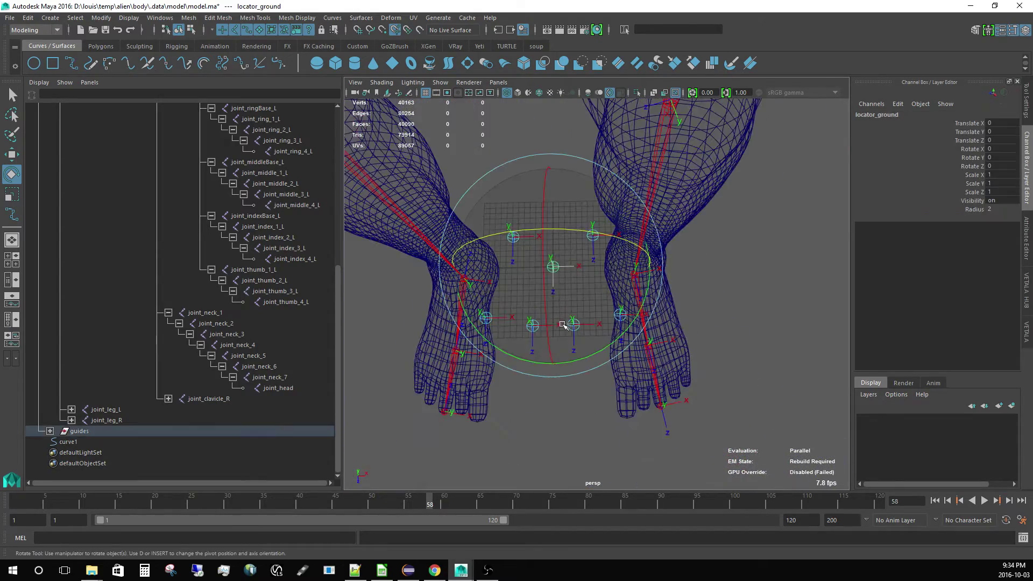
pyautogui.scroll(3, 546, 253)
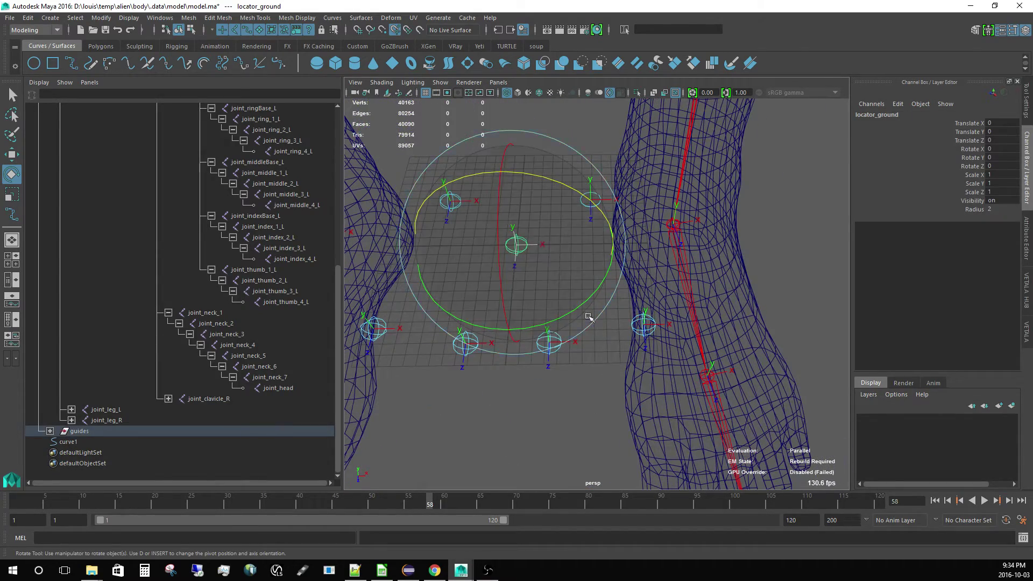
pyautogui.click(553, 368)
pyautogui.click(549, 344)
pyautogui.keyDown('alt'); pyautogui.moveTo(593, 435); pyautogui.dragTo(592, 345); pyautogui.keyUp('alt')
pyautogui.keyDown('alt'); pyautogui.moveTo(600, 412); pyautogui.dragTo(667, 393); pyautogui.keyUp('alt')
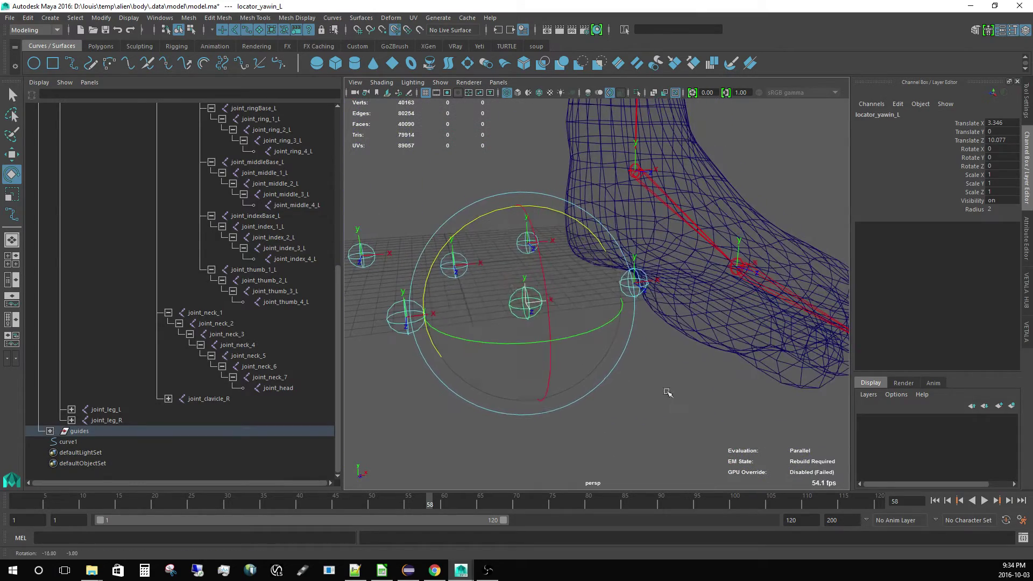
pyautogui.press('w')
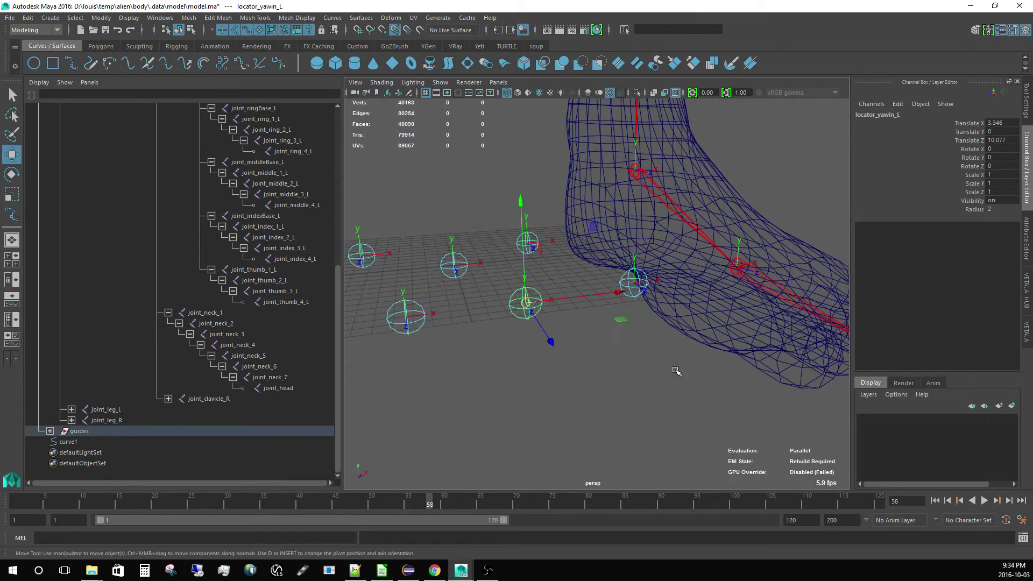
pyautogui.moveTo(683, 336); pyautogui.dragTo(684, 342, button='middle')
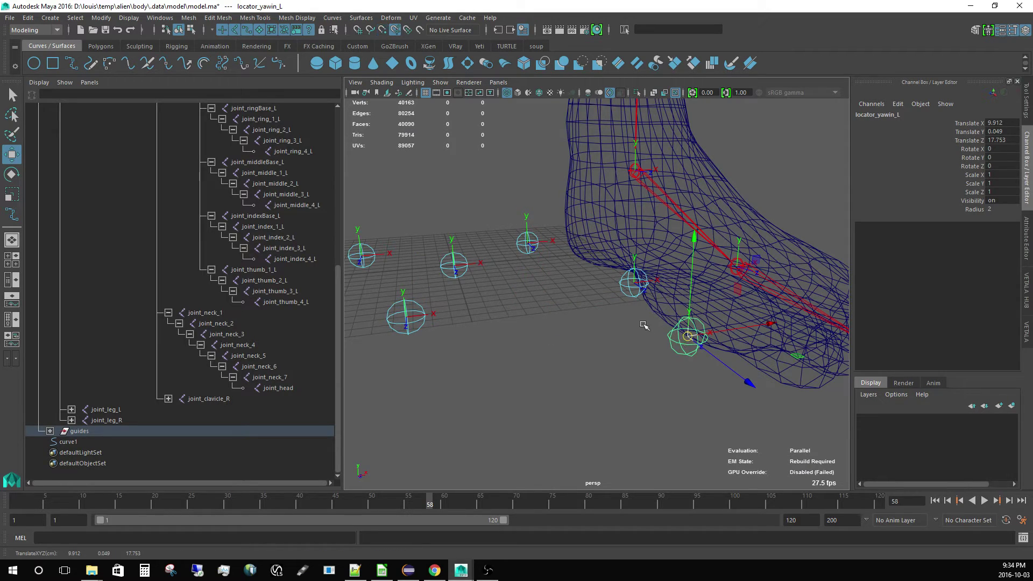
# Step: Move locator_yawout_L to the left foot's outer edge, about X 21.3, Z 15.3, and locator_heel_L to the heel, about X 13.2, Z -3.4
pyautogui.keyDown('alt'); pyautogui.moveTo(644, 325); pyautogui.dragTo(548, 305); pyautogui.keyUp('alt')
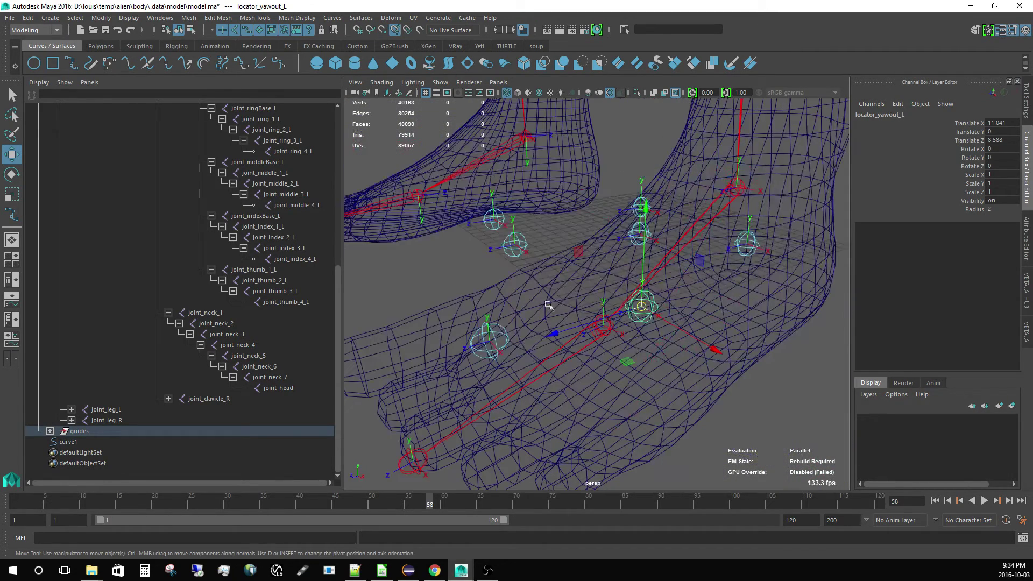
pyautogui.moveTo(674, 444); pyautogui.dragTo(672, 447, button='middle')
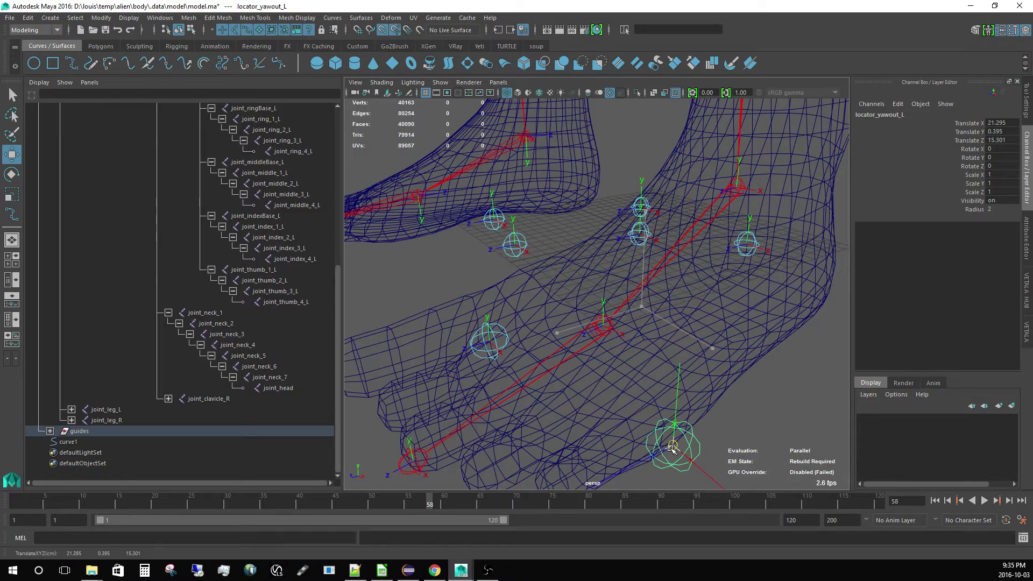
pyautogui.keyDown('alt'); pyautogui.moveTo(672, 382); pyautogui.dragTo(566, 393); pyautogui.keyUp('alt')
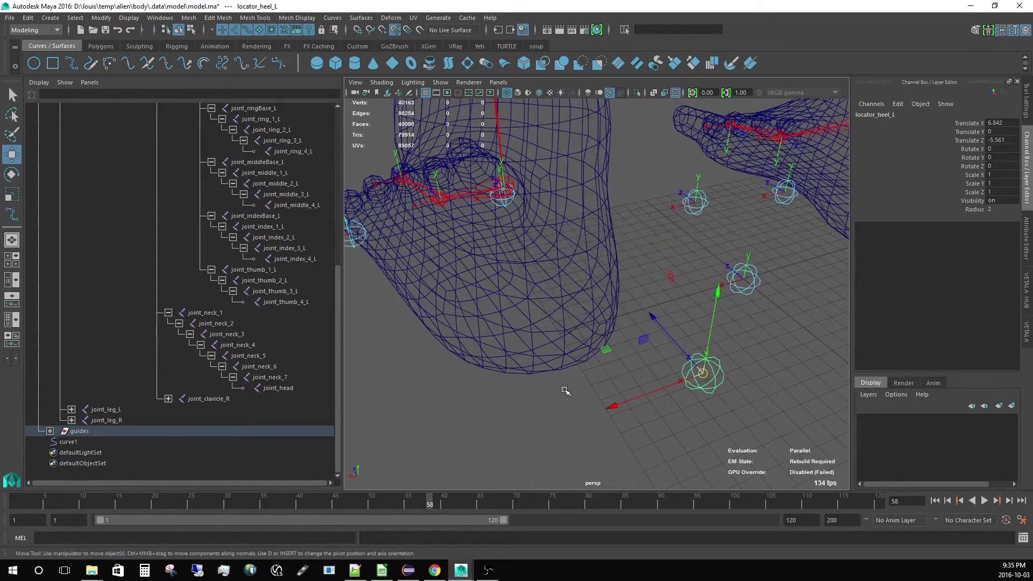
pyautogui.keyDown('alt'); pyautogui.moveTo(574, 338); pyautogui.dragTo(551, 299); pyautogui.keyUp('alt')
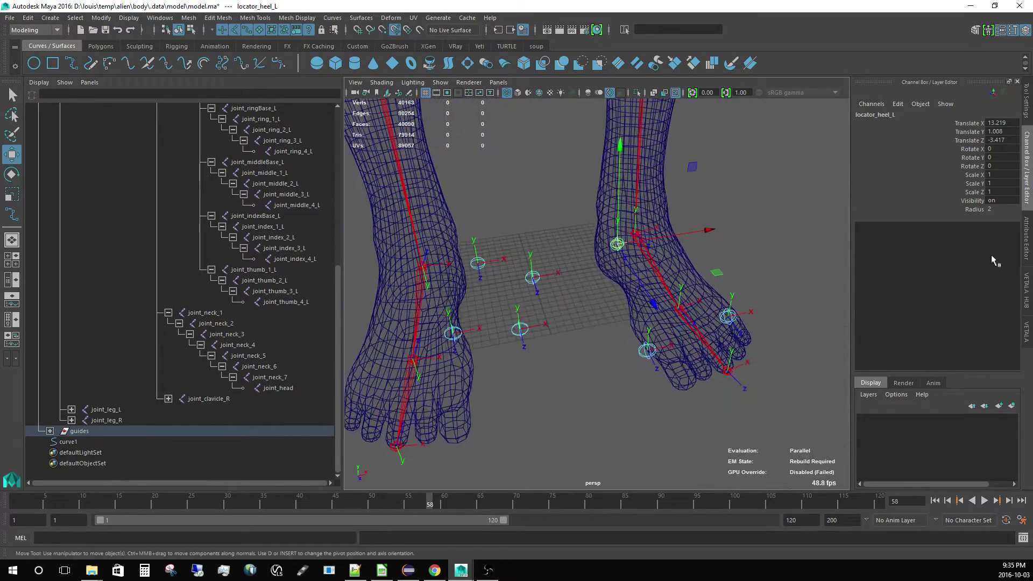
# Step: Mirror the left foot's guide locators onto the right foot with Vetala's Mirror Transforms
pyautogui.click(1028, 297)
pyautogui.keyDown('alt'); pyautogui.moveTo(560, 313); pyautogui.dragTo(484, 353, button='right'); pyautogui.keyUp('alt')
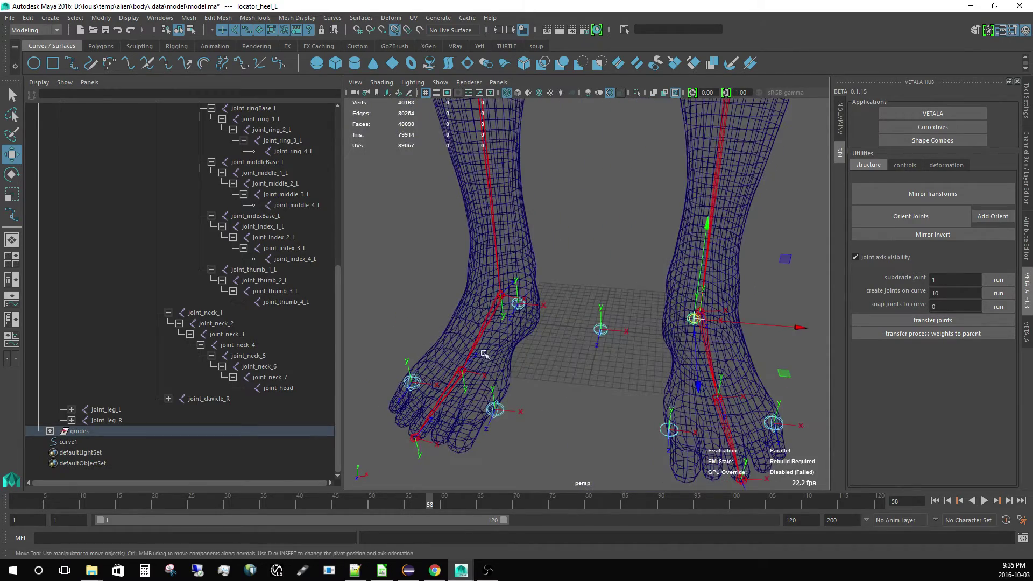
pyautogui.keyDown('alt'); pyautogui.moveTo(480, 401); pyautogui.dragTo(503, 322, button='right'); pyautogui.keyUp('alt')
pyautogui.keyDown('alt'); pyautogui.moveTo(503, 323); pyautogui.dragTo(525, 305); pyautogui.keyUp('alt')
pyautogui.keyDown('alt'); pyautogui.moveTo(526, 304); pyautogui.dragTo(504, 296, button='right'); pyautogui.keyUp('alt')
pyautogui.keyDown('alt'); pyautogui.moveTo(504, 296); pyautogui.dragTo(549, 308); pyautogui.keyUp('alt')
pyautogui.moveTo(663, 272)
pyautogui.keyDown('alt'); pyautogui.mouseDown()
pyautogui.moveTo(631, 261)
pyautogui.moveTo(661, 293)
pyautogui.mouseUp(); pyautogui.keyUp('alt')
# Step: Move hand_cup_driver_L into the middle of the left palm, at about X 45.2, Y 95.1, Z -2.5
pyautogui.click(631, 251)
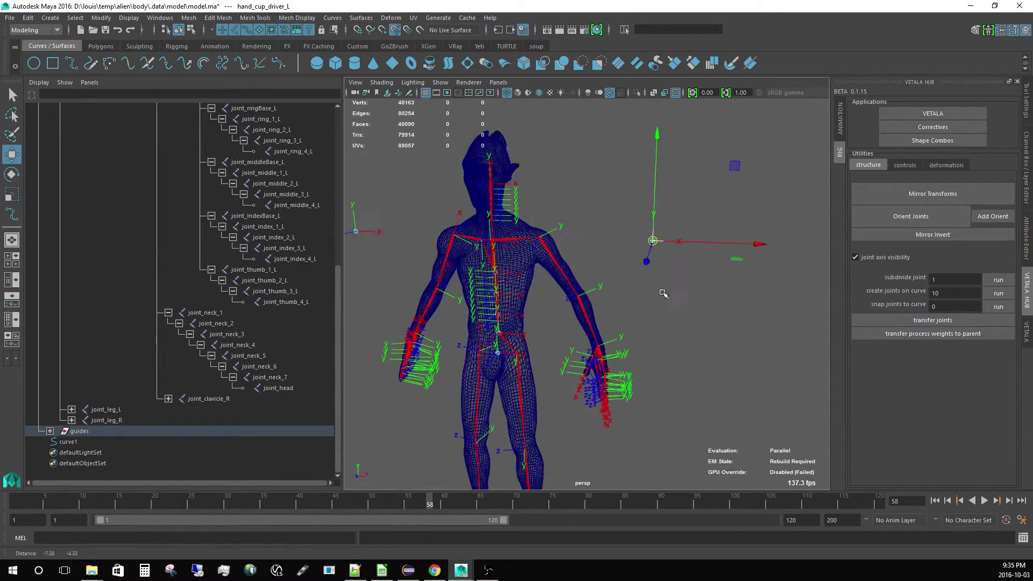
pyautogui.keyDown('alt'); pyautogui.moveTo(662, 293); pyautogui.dragTo(705, 350, button='right'); pyautogui.keyUp('alt')
pyautogui.keyDown('alt'); pyautogui.moveTo(608, 371); pyautogui.dragTo(594, 296, button='middle'); pyautogui.keyUp('alt')
pyautogui.keyDown('alt'); pyautogui.moveTo(595, 295); pyautogui.dragTo(601, 300); pyautogui.keyUp('alt')
pyautogui.keyDown('alt'); pyautogui.moveTo(601, 300); pyautogui.dragTo(607, 342, button='right'); pyautogui.keyUp('alt')
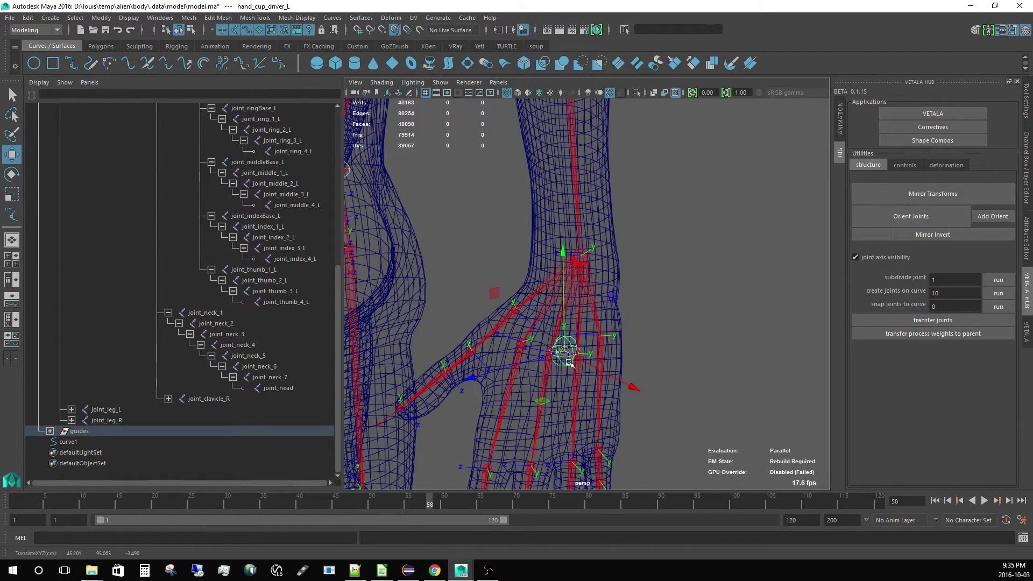
pyautogui.keyDown('alt'); pyautogui.moveTo(569, 364); pyautogui.dragTo(590, 336); pyautogui.keyUp('alt')
pyautogui.keyDown('alt'); pyautogui.moveTo(590, 336); pyautogui.dragTo(493, 292, button='right'); pyautogui.keyUp('alt')
pyautogui.keyDown('alt'); pyautogui.moveTo(493, 293); pyautogui.dragTo(566, 302); pyautogui.keyUp('alt')
# Step: Move hand_cup_driver_R into the middle of the right palm, between the finger base joints
pyautogui.moveTo(473, 167); pyautogui.dragTo(498, 202)
pyautogui.keyDown('alt'); pyautogui.moveTo(493, 269); pyautogui.dragTo(539, 277); pyautogui.keyUp('alt')
pyautogui.keyDown('alt'); pyautogui.moveTo(539, 277); pyautogui.dragTo(495, 231, button='middle'); pyautogui.keyUp('alt')
pyautogui.keyDown('alt'); pyautogui.moveTo(495, 231); pyautogui.dragTo(592, 369, button='right'); pyautogui.keyUp('alt')
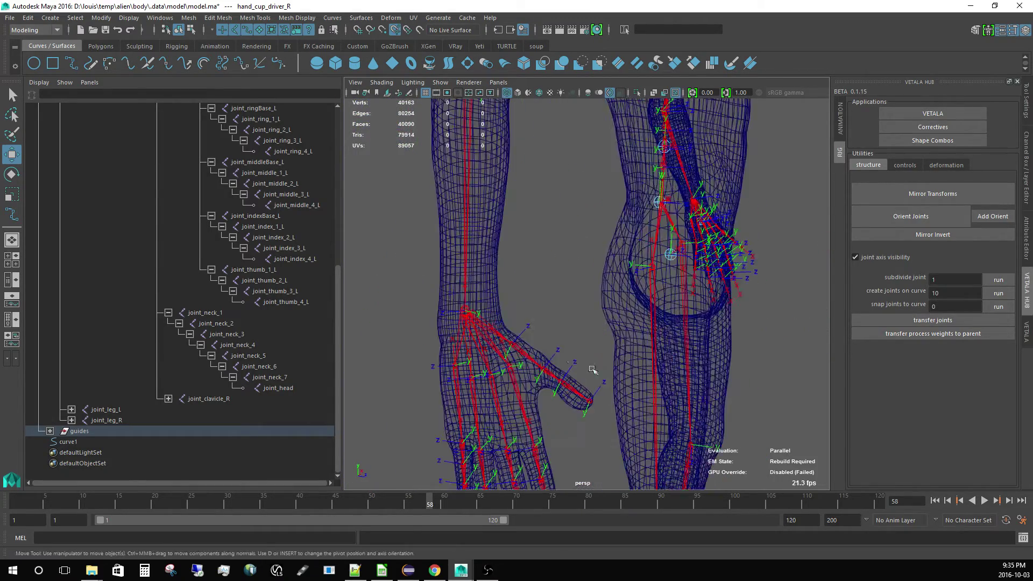
pyautogui.keyDown('alt'); pyautogui.moveTo(592, 369); pyautogui.dragTo(589, 364); pyautogui.keyUp('alt')
pyautogui.keyDown('alt'); pyautogui.moveTo(589, 365); pyautogui.dragTo(563, 327, button='middle'); pyautogui.keyUp('alt')
pyautogui.keyDown('alt'); pyautogui.moveTo(563, 327); pyautogui.dragTo(577, 372, button='right'); pyautogui.keyUp('alt')
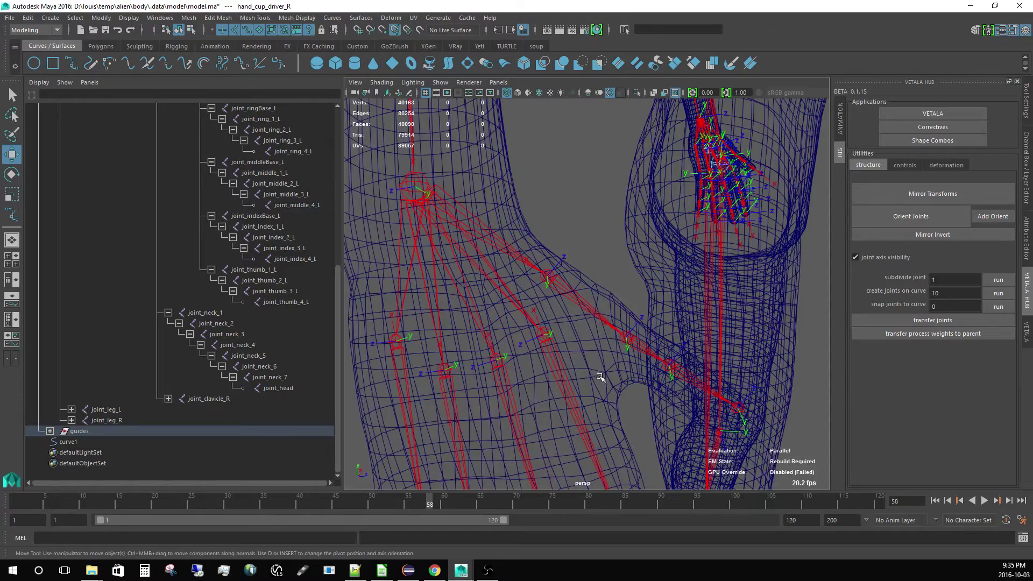
pyautogui.click(495, 362)
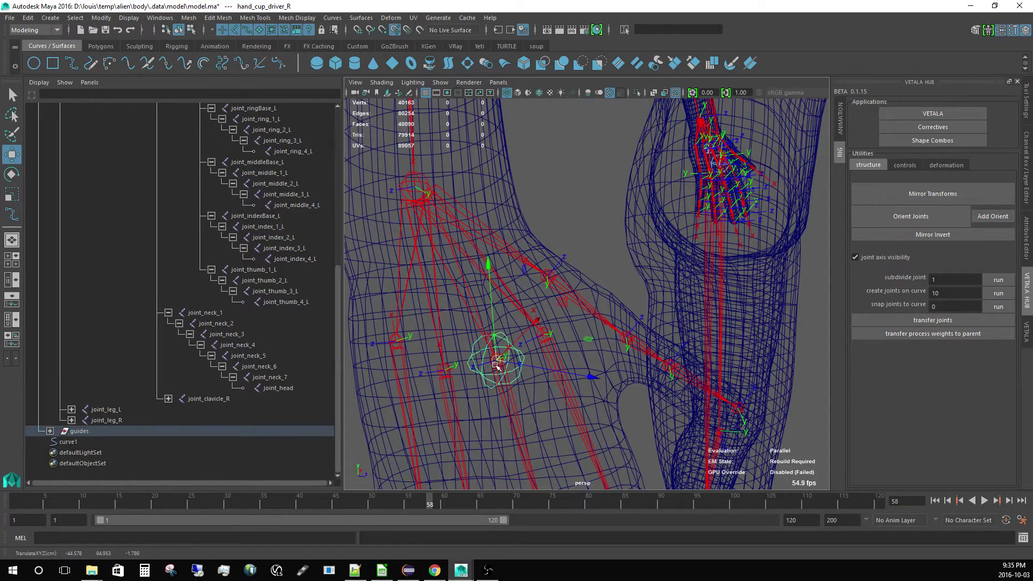
pyautogui.moveTo(495, 365); pyautogui.dragTo(466, 363)
# Step: Examine the hand locators and joint axes on both sides of the body from several angles
pyautogui.keyDown('alt'); pyautogui.moveTo(502, 374); pyautogui.dragTo(428, 340, button='right'); pyautogui.keyUp('alt')
pyautogui.keyDown('alt'); pyautogui.moveTo(428, 340); pyautogui.dragTo(468, 350, button='middle'); pyautogui.keyUp('alt')
pyautogui.keyDown('alt'); pyautogui.moveTo(460, 350); pyautogui.dragTo(364, 339); pyautogui.keyUp('alt')
pyautogui.keyDown('alt'); pyautogui.moveTo(364, 339); pyautogui.dragTo(473, 376, button='right'); pyautogui.keyUp('alt')
pyautogui.keyDown('alt'); pyautogui.moveTo(537, 371); pyautogui.dragTo(426, 350); pyautogui.keyUp('alt')
pyautogui.scroll(3, 491, 374)
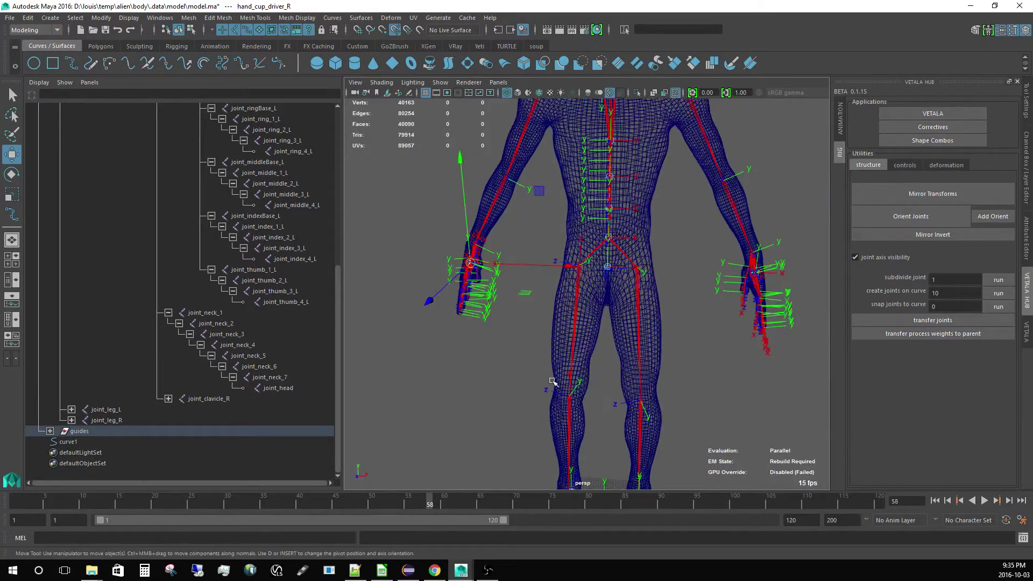
pyautogui.keyDown('alt'); pyautogui.moveTo(552, 381); pyautogui.dragTo(470, 348, button='right'); pyautogui.keyUp('alt')
pyautogui.keyDown('alt'); pyautogui.moveTo(471, 348); pyautogui.dragTo(420, 350); pyautogui.keyUp('alt')
pyautogui.keyDown('alt'); pyautogui.moveTo(419, 350); pyautogui.dragTo(506, 339, button='right'); pyautogui.keyUp('alt')
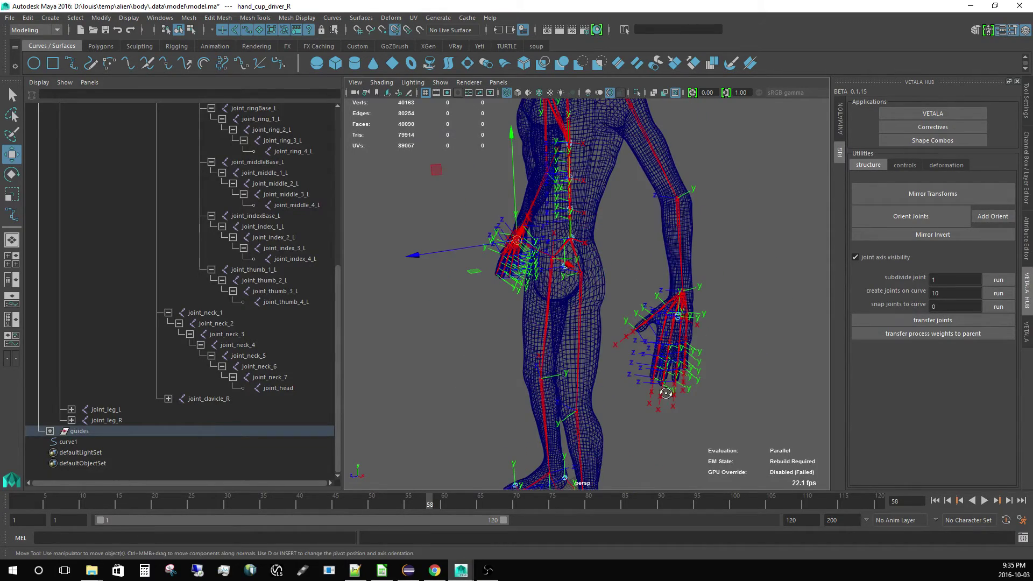
pyautogui.keyDown('alt'); pyautogui.moveTo(666, 393); pyautogui.dragTo(586, 350, button='right'); pyautogui.keyUp('alt')
pyautogui.keyDown('alt'); pyautogui.moveTo(585, 350); pyautogui.dragTo(665, 369); pyautogui.keyUp('alt')
# Step: Turn off joint axis visibility for the whole skeleton
pyautogui.click(855, 257)
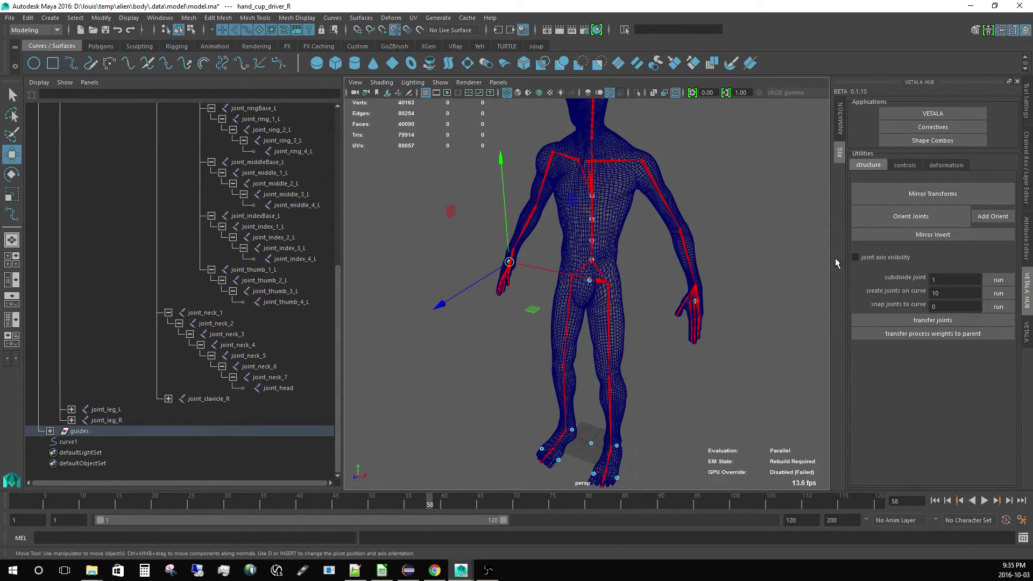
pyautogui.scroll(-2, 669, 393)
pyautogui.scroll(2, 669, 393)
pyautogui.scroll(-2, 652, 364)
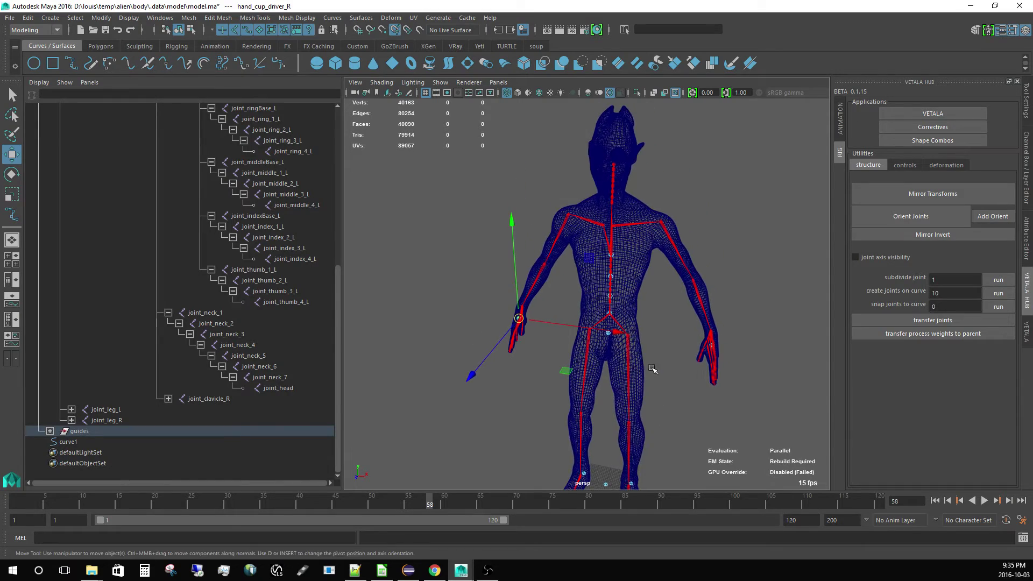
pyautogui.scroll(2, 687, 392)
pyautogui.scroll(-2, 692, 330)
pyautogui.keyDown('alt'); pyautogui.moveTo(692, 330); pyautogui.dragTo(542, 330); pyautogui.keyUp('alt')
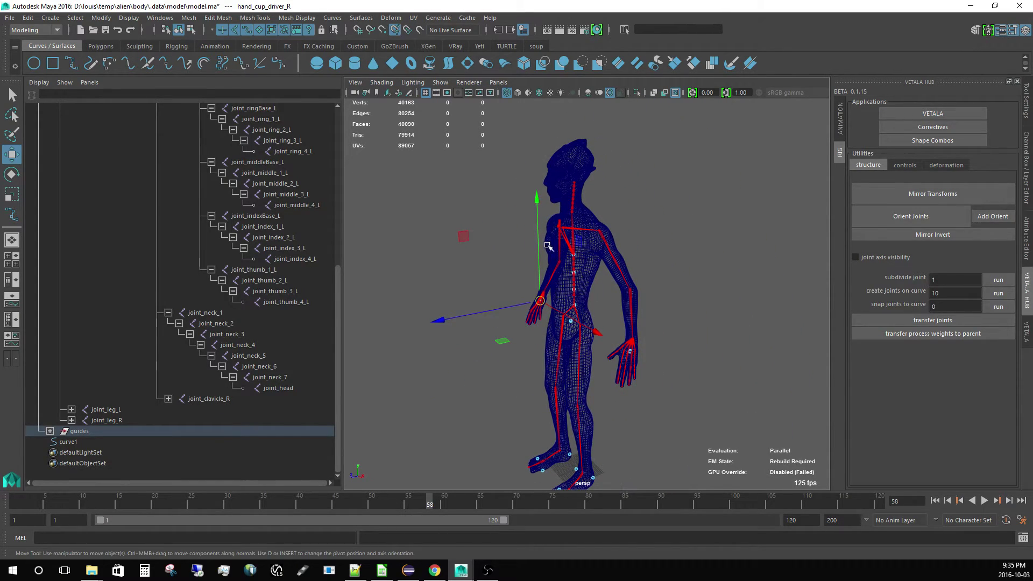
# Step: Delete the leftover curve1 from the scene
pyautogui.keyDown('alt'); pyautogui.moveTo(547, 245); pyautogui.dragTo(538, 301); pyautogui.keyUp('alt')
pyautogui.keyDown('alt'); pyautogui.moveTo(537, 302); pyautogui.dragTo(673, 316, button='right'); pyautogui.keyUp('alt')
pyautogui.keyDown('alt'); pyautogui.moveTo(673, 316); pyautogui.dragTo(588, 325); pyautogui.keyUp('alt')
pyautogui.keyDown('alt'); pyautogui.moveTo(588, 325); pyautogui.dragTo(467, 286, button='right'); pyautogui.keyUp('alt')
pyautogui.keyDown('alt'); pyautogui.moveTo(468, 285); pyautogui.dragTo(433, 327); pyautogui.keyUp('alt')
pyautogui.click(95, 442)
pyautogui.press('Delete')
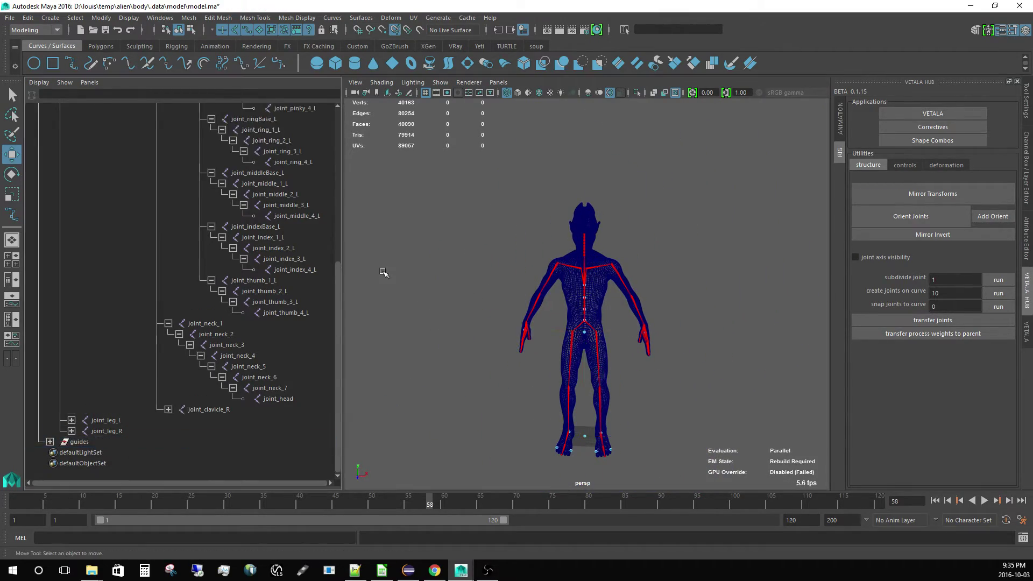
# Step: Delete the model group and save the remaining rig to the Vetala structure data, leaving the comment empty
pyautogui.click(1025, 330)
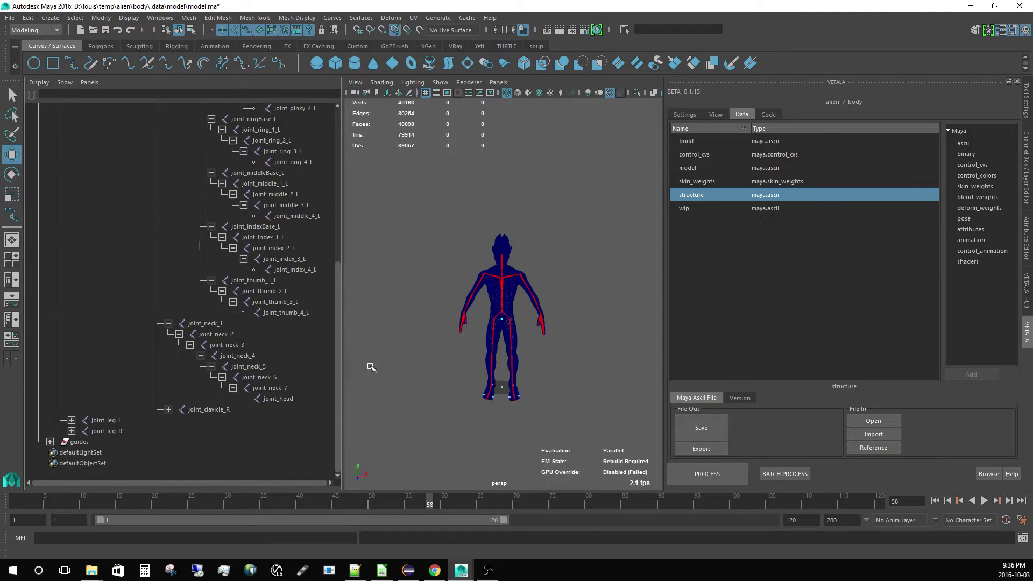
pyautogui.moveTo(338, 345); pyautogui.dragTo(355, 98)
pyautogui.click(81, 108)
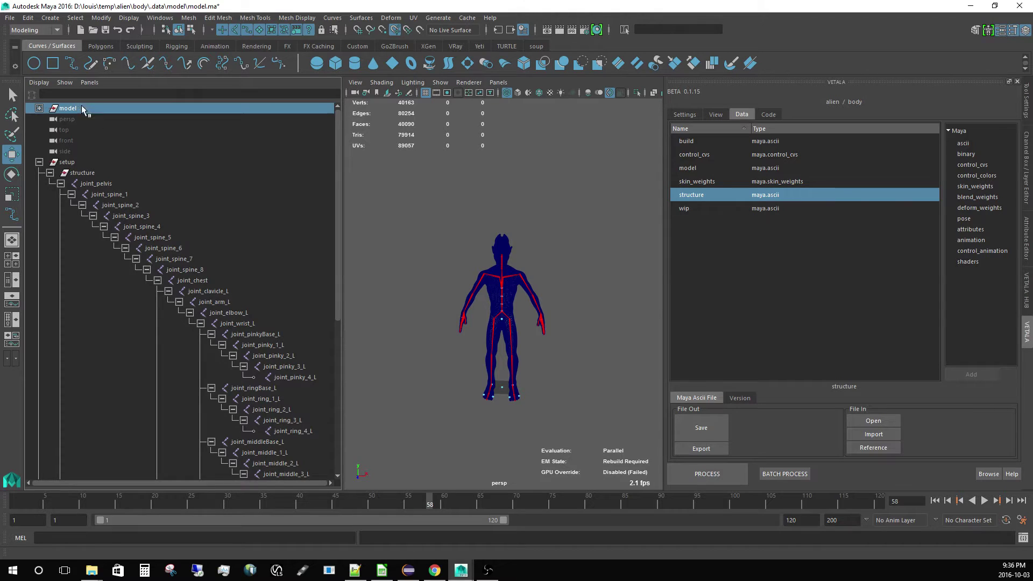
pyautogui.press('Delete')
pyautogui.click(456, 284)
pyautogui.press('f')
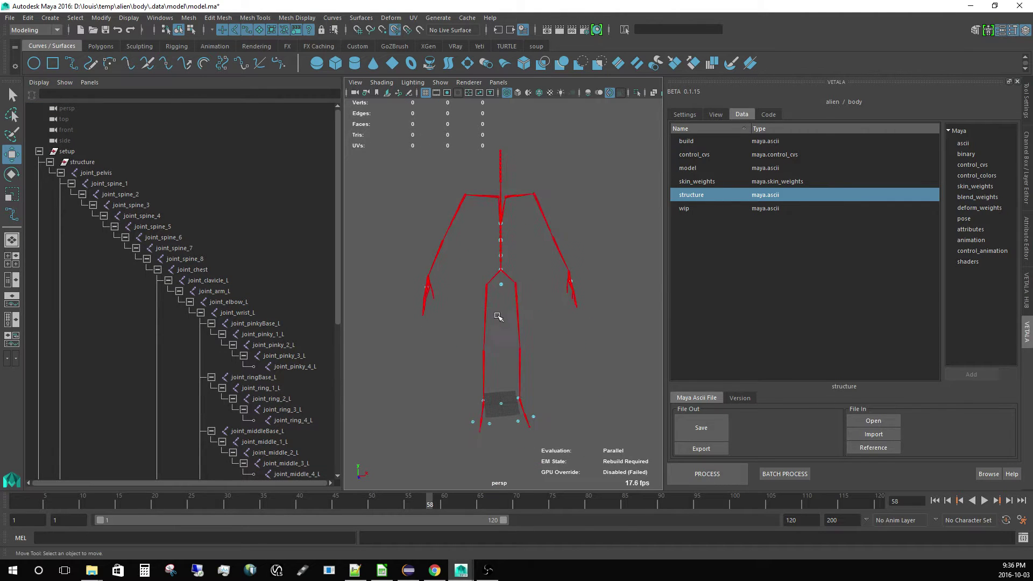
pyautogui.click(700, 428)
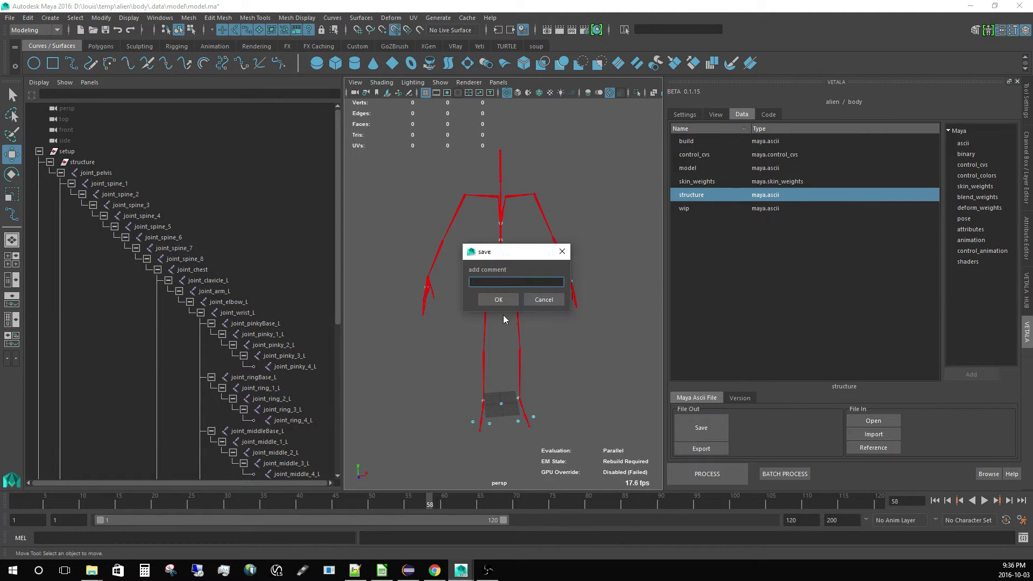
pyautogui.click(500, 300)
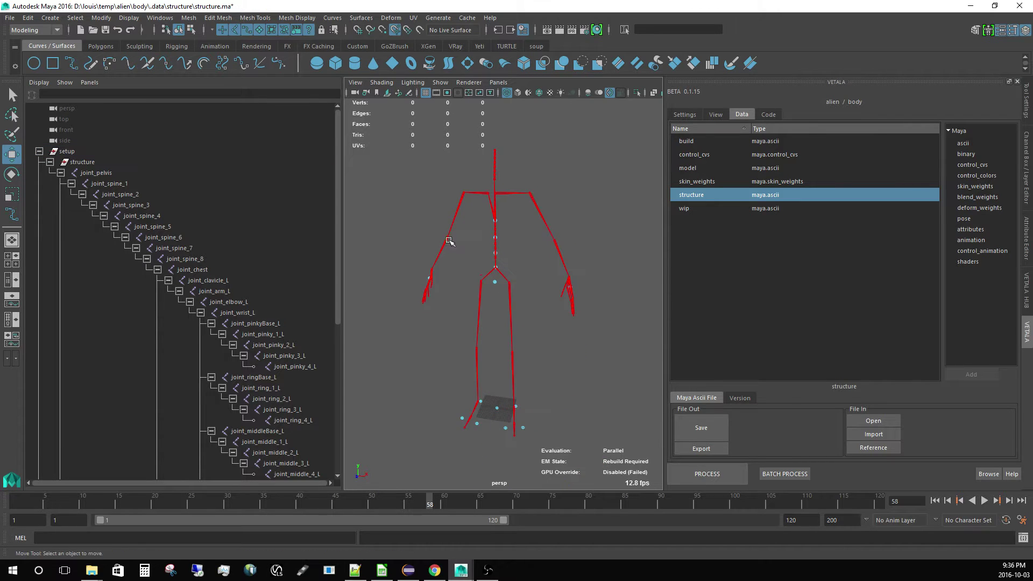
# Step: Examine the middle and top spine locators against the spine joints from several angles
pyautogui.scroll(5, 503, 290)
pyautogui.scroll(3, 511, 264)
pyautogui.click(527, 181)
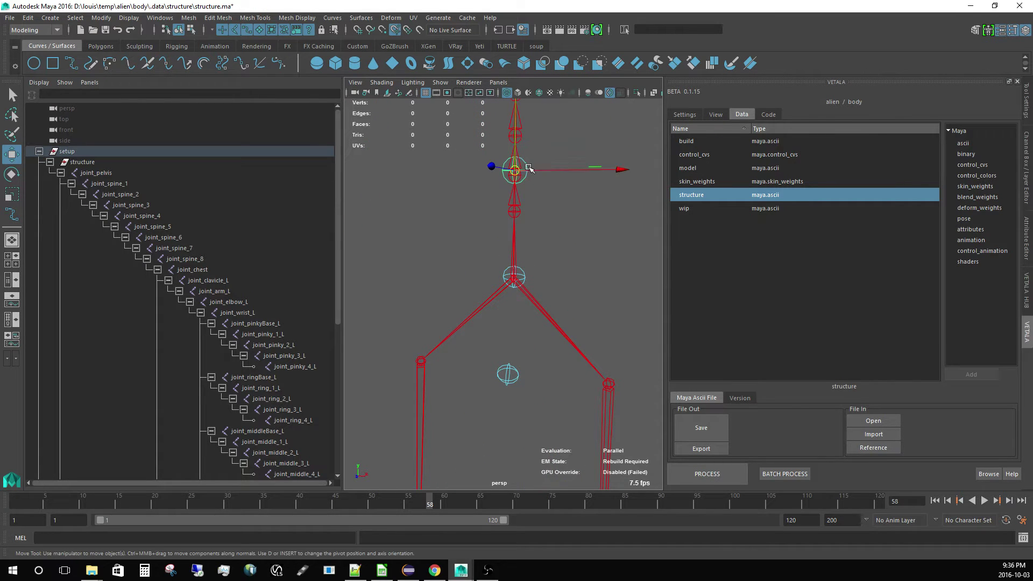
pyautogui.keyDown('alt'); pyautogui.moveTo(526, 180); pyautogui.dragTo(540, 264); pyautogui.keyUp('alt')
pyautogui.keyDown('alt'); pyautogui.moveTo(542, 140); pyautogui.dragTo(542, 267, button='middle'); pyautogui.keyUp('alt')
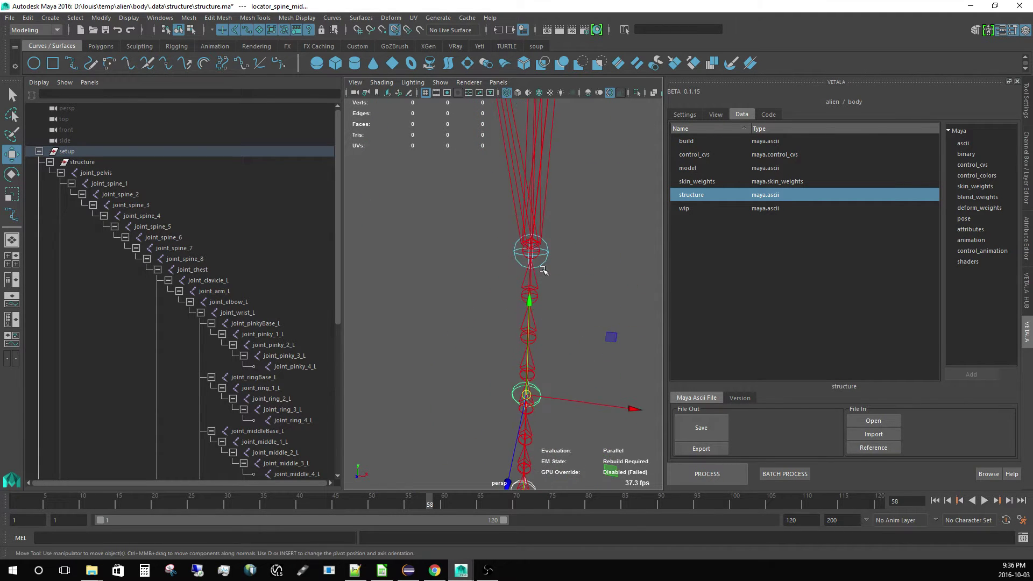
pyautogui.click(544, 253)
pyautogui.keyDown('alt'); pyautogui.moveTo(555, 266); pyautogui.dragTo(466, 247, button='right'); pyautogui.keyUp('alt')
pyautogui.keyDown('alt'); pyautogui.moveTo(466, 247); pyautogui.dragTo(503, 255); pyautogui.keyUp('alt')
pyautogui.keyDown('alt'); pyautogui.moveTo(502, 255); pyautogui.dragTo(541, 315, button='right'); pyautogui.keyUp('alt')
pyautogui.keyDown('alt'); pyautogui.moveTo(542, 316); pyautogui.dragTo(543, 304); pyautogui.keyUp('alt')
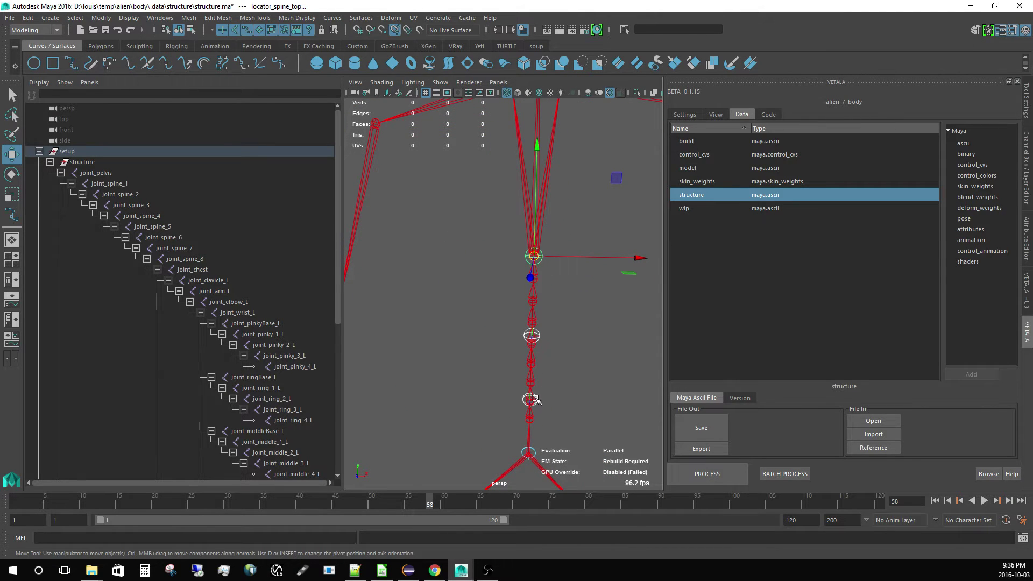
# Step: Go through the top, middle and bottom spine locators one by one and check their placement along the spine chain
pyautogui.click(561, 314)
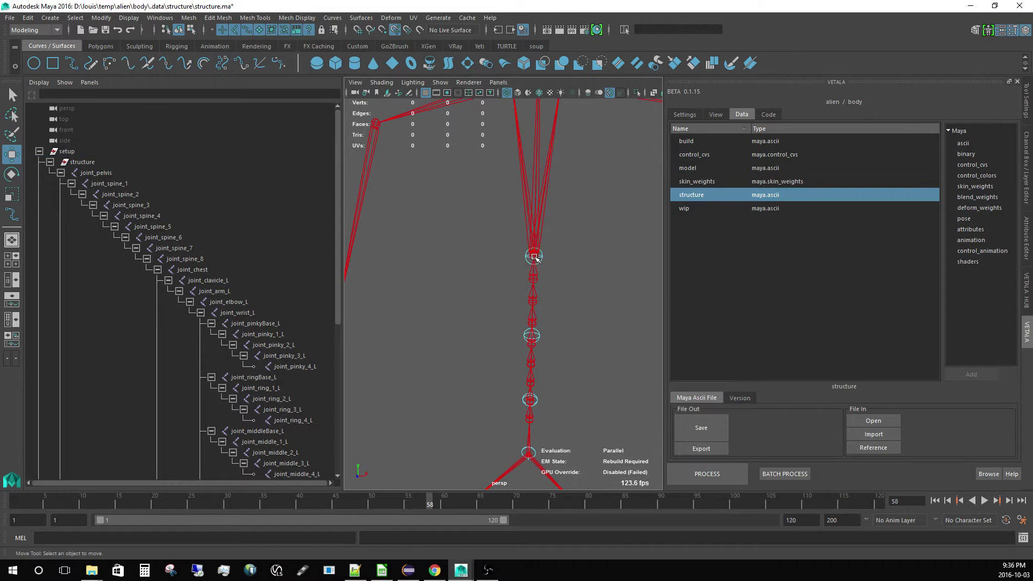
pyautogui.click(537, 258)
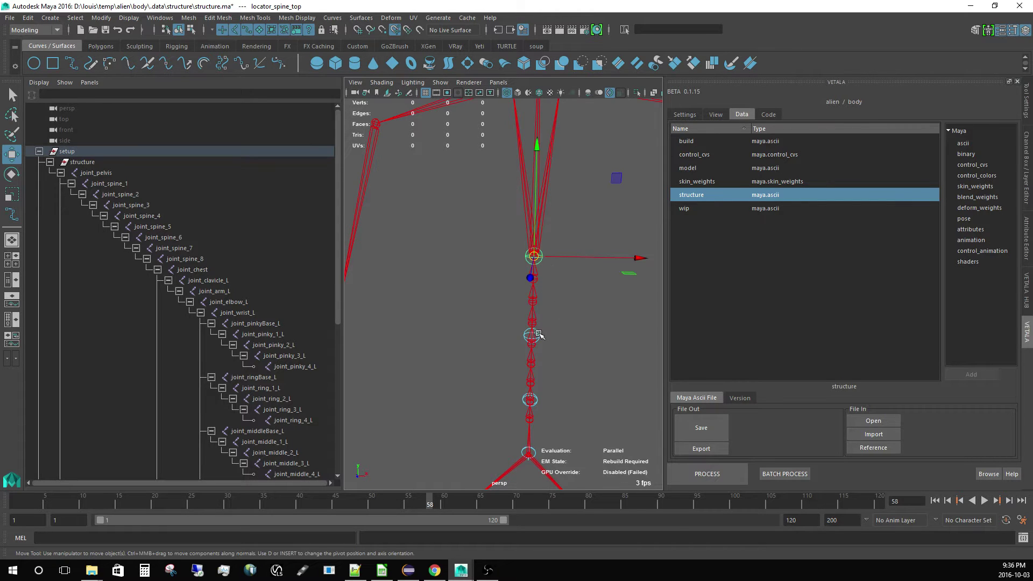
pyautogui.click(538, 334)
pyautogui.click(534, 398)
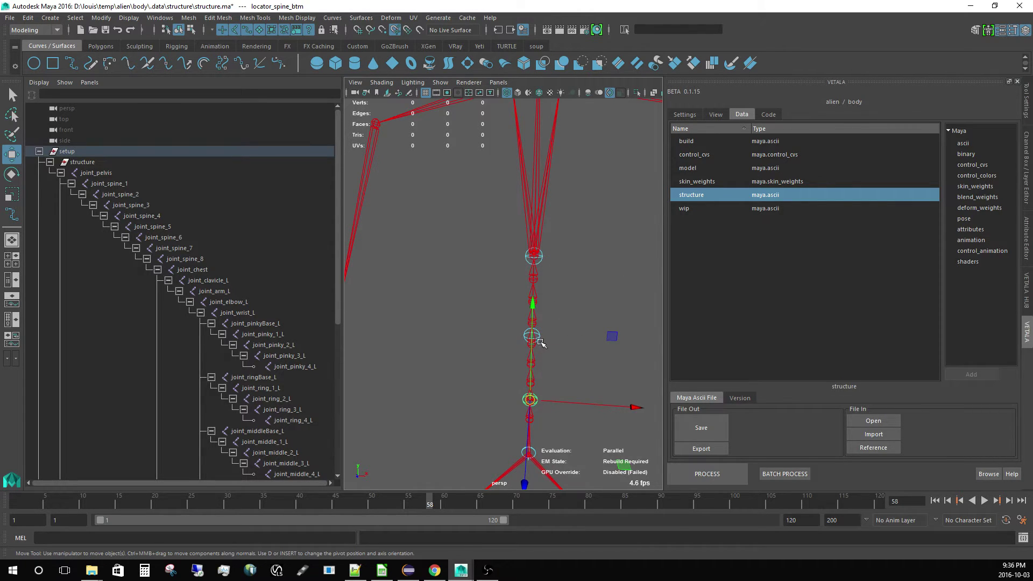
pyautogui.click(540, 342)
pyautogui.click(534, 336)
pyautogui.click(544, 261)
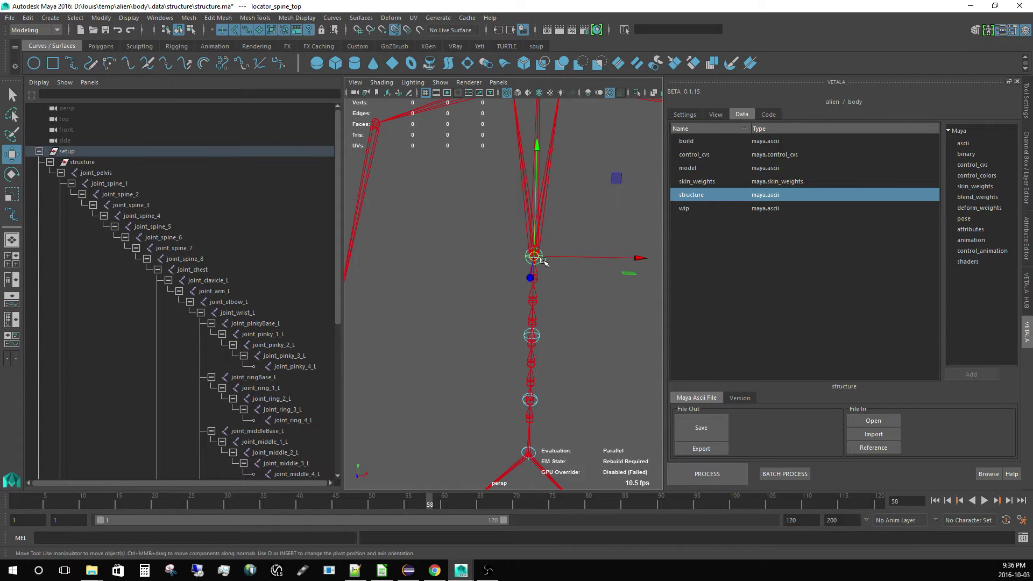
pyautogui.click(539, 335)
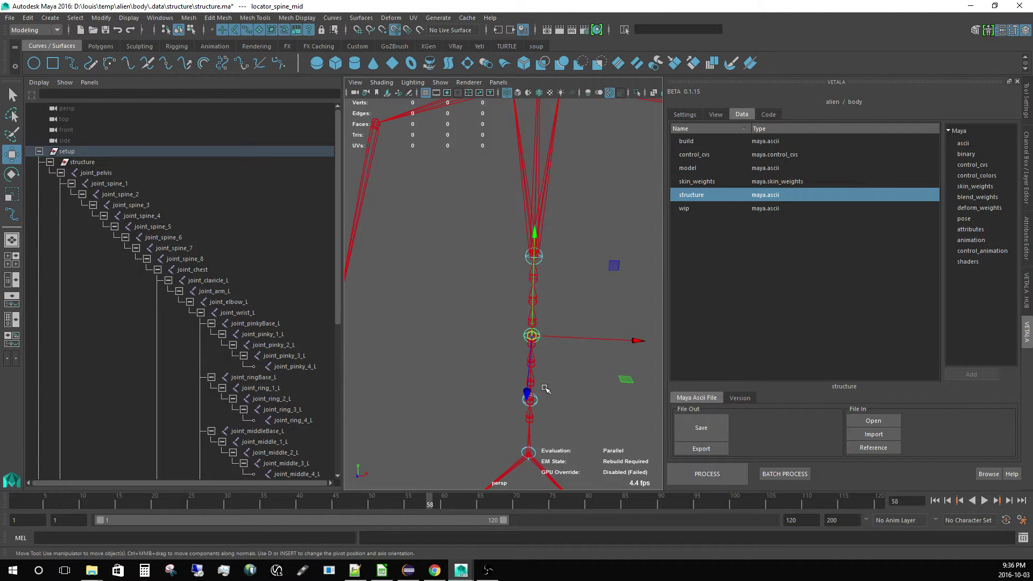
pyautogui.click(538, 397)
pyautogui.moveTo(565, 410)
pyautogui.keyDown('alt'); pyautogui.mouseDown(button='right')
pyautogui.moveTo(544, 431)
pyautogui.moveTo(572, 425)
pyautogui.mouseUp(button='right'); pyautogui.keyUp('alt')
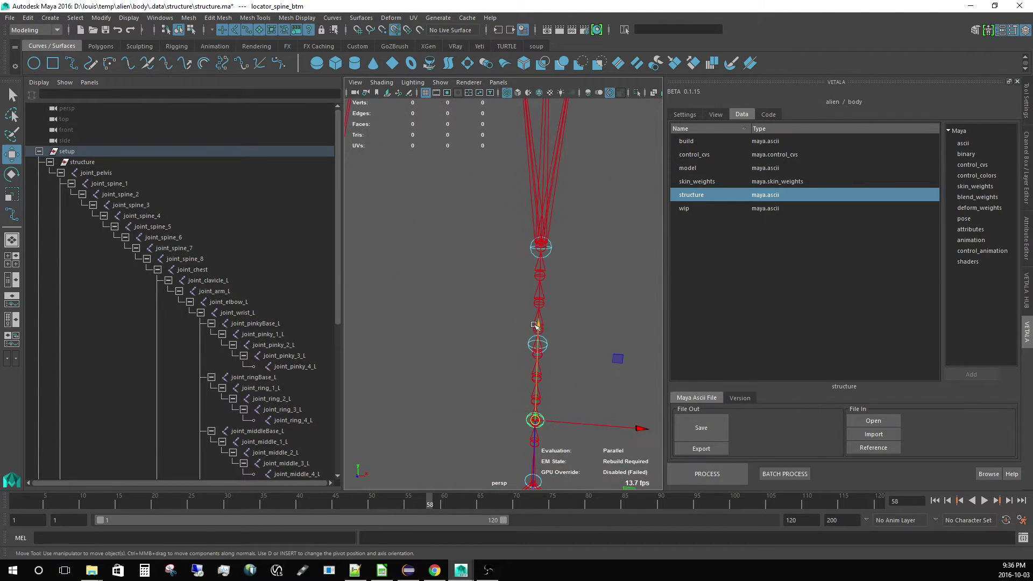
pyautogui.click(548, 345)
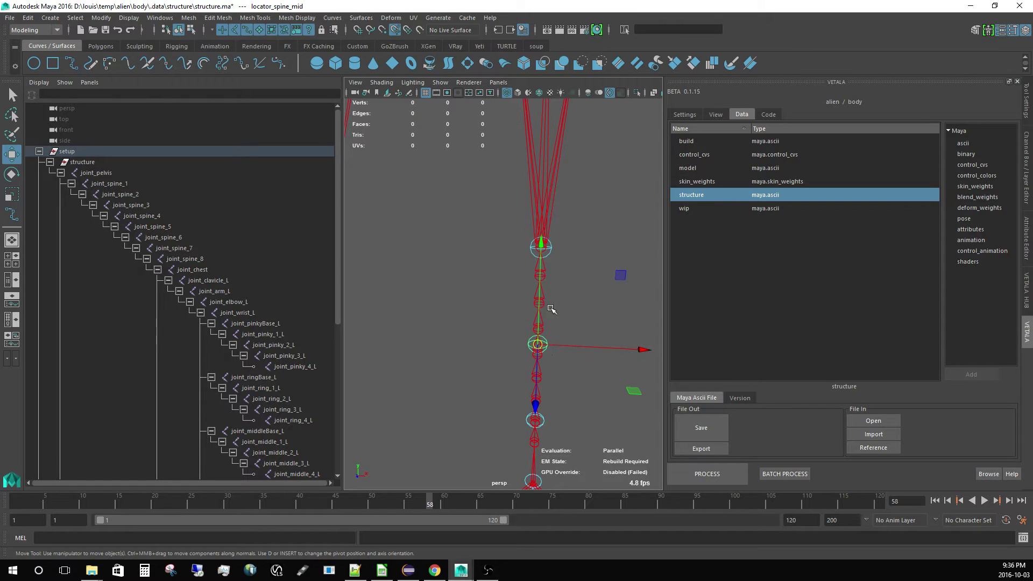
pyautogui.click(550, 251)
pyautogui.keyDown('alt'); pyautogui.moveTo(547, 356); pyautogui.dragTo(533, 290, button='middle'); pyautogui.keyUp('alt')
pyautogui.keyDown('shift'); pyautogui.click(535, 359); pyautogui.keyUp('shift')
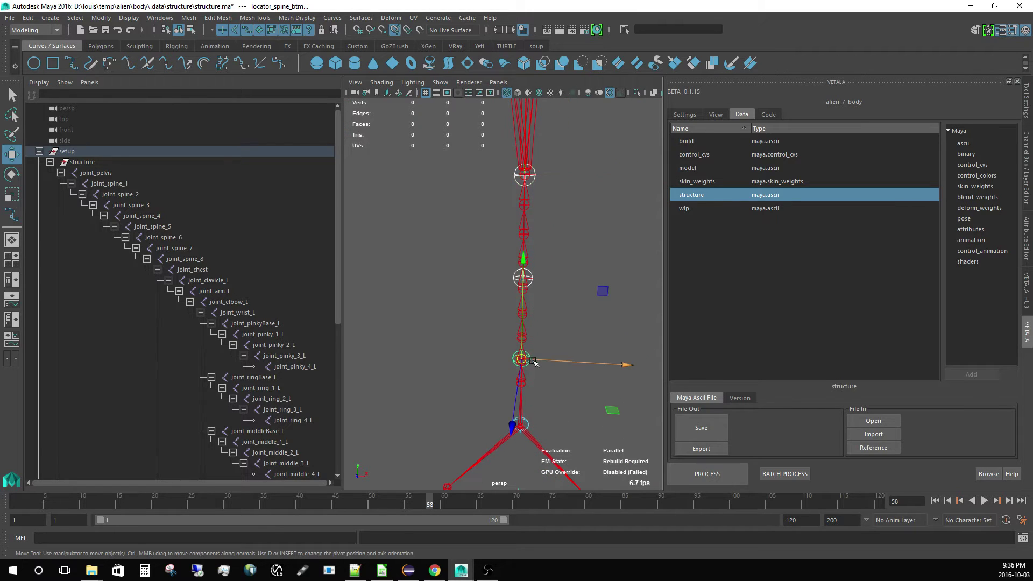
pyautogui.keyDown('alt'); pyautogui.moveTo(526, 279); pyautogui.dragTo(416, 253, button='right'); pyautogui.keyUp('alt')
pyautogui.click(468, 286)
pyautogui.keyDown('alt'); pyautogui.moveTo(415, 253); pyautogui.dragTo(385, 254); pyautogui.keyUp('alt')
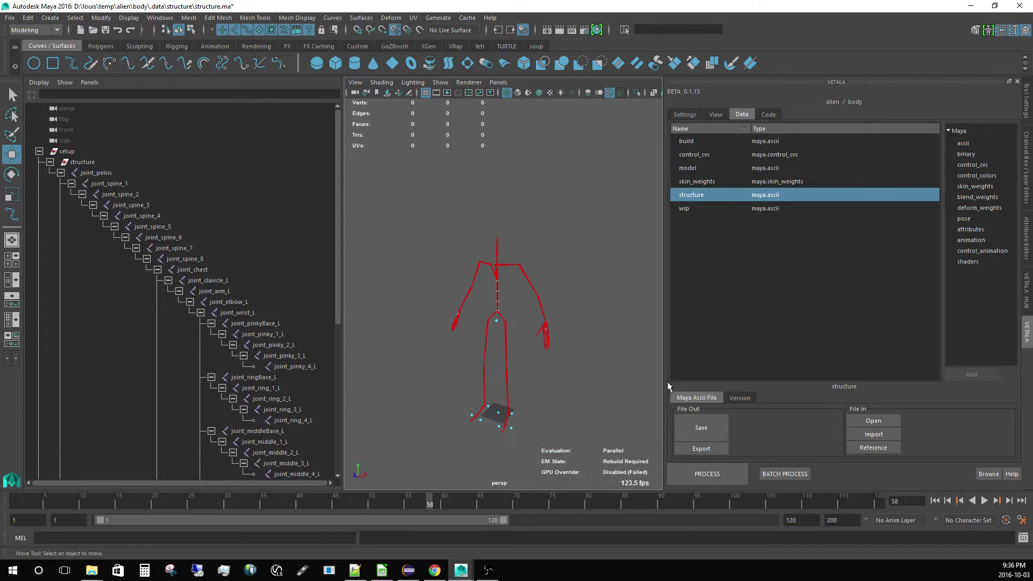
# Step: Open the model data file of the alien body process, continuing without saving the current changes
pyautogui.click(700, 448)
pyautogui.click(511, 299)
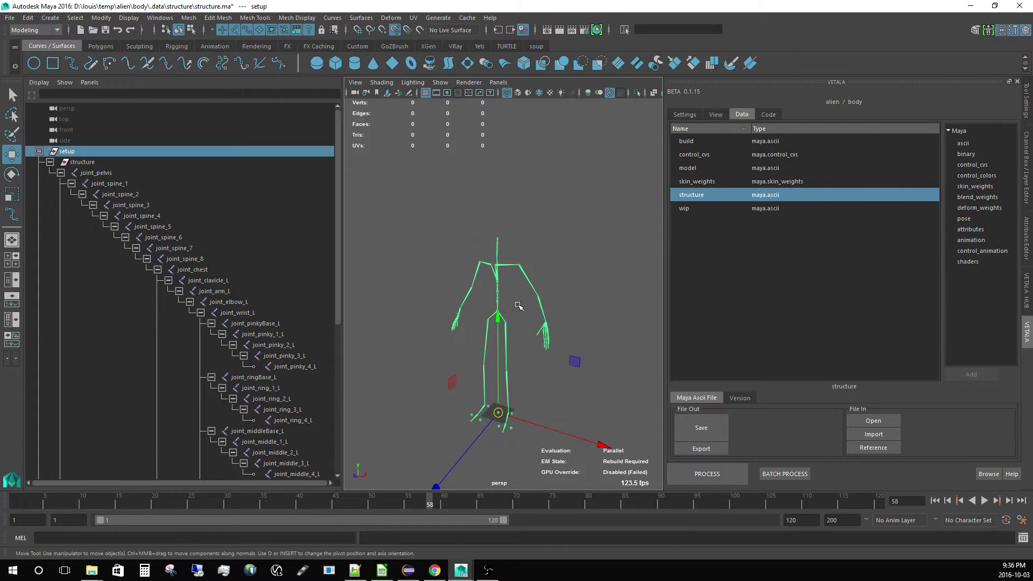
pyautogui.click(507, 338)
pyautogui.moveTo(507, 339)
pyautogui.keyDown('alt'); pyautogui.mouseDown()
pyautogui.moveTo(549, 330)
pyautogui.moveTo(512, 340)
pyautogui.mouseUp(); pyautogui.keyUp('alt')
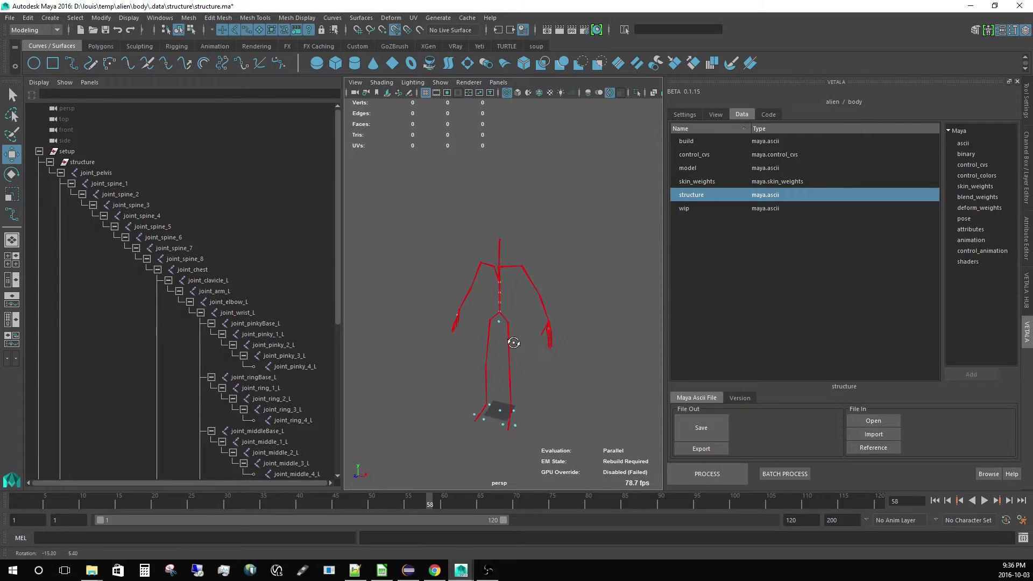
pyautogui.click(698, 168)
pyautogui.click(873, 421)
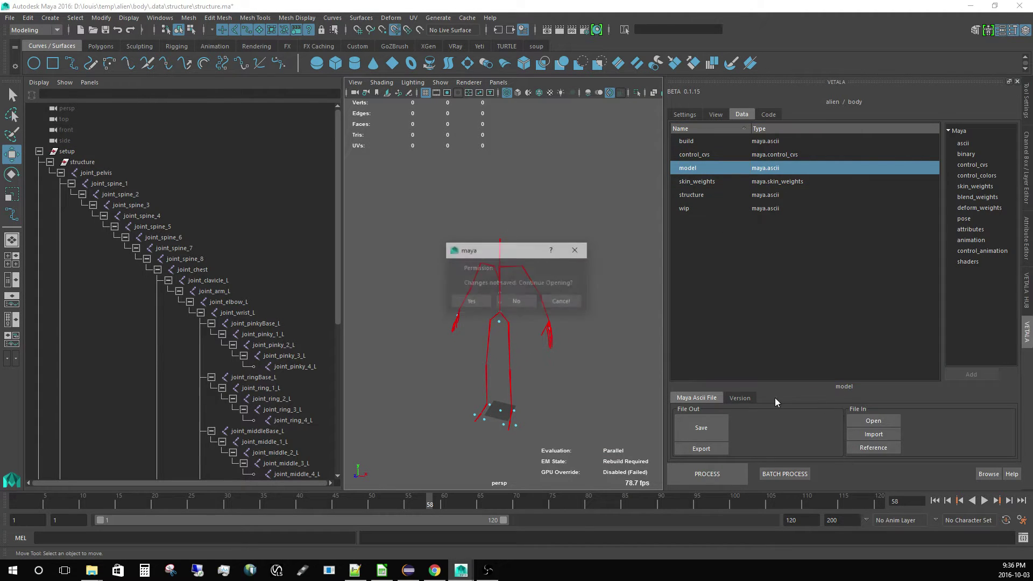
pyautogui.click(471, 303)
# Step: Import the structure data into the scene that holds the body model
pyautogui.keyDown('alt'); pyautogui.moveTo(515, 343); pyautogui.dragTo(543, 306); pyautogui.keyUp('alt')
pyautogui.click(701, 195)
pyautogui.click(873, 434)
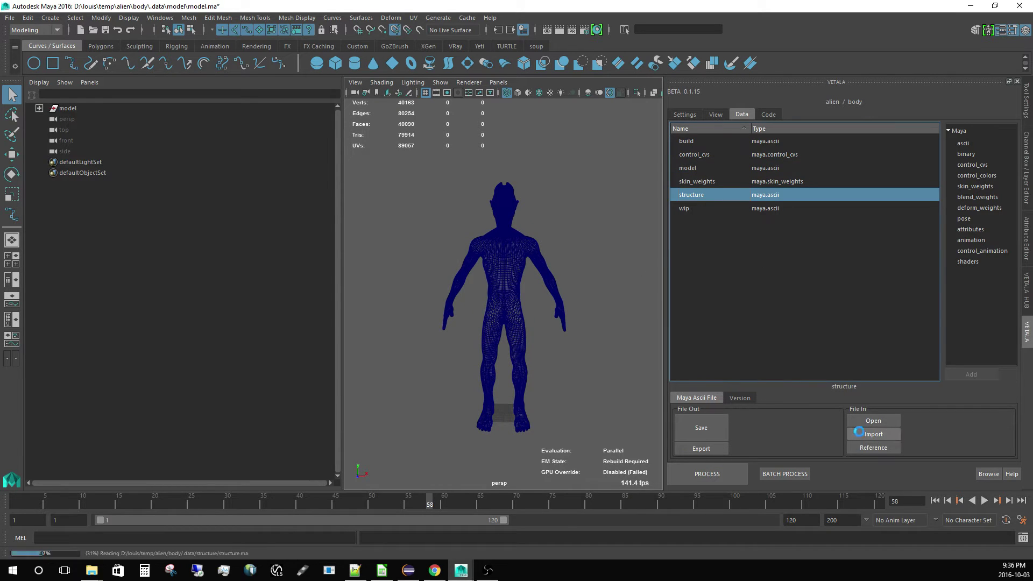
pyautogui.scroll(5, 546, 339)
pyautogui.keyDown('alt'); pyautogui.moveTo(588, 350); pyautogui.dragTo(467, 299, button='right'); pyautogui.keyUp('alt')
# Step: Select the pelvis joint together with the body_geo mesh
pyautogui.click(514, 313)
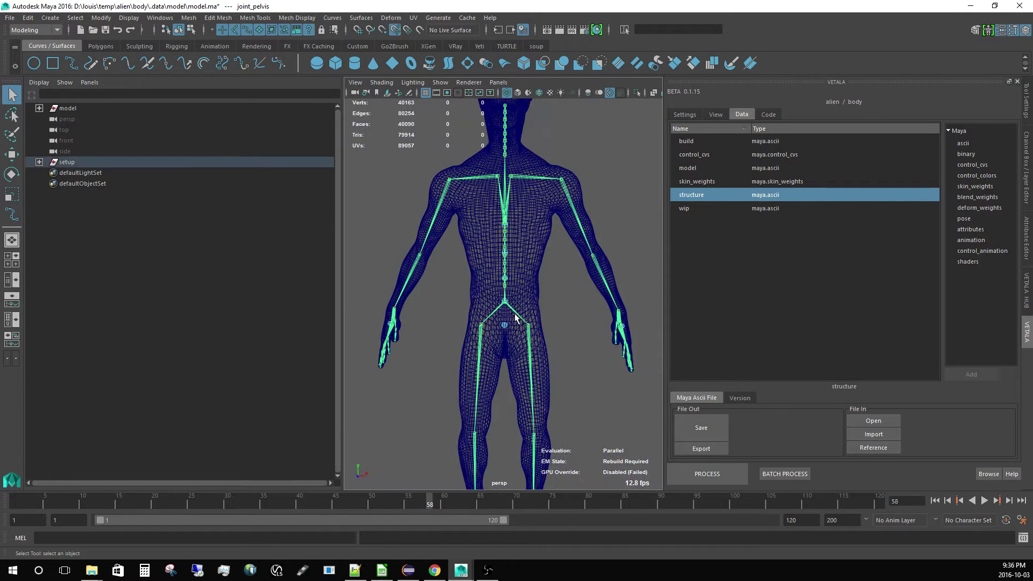
pyautogui.moveTo(519, 346)
pyautogui.keyDown('alt'); pyautogui.mouseDown()
pyautogui.moveTo(499, 350)
pyautogui.moveTo(525, 353)
pyautogui.mouseUp(); pyautogui.keyUp('alt')
pyautogui.keyDown('alt'); pyautogui.moveTo(525, 351); pyautogui.dragTo(473, 329, button='right'); pyautogui.keyUp('alt')
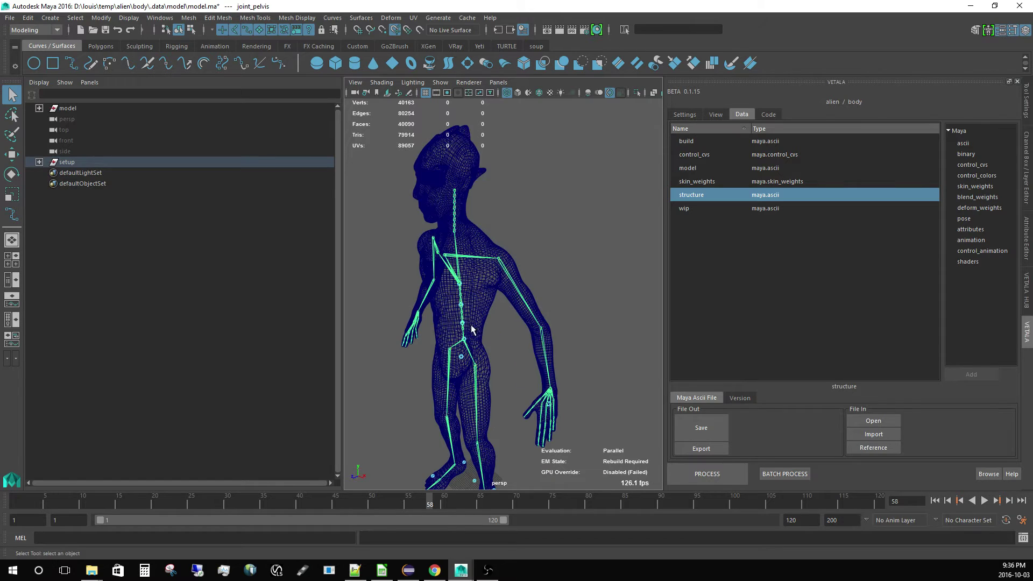
pyautogui.keyDown('alt'); pyautogui.moveTo(473, 328); pyautogui.dragTo(511, 339); pyautogui.keyUp('alt')
pyautogui.keyDown('shift'); pyautogui.click(537, 308); pyautogui.keyUp('shift')
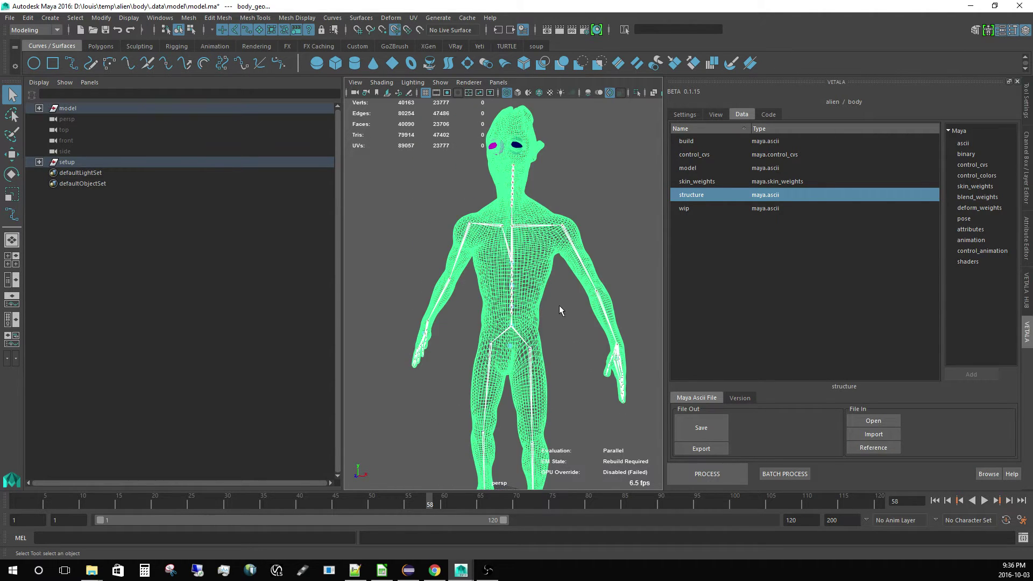
pyautogui.keyDown('alt'); pyautogui.moveTo(488, 270); pyautogui.dragTo(506, 285); pyautogui.keyUp('alt')
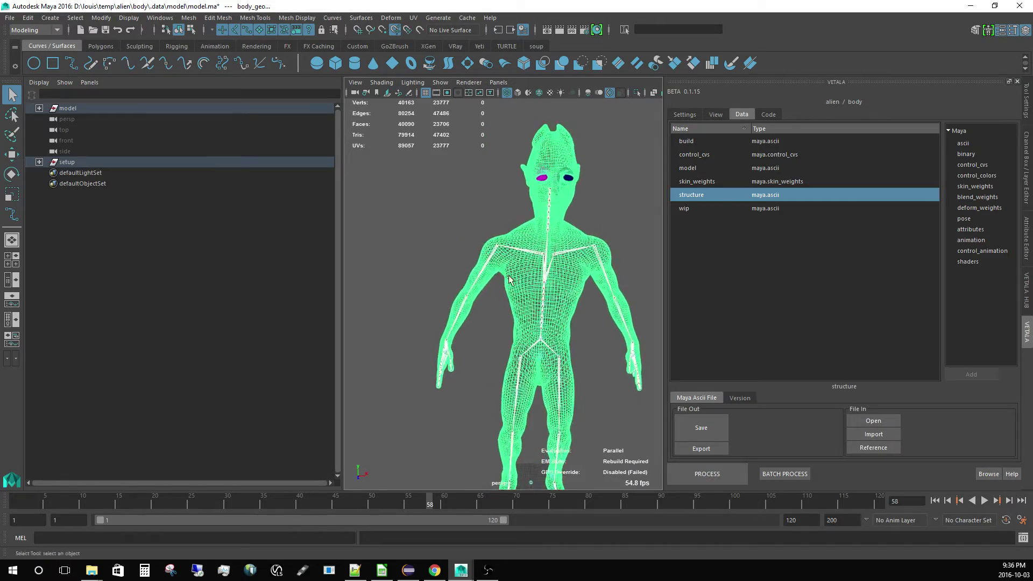
pyautogui.keyDown('alt'); pyautogui.moveTo(506, 285); pyautogui.dragTo(502, 364, button='right'); pyautogui.keyUp('alt')
pyautogui.keyDown('alt'); pyautogui.moveTo(503, 364); pyautogui.dragTo(484, 323); pyautogui.keyUp('alt')
pyautogui.keyDown('alt'); pyautogui.moveTo(484, 323); pyautogui.dragTo(452, 274, button='right'); pyautogui.keyUp('alt')
pyautogui.keyDown('alt'); pyautogui.moveTo(452, 274); pyautogui.dragTo(410, 271); pyautogui.keyUp('alt')
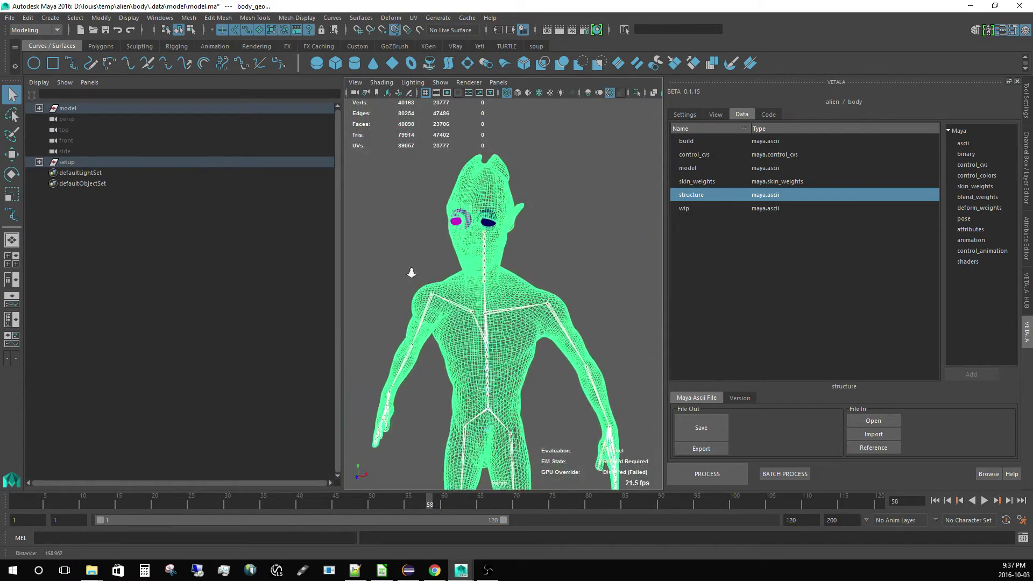
pyautogui.keyDown('alt'); pyautogui.moveTo(411, 271); pyautogui.dragTo(389, 226, button='right'); pyautogui.keyUp('alt')
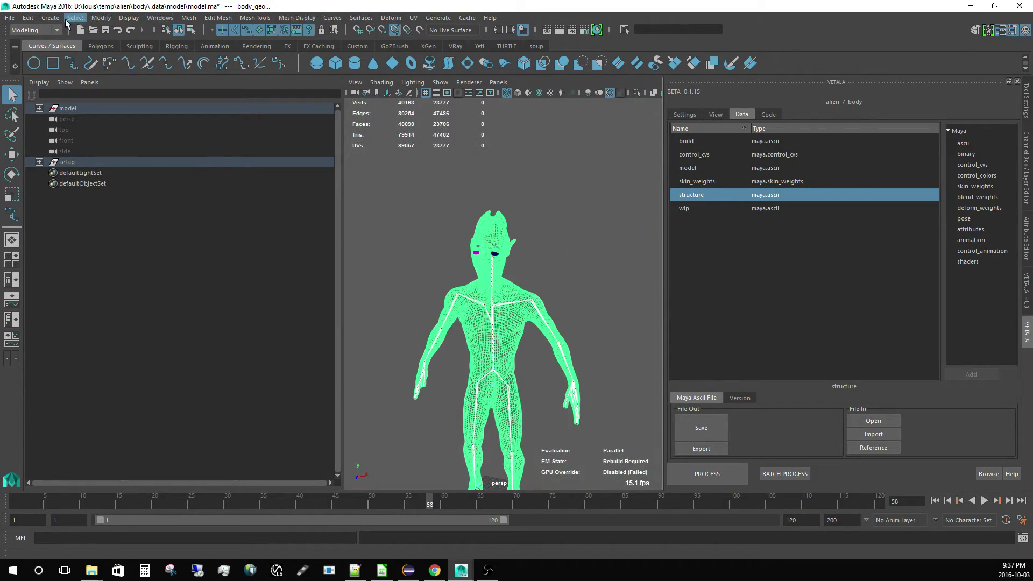
# Step: Bind body_geo to the skeleton with Bind Skin, using Joint hierarchy, the Heat Map method and a heatmap falloff of 0.50
pyautogui.click(35, 30)
pyautogui.click(33, 52)
pyautogui.click(218, 19)
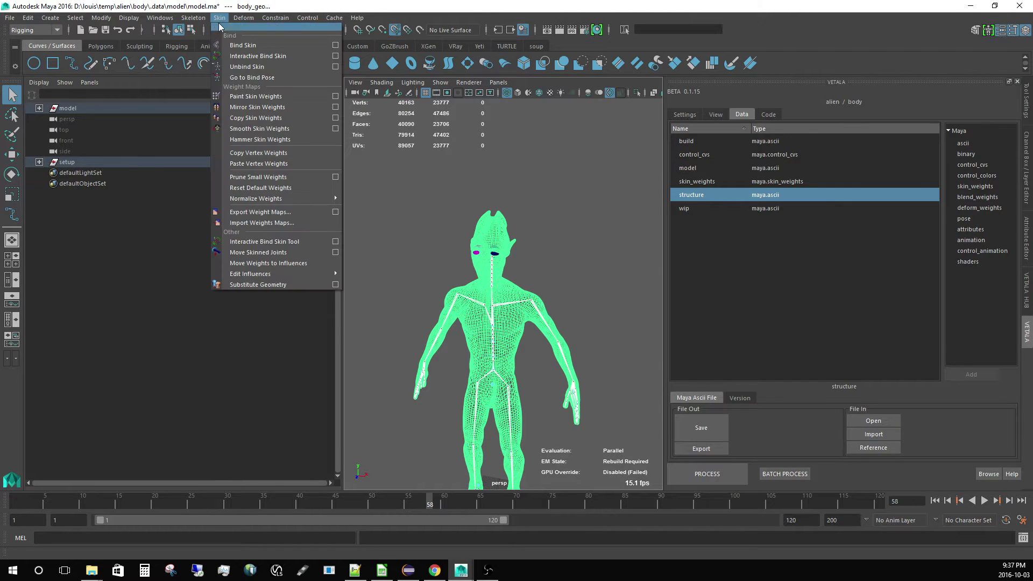
pyautogui.click(333, 47)
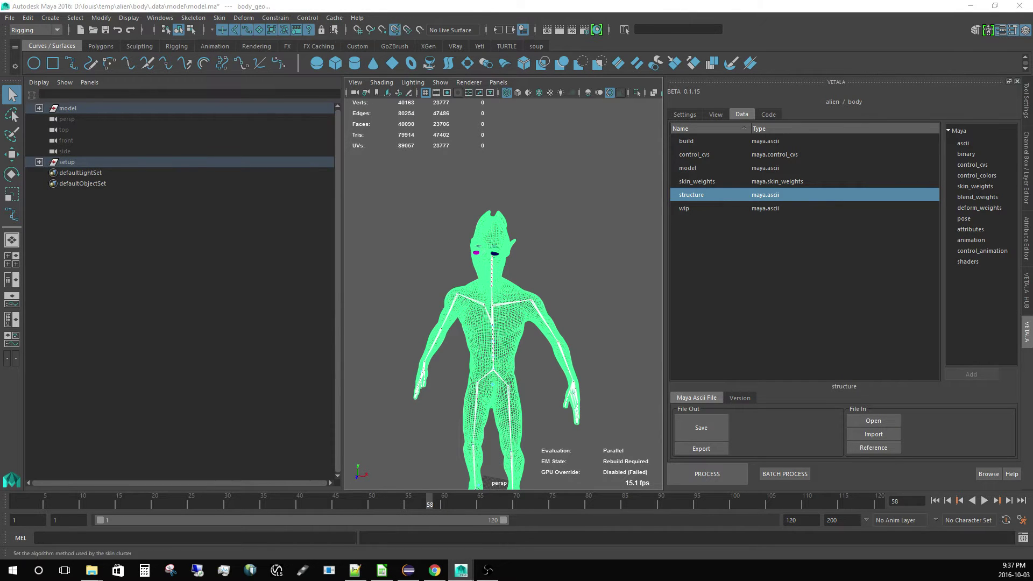
pyautogui.click(643, 183)
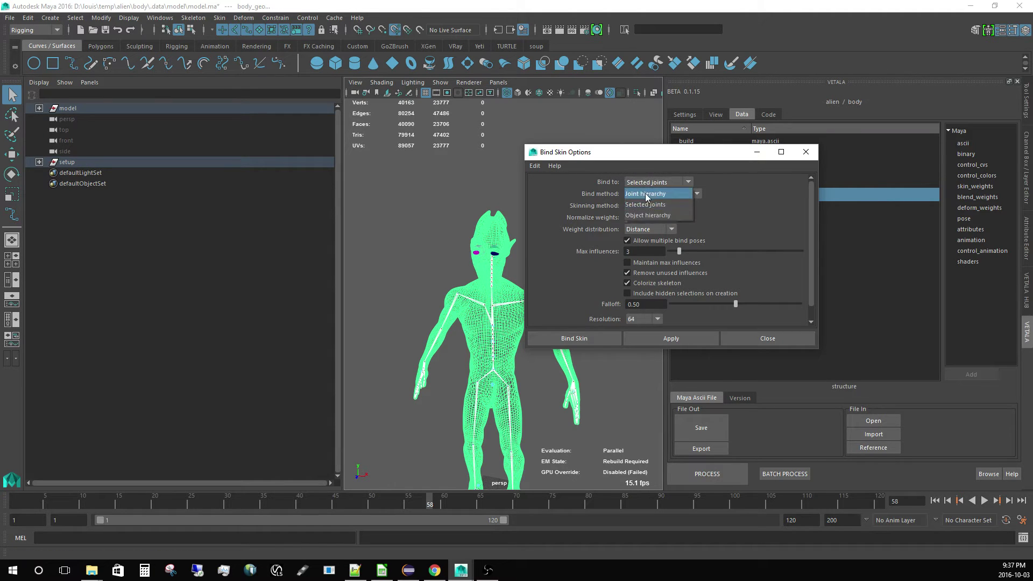
pyautogui.click(643, 194)
pyautogui.click(643, 194)
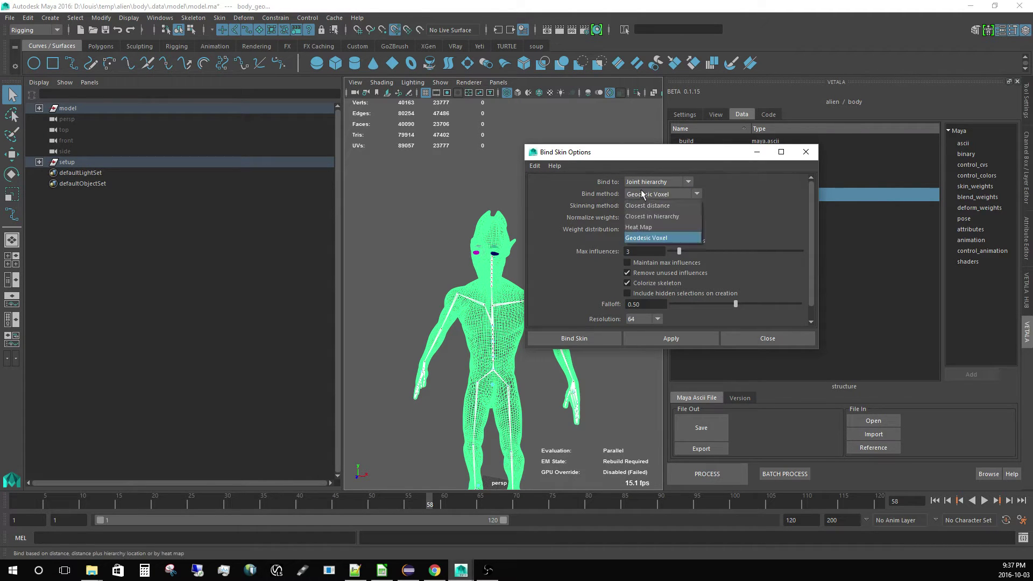
pyautogui.click(644, 227)
pyautogui.moveTo(655, 304); pyautogui.dragTo(619, 304)
pyautogui.write('.')
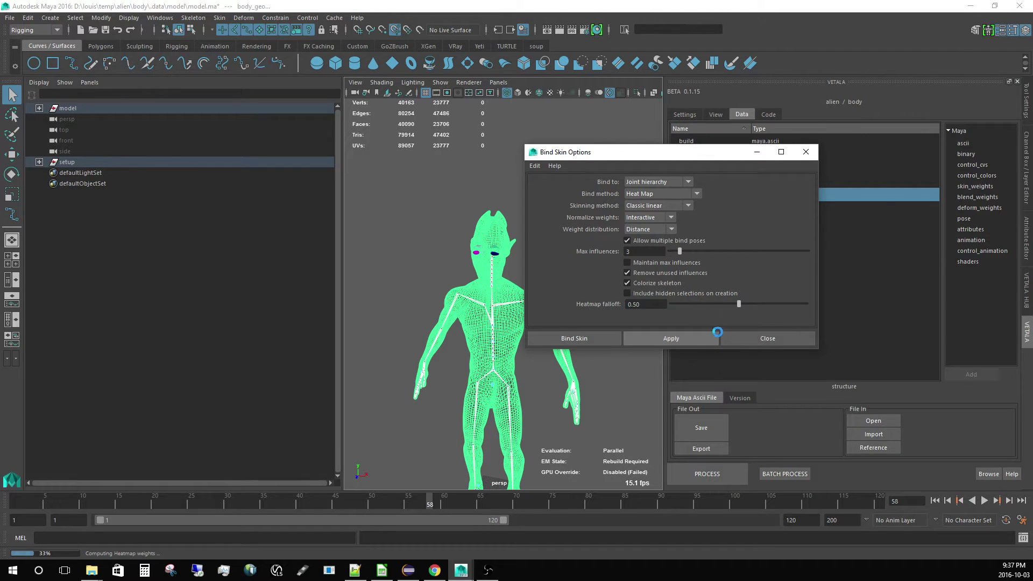
pyautogui.click(748, 339)
# Step: Rotate joint_arm_L to test the skin deformation, and undo the rotation
pyautogui.click(546, 330)
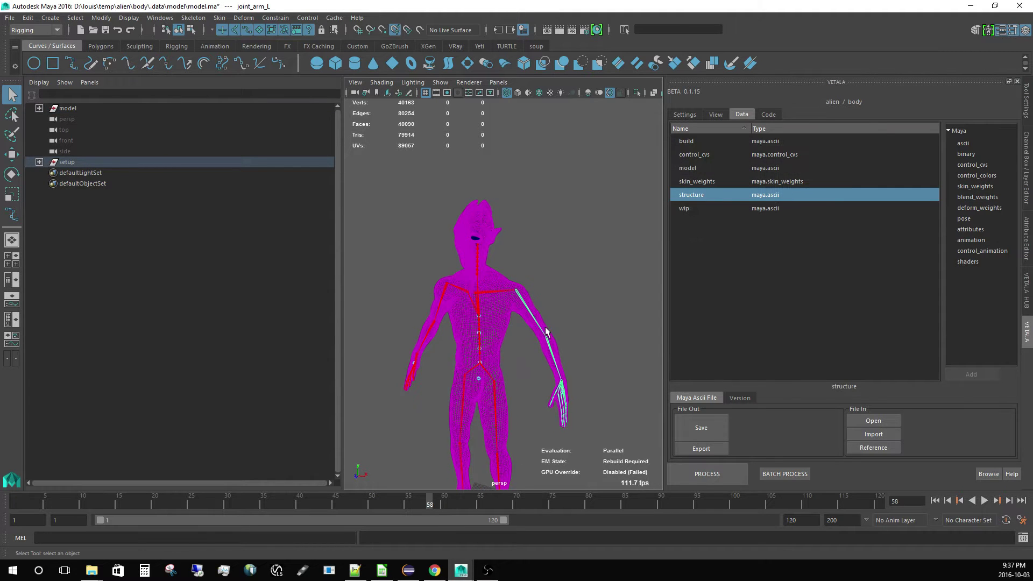
pyautogui.press('e')
pyautogui.moveTo(590, 224); pyautogui.dragTo(484, 188)
pyautogui.hotkey('ctrl', 'z')
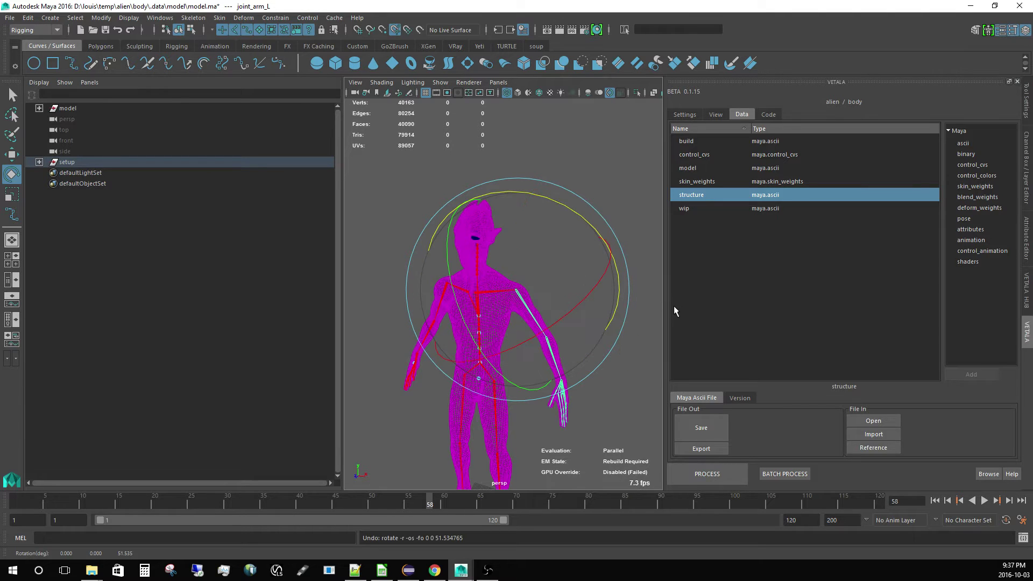
# Step: Turn on shaded display in the viewport and inspect the bound body from the front
pyautogui.press('5')
pyautogui.moveTo(592, 231)
pyautogui.mouseDown()
pyautogui.moveTo(567, 205)
pyautogui.moveTo(618, 249)
pyautogui.mouseUp()
pyautogui.click(541, 298)
pyautogui.scroll(-5, 541, 297)
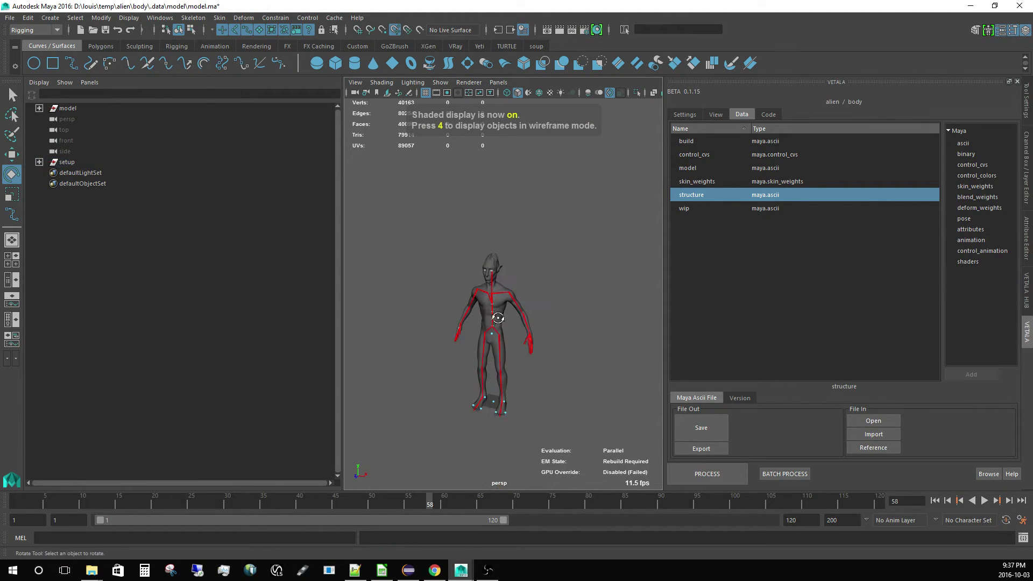
pyautogui.keyDown('alt'); pyautogui.moveTo(542, 298); pyautogui.dragTo(512, 355); pyautogui.keyUp('alt')
pyautogui.scroll(6, 513, 382)
pyautogui.keyDown('alt'); pyautogui.moveTo(513, 382); pyautogui.dragTo(422, 280, button='right'); pyautogui.keyUp('alt')
pyautogui.keyDown('alt'); pyautogui.moveTo(478, 329); pyautogui.dragTo(464, 284, button='middle'); pyautogui.keyUp('alt')
pyautogui.keyDown('alt'); pyautogui.moveTo(465, 283); pyautogui.dragTo(514, 242, button='right'); pyautogui.keyUp('alt')
pyautogui.keyDown('alt'); pyautogui.moveTo(514, 242); pyautogui.dragTo(527, 339, button='middle'); pyautogui.keyUp('alt')
# Step: Rotate joint_clavicle_L and a spine joint to test how the torso deforms, and undo the rotations
pyautogui.click(533, 311)
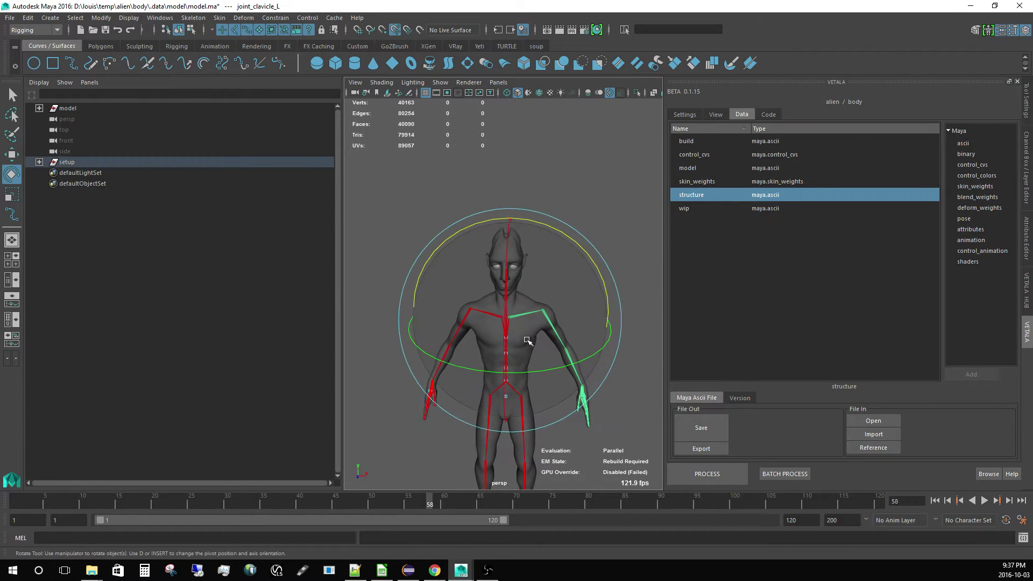
pyautogui.moveTo(583, 252); pyautogui.dragTo(571, 275)
pyautogui.click(415, 194)
pyautogui.keyDown('alt'); pyautogui.moveTo(487, 293); pyautogui.dragTo(452, 304); pyautogui.keyUp('alt')
pyautogui.keyDown('alt'); pyautogui.moveTo(468, 363); pyautogui.dragTo(500, 291, button='middle'); pyautogui.keyUp('alt')
pyautogui.keyDown('alt'); pyautogui.moveTo(499, 291); pyautogui.dragTo(524, 315, button='right'); pyautogui.keyUp('alt')
pyautogui.click(524, 300)
pyautogui.moveTo(543, 282)
pyautogui.mouseDown()
pyautogui.moveTo(558, 268)
pyautogui.moveTo(530, 255)
pyautogui.moveTo(530, 277)
pyautogui.mouseUp()
pyautogui.hotkey('ctrl', 'z')
pyautogui.click(466, 236)
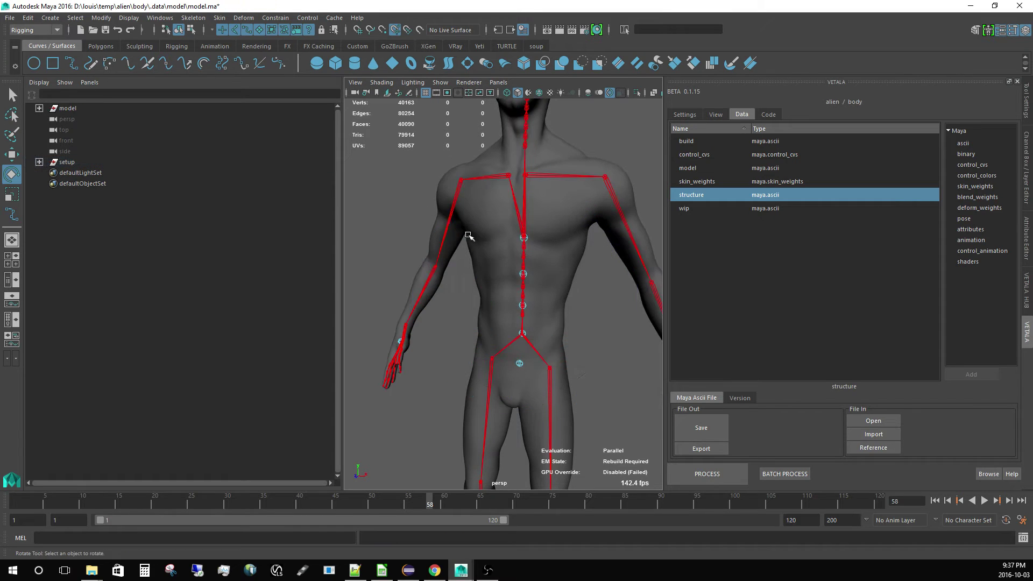
# Step: Select body_geo and export its skin weights to the skin_weights data without adding a comment
pyautogui.scroll(-5, 541, 299)
pyautogui.click(541, 300)
pyautogui.scroll(3, 542, 300)
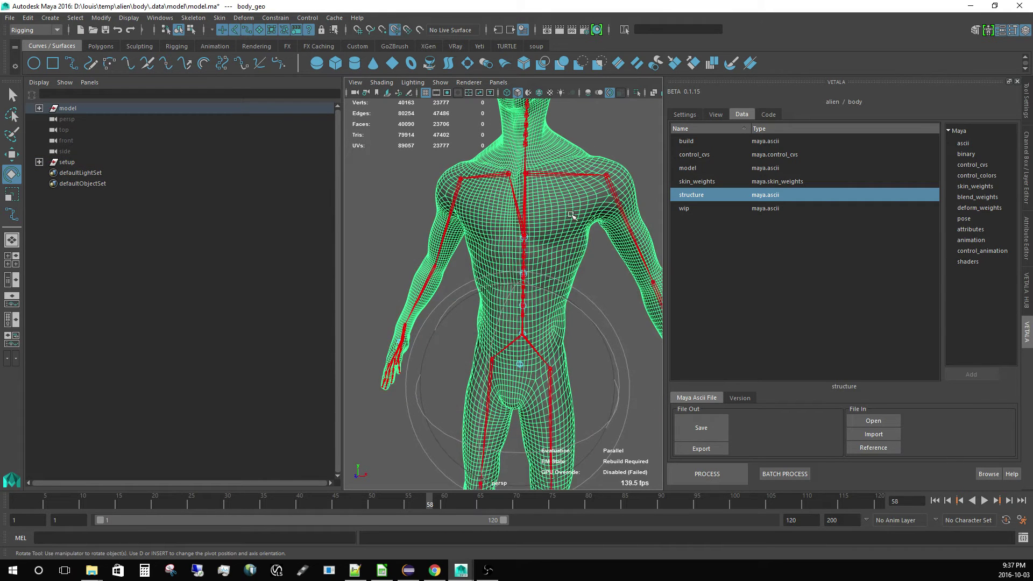
pyautogui.click(709, 182)
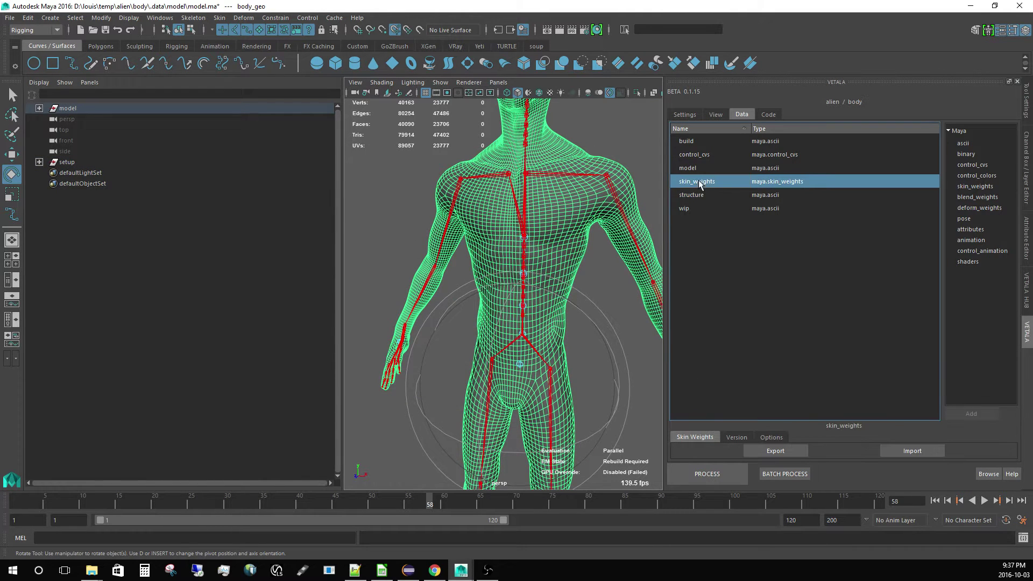
pyautogui.click(764, 451)
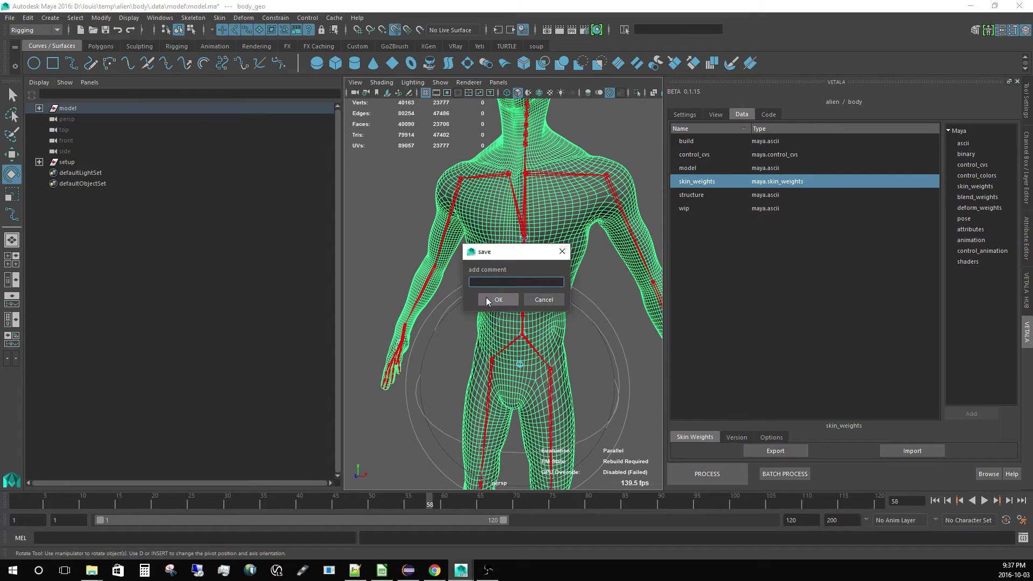
pyautogui.click(499, 301)
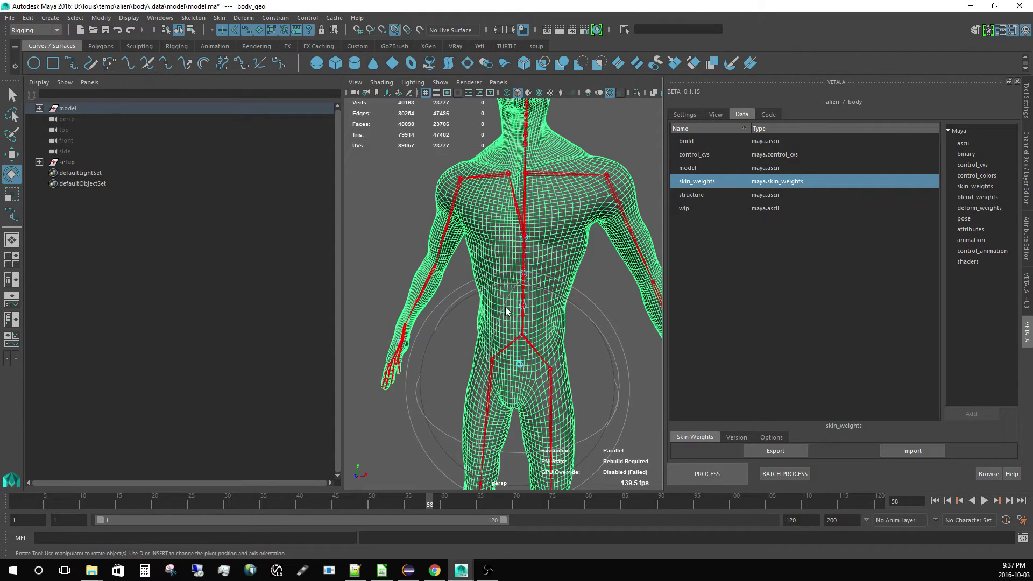
# Step: Deselect the mesh and inspect the bound body and its joints from several angles and distances
pyautogui.keyDown('alt'); pyautogui.moveTo(511, 318); pyautogui.dragTo(500, 351); pyautogui.keyUp('alt')
pyautogui.click(555, 308)
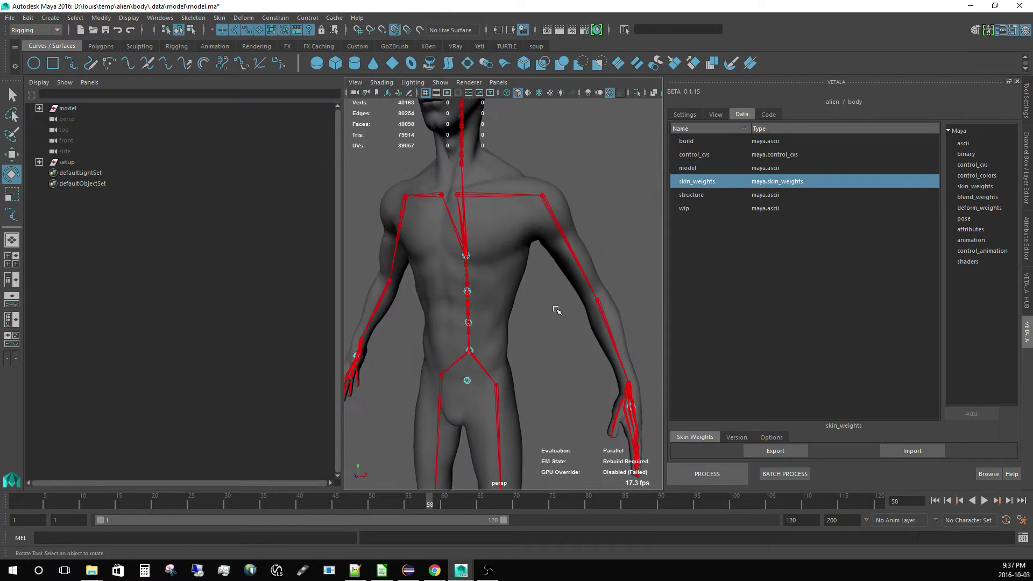
pyautogui.click(523, 259)
pyautogui.keyDown('alt'); pyautogui.moveTo(528, 278); pyautogui.dragTo(541, 293); pyautogui.keyUp('alt')
pyautogui.keyDown('alt'); pyautogui.moveTo(582, 322); pyautogui.dragTo(536, 297, button='right'); pyautogui.keyUp('alt')
pyautogui.click(574, 228)
pyautogui.keyDown('alt'); pyautogui.moveTo(570, 231); pyautogui.dragTo(473, 250); pyautogui.keyUp('alt')
pyautogui.keyDown('alt'); pyautogui.moveTo(473, 250); pyautogui.dragTo(493, 306, button='right'); pyautogui.keyUp('alt')
pyautogui.keyDown('alt'); pyautogui.moveTo(493, 305); pyautogui.dragTo(512, 298); pyautogui.keyUp('alt')
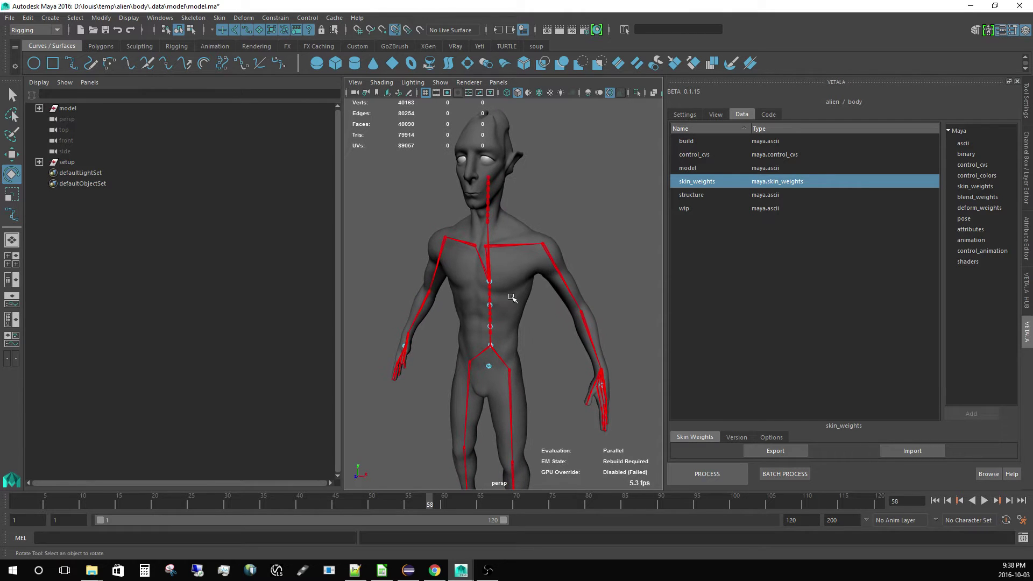
# Step: Check the version history of the structure data, looking at versions 2 and 3
pyautogui.click(720, 195)
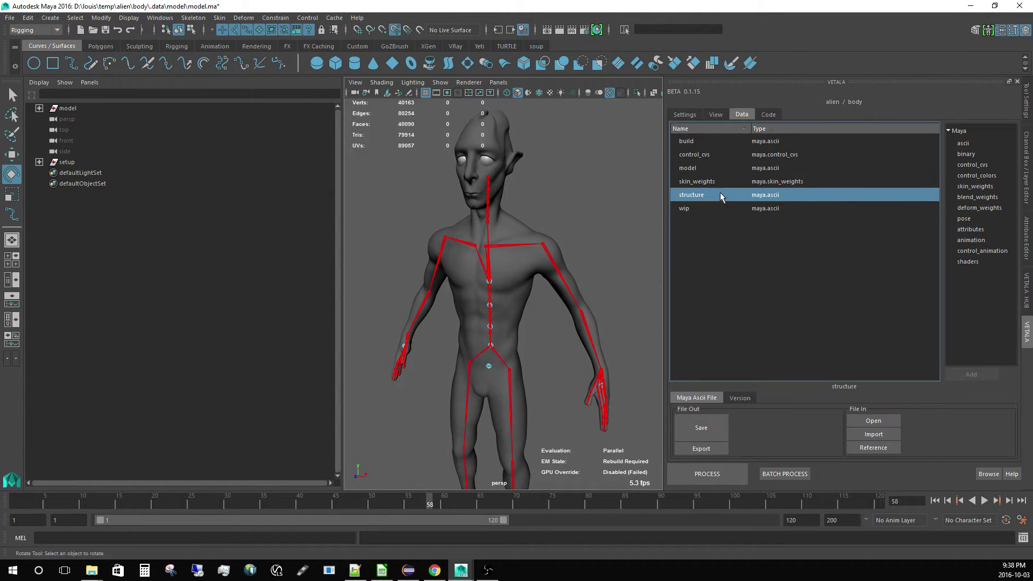
pyautogui.click(733, 402)
pyautogui.click(741, 362)
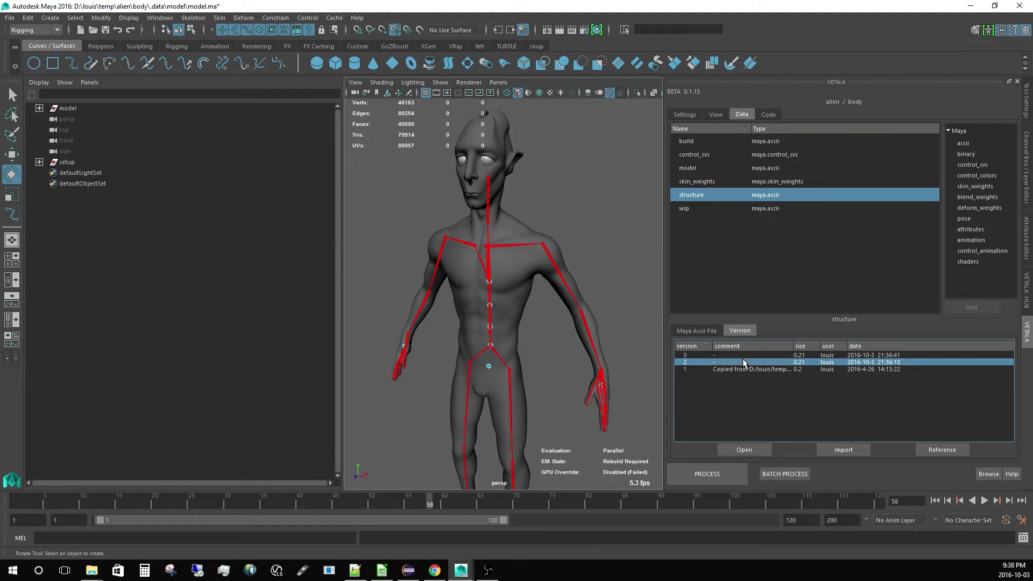
pyautogui.click(742, 355)
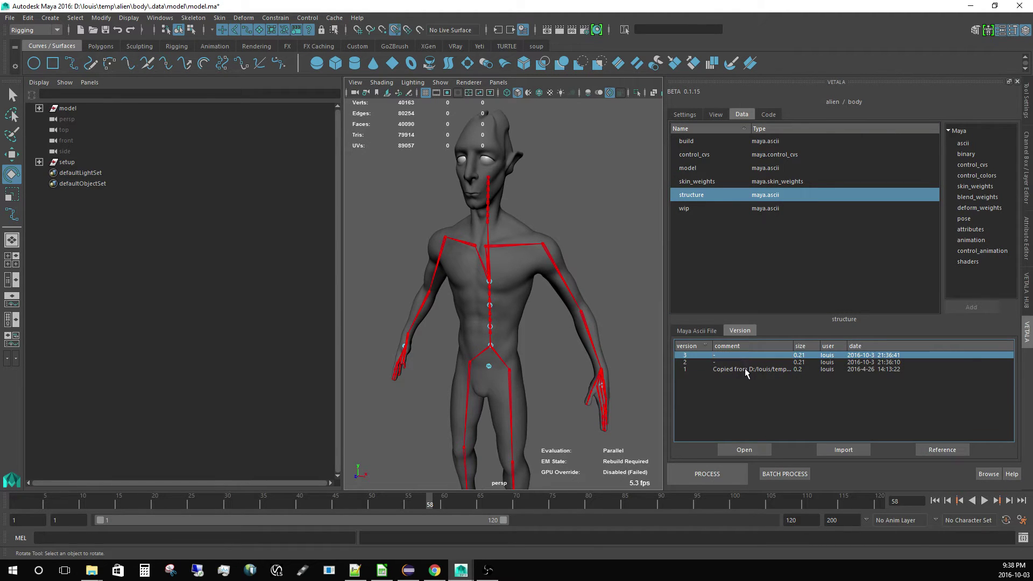
# Step: Save the current scene as the wip data file without a comment
pyautogui.click(691, 212)
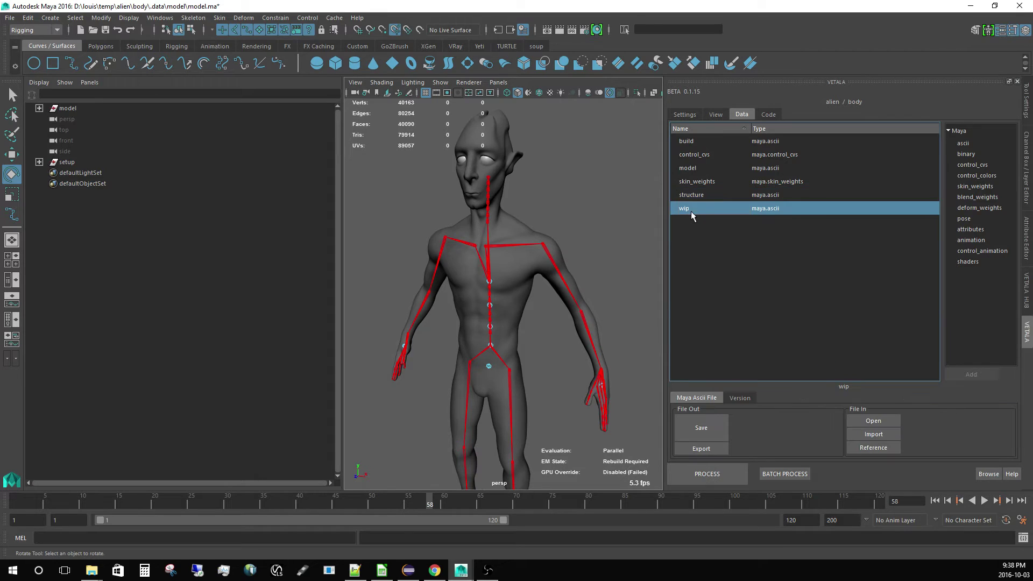
pyautogui.click(702, 428)
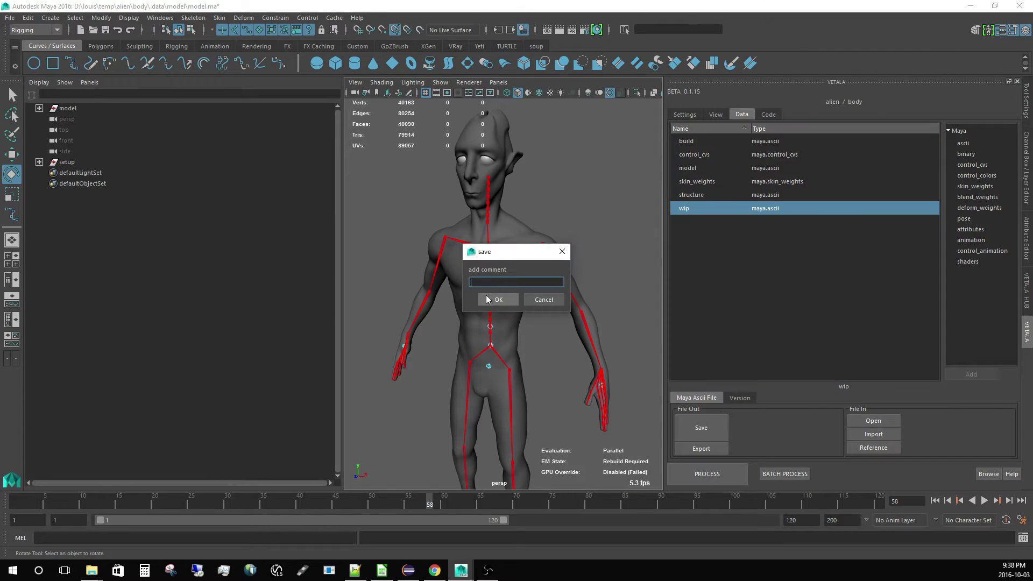
pyautogui.click(492, 297)
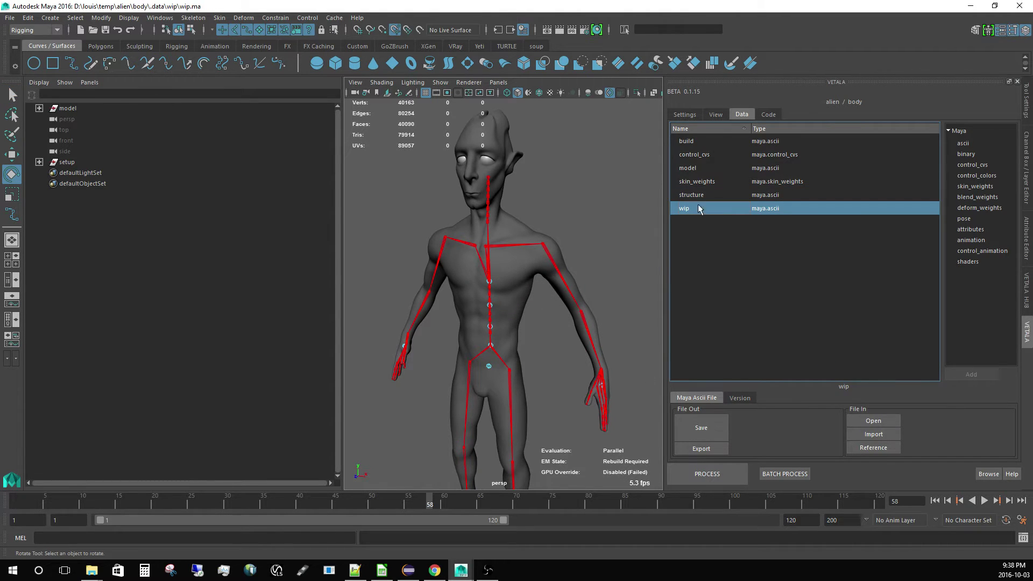
# Step: Run the alien body's rig build process, accepting to continue with unsaved changes
pyautogui.keyDown('alt'); pyautogui.moveTo(575, 253); pyautogui.dragTo(516, 369, button='right'); pyautogui.keyUp('alt')
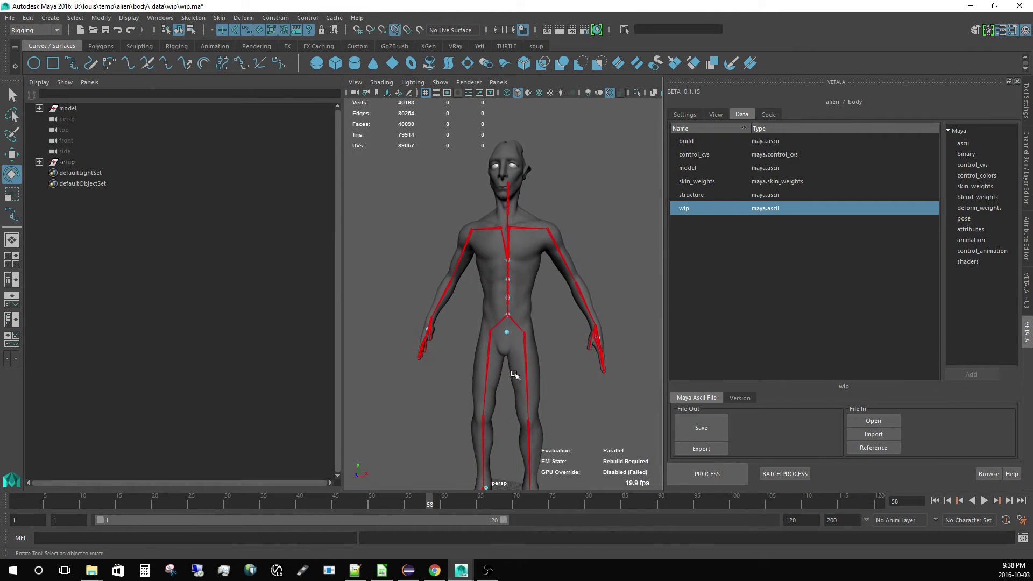
pyautogui.keyDown('alt'); pyautogui.moveTo(567, 318); pyautogui.dragTo(538, 318, button='right'); pyautogui.keyUp('alt')
pyautogui.keyDown('alt'); pyautogui.moveTo(539, 318); pyautogui.dragTo(528, 318); pyautogui.keyUp('alt')
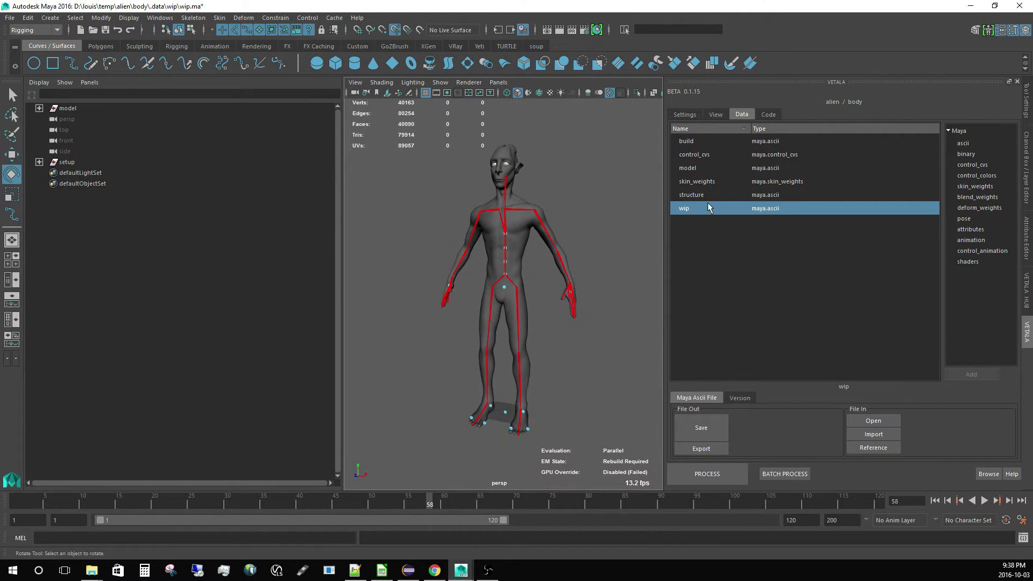
pyautogui.click(705, 476)
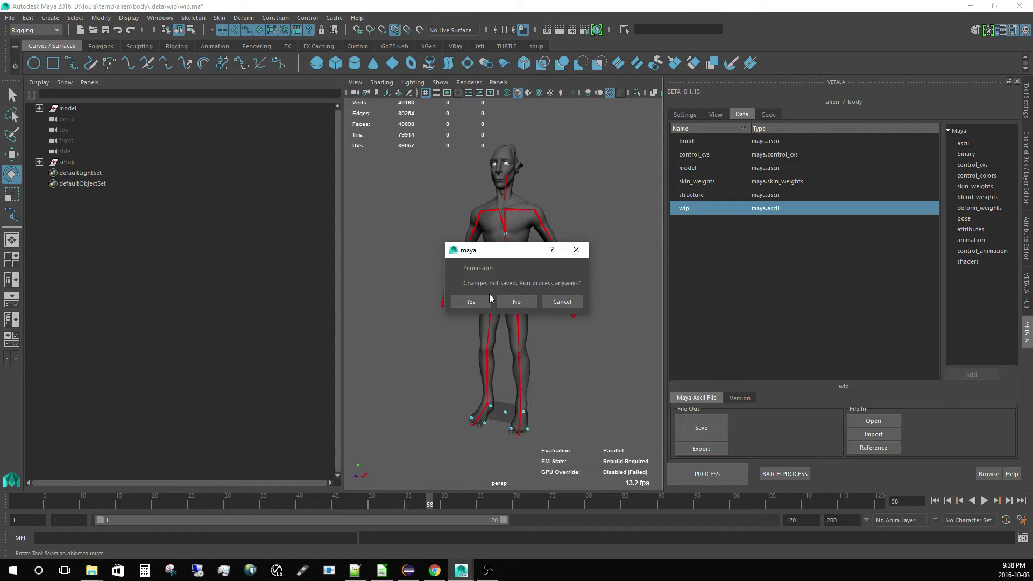
pyautogui.click(476, 302)
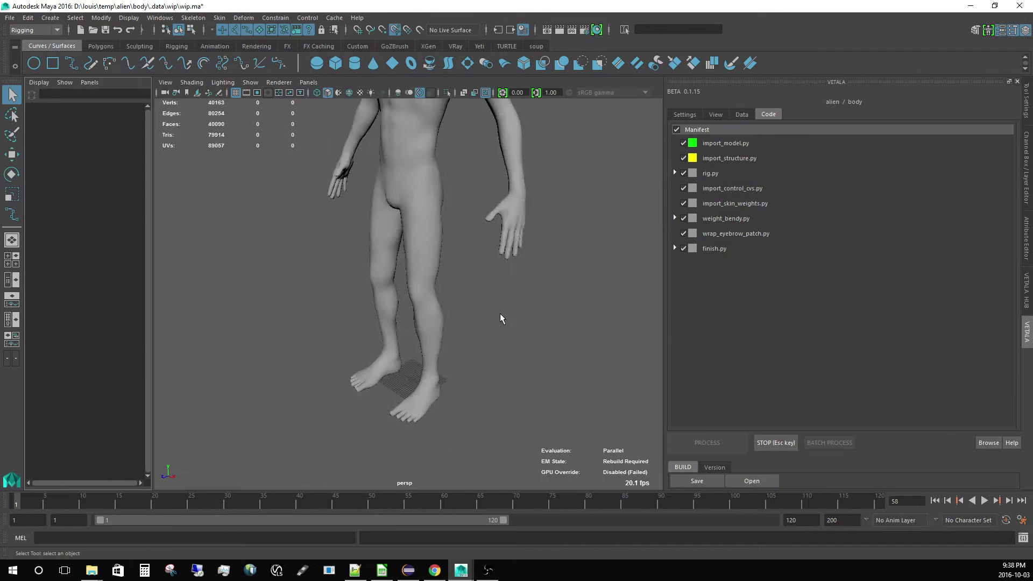
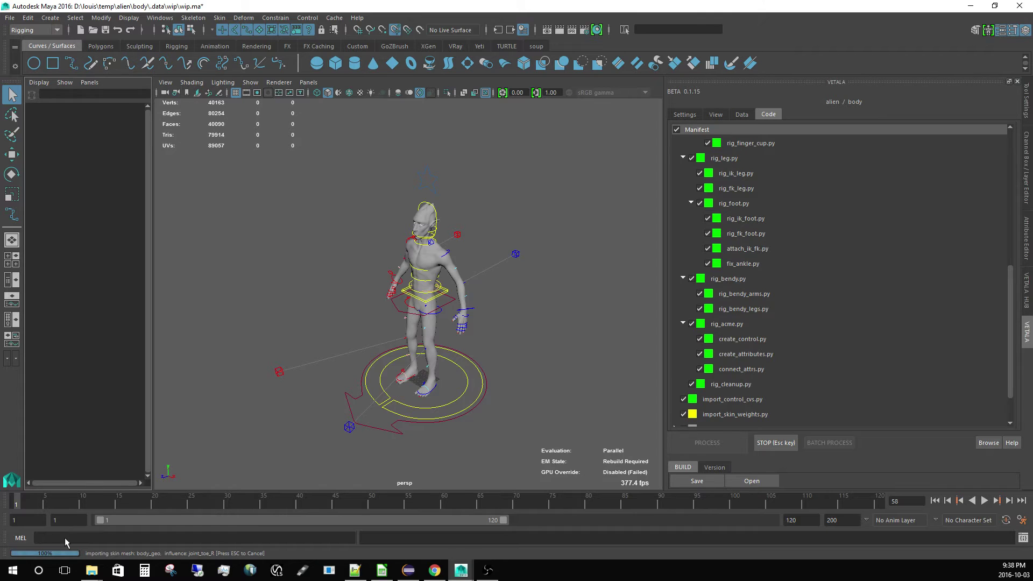
# Step: Examine the generated rig, try the Move tool on the left hand control, and undo the change
pyautogui.keyDown('alt'); pyautogui.moveTo(243, 335); pyautogui.dragTo(253, 357, button='right'); pyautogui.keyUp('alt')
pyautogui.keyDown('alt'); pyautogui.moveTo(253, 357); pyautogui.dragTo(285, 328); pyautogui.keyUp('alt')
pyautogui.keyDown('alt'); pyautogui.moveTo(285, 328); pyautogui.dragTo(390, 341, button='right'); pyautogui.keyUp('alt')
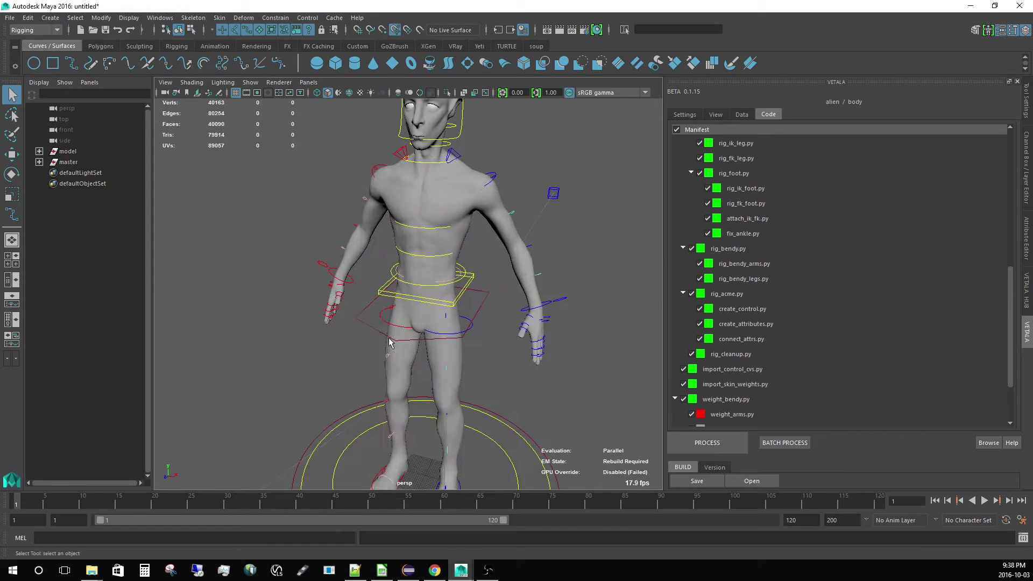
pyautogui.keyDown('alt'); pyautogui.moveTo(540, 314); pyautogui.dragTo(509, 315, button='middle'); pyautogui.keyUp('alt')
pyautogui.keyDown('alt'); pyautogui.moveTo(509, 315); pyautogui.dragTo(519, 278); pyautogui.keyUp('alt')
pyautogui.click(518, 289)
pyautogui.press('w')
pyautogui.hotkey('ctrl', 'z')
pyautogui.click(561, 352)
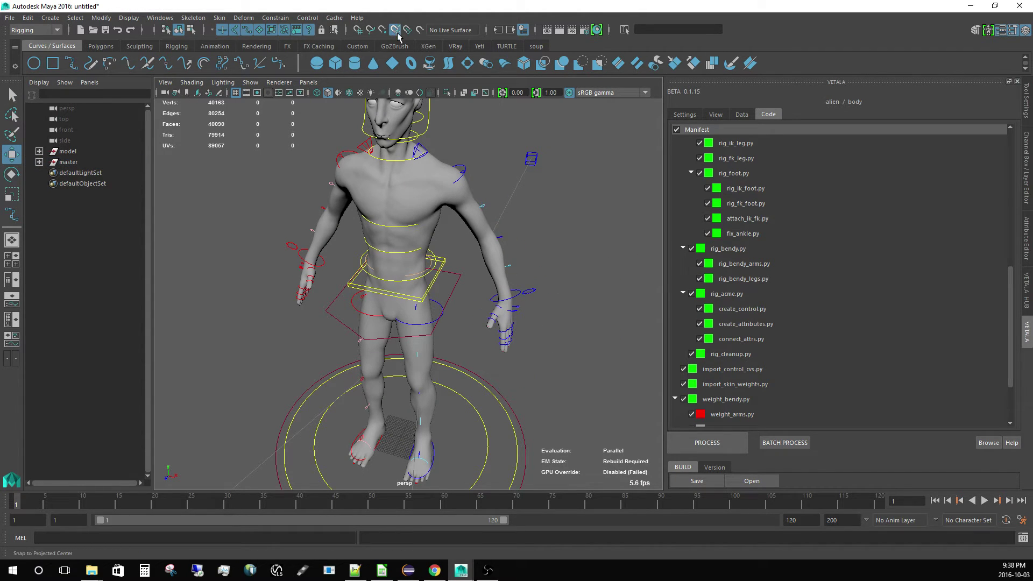
# Step: Move CNT_ARM_BTM_1_L inward and up to test the left arm's deformation, and undo the move
pyautogui.click(521, 294)
pyautogui.moveTo(521, 293); pyautogui.dragTo(503, 272)
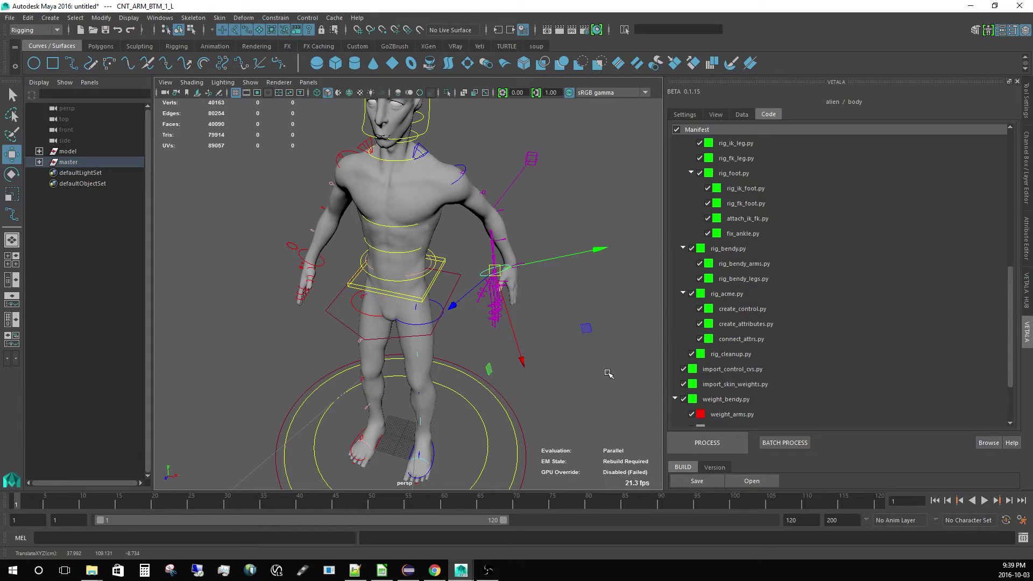
pyautogui.hotkey('ctrl', 'z')
pyautogui.hotkey('ctrl', 'z')
pyautogui.hotkey('ctrl', 'z')
pyautogui.hotkey('ctrl', 'z')
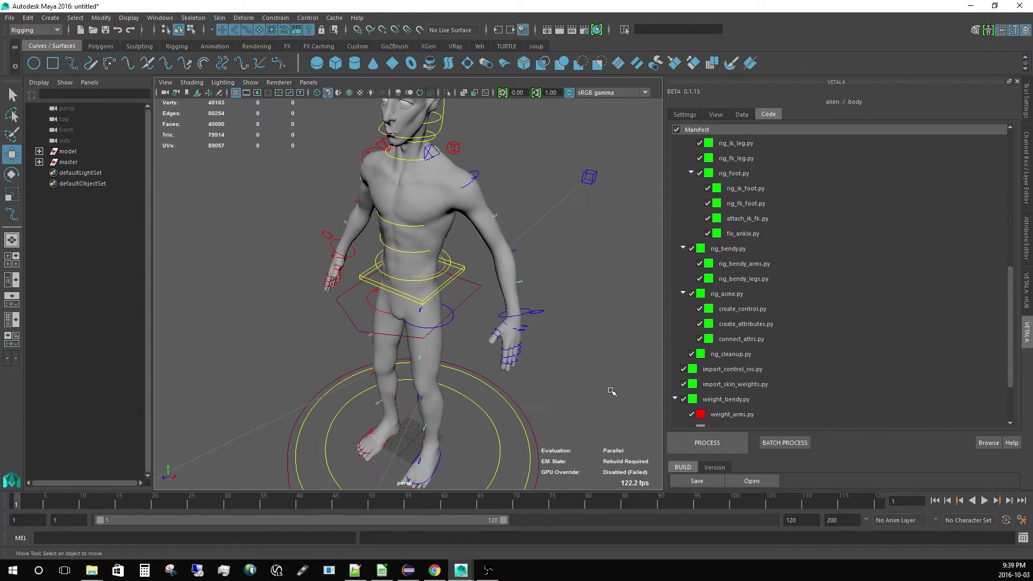
# Step: Disable weight_bendy.py in the code manifest and run the build process again despite unsaved changes
pyautogui.click(728, 414)
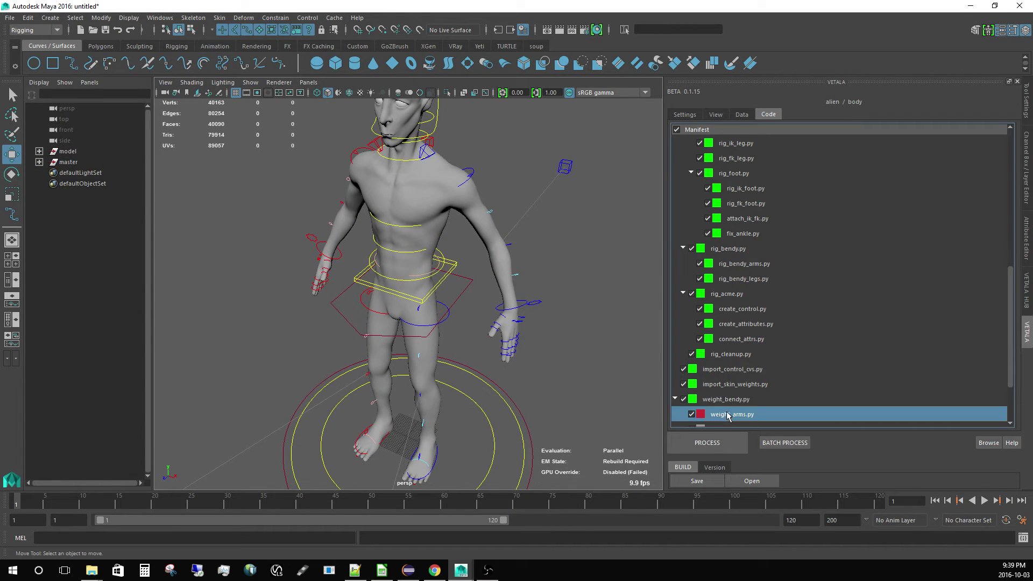
pyautogui.click(683, 399)
pyautogui.click(697, 443)
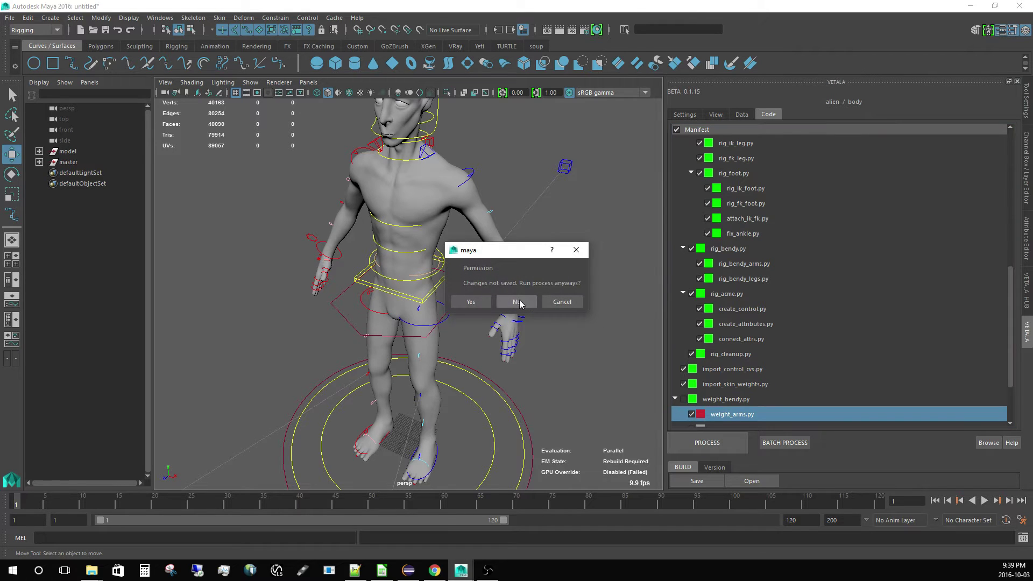
pyautogui.click(477, 306)
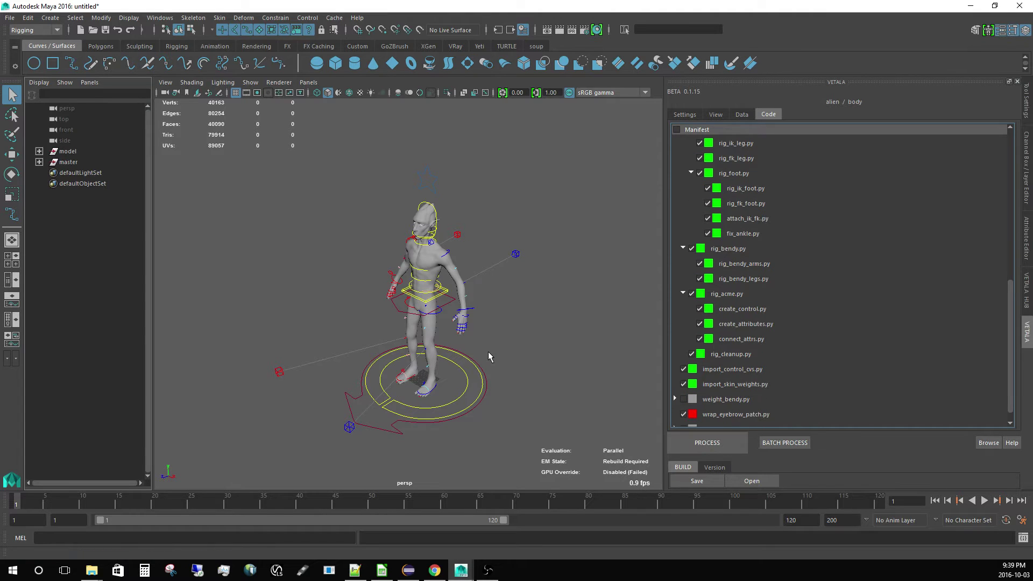
# Step: Move CNT_ARM_BTM_1_L on the rebuilt rig to test whether the left hand mesh follows the control
pyautogui.scroll(5, 487, 349)
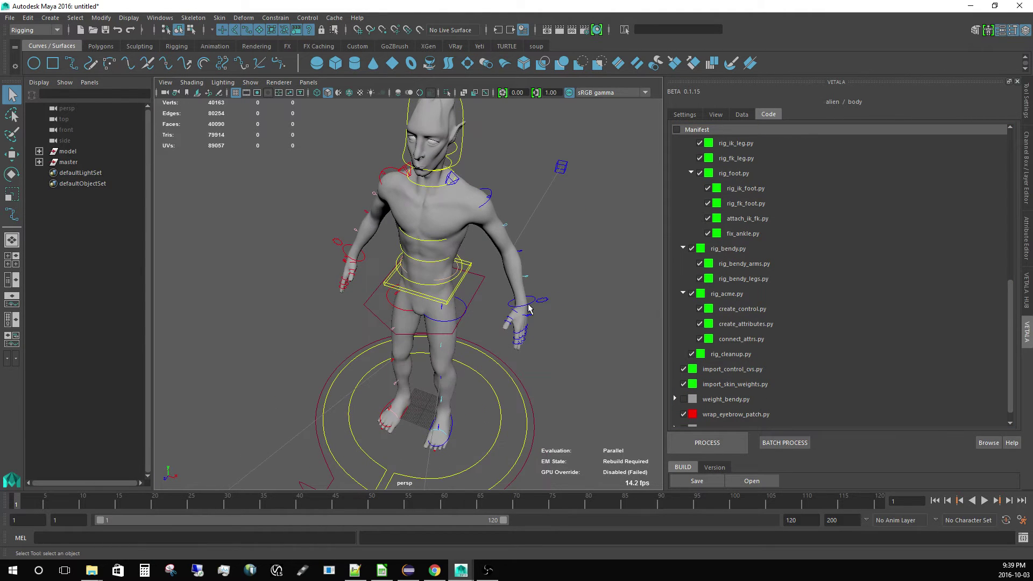
pyautogui.click(529, 314)
pyautogui.keyDown('alt'); pyautogui.moveTo(529, 315); pyautogui.dragTo(535, 309); pyautogui.keyUp('alt')
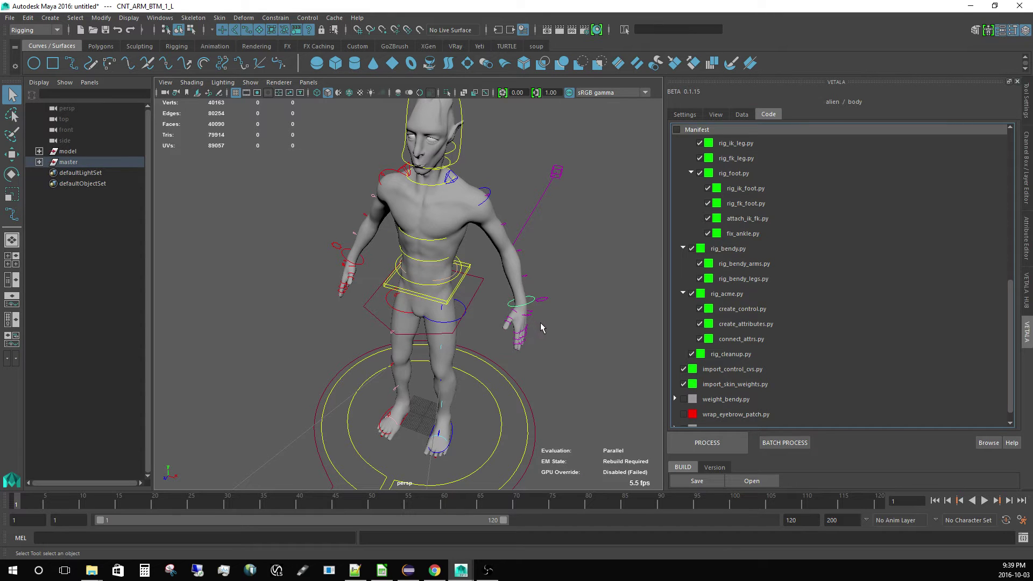
pyautogui.scroll(5, 527, 316)
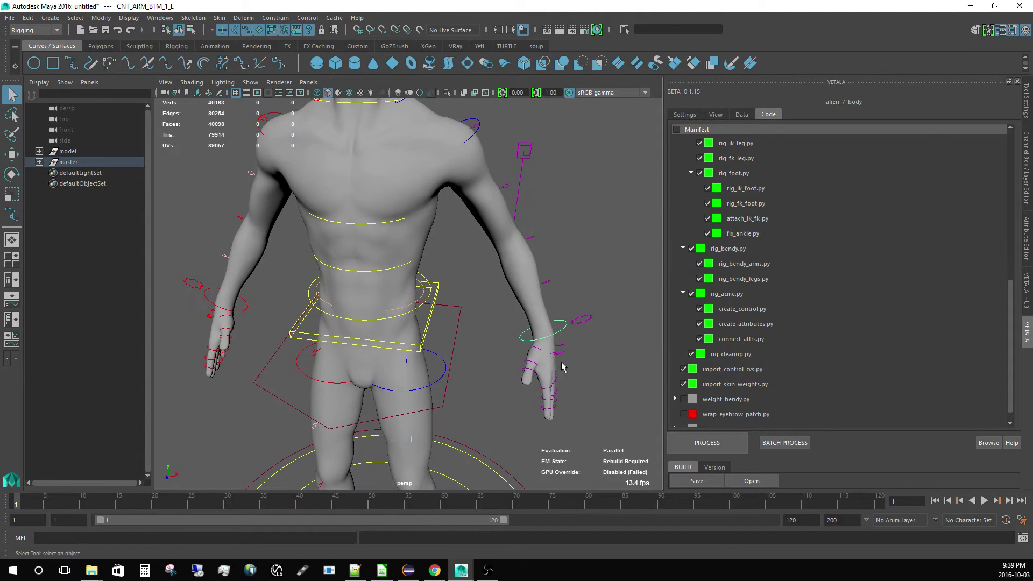
pyautogui.press('w')
pyautogui.moveTo(544, 328)
pyautogui.mouseDown()
pyautogui.moveTo(526, 322)
pyautogui.moveTo(563, 376)
pyautogui.moveTo(517, 323)
pyautogui.moveTo(547, 378)
pyautogui.moveTo(565, 326)
pyautogui.moveTo(429, 312)
pyautogui.moveTo(547, 333)
pyautogui.mouseUp()
# Step: Open the structure data file and reference the model data into it
pyautogui.click(740, 118)
pyautogui.click(704, 195)
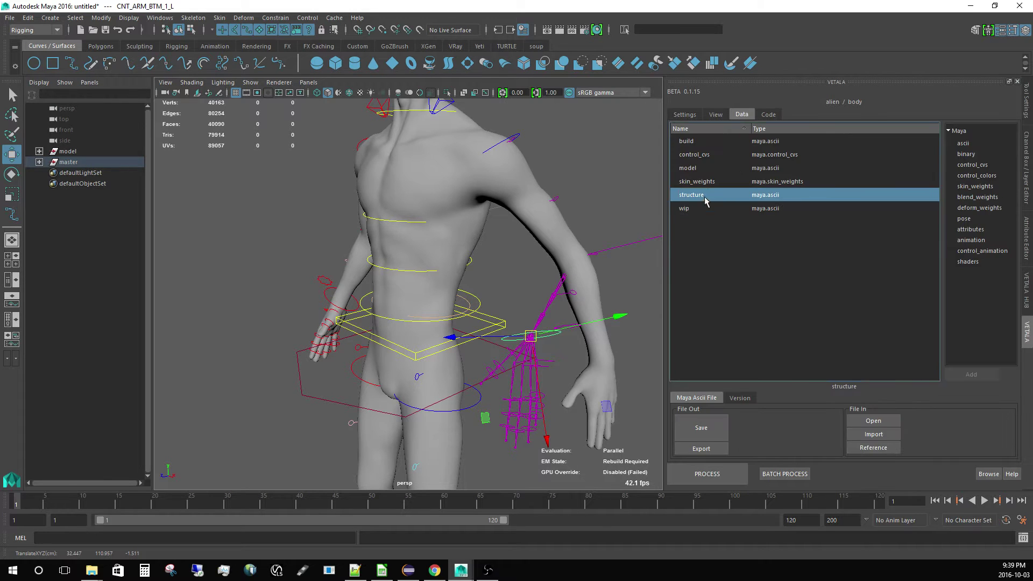
pyautogui.click(873, 422)
pyautogui.click(471, 302)
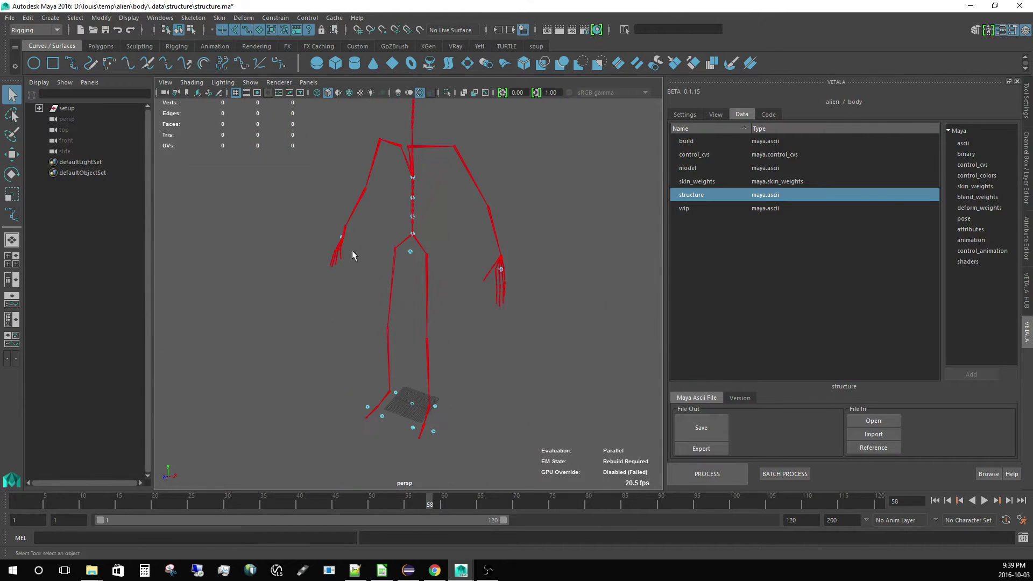
pyautogui.click(700, 168)
pyautogui.click(874, 447)
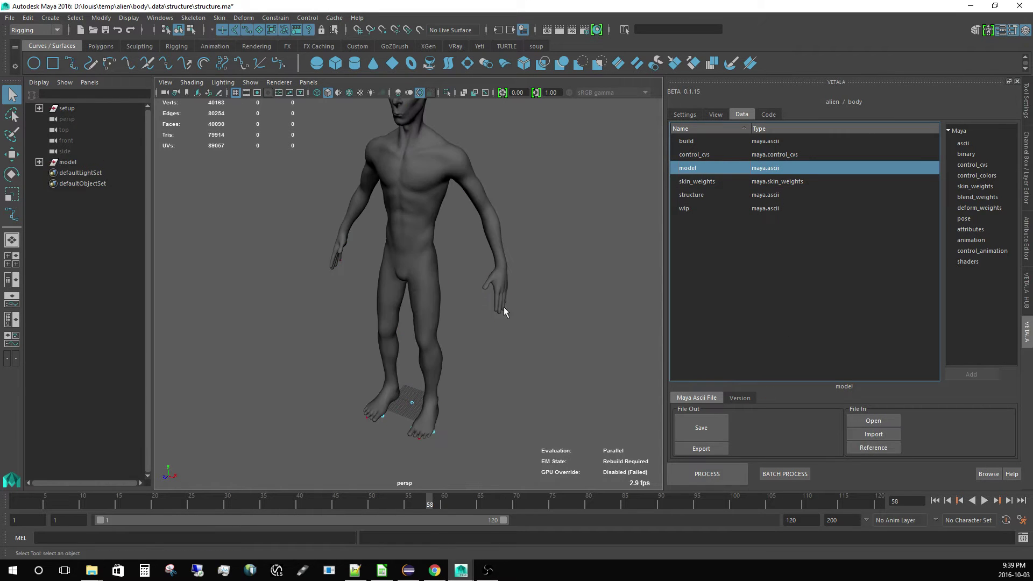
# Step: Show the body in wireframe, reveal joint_elbow_L in a widened Outliner, and select and frame joint_pelvis
pyautogui.press('4')
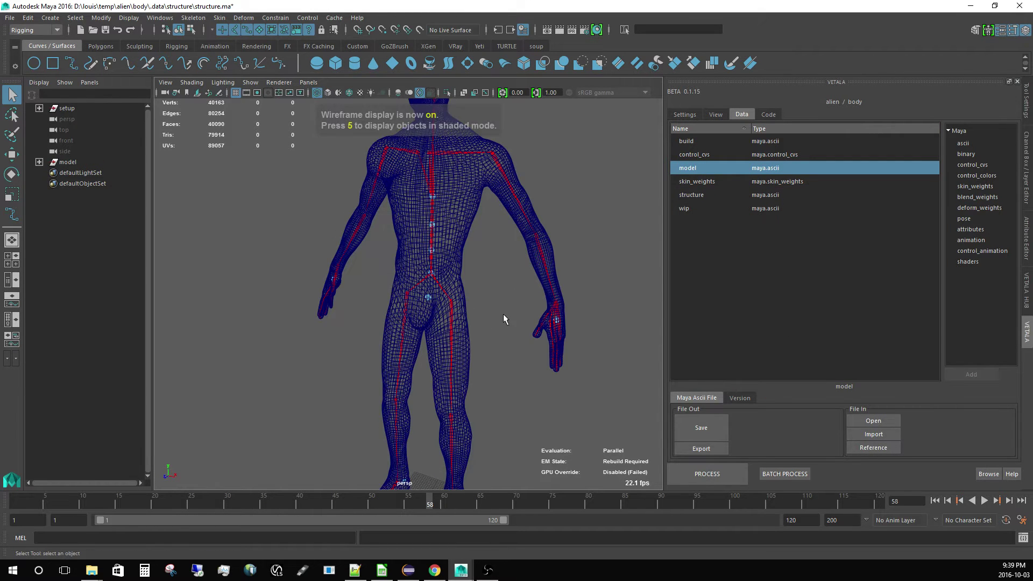
pyautogui.click(451, 305)
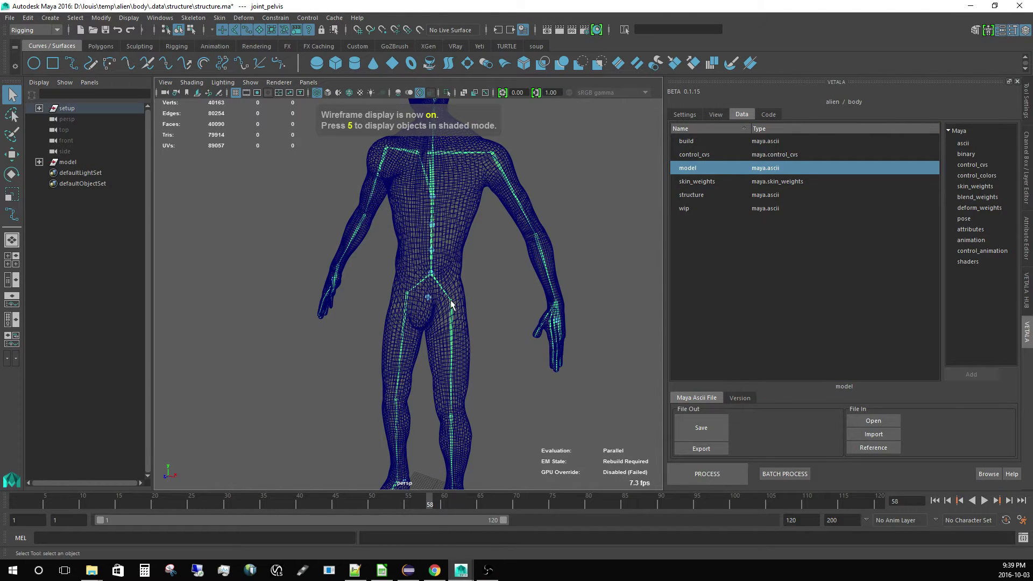
pyautogui.click(531, 258)
pyautogui.keyDown('alt'); pyautogui.moveTo(532, 258); pyautogui.dragTo(376, 253); pyautogui.keyUp('alt')
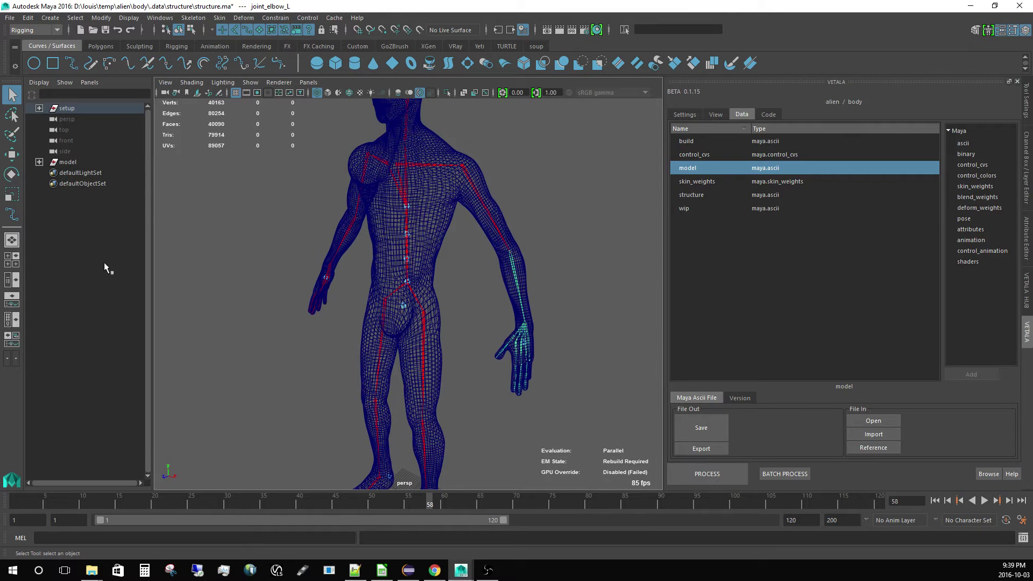
pyautogui.press('f')
pyautogui.moveTo(151, 267); pyautogui.dragTo(360, 267)
pyautogui.click(189, 259)
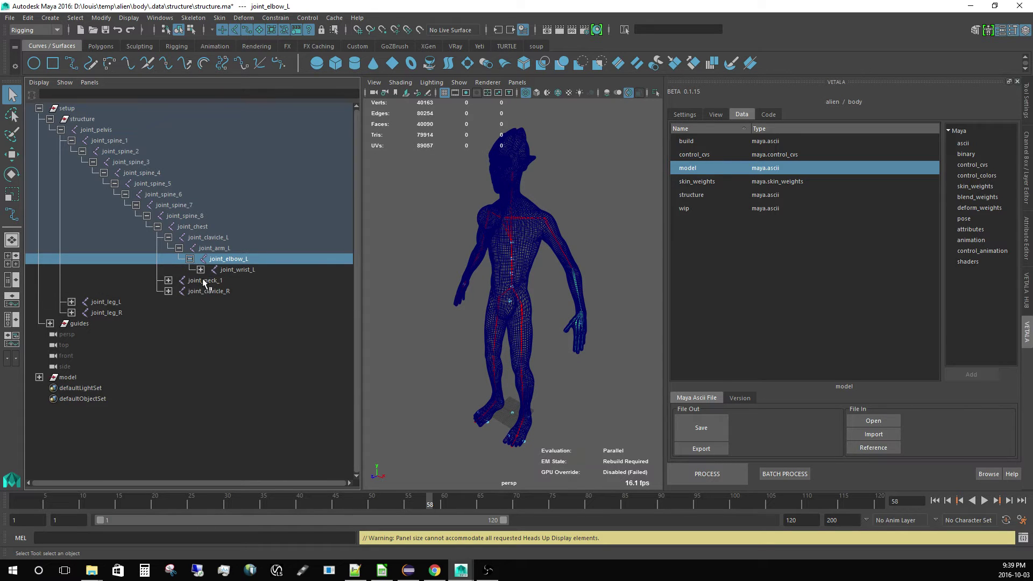
pyautogui.click(100, 131)
pyautogui.press('f')
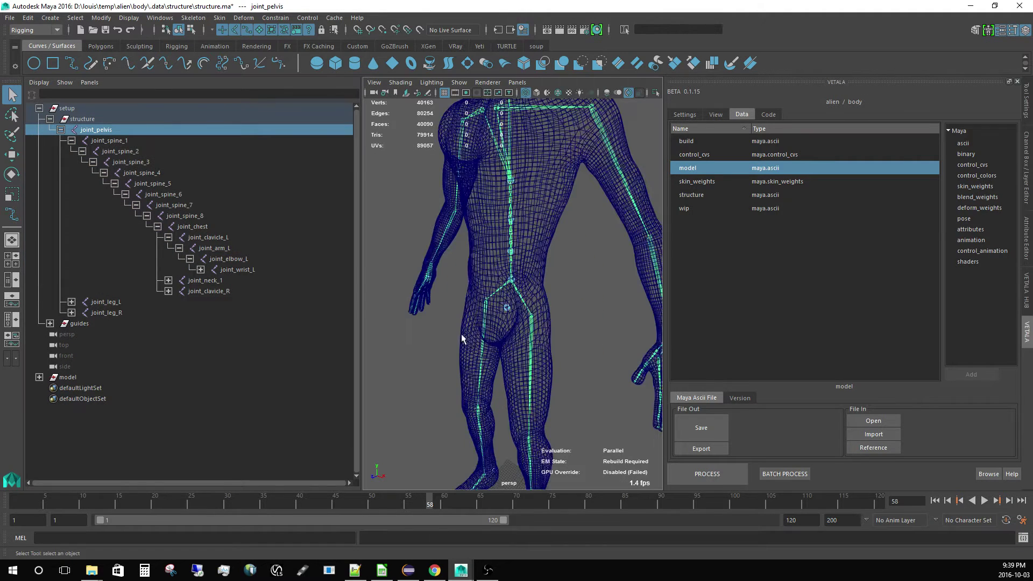
# Step: Bind the body mesh to the joint_pelvis hierarchy using the Heat Map method, Classic linear skinning and 3 max influences
pyautogui.keyDown('shift'); pyautogui.click(537, 235); pyautogui.keyUp('shift')
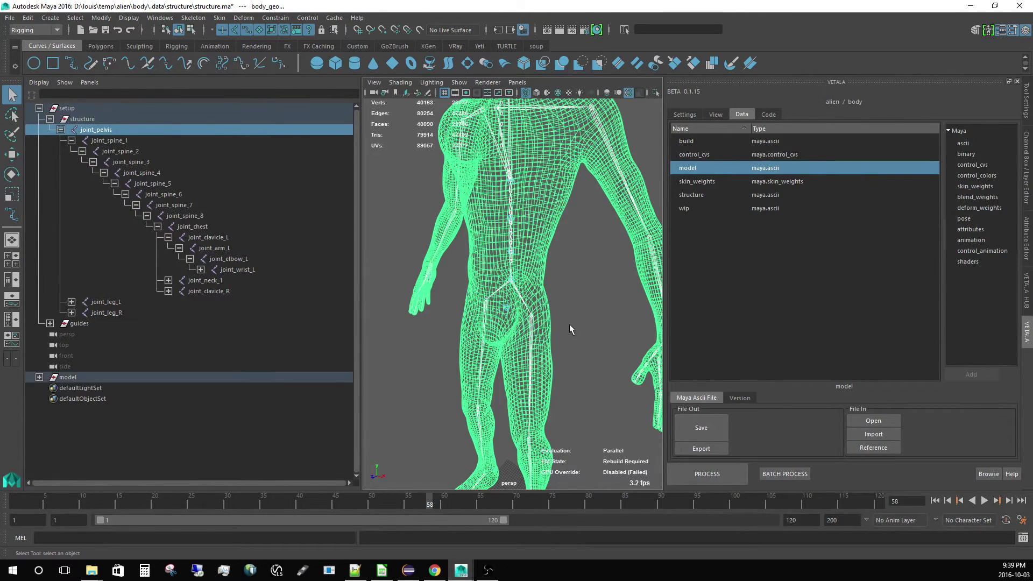
pyautogui.press('f')
pyautogui.click(219, 17)
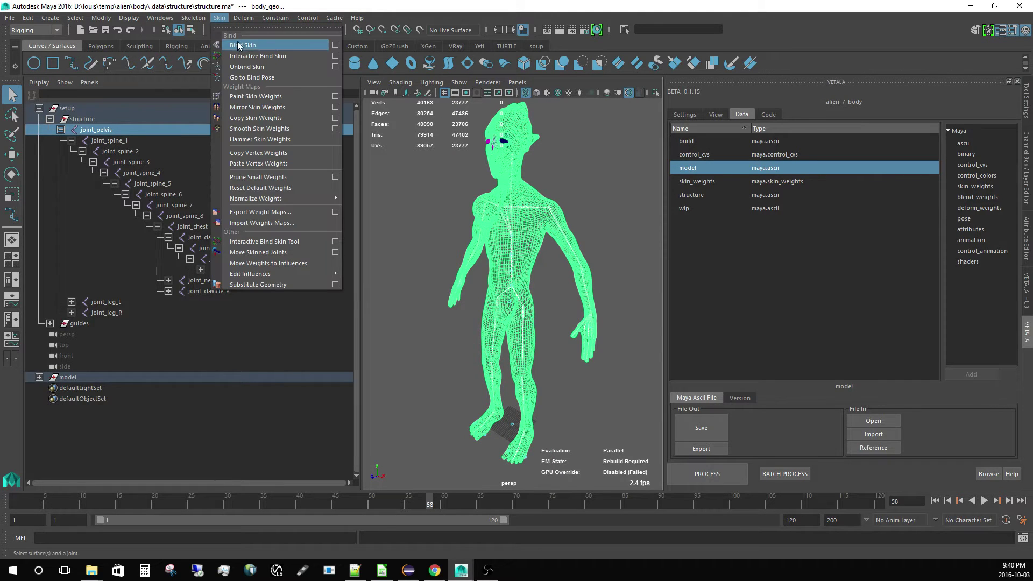
pyautogui.click(335, 45)
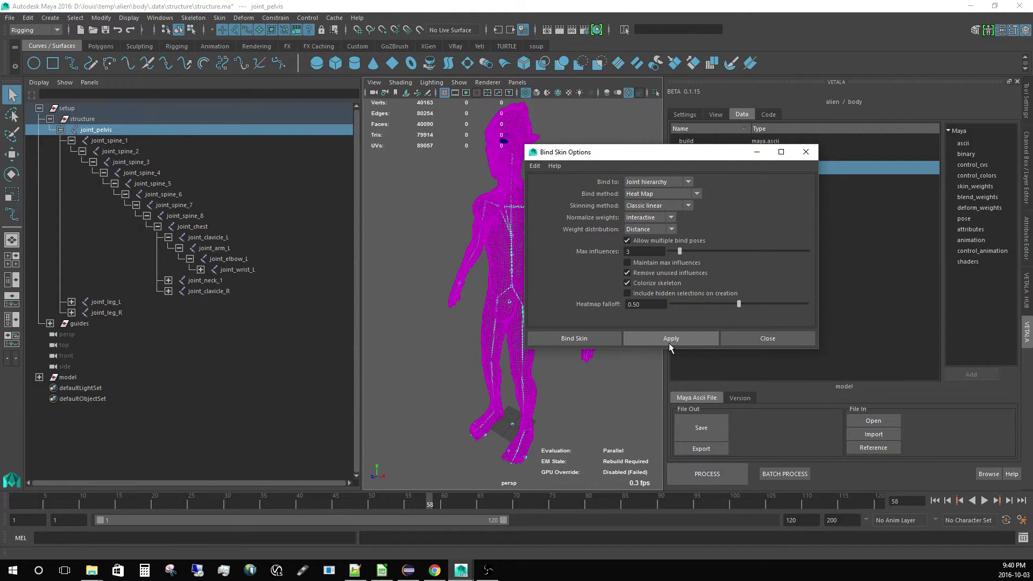
pyautogui.click(730, 336)
# Step: Try rotating joint_elbow_L to test whether the forearm mesh follows, and undo the rotation
pyautogui.click(572, 279)
pyautogui.keyDown('alt'); pyautogui.moveTo(595, 288); pyautogui.dragTo(580, 306); pyautogui.keyUp('alt')
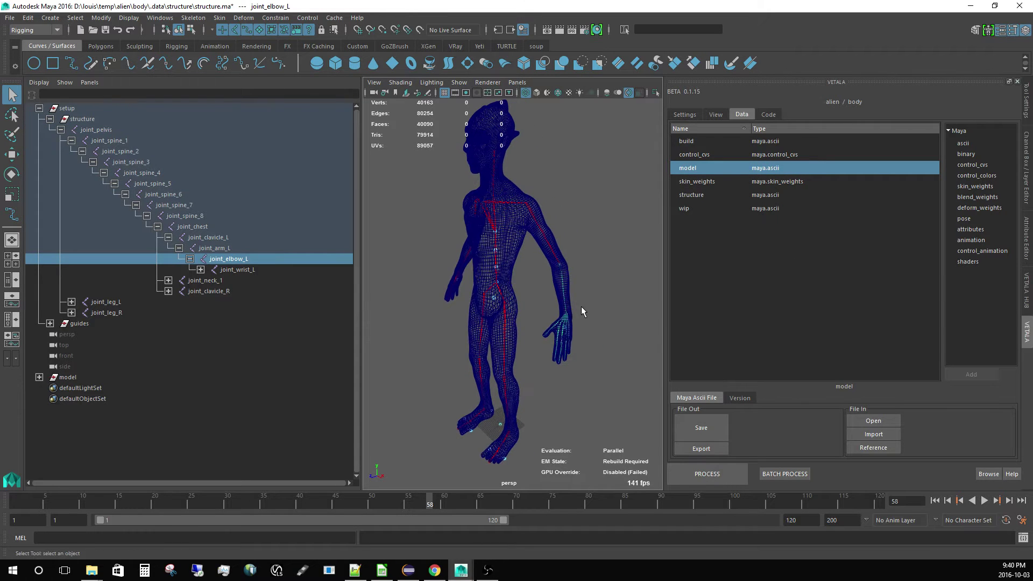
pyautogui.press('e')
pyautogui.moveTo(480, 303); pyautogui.dragTo(608, 318)
pyautogui.keyDown('alt'); pyautogui.moveTo(608, 318); pyautogui.dragTo(564, 322, button='middle'); pyautogui.keyUp('alt')
pyautogui.keyDown('alt'); pyautogui.moveTo(565, 322); pyautogui.dragTo(581, 325, button='right'); pyautogui.keyUp('alt')
pyautogui.keyDown('alt'); pyautogui.moveTo(581, 325); pyautogui.dragTo(557, 281); pyautogui.keyUp('alt')
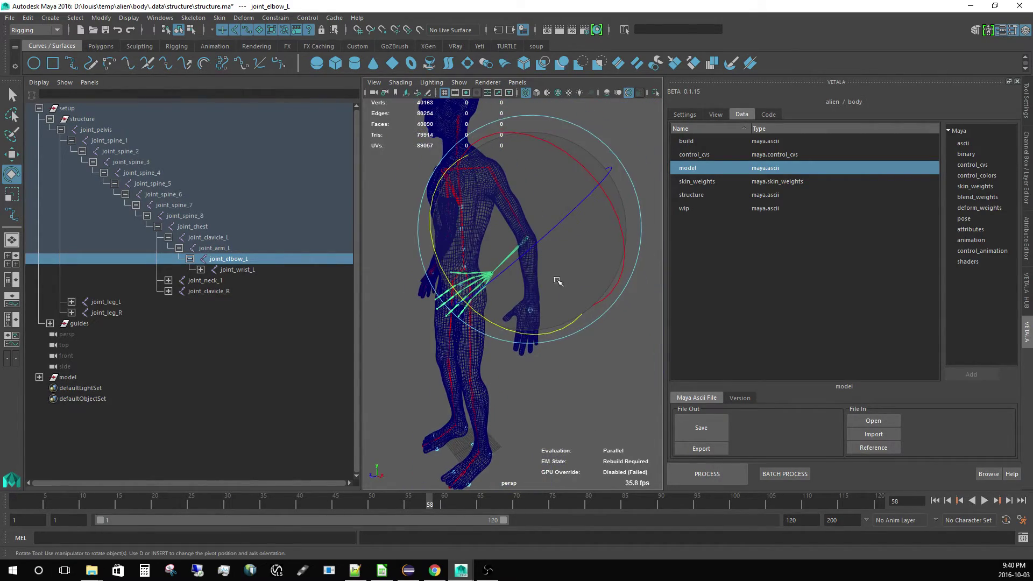
pyautogui.hotkey('ctrl', 'z')
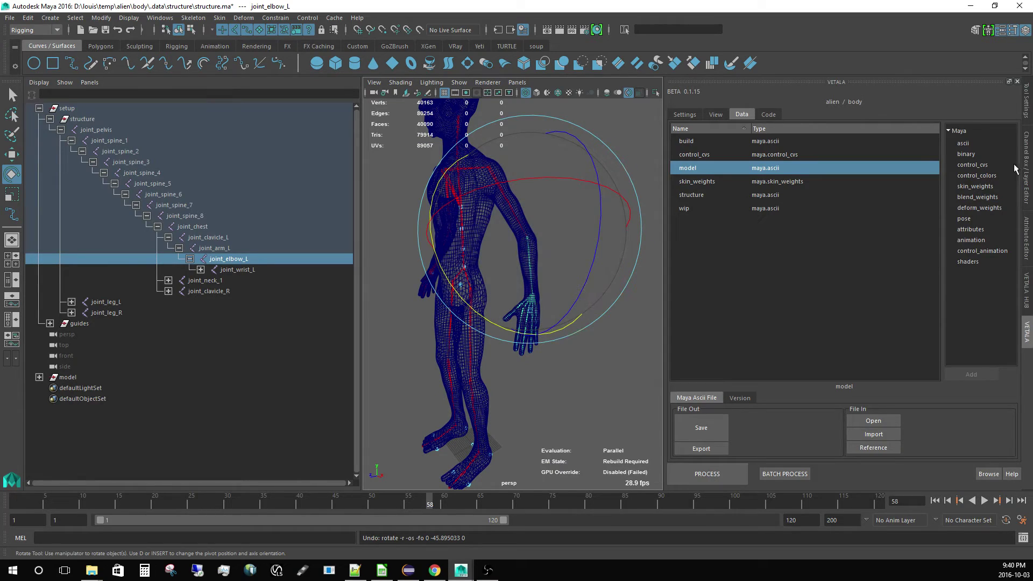
# Step: Display the channel attributes and select joint_pelvis to inspect its connections to the skin
pyautogui.click(1027, 177)
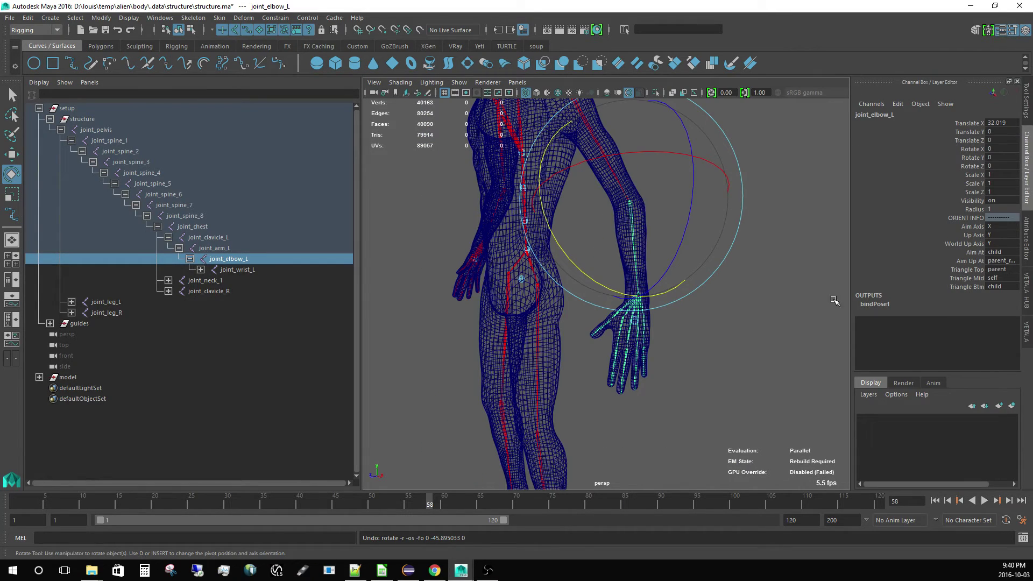
pyautogui.keyDown('alt'); pyautogui.moveTo(717, 373); pyautogui.dragTo(721, 399); pyautogui.keyUp('alt')
pyautogui.click(647, 382)
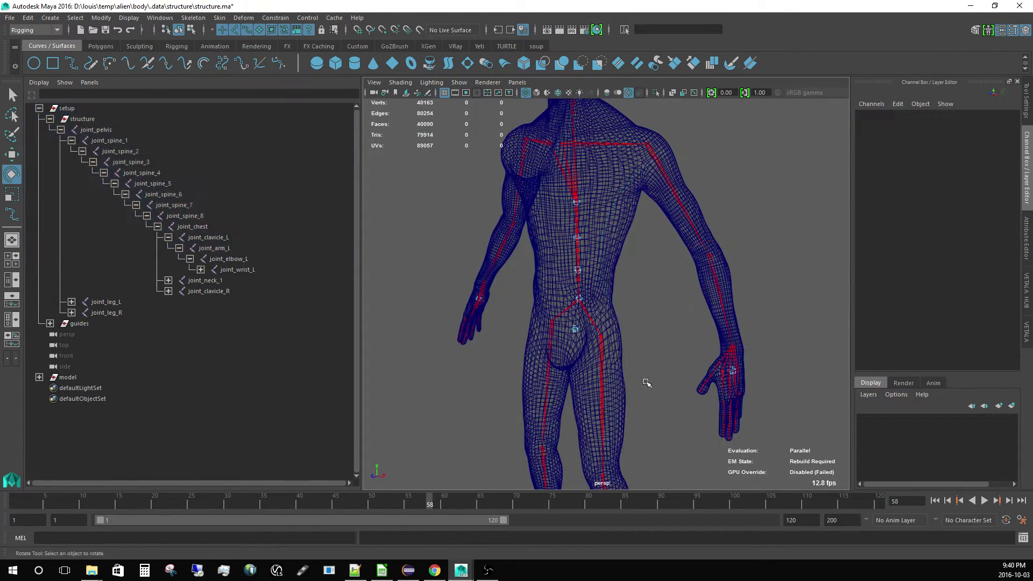
pyautogui.click(587, 320)
pyautogui.click(682, 319)
pyautogui.click(595, 315)
pyautogui.click(686, 293)
pyautogui.click(595, 322)
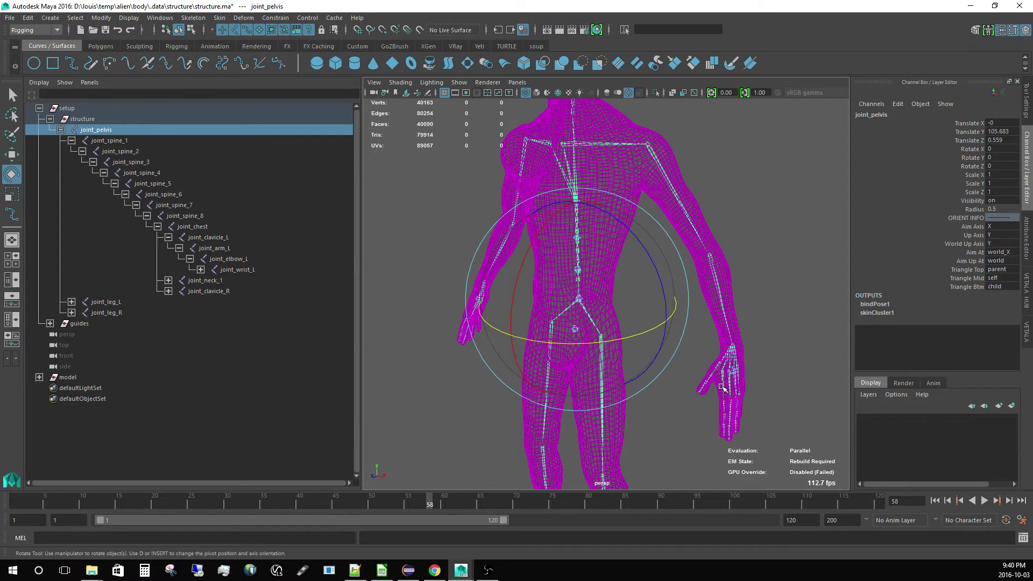
# Step: Try rotating a left hand joint to test the skinning, and undo the rotation
pyautogui.click(723, 378)
pyautogui.moveTo(736, 336); pyautogui.dragTo(625, 214)
pyautogui.hotkey('ctrl', 'z')
# Step: Start the Paint Skin Weights tool on body_geo and switch the viewport to shaded display
pyautogui.click(617, 183)
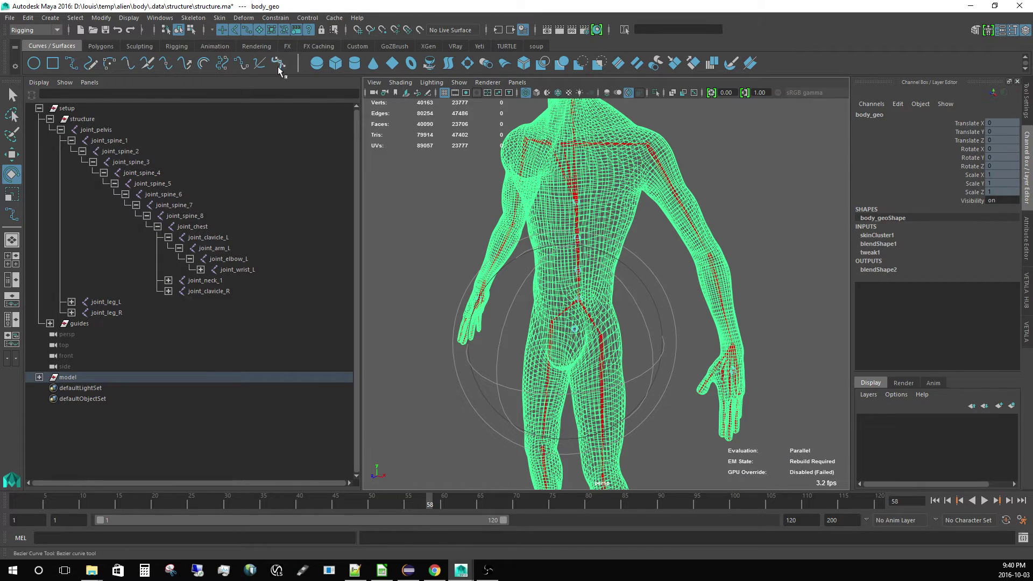
pyautogui.click(175, 48)
pyautogui.click(134, 65)
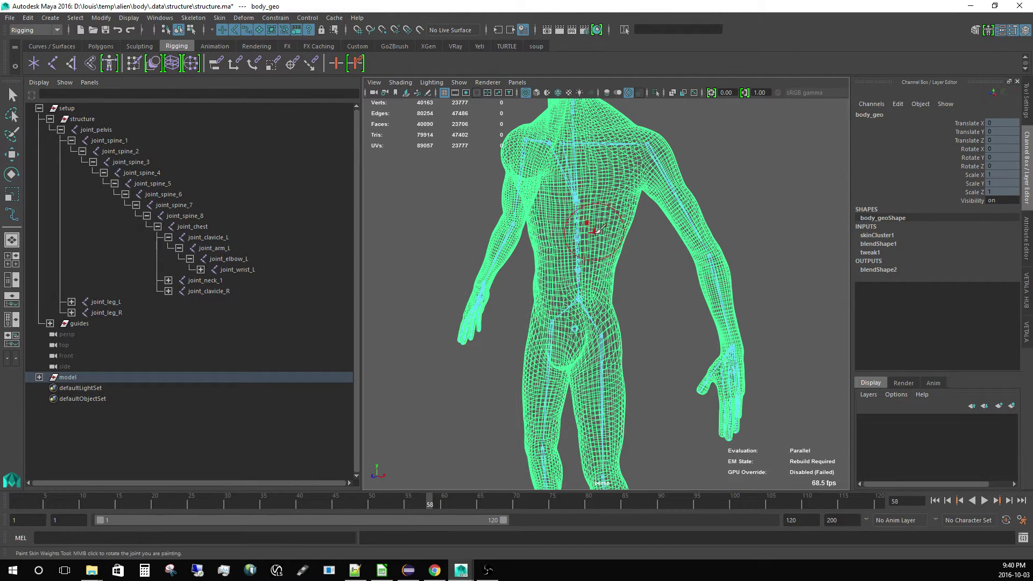
pyautogui.keyDown('alt'); pyautogui.moveTo(596, 231); pyautogui.dragTo(619, 237); pyautogui.keyUp('alt')
pyautogui.press('5')
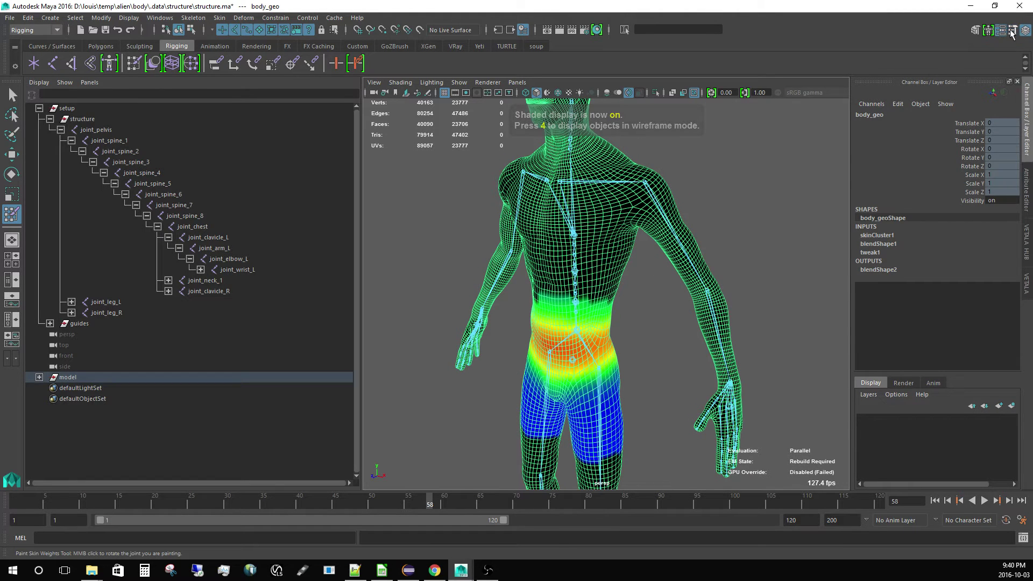
# Step: Examine the painted weights of joint_knee_L, joint_clavicle_L and joint_arm_L in the tool's influence list
pyautogui.click(1027, 99)
pyautogui.click(777, 183)
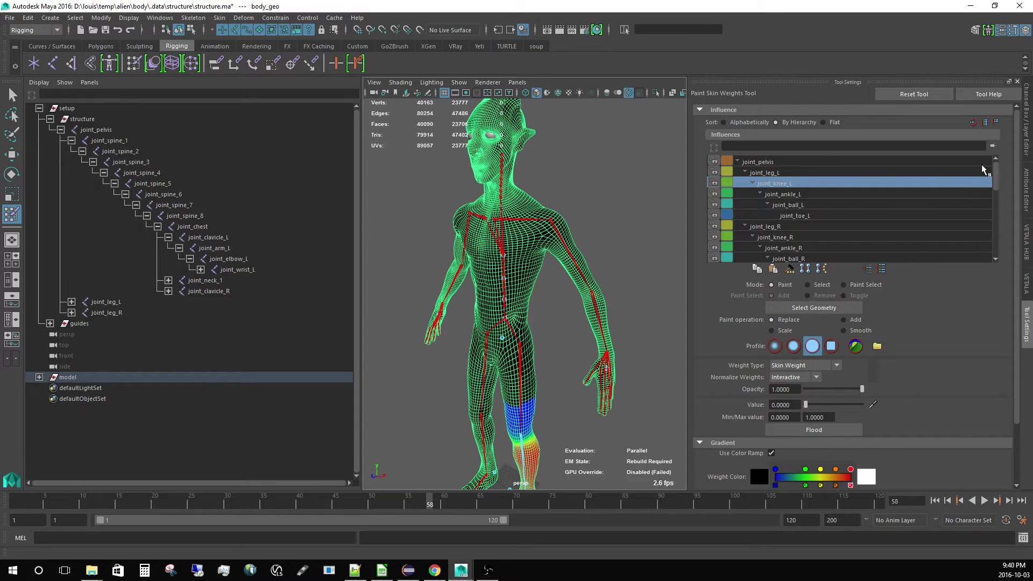
pyautogui.moveTo(994, 168); pyautogui.dragTo(993, 217)
pyautogui.click(846, 192)
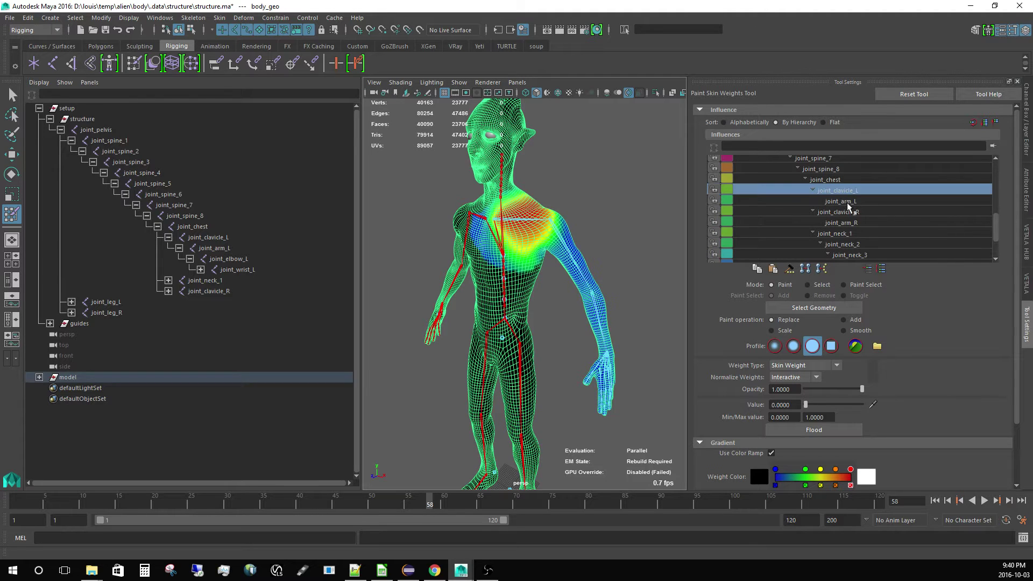
pyautogui.click(846, 202)
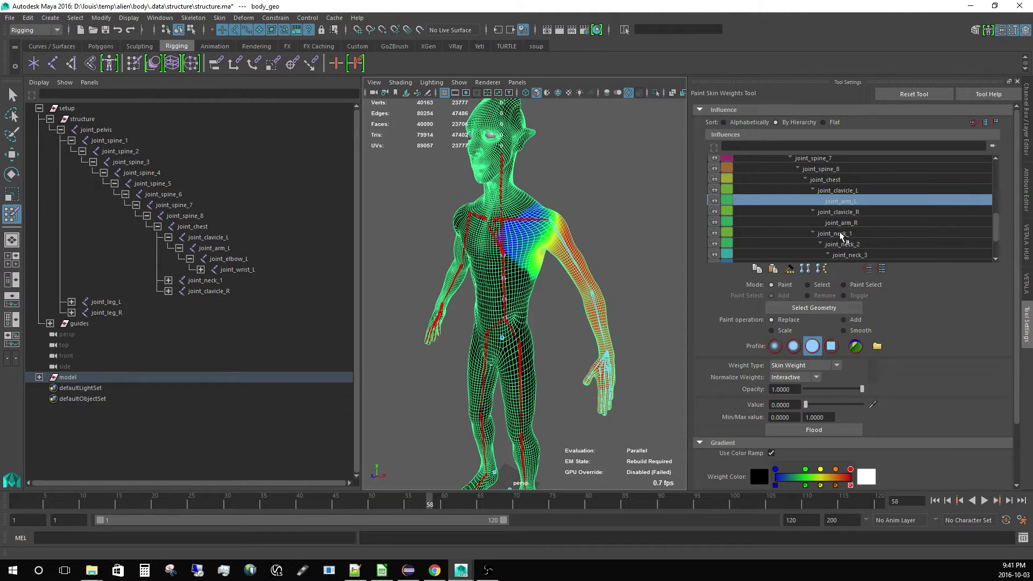
# Step: Select the joint_arm_R influence and examine its weights on the body from both sides
pyautogui.click(840, 223)
pyautogui.keyDown('alt'); pyautogui.moveTo(524, 248); pyautogui.dragTo(481, 253); pyautogui.keyUp('alt')
pyautogui.scroll(3, 480, 253)
pyautogui.keyDown('alt'); pyautogui.moveTo(543, 273); pyautogui.dragTo(506, 273); pyautogui.keyUp('alt')
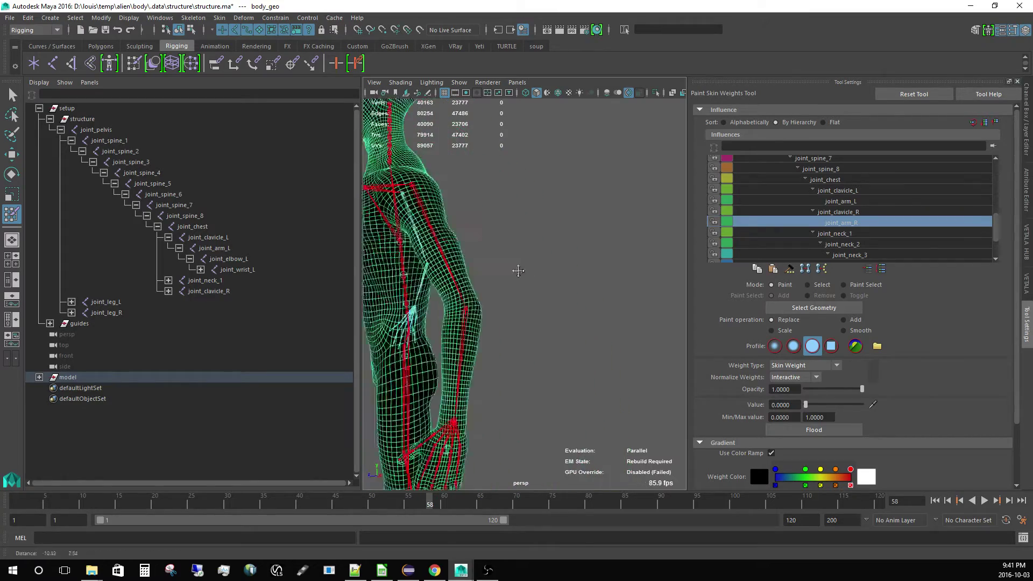
pyautogui.keyDown('alt'); pyautogui.moveTo(583, 277); pyautogui.dragTo(466, 272); pyautogui.keyUp('alt')
pyautogui.keyDown('alt'); pyautogui.moveTo(466, 272); pyautogui.dragTo(585, 280, button='middle'); pyautogui.keyUp('alt')
pyautogui.keyDown('alt'); pyautogui.moveTo(585, 280); pyautogui.dragTo(603, 278); pyautogui.keyUp('alt')
pyautogui.scroll(4, 565, 296)
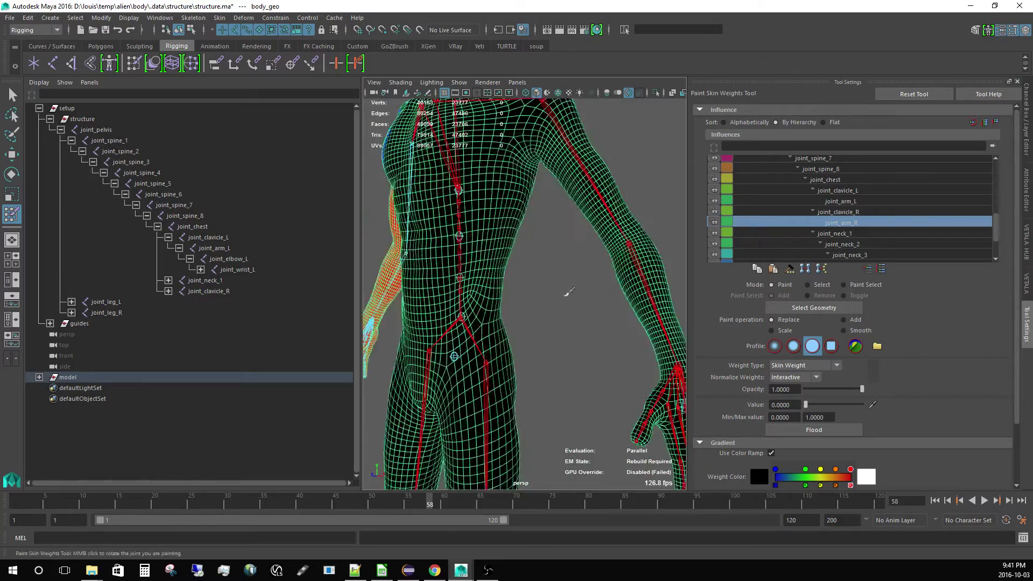
pyautogui.scroll(-4, 538, 282)
pyautogui.moveTo(487, 268)
pyautogui.keyDown('alt'); pyautogui.mouseDown()
pyautogui.moveTo(602, 284)
pyautogui.moveTo(553, 295)
pyautogui.moveTo(523, 269)
pyautogui.moveTo(487, 274)
pyautogui.mouseUp(); pyautogui.keyUp('alt')
pyautogui.scroll(4, 514, 273)
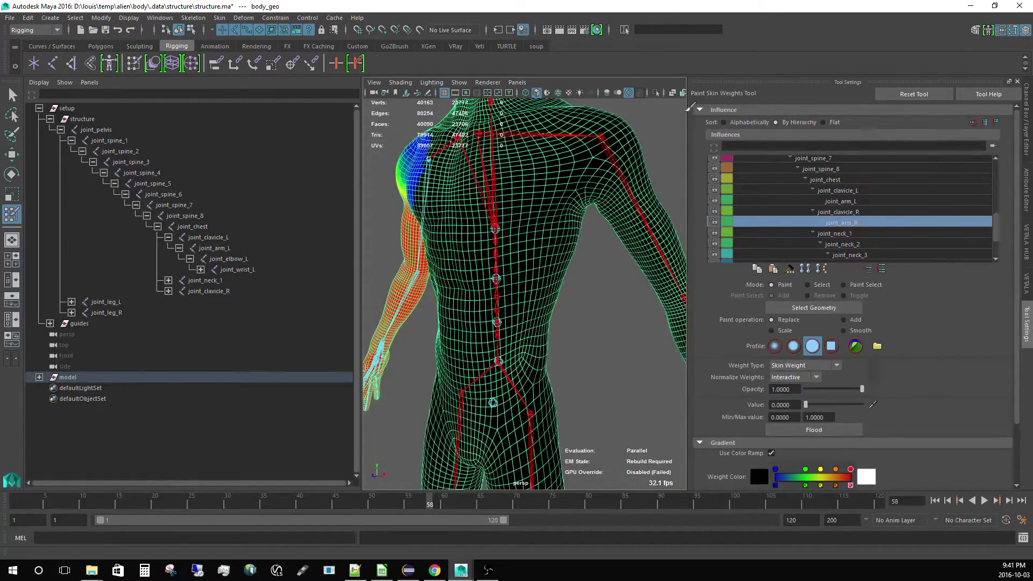
# Step: Leave weight painting, inspect blendShape1 among body_geo's inputs and delete the mesh's construction history
pyautogui.press('w')
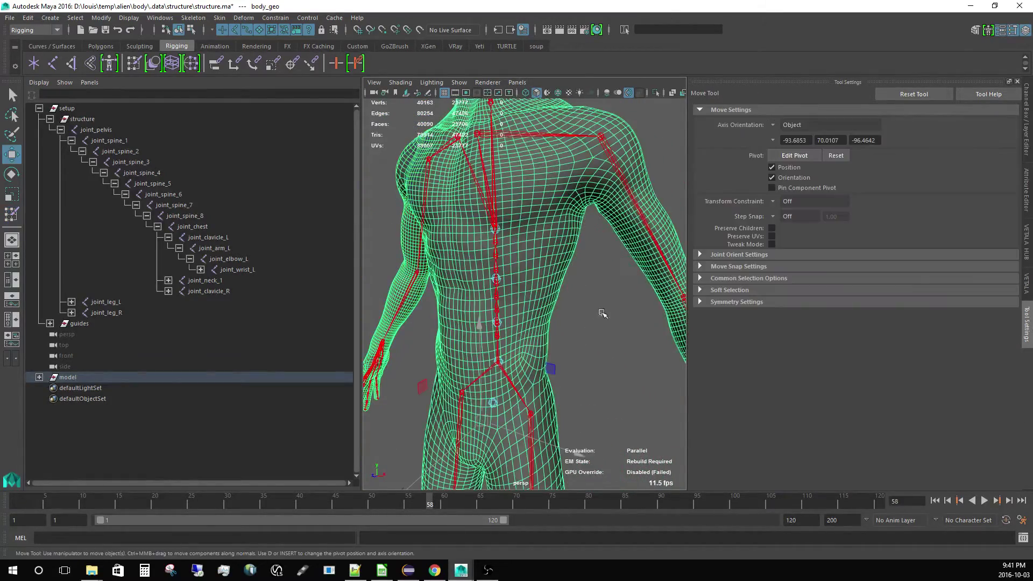
pyautogui.click(1027, 143)
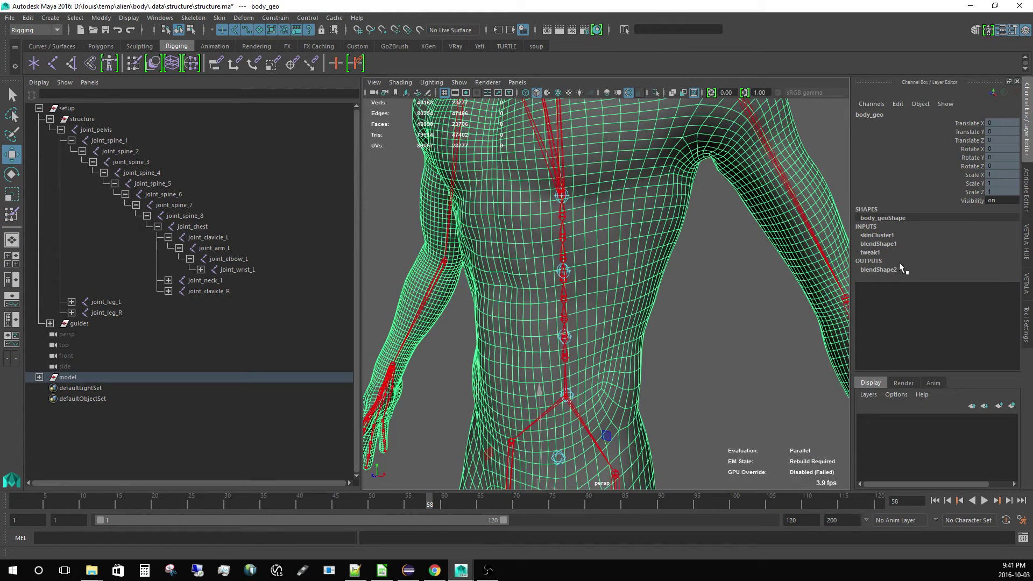
pyautogui.doubleClick(872, 245)
pyautogui.click(871, 252)
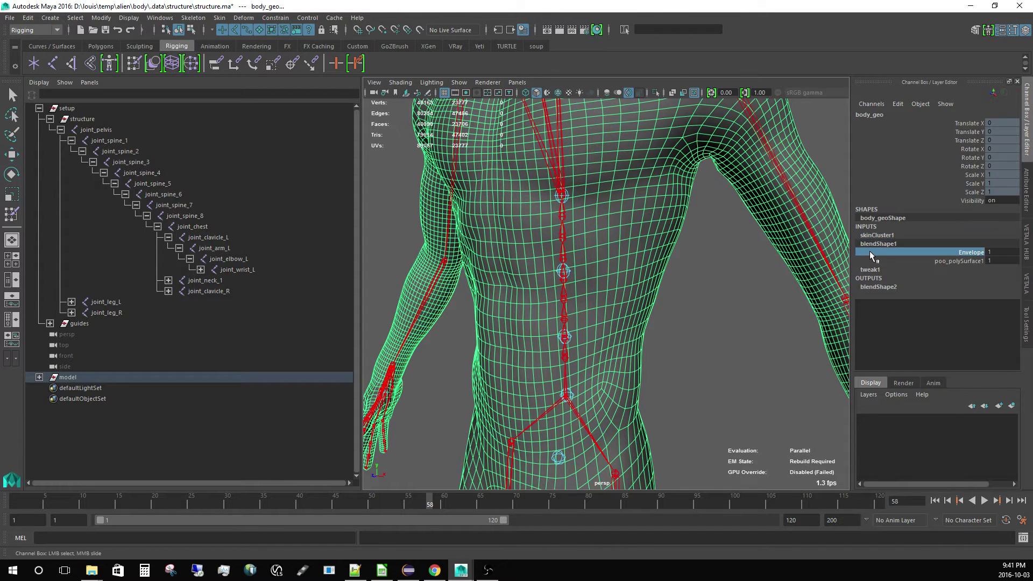
pyautogui.rightClick(871, 252)
pyautogui.moveTo(881, 328); pyautogui.dragTo(904, 459, button='right')
pyautogui.scroll(-5, 651, 352)
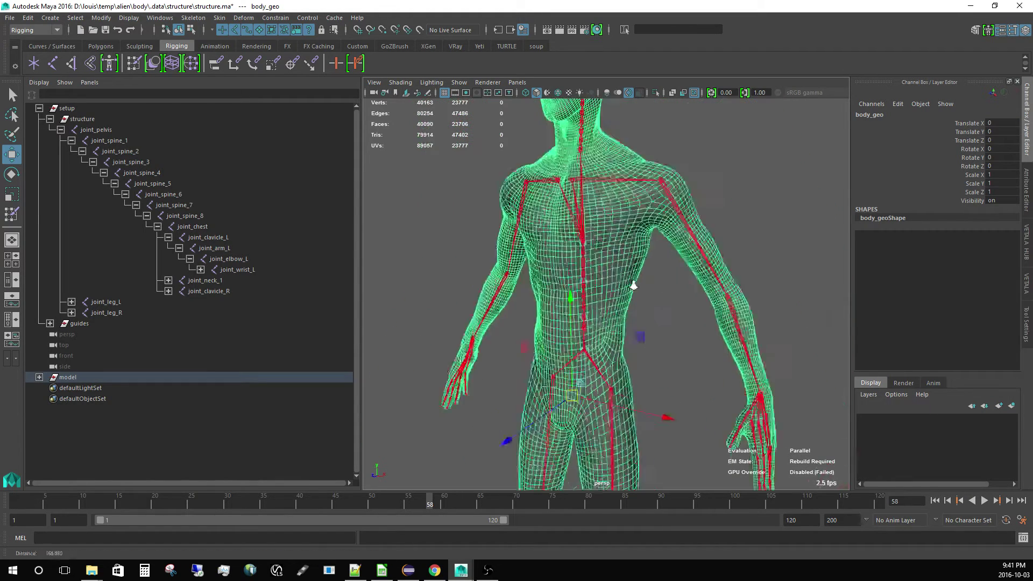
# Step: Select joint_pelvis together with body_geo and bind the skin again with the same heat map options
pyautogui.click(649, 350)
pyautogui.click(611, 357)
pyautogui.click(608, 359)
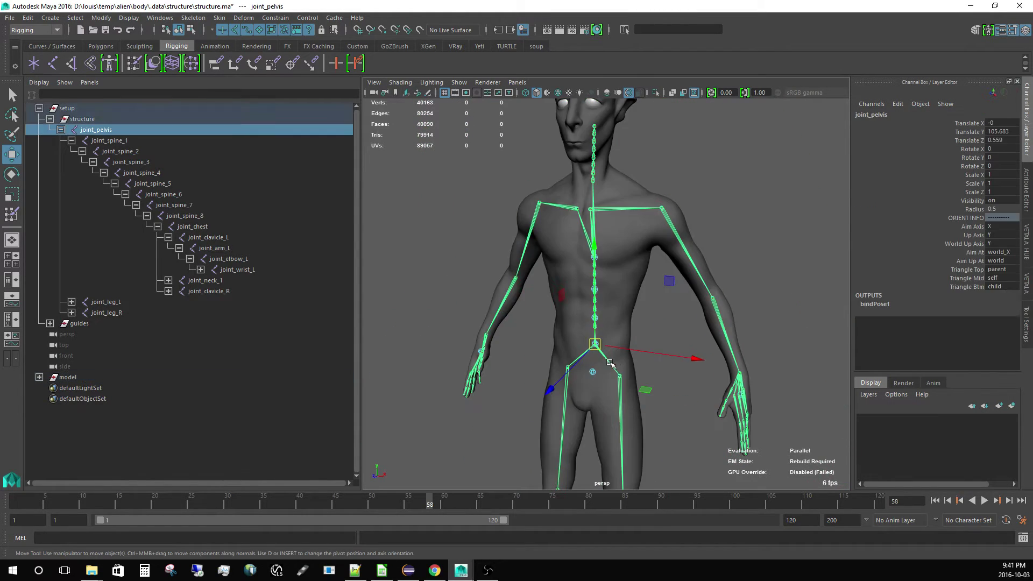
pyautogui.keyDown('shift'); pyautogui.click(627, 275); pyautogui.keyUp('shift')
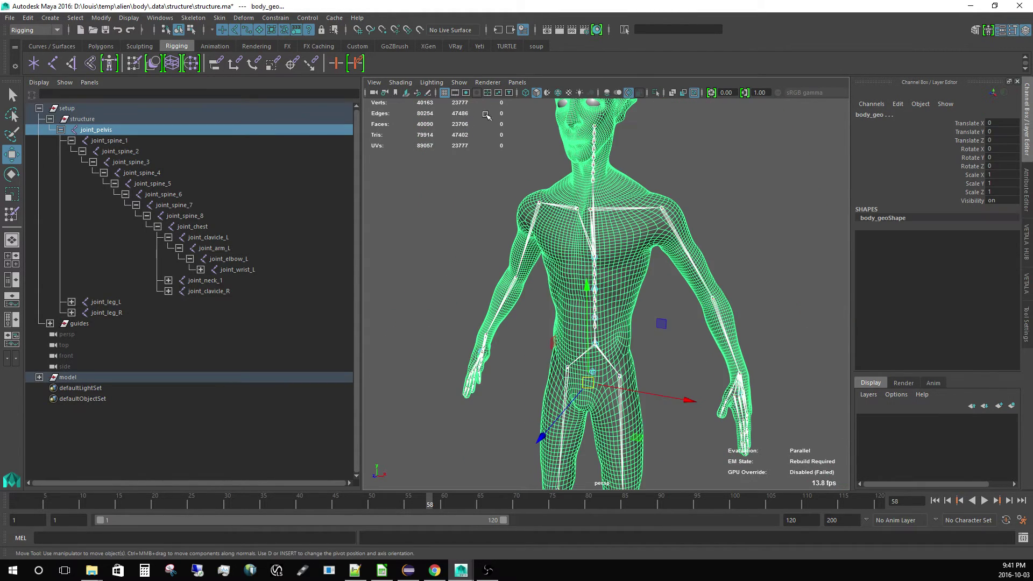
pyautogui.click(219, 18)
pyautogui.click(242, 46)
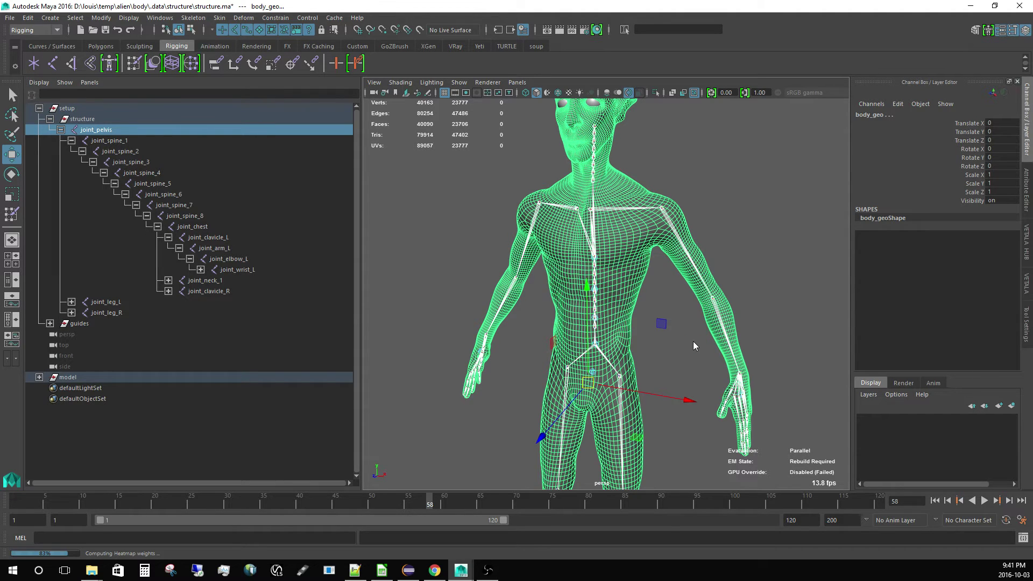
# Step: Try rotating joint_elbow_L to test the new skin binding, and undo the rotation
pyautogui.click(702, 346)
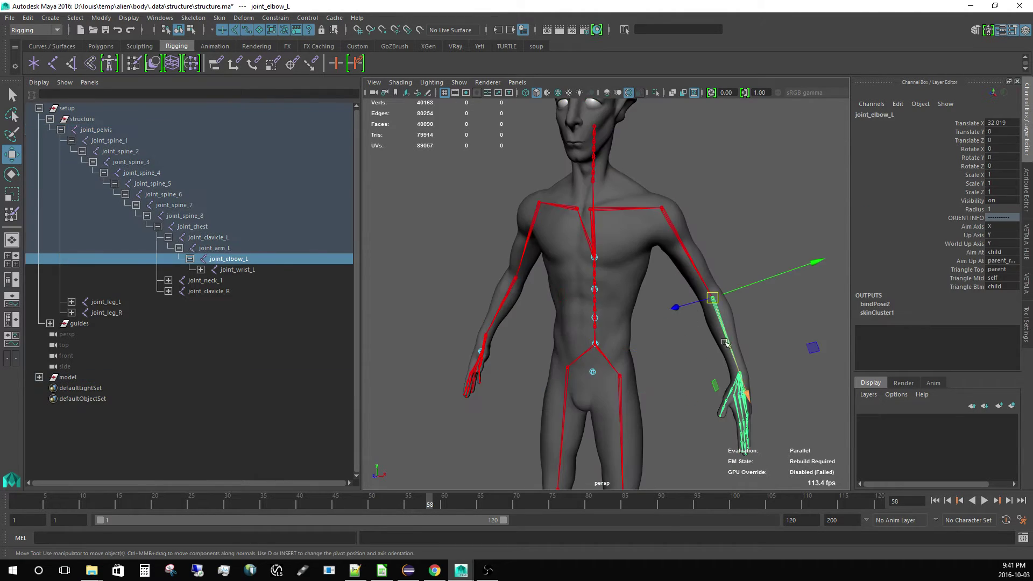
pyautogui.press('e')
pyautogui.moveTo(685, 326)
pyautogui.mouseDown()
pyautogui.moveTo(665, 255)
pyautogui.moveTo(679, 314)
pyautogui.moveTo(694, 315)
pyautogui.mouseUp()
pyautogui.hotkey('ctrl', 'z')
pyautogui.click(713, 192)
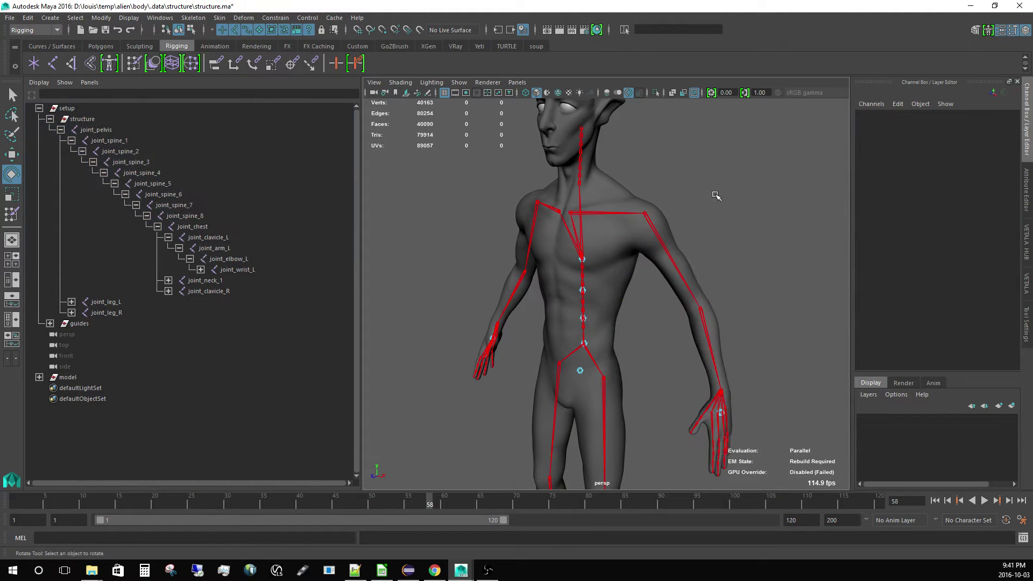
pyautogui.keyDown('alt'); pyautogui.moveTo(698, 269); pyautogui.dragTo(601, 262, button='right'); pyautogui.keyUp('alt')
pyautogui.keyDown('alt'); pyautogui.moveTo(601, 262); pyautogui.dragTo(591, 266); pyautogui.keyUp('alt')
pyautogui.keyDown('alt'); pyautogui.moveTo(592, 266); pyautogui.dragTo(641, 307, button='right'); pyautogui.keyUp('alt')
pyautogui.keyDown('alt'); pyautogui.moveTo(641, 307); pyautogui.dragTo(659, 301); pyautogui.keyUp('alt')
pyautogui.keyDown('alt'); pyautogui.moveTo(659, 301); pyautogui.dragTo(588, 284, button='right'); pyautogui.keyUp('alt')
pyautogui.keyDown('alt'); pyautogui.moveTo(645, 288); pyautogui.dragTo(600, 301); pyautogui.keyUp('alt')
pyautogui.keyDown('alt'); pyautogui.moveTo(600, 301); pyautogui.dragTo(633, 360, button='right'); pyautogui.keyUp('alt')
pyautogui.keyDown('alt'); pyautogui.moveTo(633, 359); pyautogui.dragTo(603, 327); pyautogui.keyUp('alt')
pyautogui.keyDown('alt'); pyautogui.moveTo(603, 328); pyautogui.dragTo(585, 267, button='right'); pyautogui.keyUp('alt')
pyautogui.keyDown('alt'); pyautogui.moveTo(586, 268); pyautogui.dragTo(609, 273); pyautogui.keyUp('alt')
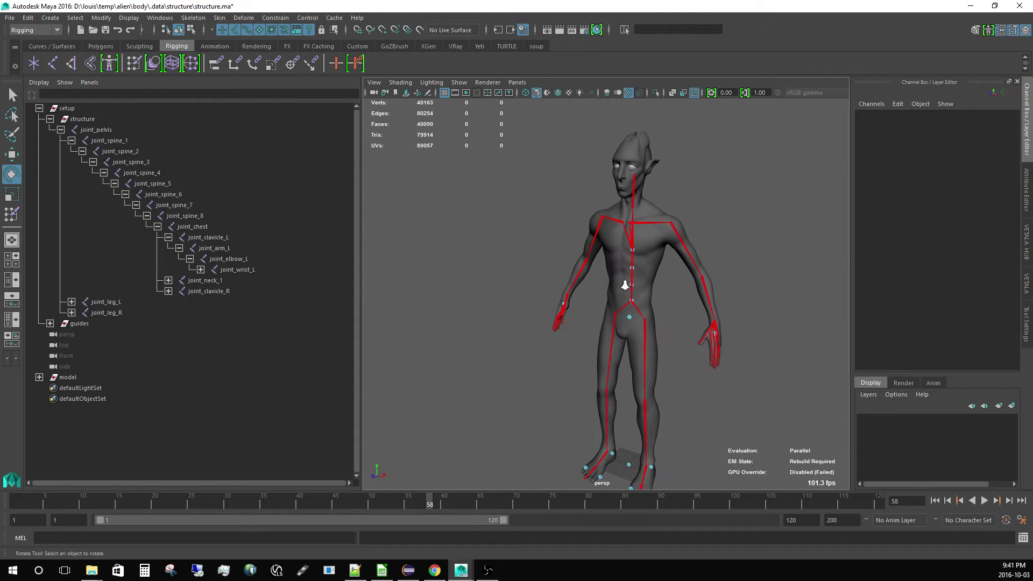
pyautogui.keyDown('alt'); pyautogui.moveTo(624, 283); pyautogui.dragTo(601, 275, button='right'); pyautogui.keyUp('alt')
# Step: Export the skin weights of body_geo to the skin_weights data in Vetala
pyautogui.click(1027, 283)
pyautogui.moveTo(610, 258)
pyautogui.keyDown('alt'); pyautogui.mouseDown()
pyautogui.moveTo(593, 308)
pyautogui.moveTo(604, 260)
pyautogui.mouseUp(); pyautogui.keyUp('alt')
pyautogui.click(591, 237)
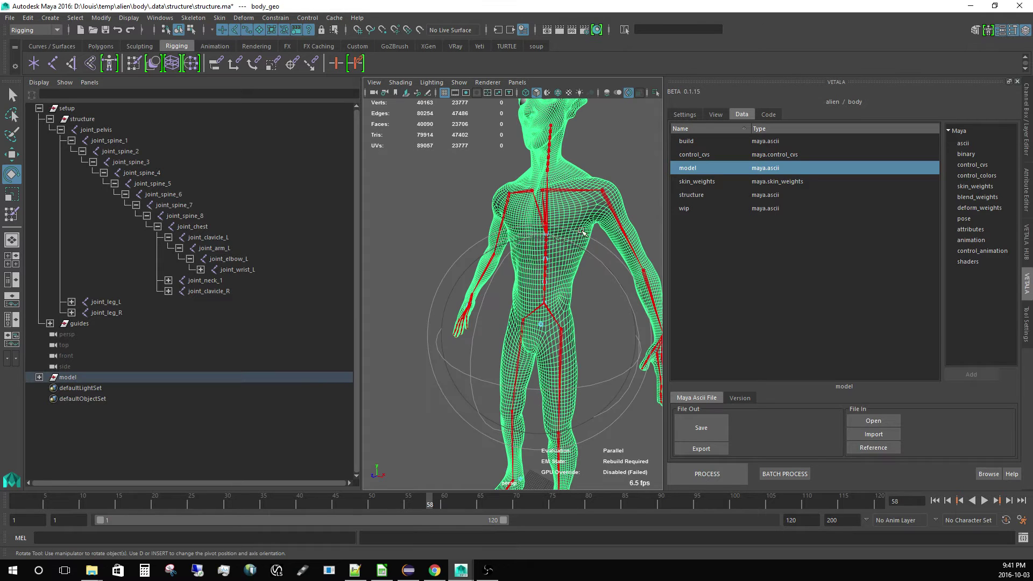
pyautogui.click(698, 182)
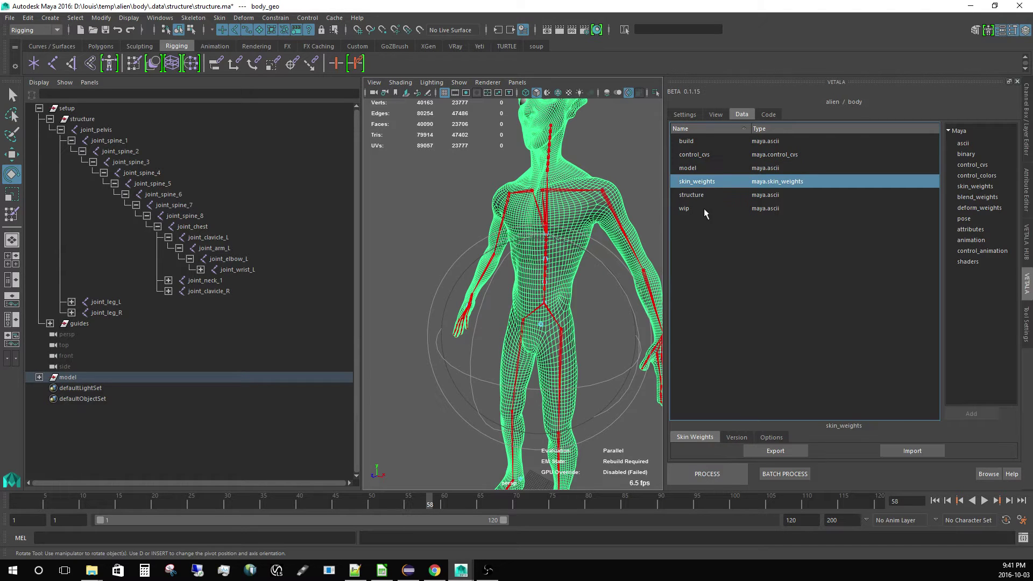
pyautogui.click(764, 451)
pyautogui.click(499, 303)
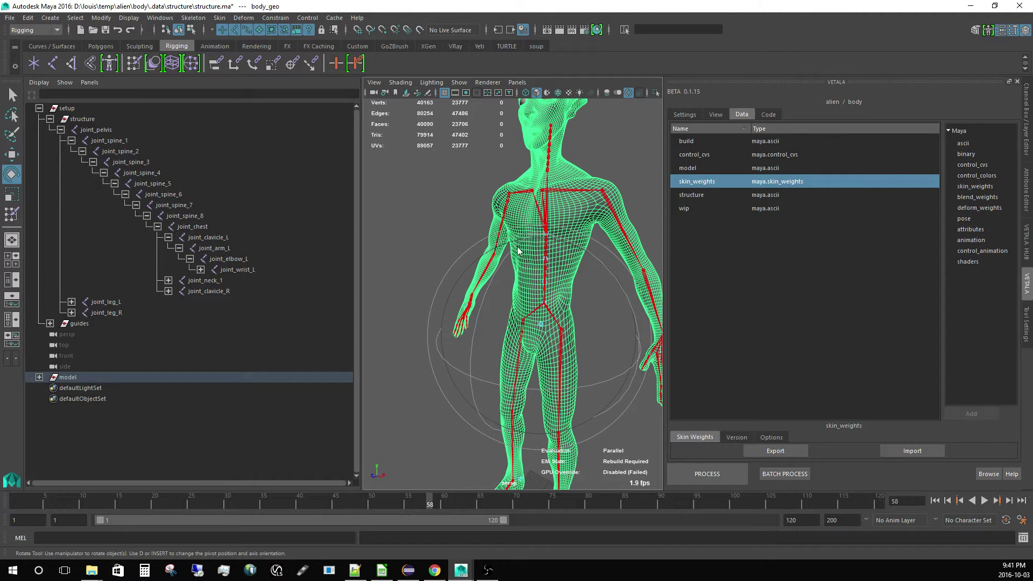
# Step: Try rotating joint_index_1_L to test the finger's skinning, and undo the rotation
pyautogui.keyDown('alt'); pyautogui.moveTo(517, 250); pyautogui.dragTo(486, 245); pyautogui.keyUp('alt')
pyautogui.click(506, 236)
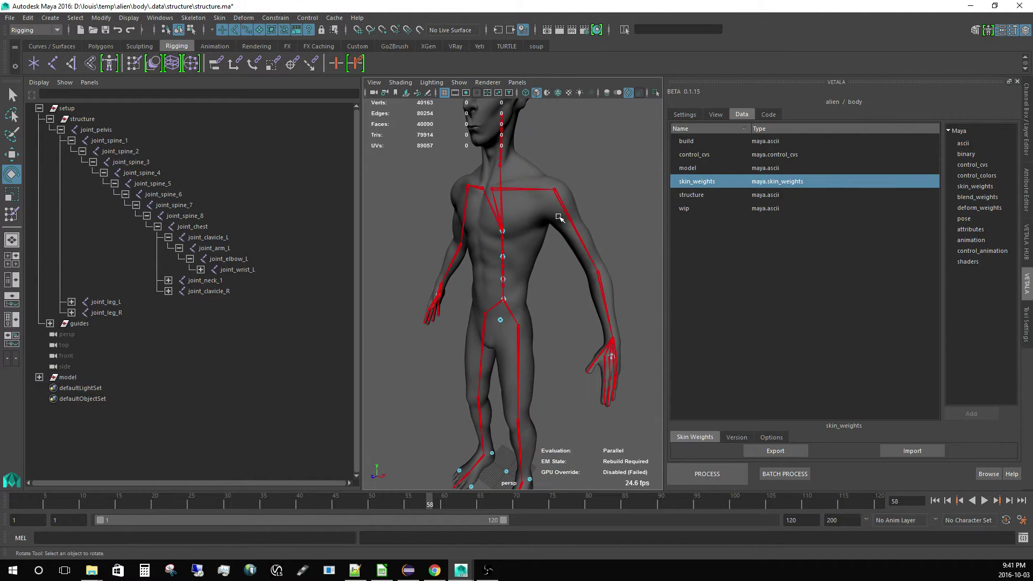
pyautogui.click(559, 218)
pyautogui.click(566, 351)
pyautogui.click(599, 383)
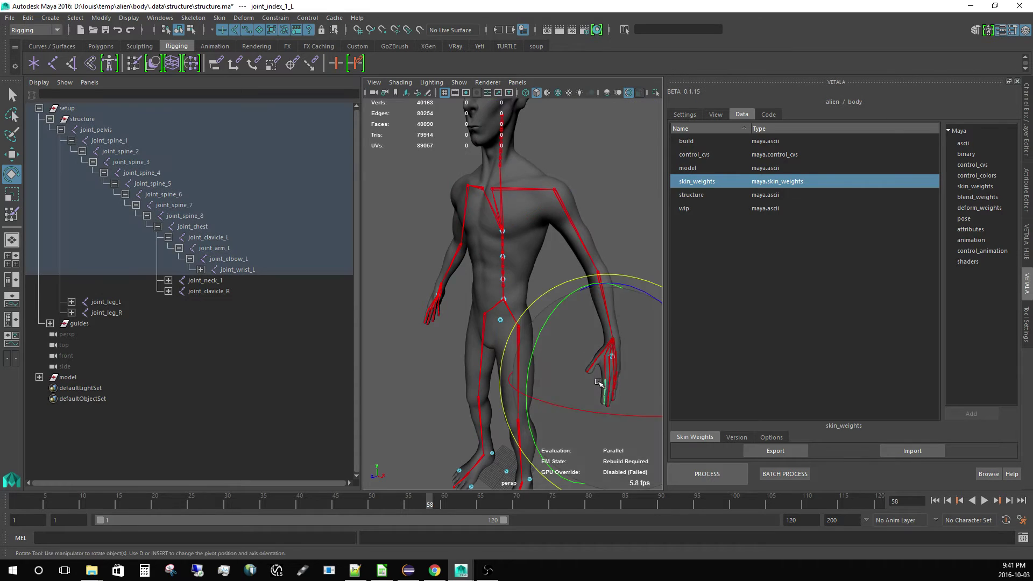
pyautogui.press('f')
pyautogui.moveTo(559, 233); pyautogui.dragTo(564, 335)
pyautogui.hotkey('ctrl', 'z')
# Step: Deselect the finger joint and run the alien body process in Vetala without saving the structure scene
pyautogui.click(585, 405)
pyautogui.keyDown('alt'); pyautogui.moveTo(586, 405); pyautogui.dragTo(595, 215, button='right'); pyautogui.keyUp('alt')
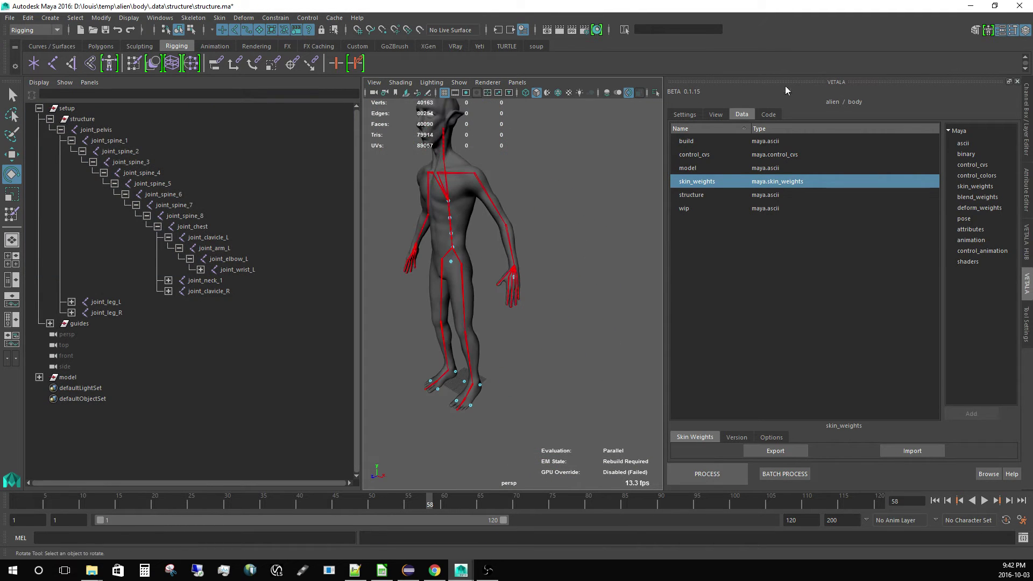
pyautogui.click(769, 116)
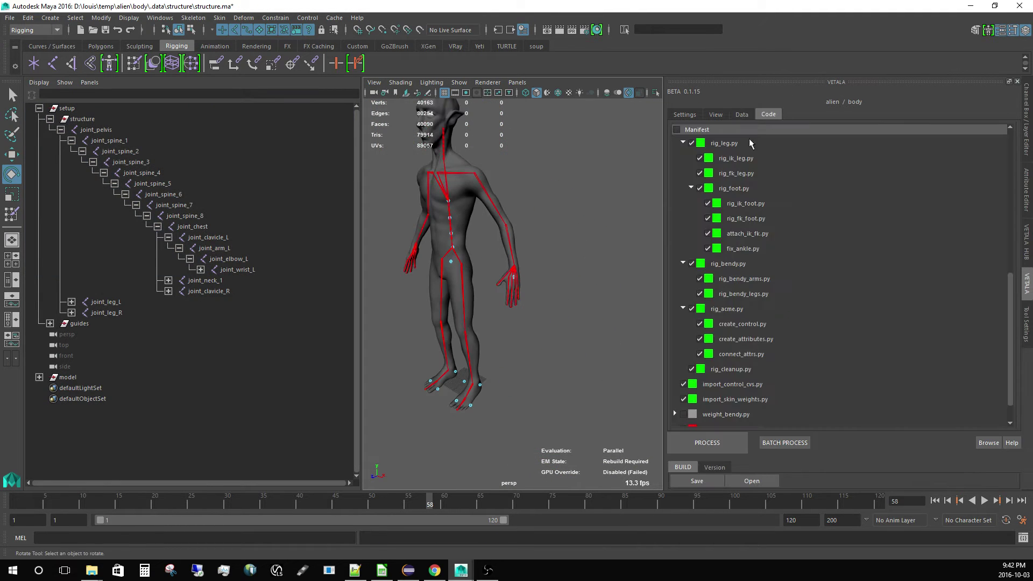
pyautogui.click(714, 442)
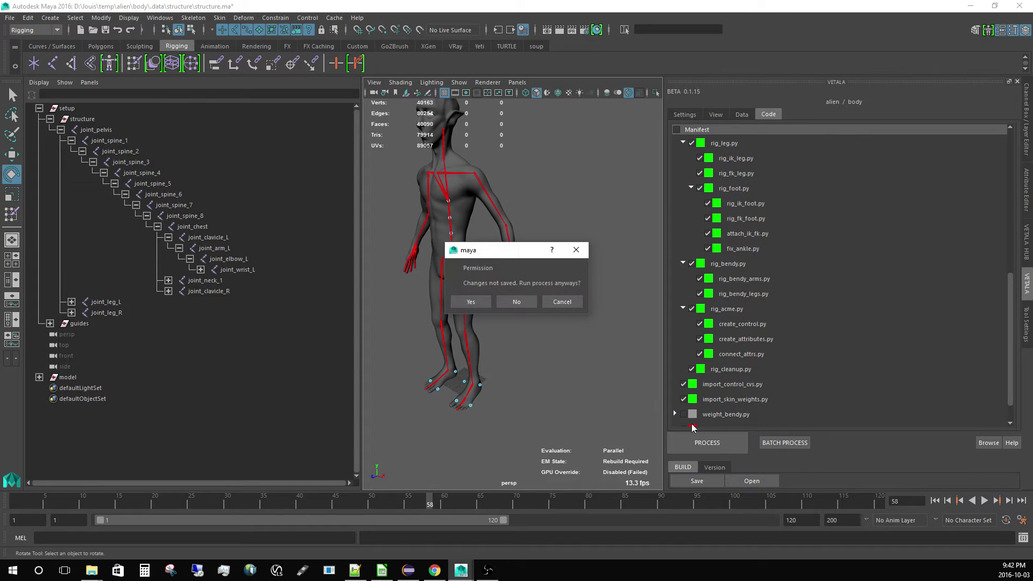
pyautogui.click(471, 302)
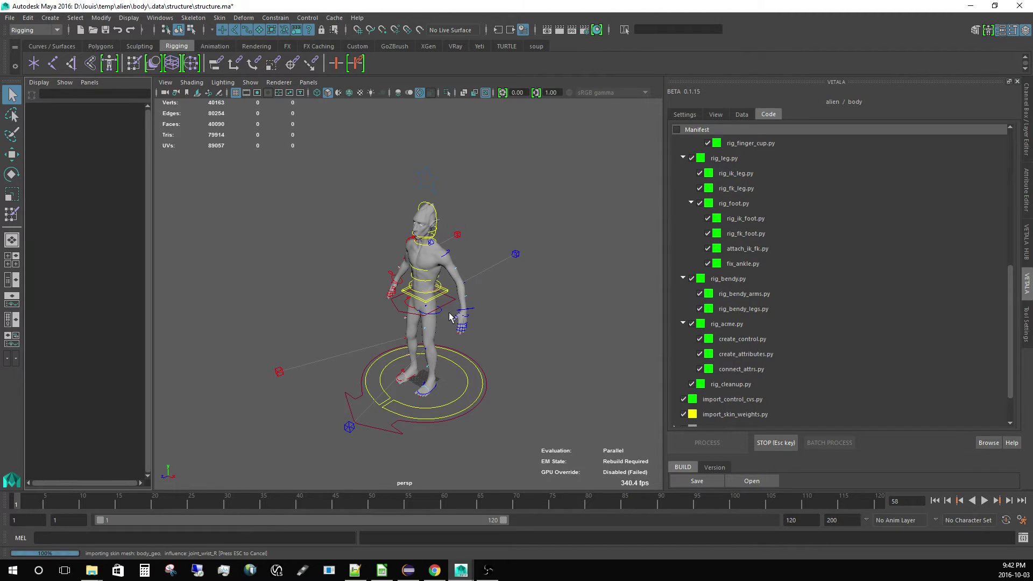
# Step: Try moving and rotating the left hand control CNT_ARM_BTM_1_L to test the rebuilt rig, undoing each change
pyautogui.scroll(5, 448, 310)
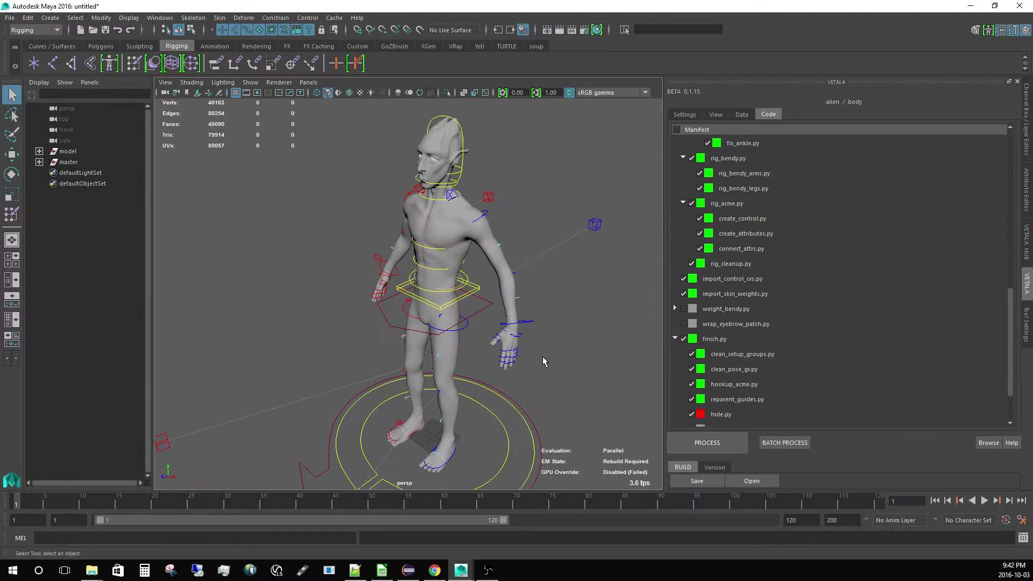
pyautogui.click(502, 323)
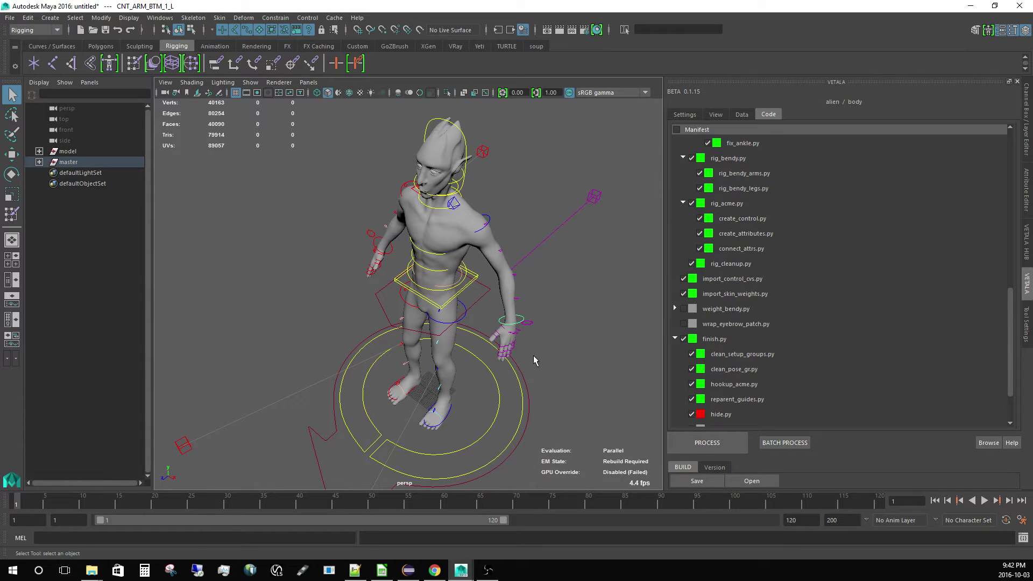
pyautogui.press('w')
pyautogui.moveTo(517, 331); pyautogui.dragTo(525, 310)
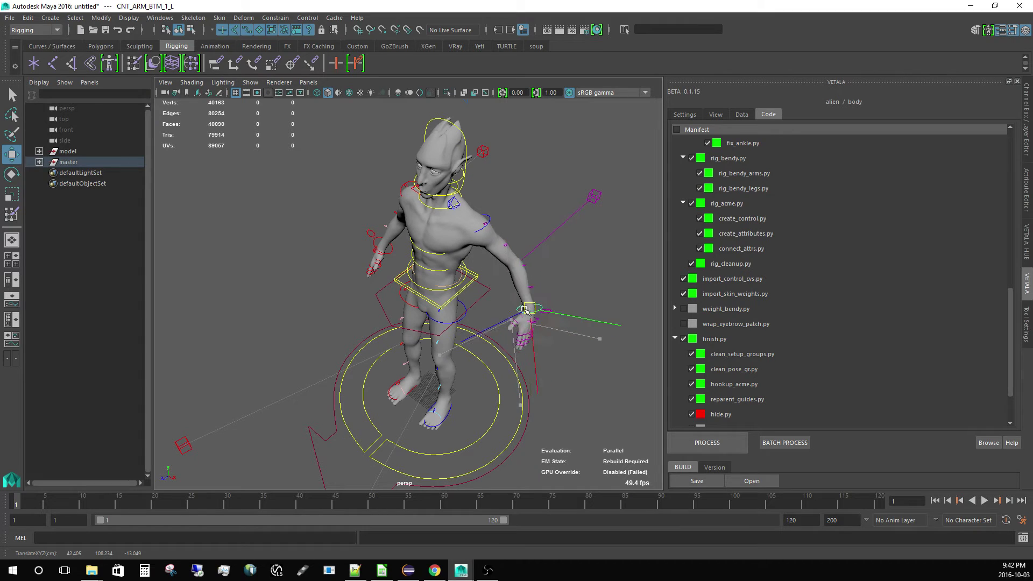
pyautogui.hotkey('ctrl', 'z')
pyautogui.press('e')
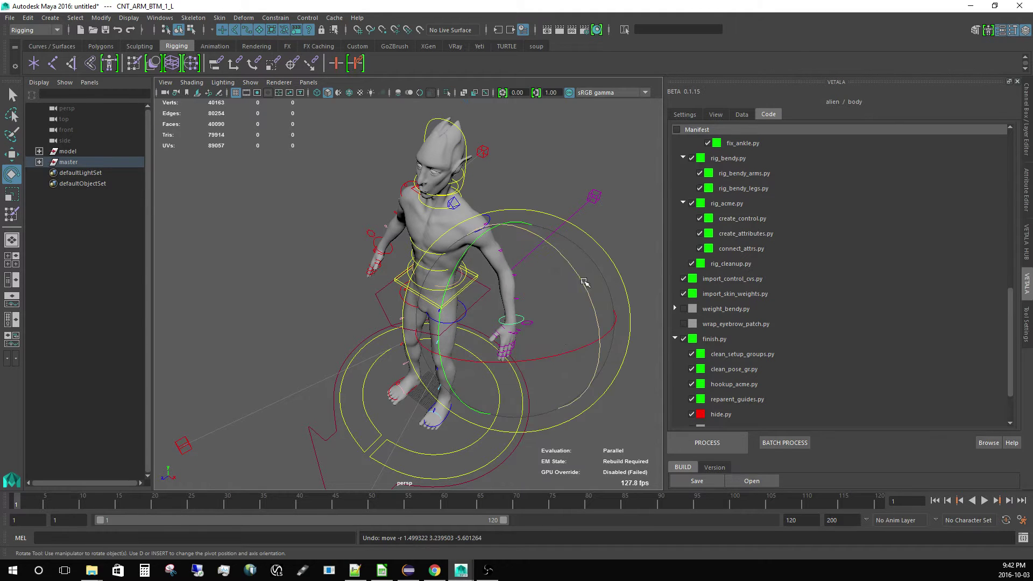
pyautogui.moveTo(584, 281); pyautogui.dragTo(502, 221)
pyautogui.hotkey('ctrl', 'z')
pyautogui.click(527, 188)
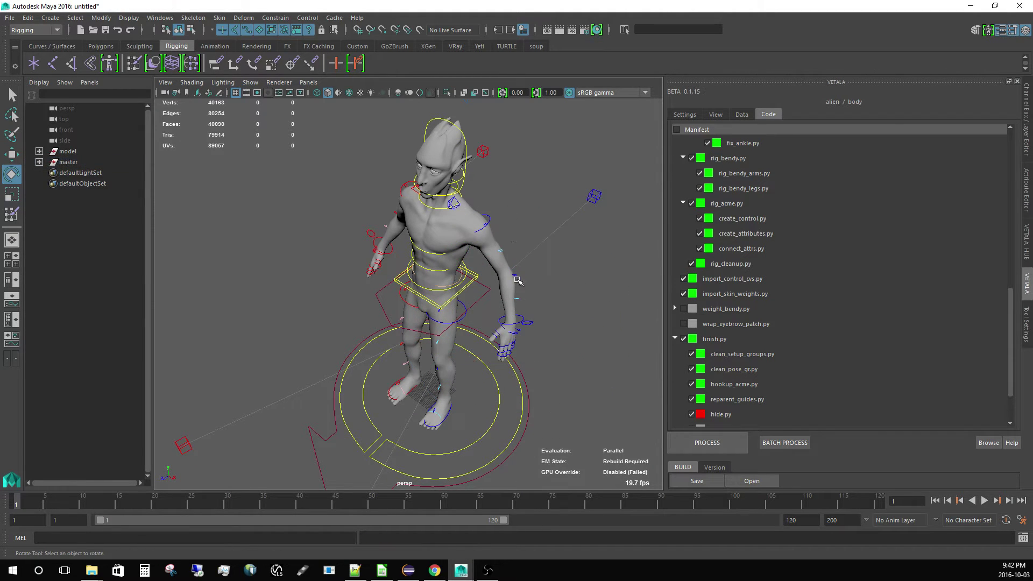
# Step: Set the arms' Bendy Geo option of the alien body process to body_geo
pyautogui.click(711, 115)
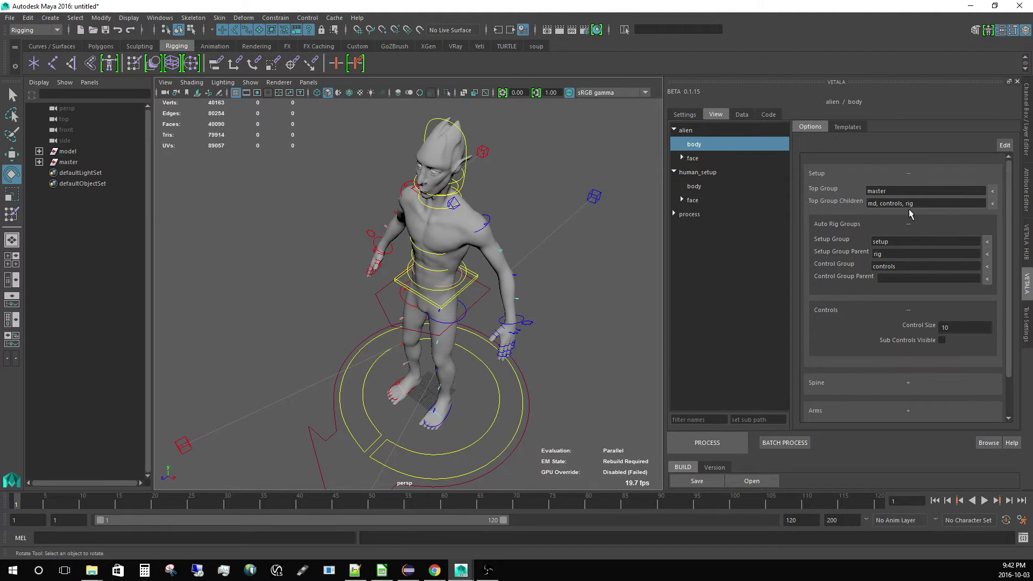
pyautogui.scroll(-3, 1000, 280)
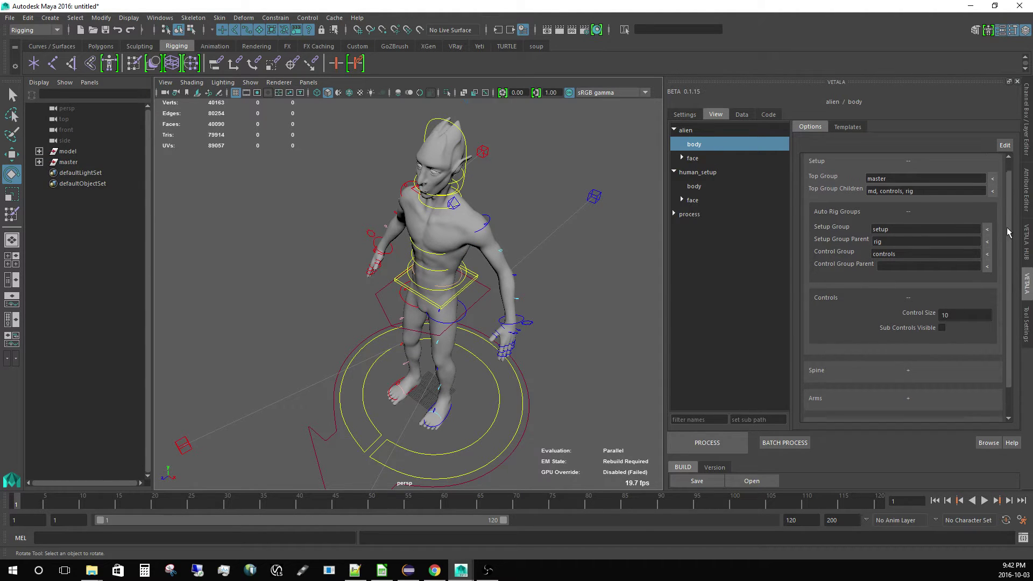
pyautogui.click(908, 365)
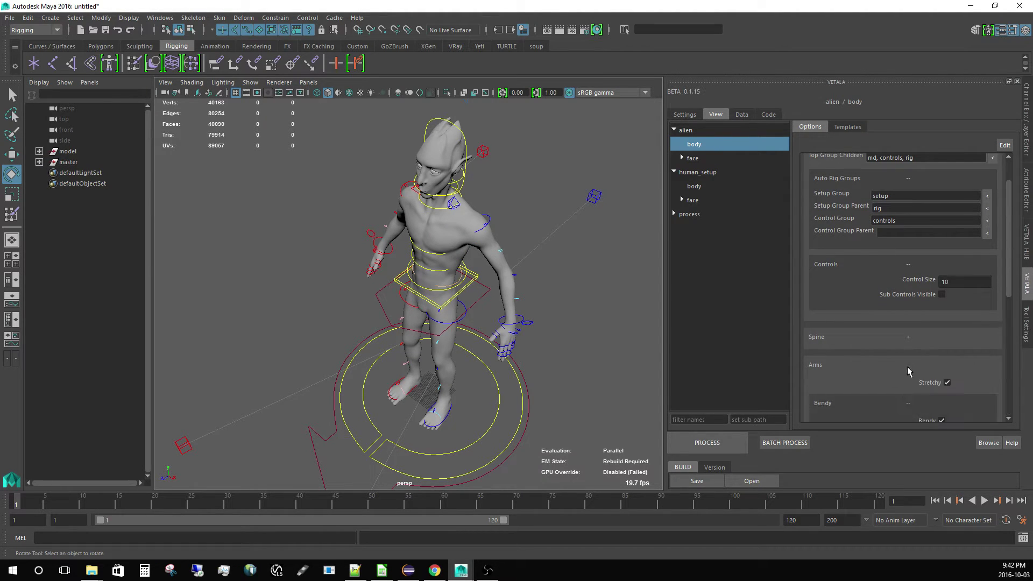
pyautogui.scroll(-10, 998, 288)
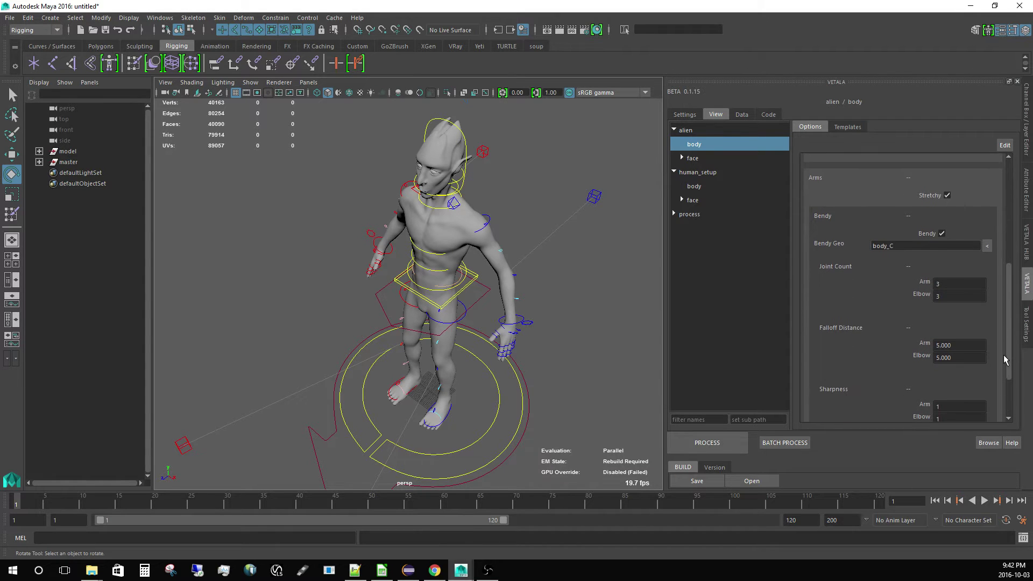
pyautogui.click(486, 205)
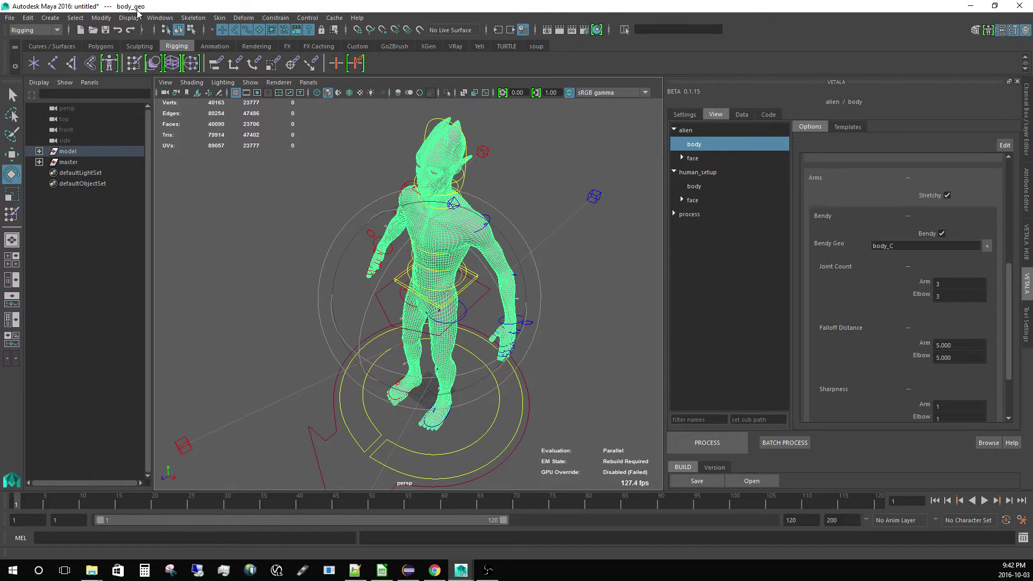
pyautogui.click(899, 245)
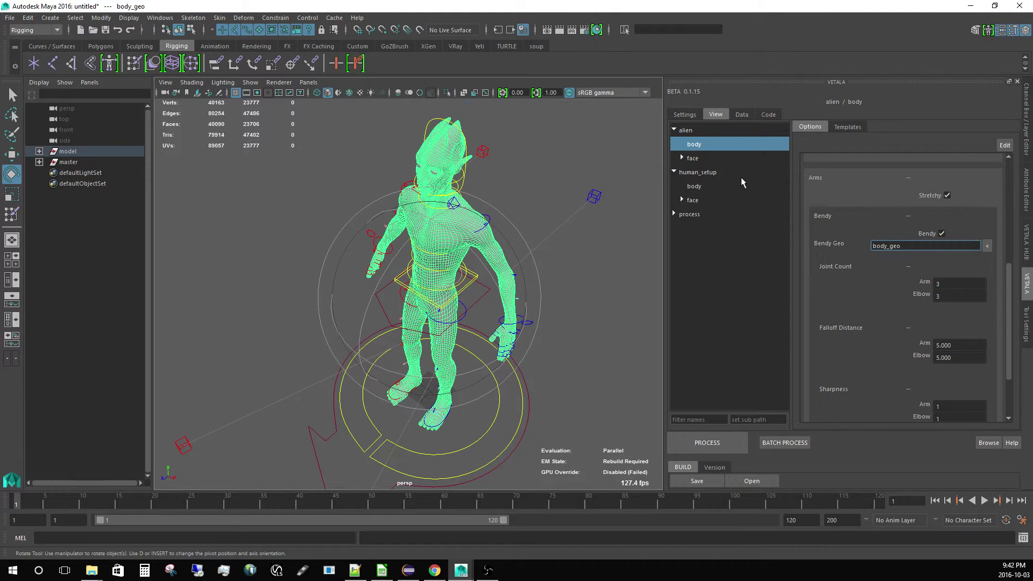
# Step: Set the legs' Bendy Geo option to body_geo and look over the joint count, falloff distance and sharpness options
pyautogui.click(904, 220)
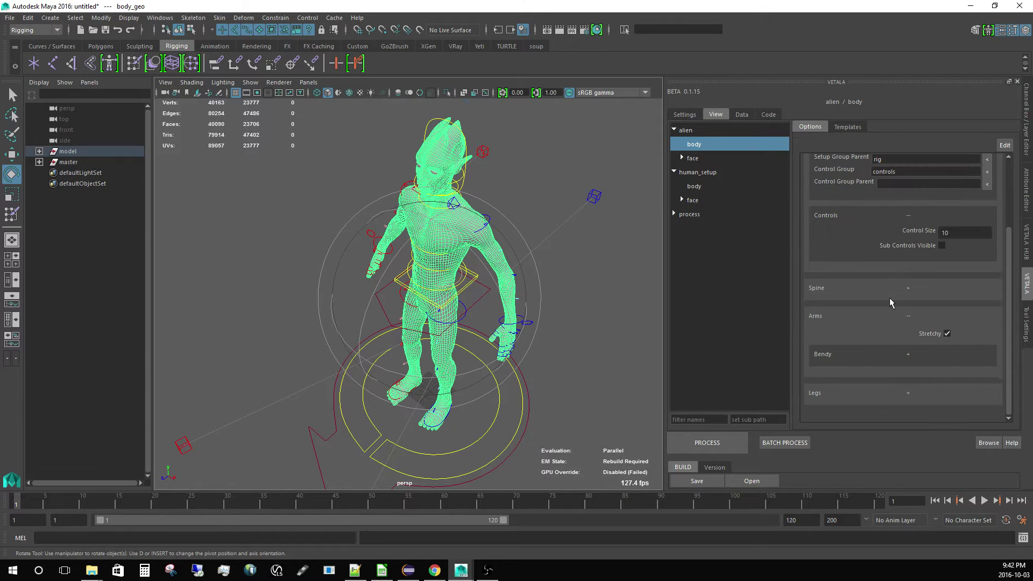
pyautogui.click(906, 385)
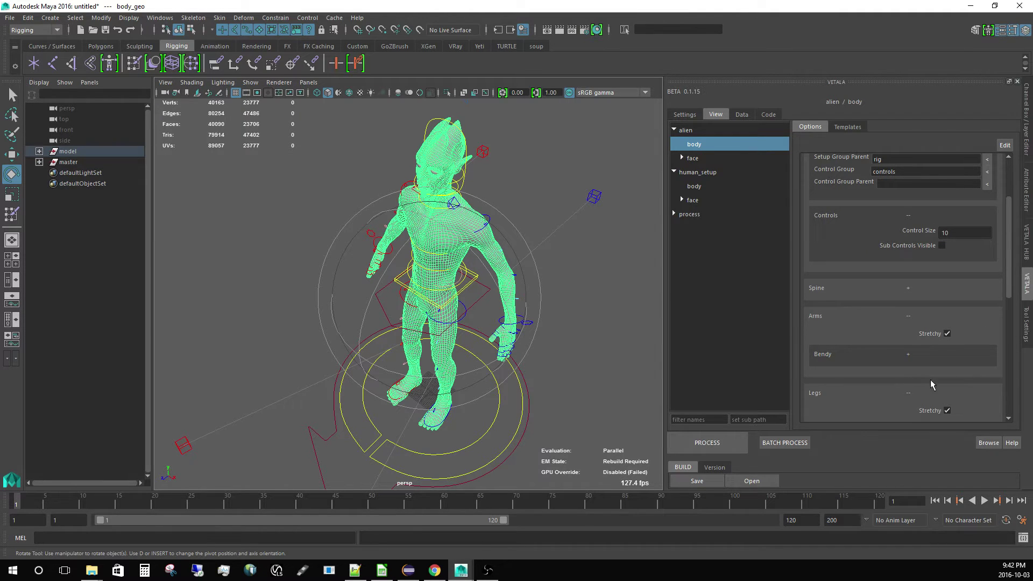
pyautogui.scroll(-5, 924, 291)
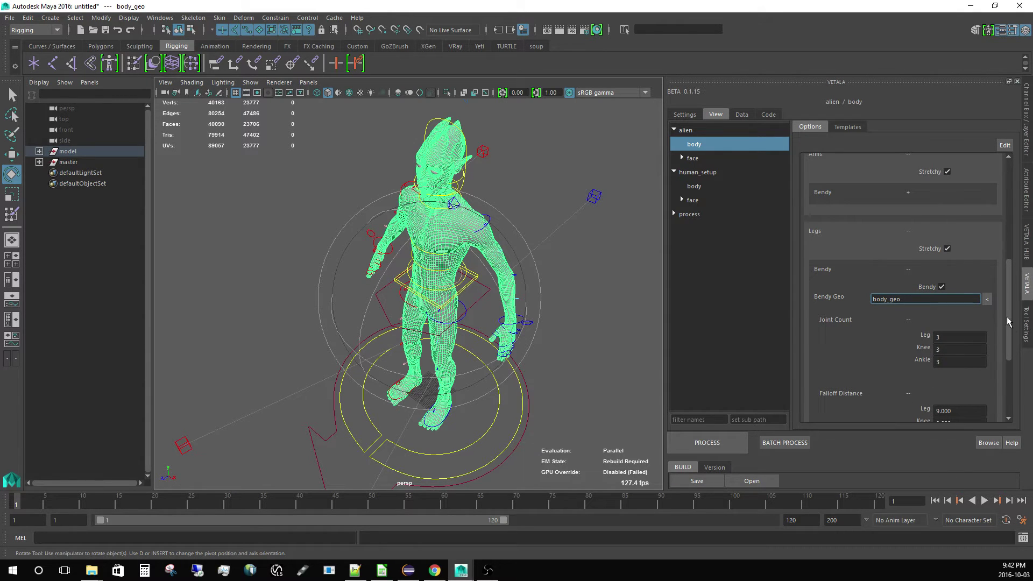
pyautogui.moveTo(1008, 321); pyautogui.dragTo(1005, 373)
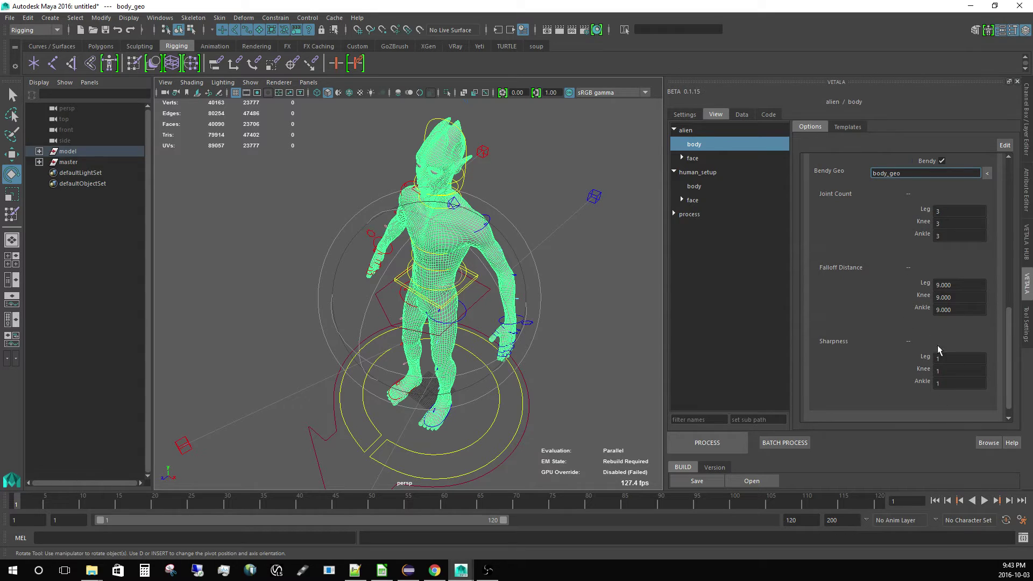
pyautogui.moveTo(1008, 348); pyautogui.dragTo(1005, 299)
# Step: Collapse the leg and arm options, check the spine options, and deselect the body mesh
pyautogui.click(902, 230)
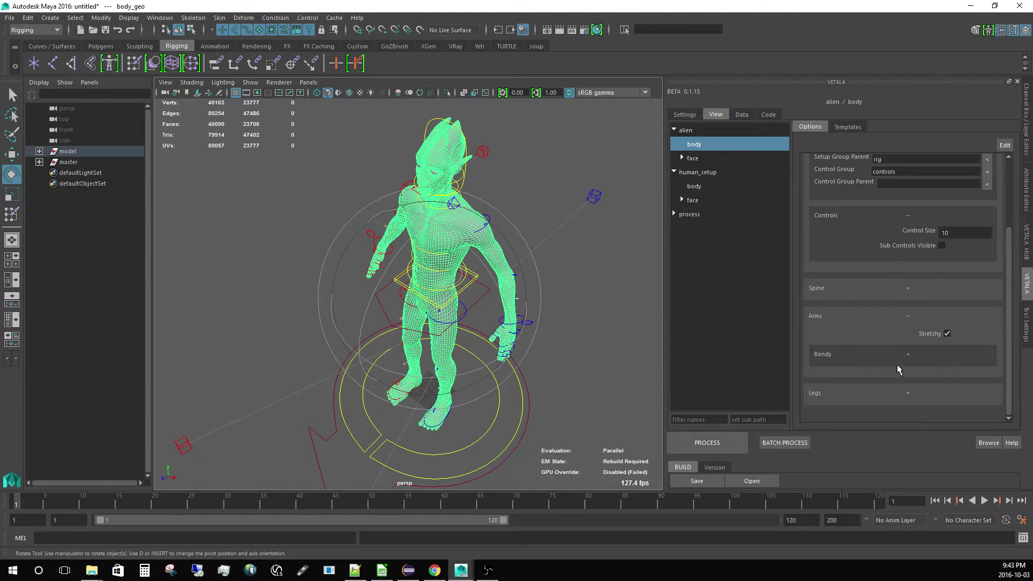
pyautogui.click(907, 319)
pyautogui.click(908, 339)
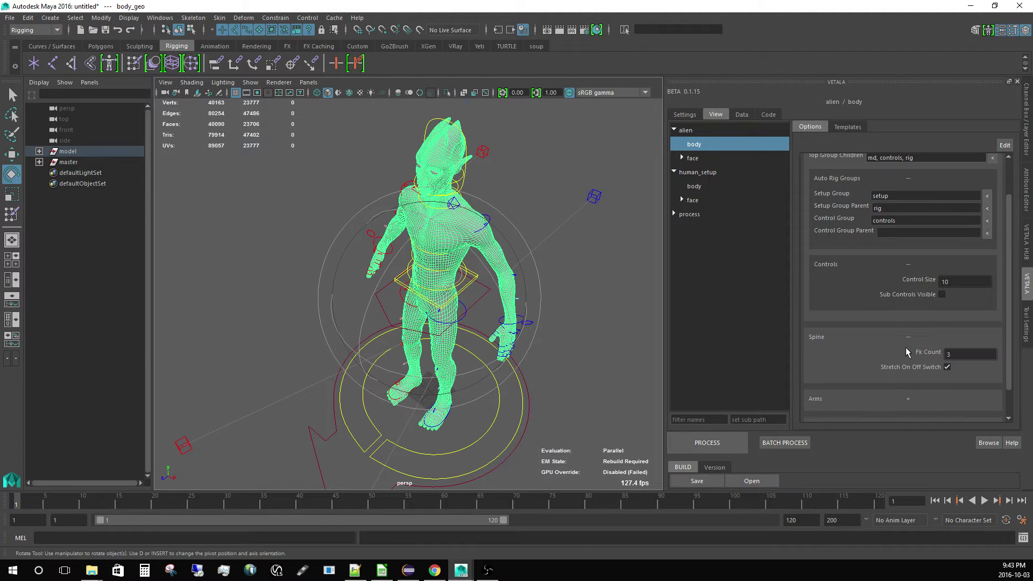
pyautogui.click(908, 339)
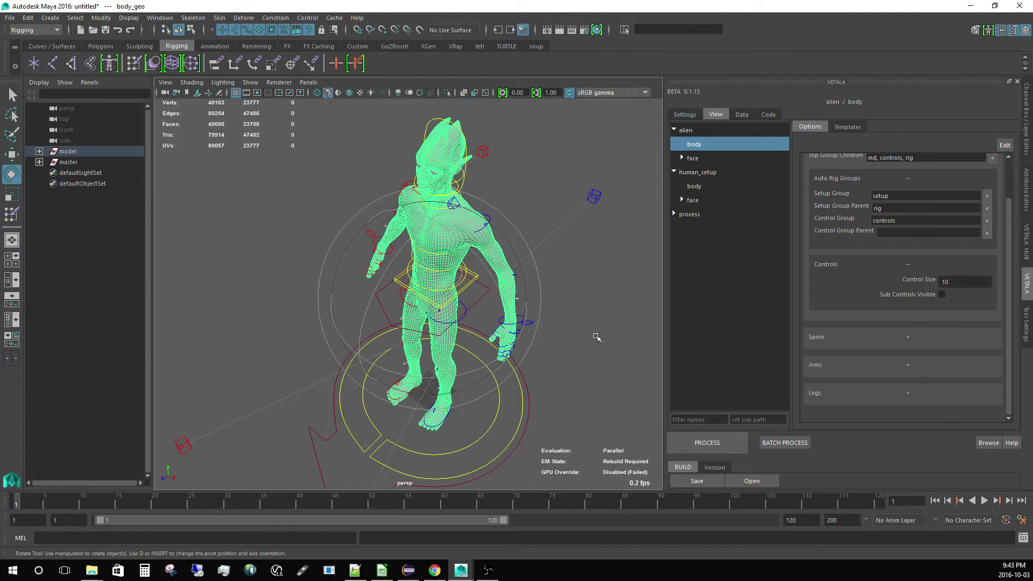
pyautogui.click(599, 318)
pyautogui.keyDown('alt'); pyautogui.moveTo(599, 318); pyautogui.dragTo(560, 339, button='right'); pyautogui.keyUp('alt')
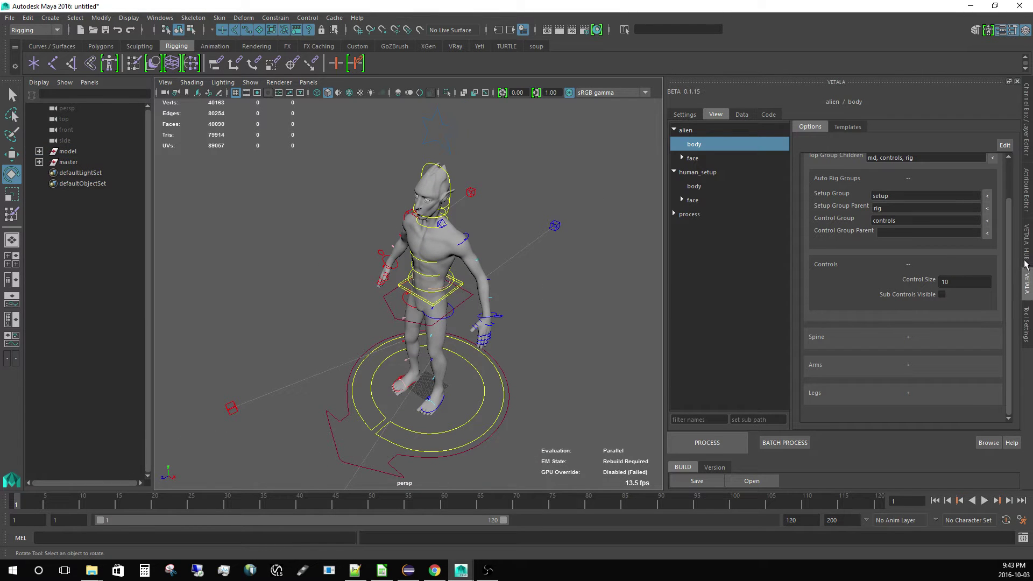
# Step: Enable weight_bendy.py with its arm, elbow, leg and knee sub-scripts in the body's code manifest
pyautogui.click(769, 115)
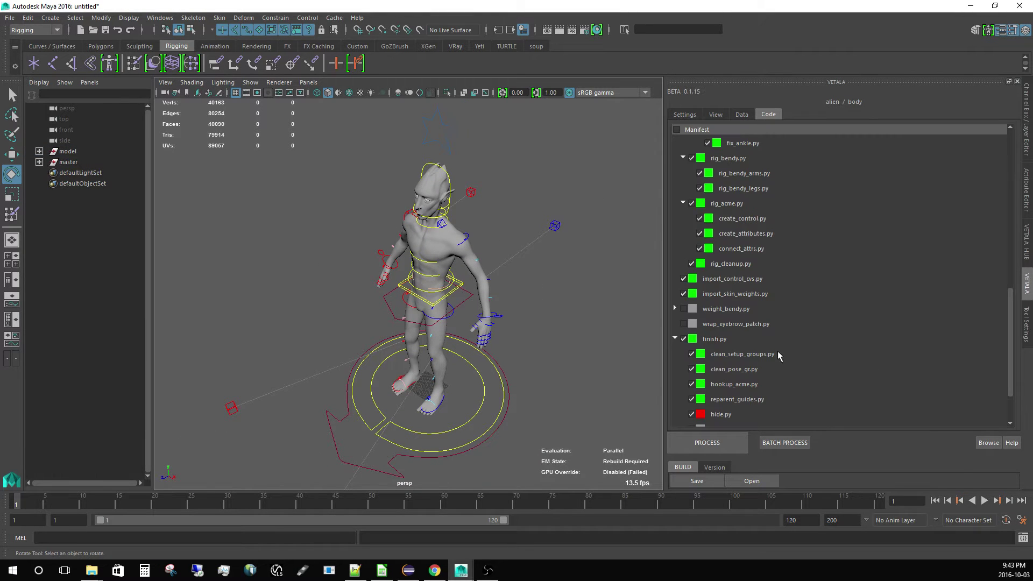
pyautogui.click(683, 308)
pyautogui.click(675, 308)
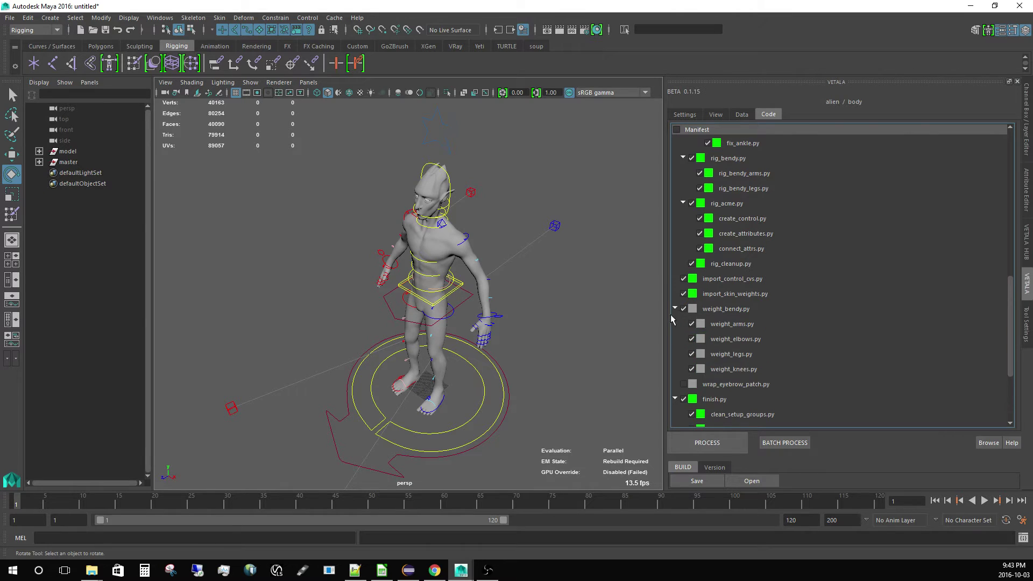
pyautogui.click(674, 308)
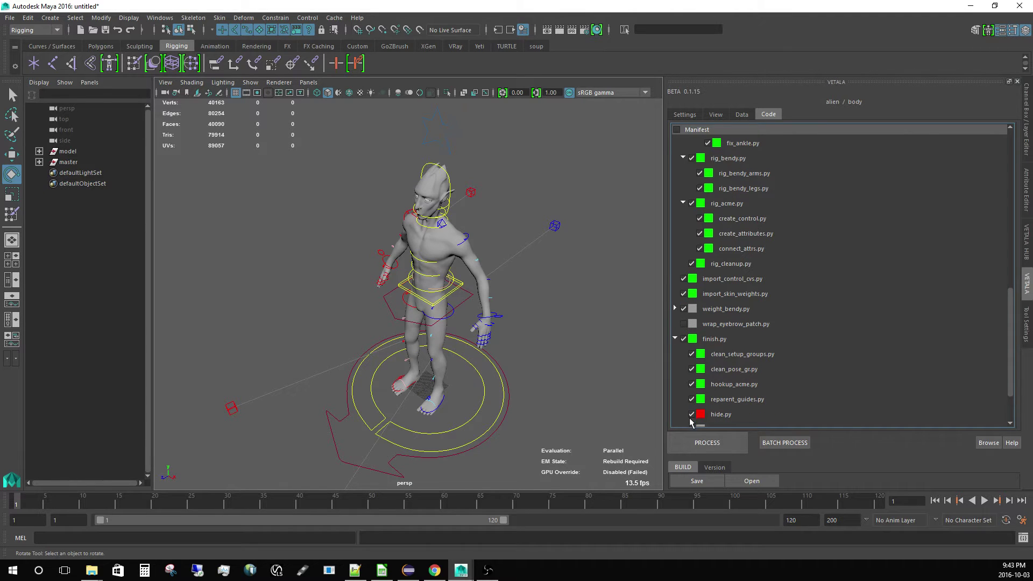
# Step: Disable hide.py in the manifest and rerun the body process without saving the scene
pyautogui.scroll(-2, 1011, 339)
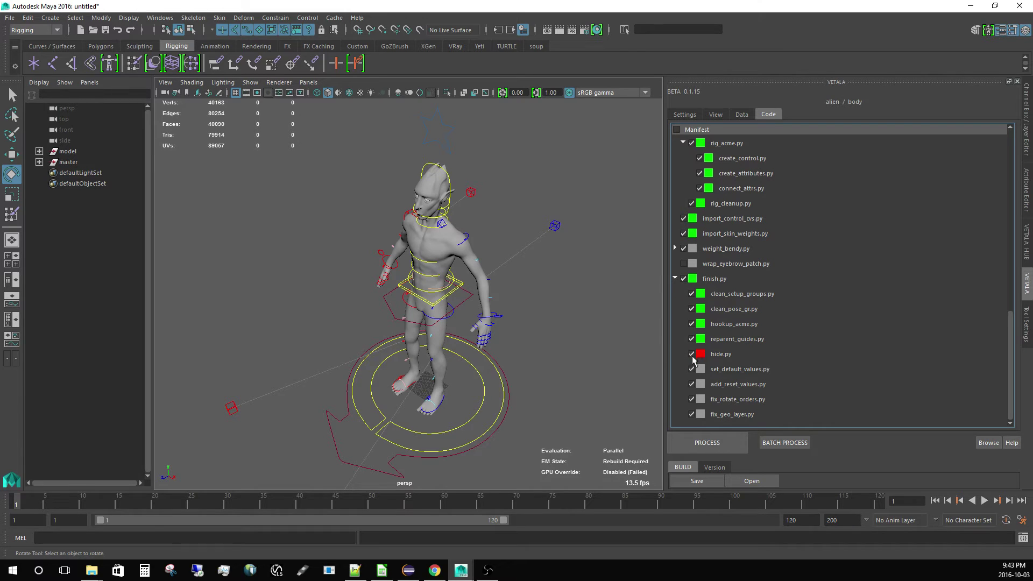
pyautogui.click(692, 354)
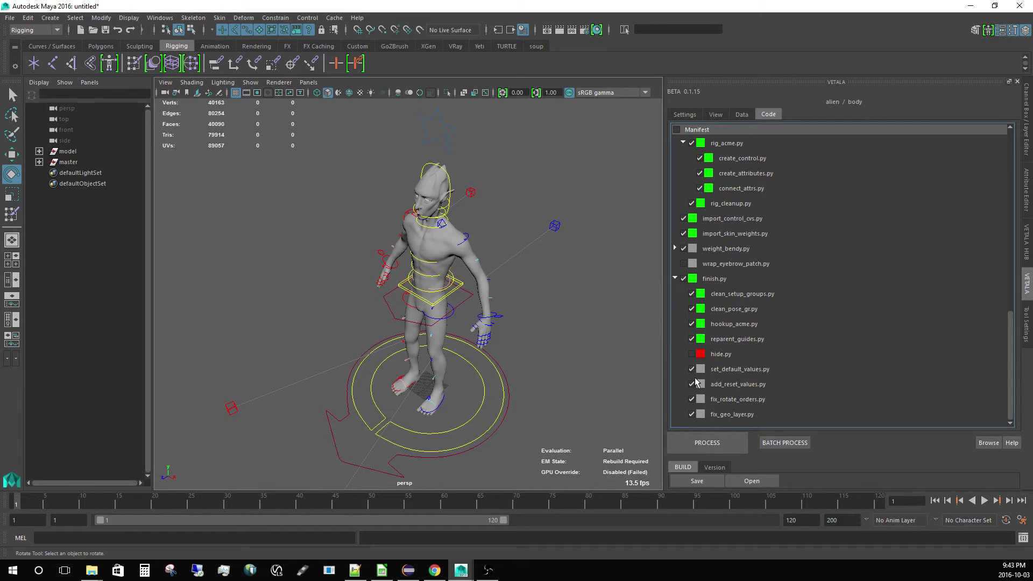
pyautogui.click(723, 441)
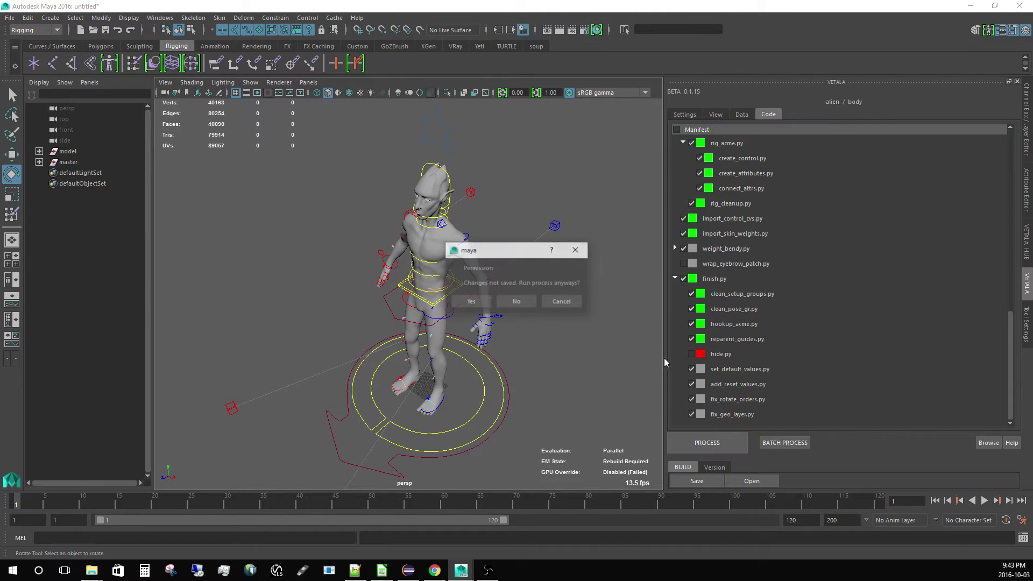
pyautogui.click(471, 302)
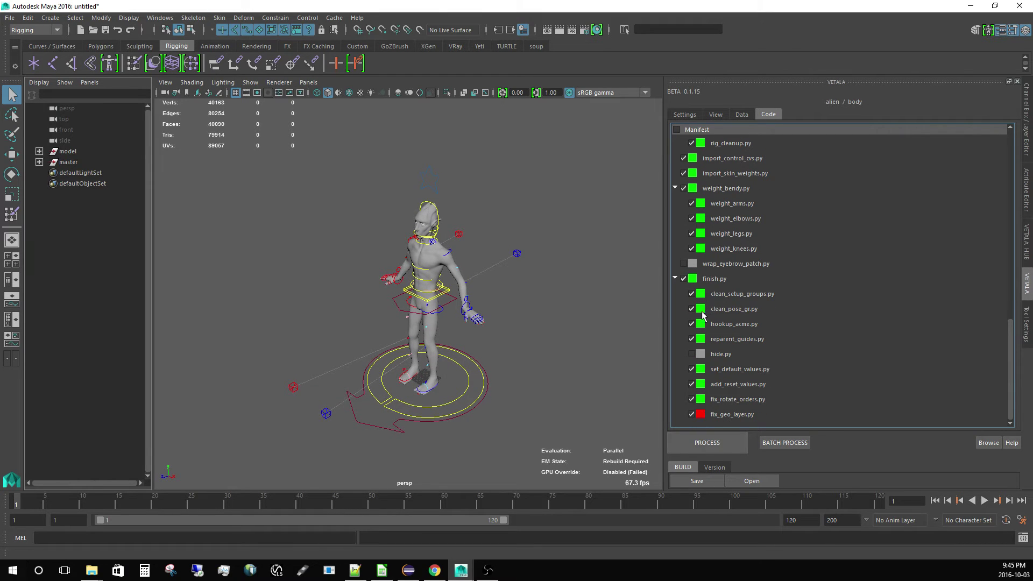
# Step: Open fix_geo_layer.py and examine which group its listRelatives line uses to collect the meshes
pyautogui.click(726, 417)
pyautogui.doubleClick(726, 416)
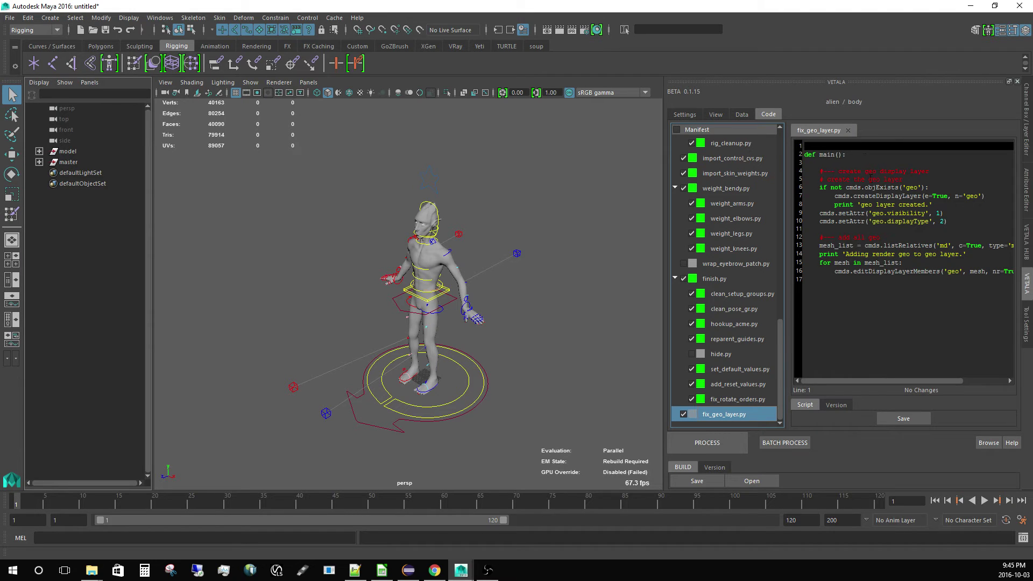
pyautogui.moveTo(913, 382); pyautogui.dragTo(950, 382)
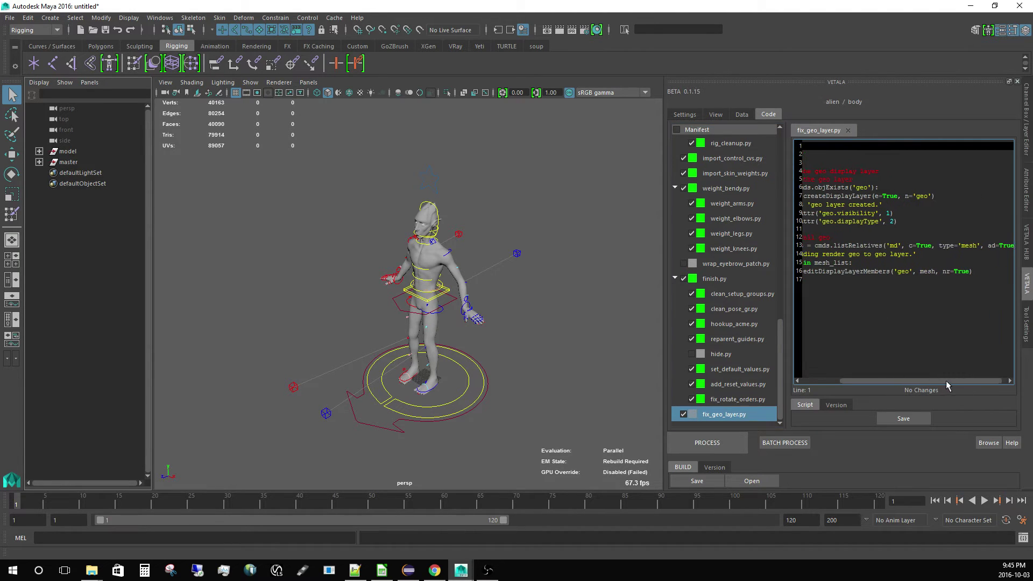
pyautogui.doubleClick(893, 245)
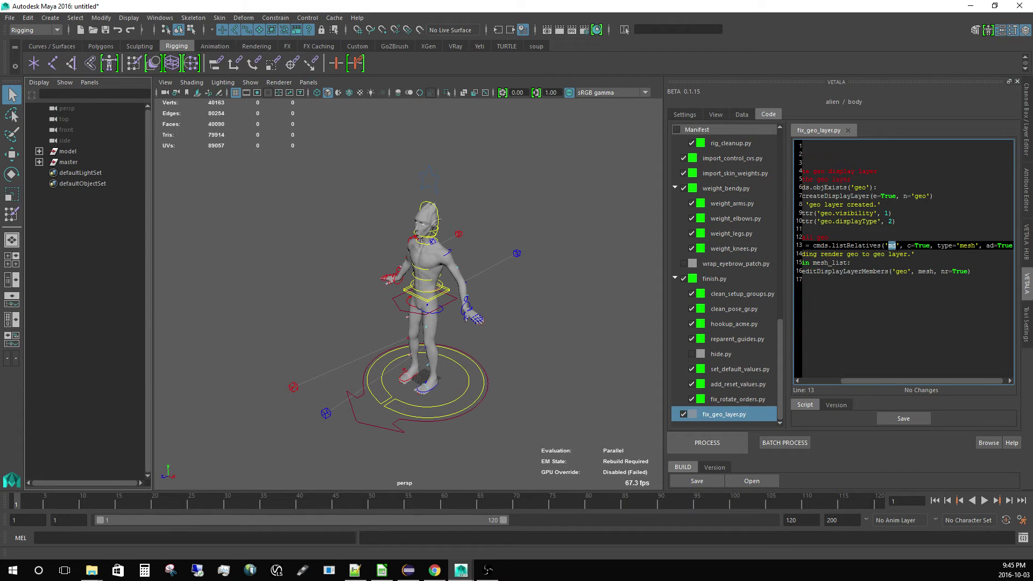
pyautogui.moveTo(890, 379); pyautogui.dragTo(846, 382)
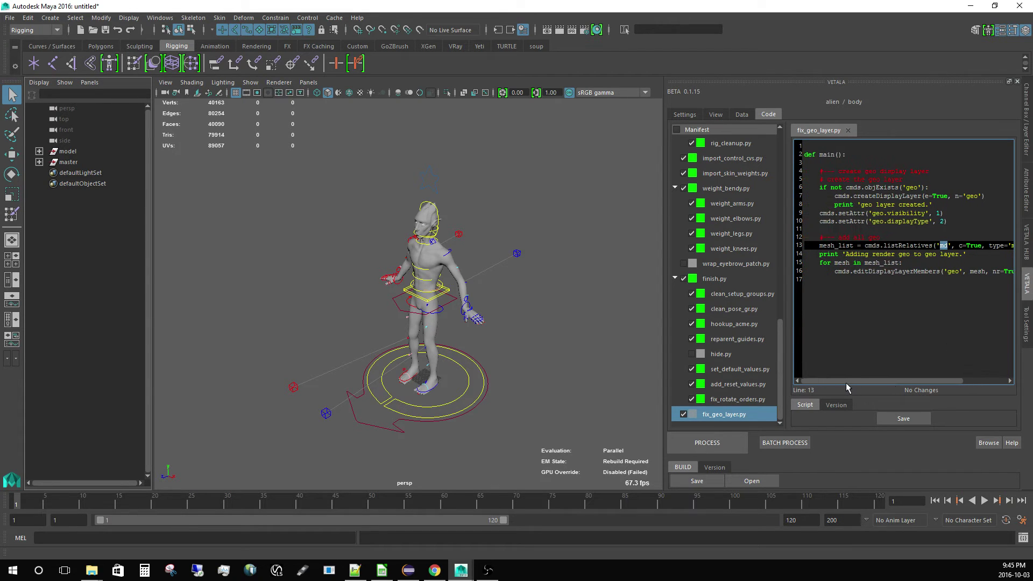
# Step: Set World to 0 on the left and right arm IK controls at the wrists
pyautogui.keyDown('alt'); pyautogui.moveTo(463, 331); pyautogui.dragTo(537, 368, button='right'); pyautogui.keyUp('alt')
pyautogui.keyDown('alt'); pyautogui.moveTo(537, 368); pyautogui.dragTo(490, 360, button='middle'); pyautogui.keyUp('alt')
pyautogui.keyDown('alt'); pyautogui.moveTo(490, 359); pyautogui.dragTo(542, 327, button='right'); pyautogui.keyUp('alt')
pyautogui.click(536, 324)
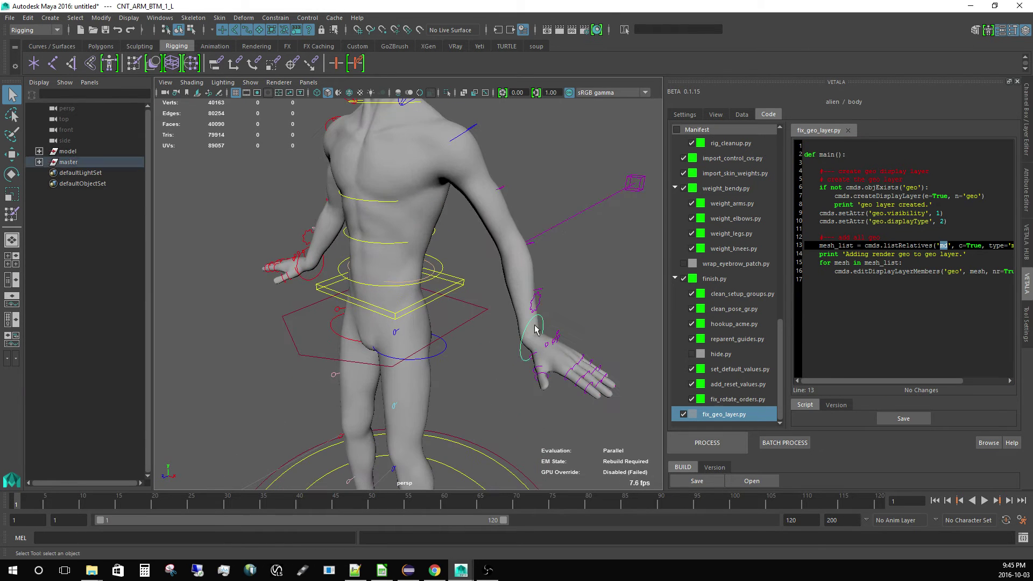
pyautogui.keyDown('alt'); pyautogui.moveTo(329, 264); pyautogui.dragTo(346, 274); pyautogui.keyUp('alt')
pyautogui.keyDown('shift'); pyautogui.click(300, 281); pyautogui.keyUp('shift')
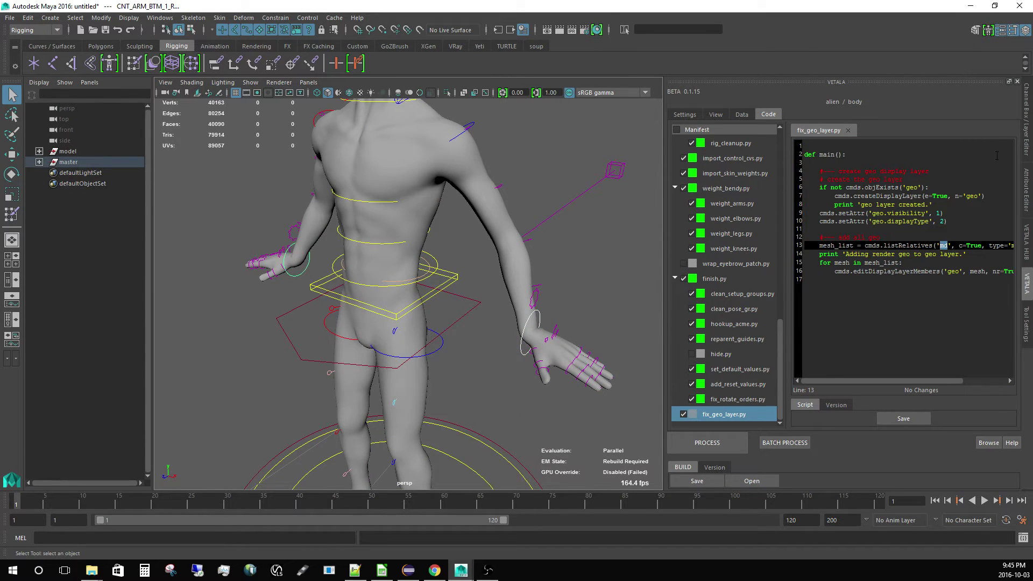
pyautogui.click(1025, 137)
pyautogui.click(969, 183)
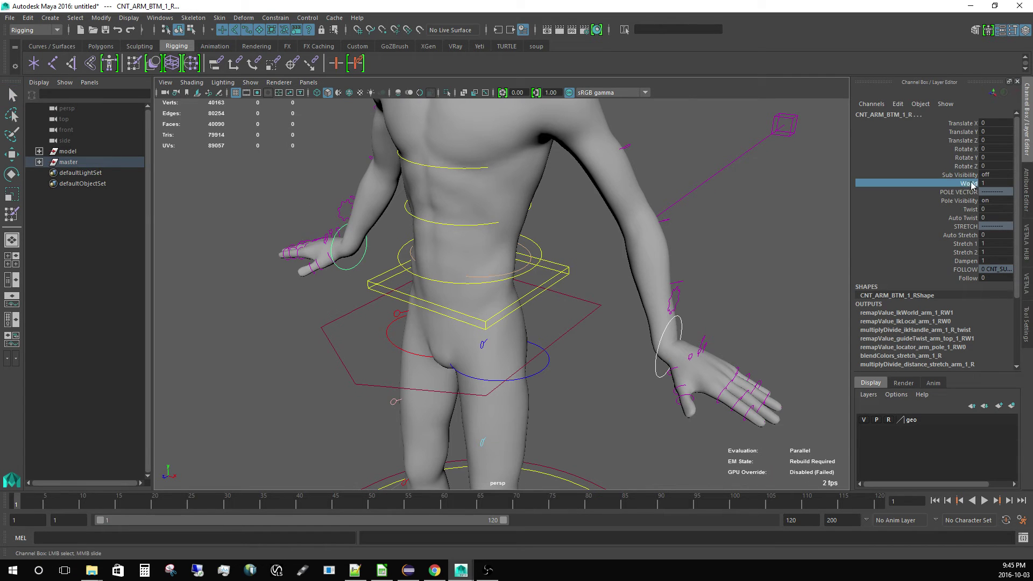
pyautogui.moveTo(702, 279); pyautogui.dragTo(228, 262, button='middle')
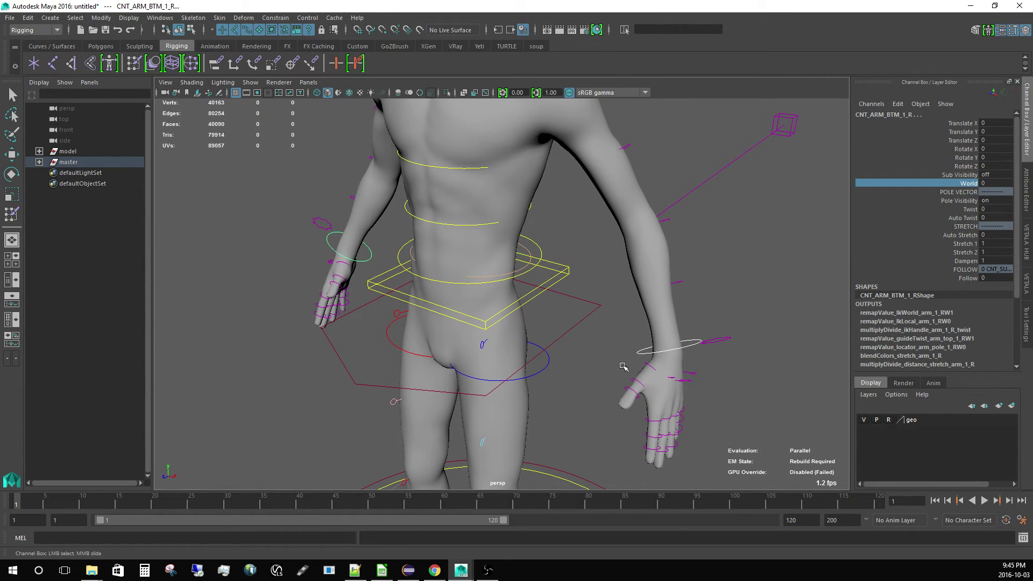
# Step: Select the left and right foot IK controls and open their World value for editing, leaving it without an entry
pyautogui.keyDown('alt'); pyautogui.moveTo(622, 365); pyautogui.dragTo(522, 342, button='right'); pyautogui.keyUp('alt')
pyautogui.keyDown('alt'); pyautogui.moveTo(521, 342); pyautogui.dragTo(466, 295); pyautogui.keyUp('alt')
pyautogui.keyDown('alt'); pyautogui.moveTo(466, 294); pyautogui.dragTo(535, 387, button='right'); pyautogui.keyUp('alt')
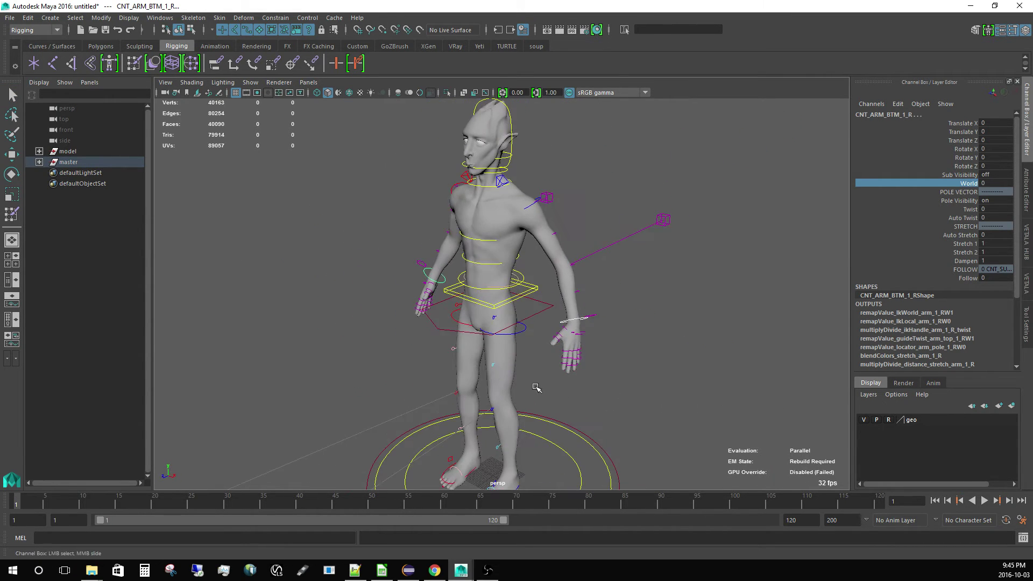
pyautogui.keyDown('alt'); pyautogui.moveTo(534, 394); pyautogui.dragTo(525, 258, button='middle'); pyautogui.keyUp('alt')
pyautogui.keyDown('alt'); pyautogui.moveTo(530, 280); pyautogui.dragTo(567, 339); pyautogui.keyUp('alt')
pyautogui.keyDown('alt'); pyautogui.moveTo(420, 317); pyautogui.dragTo(488, 351, button='right'); pyautogui.keyUp('alt')
pyautogui.keyDown('alt'); pyautogui.moveTo(488, 351); pyautogui.dragTo(597, 376); pyautogui.keyUp('alt')
pyautogui.click(585, 378)
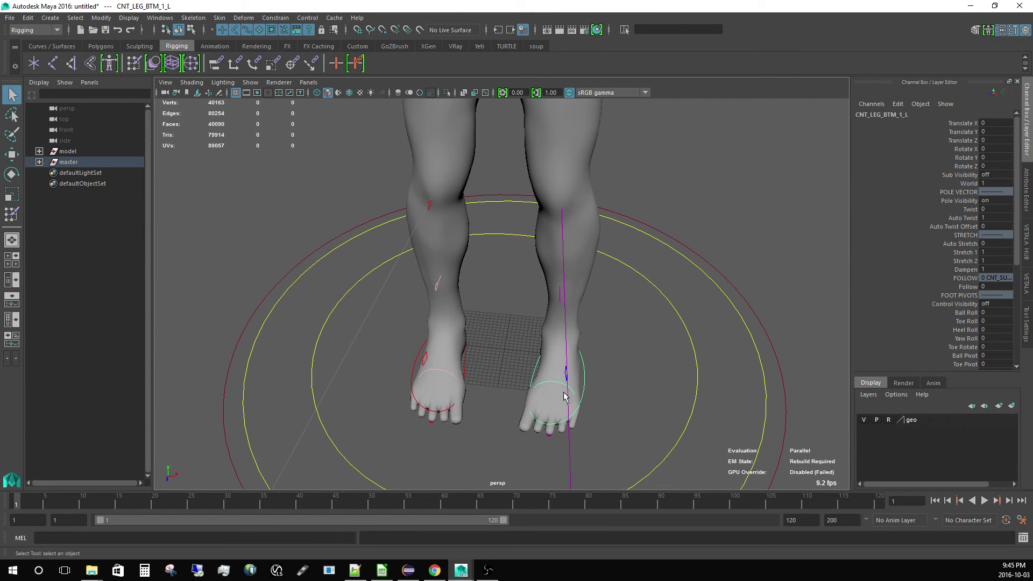
pyautogui.click(414, 371)
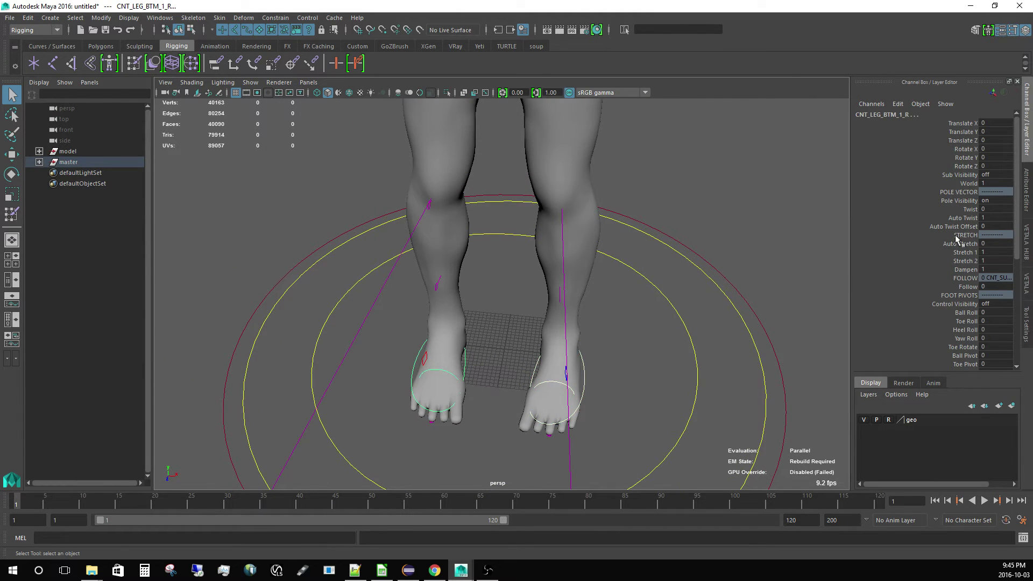
pyautogui.doubleClick(995, 184)
pyautogui.keyDown('alt'); pyautogui.moveTo(606, 365); pyautogui.dragTo(505, 350, button='right'); pyautogui.keyUp('alt')
pyautogui.keyDown('alt'); pyautogui.moveTo(505, 350); pyautogui.dragTo(421, 243); pyautogui.keyUp('alt')
pyautogui.click(421, 243)
# Step: Move the left wrist control upward and slightly forward to test how the elbow and arm mesh bend
pyautogui.keyDown('alt'); pyautogui.moveTo(421, 243); pyautogui.dragTo(400, 301, button='middle'); pyautogui.keyUp('alt')
pyautogui.keyDown('alt'); pyautogui.moveTo(399, 301); pyautogui.dragTo(495, 337, button='right'); pyautogui.keyUp('alt')
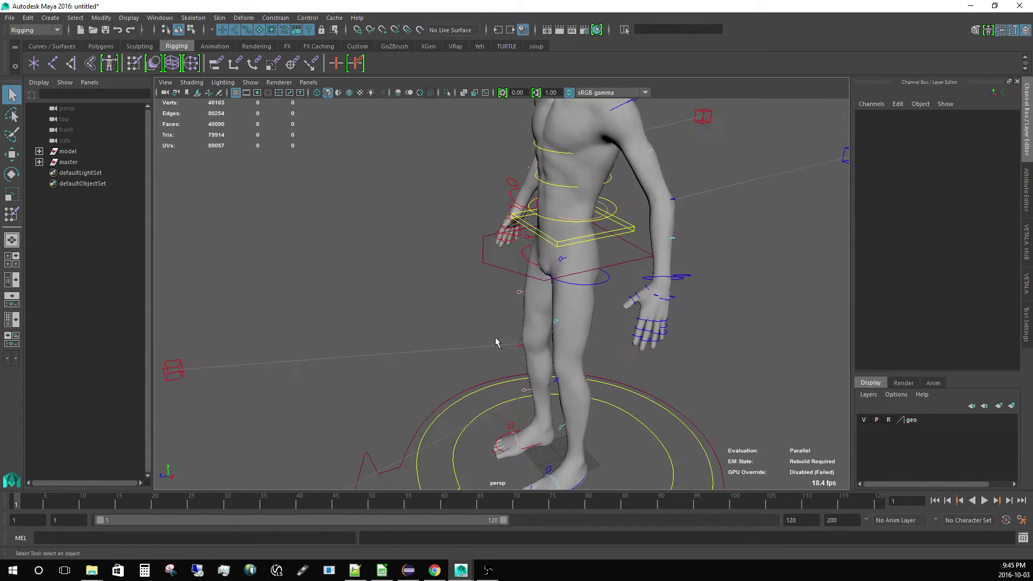
pyautogui.keyDown('alt'); pyautogui.moveTo(494, 337); pyautogui.dragTo(699, 351); pyautogui.keyUp('alt')
pyautogui.click(658, 361)
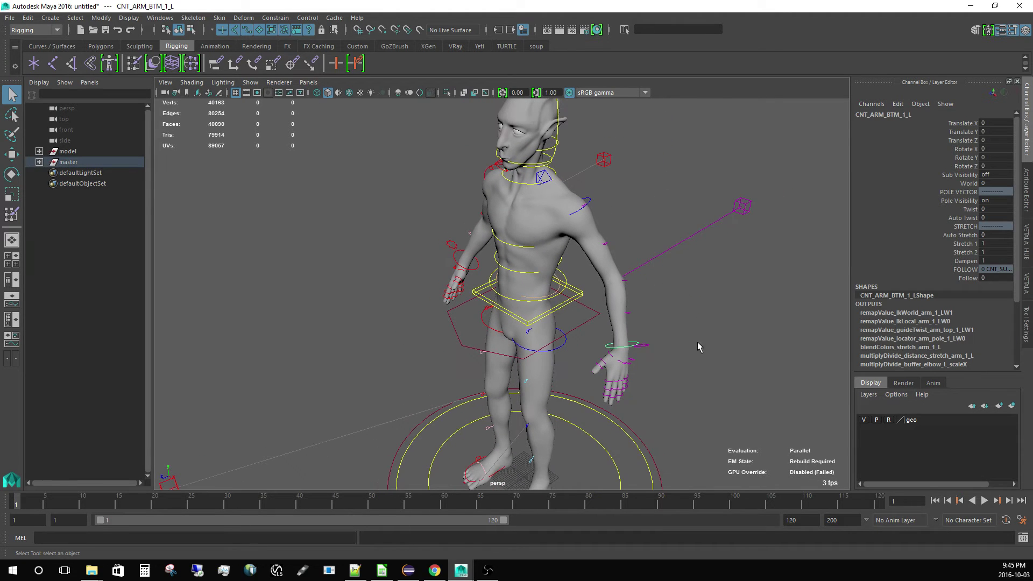
pyautogui.press('w')
pyautogui.moveTo(622, 345); pyautogui.dragTo(625, 333)
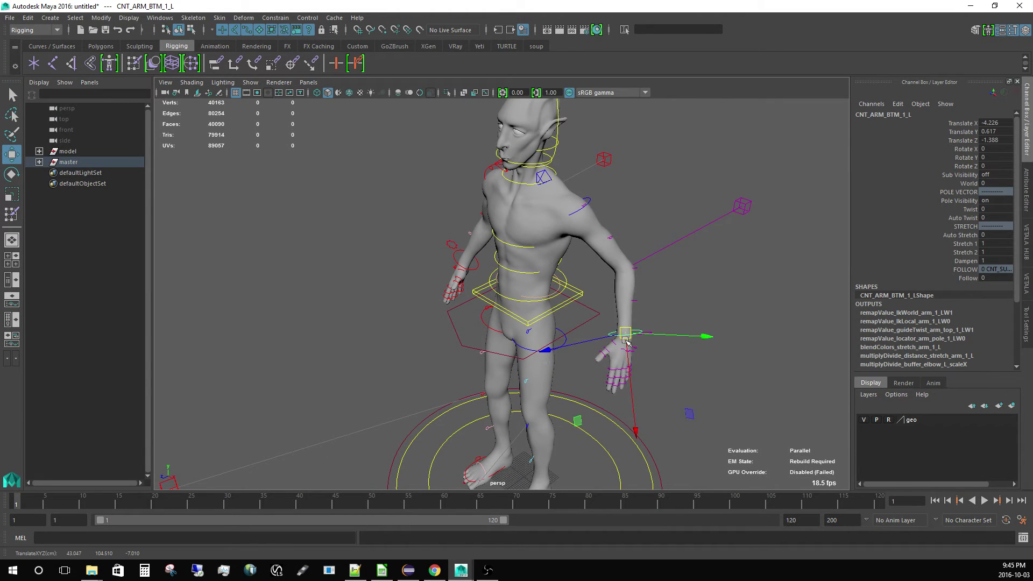
pyautogui.moveTo(547, 353); pyautogui.dragTo(572, 369)
pyautogui.click(702, 387)
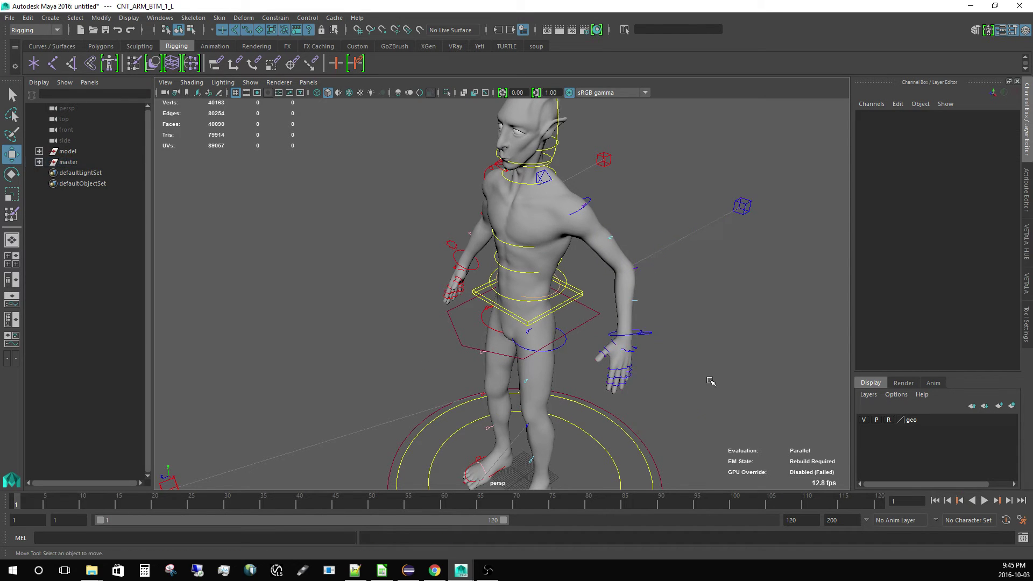
# Step: Reset the left wrist control's Translate X, Y and Z to 0
pyautogui.click(610, 338)
pyautogui.keyDown('alt'); pyautogui.moveTo(610, 337); pyautogui.dragTo(659, 339); pyautogui.keyUp('alt')
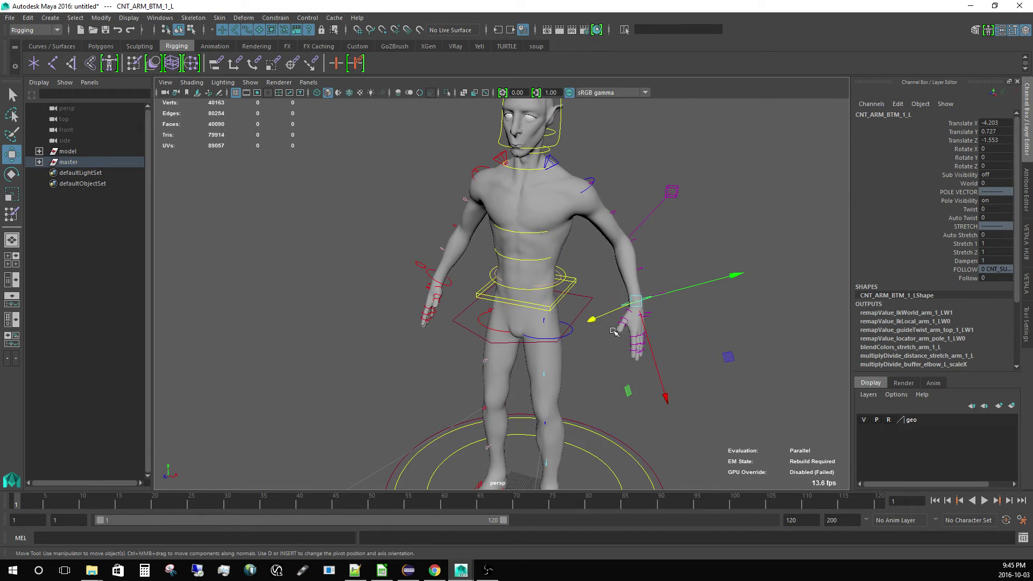
pyautogui.keyDown('alt'); pyautogui.moveTo(592, 344); pyautogui.dragTo(623, 344, button='right'); pyautogui.keyUp('alt')
pyautogui.keyDown('alt'); pyautogui.moveTo(624, 345); pyautogui.dragTo(633, 384, button='middle'); pyautogui.keyUp('alt')
pyautogui.moveTo(993, 123); pyautogui.dragTo(997, 142)
pyautogui.write('0')
pyautogui.press('Return')
# Step: Try moving the left elbow tweak and upper-arm mid tweak controls to test the bendy weighting, and undo both moves
pyautogui.keyDown('alt'); pyautogui.moveTo(631, 362); pyautogui.dragTo(584, 359, button='right'); pyautogui.keyUp('alt')
pyautogui.click(642, 281)
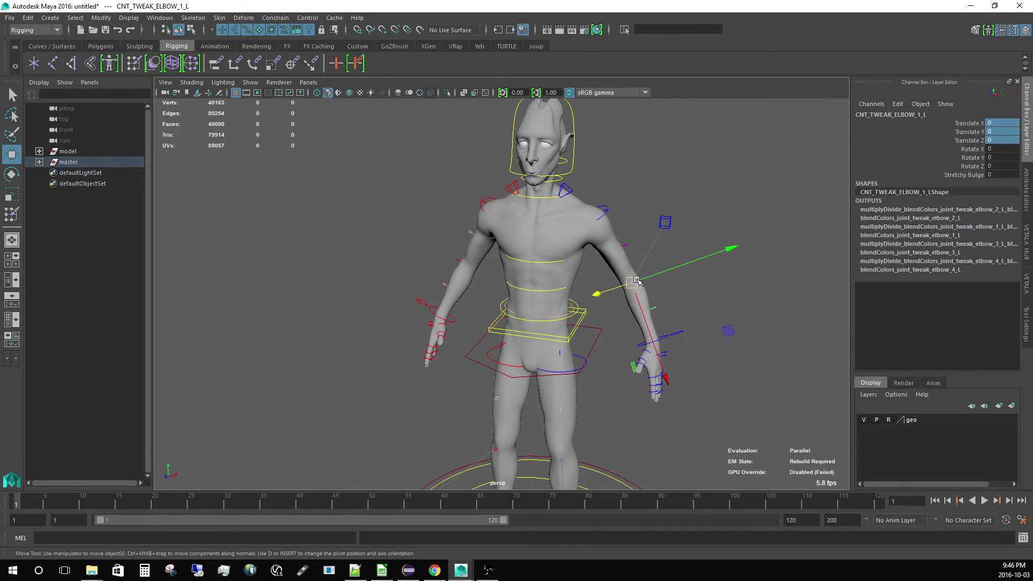
pyautogui.moveTo(640, 283); pyautogui.dragTo(655, 283)
pyautogui.click(637, 228)
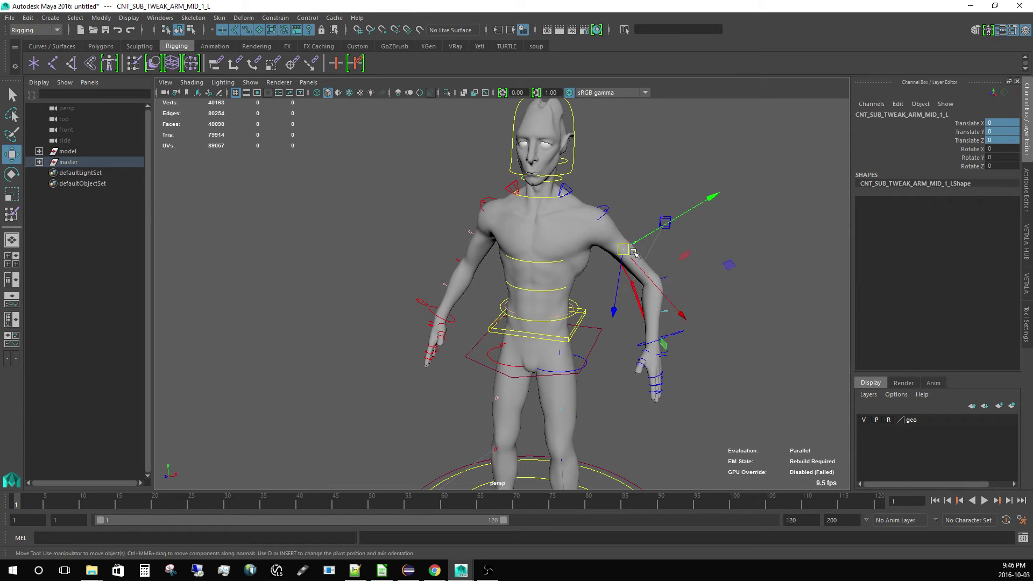
pyautogui.moveTo(637, 228); pyautogui.dragTo(662, 312)
pyautogui.hotkey('ctrl', 'z')
pyautogui.hotkey('ctrl', 'z')
pyautogui.click(727, 313)
# Step: Try rotating the upper neck control to test the neck deformation, undo the rotation and deselect it
pyautogui.keyDown('alt'); pyautogui.moveTo(611, 295); pyautogui.dragTo(637, 334, button='middle'); pyautogui.keyUp('alt')
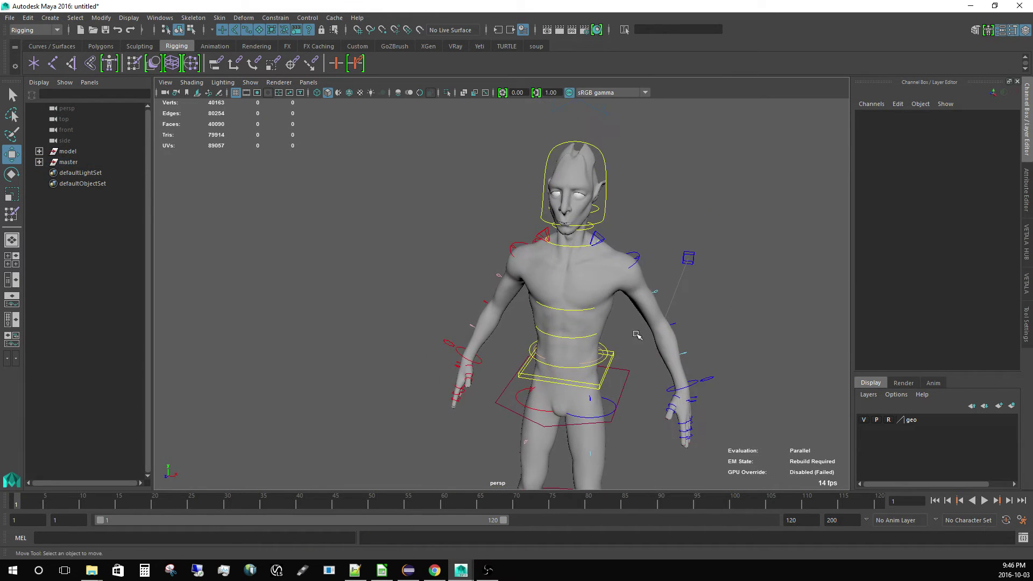
pyautogui.keyDown('alt'); pyautogui.moveTo(608, 290); pyautogui.dragTo(651, 269, button='right'); pyautogui.keyUp('alt')
pyautogui.keyDown('alt'); pyautogui.moveTo(640, 263); pyautogui.dragTo(577, 215); pyautogui.keyUp('alt')
pyautogui.click(576, 213)
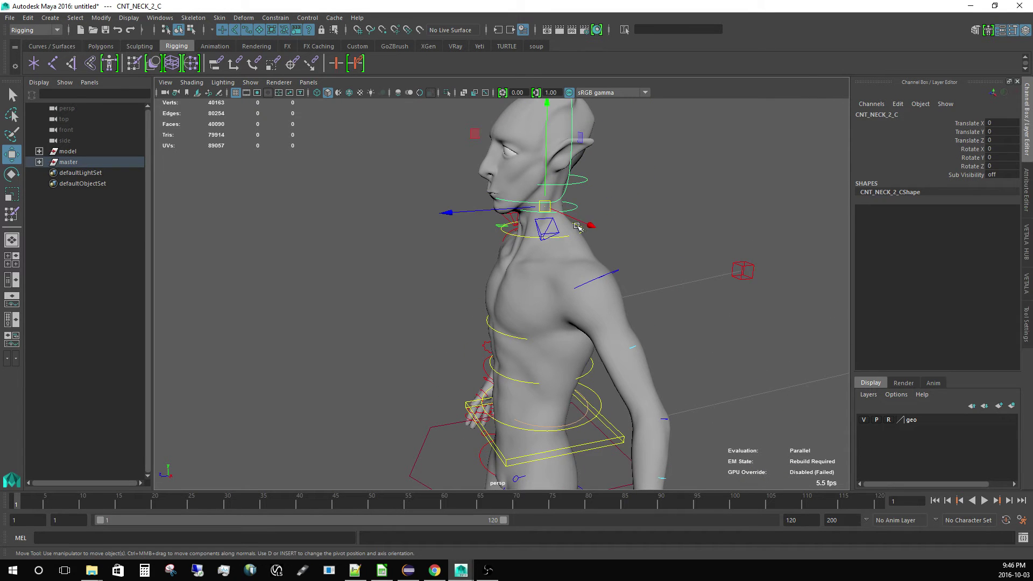
pyautogui.press('e')
pyautogui.moveTo(473, 153)
pyautogui.mouseDown()
pyautogui.moveTo(449, 215)
pyautogui.moveTo(487, 139)
pyautogui.mouseUp()
pyautogui.hotkey('ctrl', 'z')
pyautogui.click(733, 293)
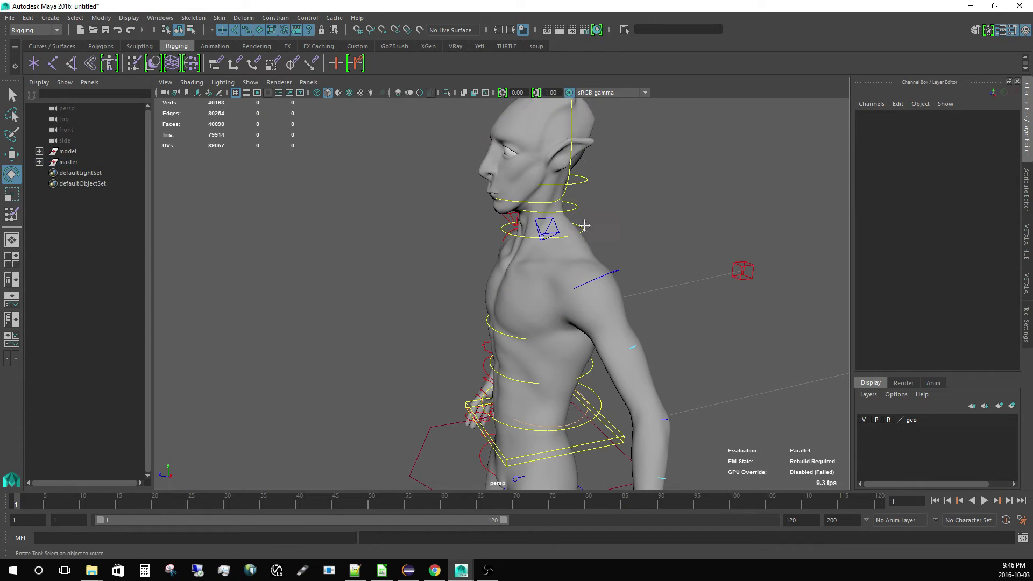
# Step: Tilt the head control back about 19.5 degrees around X to test the head and neck deformation
pyautogui.keyDown('alt'); pyautogui.moveTo(584, 226); pyautogui.dragTo(535, 292); pyautogui.keyUp('alt')
pyautogui.click(572, 325)
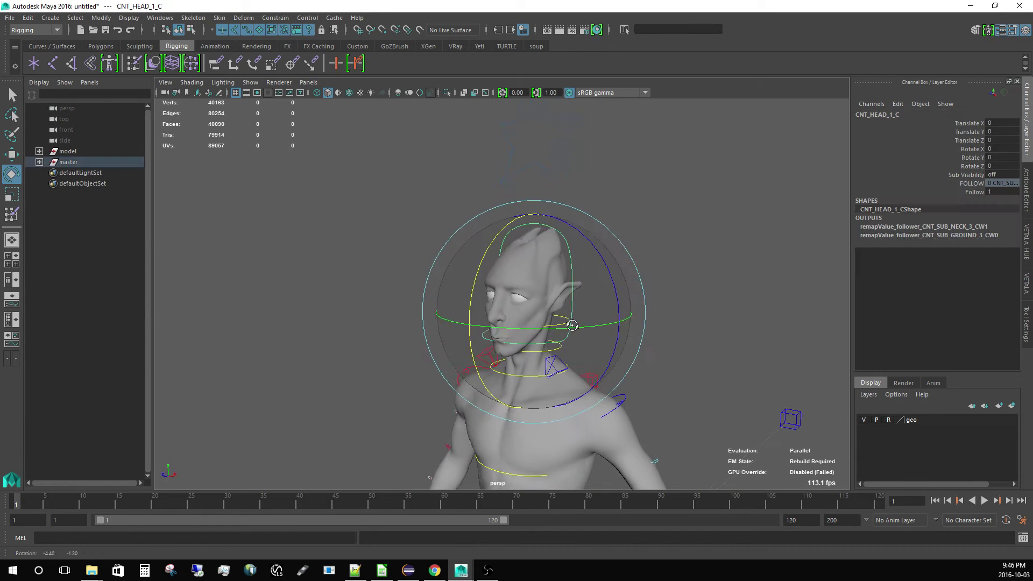
pyautogui.moveTo(572, 325); pyautogui.dragTo(540, 263)
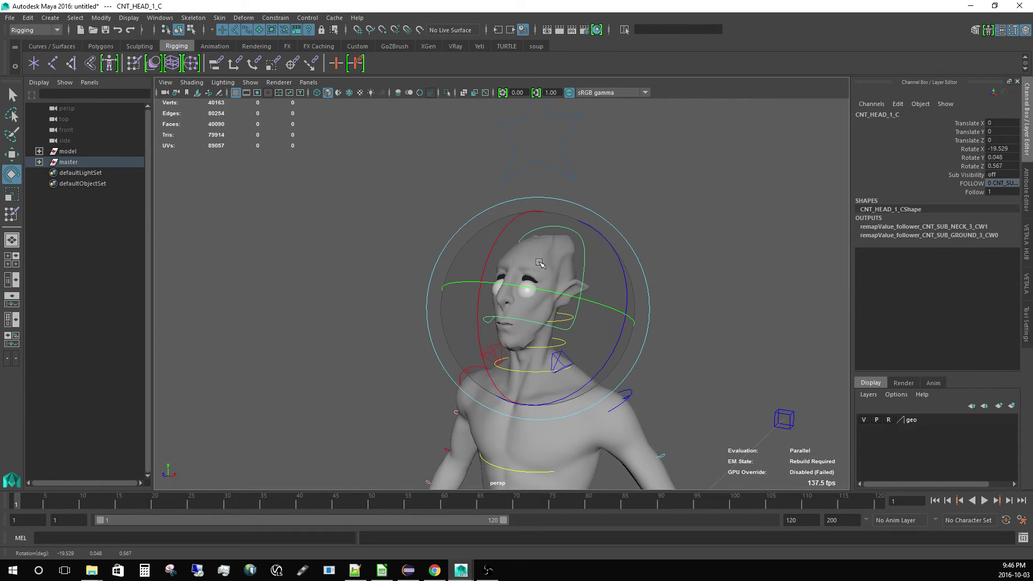
pyautogui.hotkey('ctrl', 'z')
# Step: Check the torso controls from several angles and select the middle spine control, examining how its curve fits the body
pyautogui.keyDown('alt'); pyautogui.moveTo(440, 383); pyautogui.dragTo(462, 315, button='middle'); pyautogui.keyUp('alt')
pyautogui.keyDown('alt'); pyautogui.moveTo(463, 315); pyautogui.dragTo(404, 328, button='right'); pyautogui.keyUp('alt')
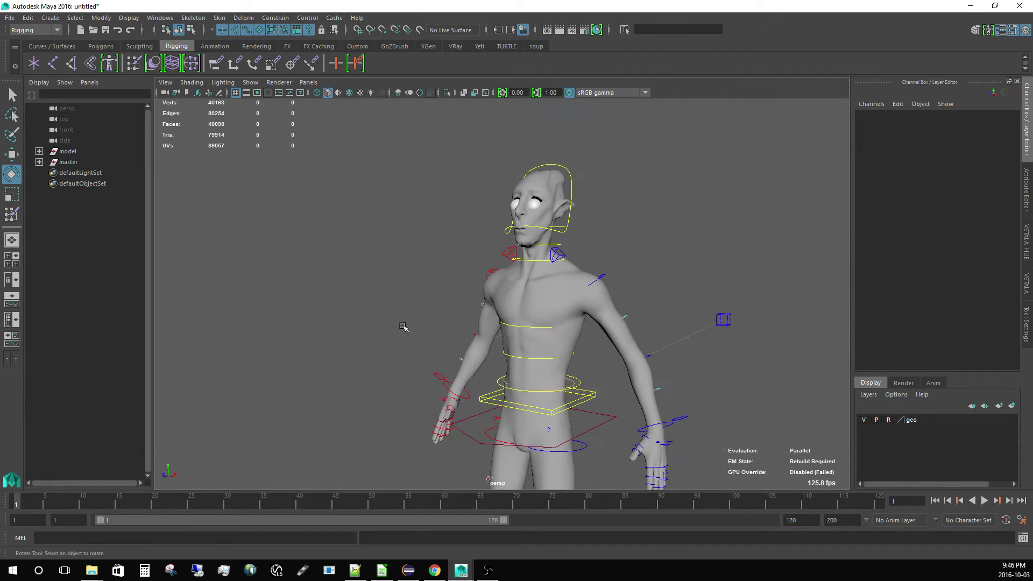
pyautogui.keyDown('alt'); pyautogui.moveTo(404, 328); pyautogui.dragTo(484, 333); pyautogui.keyUp('alt')
pyautogui.keyDown('alt'); pyautogui.moveTo(484, 333); pyautogui.dragTo(565, 410, button='right'); pyautogui.keyUp('alt')
pyautogui.keyDown('alt'); pyautogui.moveTo(565, 410); pyautogui.dragTo(530, 338, button='middle'); pyautogui.keyUp('alt')
pyautogui.keyDown('alt'); pyautogui.moveTo(530, 339); pyautogui.dragTo(587, 345); pyautogui.keyUp('alt')
pyautogui.keyDown('alt'); pyautogui.moveTo(586, 344); pyautogui.dragTo(512, 347, button='middle'); pyautogui.keyUp('alt')
pyautogui.keyDown('alt'); pyautogui.moveTo(513, 347); pyautogui.dragTo(498, 325); pyautogui.keyUp('alt')
pyautogui.click(544, 289)
pyautogui.keyDown('alt'); pyautogui.moveTo(549, 299); pyautogui.dragTo(544, 339); pyautogui.keyUp('alt')
pyautogui.keyDown('alt'); pyautogui.moveTo(544, 338); pyautogui.dragTo(623, 332, button='right'); pyautogui.keyUp('alt')
pyautogui.keyDown('alt'); pyautogui.moveTo(640, 363); pyautogui.dragTo(623, 348); pyautogui.keyUp('alt')
pyautogui.keyDown('alt'); pyautogui.moveTo(622, 348); pyautogui.dragTo(658, 331, button='right'); pyautogui.keyUp('alt')
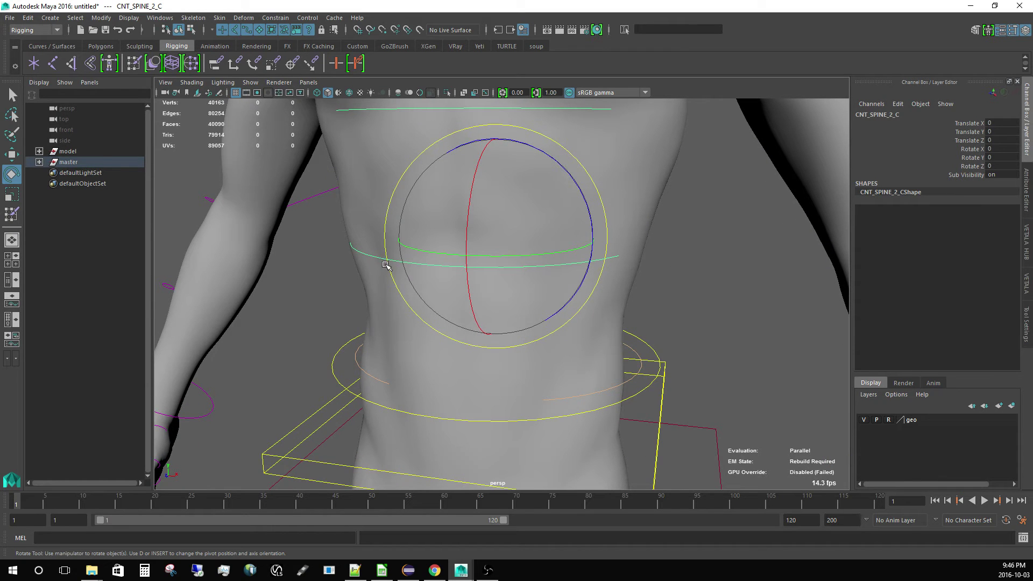
# Step: Select all control vertices of the middle spine control and its sub control in wireframe component mode
pyautogui.press('F8')
pyautogui.press('4')
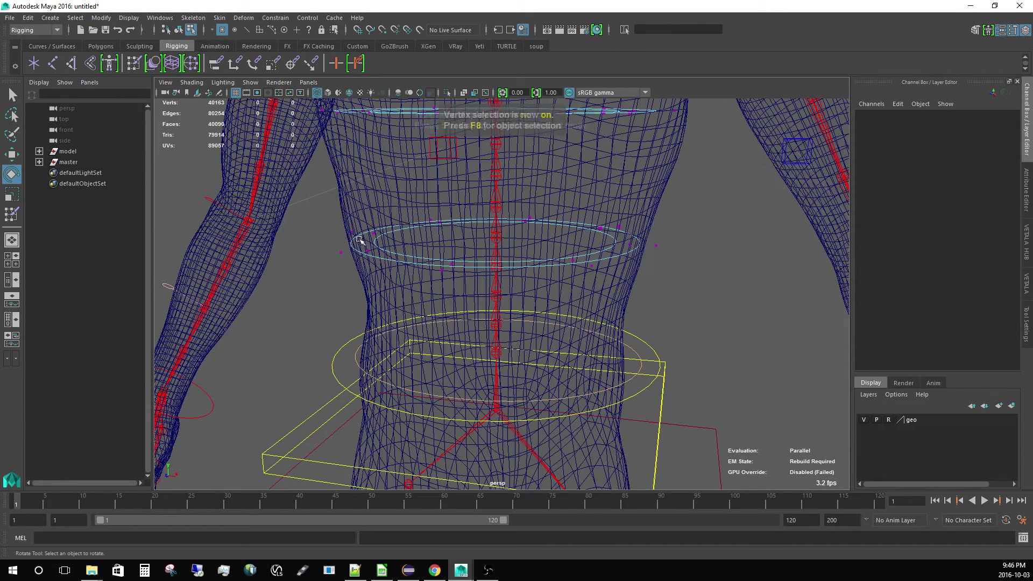
pyautogui.moveTo(298, 192); pyautogui.dragTo(694, 282)
pyautogui.keyDown('alt'); pyautogui.moveTo(521, 277); pyautogui.dragTo(473, 300); pyautogui.keyUp('alt')
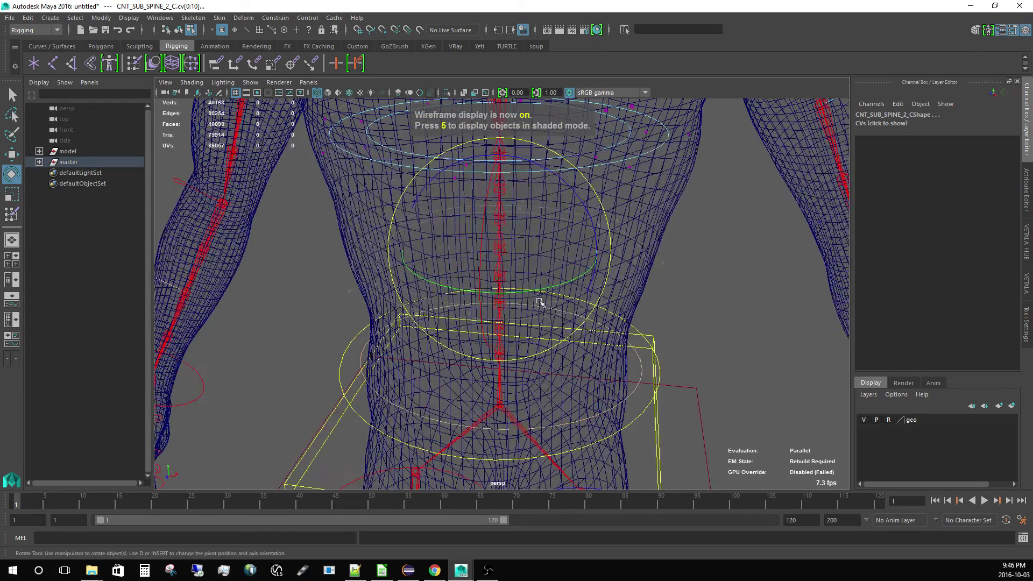
# Step: Turn off Symmetry in the Move tool settings for the selected spine control vertices
pyautogui.press('r')
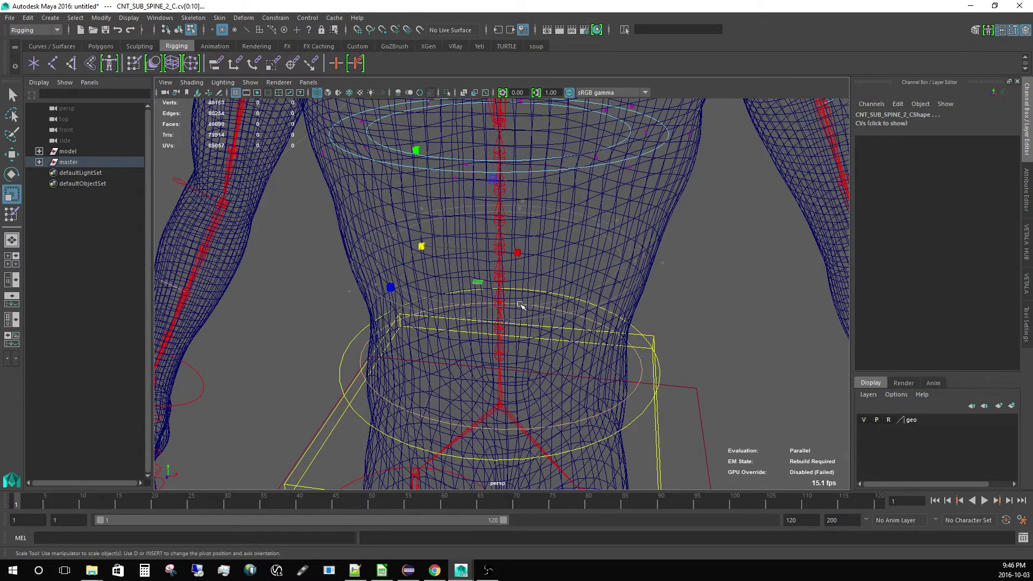
pyautogui.press('w')
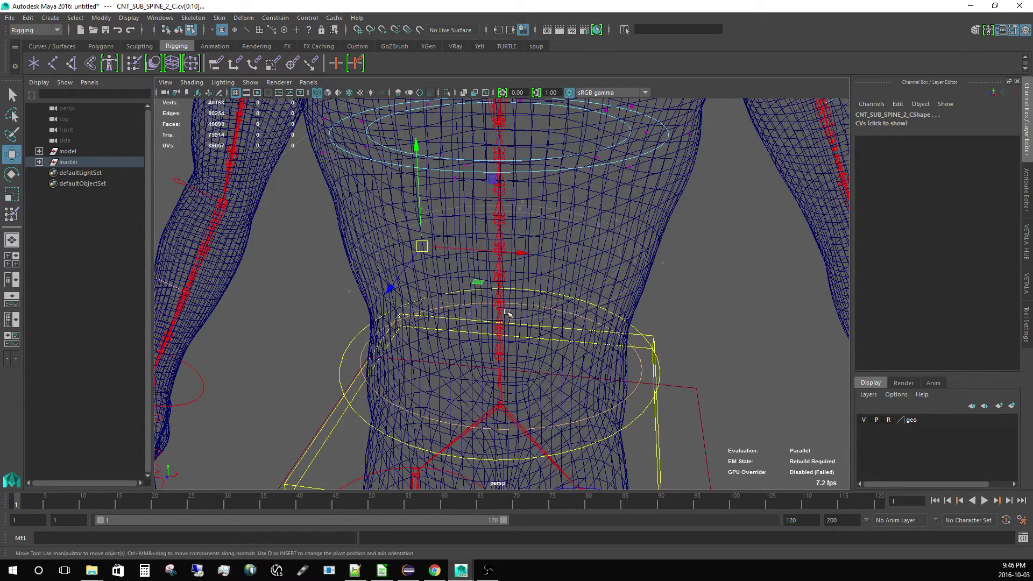
pyautogui.click(1025, 331)
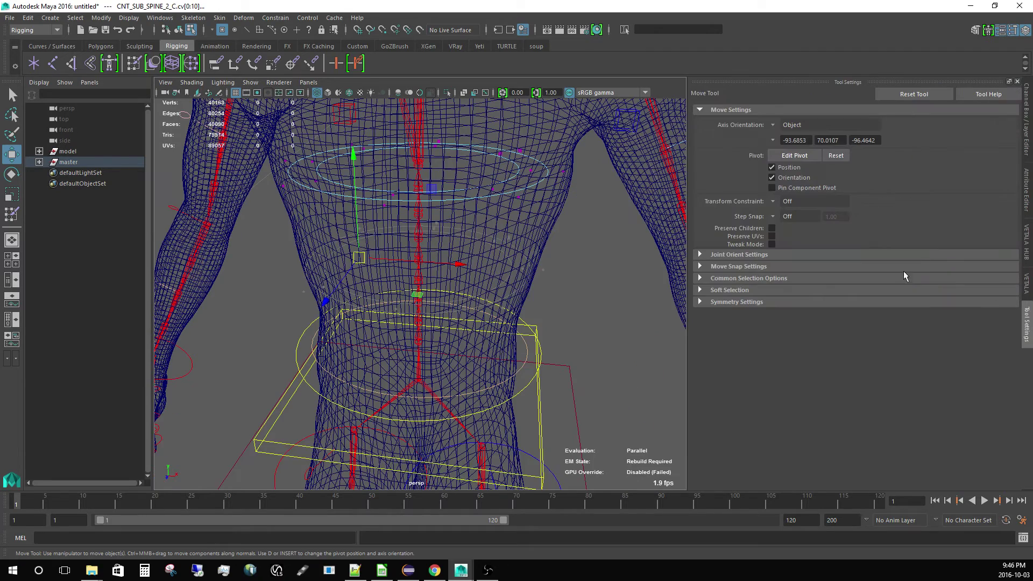
pyautogui.click(714, 302)
pyautogui.click(772, 317)
pyautogui.click(791, 321)
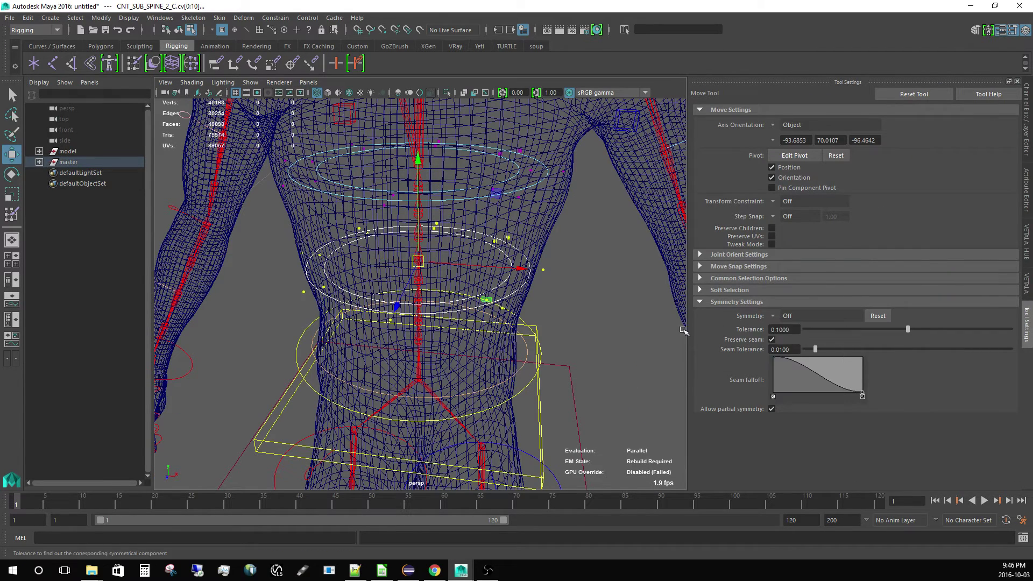
# Step: Scale the middle spine control's vertices up so the rings clear the torso, and return to shaded object mode
pyautogui.press('r')
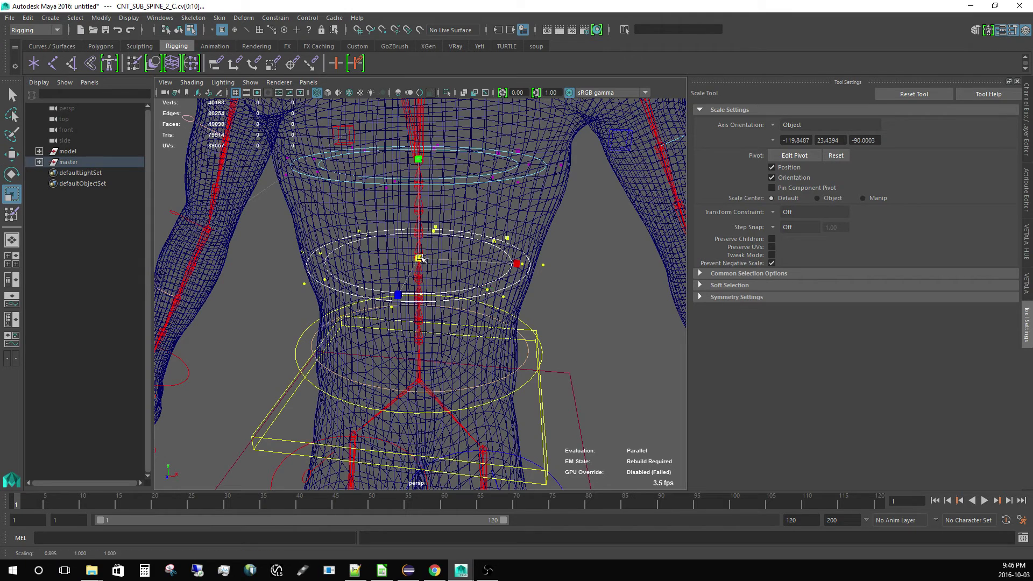
pyautogui.moveTo(421, 259); pyautogui.dragTo(466, 272)
pyautogui.press('5')
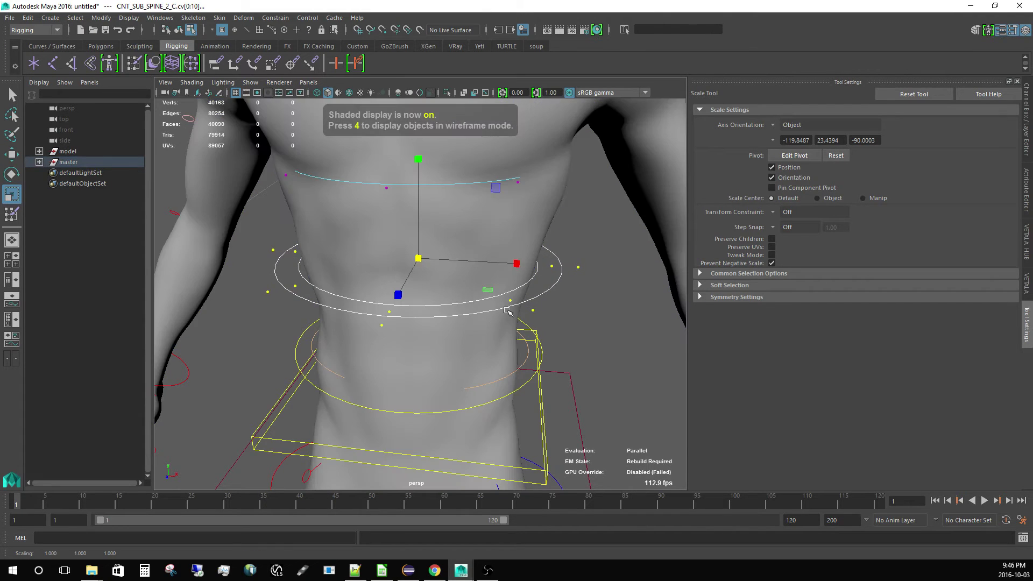
pyautogui.scroll(-5, 508, 311)
pyautogui.click(581, 358)
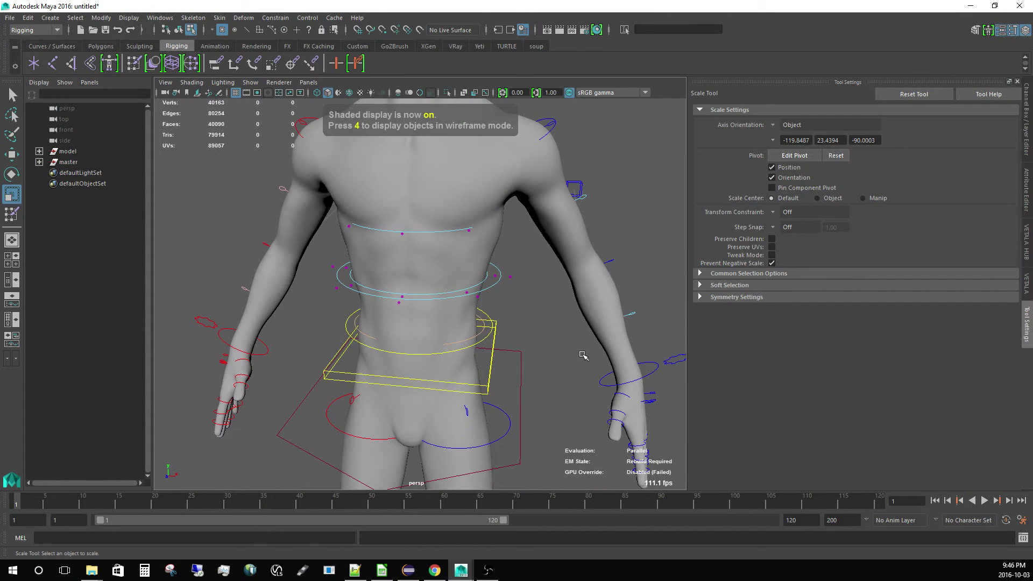
pyautogui.press('F8')
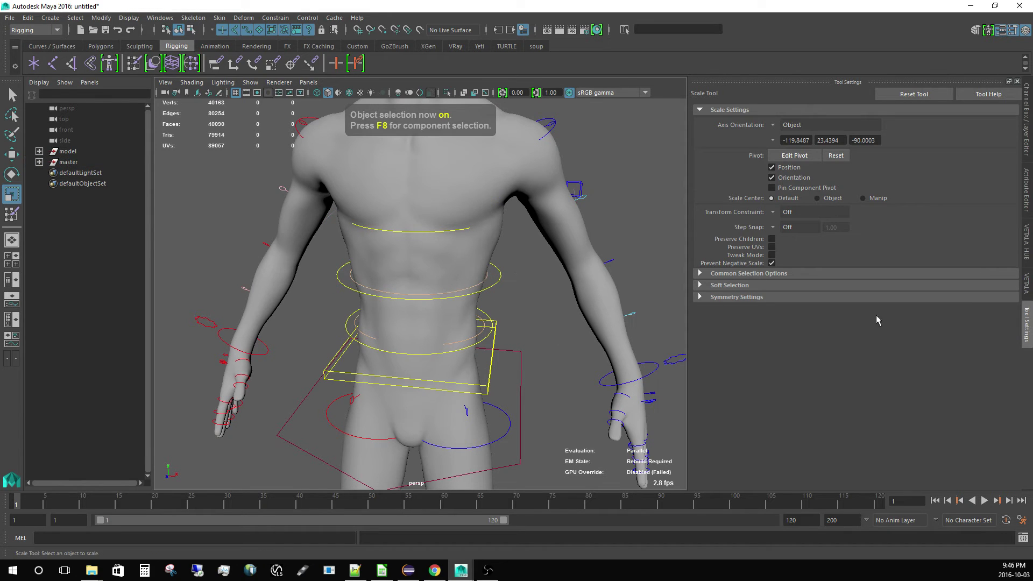
# Step: Export the control_cvs data of the body process in Vetala
pyautogui.click(1027, 285)
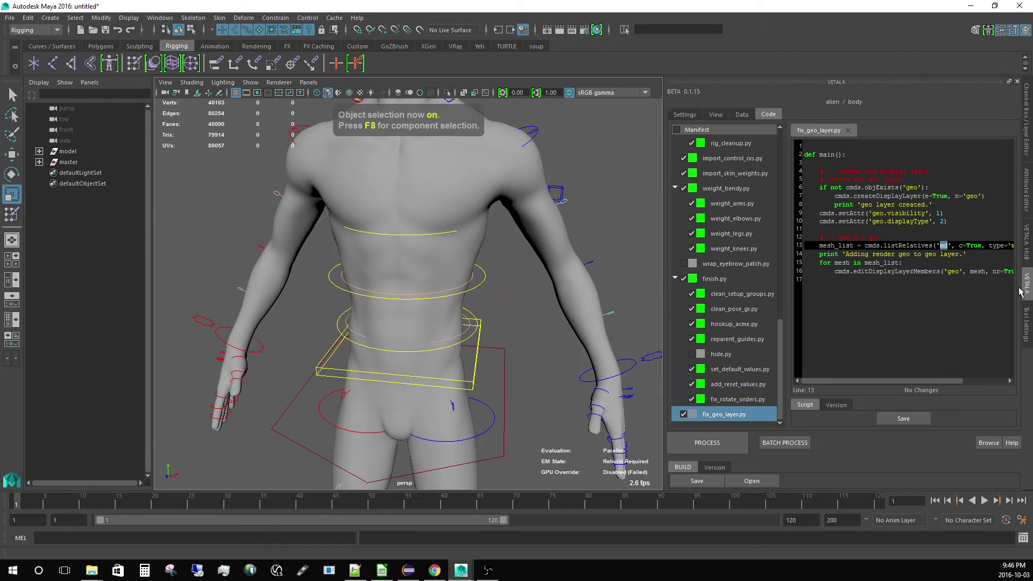
pyautogui.click(741, 114)
pyautogui.click(694, 158)
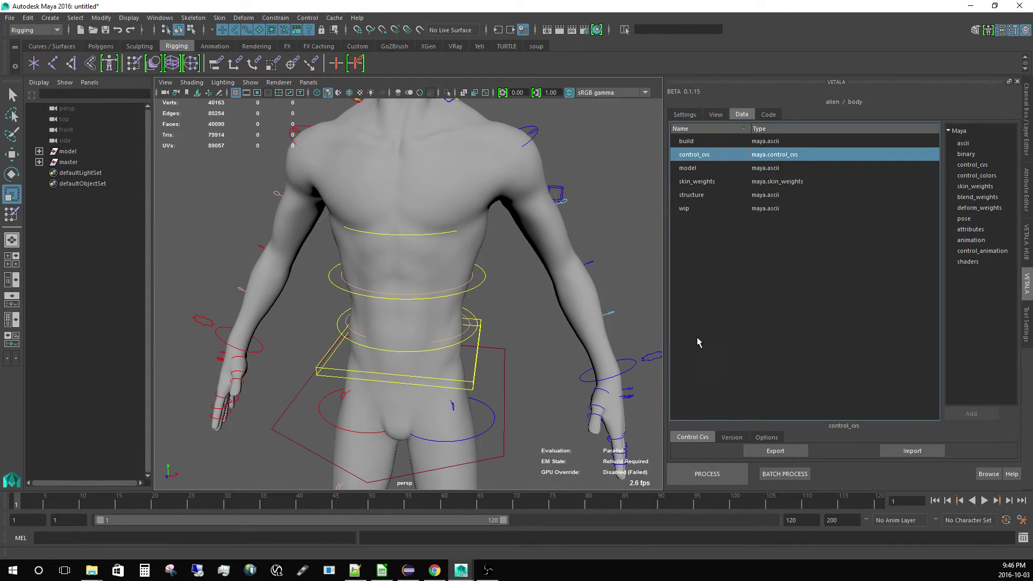
pyautogui.click(774, 450)
pyautogui.click(507, 305)
# Step: Select the enlarged middle spine control and examine its fit around the torso
pyautogui.click(467, 296)
pyautogui.click(484, 286)
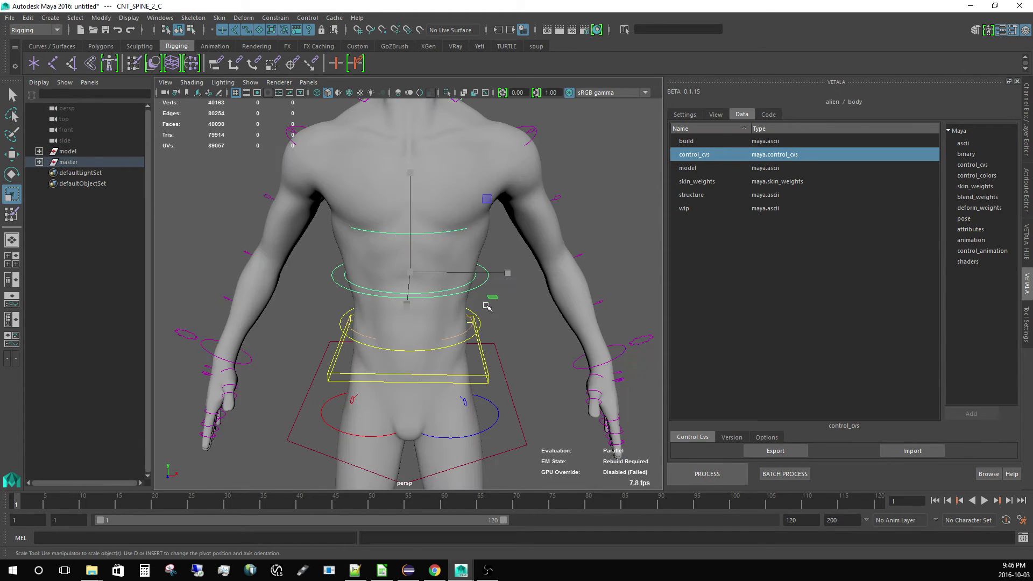
pyautogui.keyDown('alt'); pyautogui.moveTo(445, 293); pyautogui.dragTo(465, 302); pyautogui.keyUp('alt')
pyautogui.keyDown('alt'); pyautogui.moveTo(466, 302); pyautogui.dragTo(463, 328, button='right'); pyautogui.keyUp('alt')
pyautogui.keyDown('alt'); pyautogui.moveTo(480, 331); pyautogui.dragTo(484, 350); pyautogui.keyUp('alt')
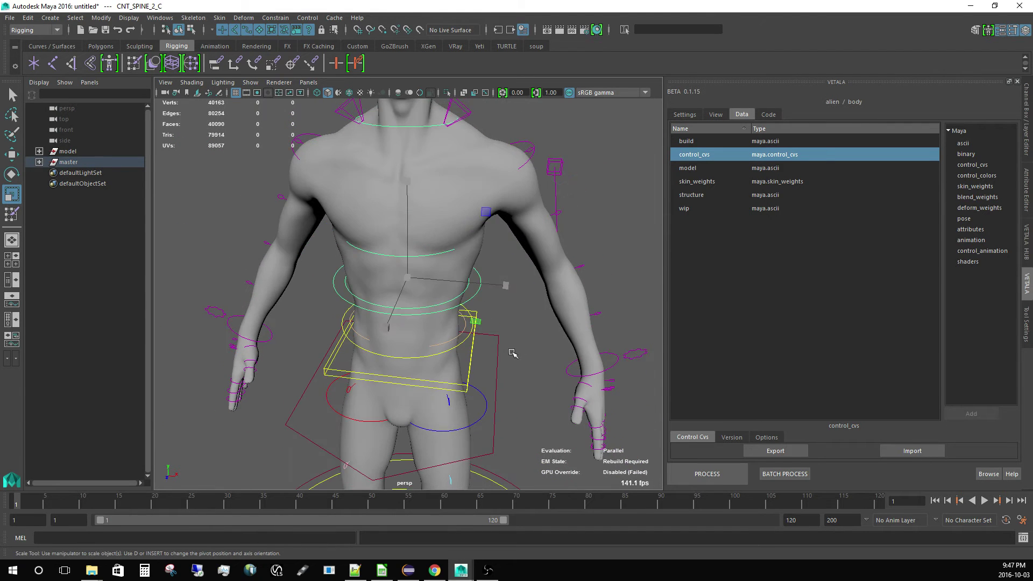
# Step: Select the middle spine control together with the body mesh, and fit the control's curve to the mesh using the Vetala Hub control utilities
pyautogui.keyDown('alt'); pyautogui.moveTo(511, 353); pyautogui.dragTo(559, 365, button='right'); pyautogui.keyUp('alt')
pyautogui.click(577, 325)
pyautogui.keyDown('alt'); pyautogui.moveTo(555, 310); pyautogui.dragTo(541, 305); pyautogui.keyUp('alt')
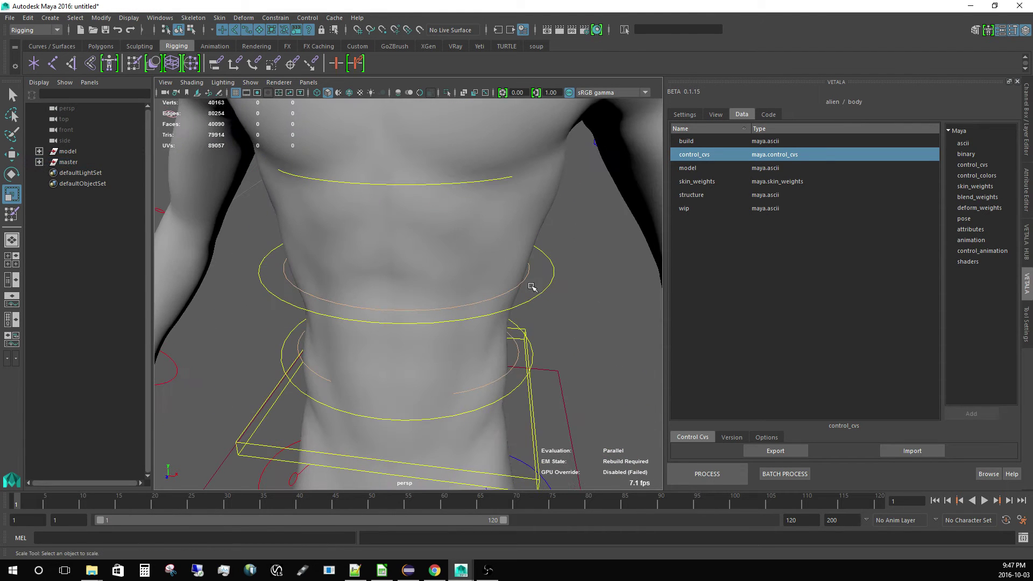
pyautogui.click(527, 239)
pyautogui.keyDown('shift'); pyautogui.click(552, 277); pyautogui.keyUp('shift')
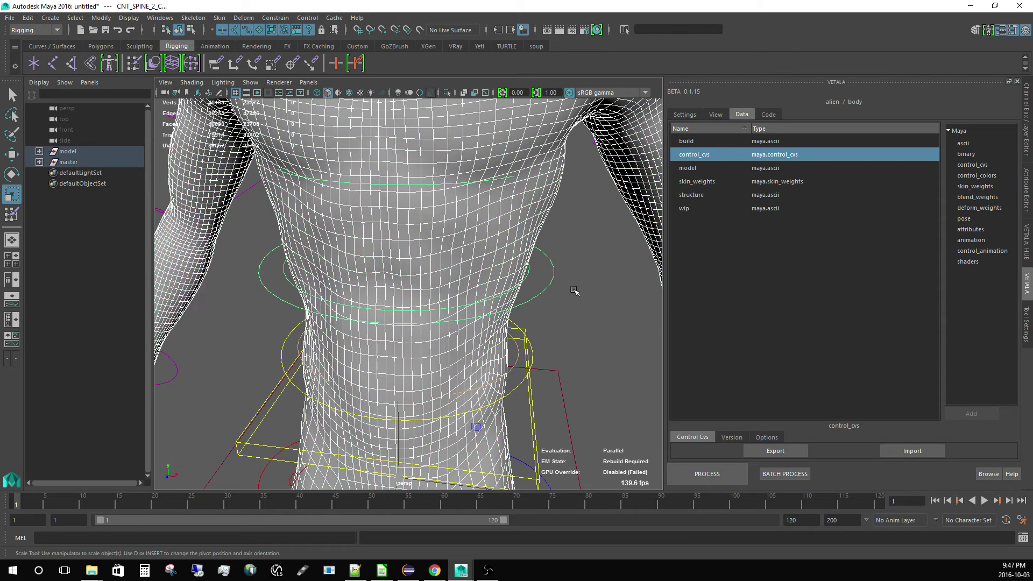
pyautogui.click(1025, 260)
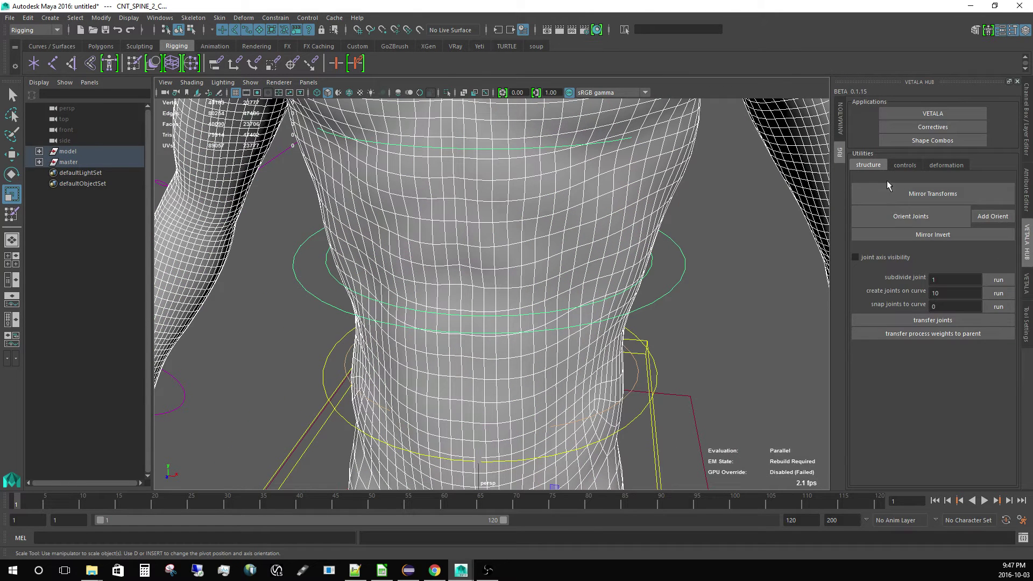
pyautogui.click(906, 165)
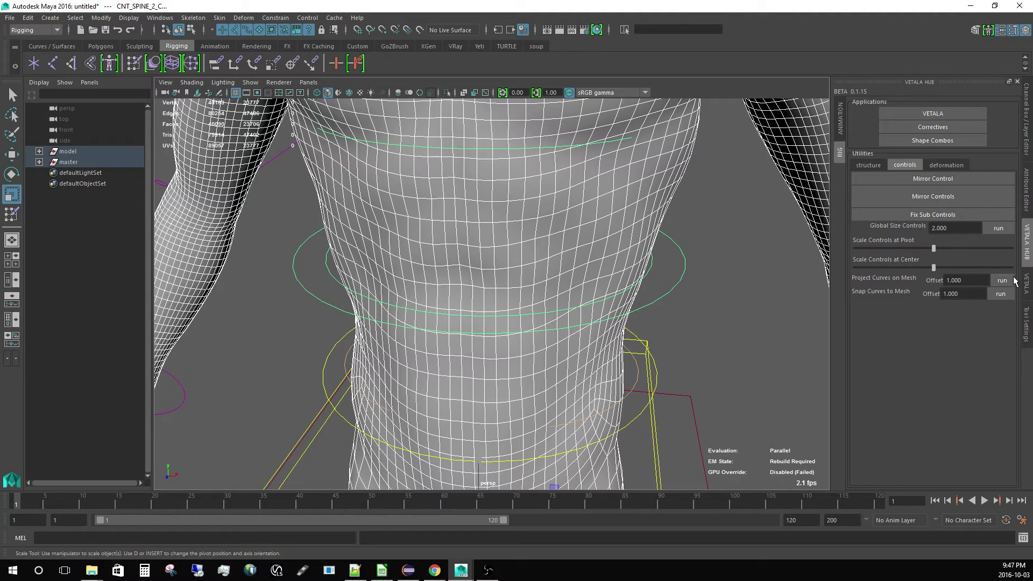
# Step: Scale the middle spine control up at its center in wireframe so it clears the torso, and return to shaded display
pyautogui.keyDown('alt'); pyautogui.moveTo(691, 318); pyautogui.dragTo(703, 346); pyautogui.keyUp('alt')
pyautogui.click(653, 341)
pyautogui.press('4')
pyautogui.scroll(4, 703, 346)
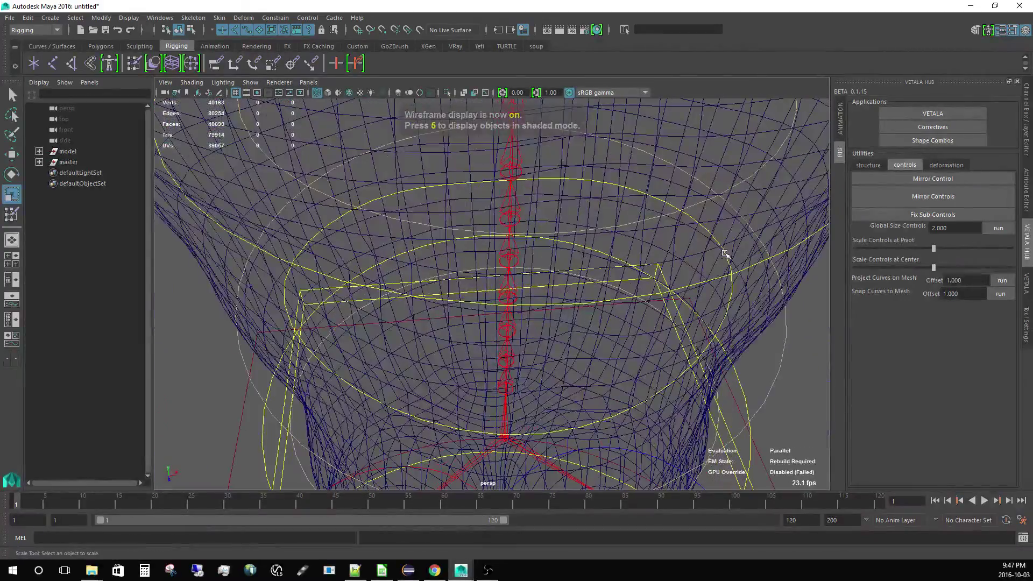
pyautogui.click(724, 254)
pyautogui.keyDown('alt'); pyautogui.moveTo(717, 284); pyautogui.dragTo(576, 251); pyautogui.keyUp('alt')
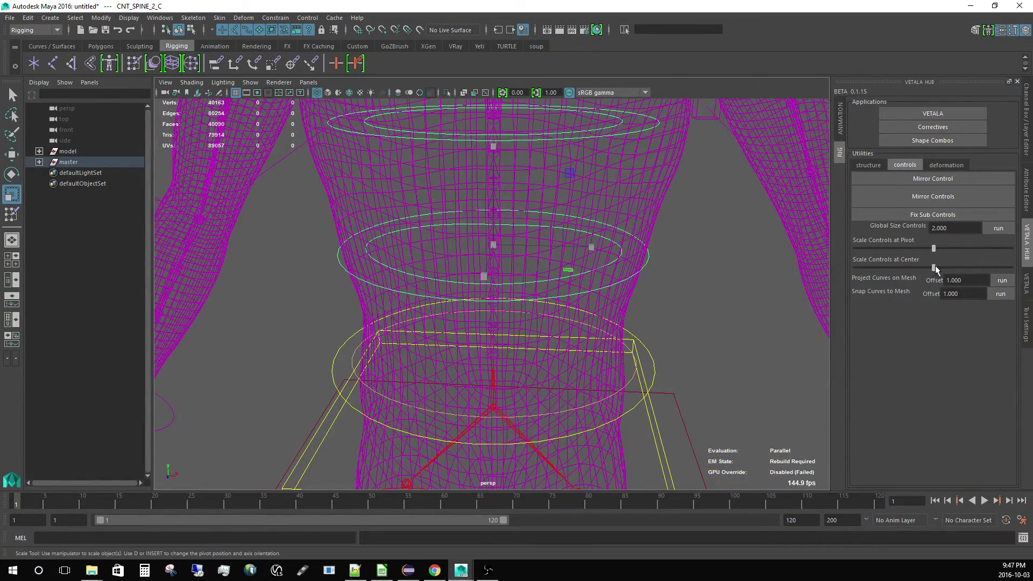
pyautogui.moveTo(934, 268); pyautogui.dragTo(944, 268)
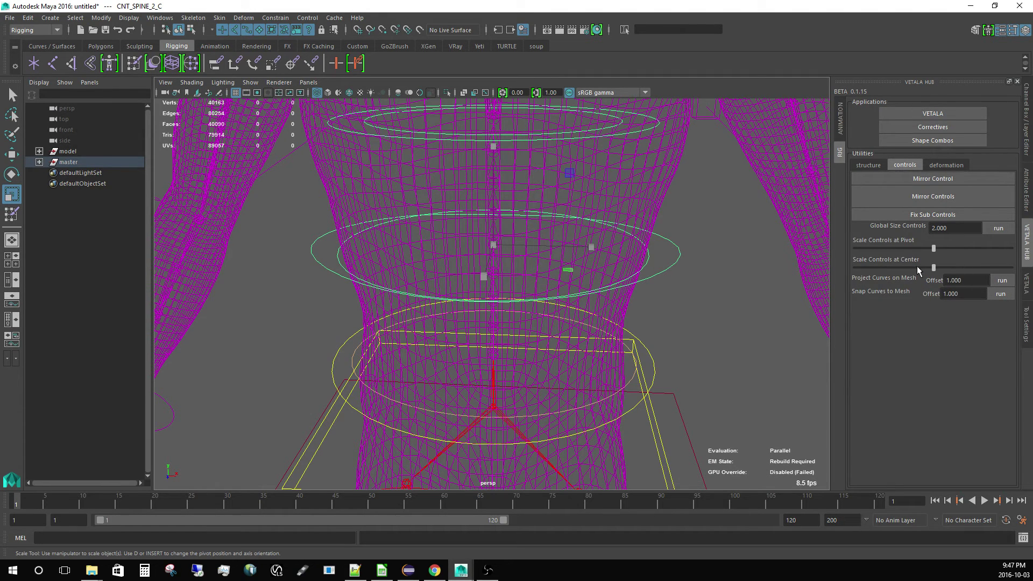
pyautogui.scroll(-5, 487, 288)
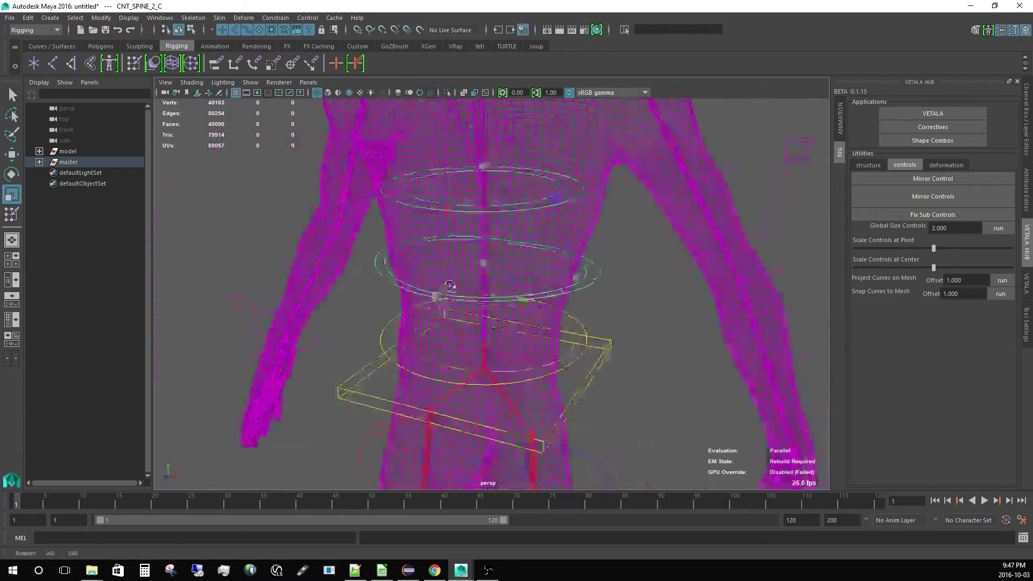
pyautogui.press('5')
pyautogui.click(489, 318)
# Step: Try to snap the upper spine control's curve to the body mesh at offset 1, inspect it in wireframe and undo it
pyautogui.moveTo(489, 318)
pyautogui.keyDown('alt'); pyautogui.mouseDown()
pyautogui.moveTo(647, 300)
pyautogui.moveTo(398, 312)
pyautogui.moveTo(518, 297)
pyautogui.moveTo(537, 320)
pyautogui.mouseUp(); pyautogui.keyUp('alt')
pyautogui.keyDown('alt'); pyautogui.moveTo(537, 321); pyautogui.dragTo(588, 318, button='right'); pyautogui.keyUp('alt')
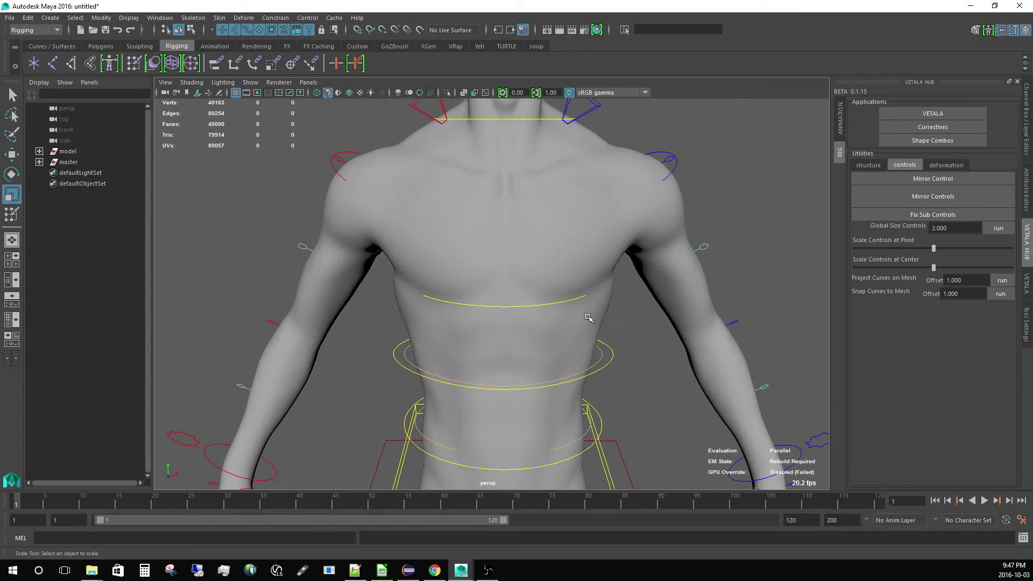
pyautogui.keyDown('alt'); pyautogui.moveTo(588, 307); pyautogui.dragTo(602, 317, button='middle'); pyautogui.keyUp('alt')
pyautogui.click(594, 311)
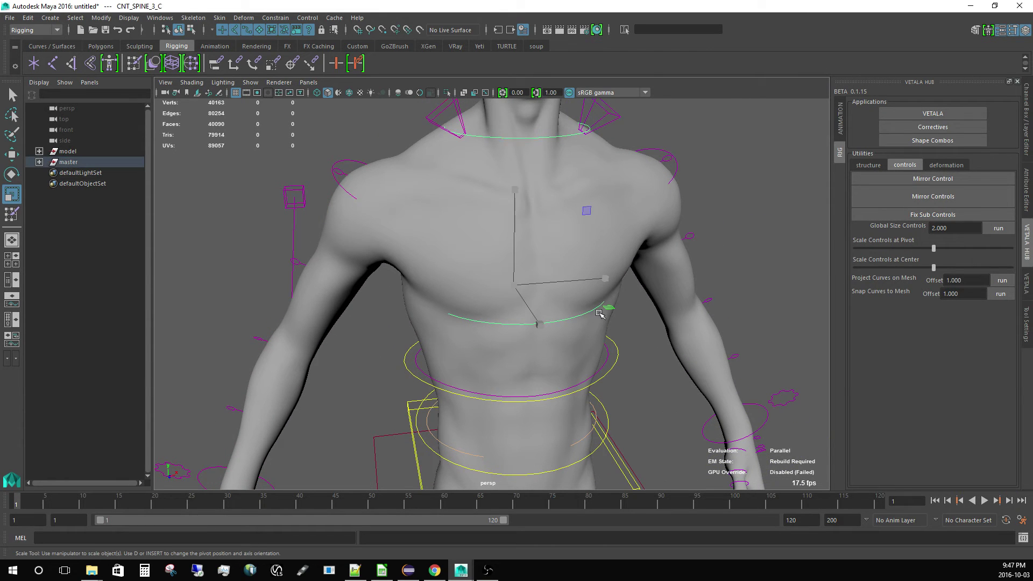
pyautogui.keyDown('shift'); pyautogui.click(608, 326); pyautogui.keyUp('shift')
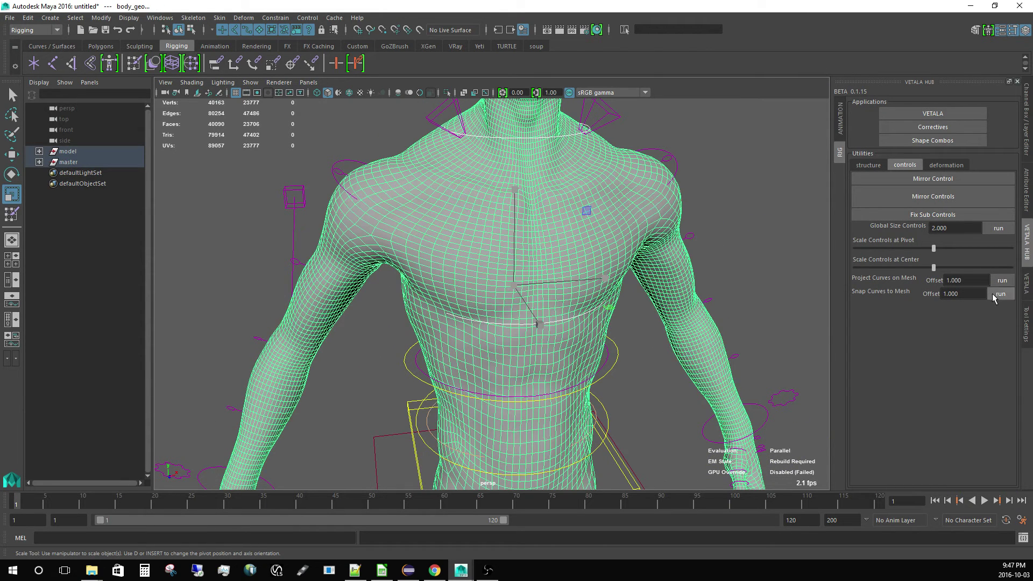
pyautogui.keyDown('alt'); pyautogui.moveTo(598, 340); pyautogui.dragTo(612, 367); pyautogui.keyUp('alt')
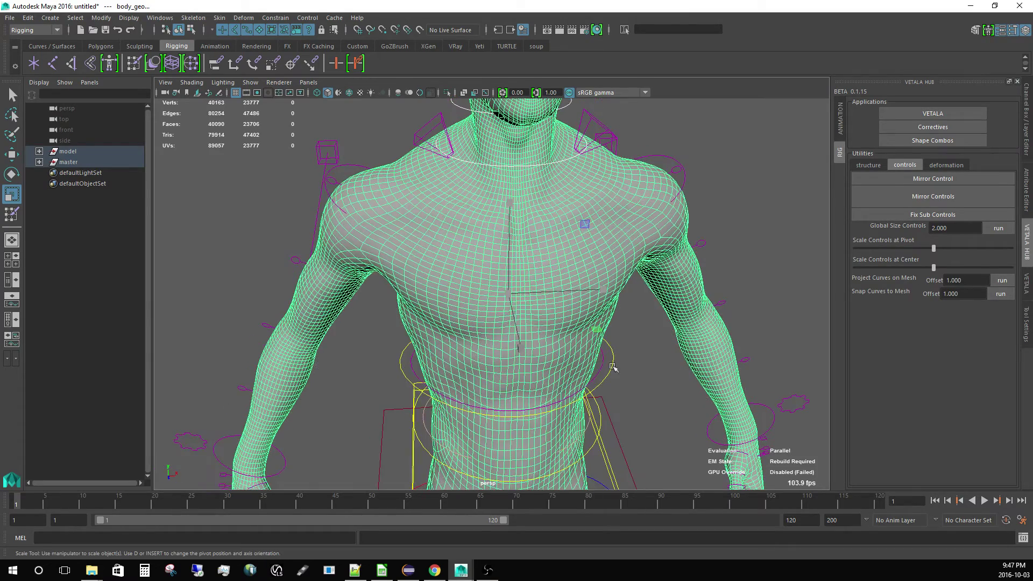
pyautogui.press('4')
pyautogui.click(651, 357)
pyautogui.scroll(5, 629, 360)
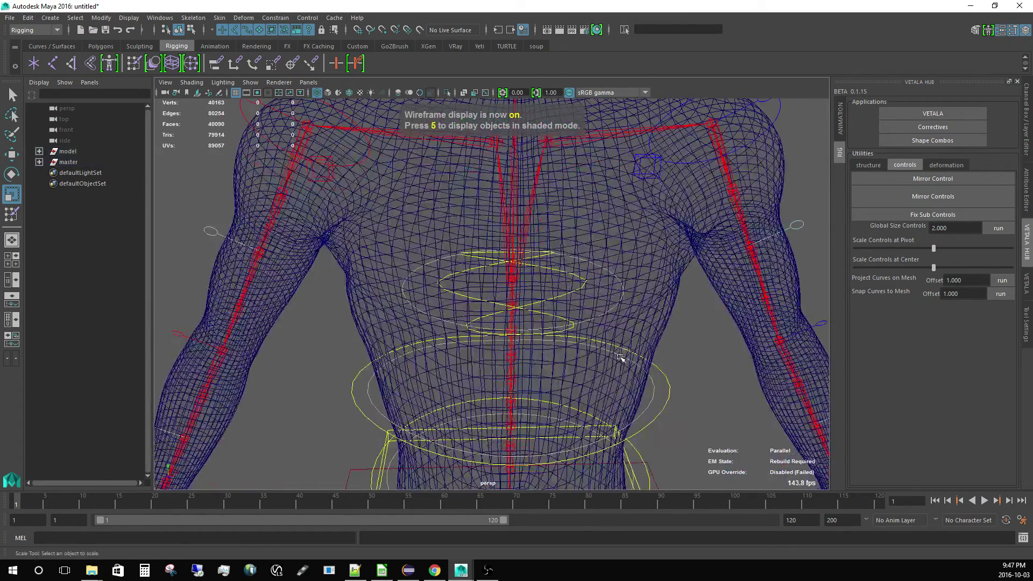
pyautogui.hotkey('ctrl', 'z')
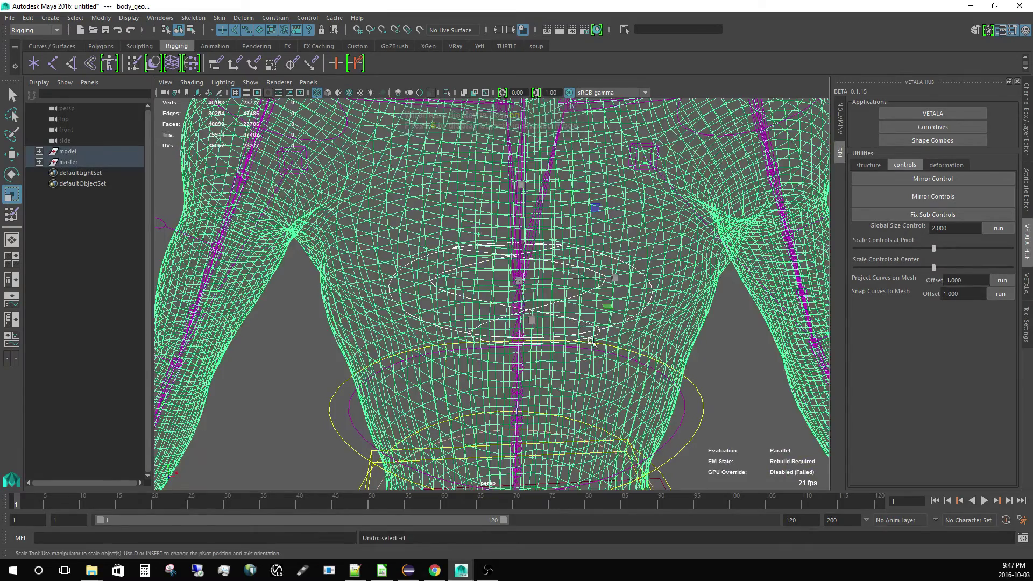
pyautogui.click(740, 386)
pyautogui.scroll(2, 711, 322)
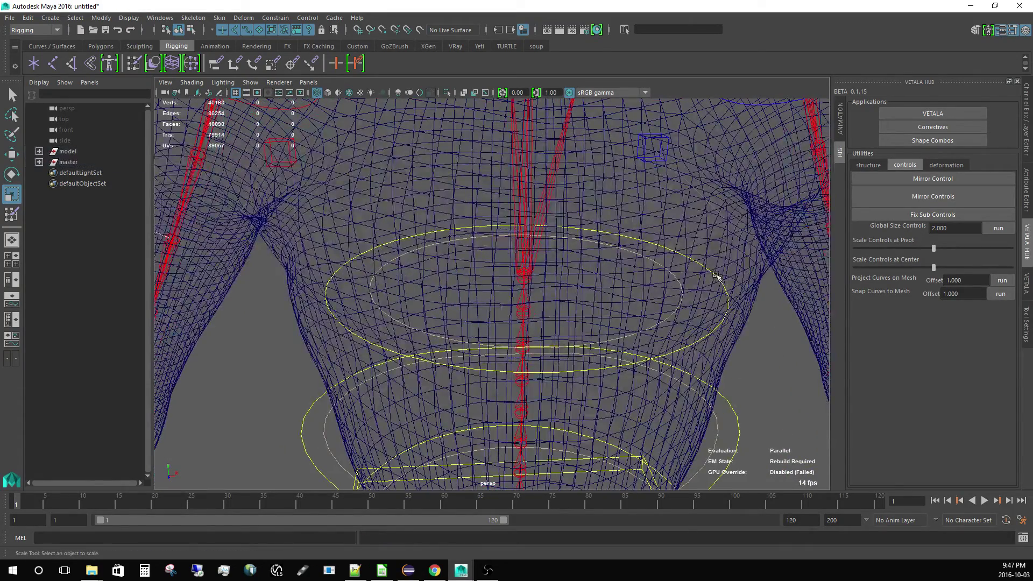
# Step: Scale up the vertices of the upper spine control and its sub control so both rings surround the chest
pyautogui.click(716, 275)
pyautogui.press('F9')
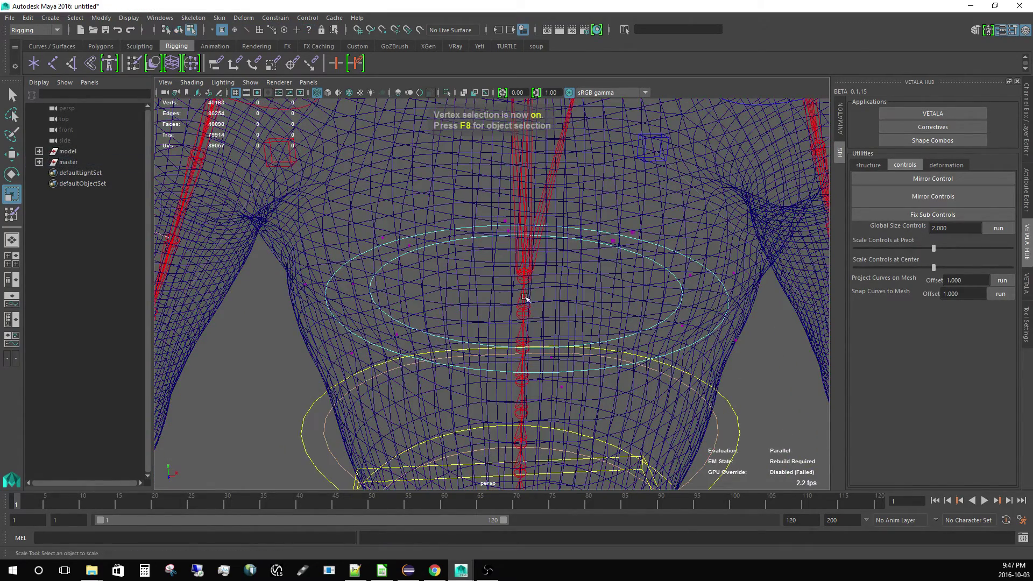
pyautogui.moveTo(556, 283); pyautogui.dragTo(779, 403)
pyautogui.keyDown('alt'); pyautogui.moveTo(646, 397); pyautogui.dragTo(558, 311, button='right'); pyautogui.keyUp('alt')
pyautogui.moveTo(519, 282); pyautogui.dragTo(608, 307)
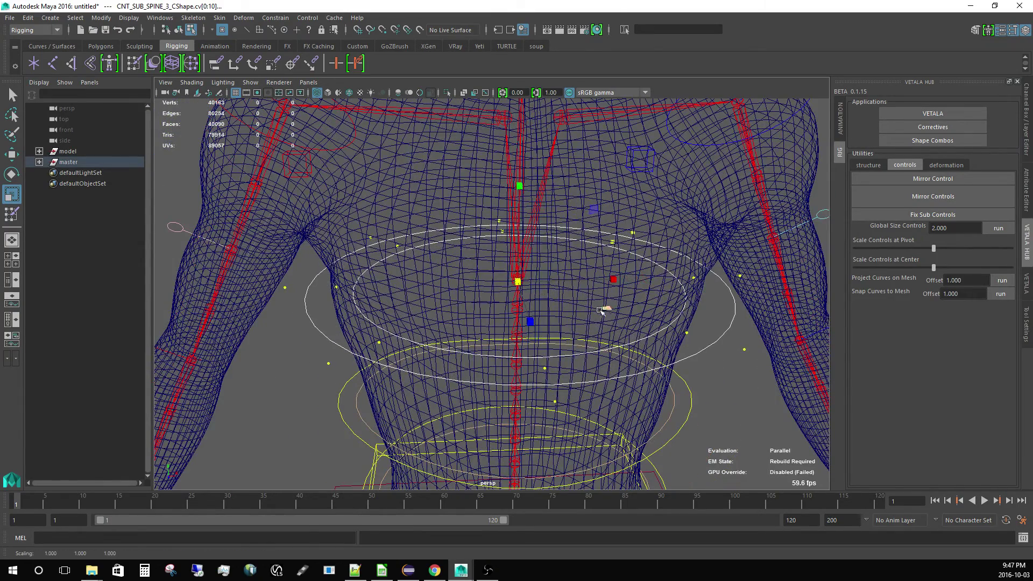
pyautogui.press('F8')
pyautogui.click(716, 334)
# Step: Select the upper spine control with the body mesh and project its curve onto the mesh with an offset of 1
pyautogui.click(699, 324)
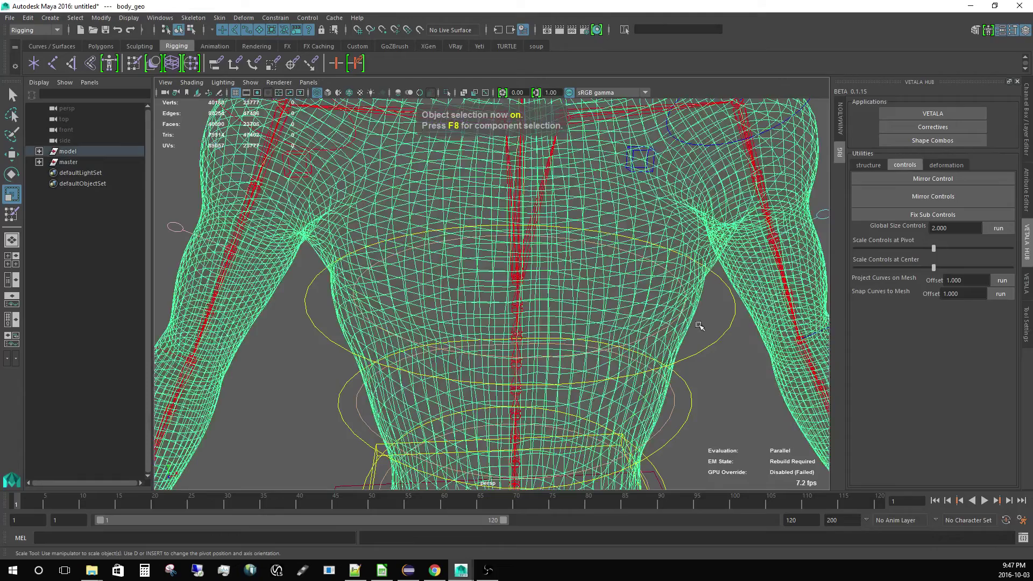
pyautogui.keyDown('shift'); pyautogui.click(717, 341); pyautogui.keyUp('shift')
pyautogui.click(1001, 279)
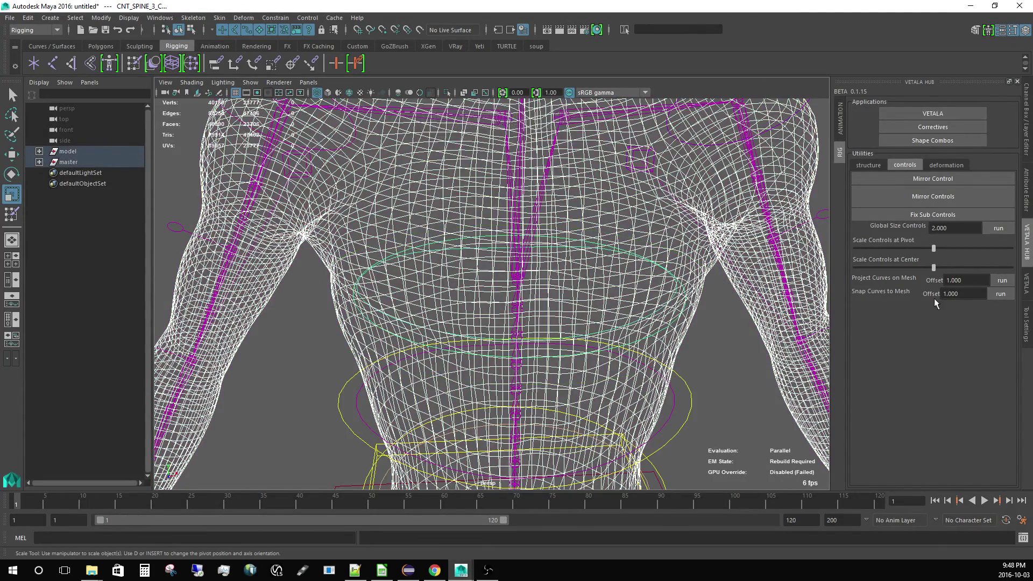
pyautogui.keyDown('alt'); pyautogui.moveTo(605, 348); pyautogui.dragTo(577, 358, button='right'); pyautogui.keyUp('alt')
pyautogui.scroll(3, 576, 358)
pyautogui.click(698, 326)
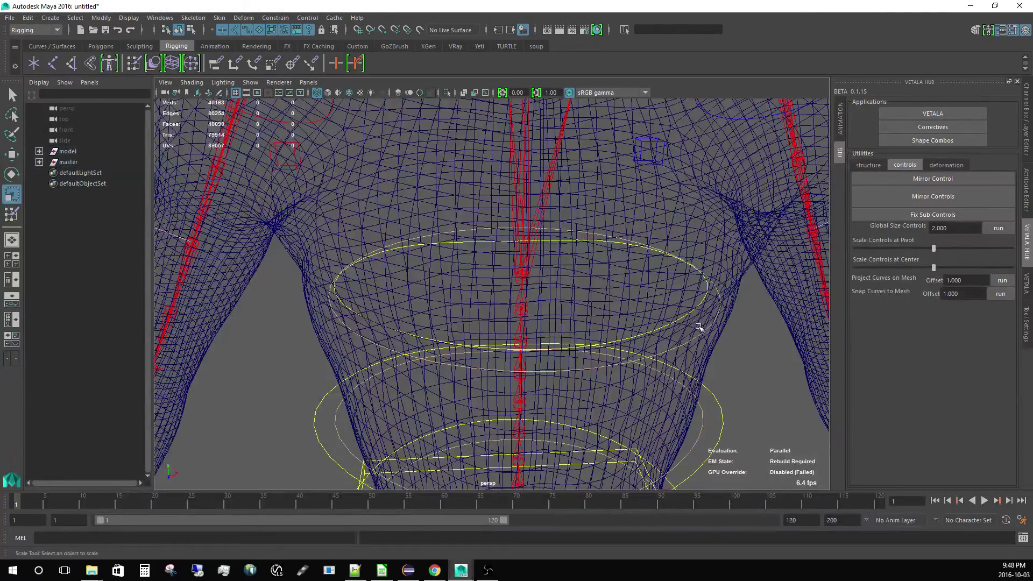
# Step: Scale the upper spine control at its pivot to adjust its fit around the chest, and return to shaded display
pyautogui.click(700, 305)
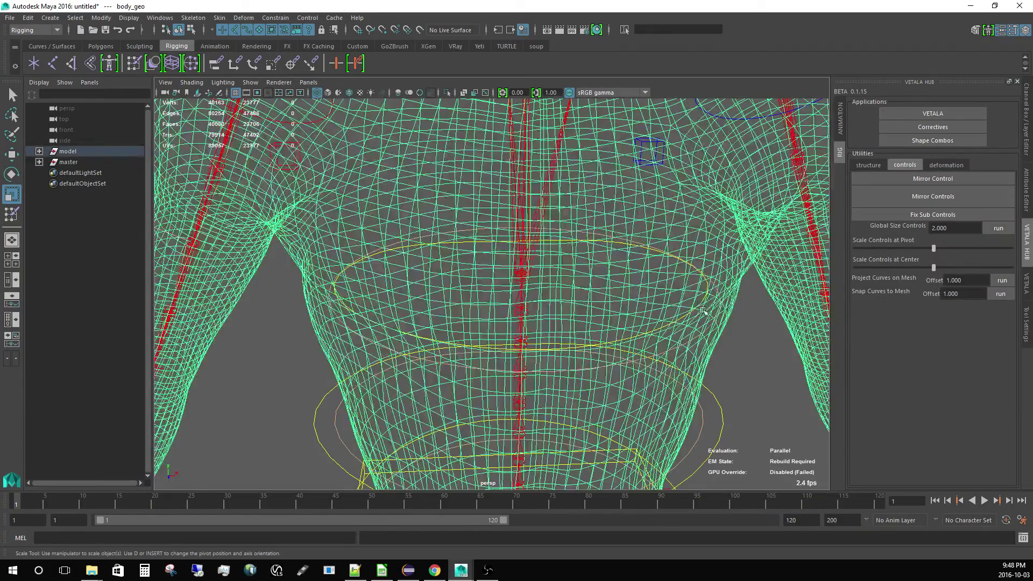
pyautogui.scroll(3, 699, 328)
pyautogui.click(775, 317)
pyautogui.scroll(-3, 779, 340)
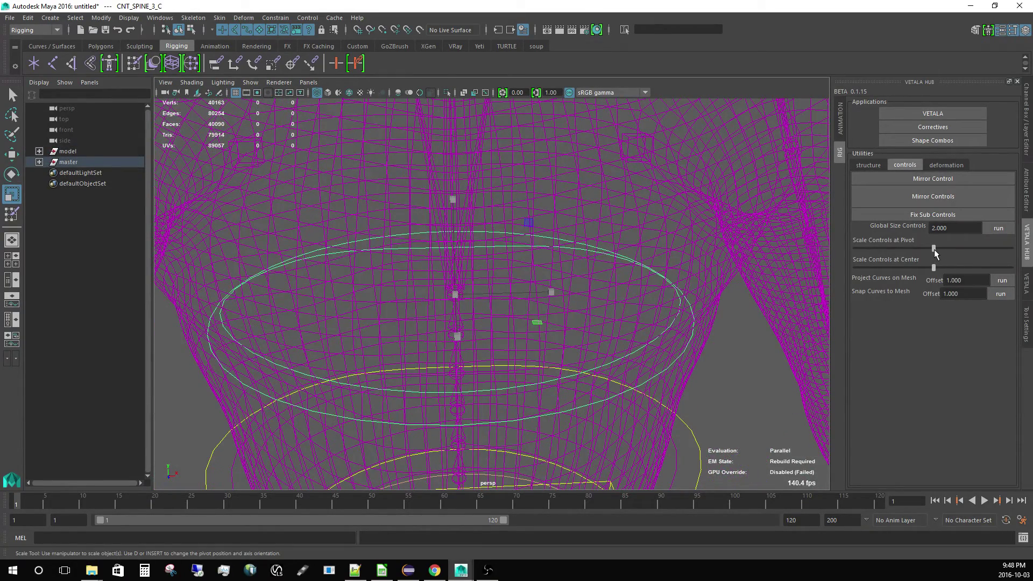
pyautogui.moveTo(933, 250); pyautogui.dragTo(932, 249)
pyautogui.keyDown('alt'); pyautogui.moveTo(540, 331); pyautogui.dragTo(473, 295, button='right'); pyautogui.keyUp('alt')
pyautogui.moveTo(473, 296)
pyautogui.keyDown('alt'); pyautogui.mouseDown()
pyautogui.moveTo(281, 295)
pyautogui.moveTo(274, 282)
pyautogui.moveTo(506, 277)
pyautogui.moveTo(445, 324)
pyautogui.moveTo(343, 325)
pyautogui.mouseUp(); pyautogui.keyUp('alt')
pyautogui.press('5')
pyautogui.click(281, 294)
# Step: Scale down the vertices of the lowest spine control so its ring sits inside the waist
pyautogui.keyDown('alt'); pyautogui.moveTo(344, 325); pyautogui.dragTo(517, 406, button='right'); pyautogui.keyUp('alt')
pyautogui.keyDown('alt'); pyautogui.moveTo(516, 406); pyautogui.dragTo(531, 295); pyautogui.keyUp('alt')
pyautogui.keyDown('alt'); pyautogui.moveTo(531, 294); pyautogui.dragTo(626, 310, button='right'); pyautogui.keyUp('alt')
pyautogui.click(621, 312)
pyautogui.keyDown('alt'); pyautogui.moveTo(621, 312); pyautogui.dragTo(325, 302); pyautogui.keyUp('alt')
pyautogui.press('F8')
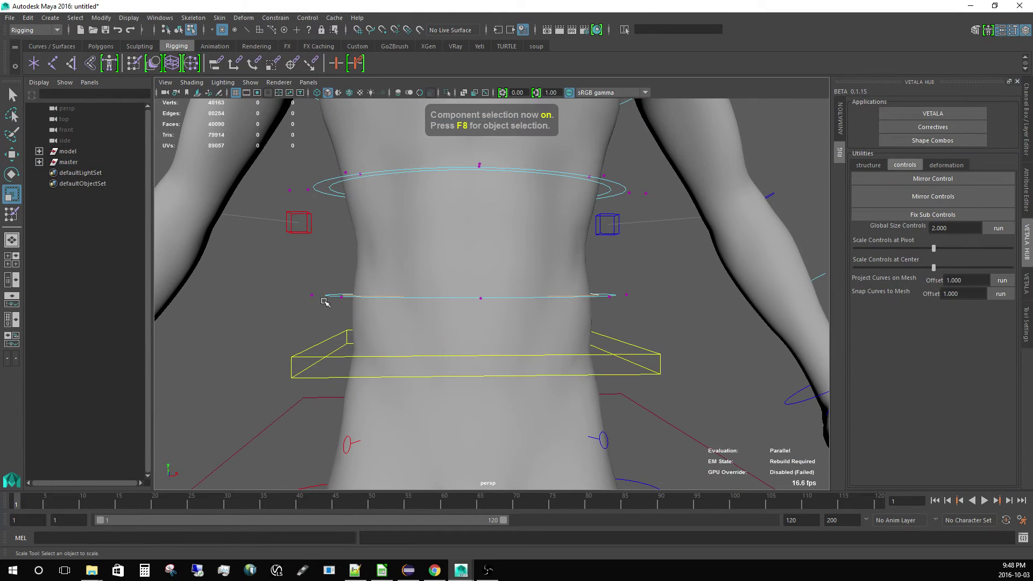
pyautogui.moveTo(254, 256); pyautogui.dragTo(670, 322)
pyautogui.keyDown('alt'); pyautogui.moveTo(670, 321); pyautogui.dragTo(532, 330); pyautogui.keyUp('alt')
pyautogui.moveTo(472, 301); pyautogui.dragTo(409, 300)
pyautogui.keyDown('alt'); pyautogui.moveTo(529, 340); pyautogui.dragTo(554, 359); pyautogui.keyUp('alt')
# Step: Select the lowest spine control with the body mesh and snap its curve to the mesh with an offset of 1
pyautogui.press('4')
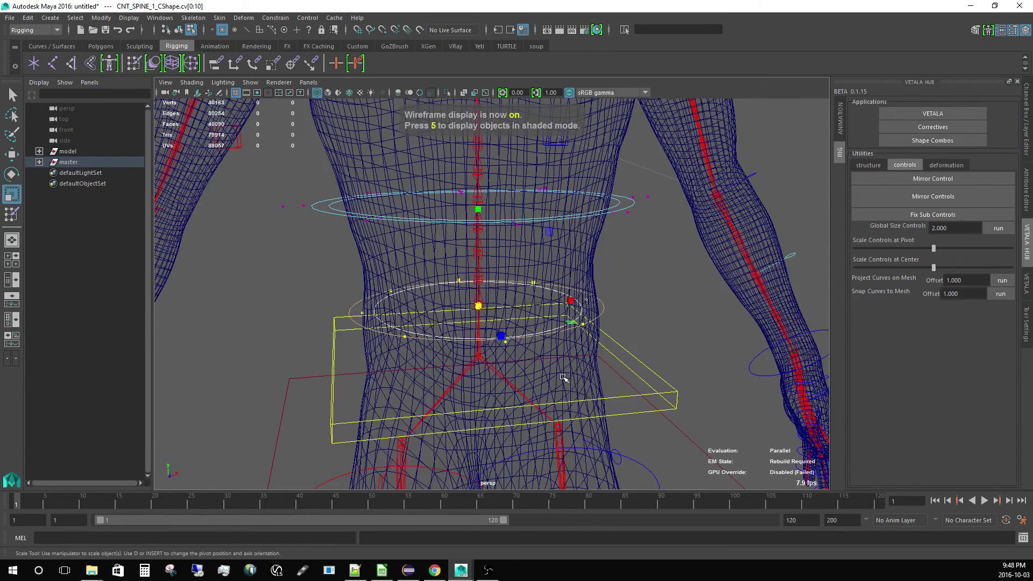
pyautogui.press('F8')
pyautogui.click(602, 302)
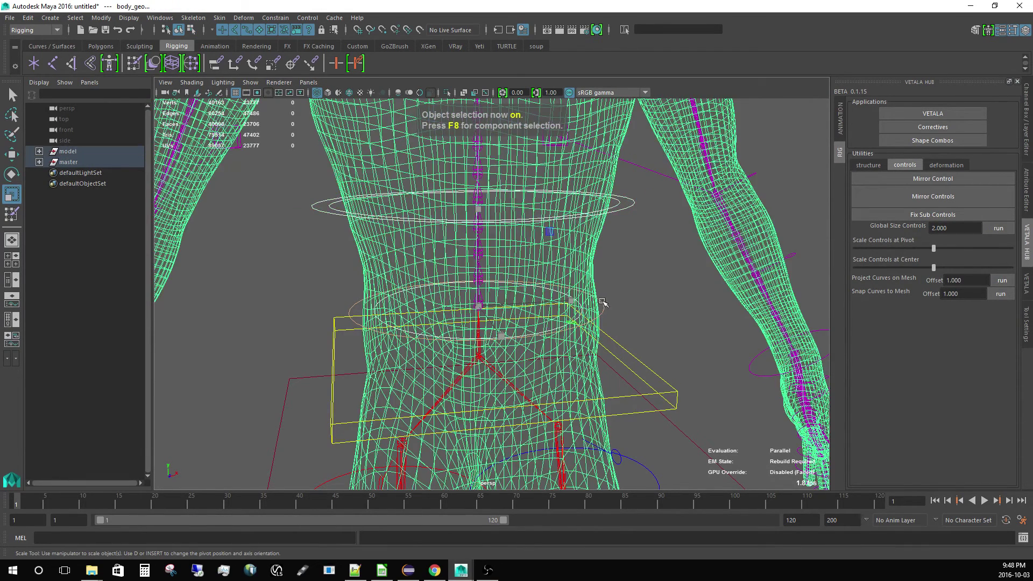
pyautogui.click(998, 294)
pyautogui.scroll(3, 500, 391)
pyautogui.keyDown('alt'); pyautogui.moveTo(500, 391); pyautogui.dragTo(556, 363); pyautogui.keyUp('alt')
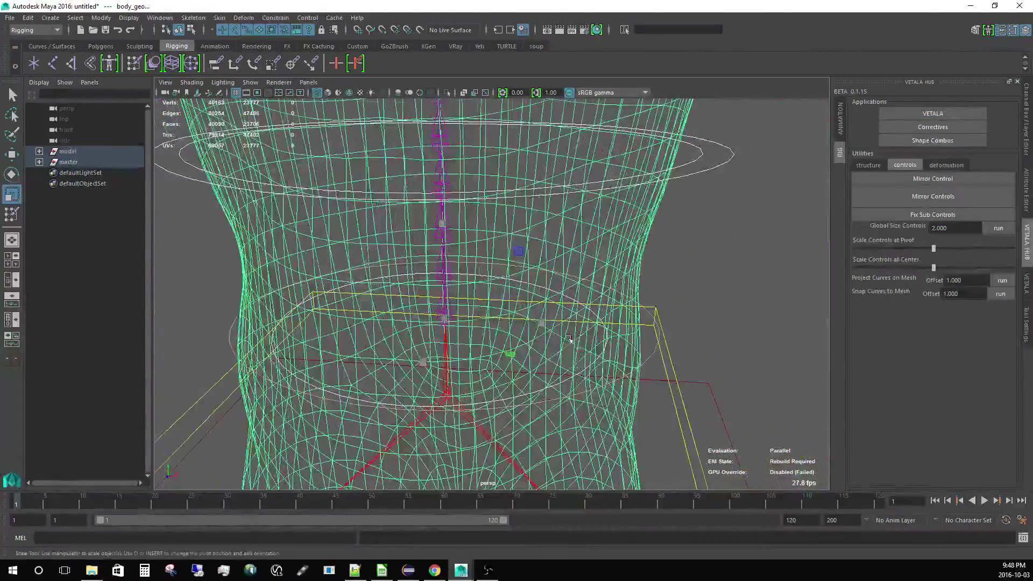
pyautogui.scroll(4, 676, 327)
# Step: Scale the lowest spine control up at its center so it clears the waist, and return to shaded display
pyautogui.click(682, 325)
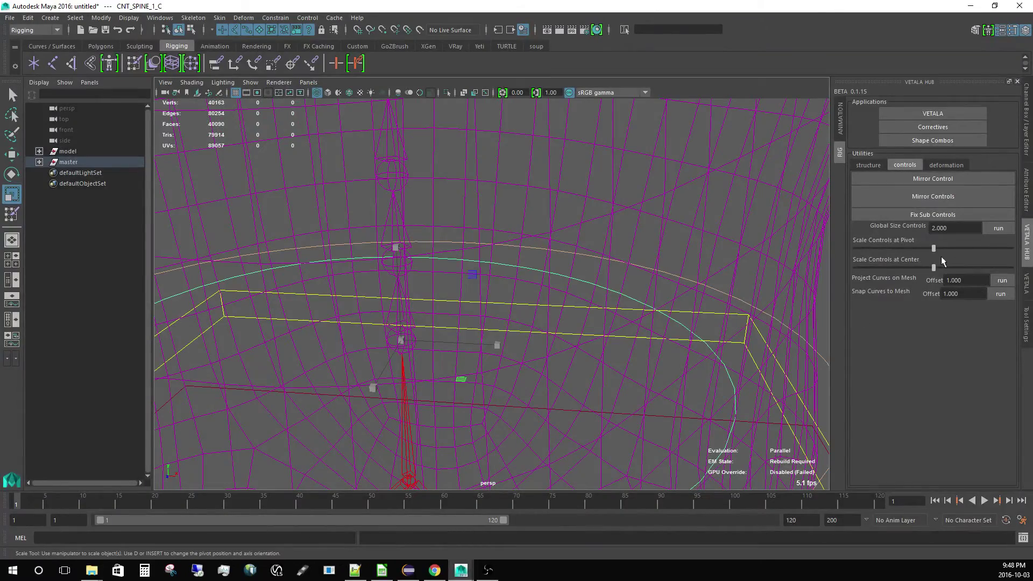
pyautogui.moveTo(934, 266); pyautogui.dragTo(952, 270)
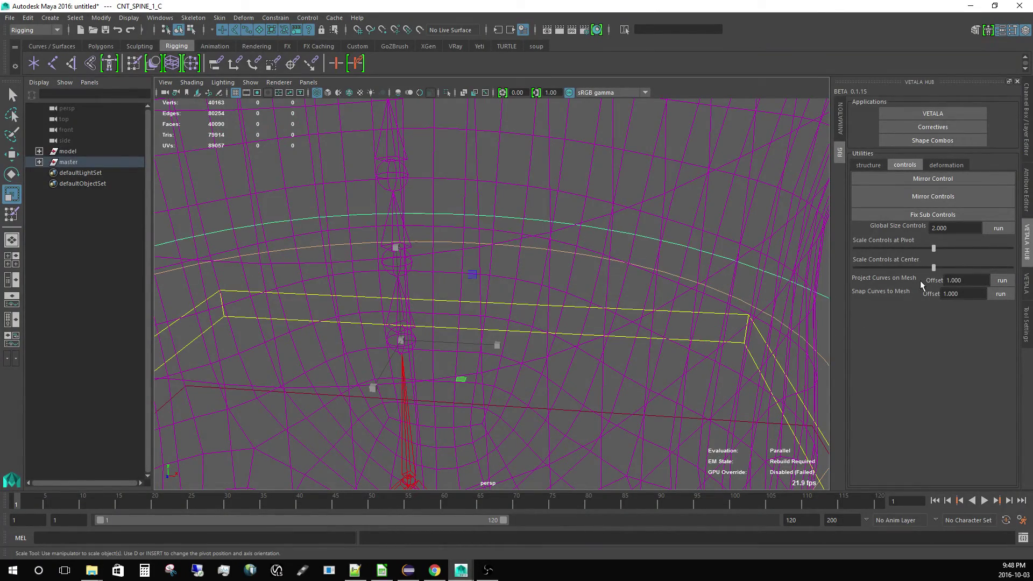
pyautogui.scroll(-5, 409, 285)
pyautogui.keyDown('alt'); pyautogui.moveTo(408, 285); pyautogui.dragTo(447, 279); pyautogui.keyUp('alt')
pyautogui.scroll(-4, 526, 312)
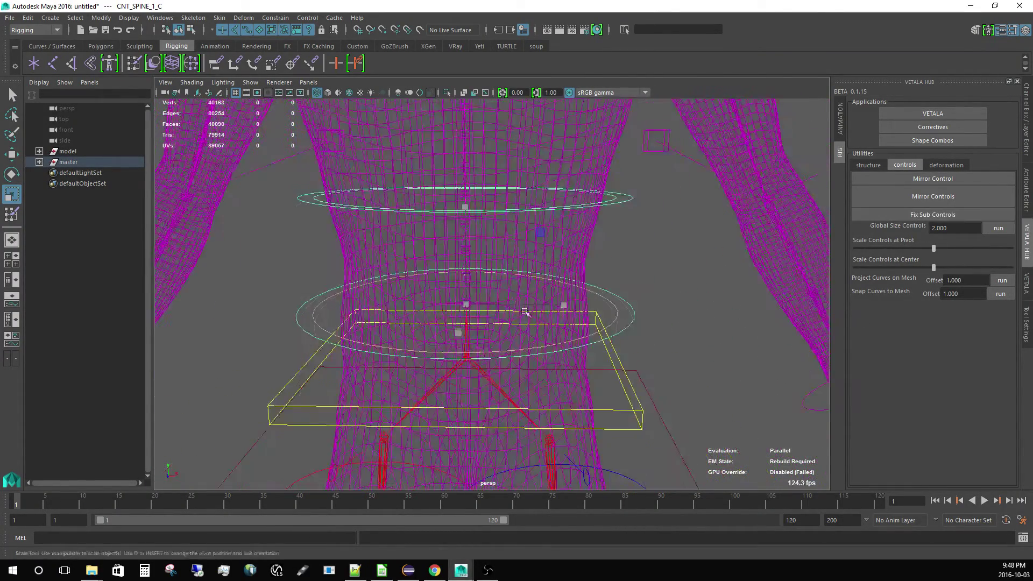
pyautogui.press('5')
pyautogui.click(667, 355)
# Step: Flatten the lowest spine control by scaling its vertices vertically until the ring is nearly level, and return to object selection
pyautogui.moveTo(667, 355)
pyautogui.keyDown('alt'); pyautogui.mouseDown()
pyautogui.moveTo(457, 302)
pyautogui.moveTo(374, 304)
pyautogui.moveTo(447, 298)
pyautogui.moveTo(379, 304)
pyautogui.mouseUp(); pyautogui.keyUp('alt')
pyautogui.keyDown('alt'); pyautogui.moveTo(379, 304); pyautogui.dragTo(515, 319, button='right'); pyautogui.keyUp('alt')
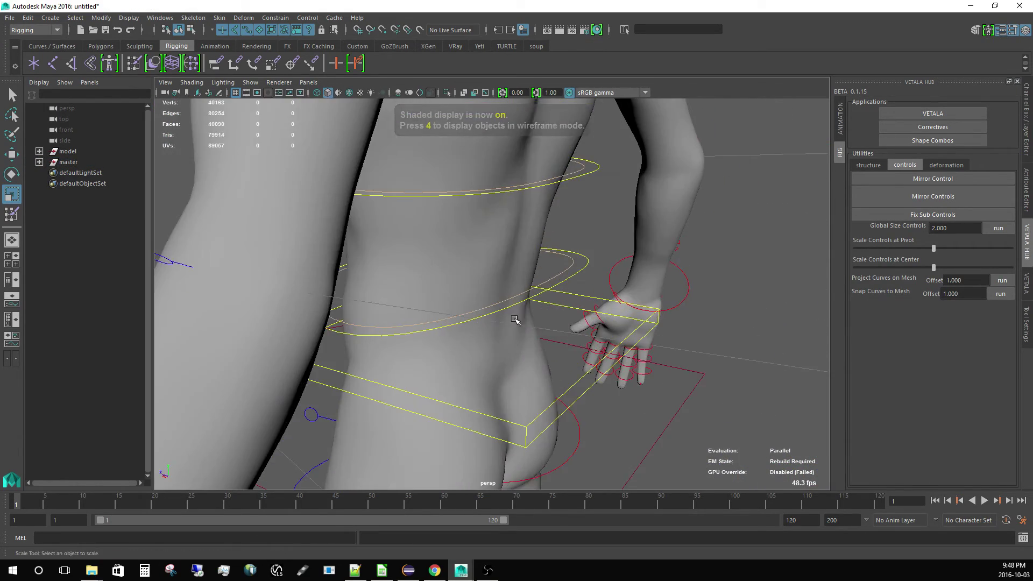
pyautogui.keyDown('alt'); pyautogui.moveTo(515, 319); pyautogui.dragTo(499, 305); pyautogui.keyUp('alt')
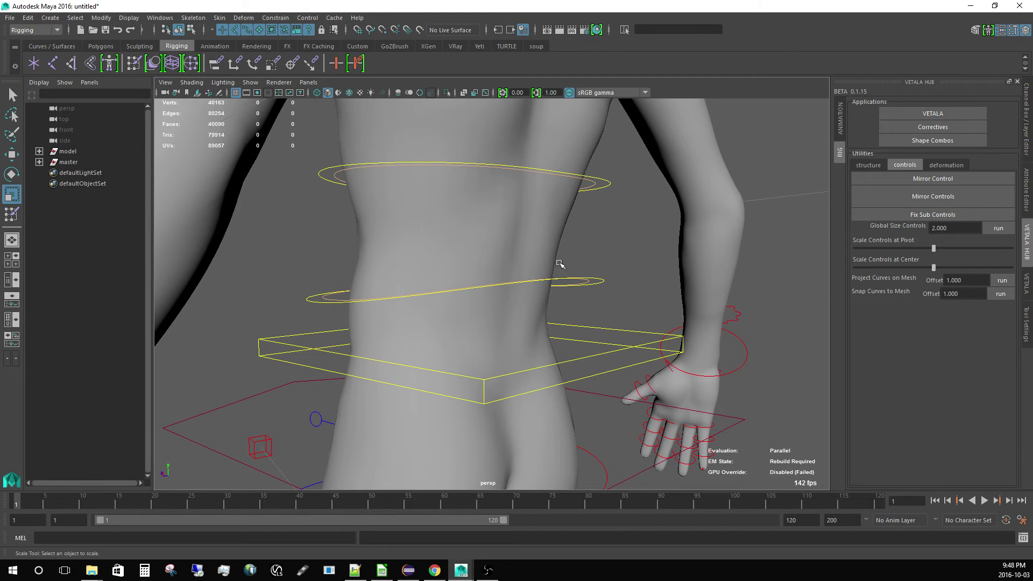
pyautogui.click(580, 281)
pyautogui.press('F8')
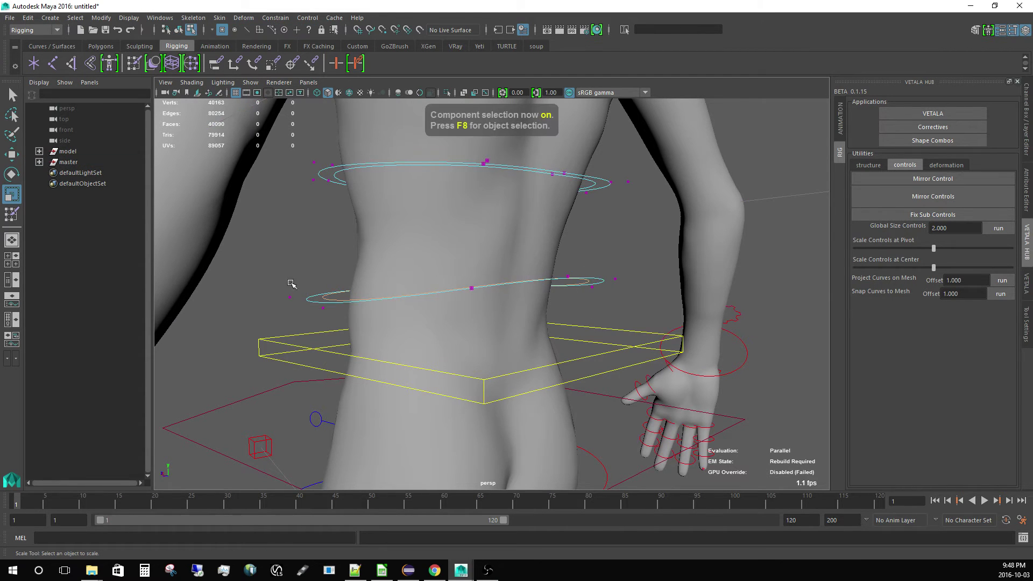
pyautogui.moveTo(639, 306); pyautogui.dragTo(636, 327)
pyautogui.keyDown('alt'); pyautogui.moveTo(571, 332); pyautogui.dragTo(598, 320, button='right'); pyautogui.keyUp('alt')
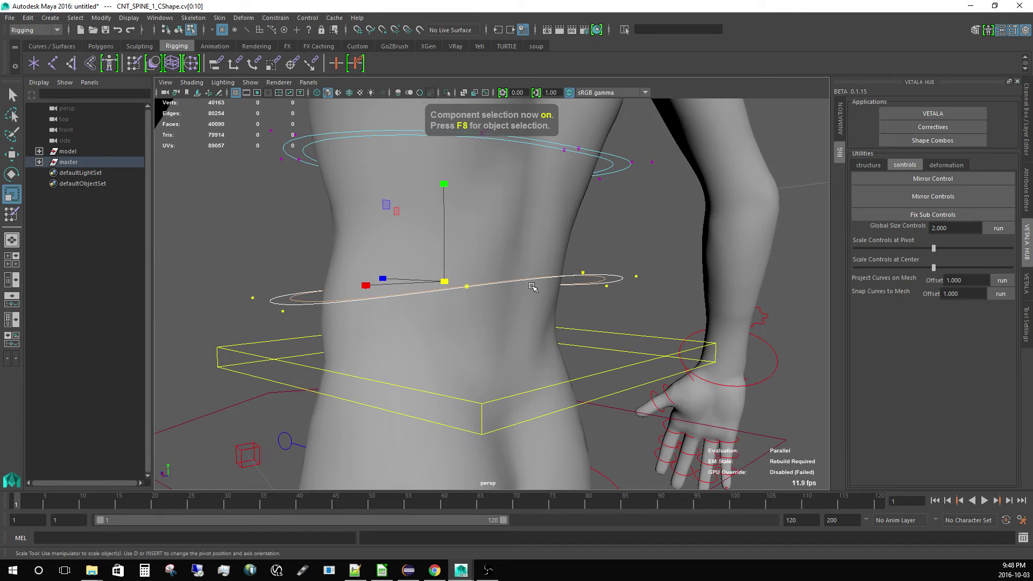
pyautogui.moveTo(445, 232); pyautogui.dragTo(450, 280)
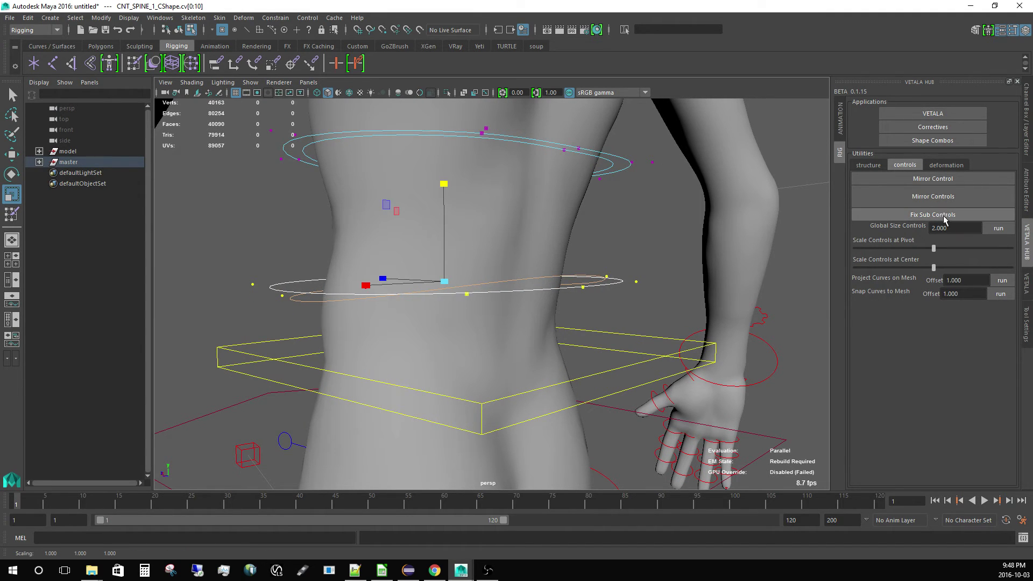
pyautogui.press('F8')
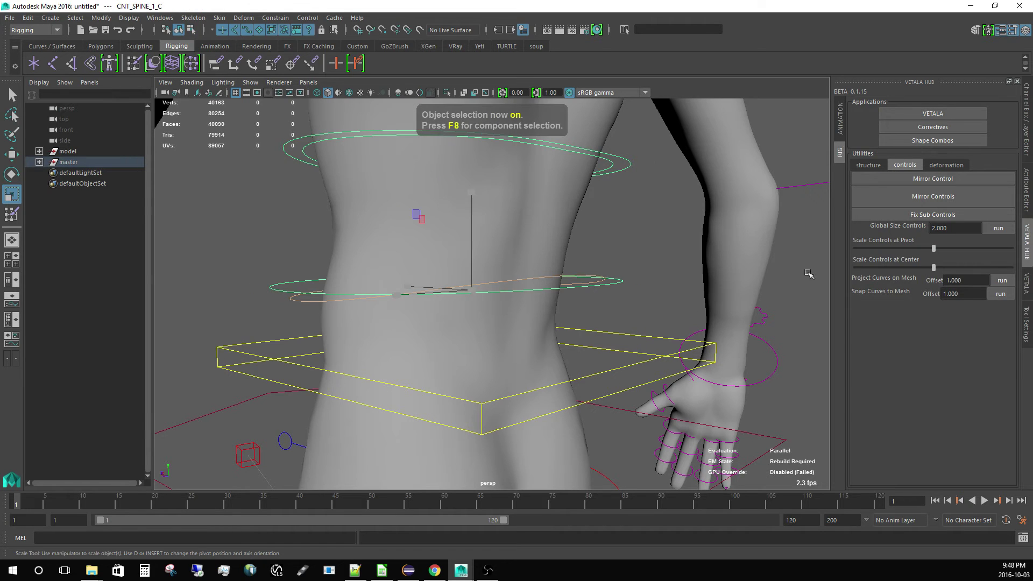
# Step: Fix the sub control of the lowest spine control to match its reshaped ring, and clear the selection
pyautogui.click(921, 214)
pyautogui.keyDown('alt'); pyautogui.moveTo(492, 300); pyautogui.dragTo(611, 294); pyautogui.keyUp('alt')
pyautogui.keyDown('alt'); pyautogui.moveTo(611, 294); pyautogui.dragTo(572, 311, button='right'); pyautogui.keyUp('alt')
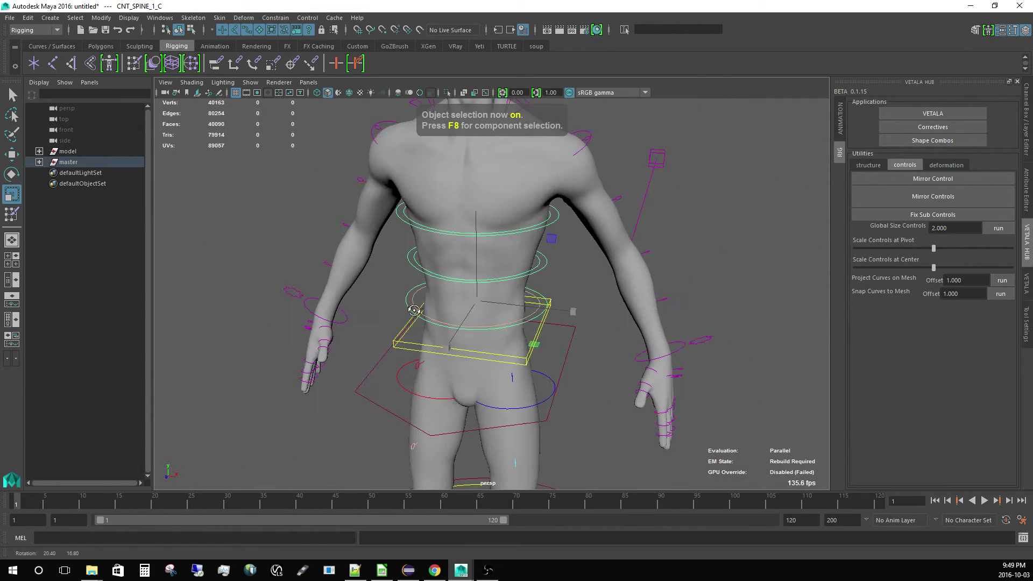
pyautogui.keyDown('alt'); pyautogui.moveTo(571, 311); pyautogui.dragTo(386, 320); pyautogui.keyUp('alt')
pyautogui.click(360, 346)
# Step: Export the updated control shapes to the control_cvs data of the alien body process
pyautogui.keyDown('alt'); pyautogui.moveTo(360, 346); pyautogui.dragTo(263, 315, button='right'); pyautogui.keyUp('alt')
pyautogui.keyDown('alt'); pyautogui.moveTo(263, 316); pyautogui.dragTo(371, 379); pyautogui.keyUp('alt')
pyautogui.keyDown('alt'); pyautogui.moveTo(372, 379); pyautogui.dragTo(425, 374, button='right'); pyautogui.keyUp('alt')
pyautogui.keyDown('alt'); pyautogui.moveTo(555, 286); pyautogui.dragTo(540, 357, button='middle'); pyautogui.keyUp('alt')
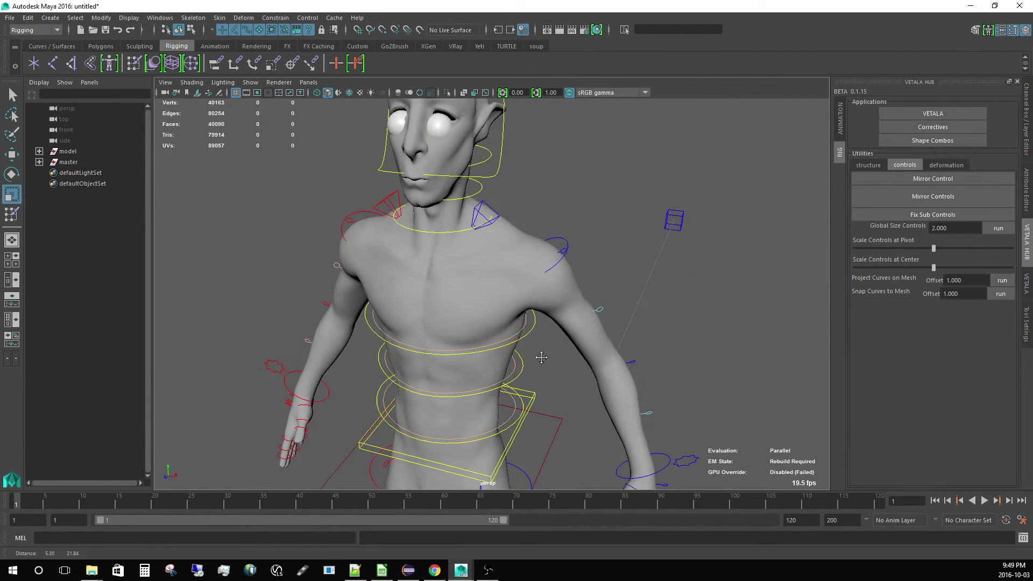
pyautogui.keyDown('alt'); pyautogui.moveTo(539, 357); pyautogui.dragTo(525, 383, button='right'); pyautogui.keyUp('alt')
pyautogui.keyDown('alt'); pyautogui.moveTo(500, 393); pyautogui.dragTo(521, 396); pyautogui.keyUp('alt')
pyautogui.keyDown('alt'); pyautogui.moveTo(521, 396); pyautogui.dragTo(489, 393, button='right'); pyautogui.keyUp('alt')
pyautogui.keyDown('alt'); pyautogui.moveTo(489, 392); pyautogui.dragTo(543, 380); pyautogui.keyUp('alt')
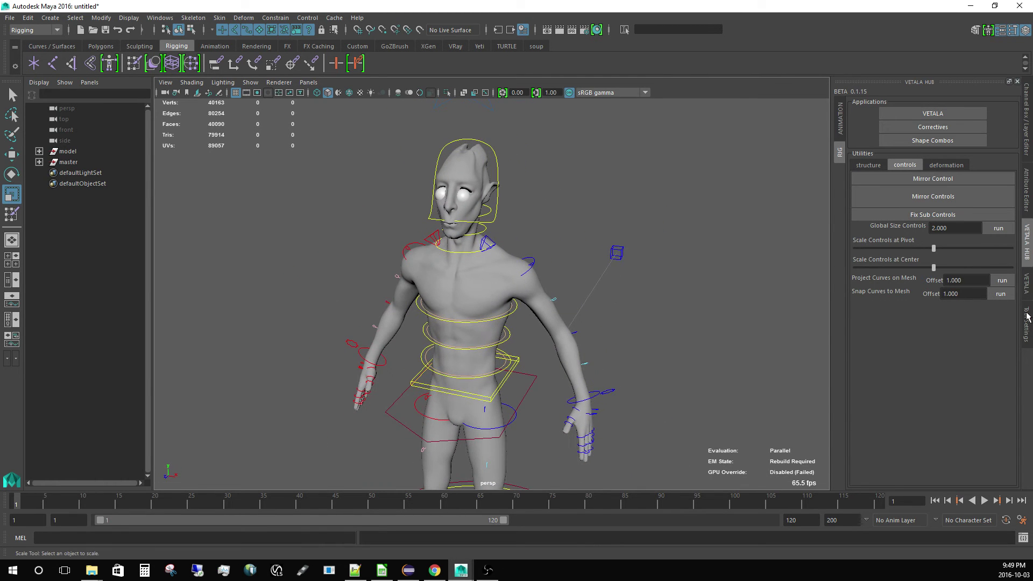
pyautogui.click(1023, 294)
pyautogui.click(712, 156)
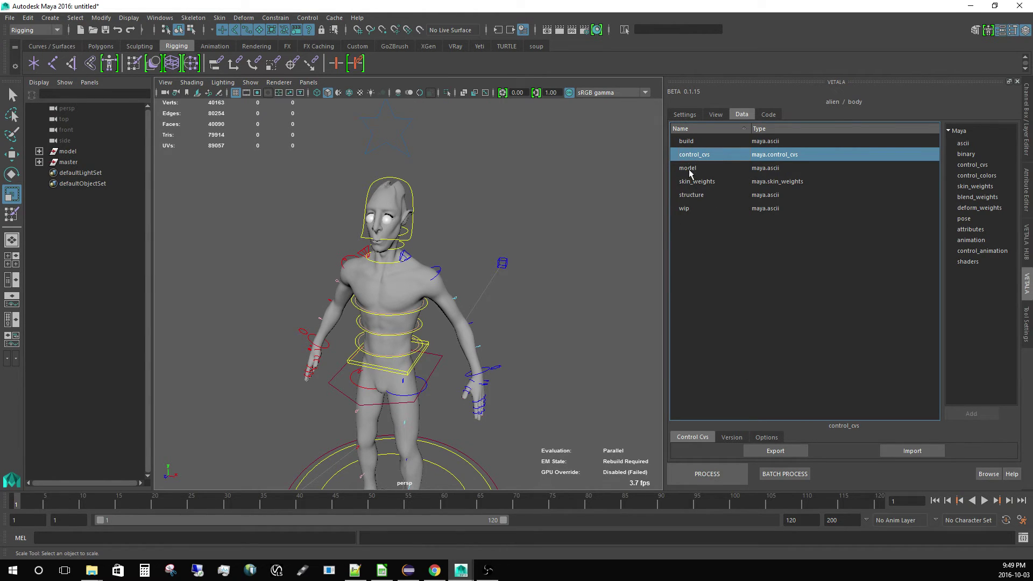
pyautogui.keyDown('alt'); pyautogui.moveTo(613, 232); pyautogui.dragTo(576, 260, button='right'); pyautogui.keyUp('alt')
pyautogui.keyDown('alt'); pyautogui.moveTo(576, 260); pyautogui.dragTo(616, 258, button='middle'); pyautogui.keyUp('alt')
pyautogui.keyDown('alt'); pyautogui.moveTo(616, 258); pyautogui.dragTo(678, 267, button='right'); pyautogui.keyUp('alt')
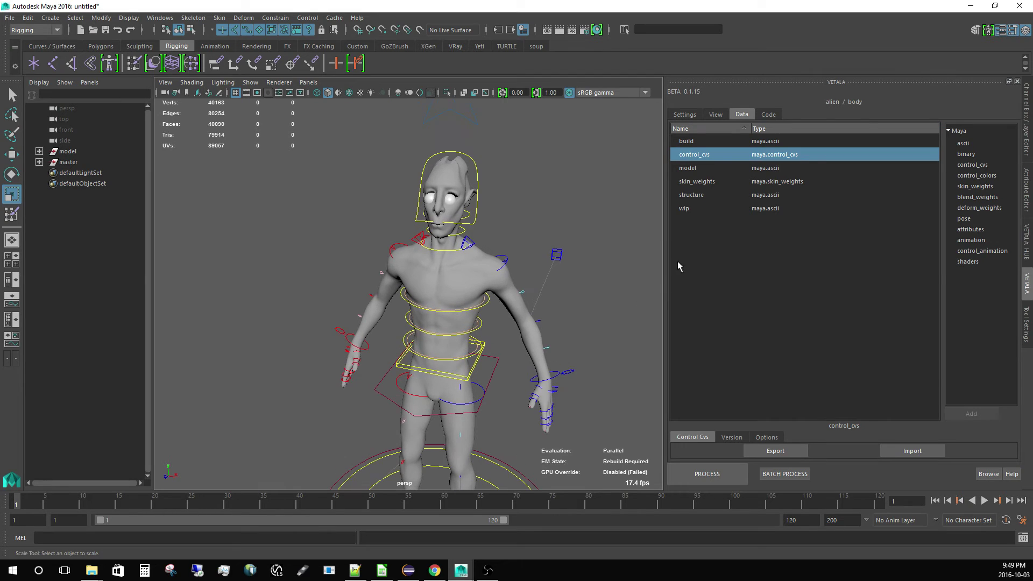
pyautogui.click(775, 451)
pyautogui.press('Return')
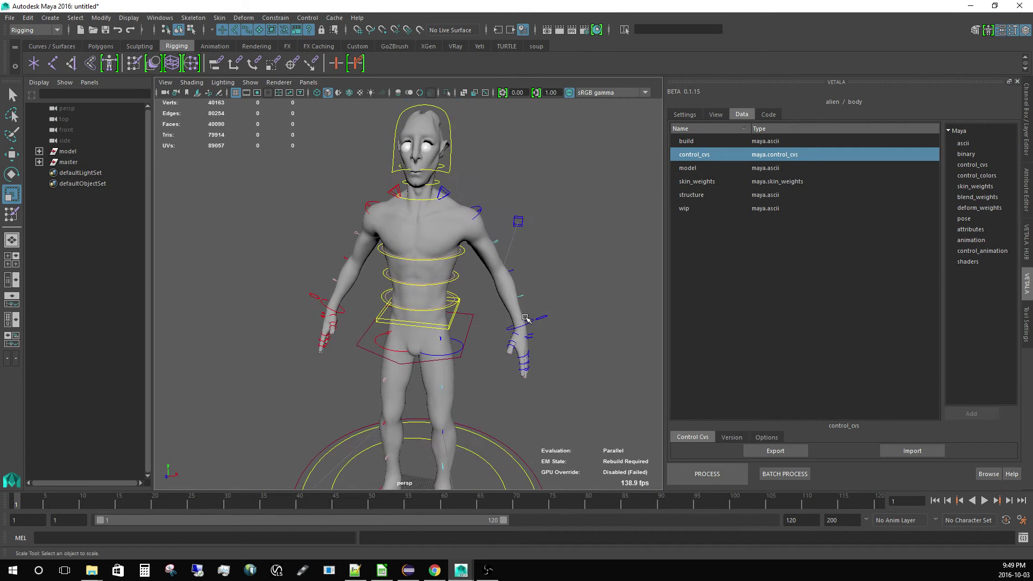
# Step: Examine the layout of the rig controls around the whole body from the front and the side
pyautogui.keyDown('alt'); pyautogui.moveTo(525, 318); pyautogui.dragTo(493, 359); pyautogui.keyUp('alt')
pyautogui.keyDown('alt'); pyautogui.moveTo(493, 358); pyautogui.dragTo(515, 341, button='middle'); pyautogui.keyUp('alt')
pyautogui.keyDown('alt'); pyautogui.moveTo(515, 341); pyautogui.dragTo(486, 324, button='right'); pyautogui.keyUp('alt')
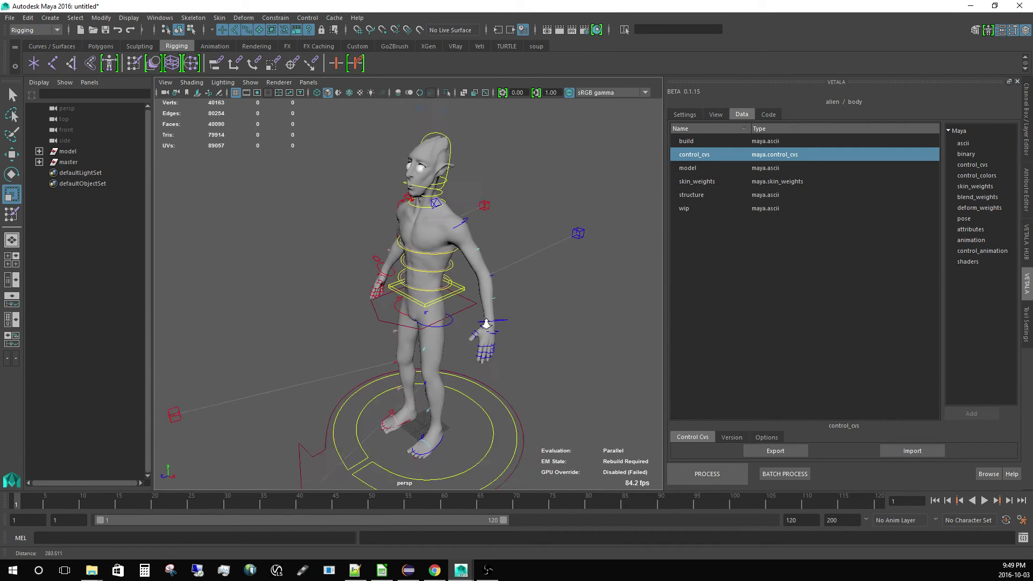
pyautogui.keyDown('alt'); pyautogui.moveTo(486, 324); pyautogui.dragTo(514, 334); pyautogui.keyUp('alt')
pyautogui.keyDown('alt'); pyautogui.moveTo(514, 334); pyautogui.dragTo(580, 332, button='right'); pyautogui.keyUp('alt')
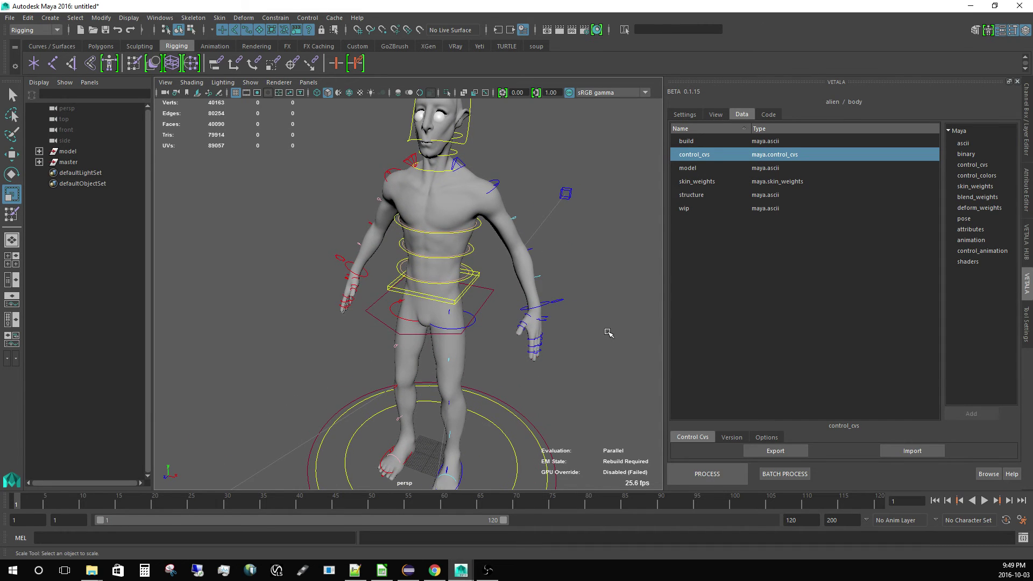
pyautogui.keyDown('alt'); pyautogui.moveTo(609, 333); pyautogui.dragTo(505, 311); pyautogui.keyUp('alt')
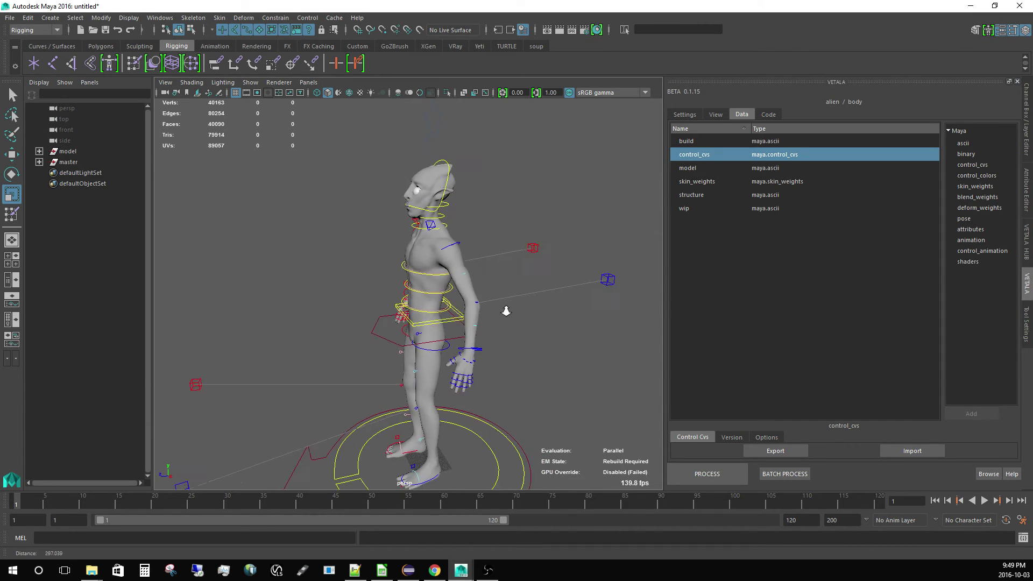
pyautogui.keyDown('alt'); pyautogui.moveTo(506, 311); pyautogui.dragTo(577, 408, button='right'); pyautogui.keyUp('alt')
pyautogui.keyDown('alt'); pyautogui.moveTo(577, 409); pyautogui.dragTo(616, 410); pyautogui.keyUp('alt')
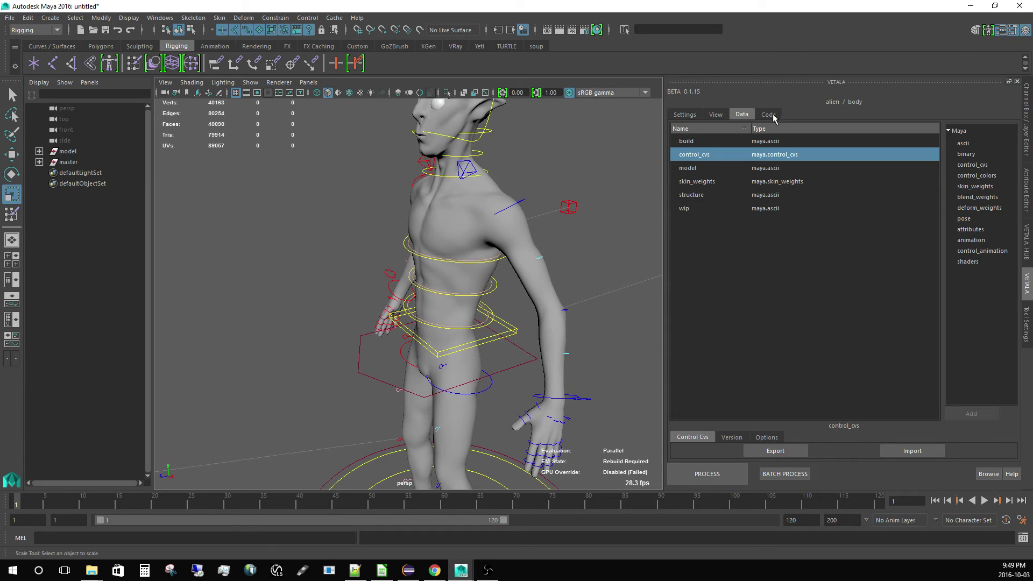
# Step: Exclude weight_bendy.py from the build scripts and run the body process without saving the pending changes
pyautogui.click(768, 115)
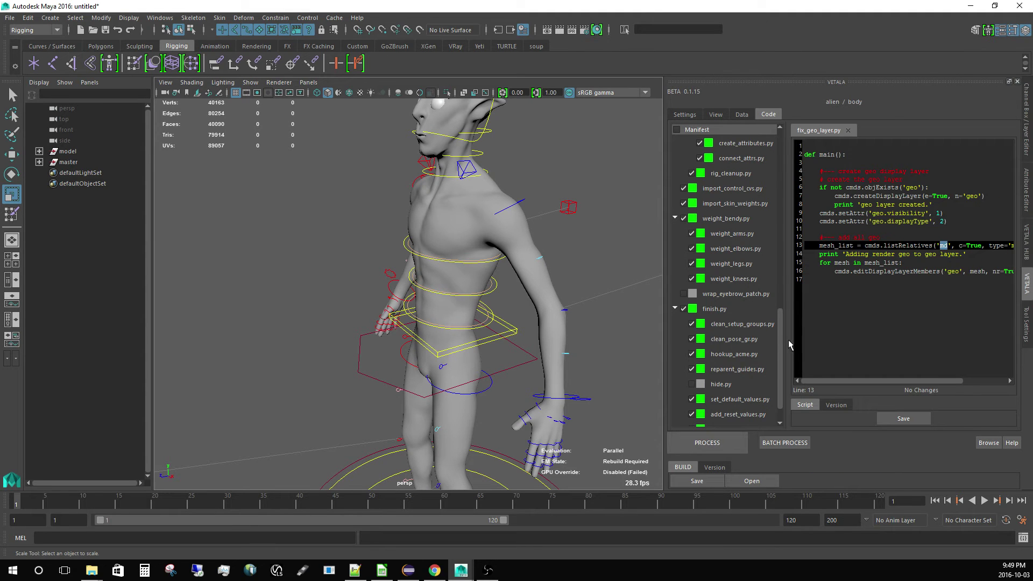
pyautogui.moveTo(782, 334); pyautogui.dragTo(784, 311)
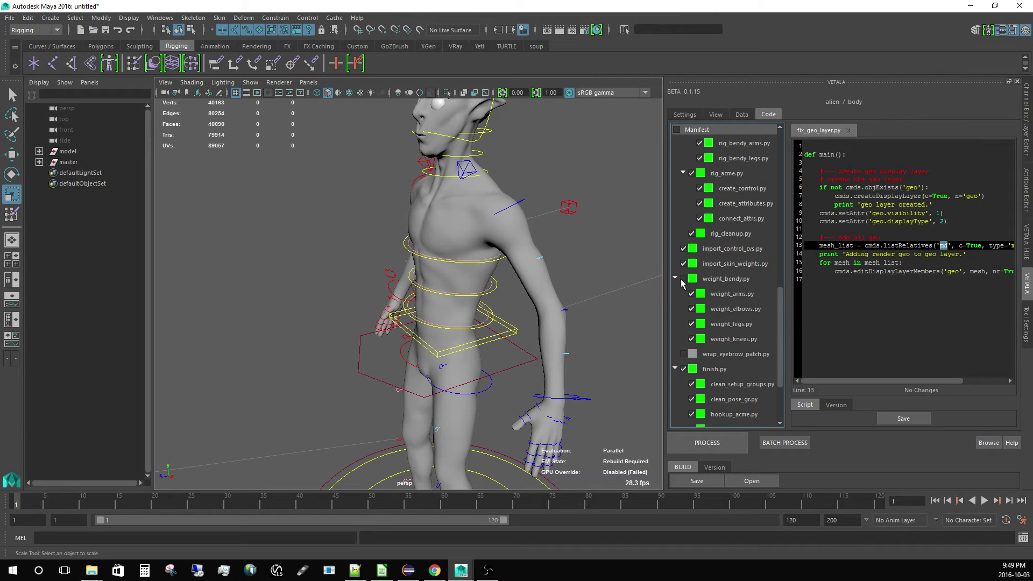
pyautogui.click(716, 442)
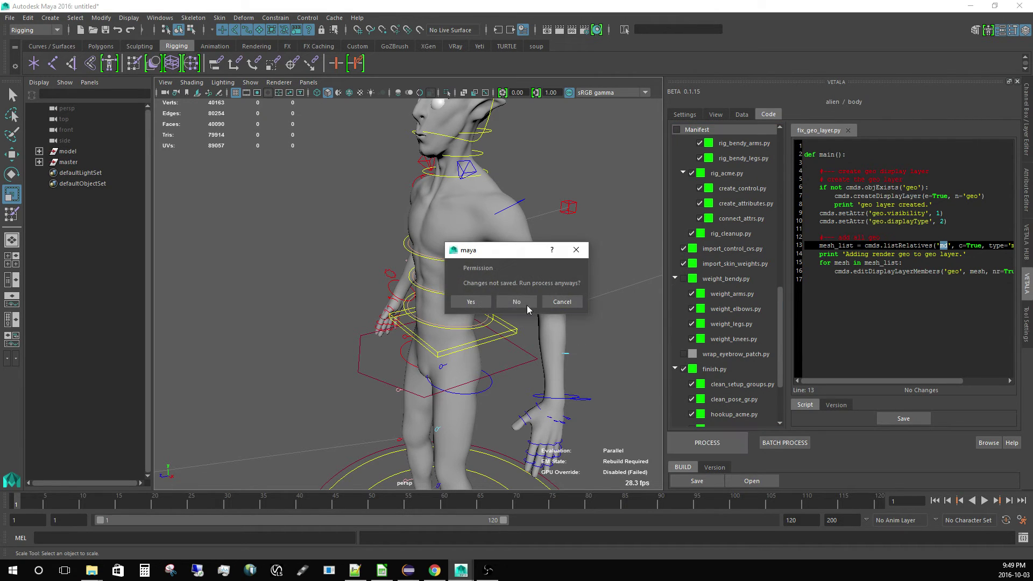
pyautogui.click(487, 301)
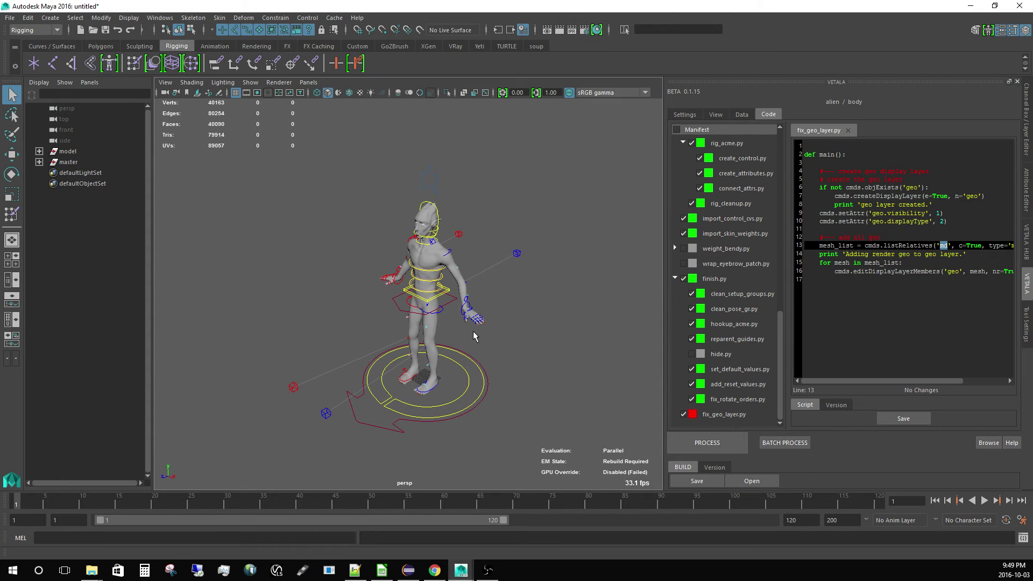
# Step: Select the middle spine control on the rebuilt rig and examine how the spine rings fit around the torso
pyautogui.scroll(5, 511, 242)
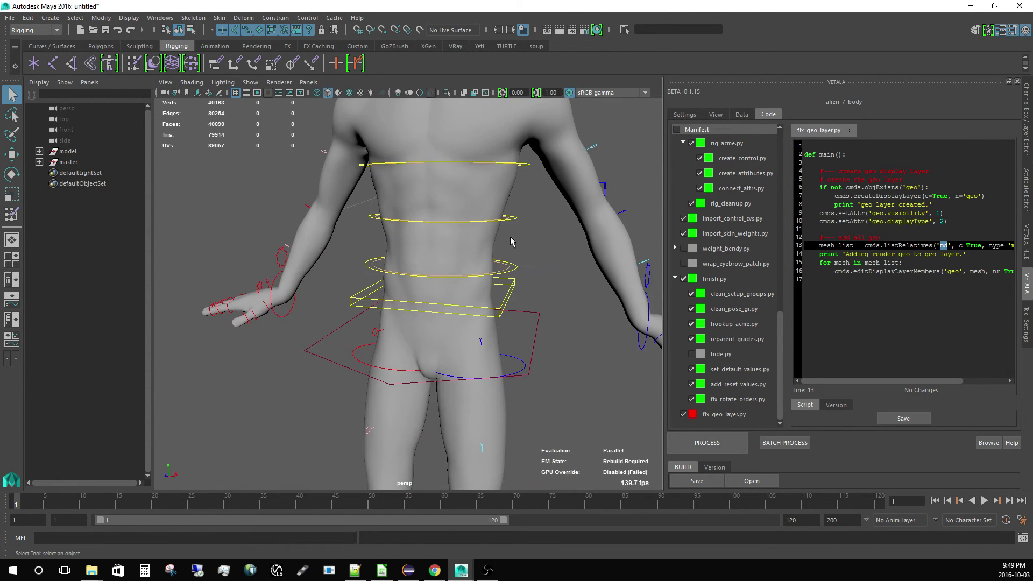
pyautogui.keyDown('alt'); pyautogui.moveTo(511, 242); pyautogui.dragTo(456, 296, button='middle'); pyautogui.keyUp('alt')
pyautogui.click(458, 288)
pyautogui.keyDown('alt'); pyautogui.moveTo(468, 339); pyautogui.dragTo(505, 339, button='right'); pyautogui.keyUp('alt')
pyautogui.keyDown('alt'); pyautogui.moveTo(504, 339); pyautogui.dragTo(377, 253); pyautogui.keyUp('alt')
pyautogui.keyDown('alt'); pyautogui.moveTo(377, 253); pyautogui.dragTo(461, 376, button='right'); pyautogui.keyUp('alt')
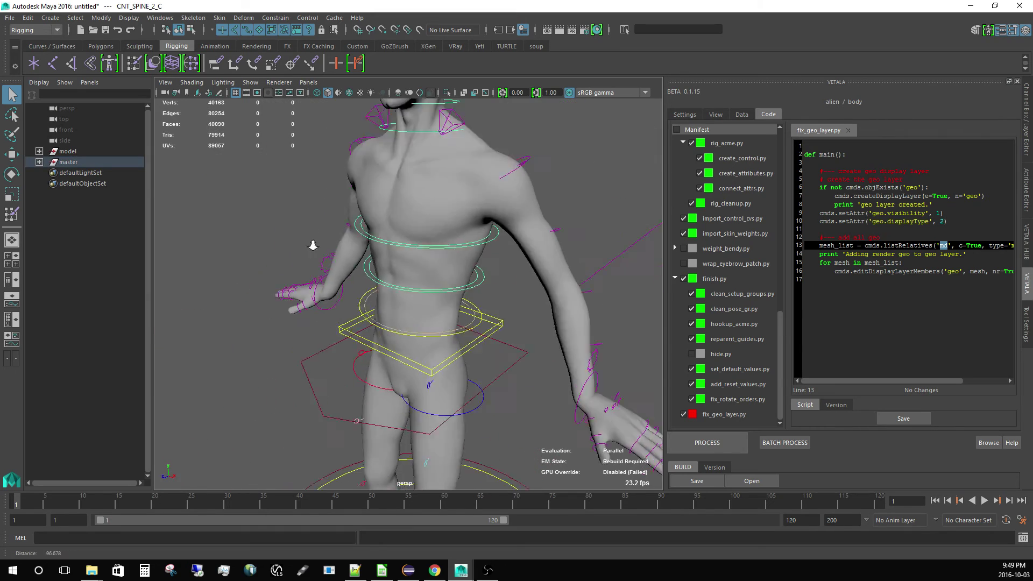
pyautogui.keyDown('alt'); pyautogui.moveTo(461, 376); pyautogui.dragTo(481, 371); pyautogui.keyUp('alt')
pyautogui.keyDown('alt'); pyautogui.moveTo(481, 371); pyautogui.dragTo(367, 310, button='right'); pyautogui.keyUp('alt')
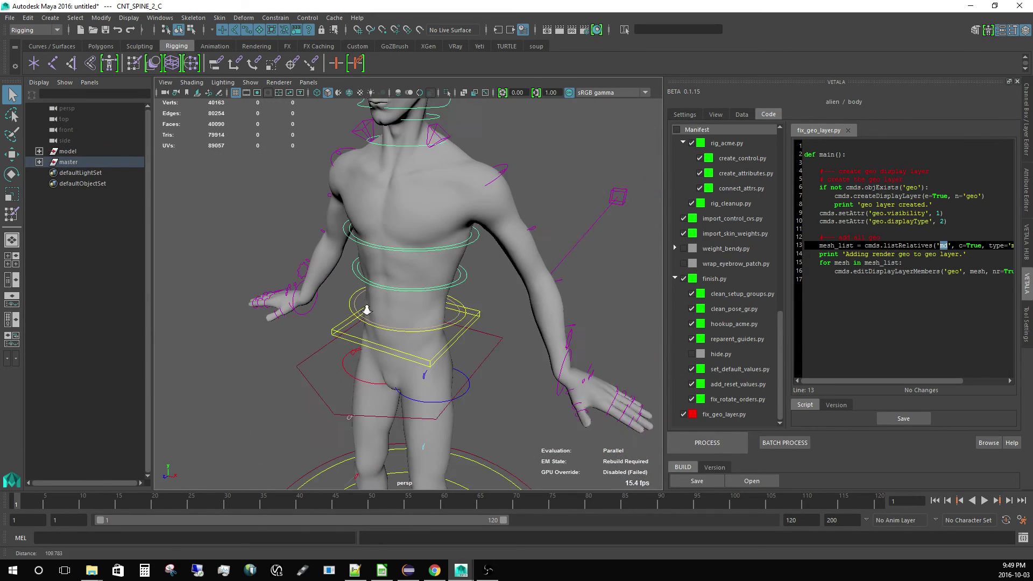
pyautogui.keyDown('alt'); pyautogui.moveTo(366, 310); pyautogui.dragTo(446, 365); pyautogui.keyUp('alt')
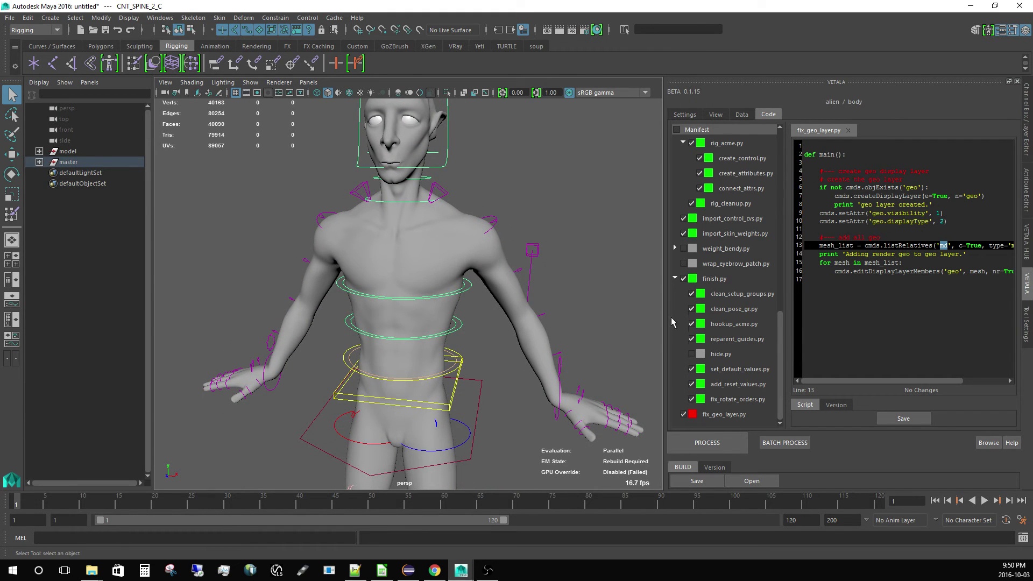
# Step: Widen the code area, open rig_ik_arm.py under rig_clavicle.py, and read its joint and pole offset lines
pyautogui.moveTo(666, 311); pyautogui.dragTo(500, 318)
pyautogui.moveTo(629, 312); pyautogui.dragTo(702, 189)
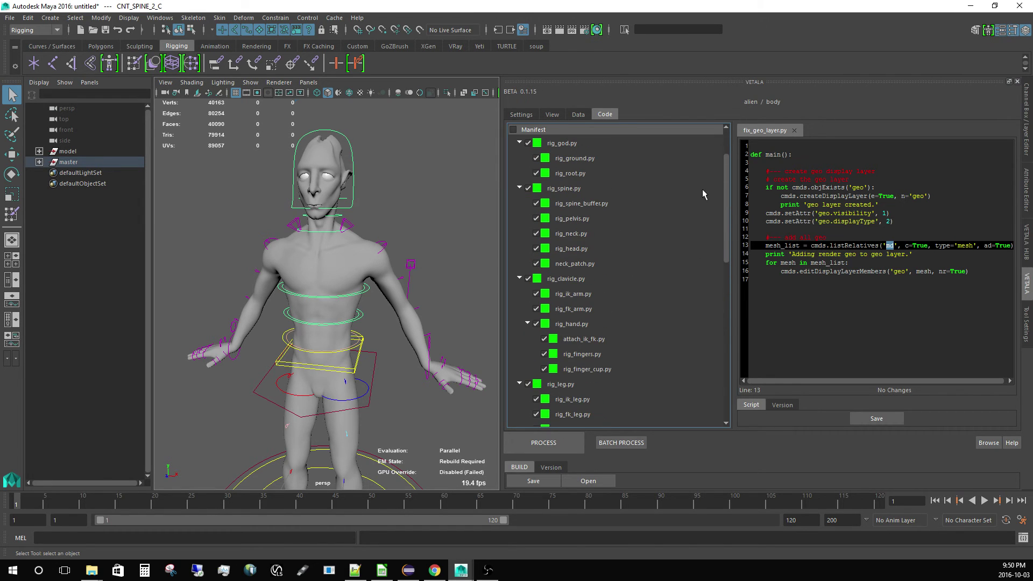
pyautogui.doubleClick(578, 298)
pyautogui.moveTo(1009, 235); pyautogui.dragTo(1008, 262)
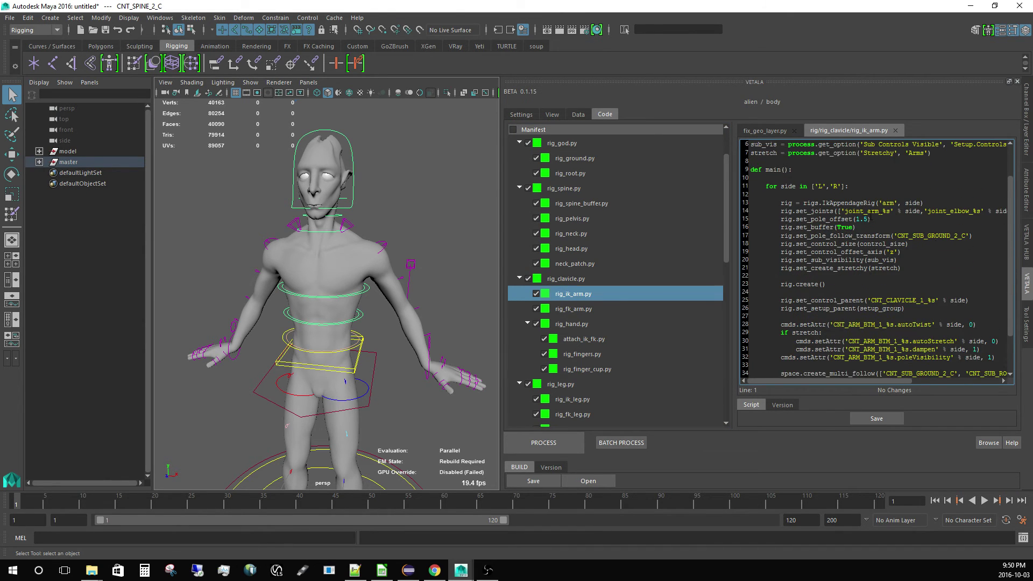
pyautogui.click(874, 219)
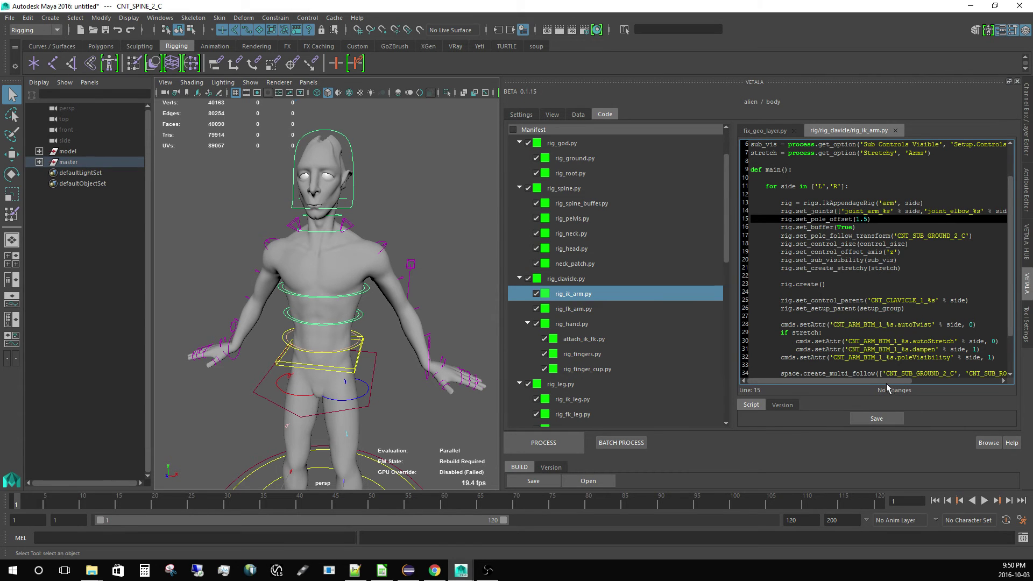
pyautogui.moveTo(886, 381); pyautogui.dragTo(845, 379)
pyautogui.click(893, 211)
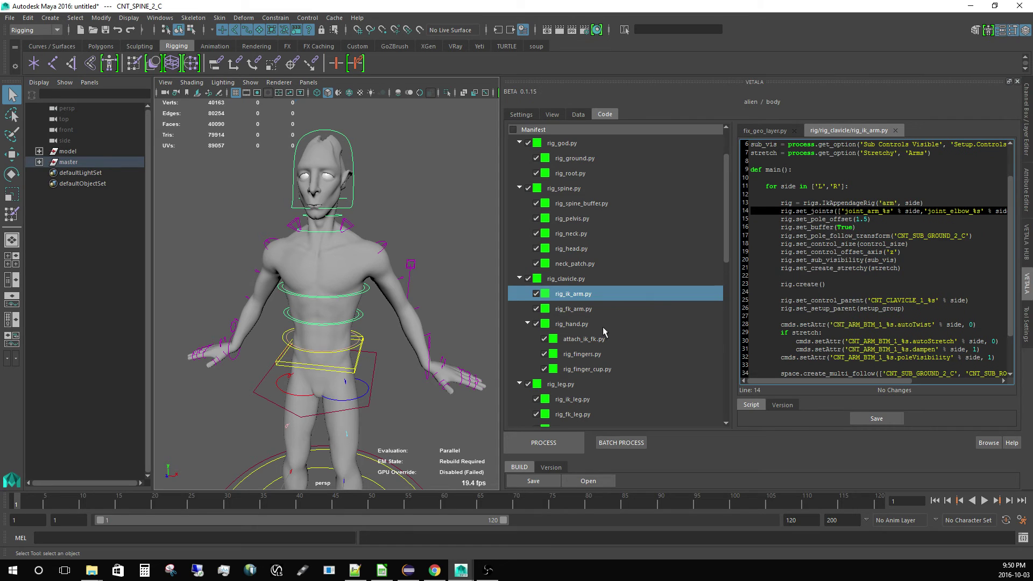
# Step: Open rig_fk_arm.py and read the lines that set its joints and control offset axis
pyautogui.doubleClick(576, 309)
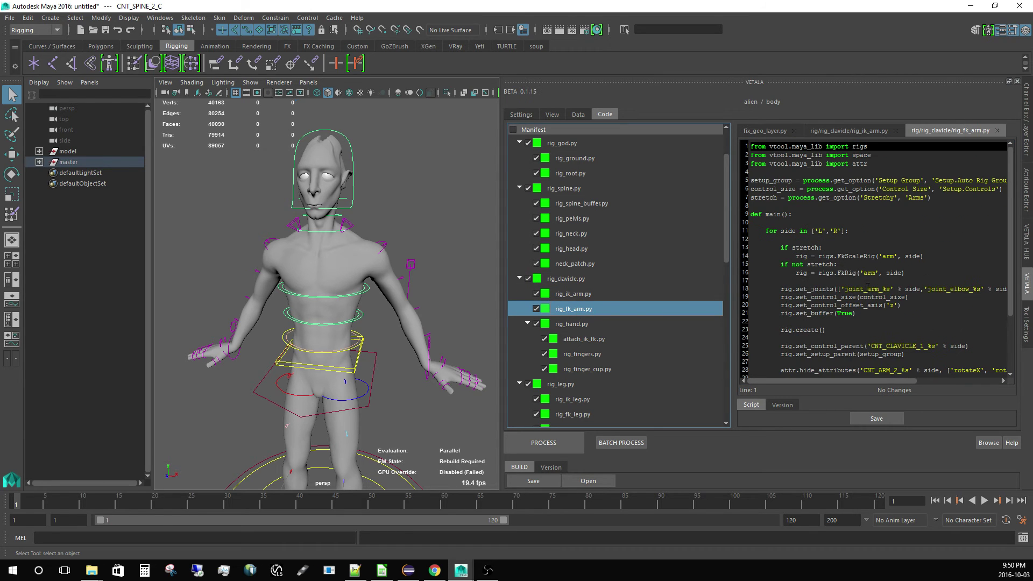
pyautogui.click(871, 289)
pyautogui.moveTo(857, 381); pyautogui.dragTo(831, 383)
pyautogui.click(828, 307)
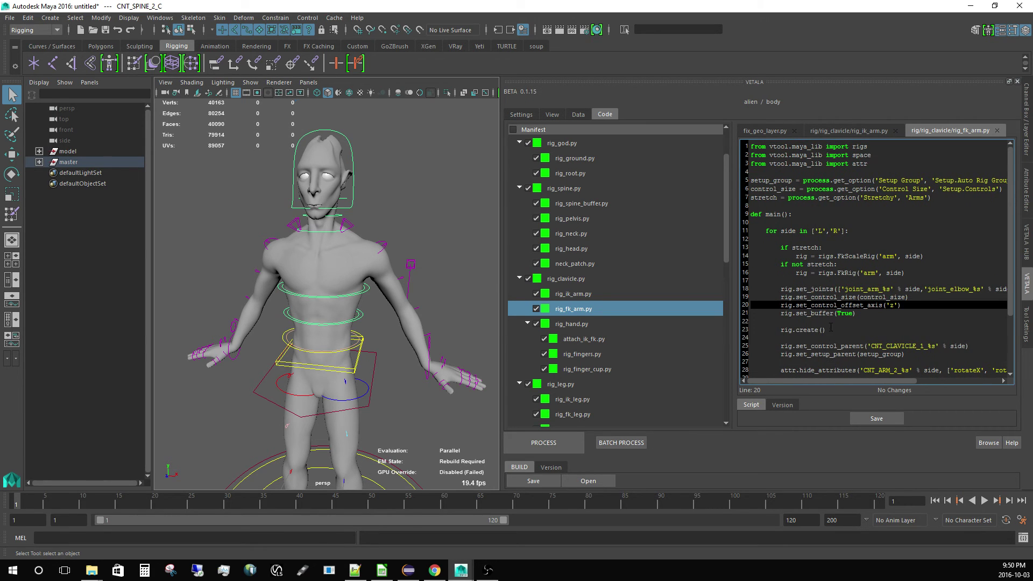
pyautogui.click(579, 295)
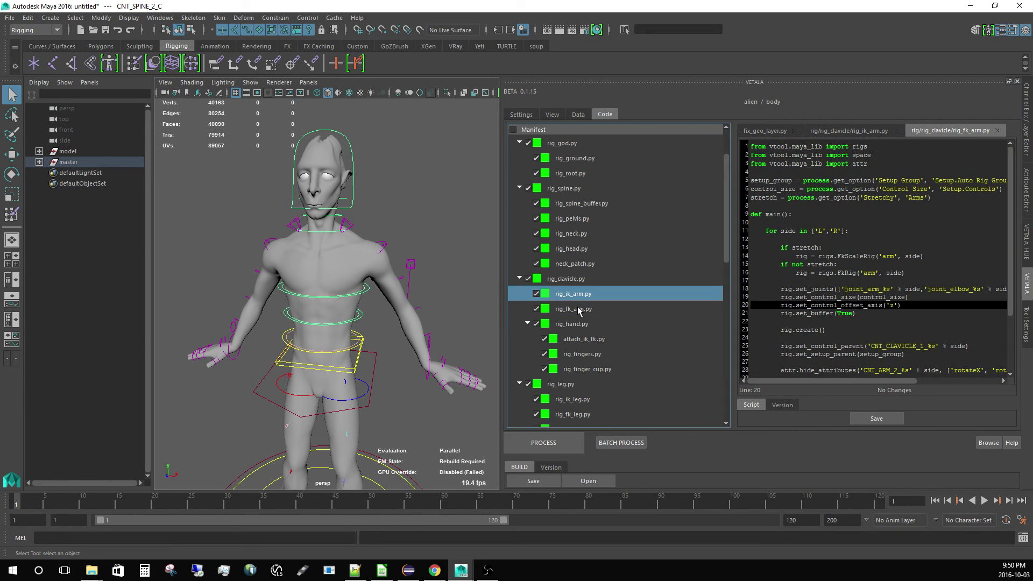
pyautogui.click(579, 310)
pyautogui.click(577, 295)
pyautogui.click(580, 310)
pyautogui.click(575, 295)
pyautogui.click(579, 310)
pyautogui.click(580, 296)
pyautogui.click(582, 310)
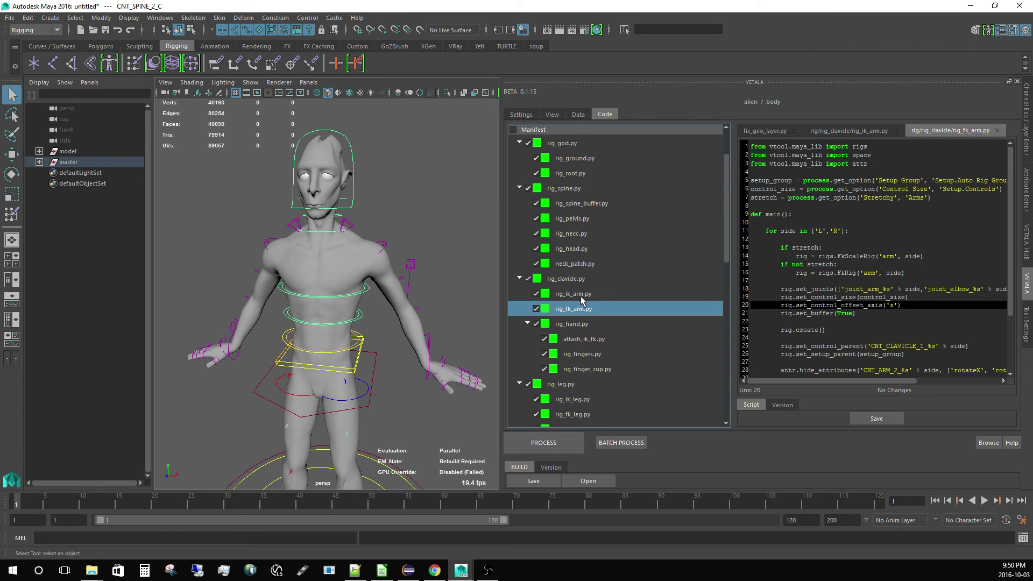
pyautogui.click(581, 297)
pyautogui.click(581, 310)
pyautogui.click(580, 295)
pyautogui.click(581, 312)
# Step: Open attach_ik_fk.py under rig_hand.py and examine how the ikFk attribute is added to CNT_HAND_1 and connected to the arm switch
pyautogui.click(583, 340)
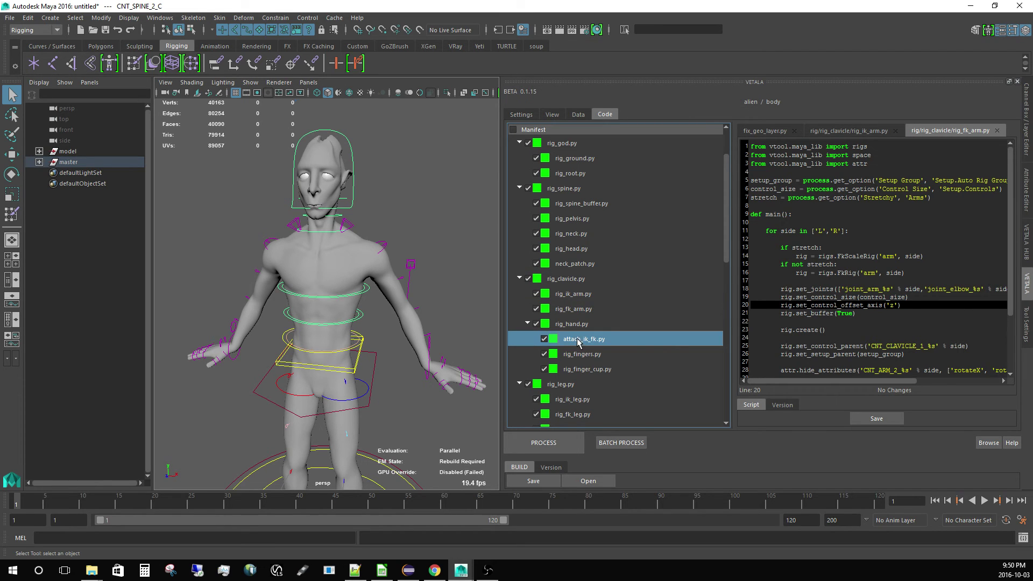
pyautogui.doubleClick(576, 341)
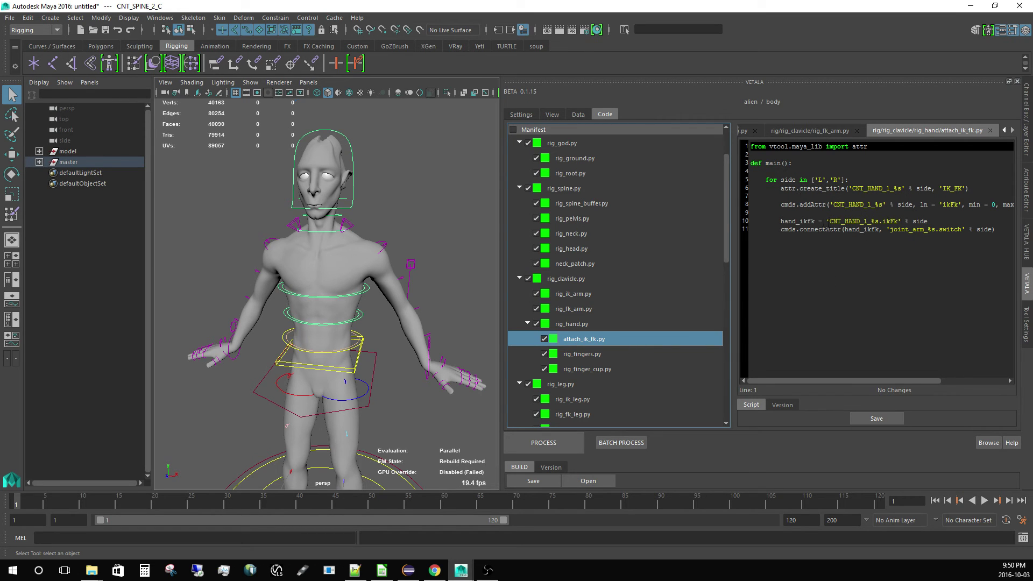
pyautogui.moveTo(829, 221); pyautogui.dragTo(886, 223)
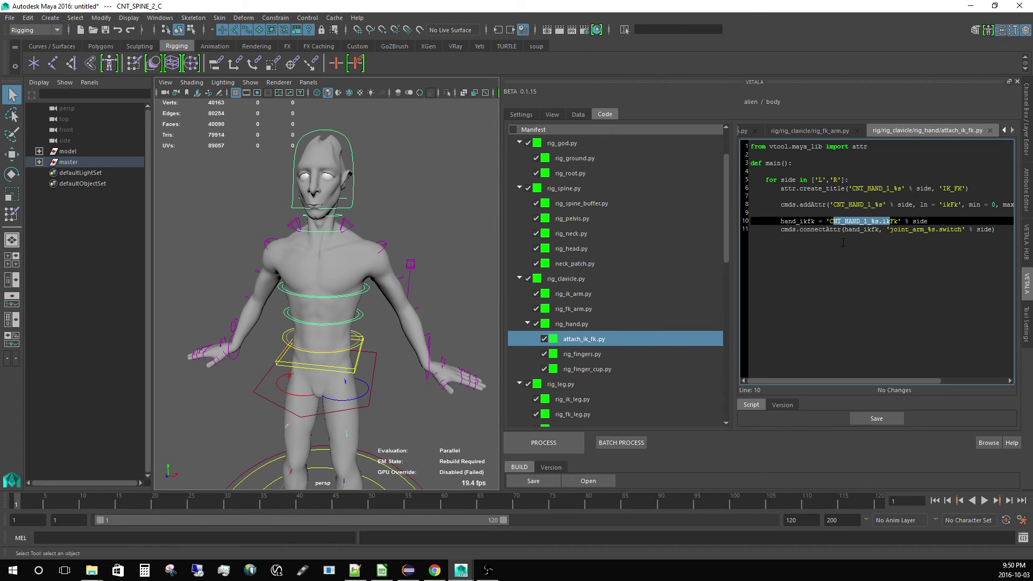
pyautogui.moveTo(871, 382); pyautogui.dragTo(883, 380)
pyautogui.moveTo(835, 230); pyautogui.dragTo(844, 205)
pyautogui.moveTo(922, 205); pyautogui.dragTo(935, 207)
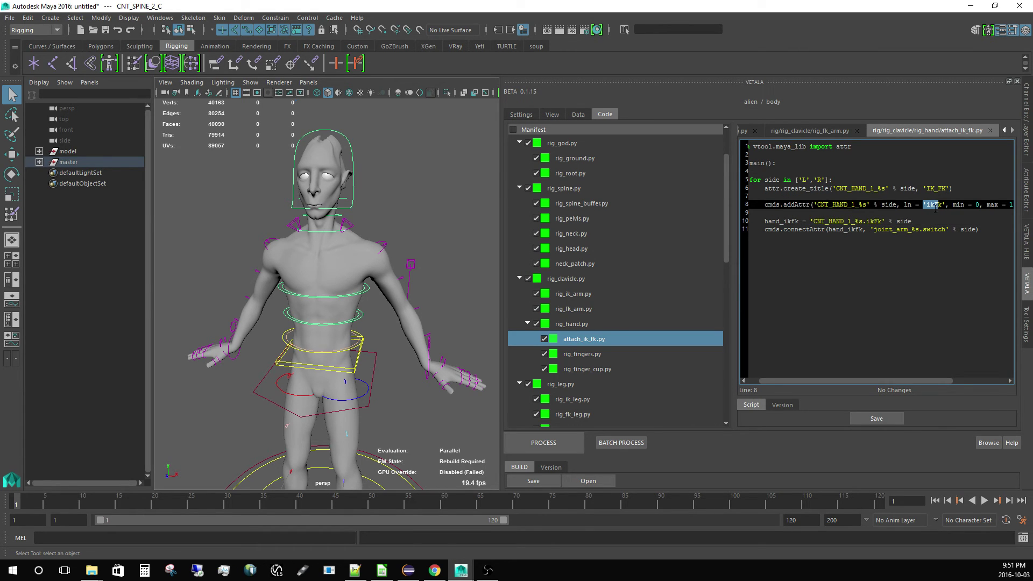
pyautogui.moveTo(814, 204); pyautogui.dragTo(854, 205)
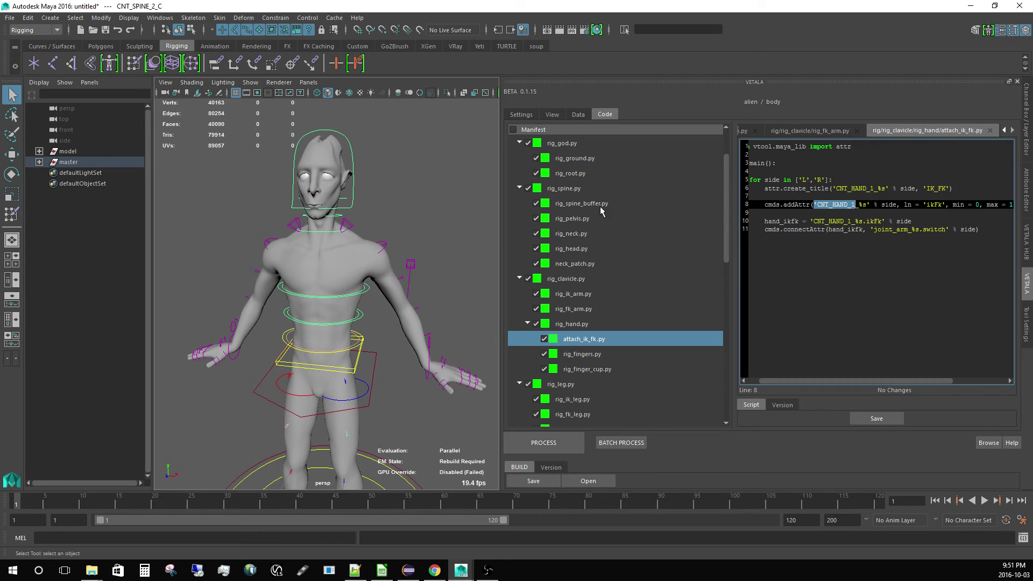
# Step: Select the left hand control CNT_HAND_1_L and pick out its Ik Fk attribute among its channels
pyautogui.click(429, 377)
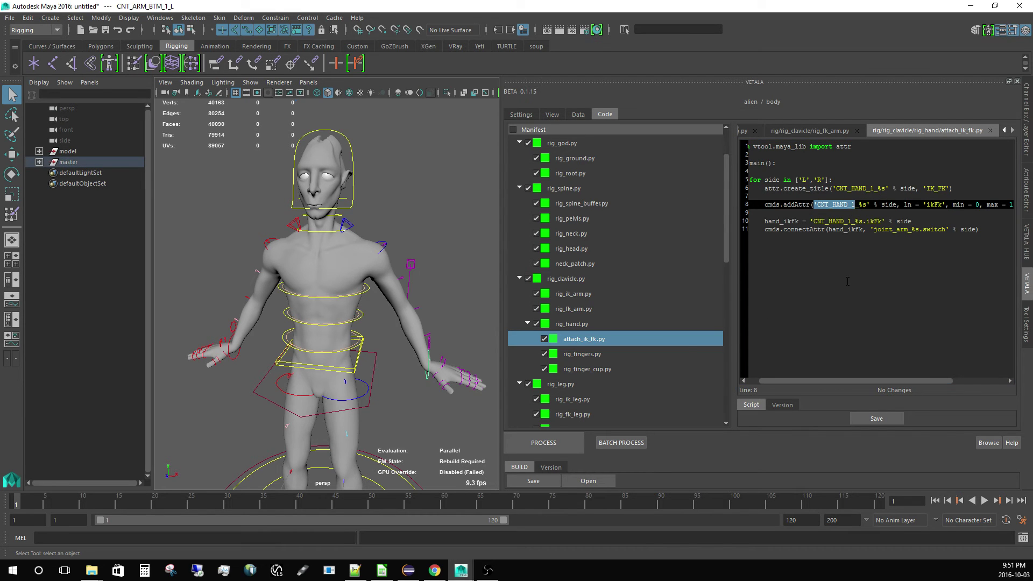
pyautogui.click(1027, 160)
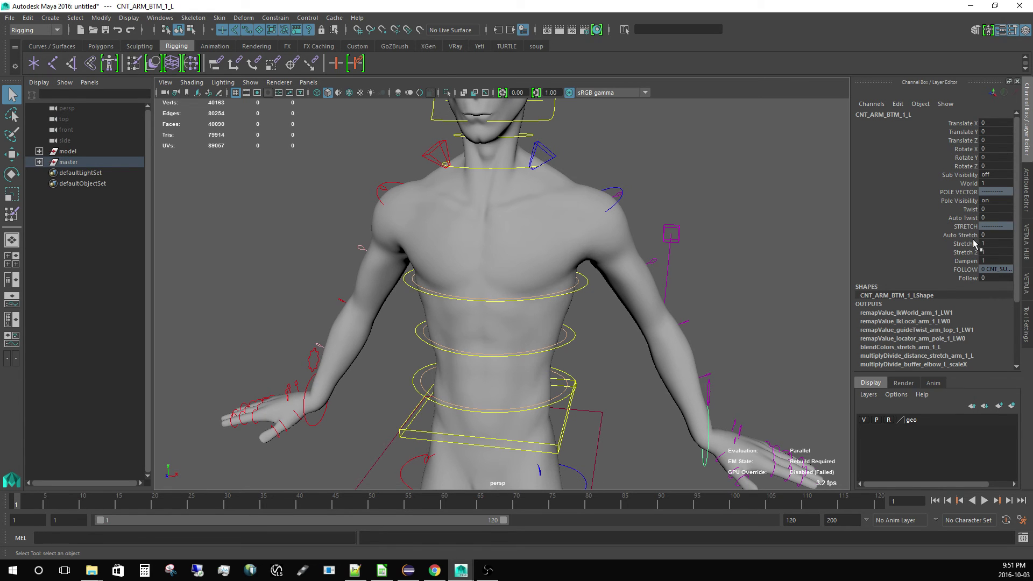
pyautogui.moveTo(1016, 228); pyautogui.dragTo(1004, 259)
pyautogui.click(725, 385)
pyautogui.click(709, 384)
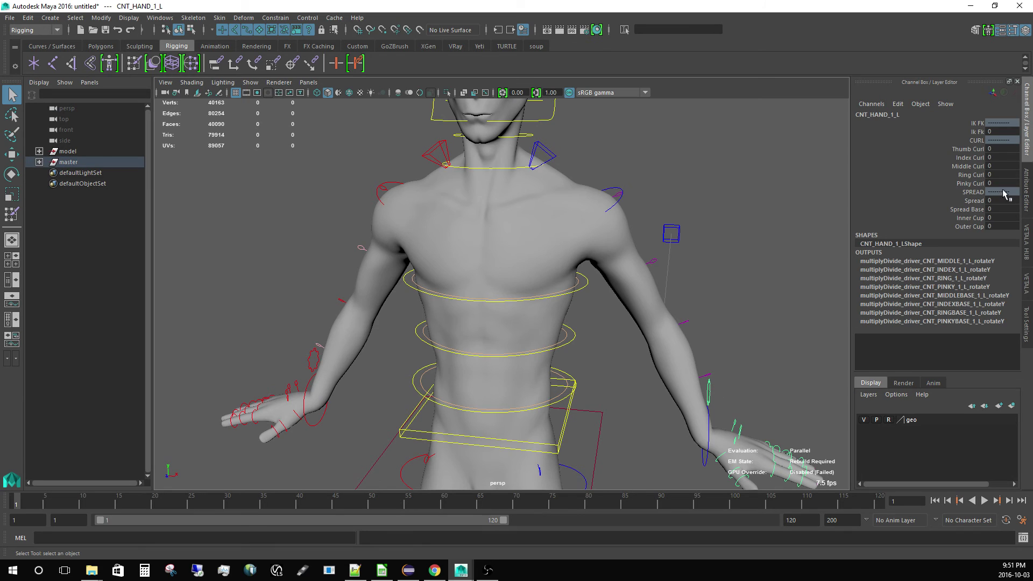
pyautogui.click(976, 132)
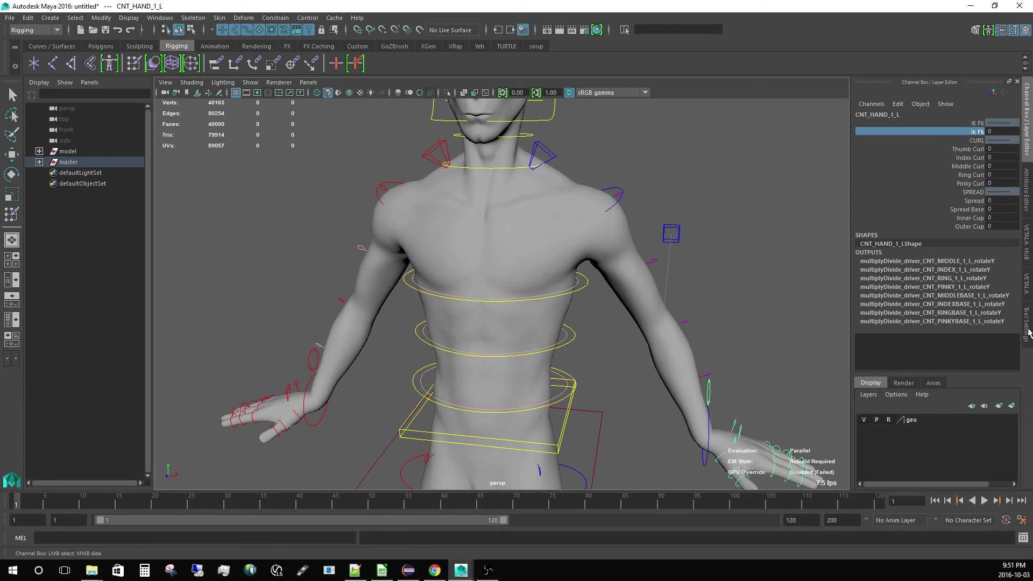
# Step: Return to attach_ik_fk.py in Vetala and read the connection target joint_arm_%s.switch on its last line
pyautogui.click(1027, 285)
pyautogui.moveTo(764, 230); pyautogui.dragTo(903, 230)
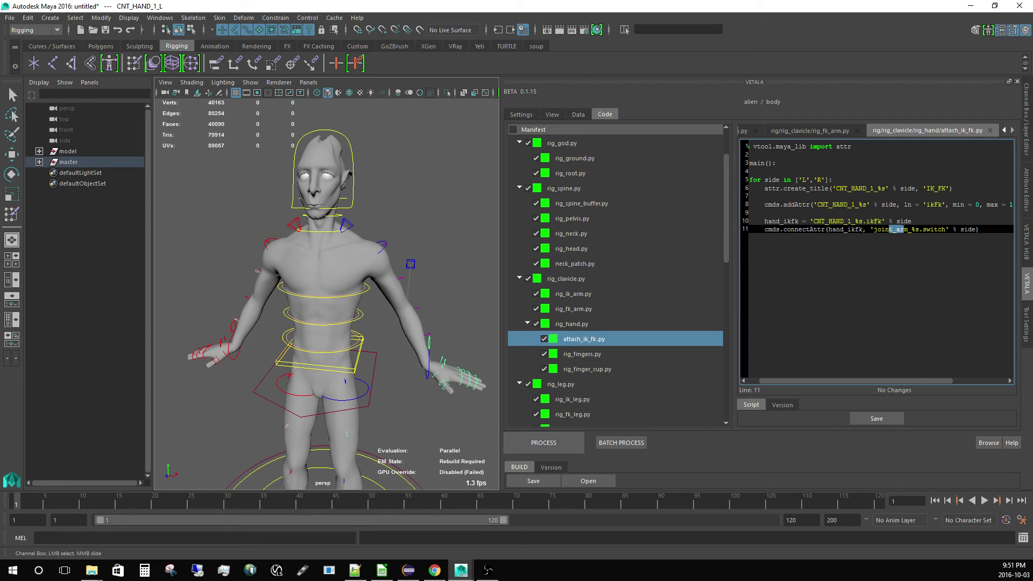
pyautogui.click(932, 228)
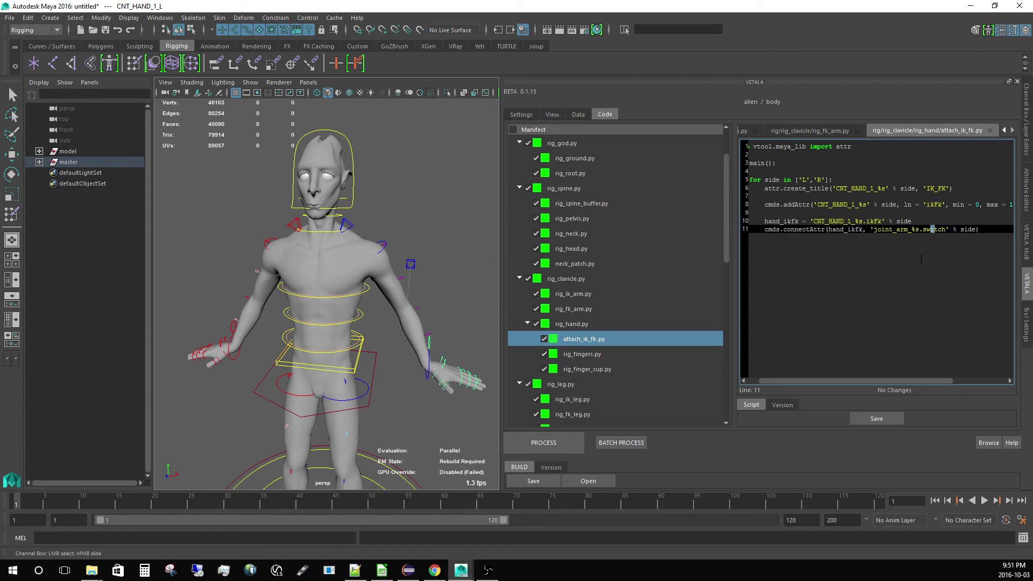
# Step: Select the joint joint_arm_L by name and pick out its Switch attribute among its channels
pyautogui.click(429, 224)
pyautogui.click(699, 30)
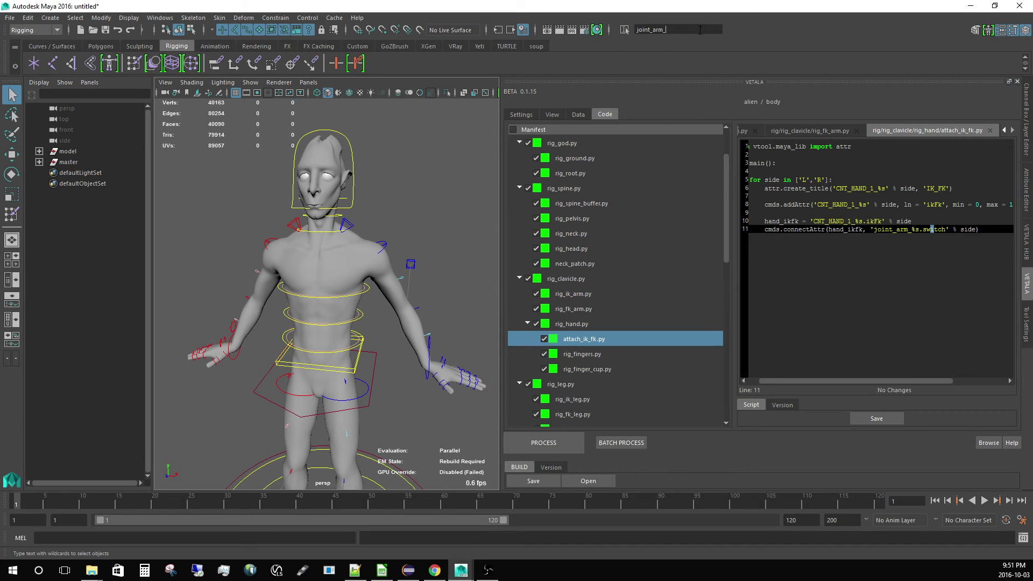
pyautogui.press('Return')
pyautogui.click(1028, 139)
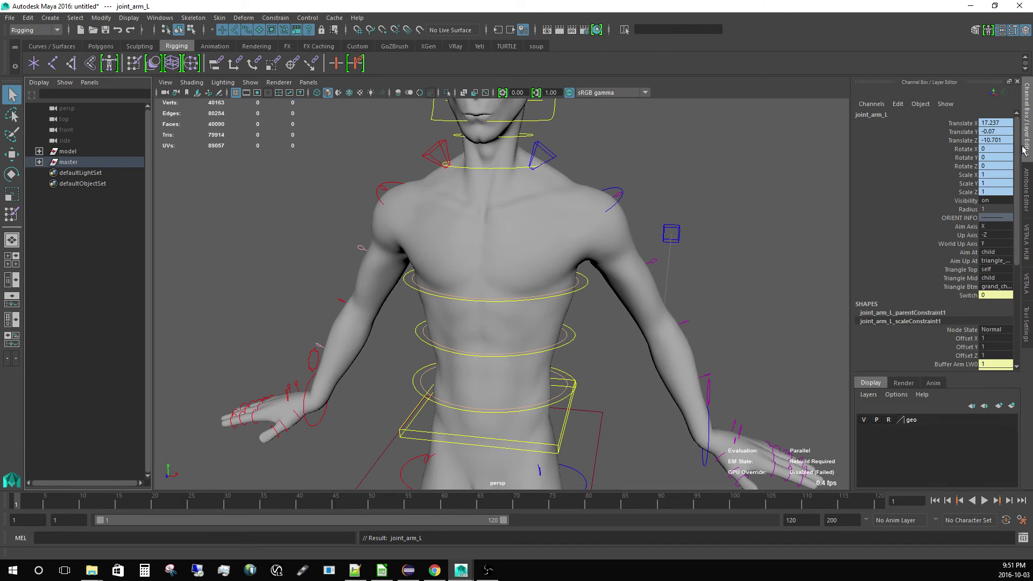
pyautogui.click(965, 297)
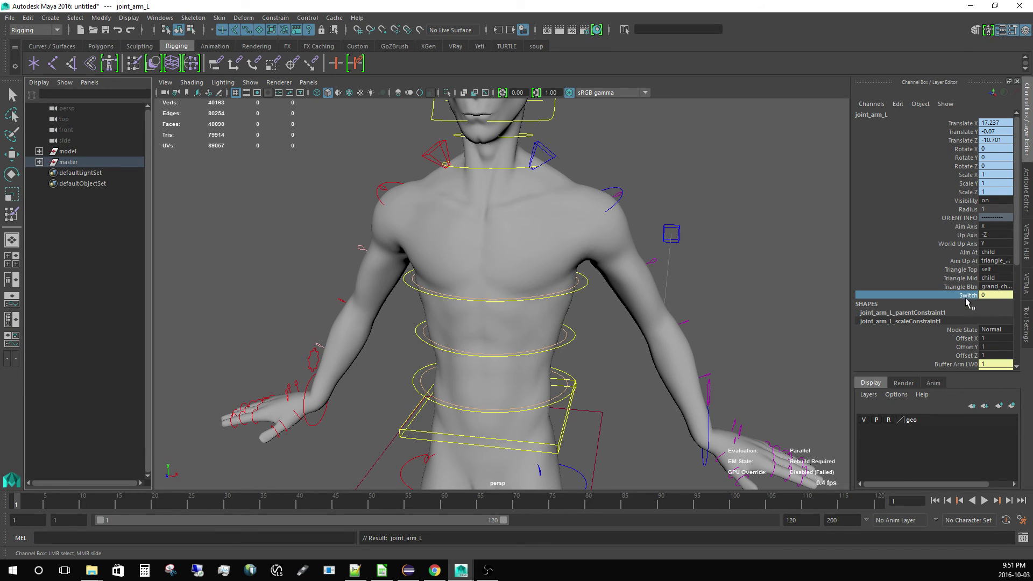
# Step: Examine the Buffer Arm weight attributes on joint_arm_L's parent constraint and scale constraint
pyautogui.click(941, 313)
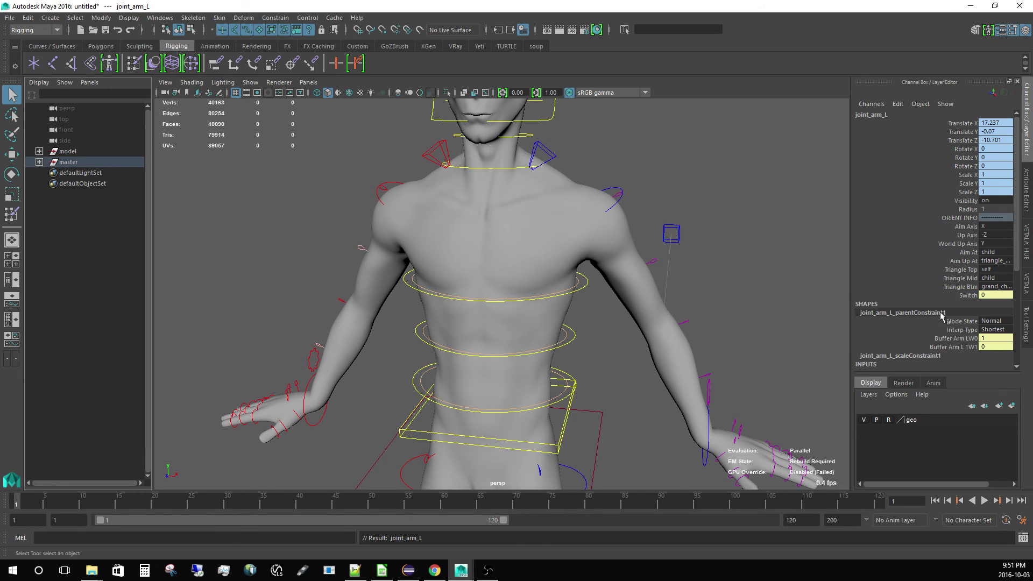
pyautogui.click(958, 347)
pyautogui.click(953, 338)
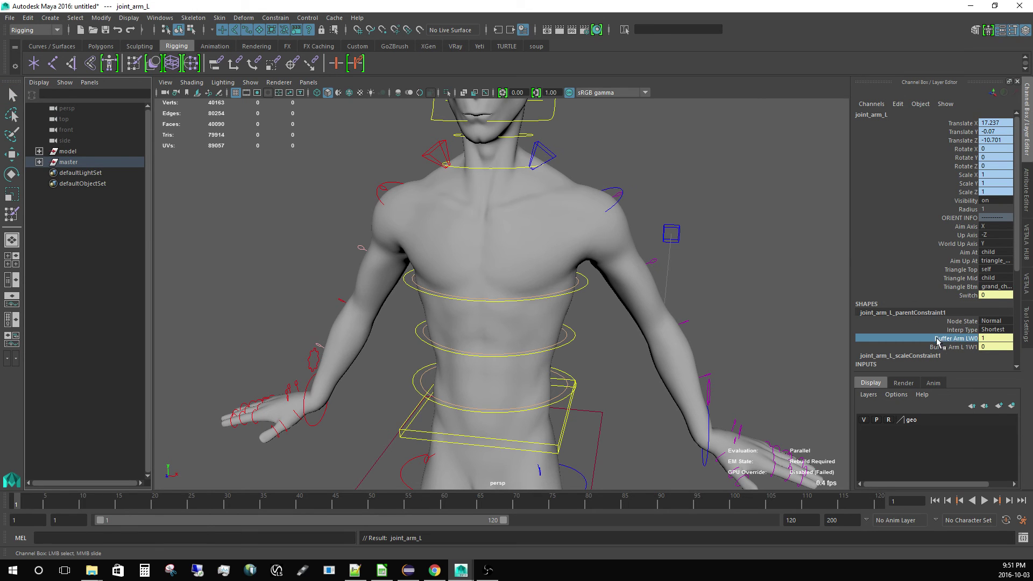
pyautogui.click(946, 347)
pyautogui.click(951, 339)
pyautogui.click(933, 356)
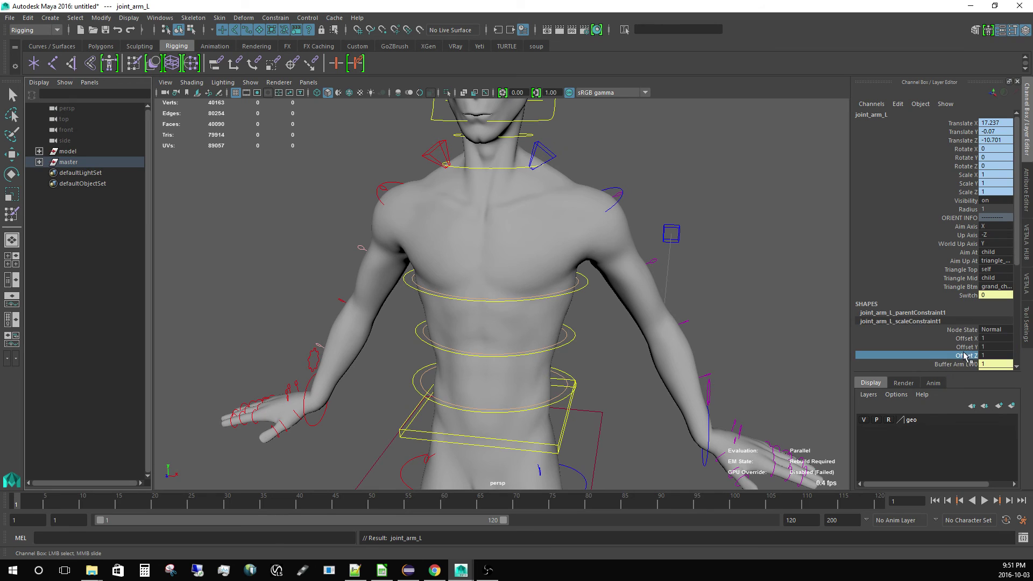
pyautogui.click(967, 356)
pyautogui.scroll(-2, 1019, 264)
pyautogui.click(971, 318)
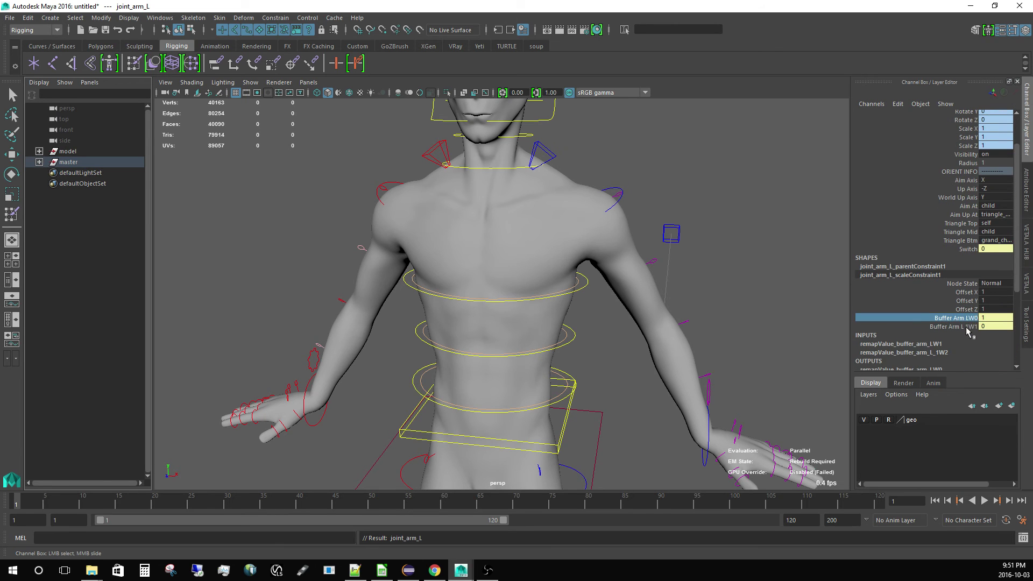
pyautogui.click(966, 327)
# Step: Test the arm switch by changing the Ik Fk attribute of CNT_HAND_1_L to 1 and back to 0
pyautogui.click(751, 317)
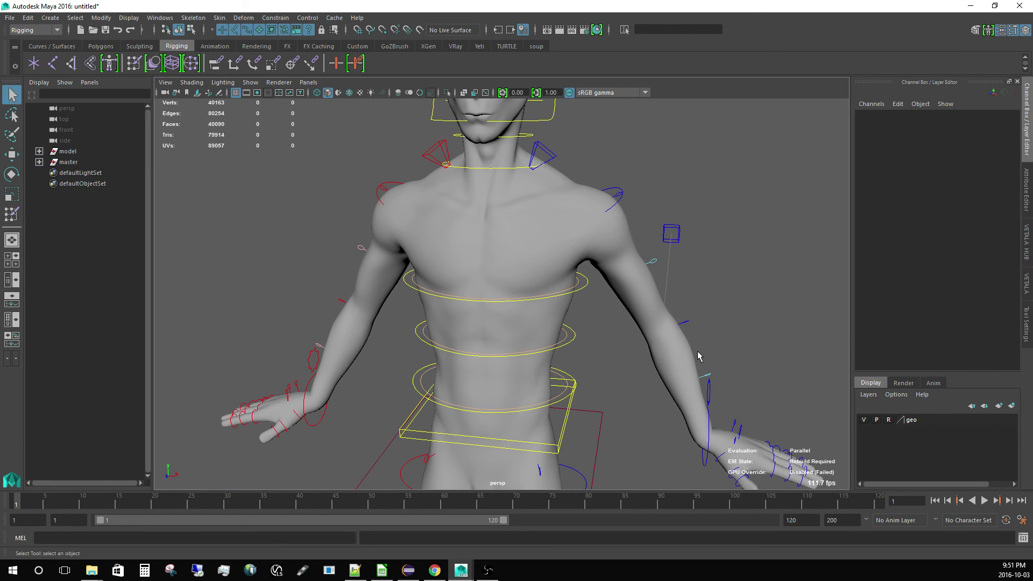
pyautogui.click(709, 392)
pyautogui.click(978, 132)
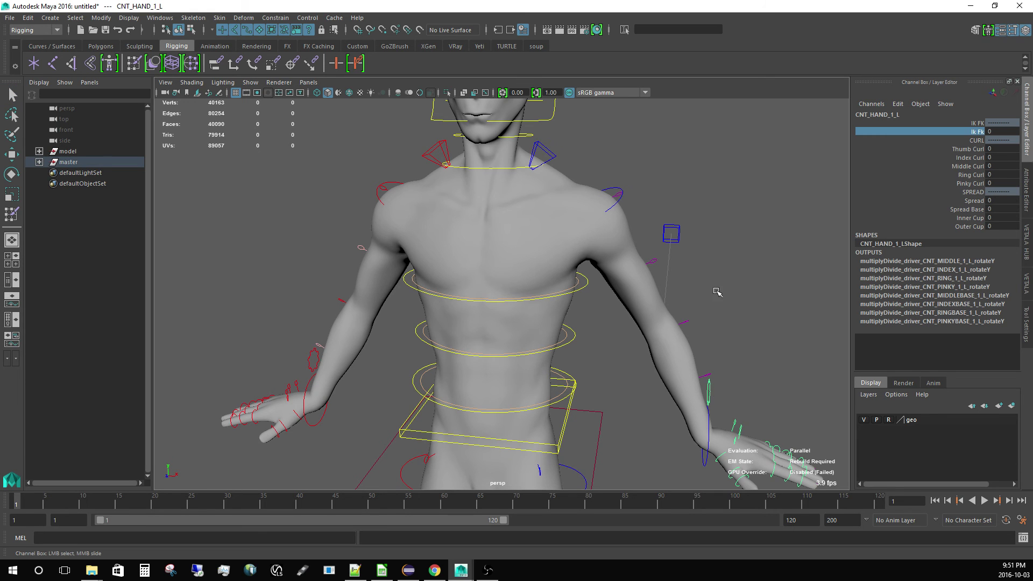
pyautogui.moveTo(593, 269); pyautogui.dragTo(737, 305, button='middle')
pyautogui.keyDown('alt'); pyautogui.moveTo(752, 322); pyautogui.dragTo(665, 291); pyautogui.keyUp('alt')
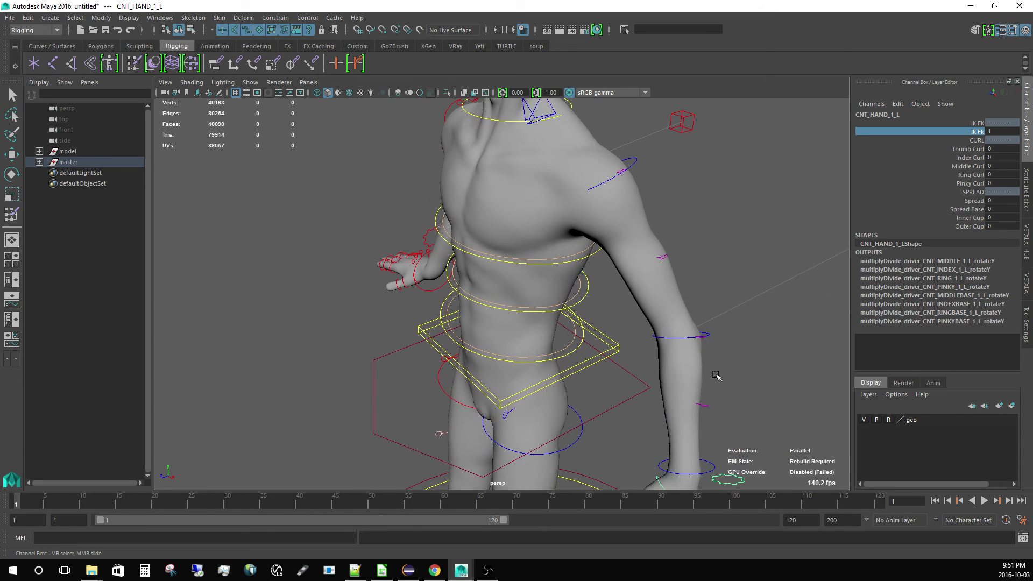
pyautogui.keyDown('alt'); pyautogui.moveTo(692, 340); pyautogui.dragTo(715, 306); pyautogui.keyUp('alt')
pyautogui.moveTo(704, 304); pyautogui.dragTo(533, 237, button='middle')
pyautogui.keyDown('alt'); pyautogui.moveTo(603, 232); pyautogui.dragTo(636, 323, button='middle'); pyautogui.keyUp('alt')
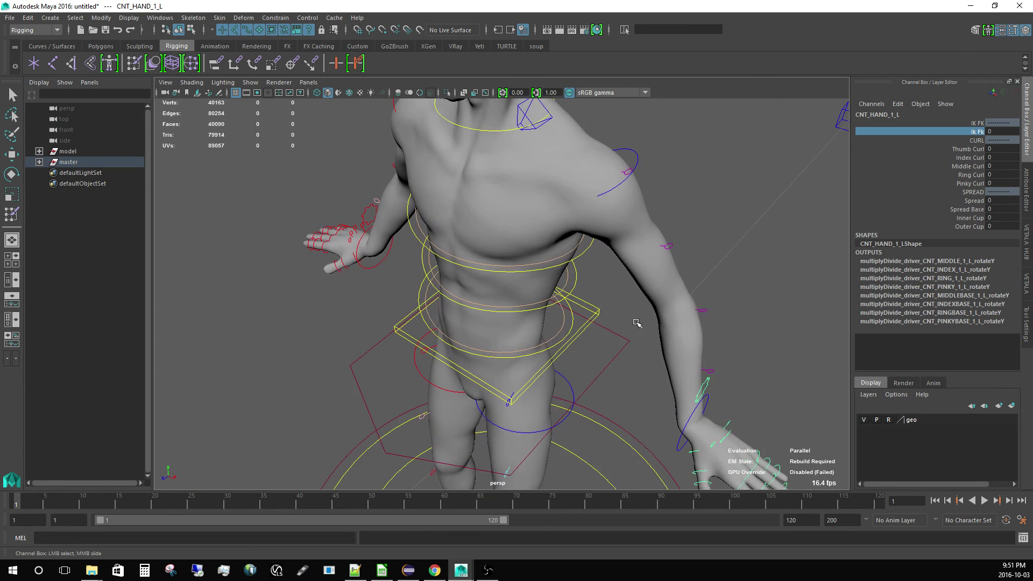
# Step: Select the left elbow tweak control CNT_TWEAK_ELBOW_1_L on the arm
pyautogui.keyDown('alt'); pyautogui.moveTo(636, 323); pyautogui.dragTo(655, 281); pyautogui.keyUp('alt')
pyautogui.keyDown('alt'); pyautogui.moveTo(722, 380); pyautogui.dragTo(751, 372, button='middle'); pyautogui.keyUp('alt')
pyautogui.keyDown('alt'); pyautogui.moveTo(751, 372); pyautogui.dragTo(630, 261, button='right'); pyautogui.keyUp('alt')
pyautogui.moveTo(533, 253)
pyautogui.keyDown('alt'); pyautogui.mouseDown()
pyautogui.moveTo(588, 217)
pyautogui.moveTo(516, 247)
pyautogui.mouseUp(); pyautogui.keyUp('alt')
pyautogui.keyDown('alt'); pyautogui.moveTo(548, 312); pyautogui.dragTo(592, 304, button='right'); pyautogui.keyUp('alt')
pyautogui.keyDown('alt'); pyautogui.moveTo(592, 304); pyautogui.dragTo(624, 285); pyautogui.keyUp('alt')
pyautogui.click(625, 283)
pyautogui.click(631, 297)
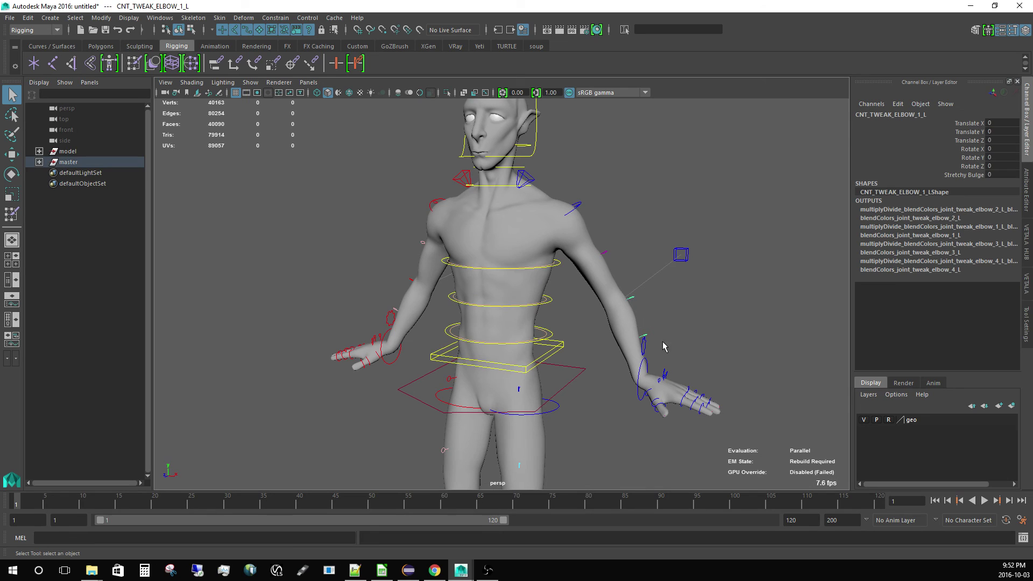
# Step: Open rig_bendy_arms.py under rig_bendy.py in Vetala and read its arm and elbow joint count lines
pyautogui.click(1027, 288)
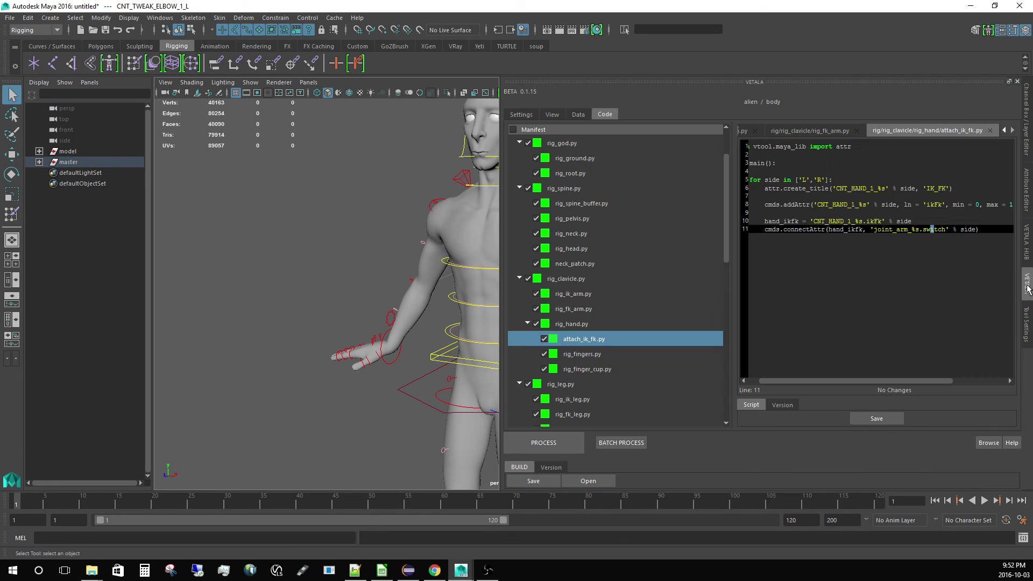
pyautogui.moveTo(724, 231); pyautogui.dragTo(713, 352)
pyautogui.doubleClick(574, 208)
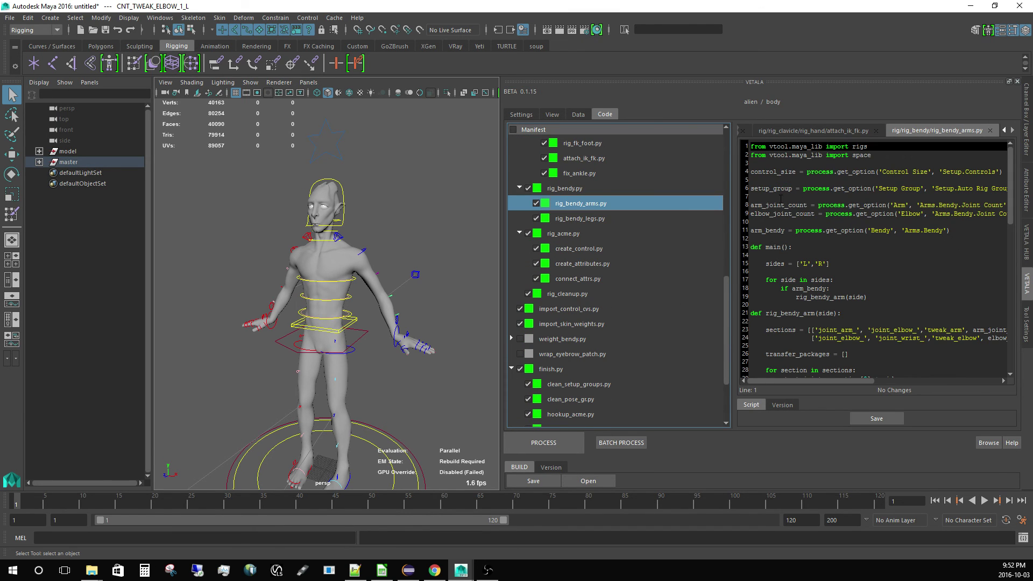
pyautogui.moveTo(781, 198); pyautogui.dragTo(870, 218)
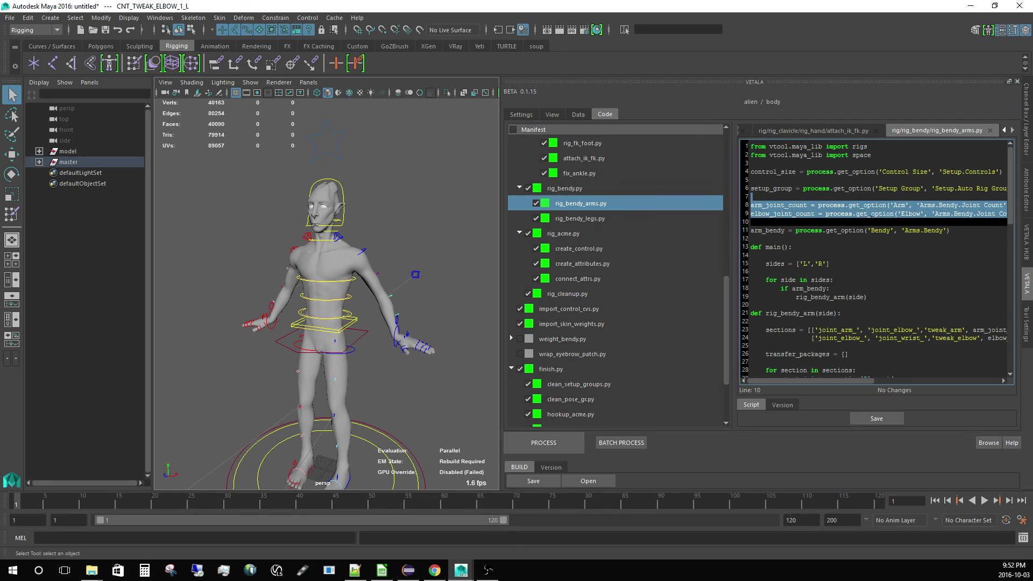
pyautogui.click(794, 175)
# Step: Expand the body's Arms and Bendy options, review the Joint Count settings, and match them to the arm_joint_count line in rig_bendy_arms.py
pyautogui.click(552, 114)
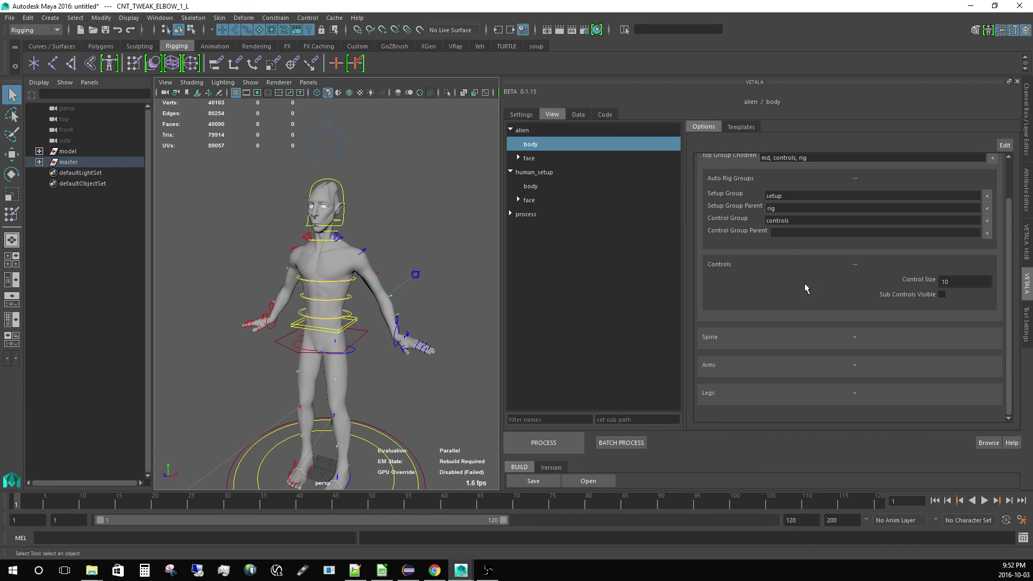
pyautogui.click(855, 368)
pyautogui.scroll(-3, 858, 390)
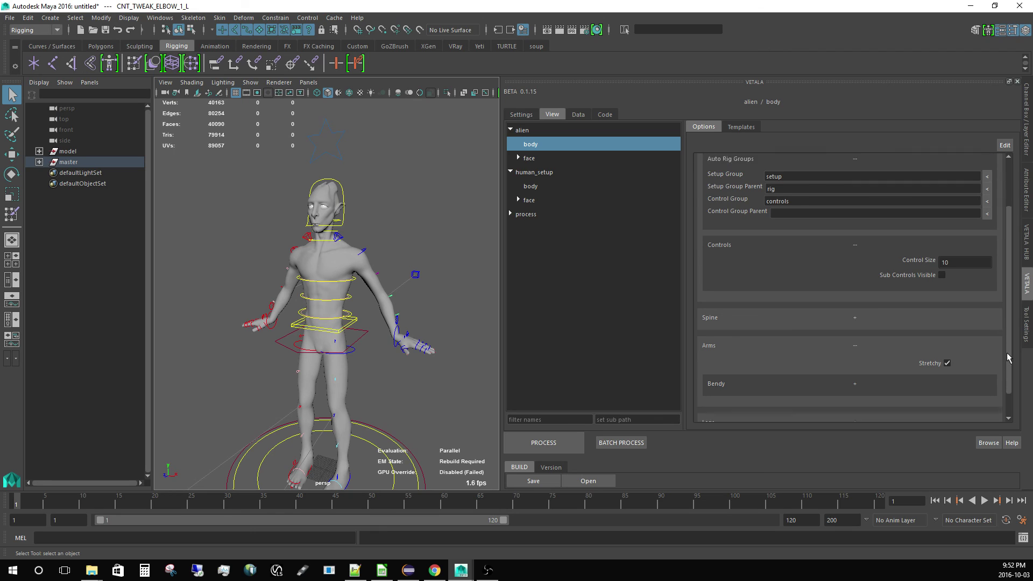
pyautogui.click(857, 359)
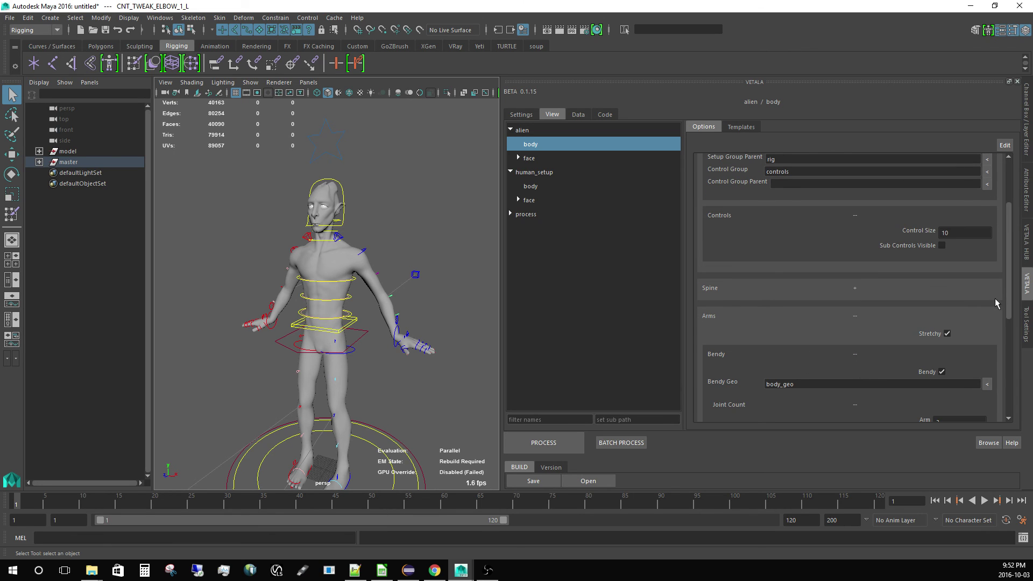
pyautogui.scroll(-5, 1008, 296)
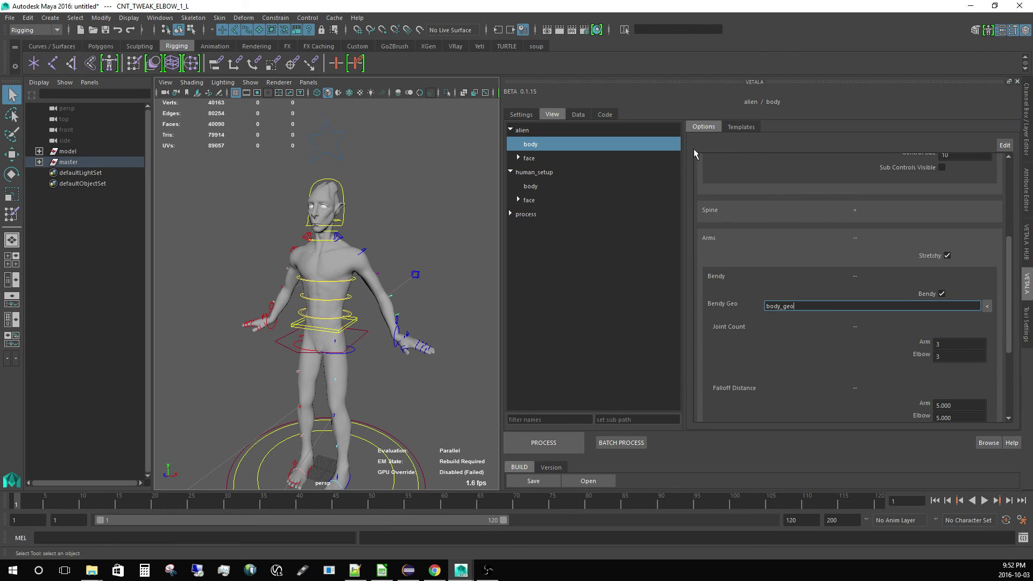
pyautogui.click(605, 114)
pyautogui.click(805, 205)
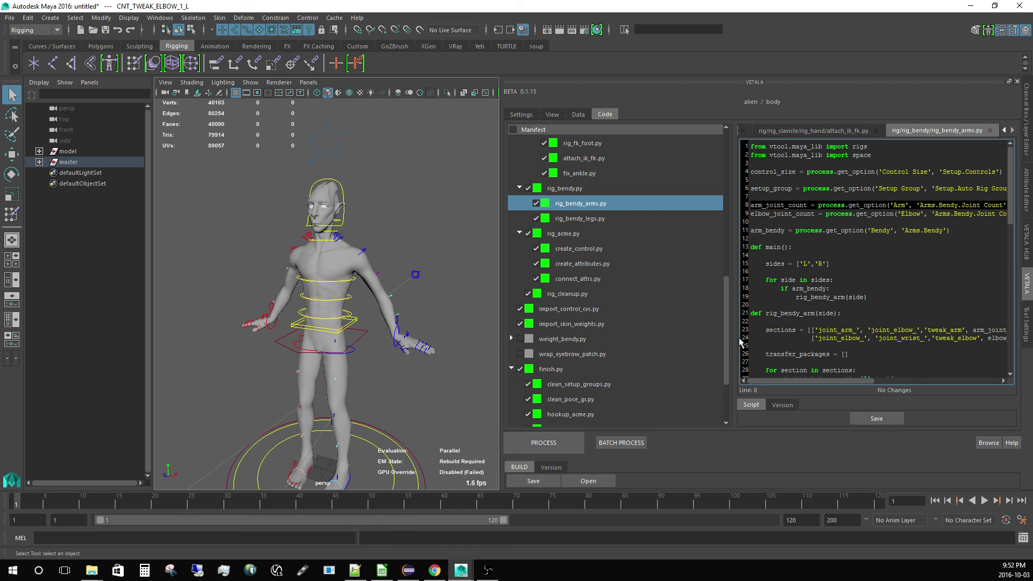
# Step: Expand weight_bendy.py in the code manifest and open its weight_arms.py script
pyautogui.moveTo(727, 342); pyautogui.dragTo(723, 379)
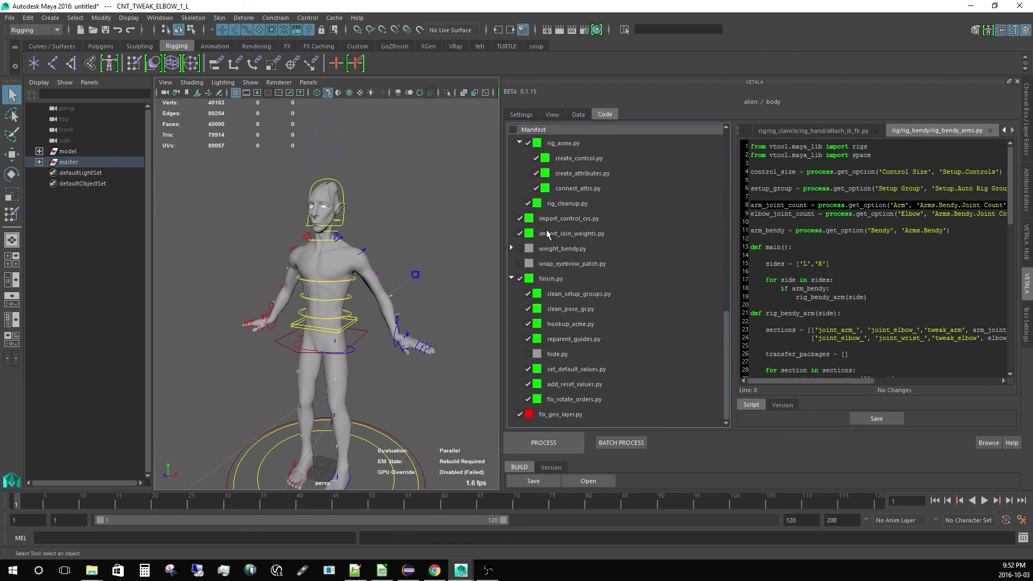
pyautogui.click(550, 248)
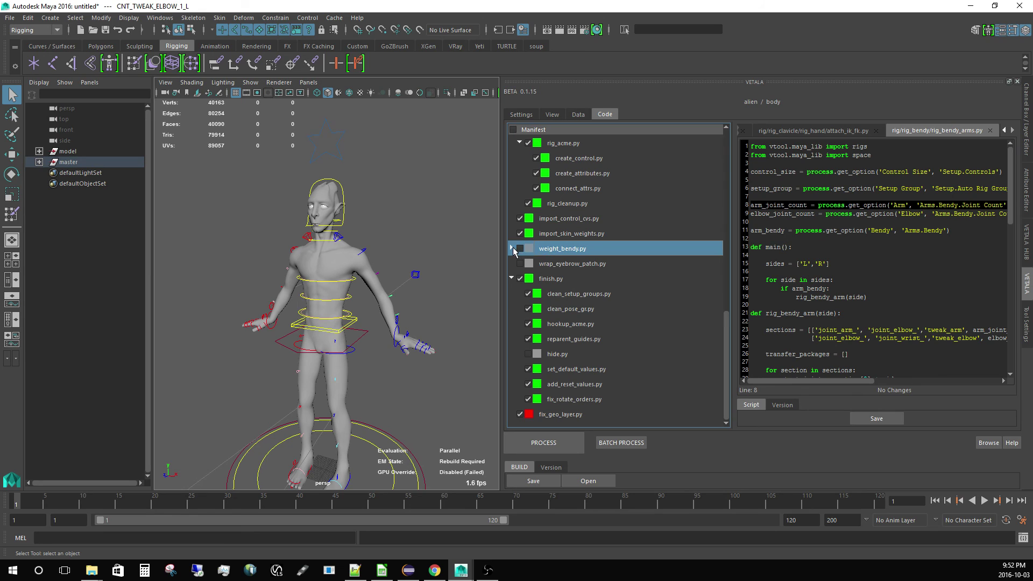
pyautogui.click(511, 248)
pyautogui.click(563, 264)
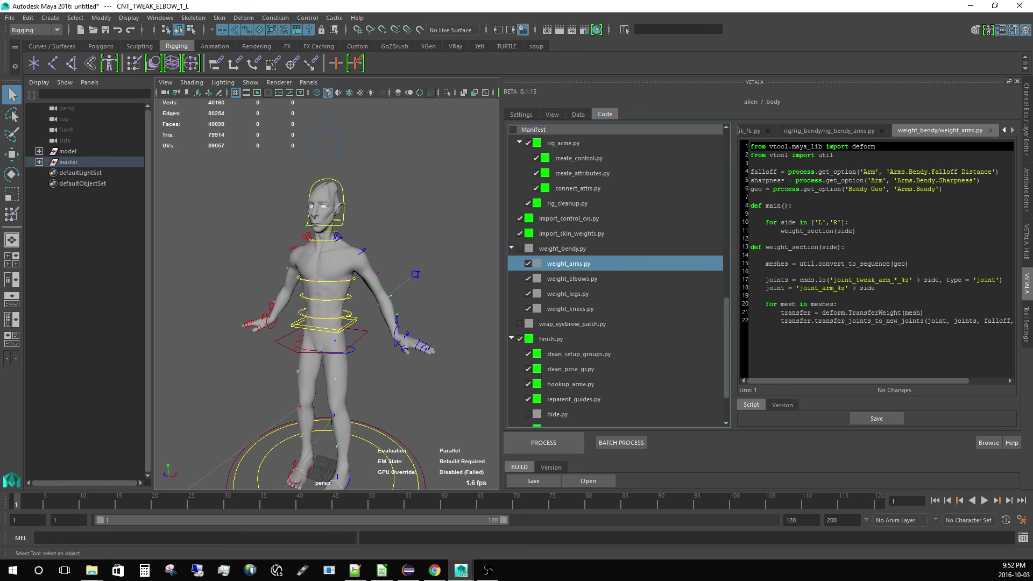
# Step: Read the geo line in weight_arms.py and compare it with the Bendy Geo option in the body's options
pyautogui.click(755, 189)
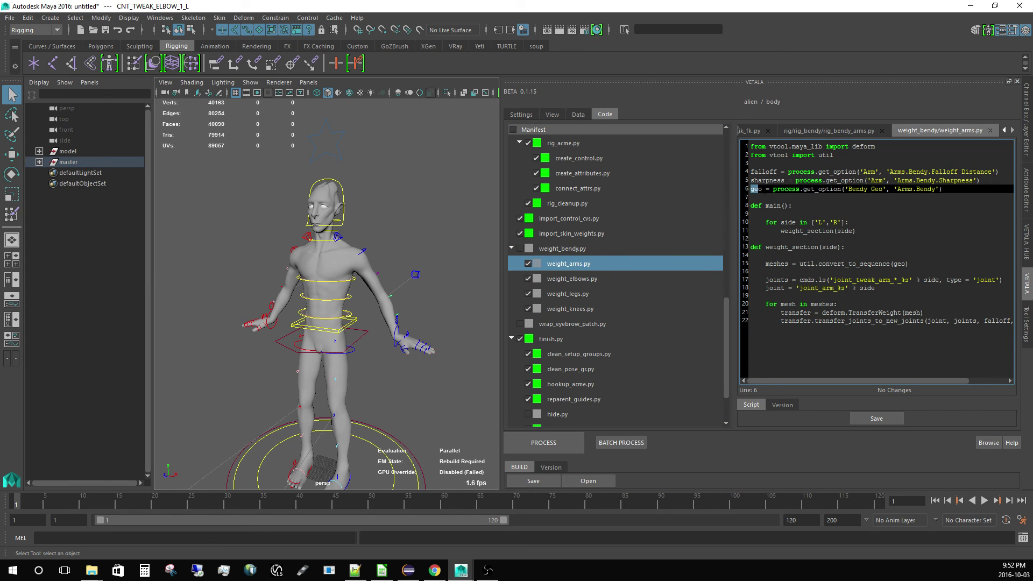
pyautogui.click(815, 189)
pyautogui.click(904, 197)
pyautogui.click(928, 189)
pyautogui.click(553, 114)
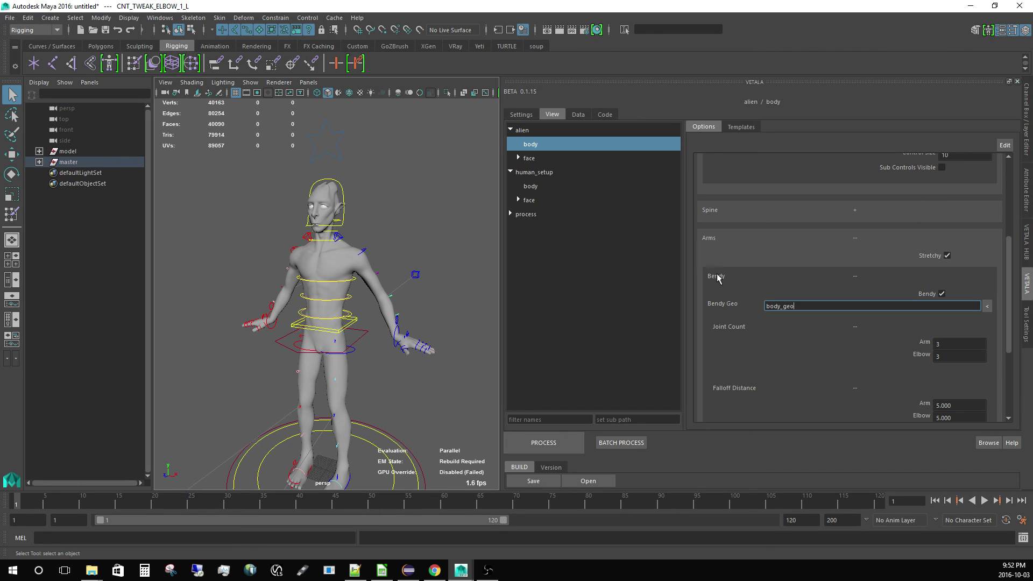
pyautogui.click(605, 114)
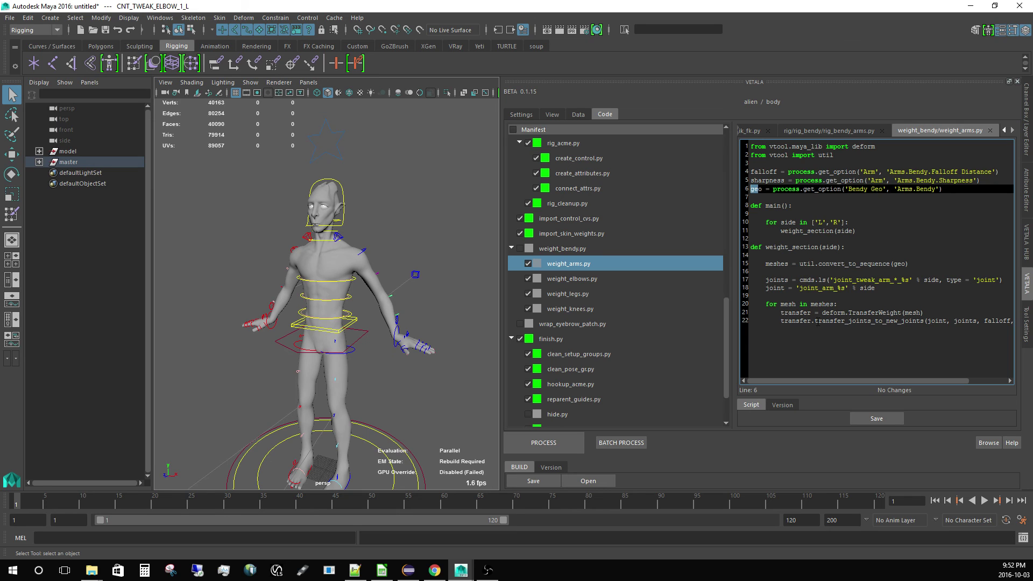
# Step: Read the TransferWeight and transfer_joints_to_new_joints lines in weight_arms.py, including the joint and joints arguments
pyautogui.moveTo(849, 313); pyautogui.dragTo(902, 313)
pyautogui.moveTo(903, 308); pyautogui.dragTo(866, 326)
pyautogui.click(856, 337)
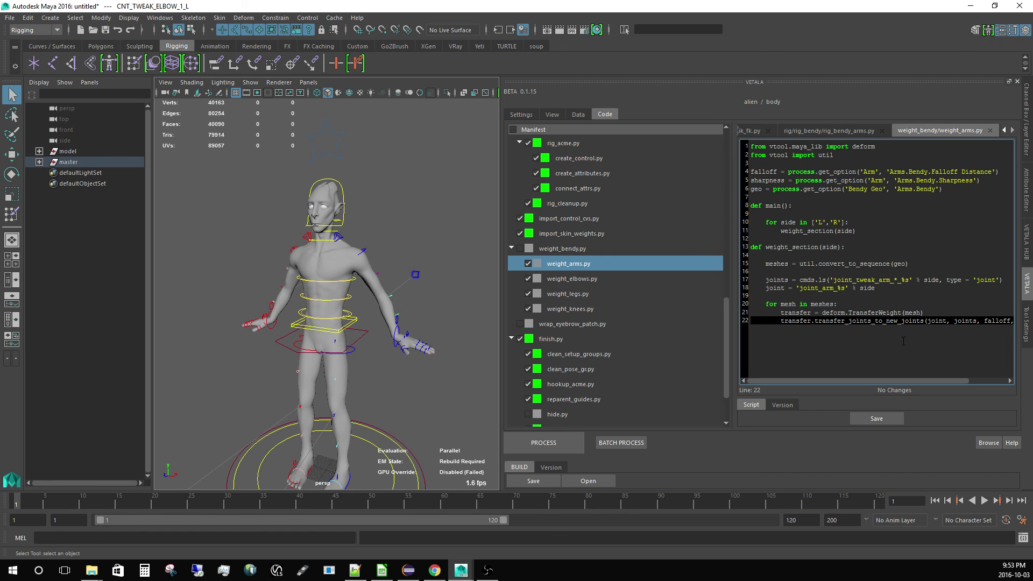
pyautogui.moveTo(918, 382); pyautogui.dragTo(951, 381)
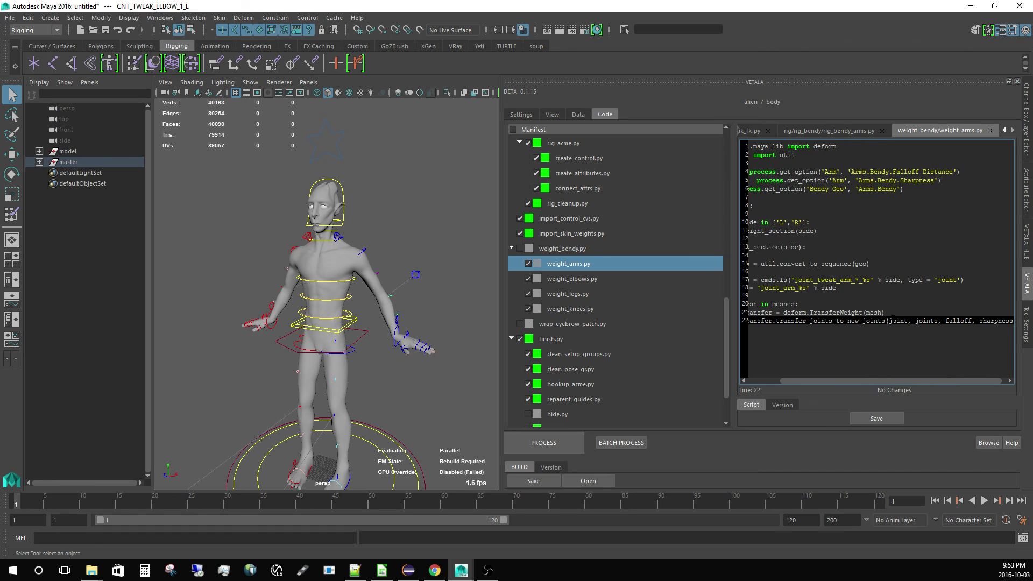
pyautogui.doubleClick(894, 321)
pyautogui.moveTo(915, 321); pyautogui.dragTo(941, 320)
pyautogui.hscroll(-3, 952, 383)
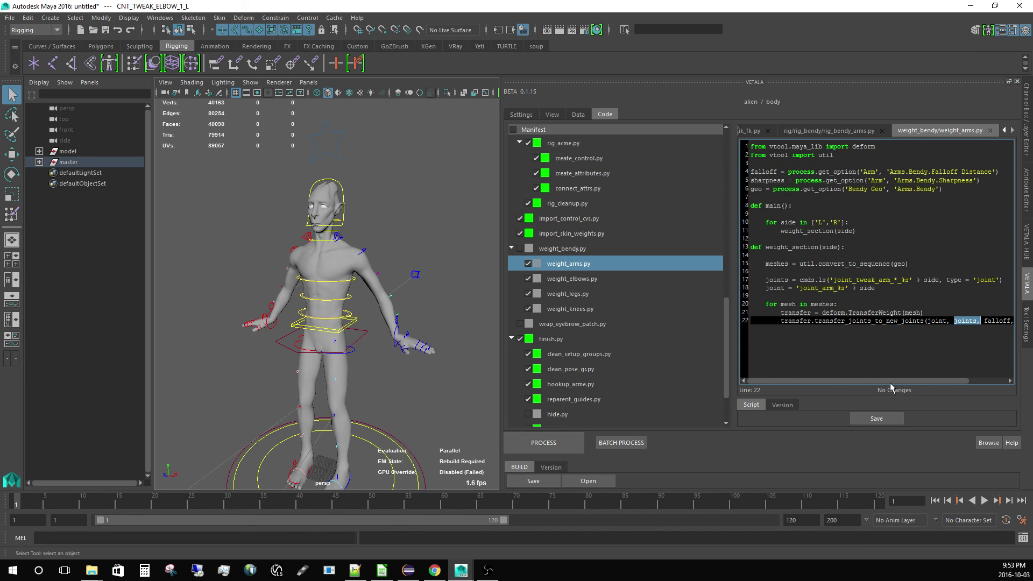
# Step: Deselect the elbow tweak control and inspect the rigged alien body from several angles
pyautogui.click(456, 346)
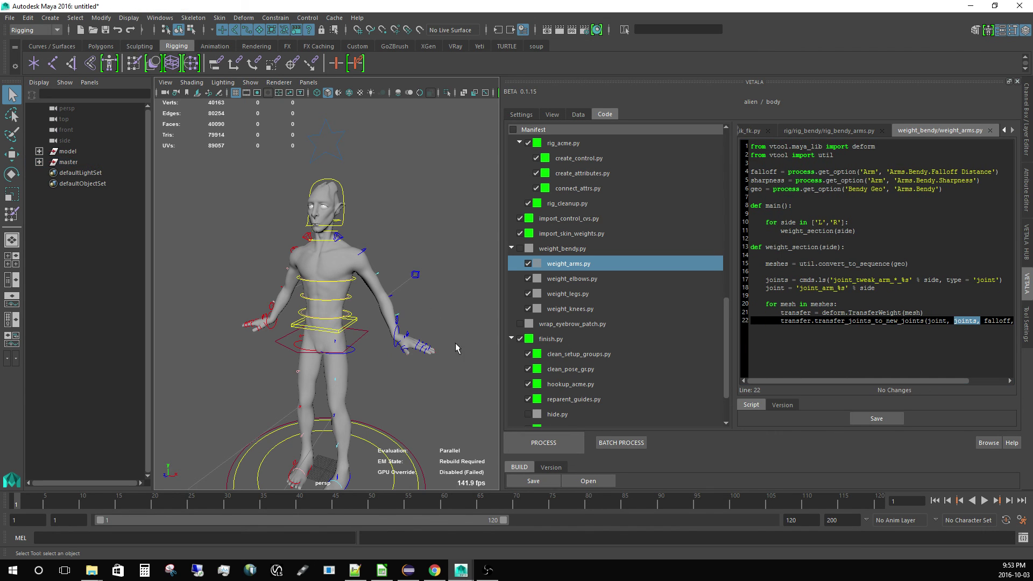
pyautogui.keyDown('alt'); pyautogui.moveTo(456, 346); pyautogui.dragTo(365, 349, button='right'); pyautogui.keyUp('alt')
pyautogui.keyDown('alt'); pyautogui.moveTo(366, 349); pyautogui.dragTo(183, 428); pyautogui.keyUp('alt')
pyautogui.keyDown('alt'); pyautogui.moveTo(182, 428); pyautogui.dragTo(268, 264, button='right'); pyautogui.keyUp('alt')
pyautogui.keyDown('alt'); pyautogui.moveTo(268, 264); pyautogui.dragTo(328, 323); pyautogui.keyUp('alt')
pyautogui.keyDown('alt'); pyautogui.moveTo(328, 323); pyautogui.dragTo(388, 397, button='right'); pyautogui.keyUp('alt')
pyautogui.keyDown('alt'); pyautogui.moveTo(388, 397); pyautogui.dragTo(376, 381); pyautogui.keyUp('alt')
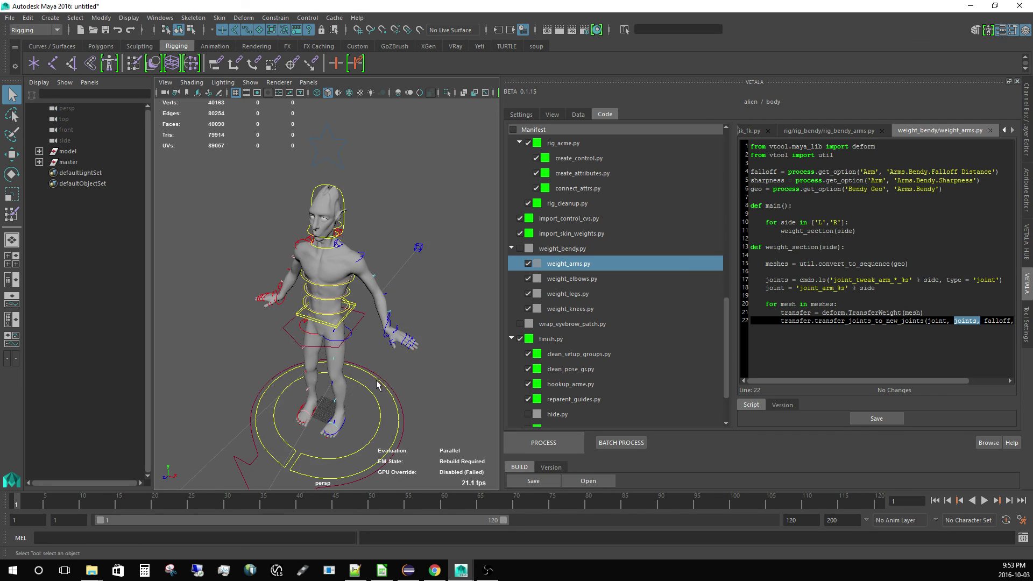
pyautogui.keyDown('alt'); pyautogui.moveTo(376, 382); pyautogui.dragTo(418, 386, button='right'); pyautogui.keyUp('alt')
pyautogui.keyDown('alt'); pyautogui.moveTo(418, 386); pyautogui.dragTo(388, 334); pyautogui.keyUp('alt')
pyautogui.moveTo(387, 334)
pyautogui.keyDown('alt'); pyautogui.mouseDown(button='right')
pyautogui.moveTo(325, 332)
pyautogui.moveTo(404, 345)
pyautogui.mouseUp(button='right'); pyautogui.keyUp('alt')
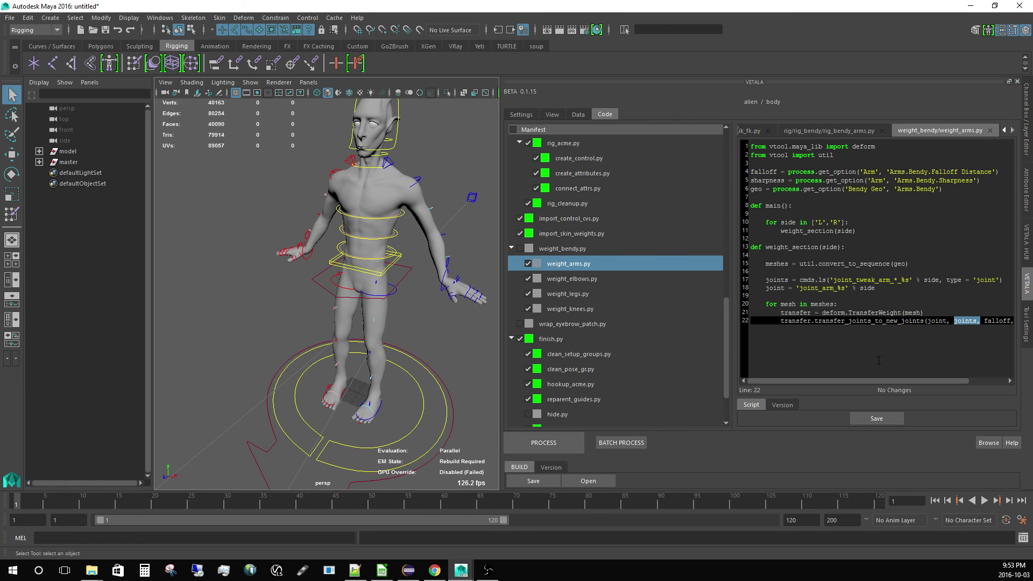
# Step: Look over the complete weight_arms.py script and view the whole alien rig from farther away
pyautogui.moveTo(878, 360); pyautogui.dragTo(690, 115)
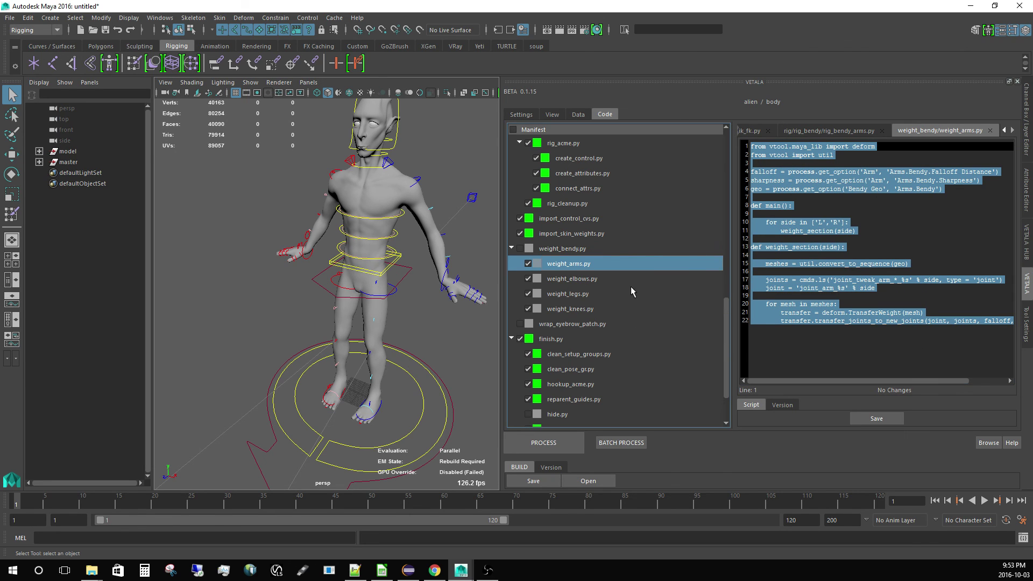
pyautogui.click(816, 351)
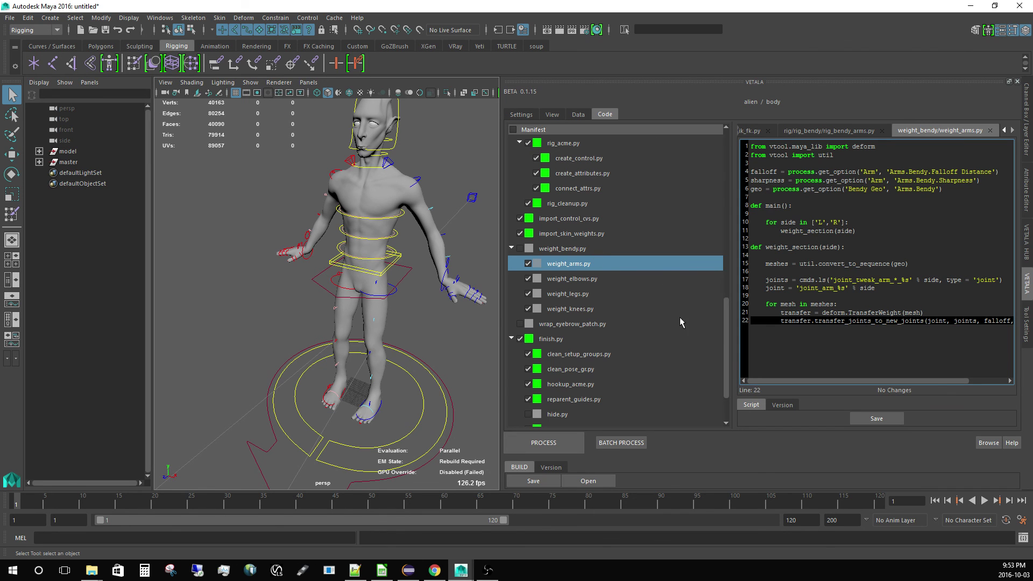
pyautogui.scroll(-5, 398, 295)
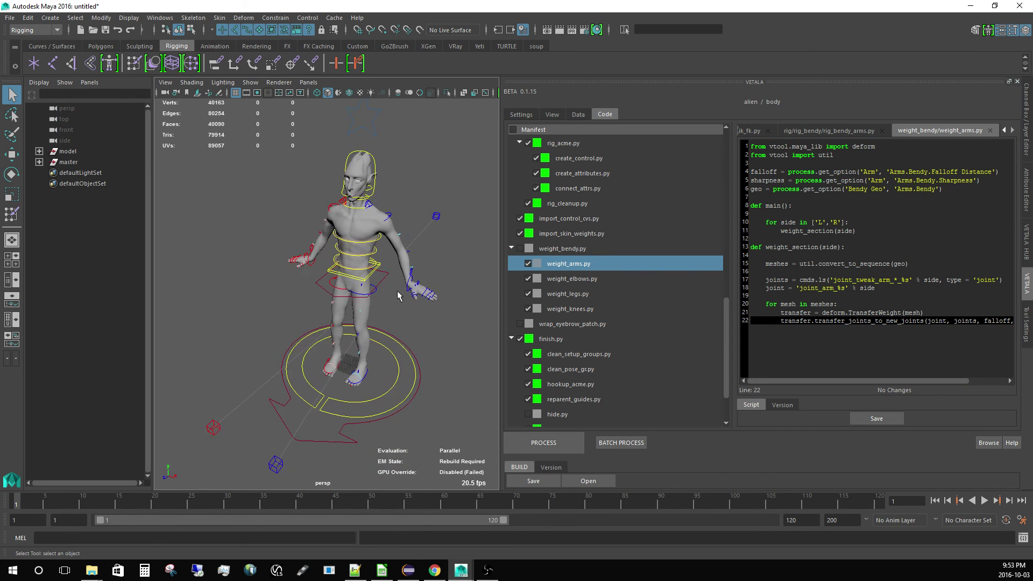
pyautogui.scroll(5, 398, 295)
pyautogui.scroll(-3, 397, 295)
pyautogui.keyDown('alt'); pyautogui.moveTo(302, 328); pyautogui.dragTo(307, 314); pyautogui.keyUp('alt')
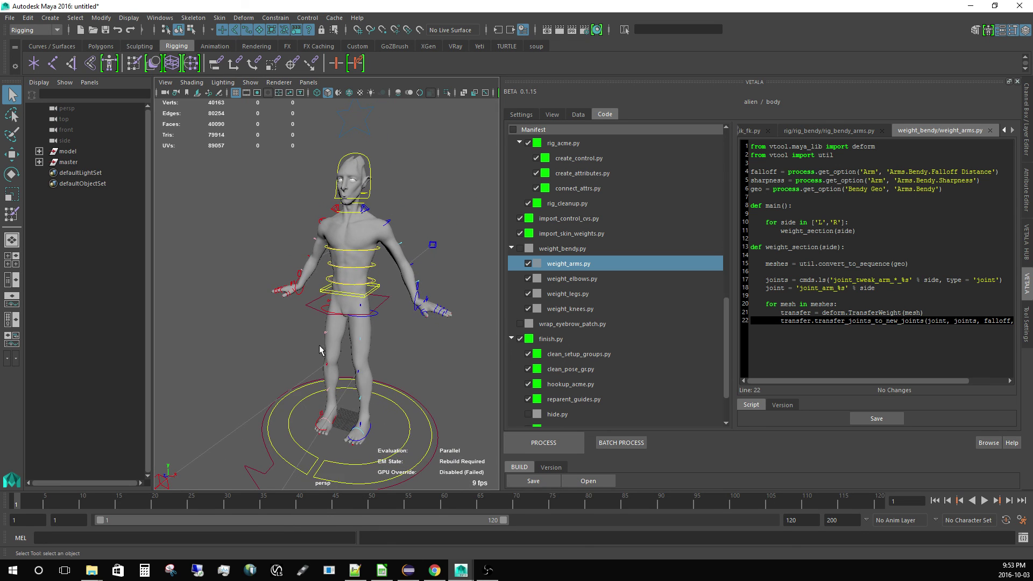
pyautogui.keyDown('alt'); pyautogui.moveTo(319, 345); pyautogui.dragTo(334, 364, button='right'); pyautogui.keyUp('alt')
pyautogui.keyDown('alt'); pyautogui.moveTo(335, 362); pyautogui.dragTo(339, 333, button='middle'); pyautogui.keyUp('alt')
pyautogui.keyDown('alt'); pyautogui.moveTo(339, 334); pyautogui.dragTo(285, 327, button='right'); pyautogui.keyUp('alt')
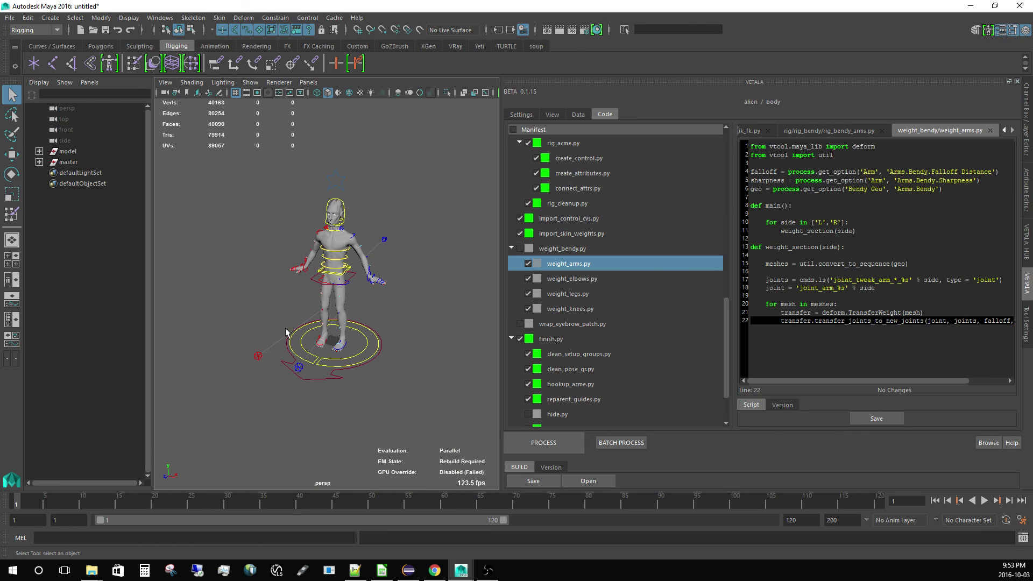